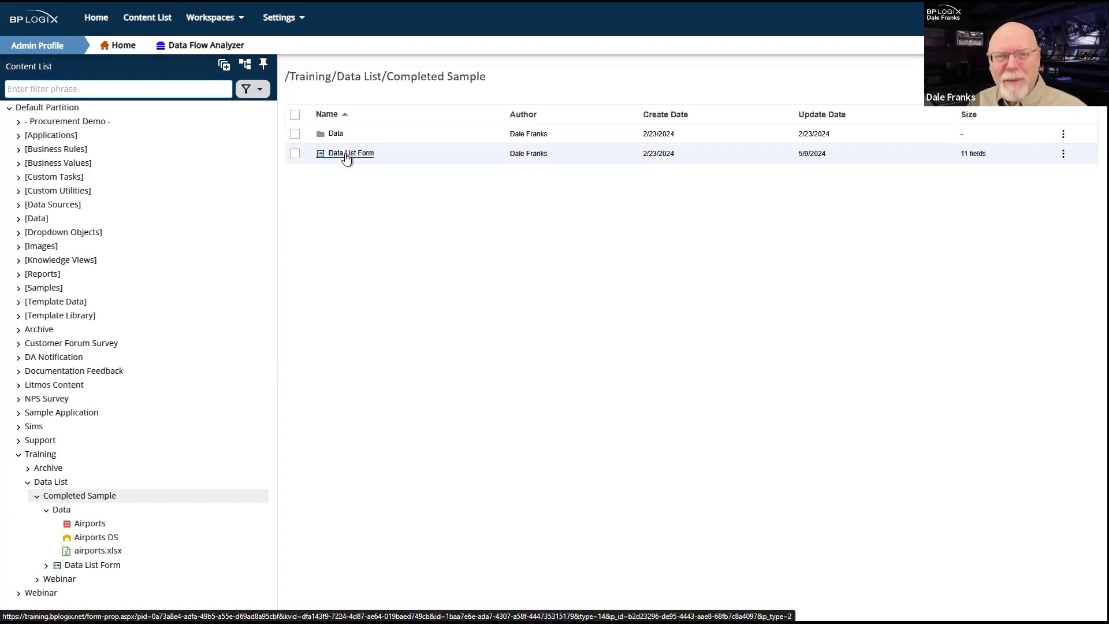
Run the Data List Form from the Completed Sample folder and show its data list.
click(295, 155)
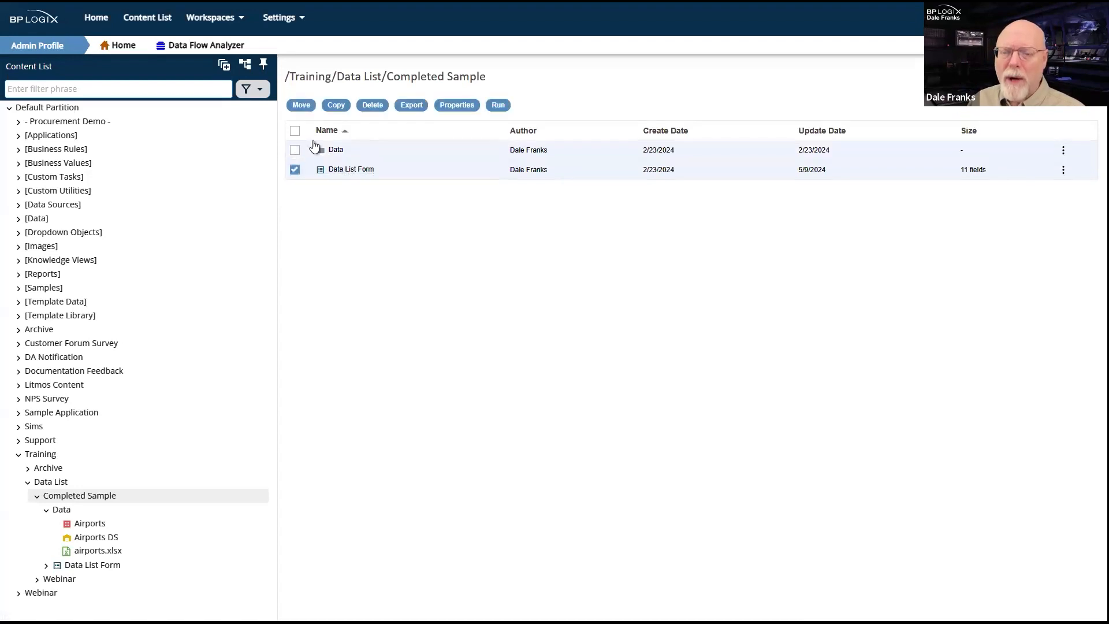
click(499, 106)
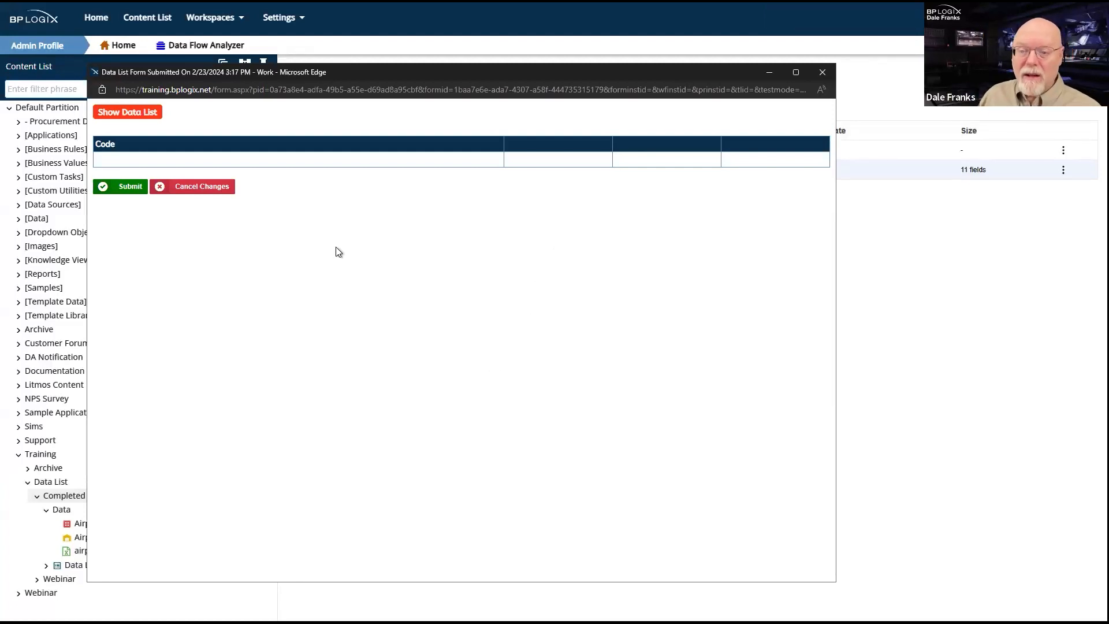
click(148, 112)
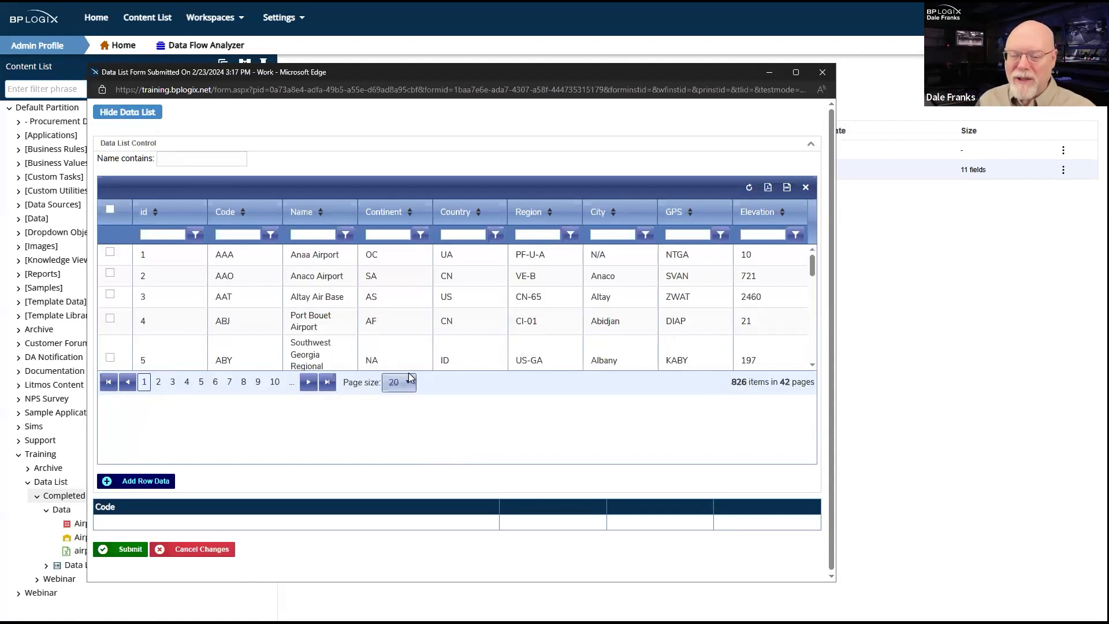
Look through the first airport rows, and hide and reshow the data list to refresh its layout.
scroll(413, 338, down, 10)
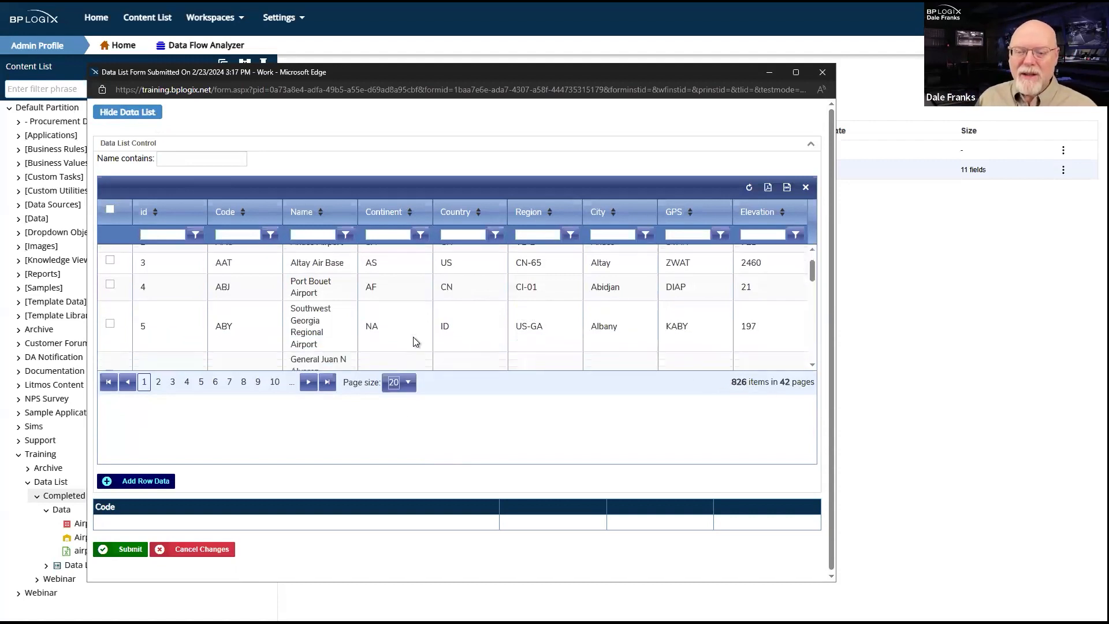
scroll(413, 337, up, 4)
scroll(413, 338, down, 4)
scroll(416, 329, up, 6)
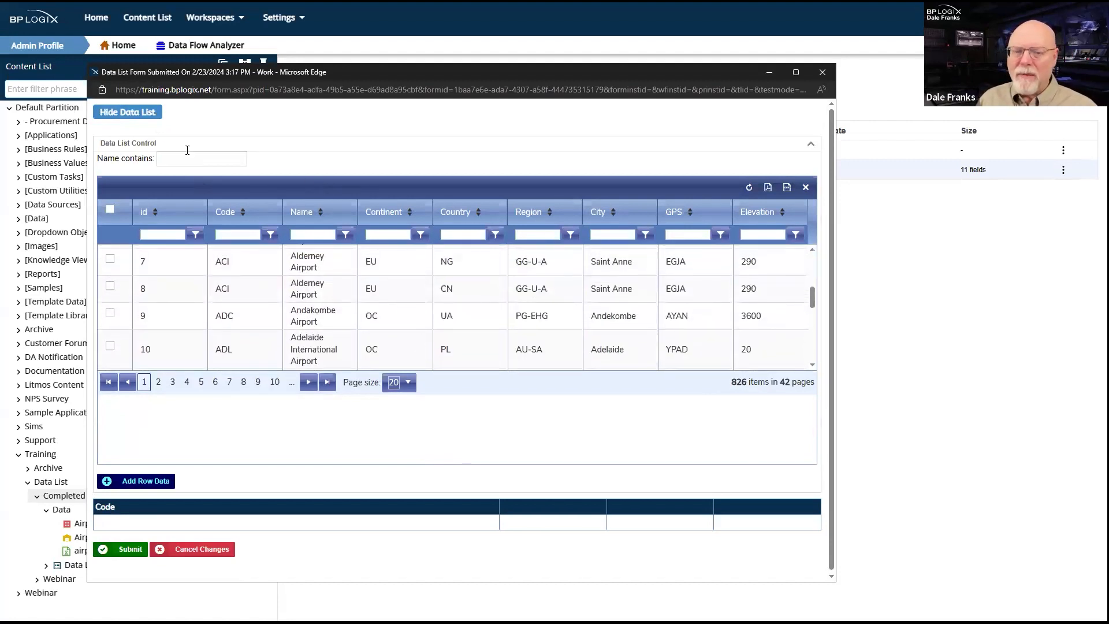
click(148, 109)
click(148, 109)
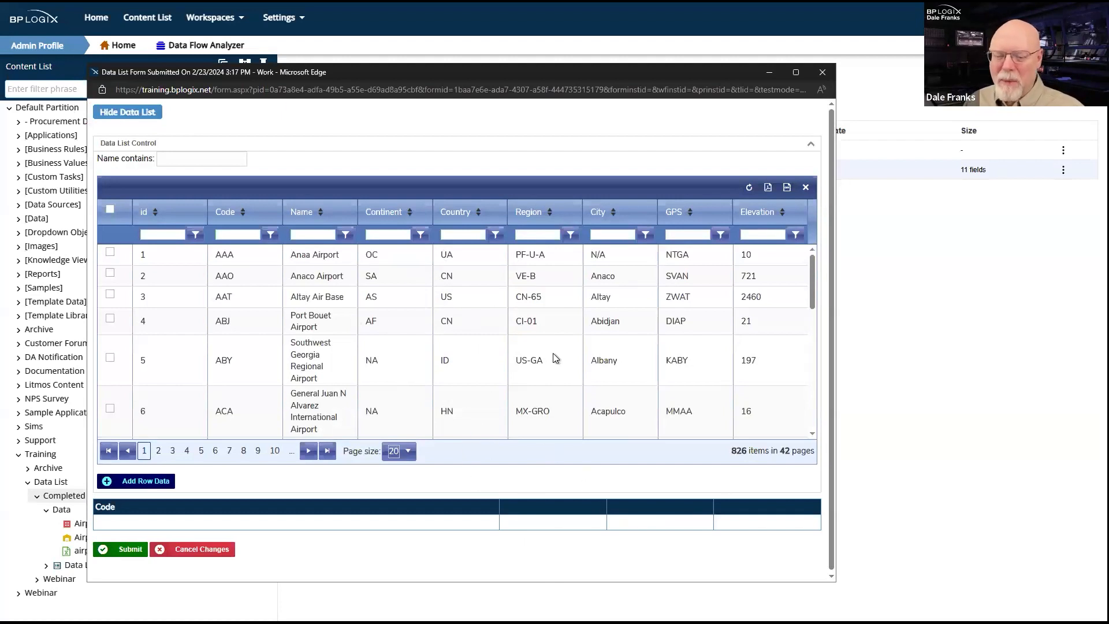
Examine the airport rows and columns on the first page of the data list.
scroll(417, 321, down, 6)
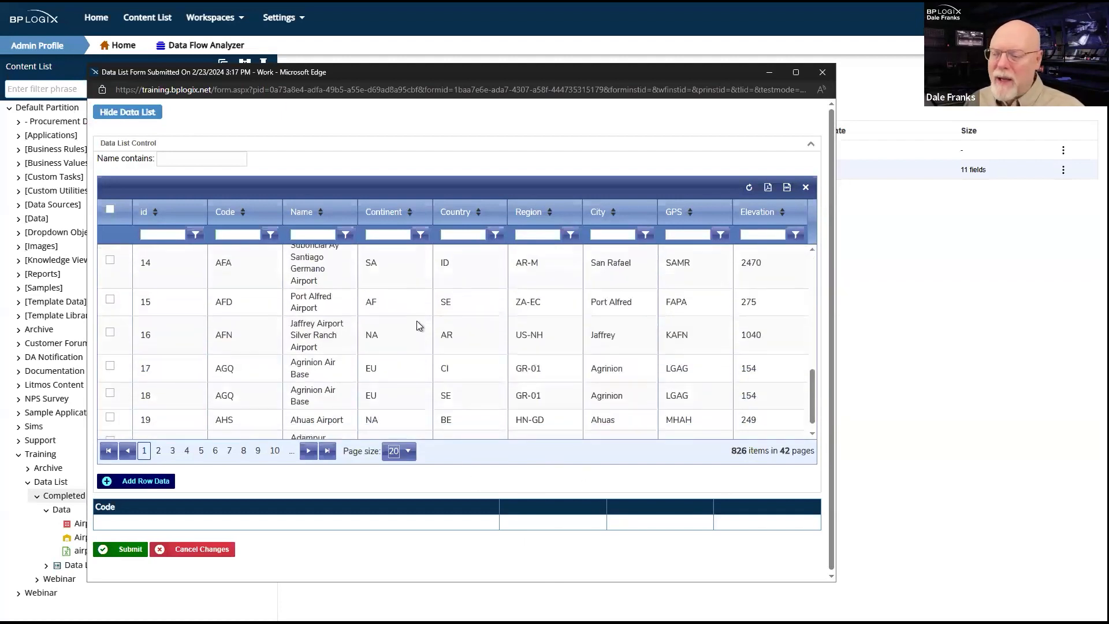
scroll(417, 321, up, 6)
scroll(417, 320, down, 6)
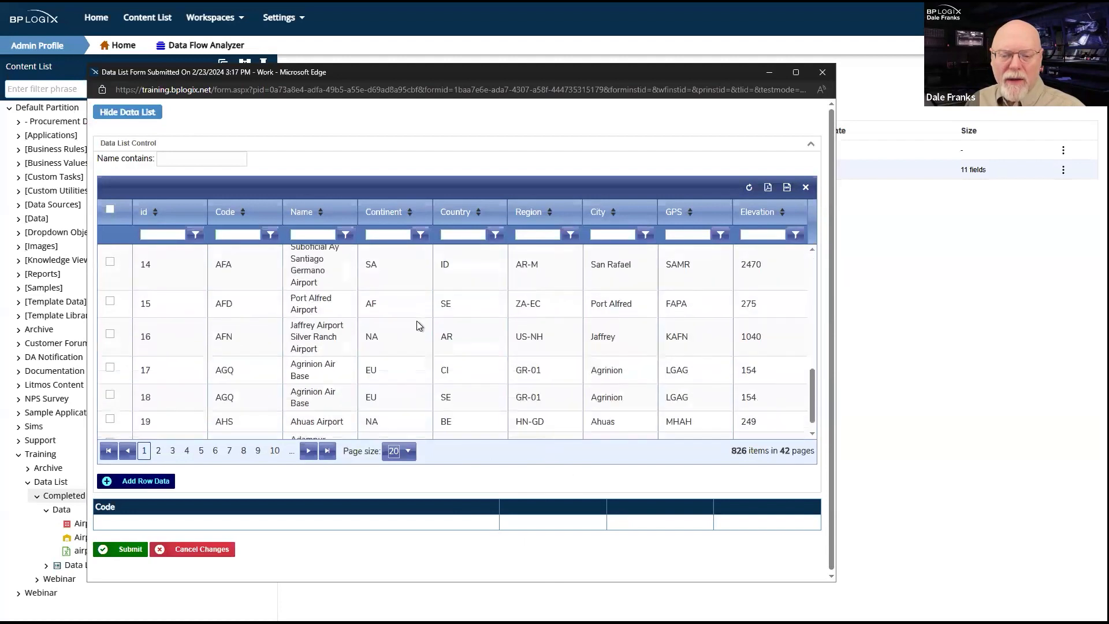
scroll(417, 320, up, 5)
scroll(417, 320, down, 1)
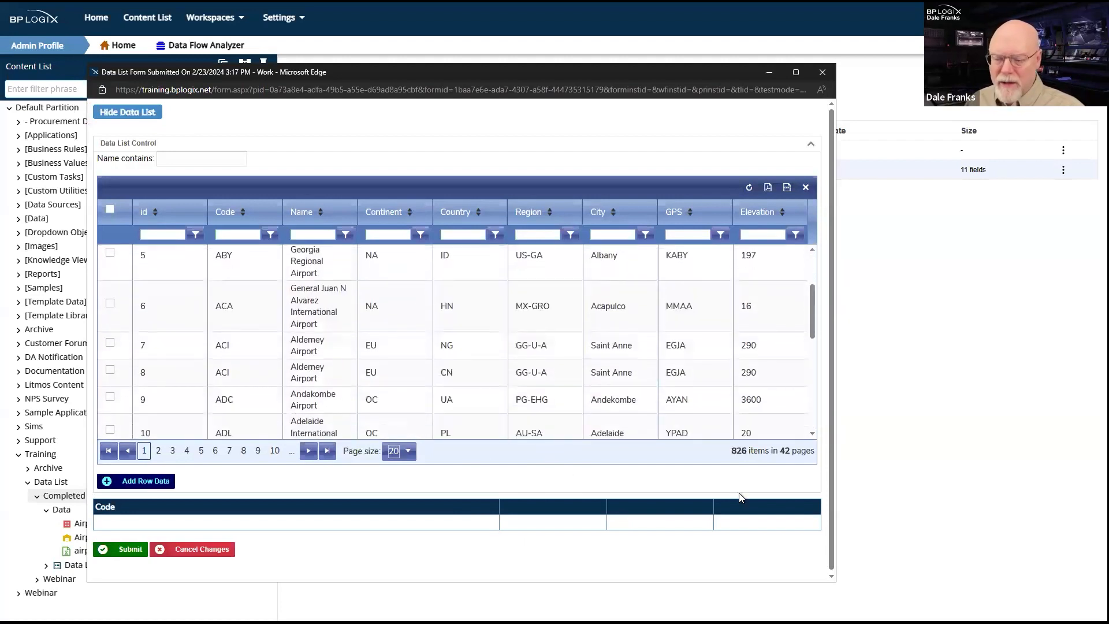
scroll(632, 325, down, 5)
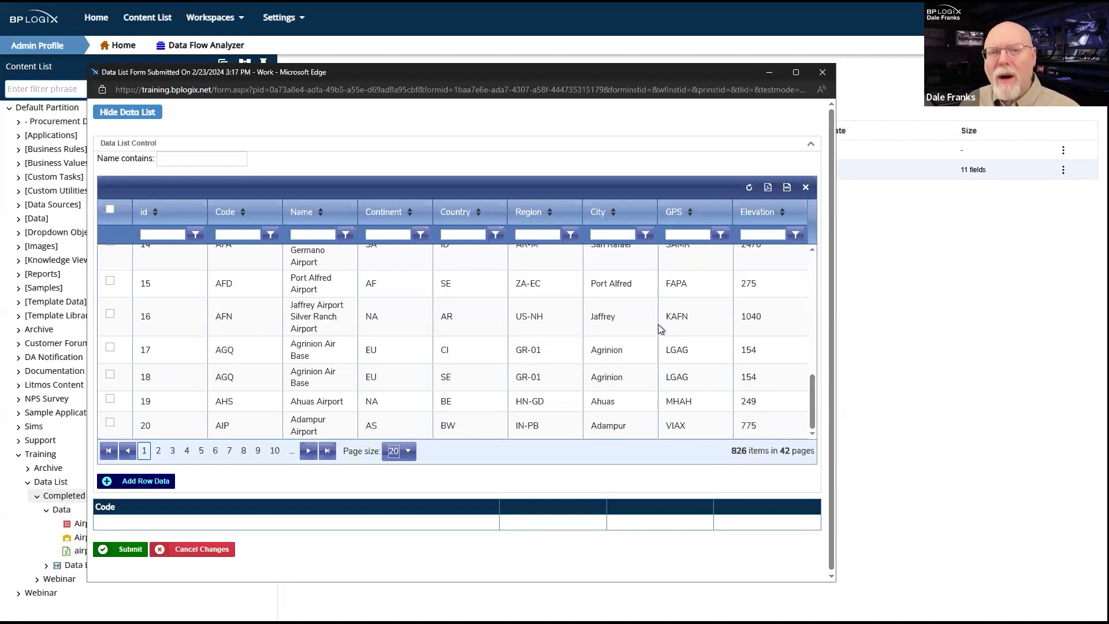
scroll(654, 327, up, 3)
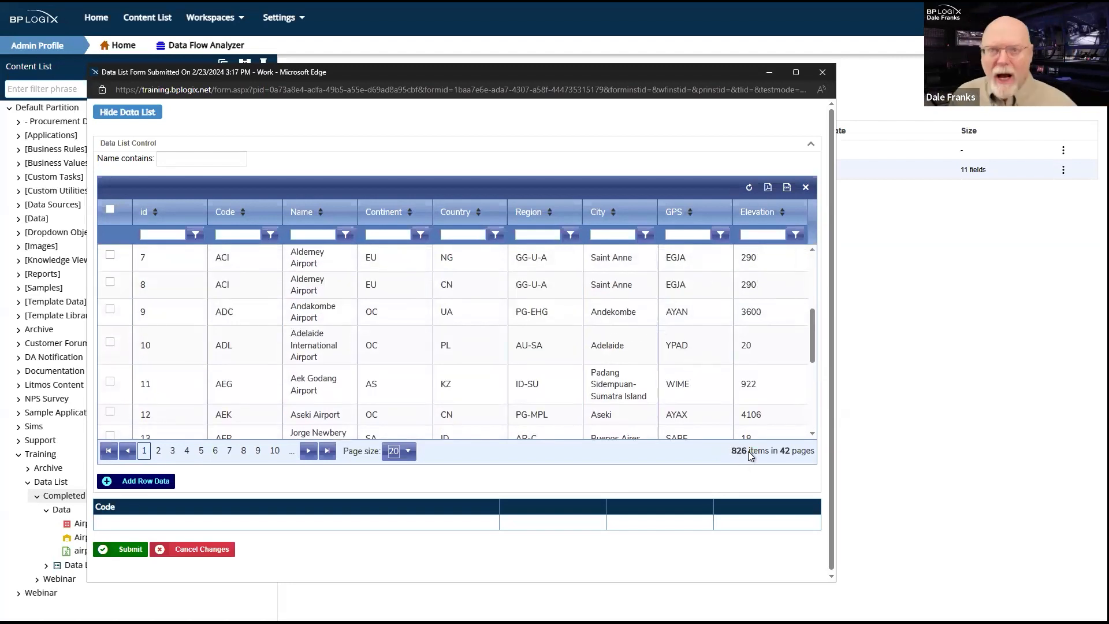
scroll(651, 325, up, 3)
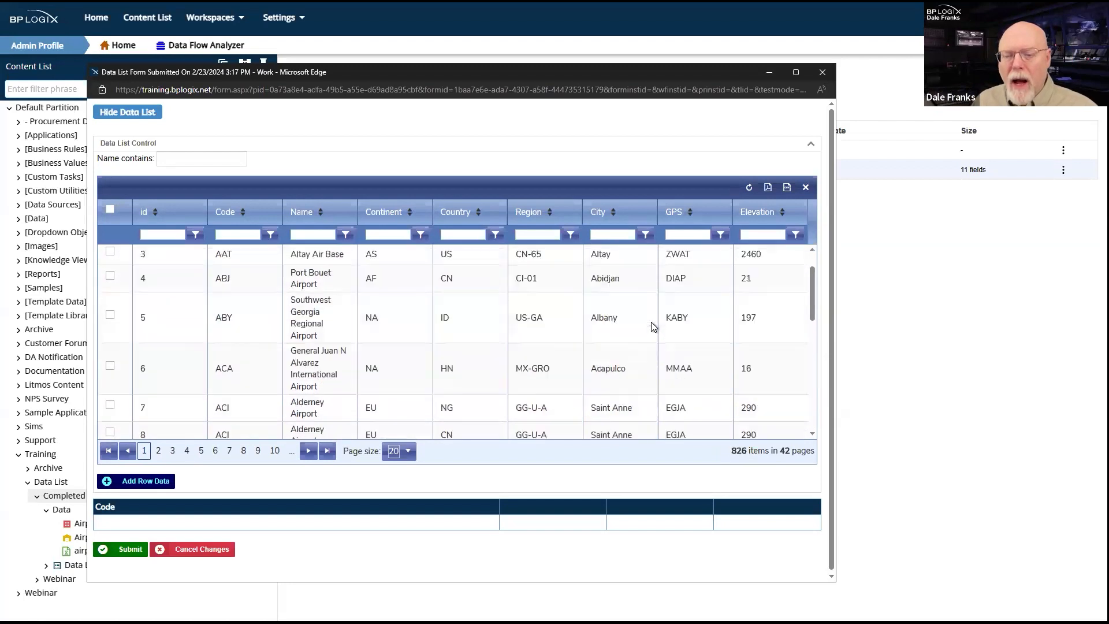
scroll(652, 326, up, 2)
scroll(651, 326, down, 6)
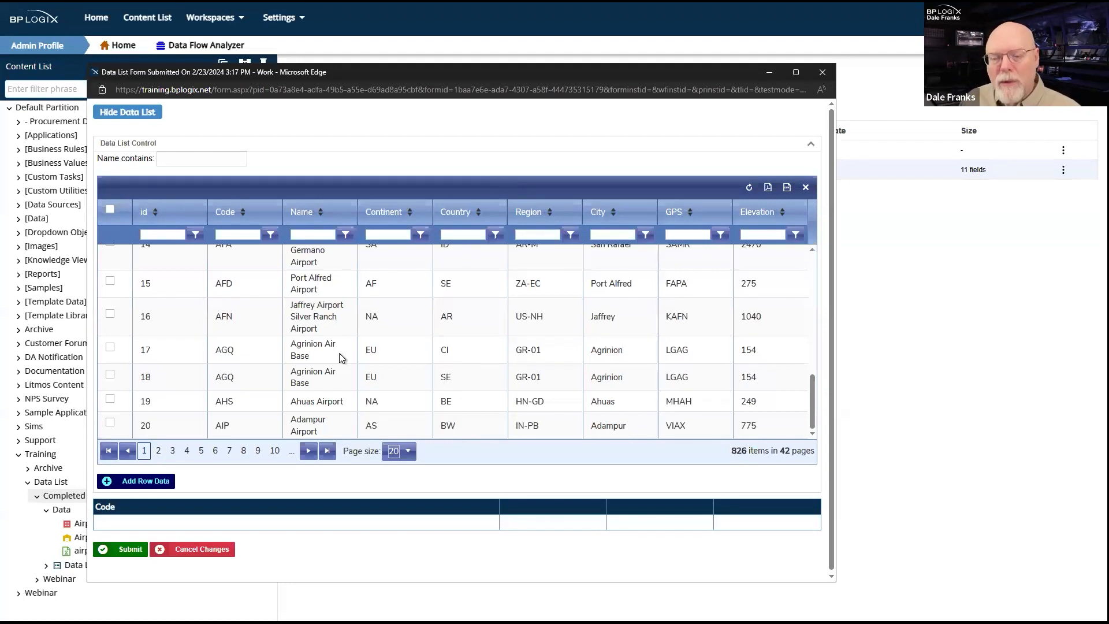
drag(136, 287, 380, 320)
click(391, 331)
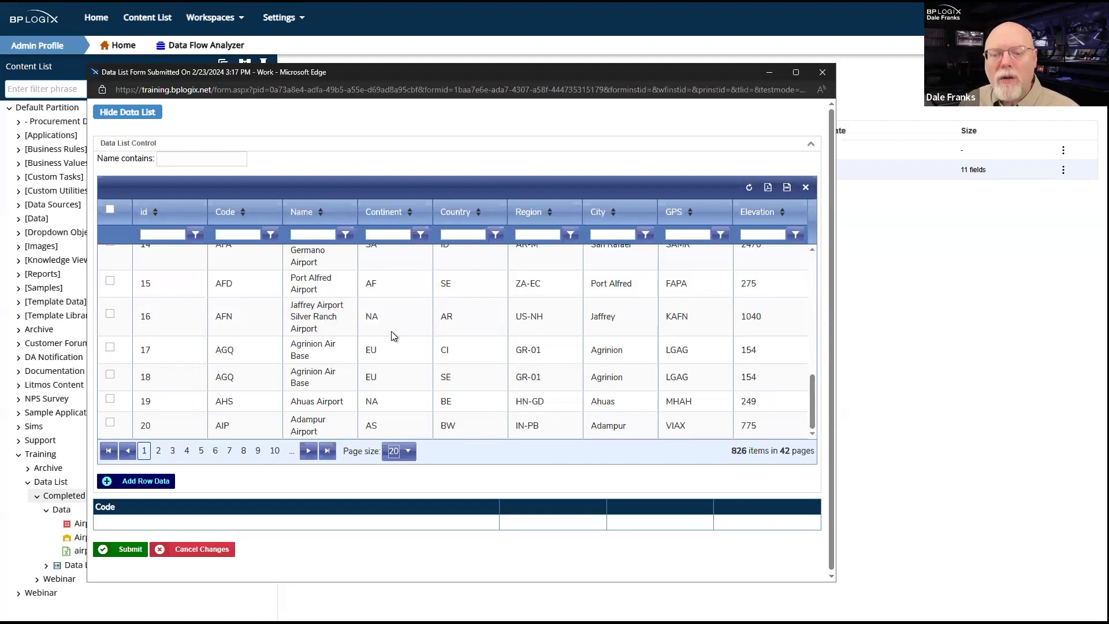
Go to page 5 of the airport list and set its page size to 50.
click(201, 450)
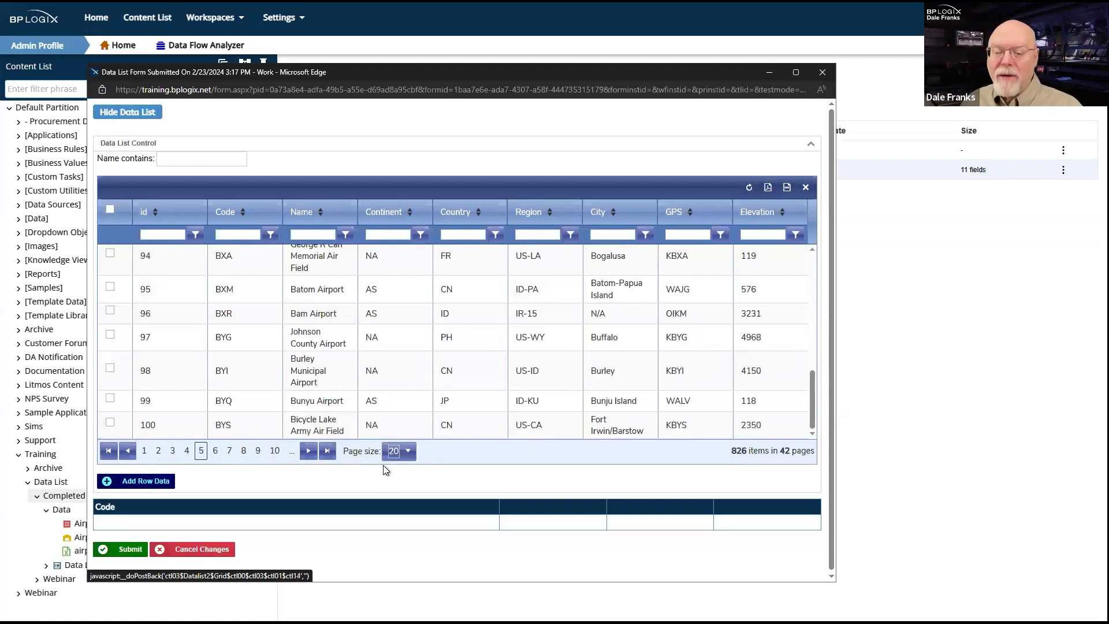
click(406, 454)
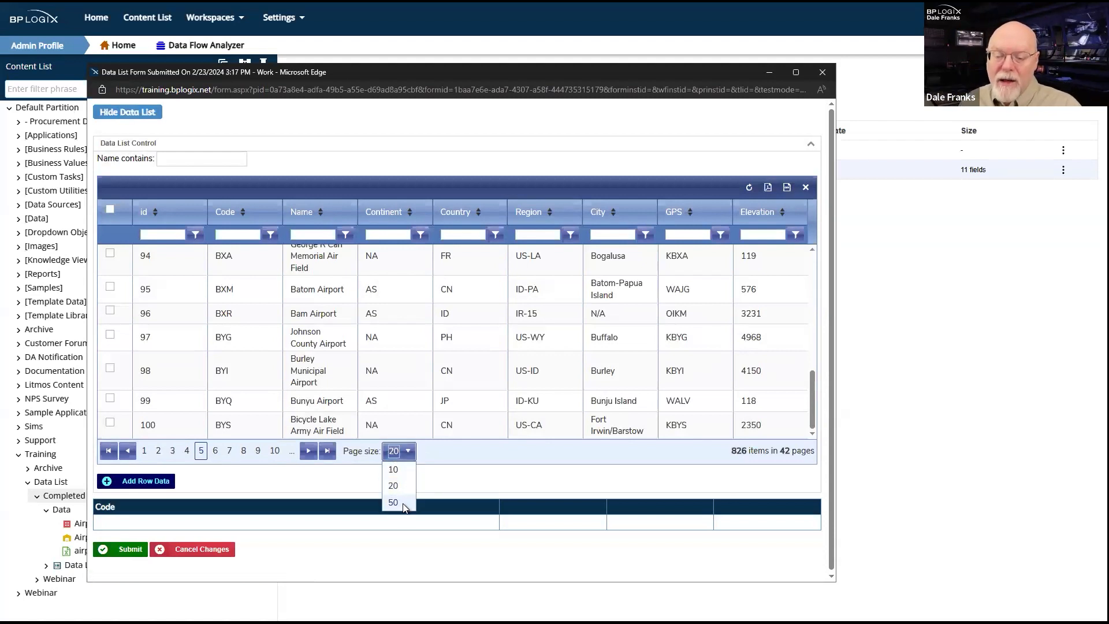
click(403, 500)
scroll(557, 343, down, 15)
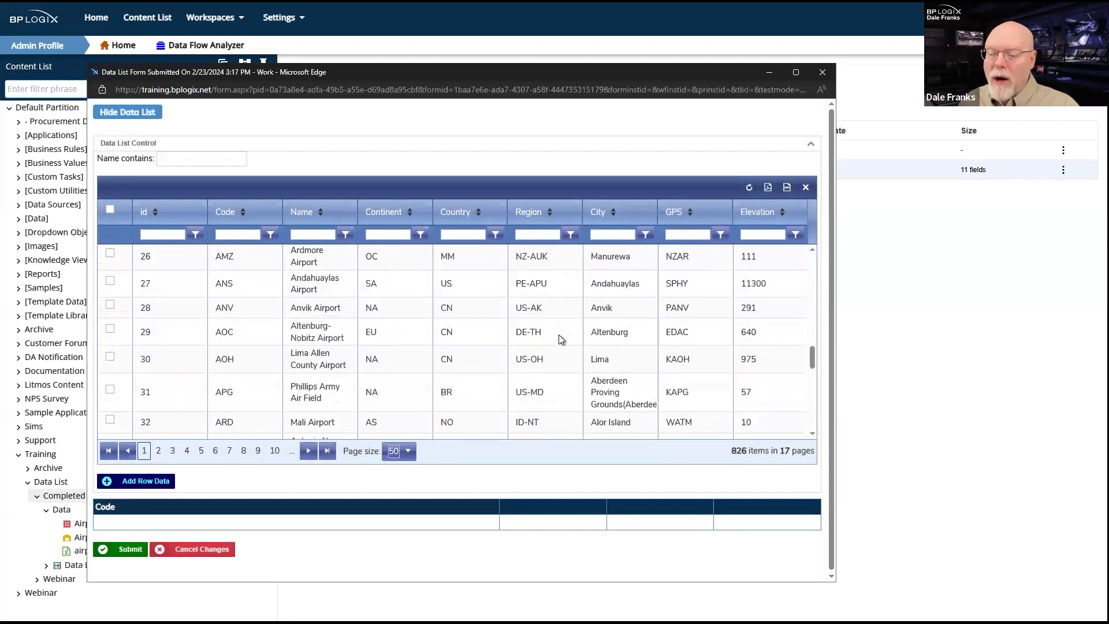
scroll(559, 339, up, 20)
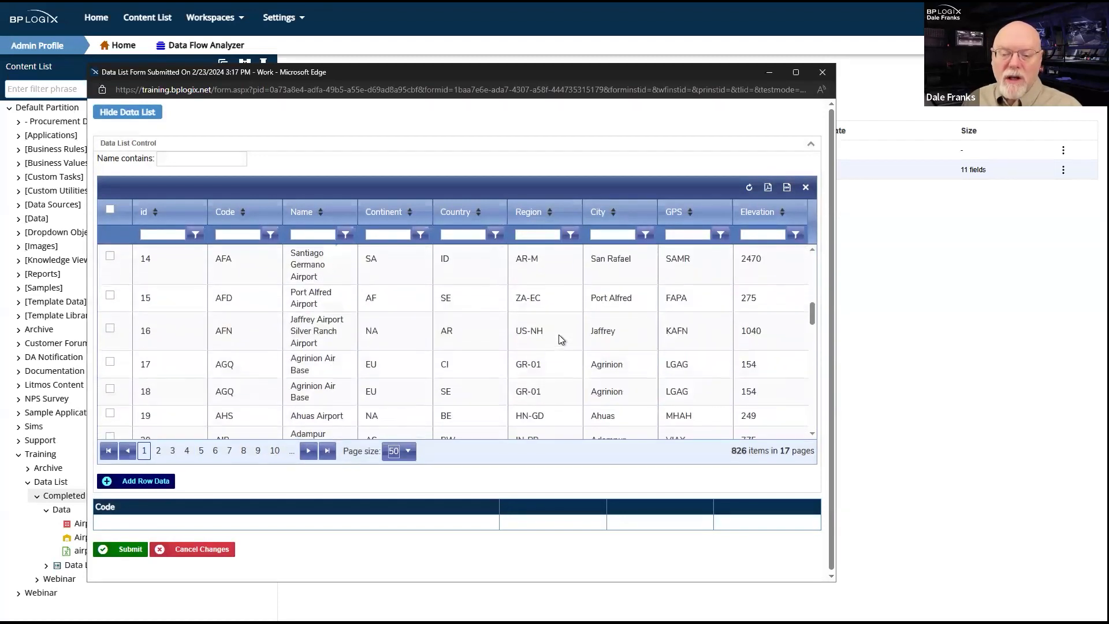
scroll(559, 339, down, 15)
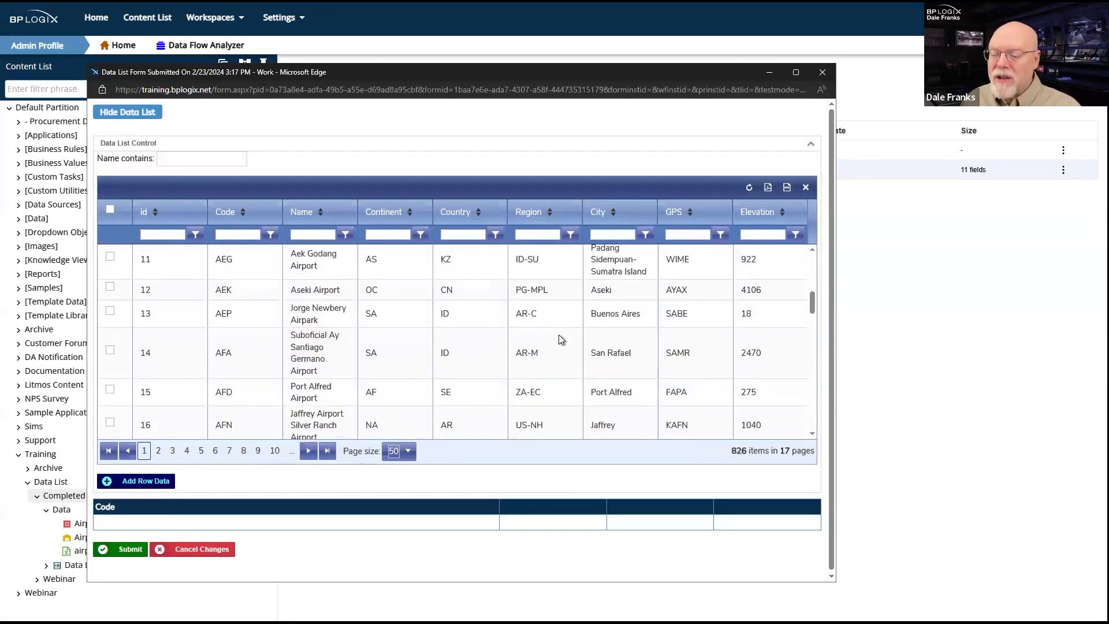
scroll(559, 339, down, 4)
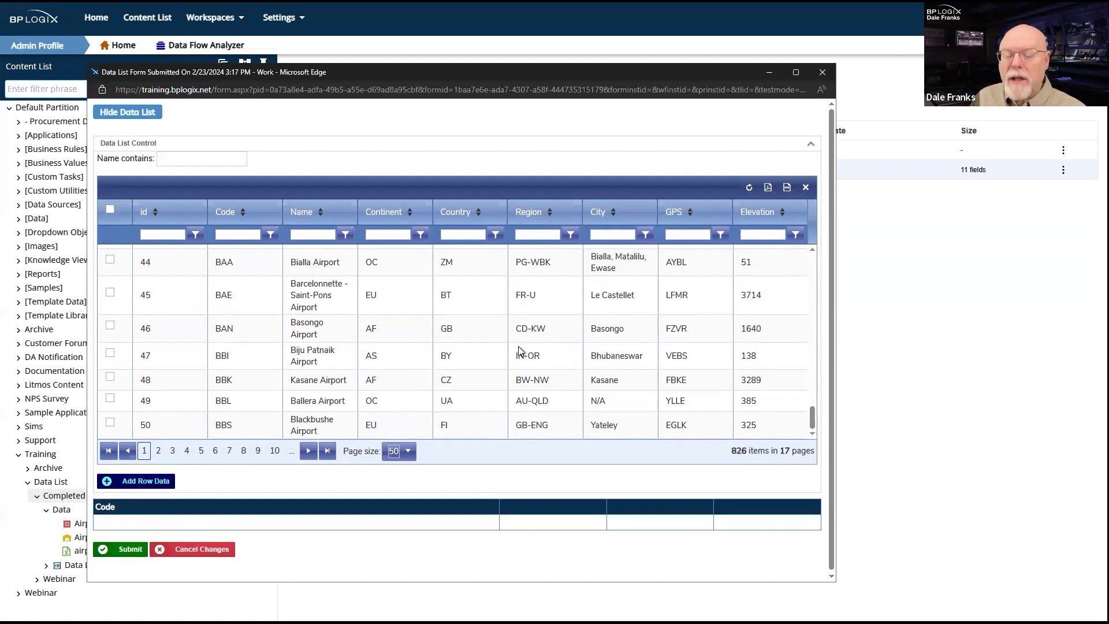
scroll(520, 351, up, 15)
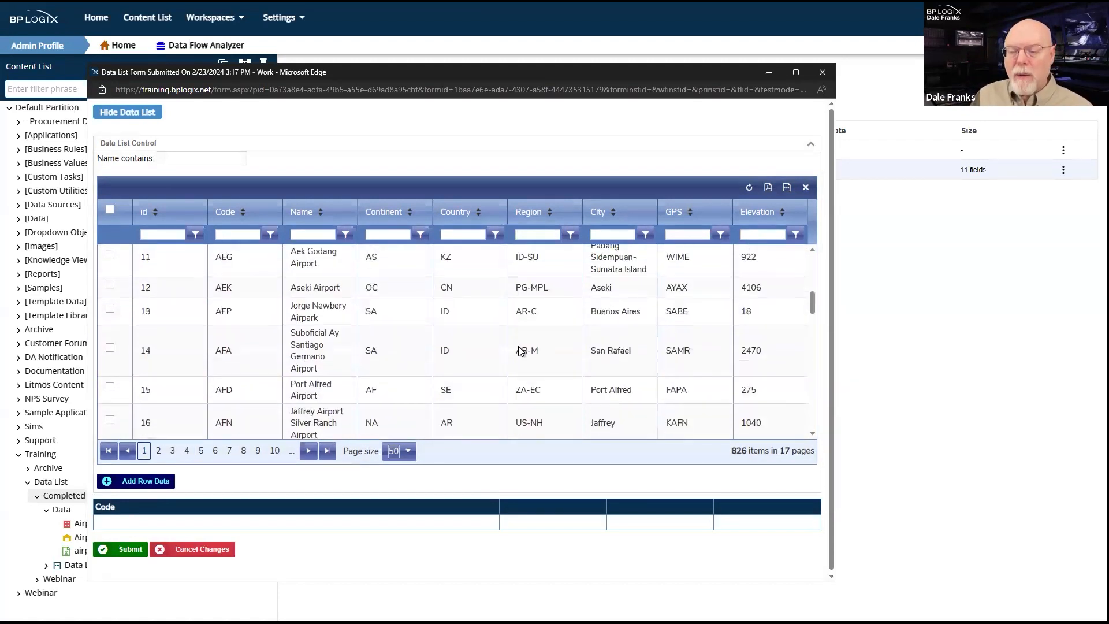
scroll(519, 350, up, 5)
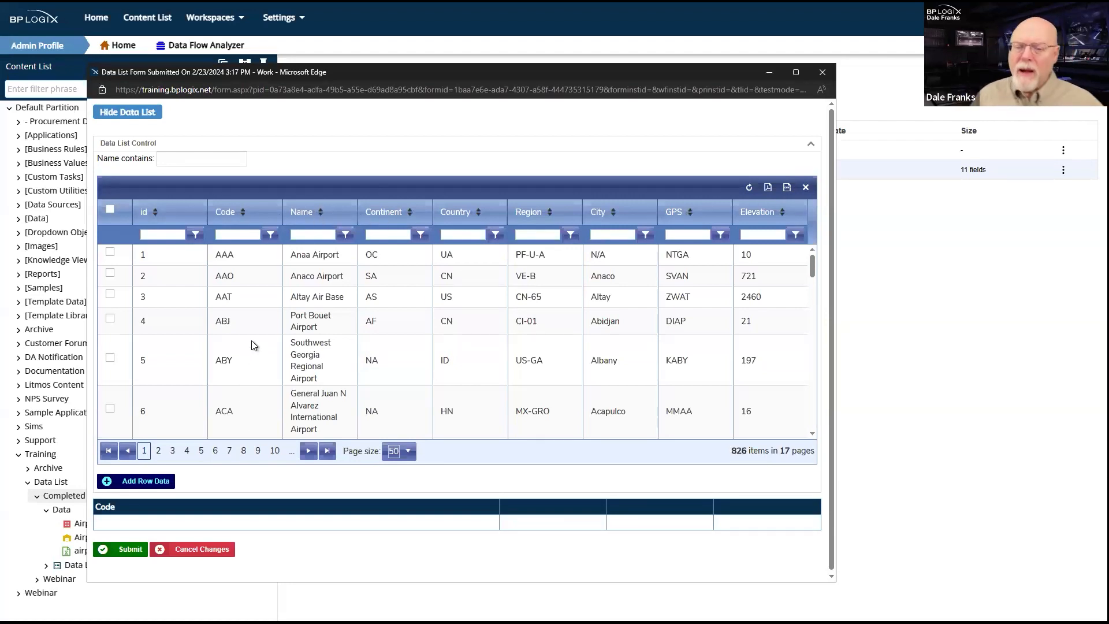
Sort the airport list by Code in ascending and descending order, and remove the sort.
click(240, 214)
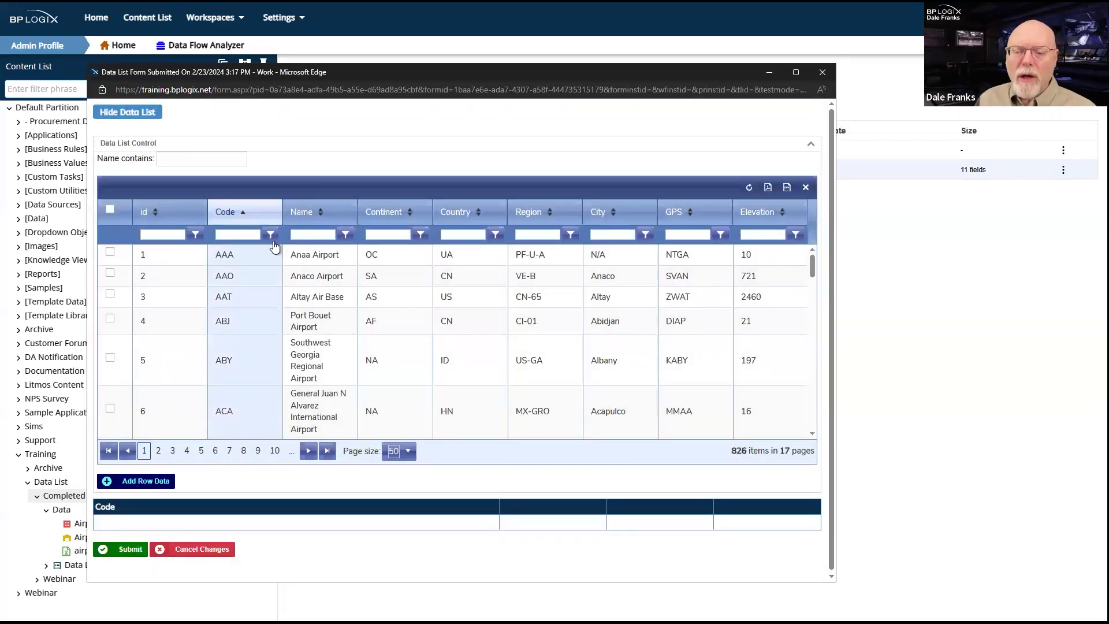
click(246, 215)
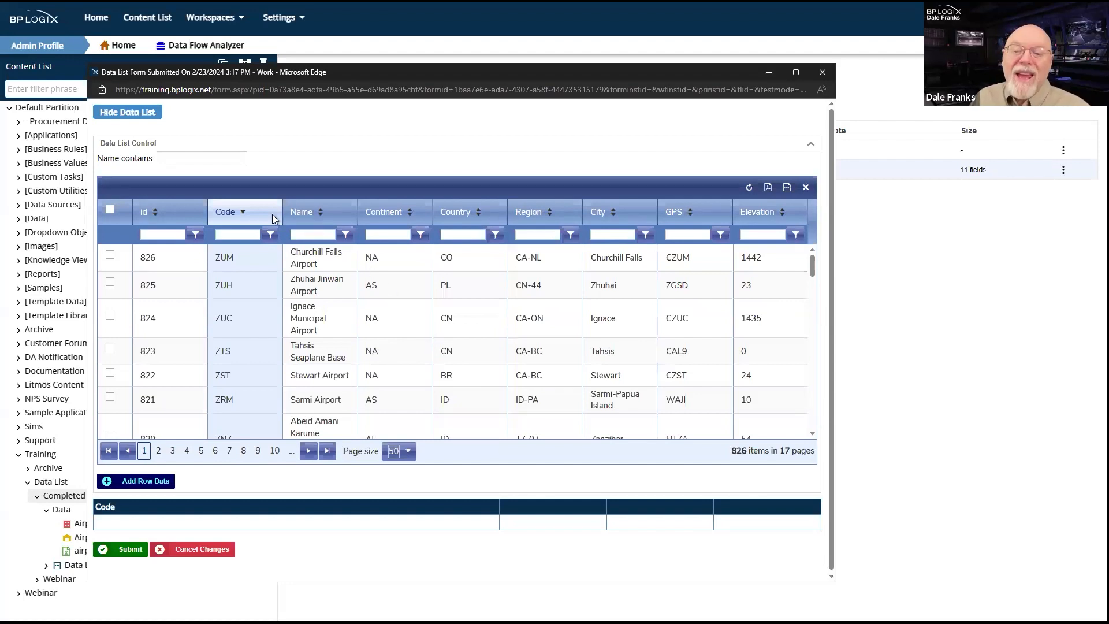
click(243, 212)
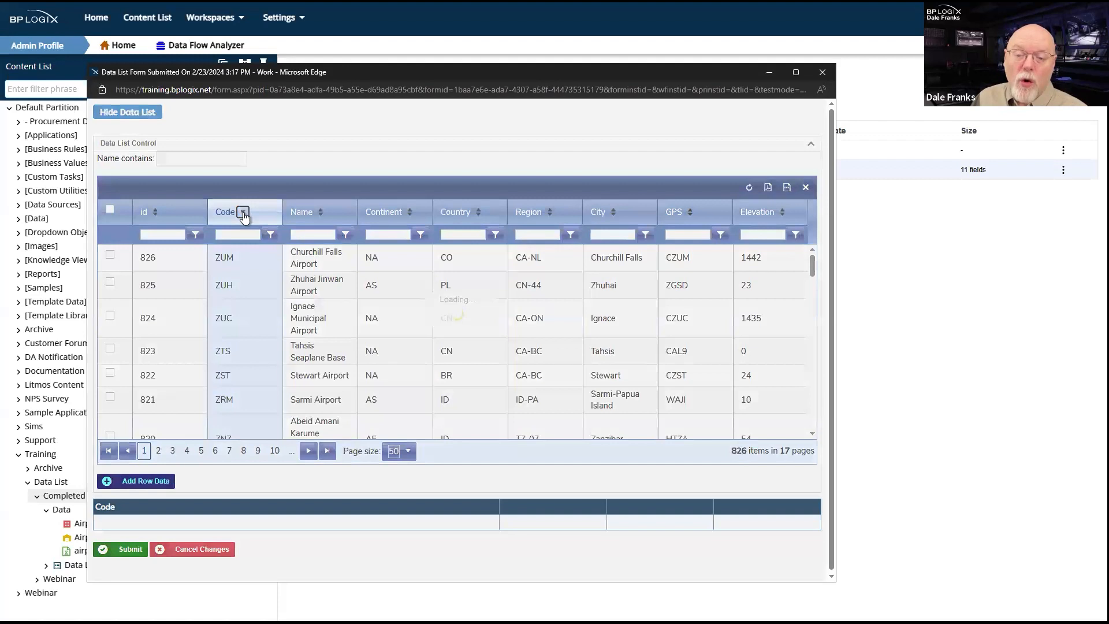
Filter the airport list to rows whose Name contains "raf".
click(344, 234)
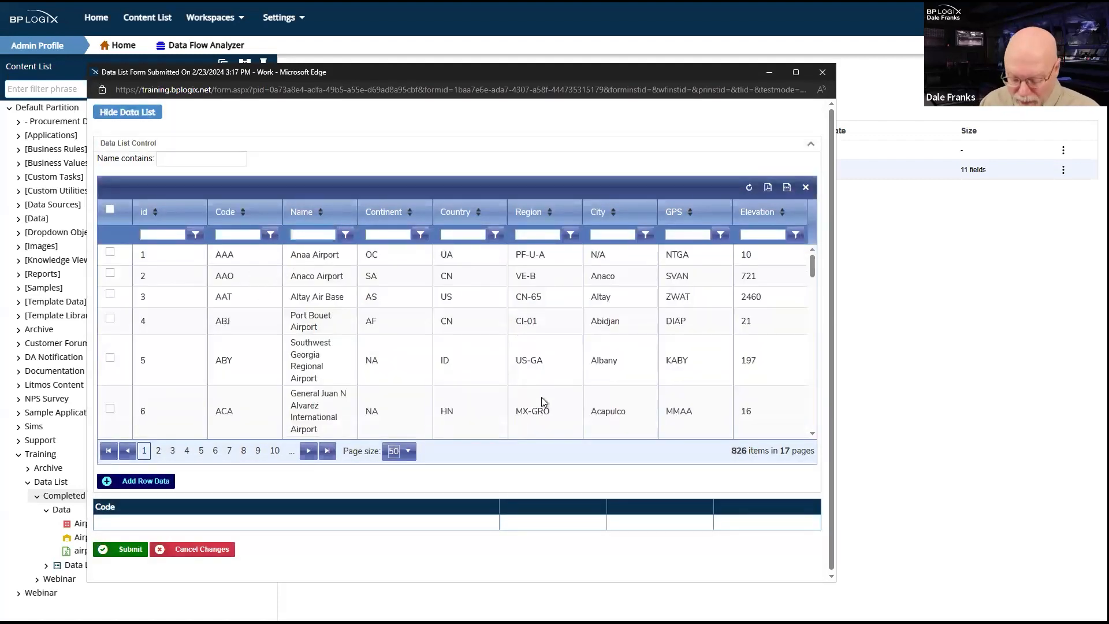
text(RAF)
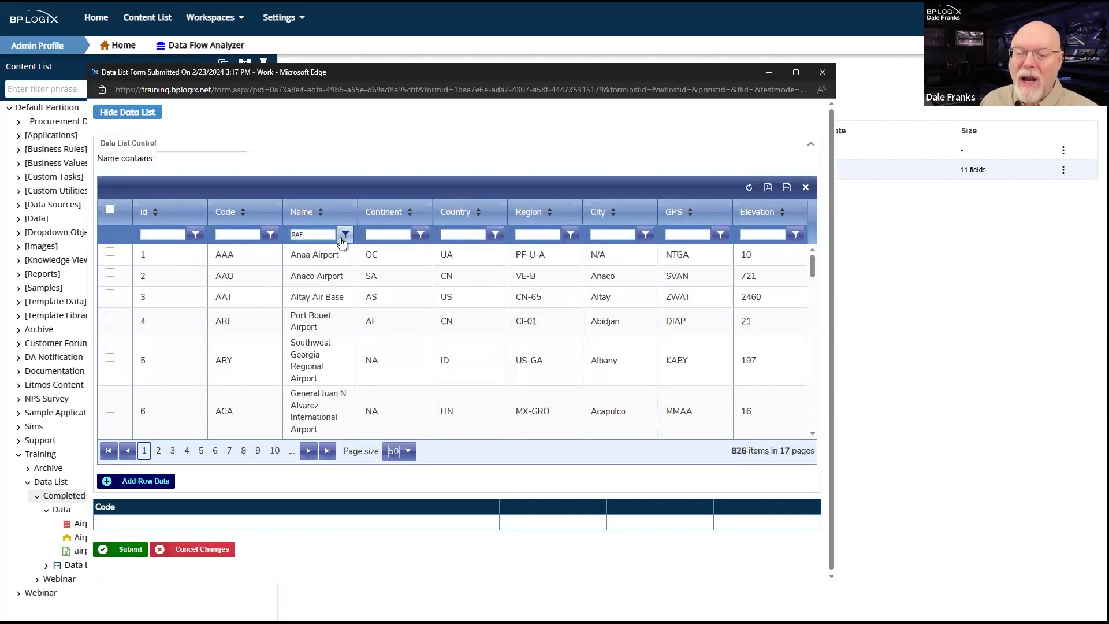
drag(311, 234, 283, 233)
text(raf)
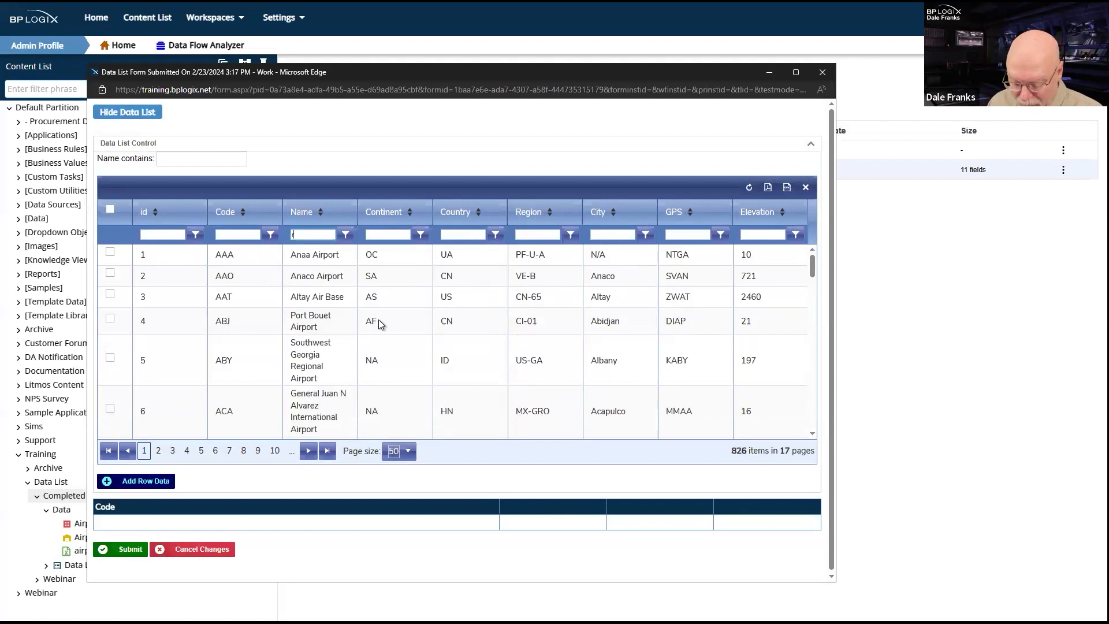
click(345, 234)
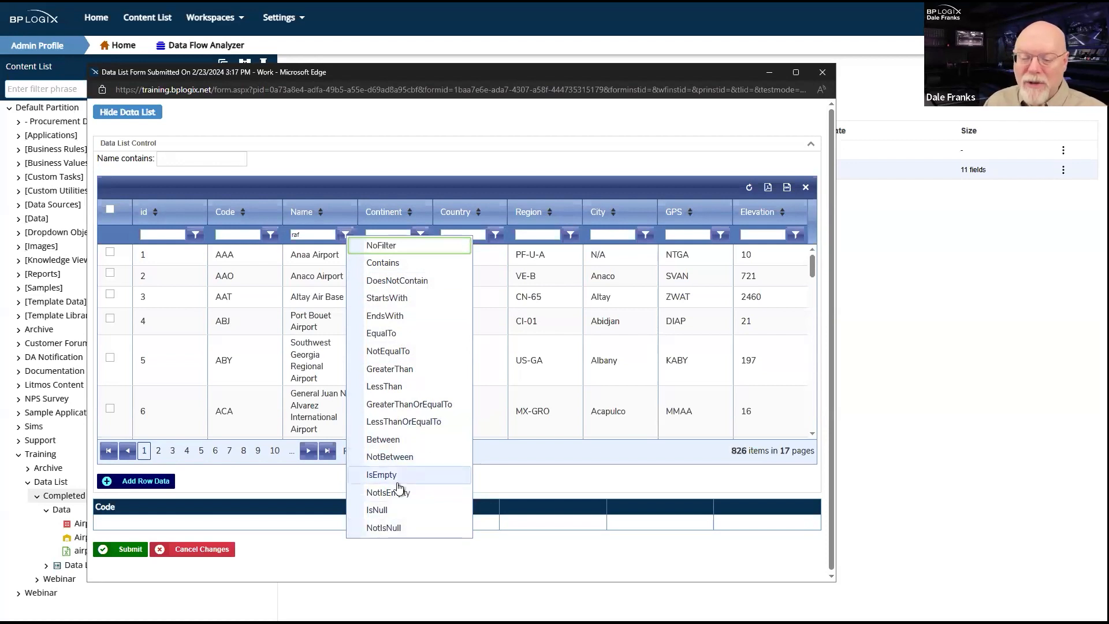
click(390, 267)
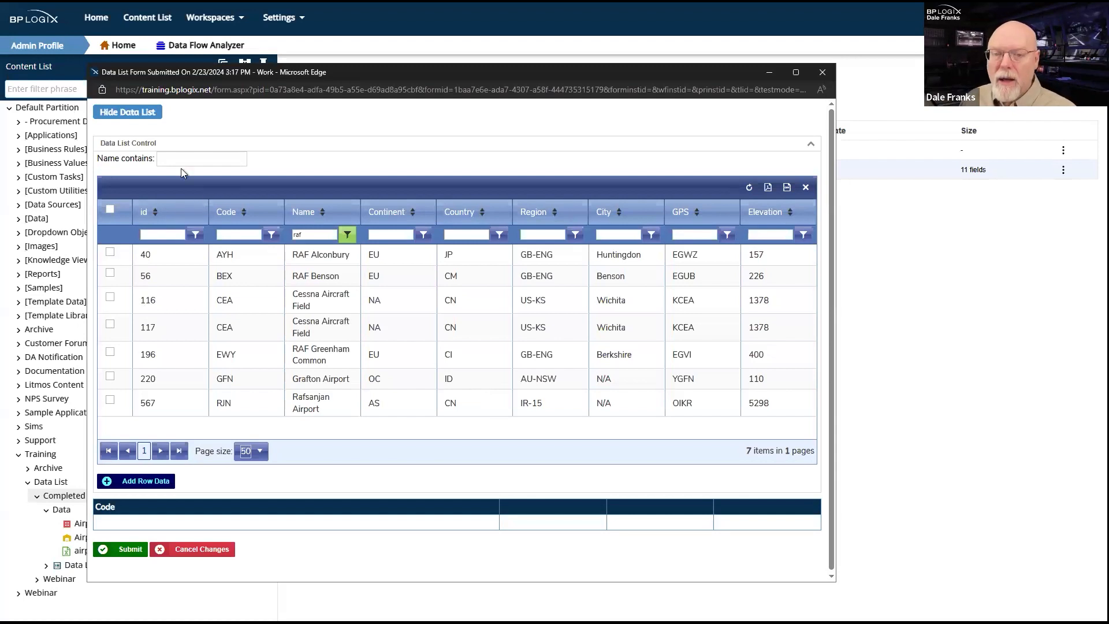
Hide the data list to inspect the form's Code table, and show the list again.
click(132, 112)
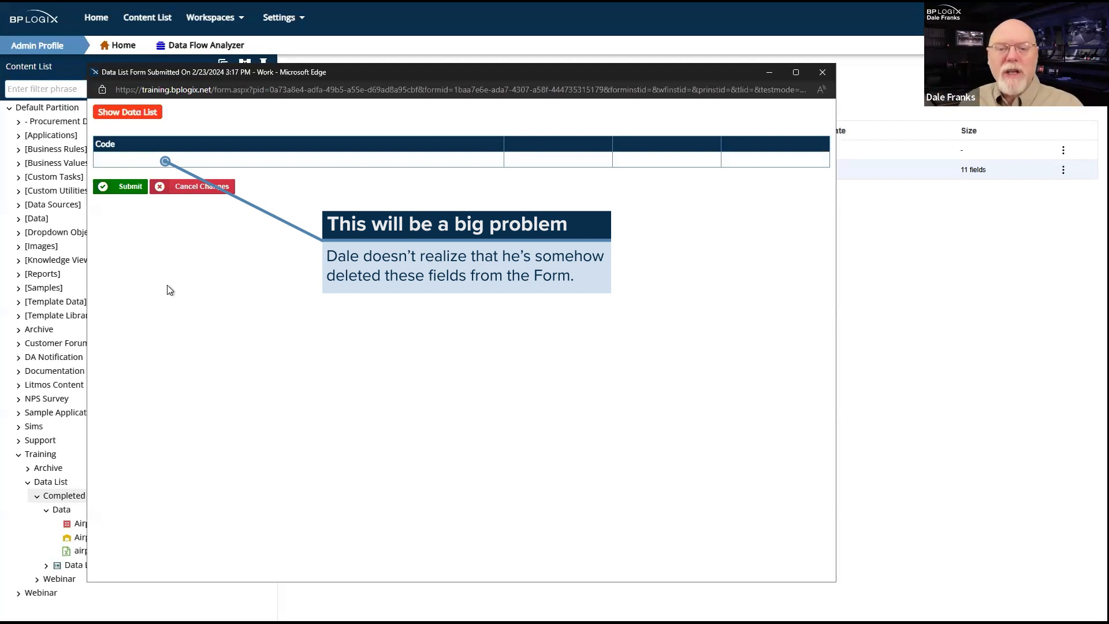
drag(133, 148, 168, 166)
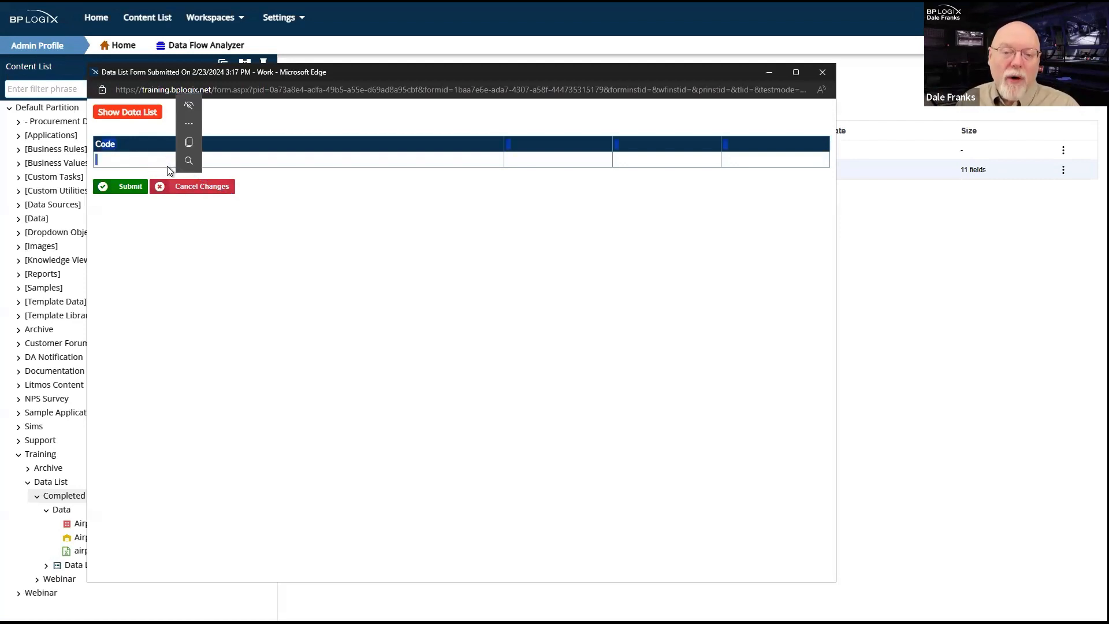
click(274, 251)
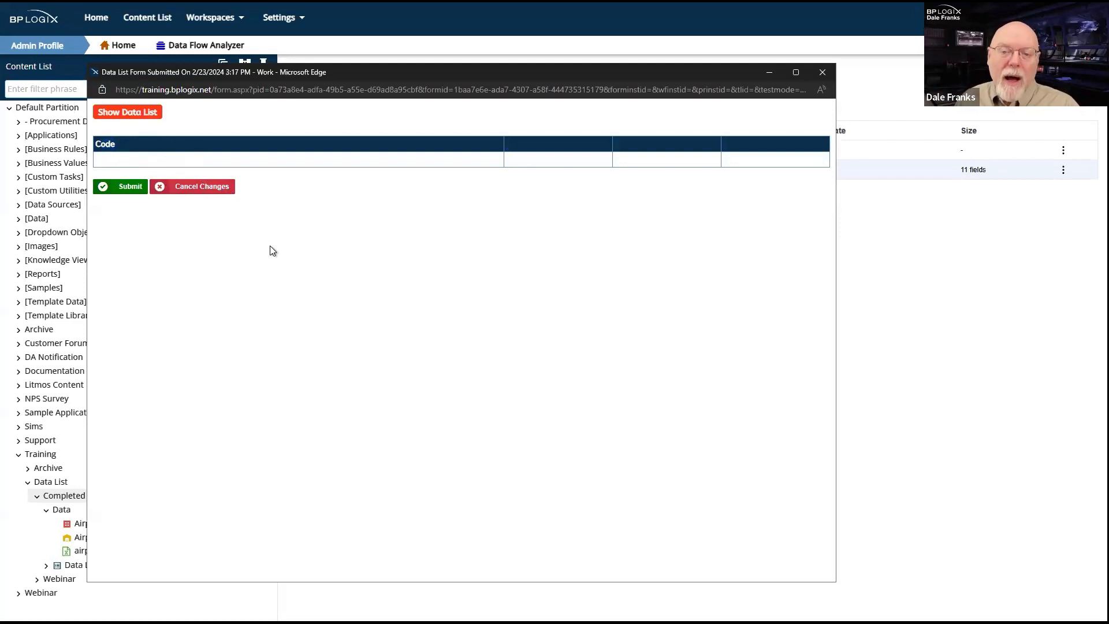
click(132, 114)
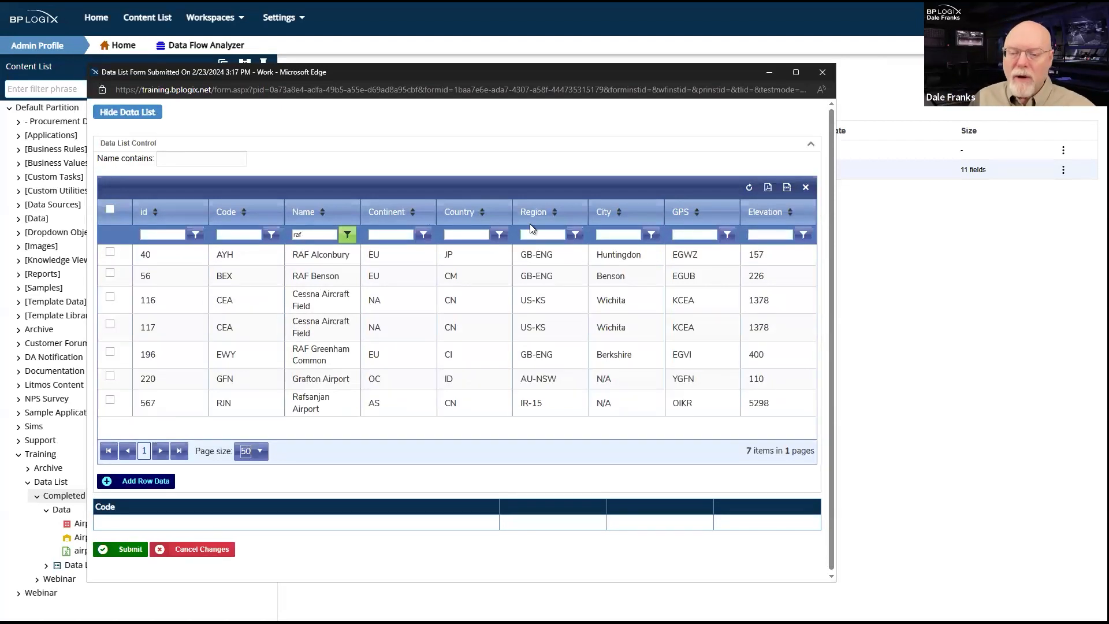
Select the RAF Alconbury and RAF Benson rows, try to add their data to the form's table, and close the form.
click(108, 251)
click(110, 274)
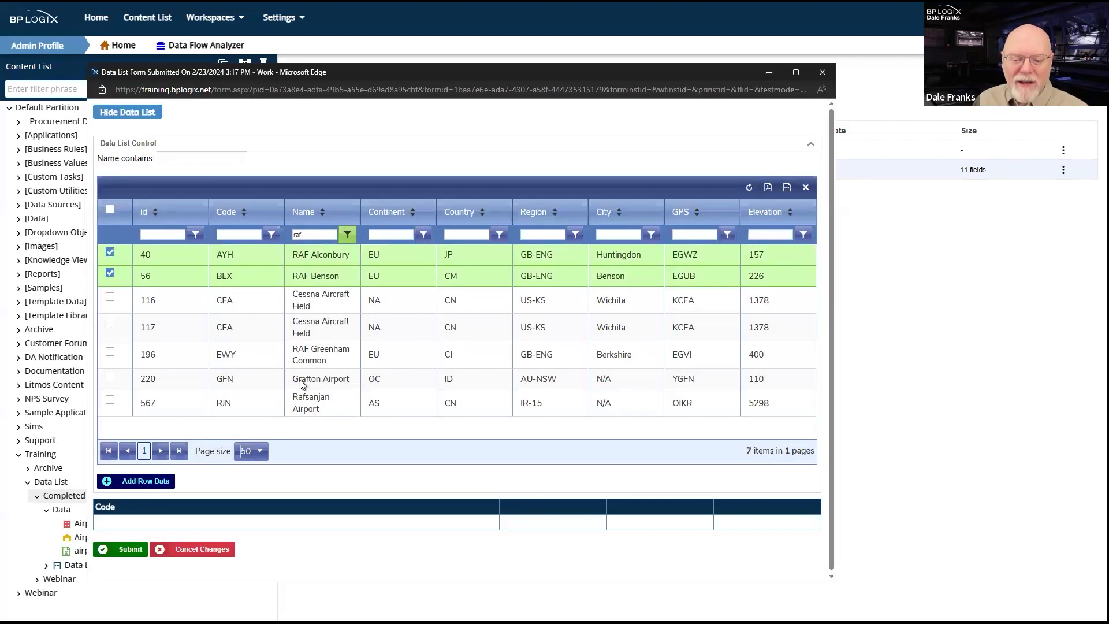
click(121, 548)
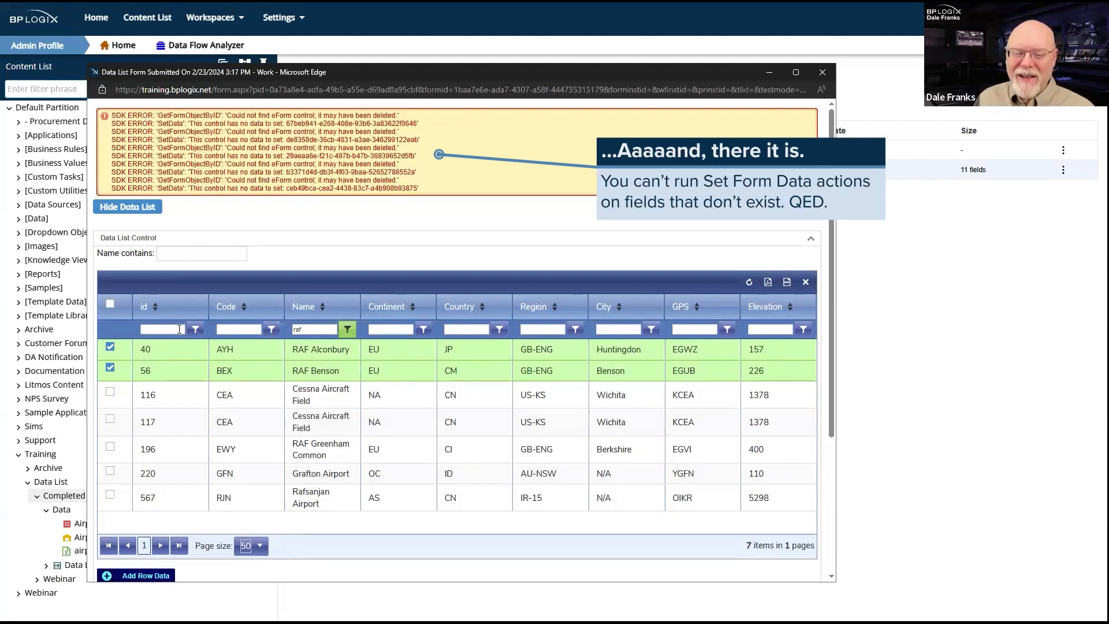
click(825, 75)
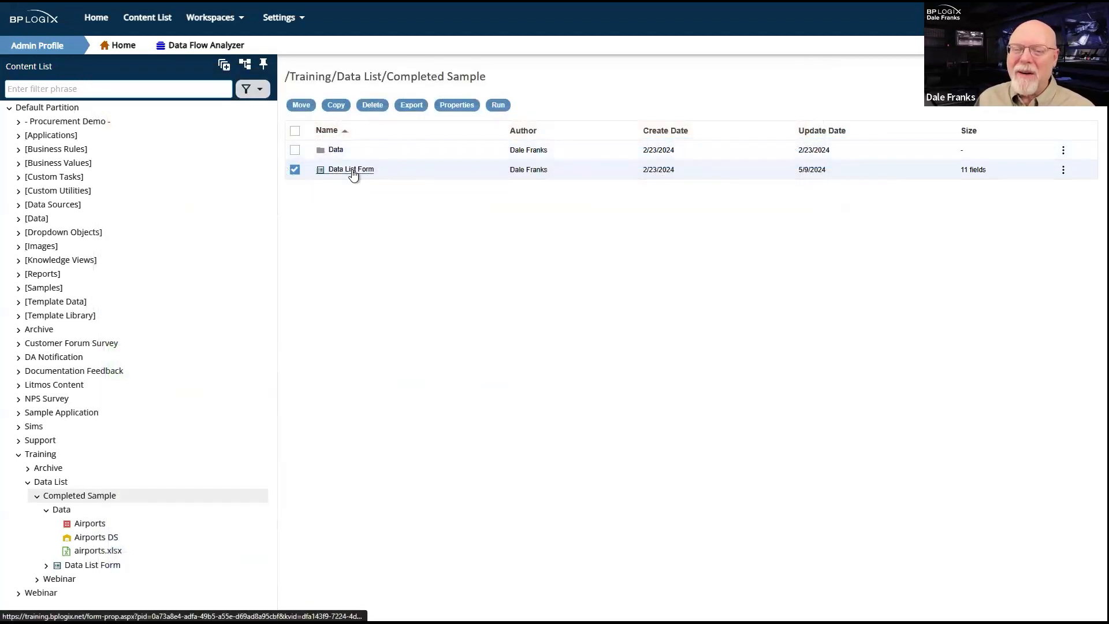
Run Data List Form again, show its data list, and filter it to rows whose Name contains "raf".
click(498, 105)
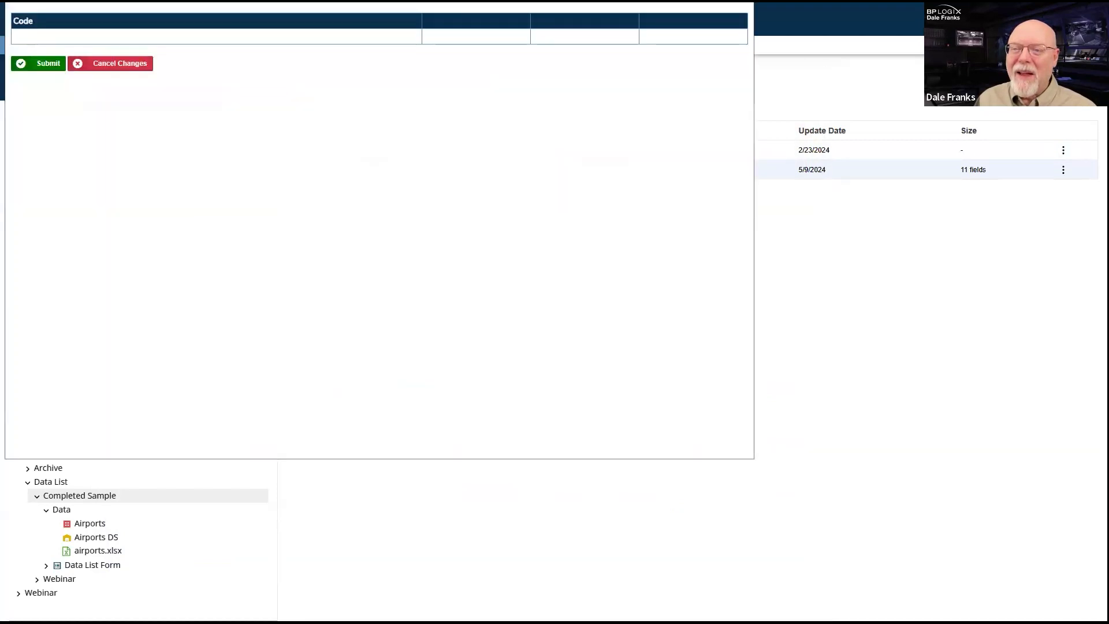
click(145, 134)
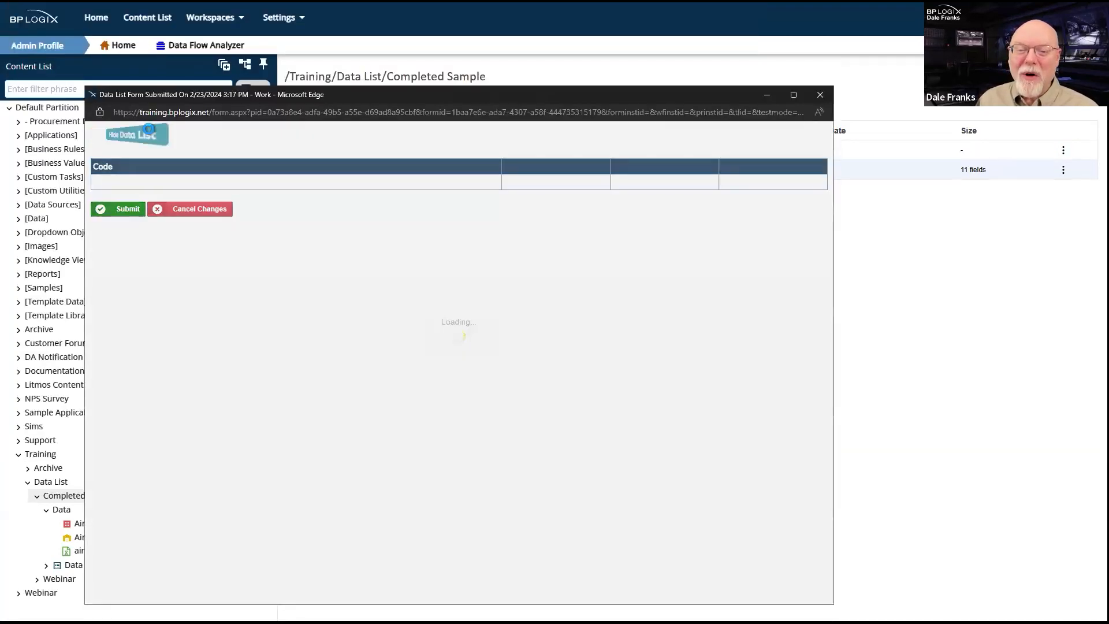
click(307, 257)
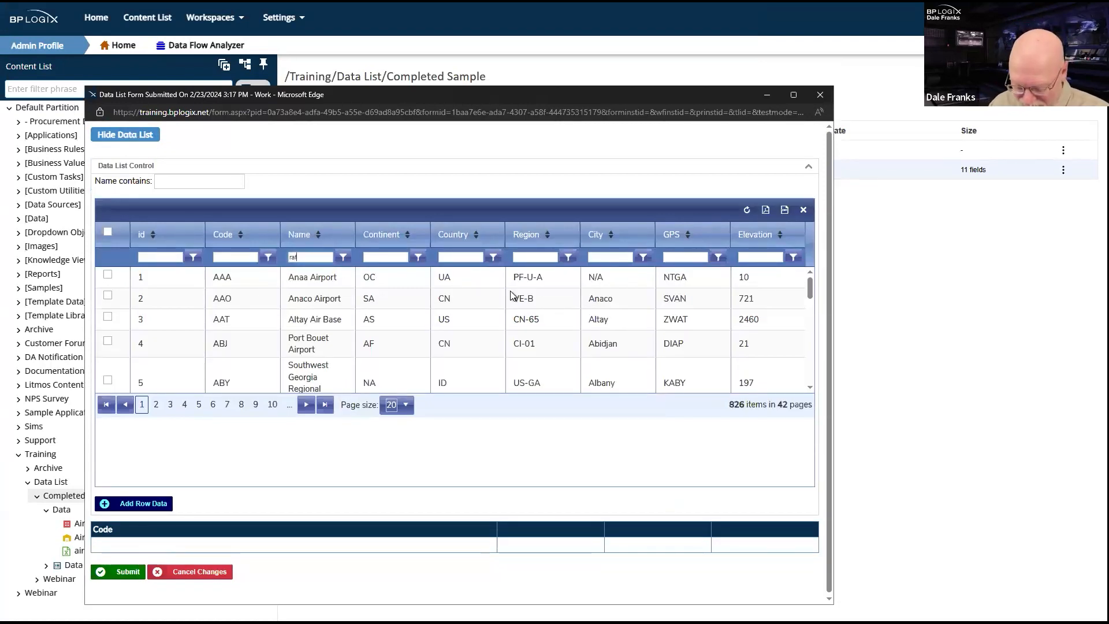
text(raf)
click(343, 258)
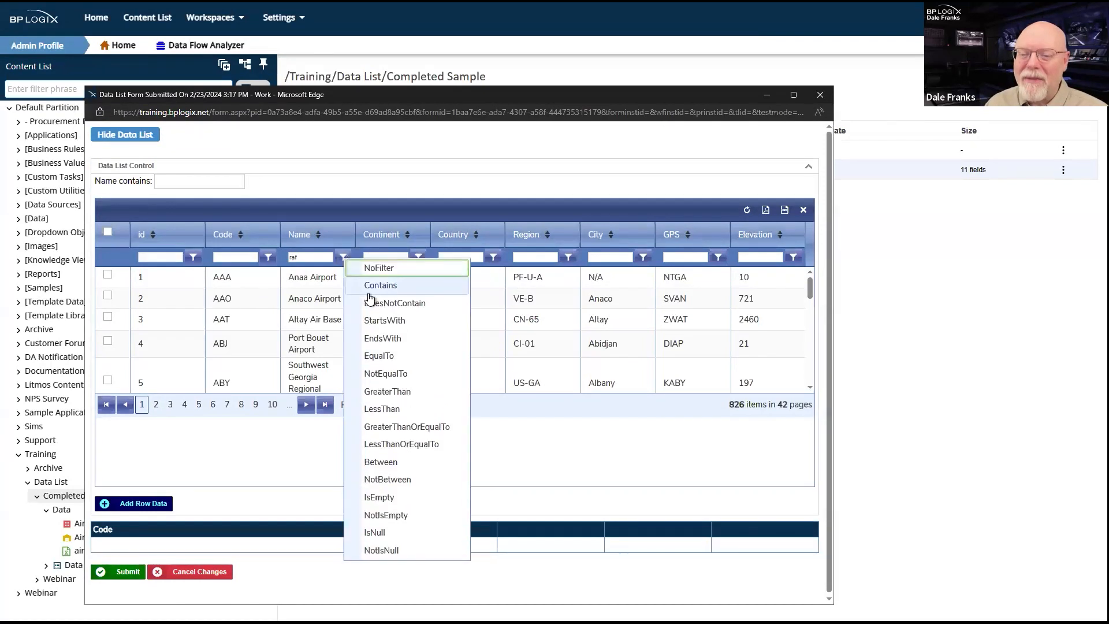
click(375, 272)
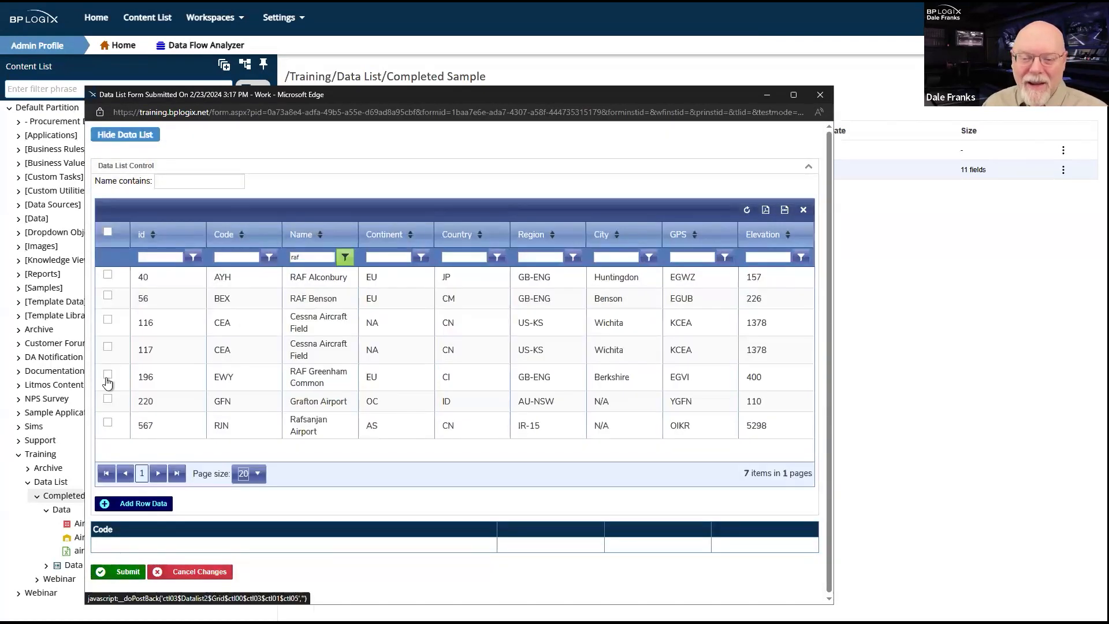
Retry adding the RAF Alconbury and RAF Benson rows to the form's table, and close the form.
click(107, 276)
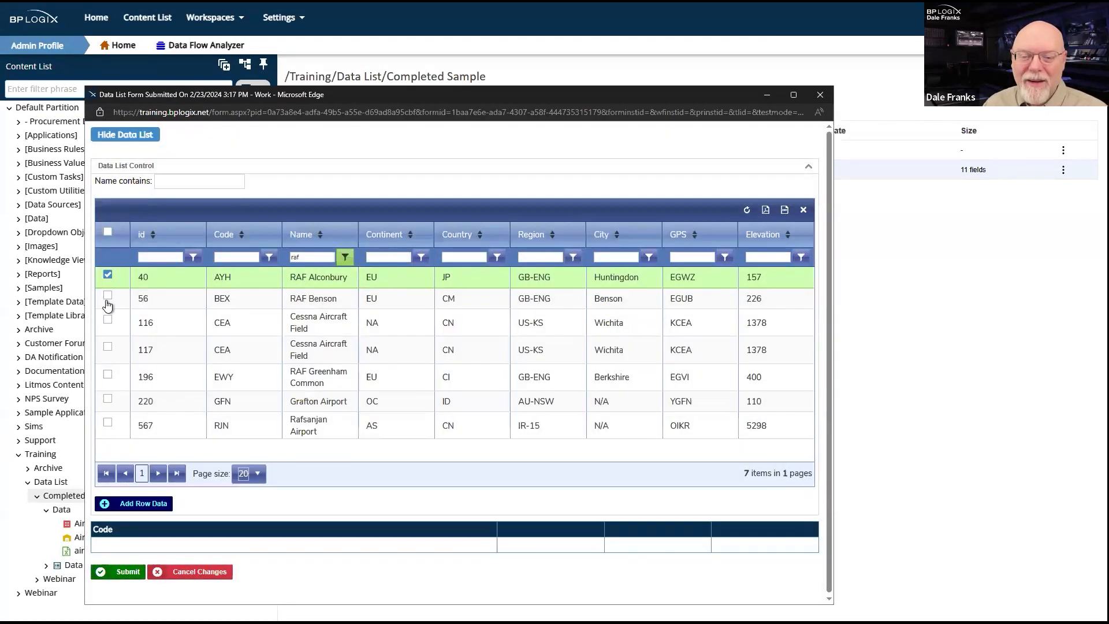
click(107, 295)
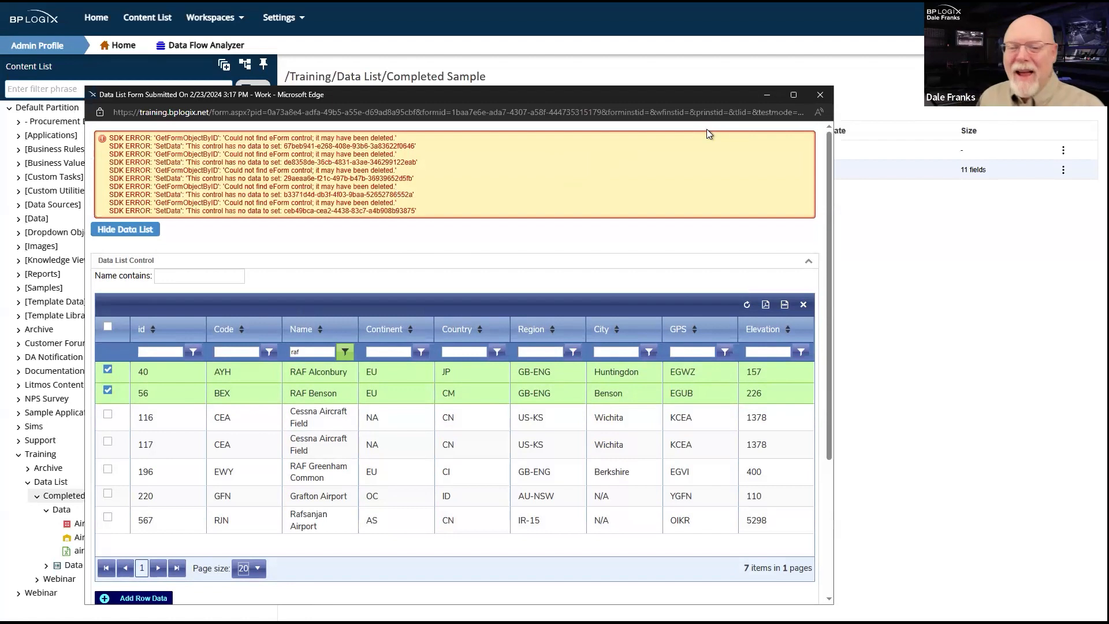
click(819, 95)
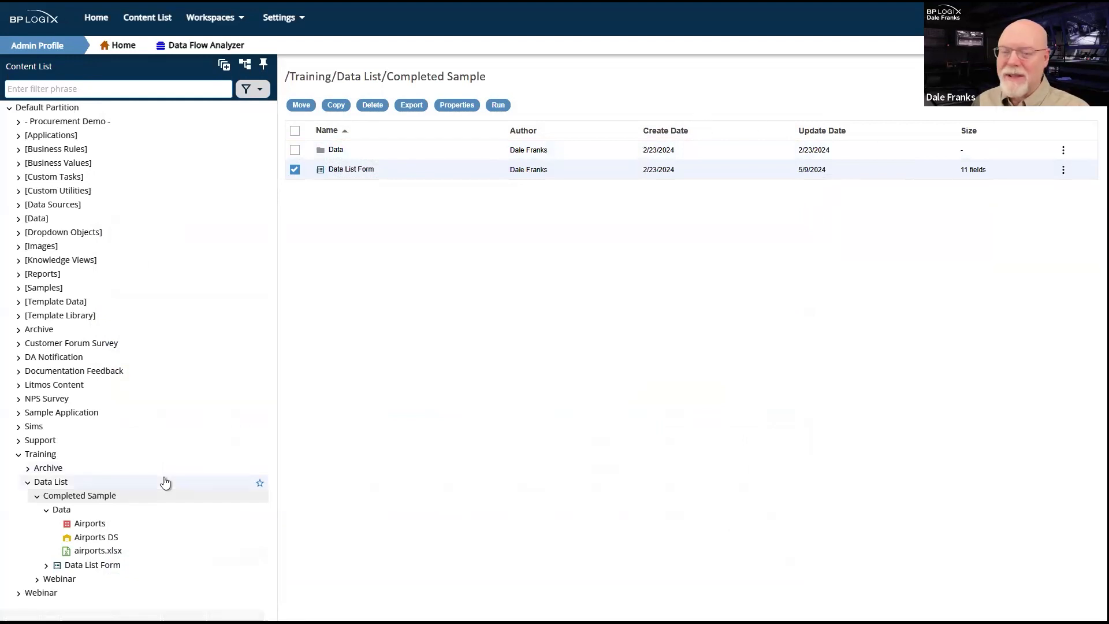
Open the properties of Data List Form in the Completed Sample folder, and run the form with its data list shown.
click(71, 500)
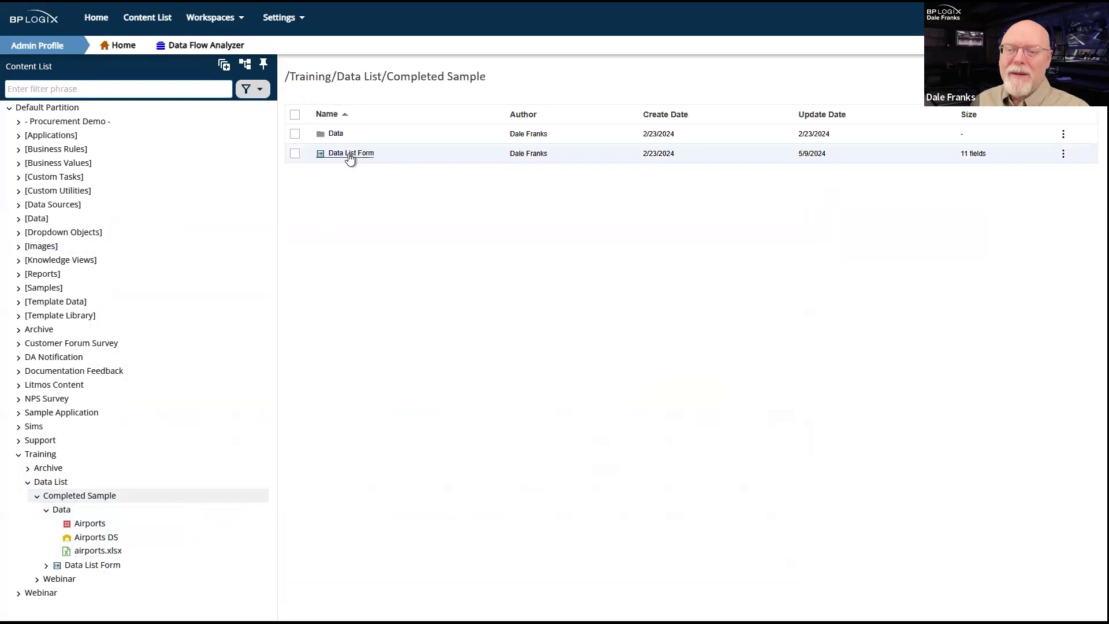
click(346, 153)
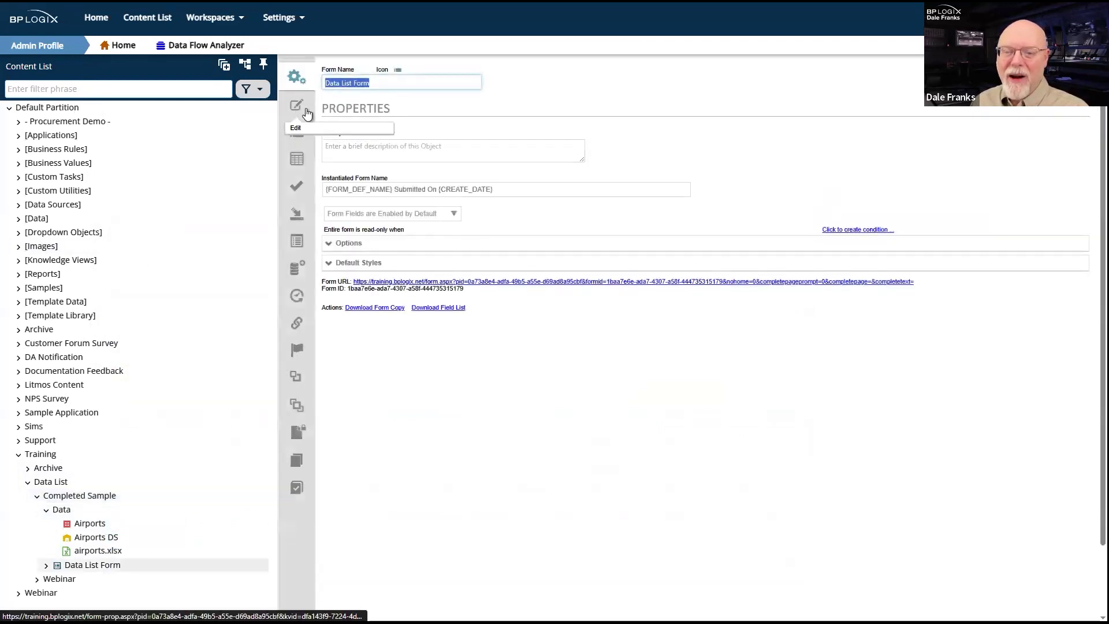
mouse_move(1062, 75)
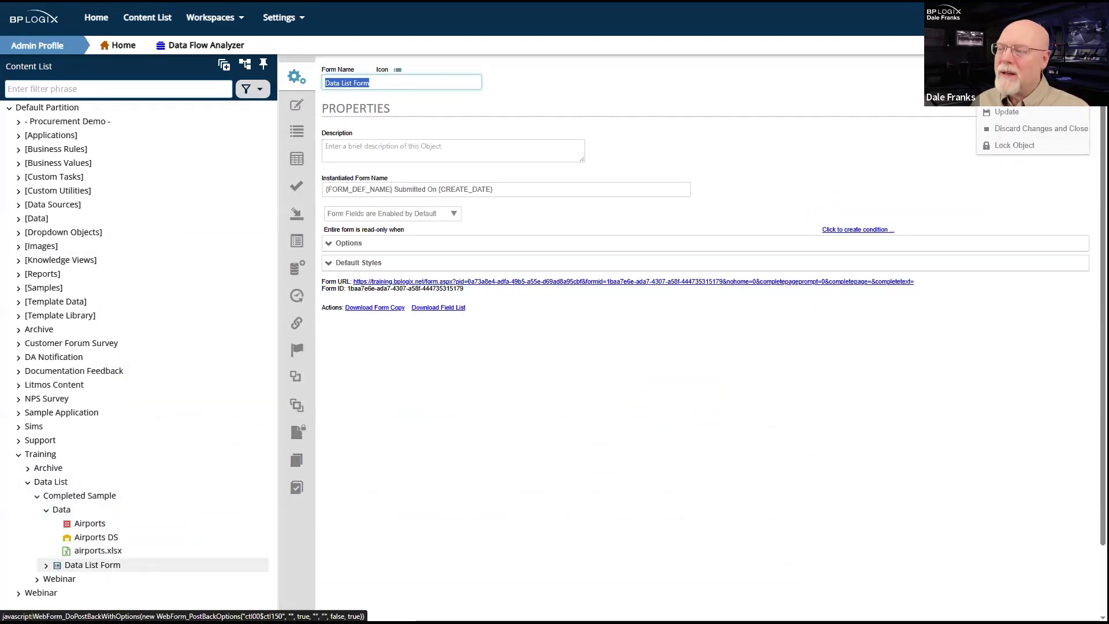
click(1039, 81)
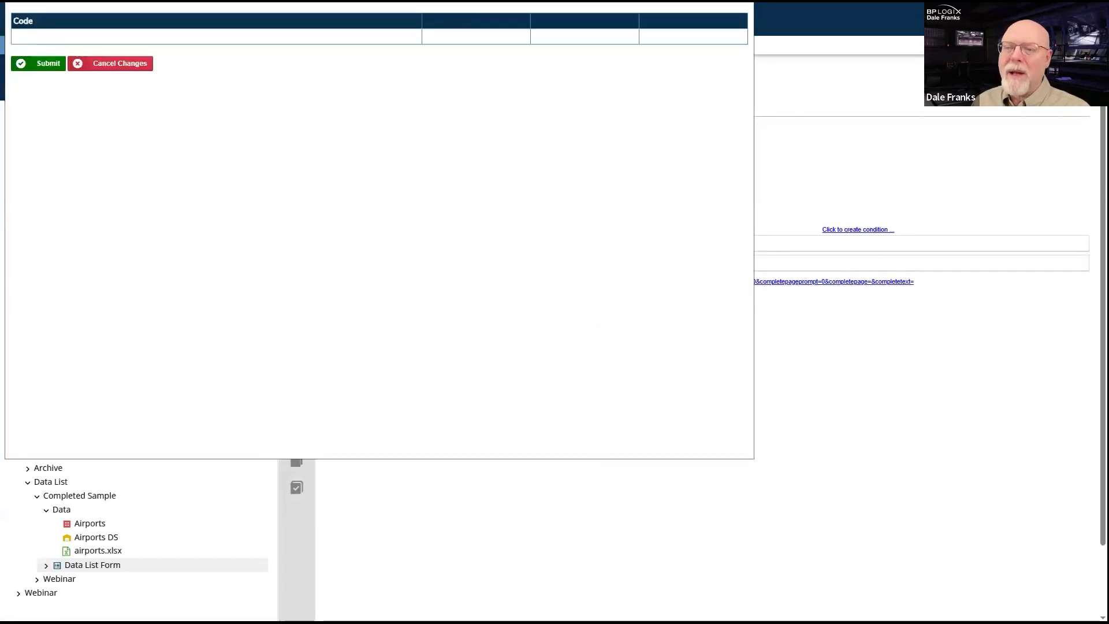
click(217, 106)
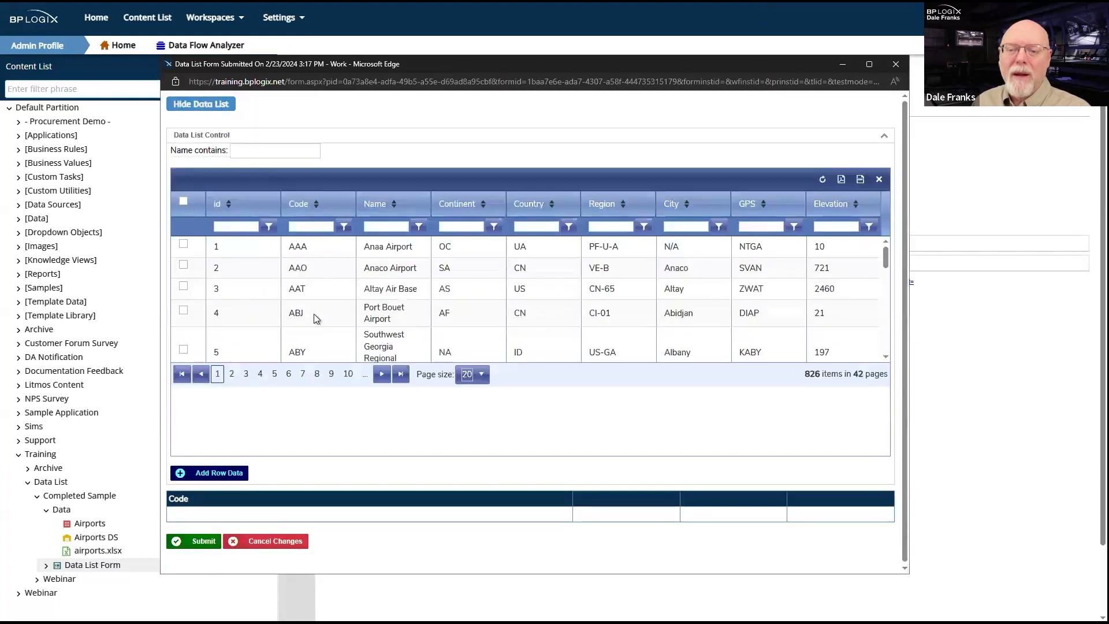
Try to add the Anaco Airport and Altay Air Base rows to the form's table, highlight the error text, and close the form.
click(183, 264)
click(183, 286)
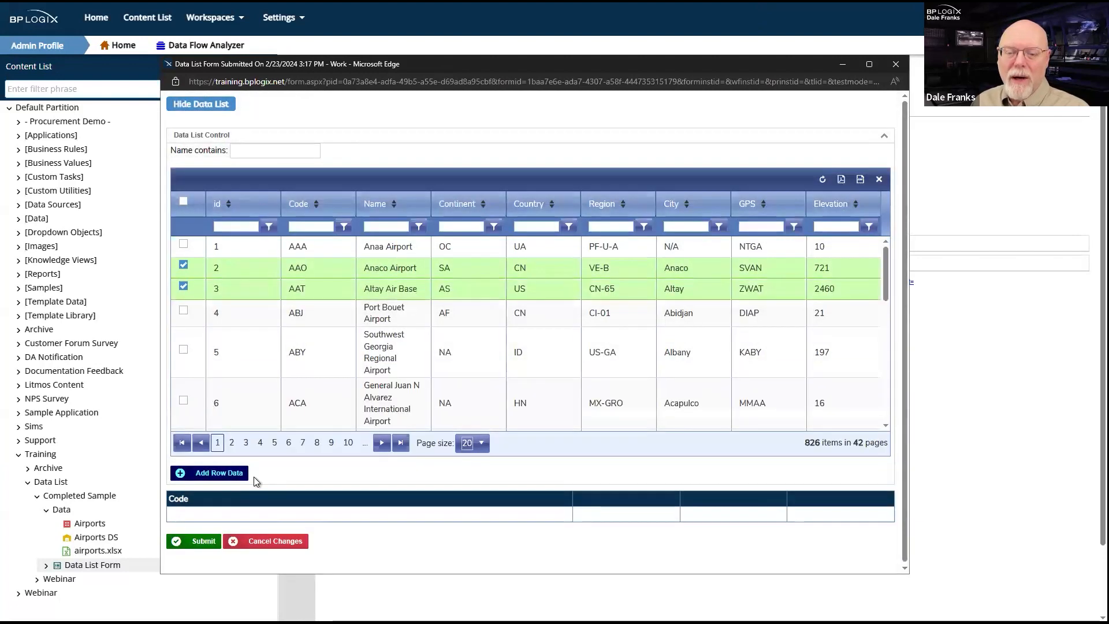
click(209, 474)
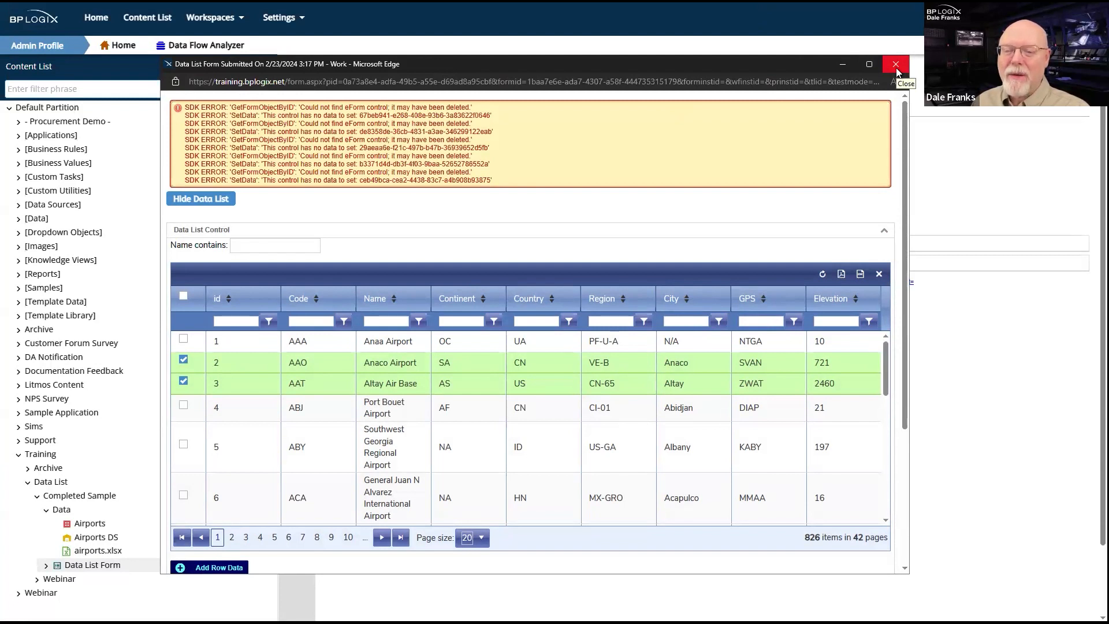
drag(508, 180, 291, 112)
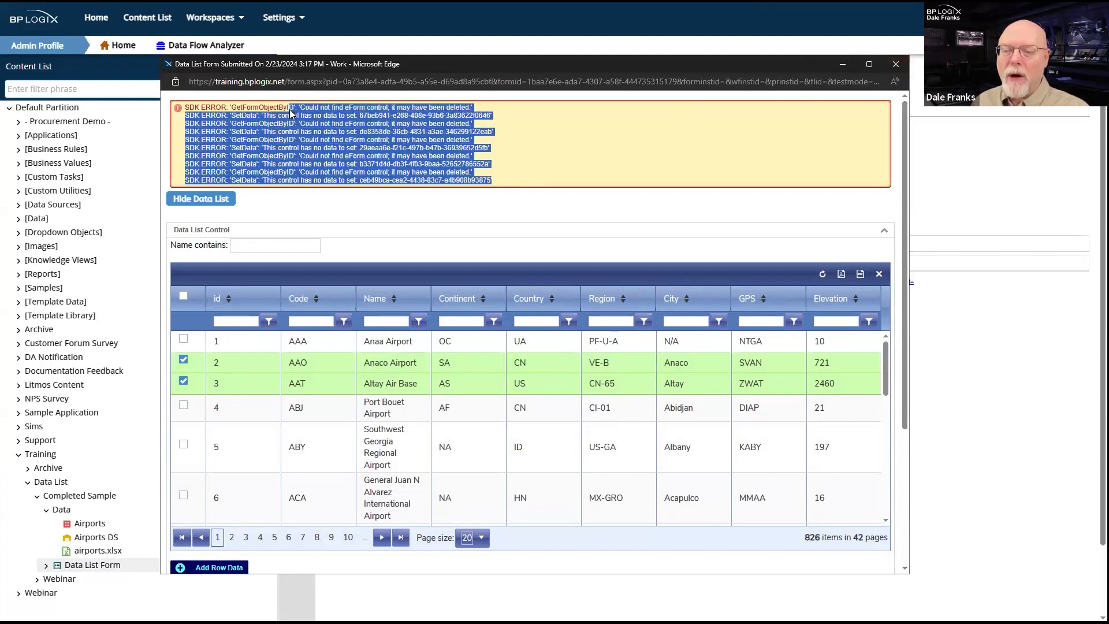
click(895, 64)
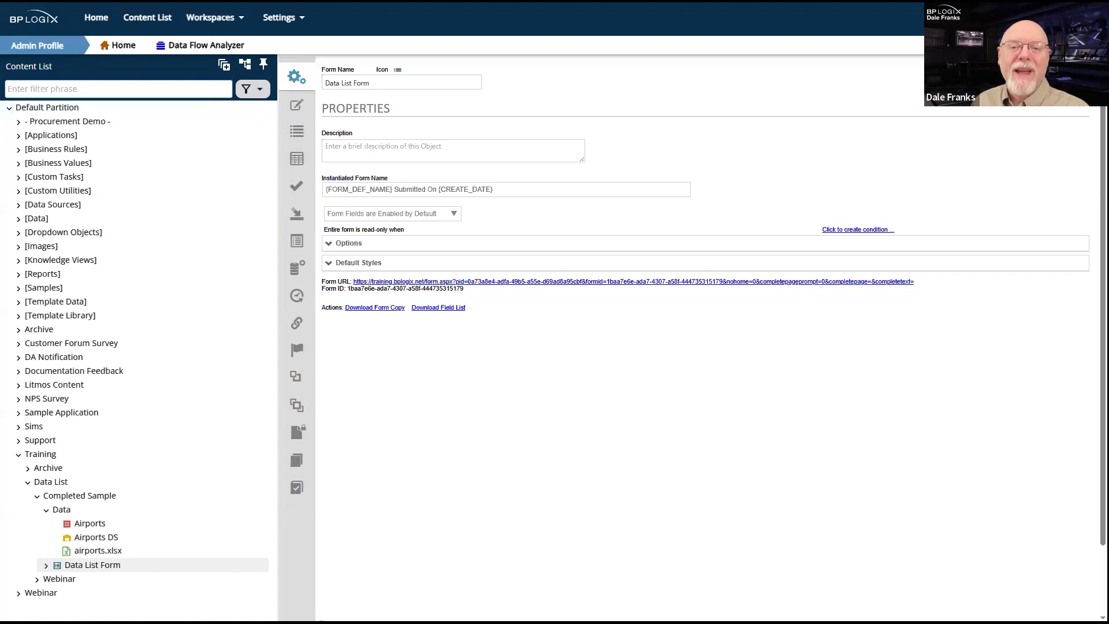
Switch to the Documentation site and open its Testing and Documentation folder.
click(58, 1)
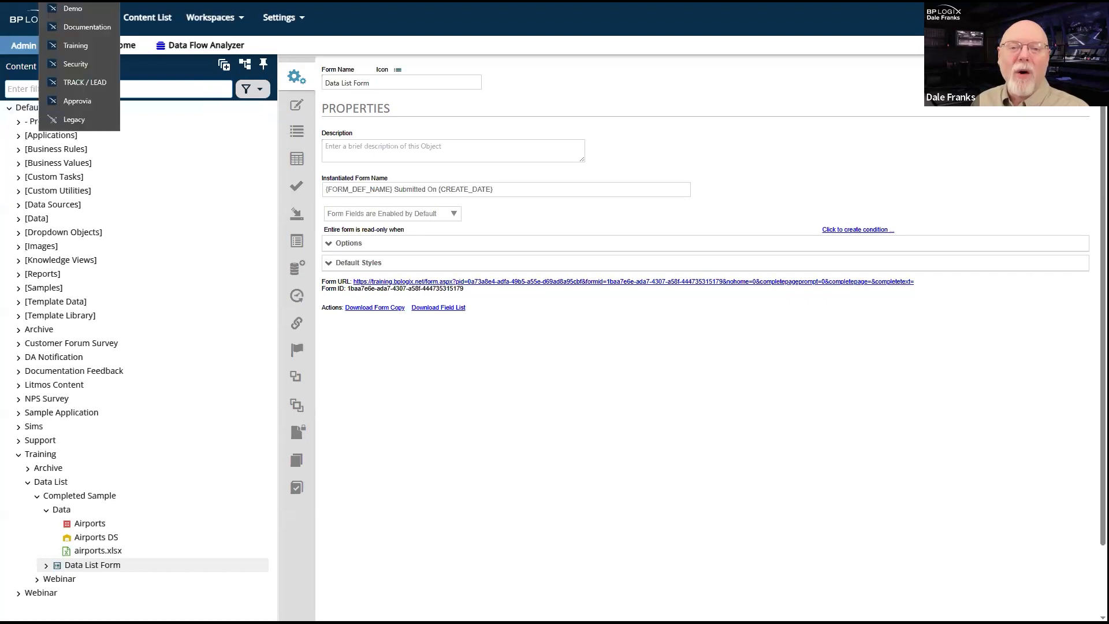
click(91, 28)
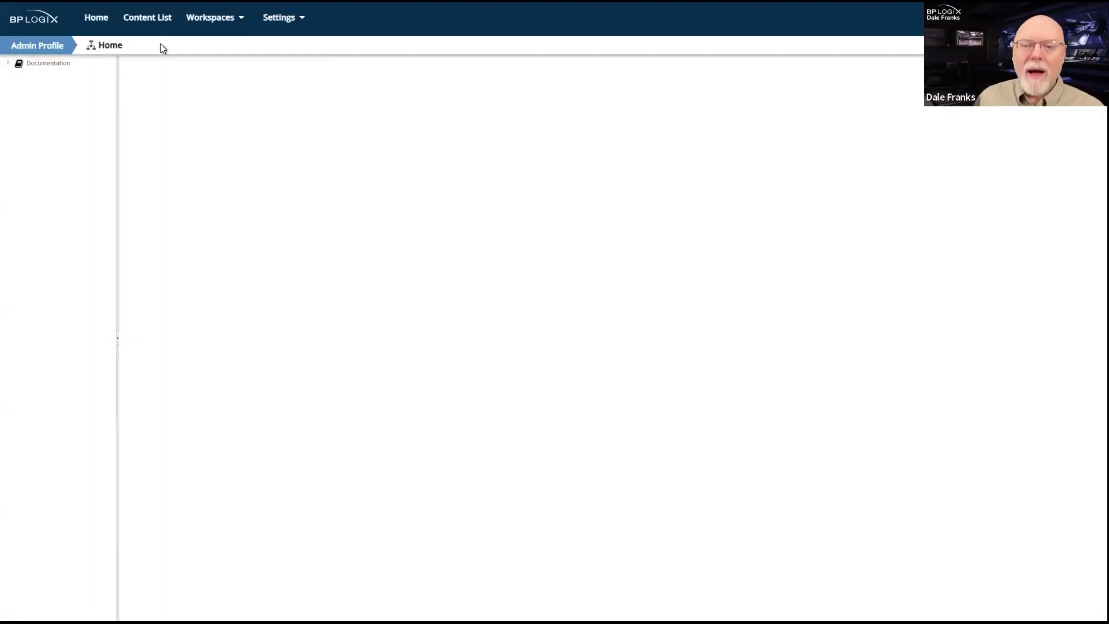
click(185, 134)
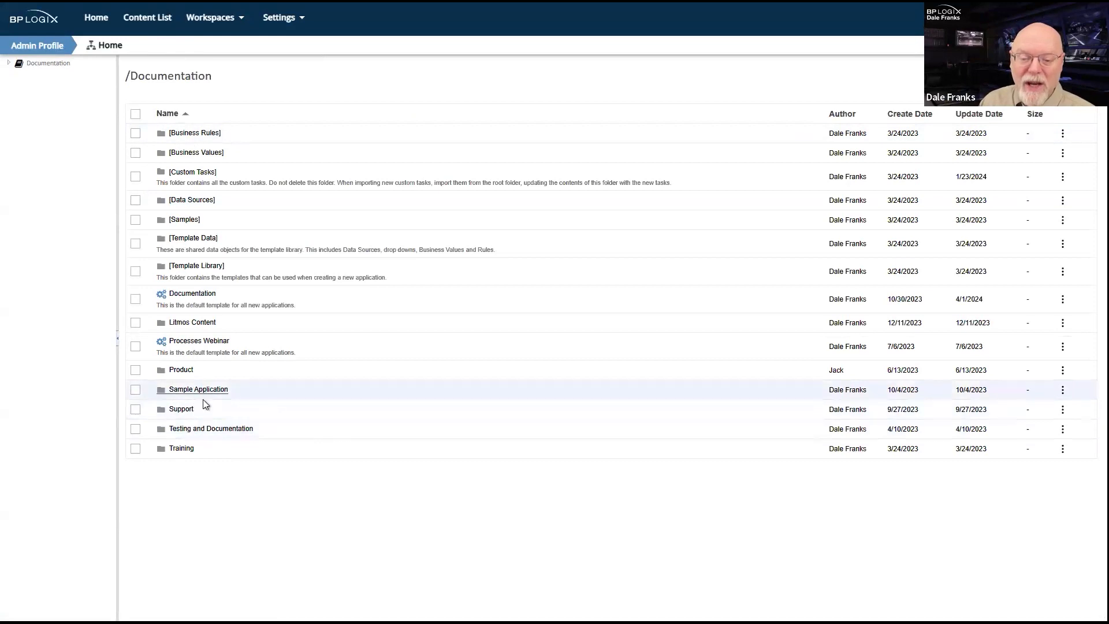
click(214, 434)
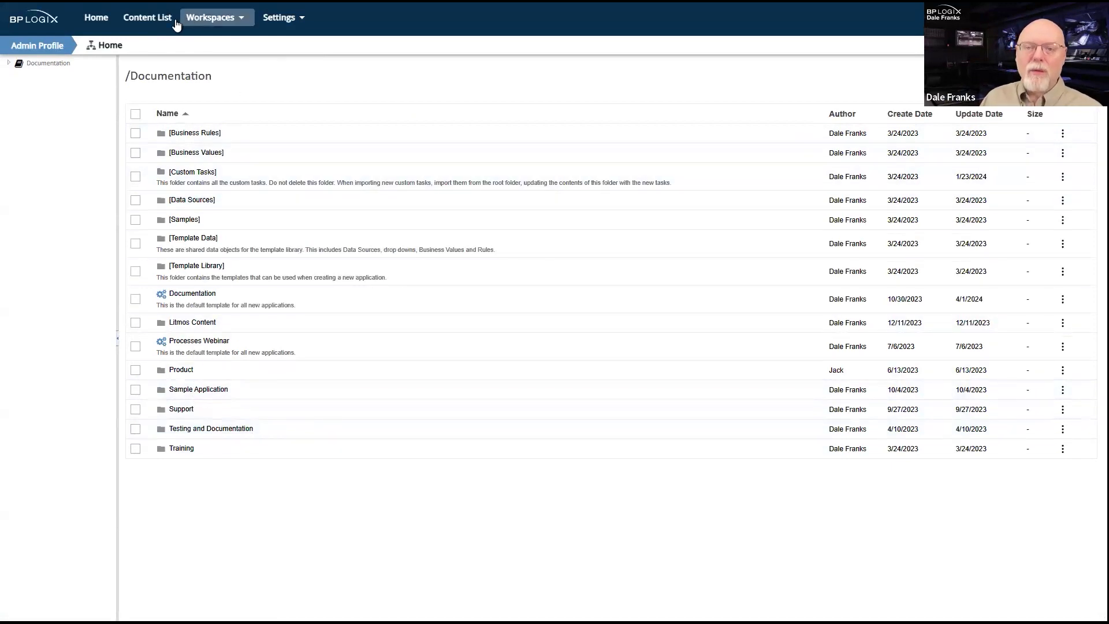
Show and pin the Content List, and collapse the separate Documentation tree pane.
click(156, 20)
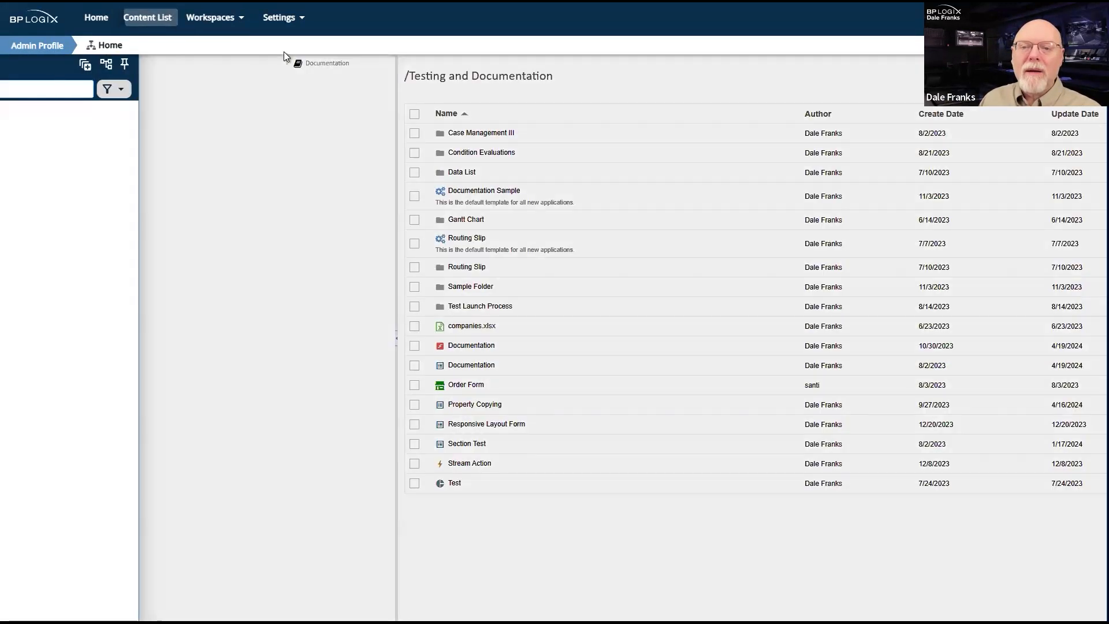
click(263, 64)
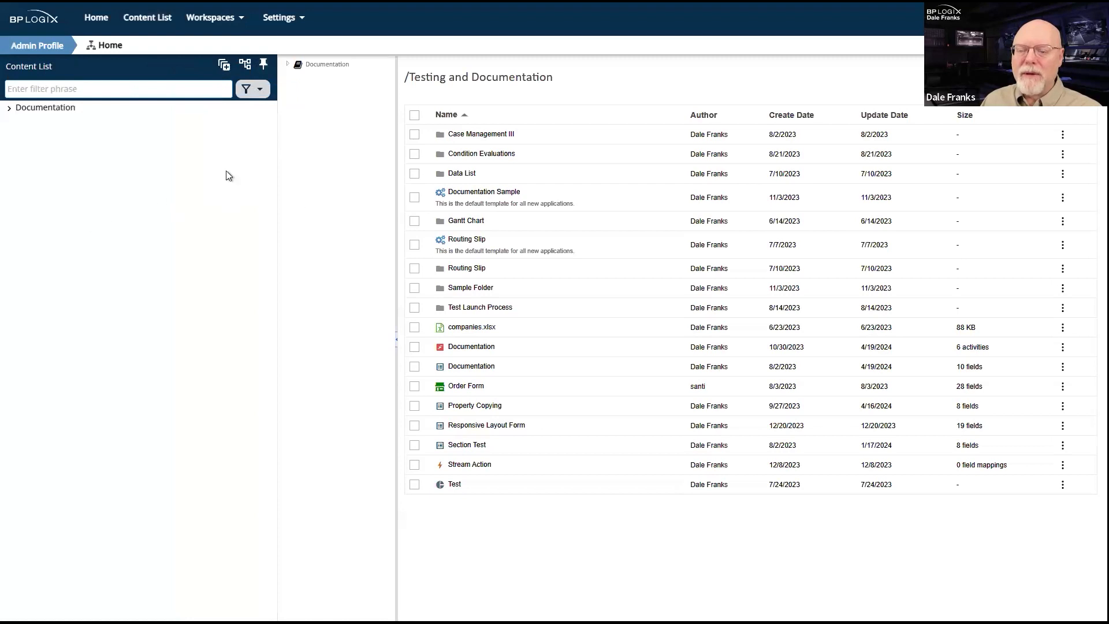
click(397, 342)
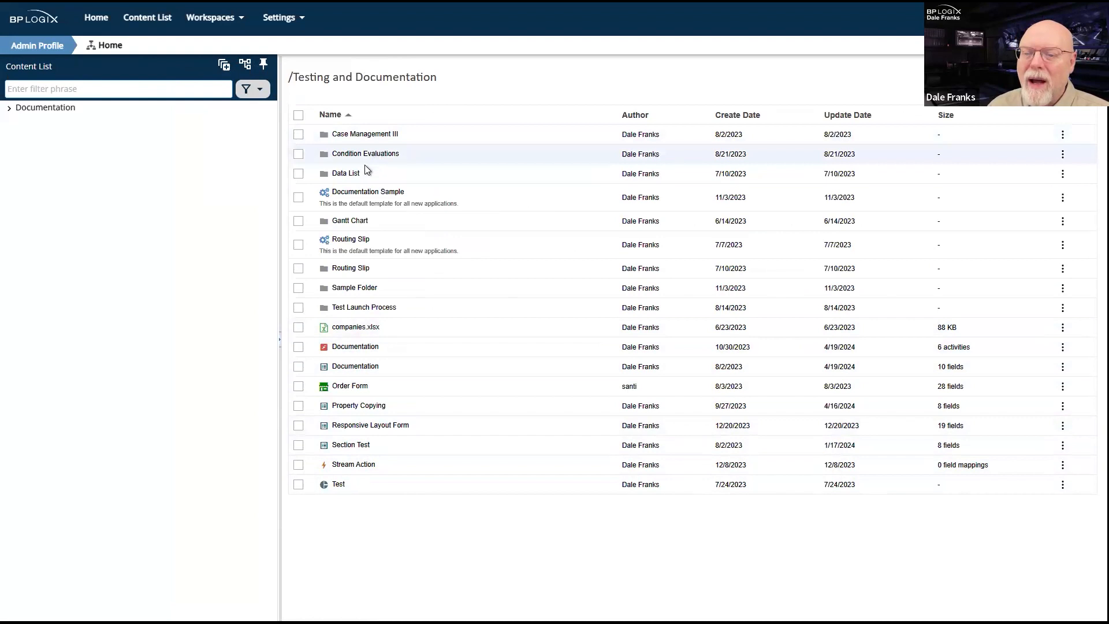
Run Data List Form from the Data List folder.
click(353, 173)
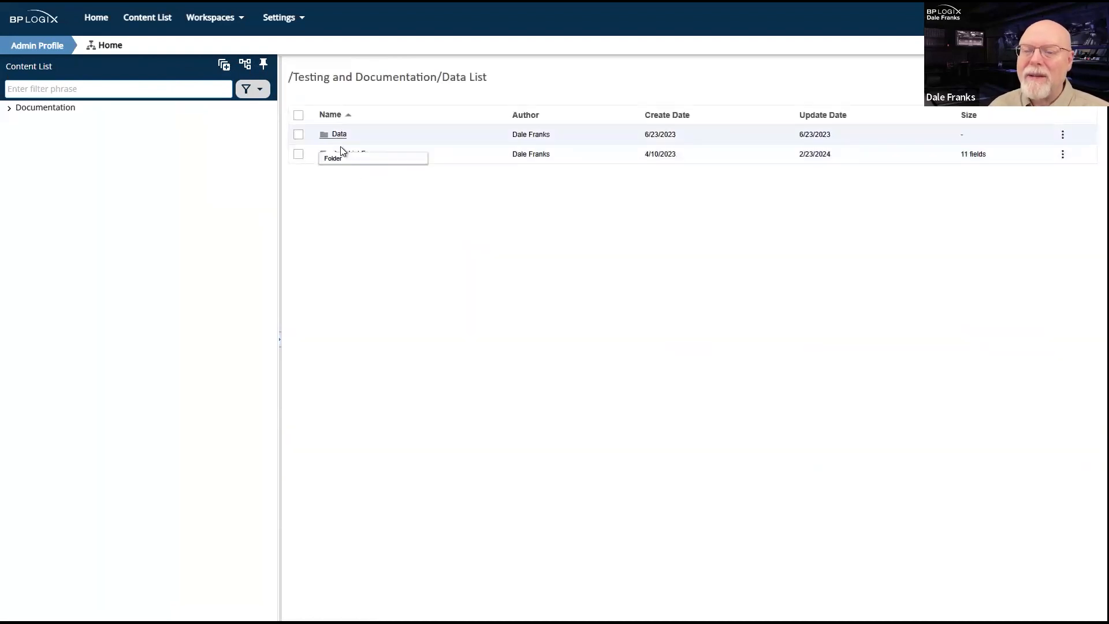
click(298, 153)
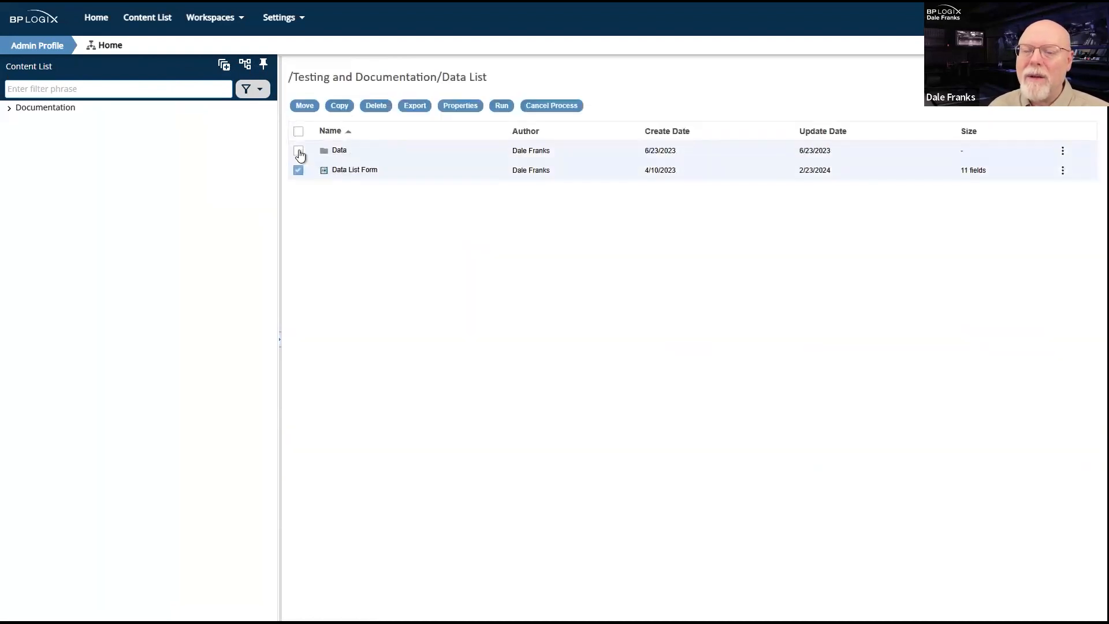
click(500, 106)
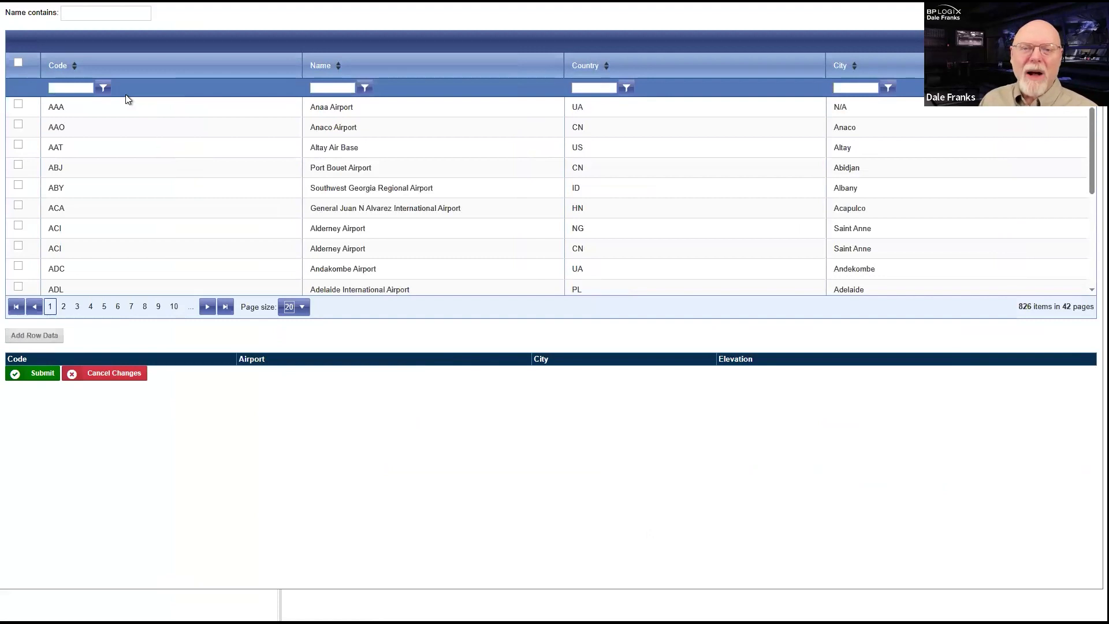
Select the General Juan N Alvarez International Airport row and the Alderney Airport row with country CN, and add their data to the form's table.
click(19, 208)
click(19, 247)
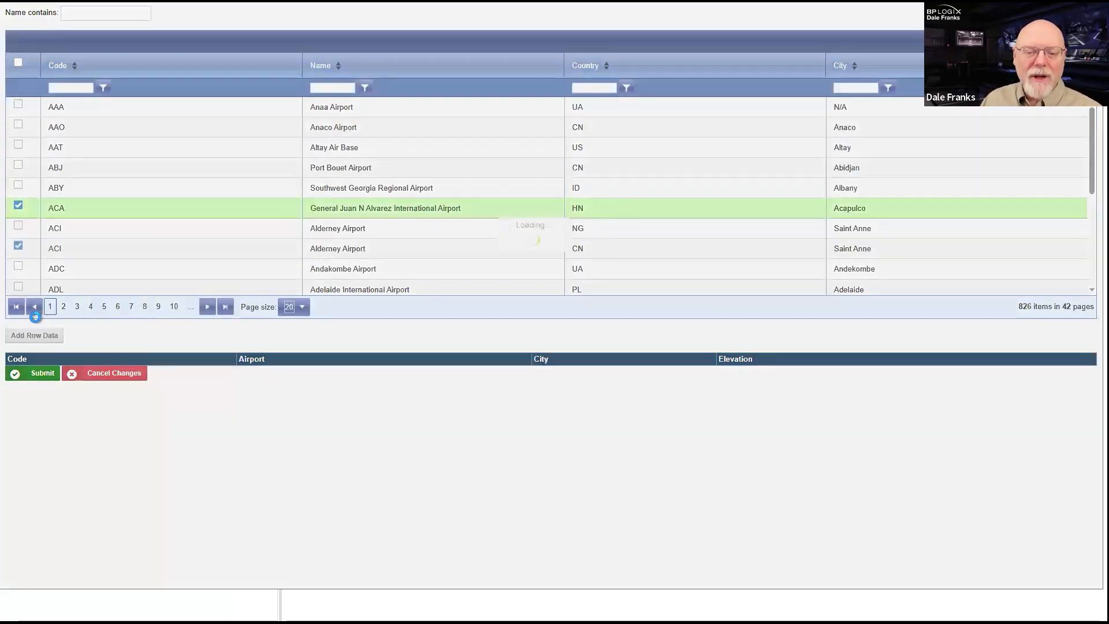
click(30, 336)
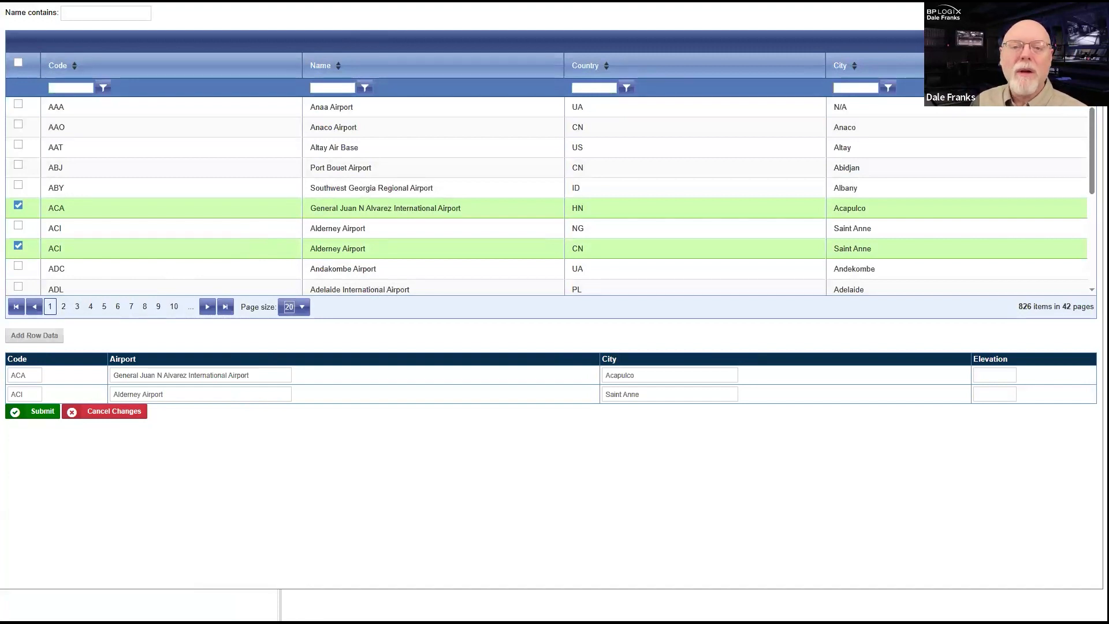
Examine the data list and the airport rows added to the form's table, highlighting the first row's code.
scroll(331, 77, up, 1)
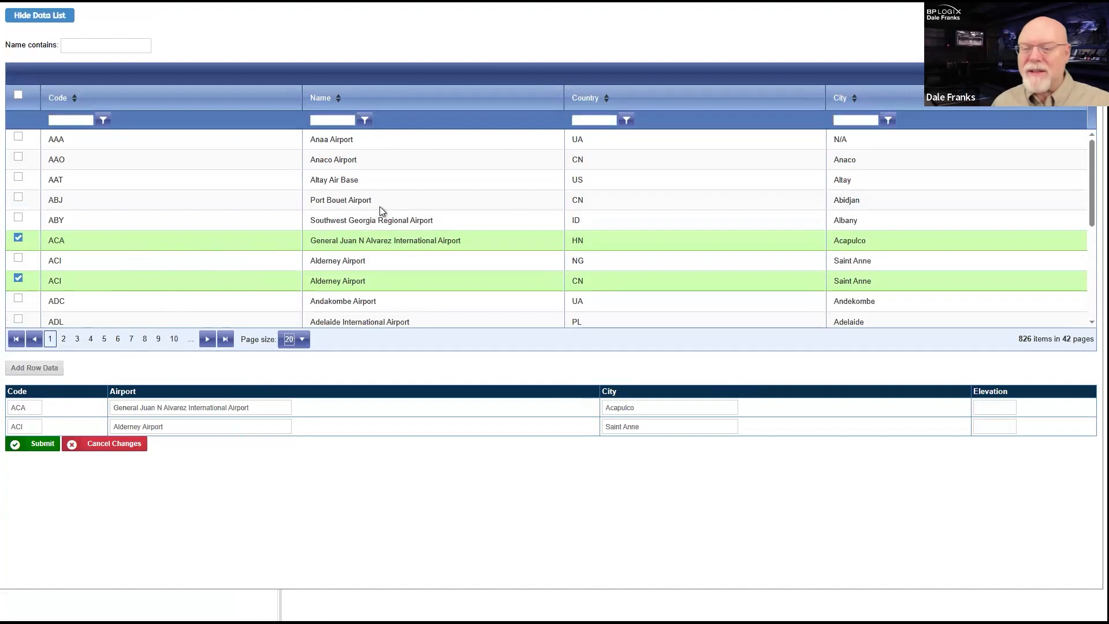
scroll(379, 211, down, 4)
scroll(379, 211, up, 4)
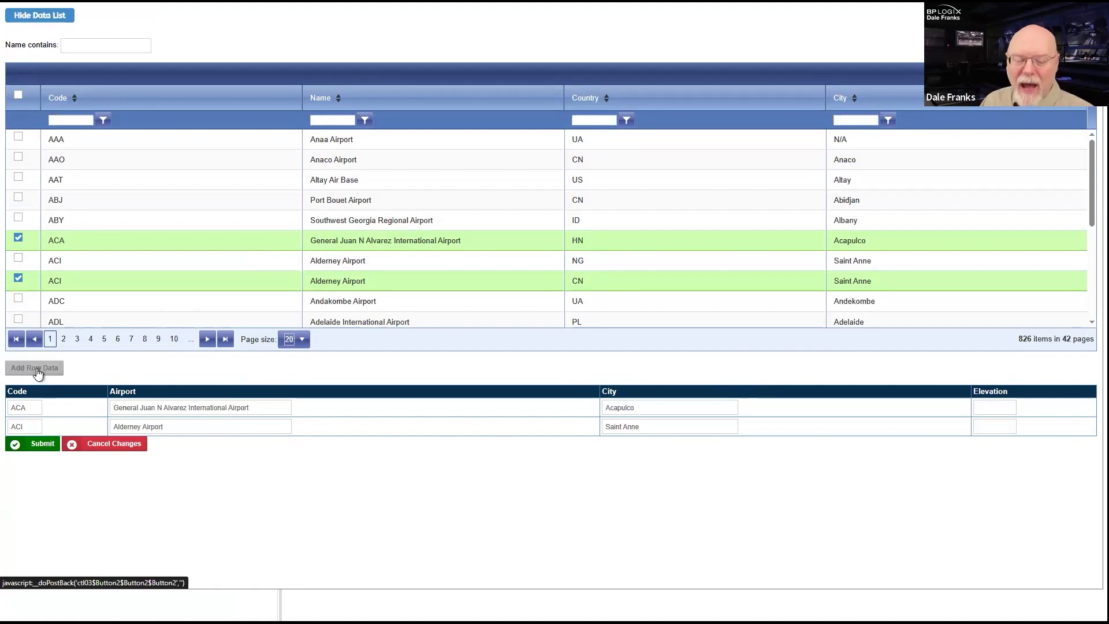
double_click(32, 408)
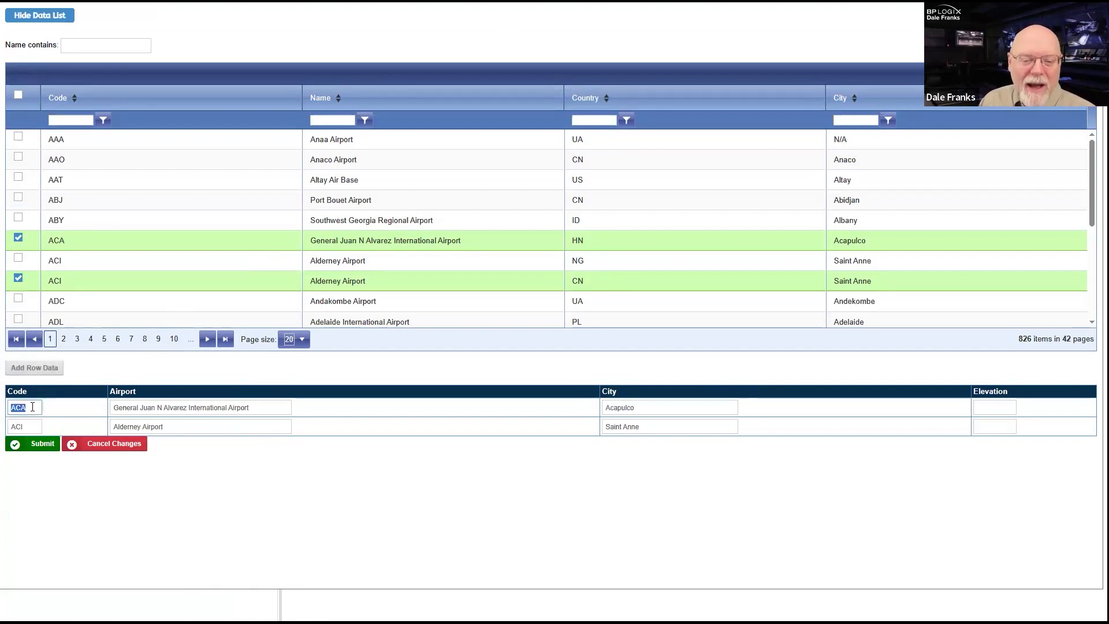
Deselect the General Juan N Alvarez and Alderney rows, select Aek Godang Airport instead, and add its data to the form's table.
click(255, 408)
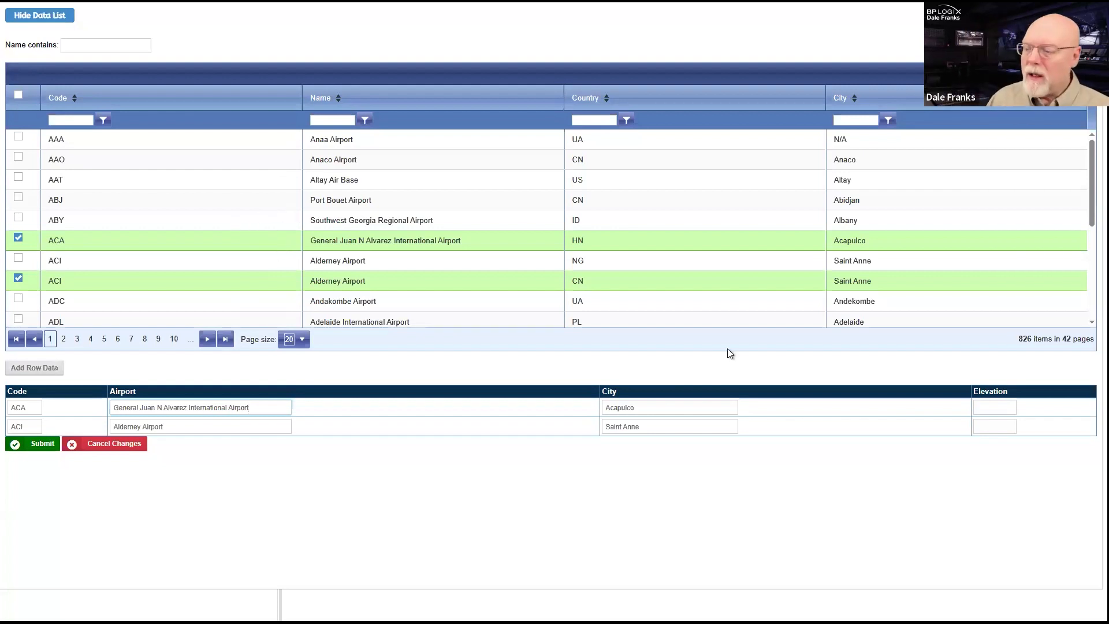
mouse_move(1091, 185)
mouse_down()
mouse_move(1091, 273)
mouse_move(1092, 197)
mouse_up()
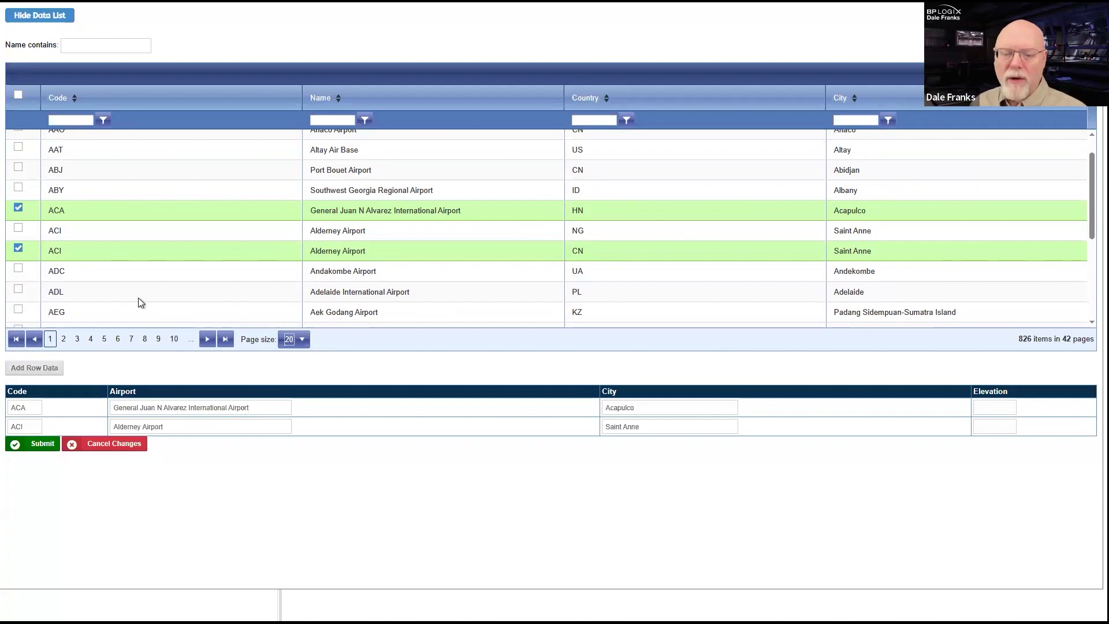
click(987, 411)
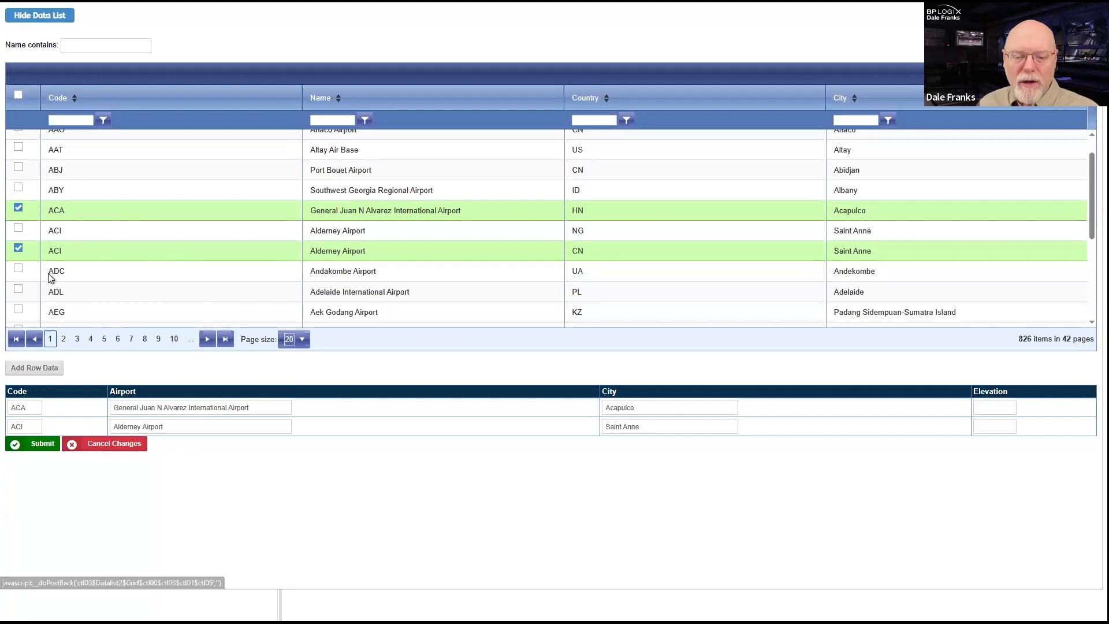
click(18, 247)
click(18, 208)
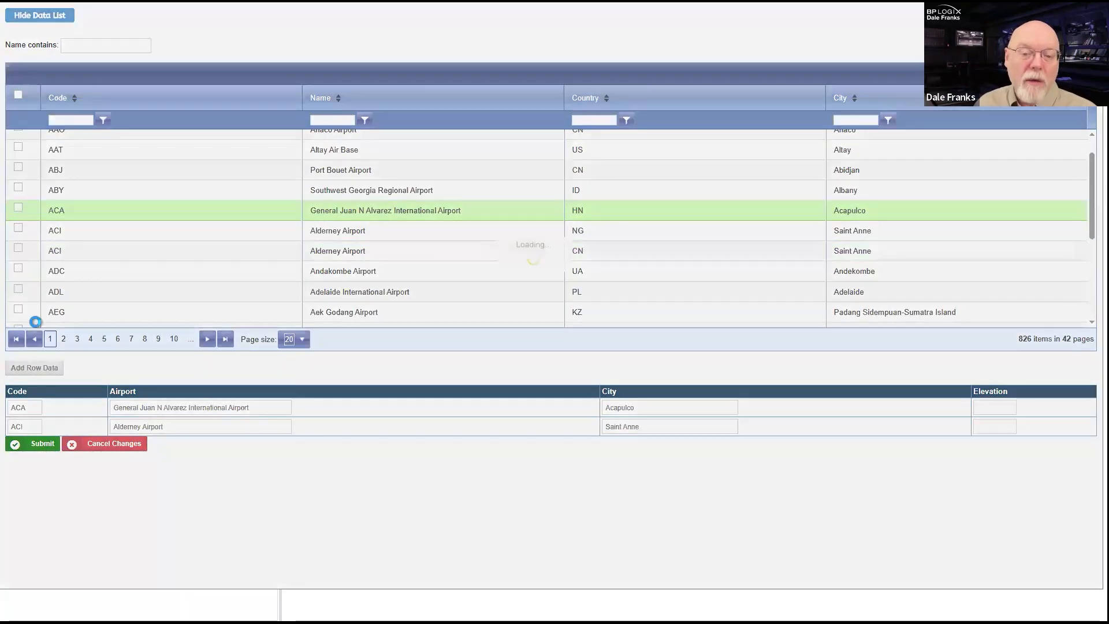
click(17, 310)
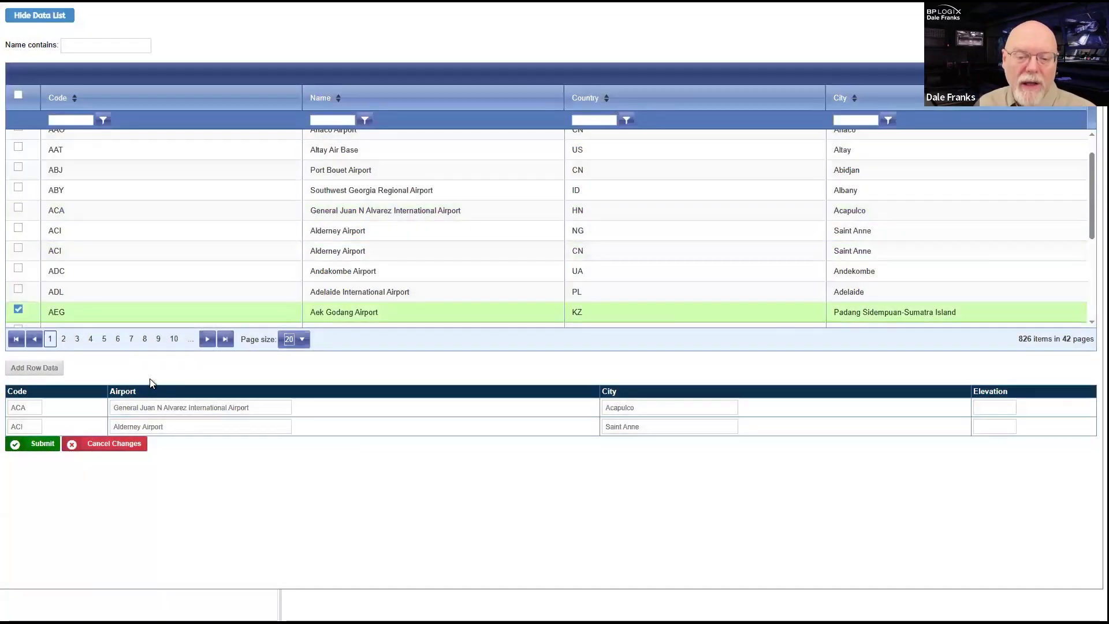
click(43, 367)
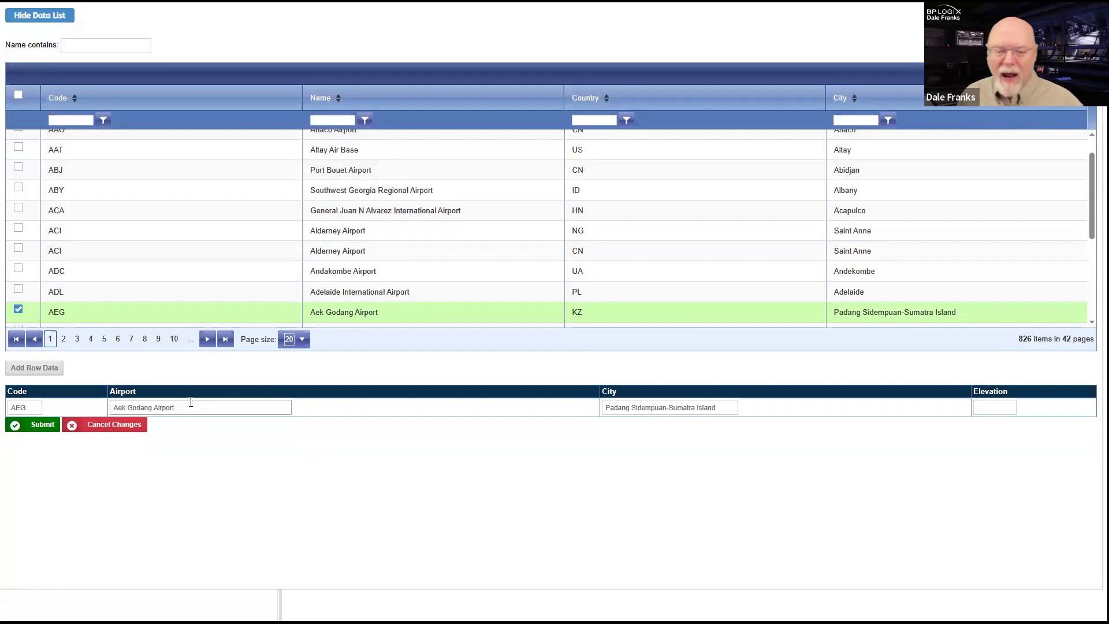
Also select Altay Air Base, General Juan N Alvarez International Airport, Alderney Airport with country NG, and Andakombe Airport, and add the selected rows' data.
click(17, 149)
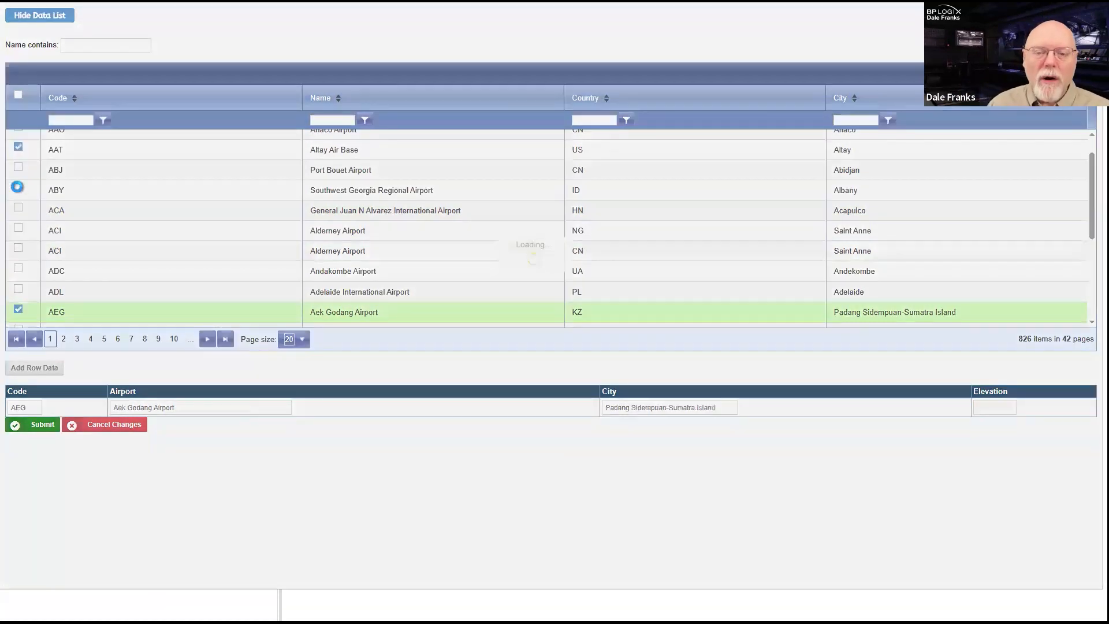
click(18, 208)
click(18, 228)
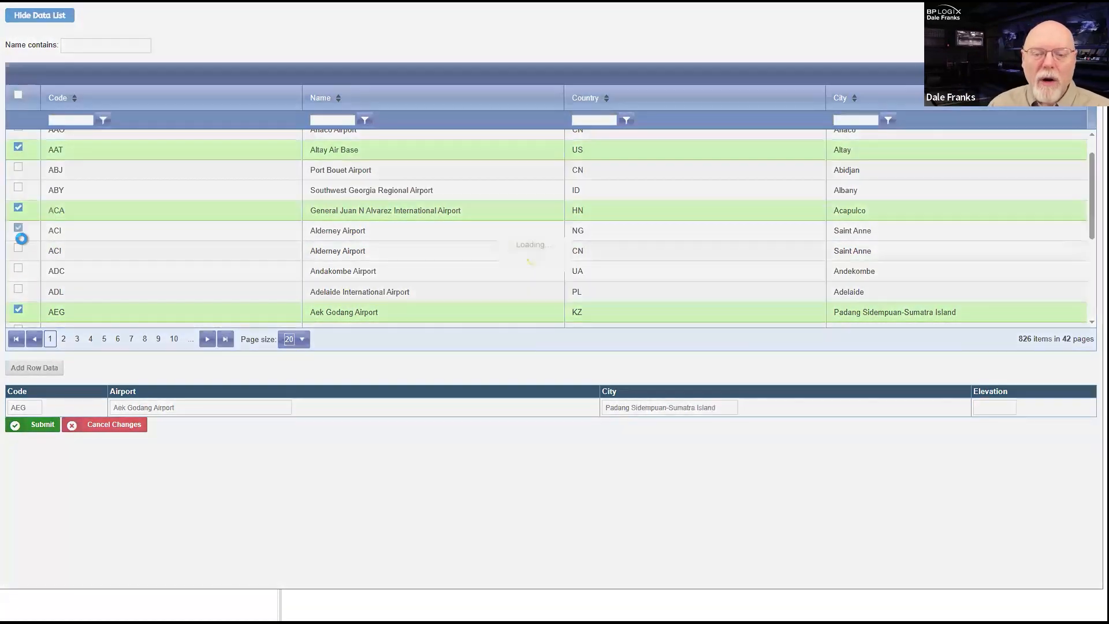
click(18, 268)
click(63, 371)
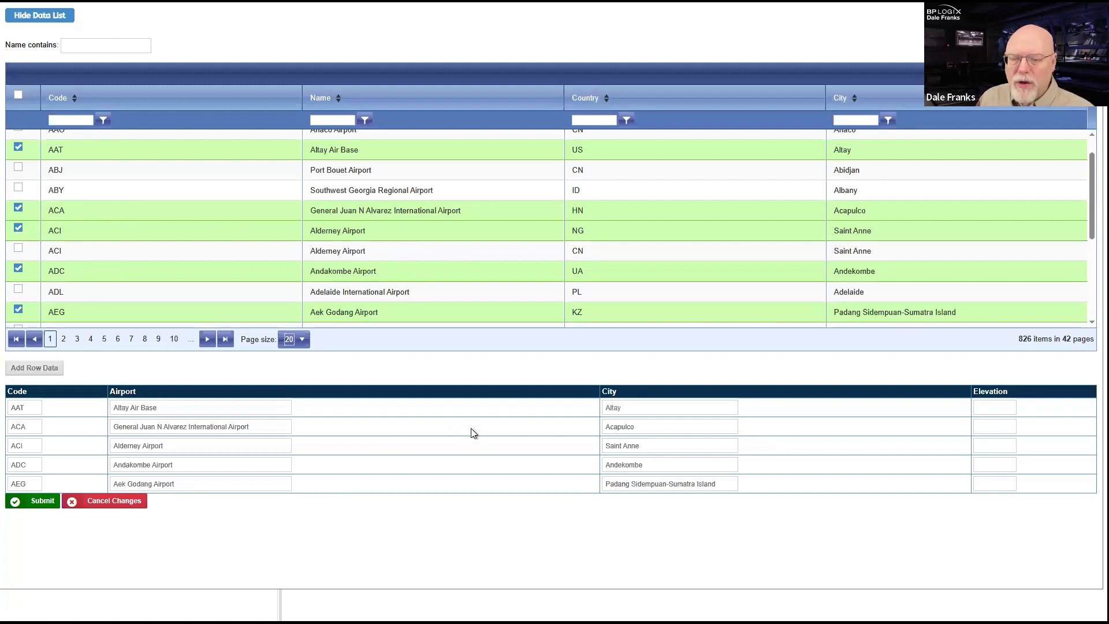
Hide the form's data list and switch to the bookmarked Training site.
click(46, 18)
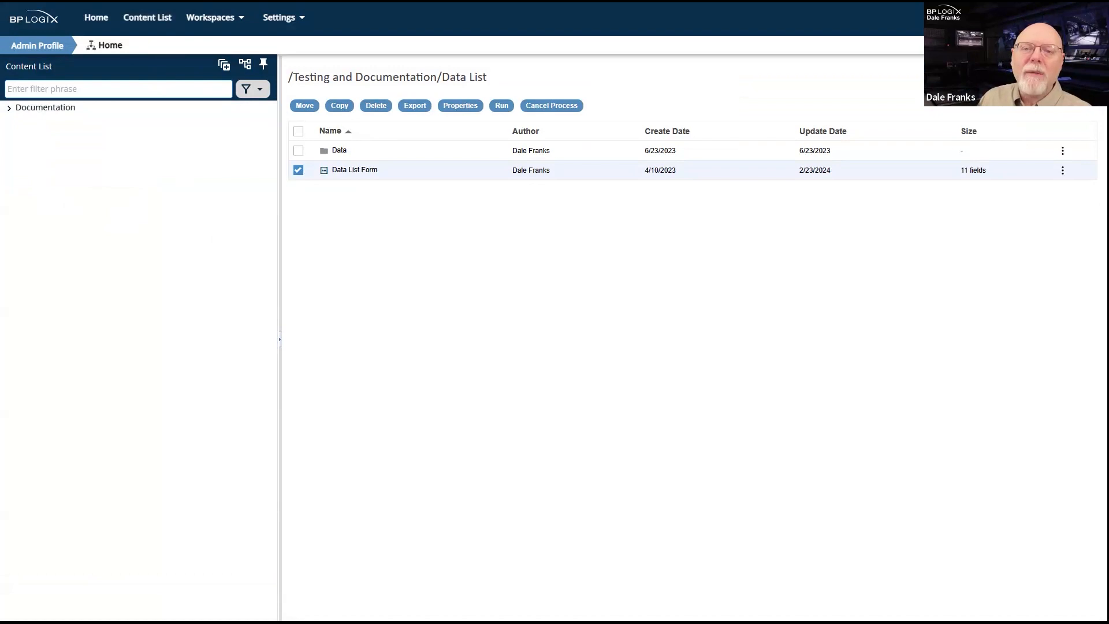
click(60, 1)
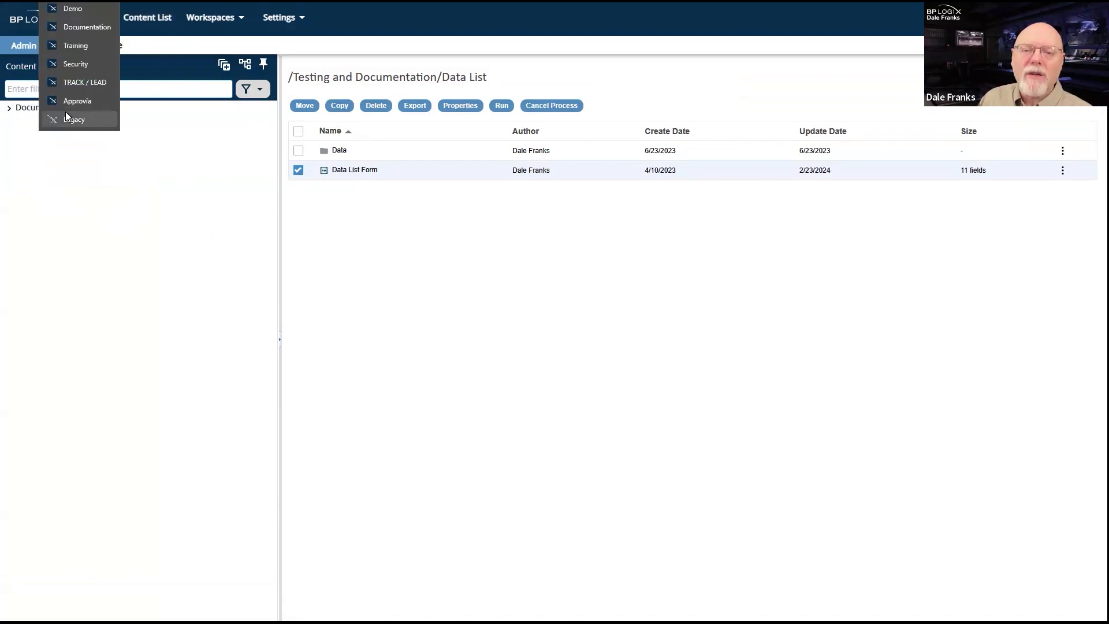
click(88, 30)
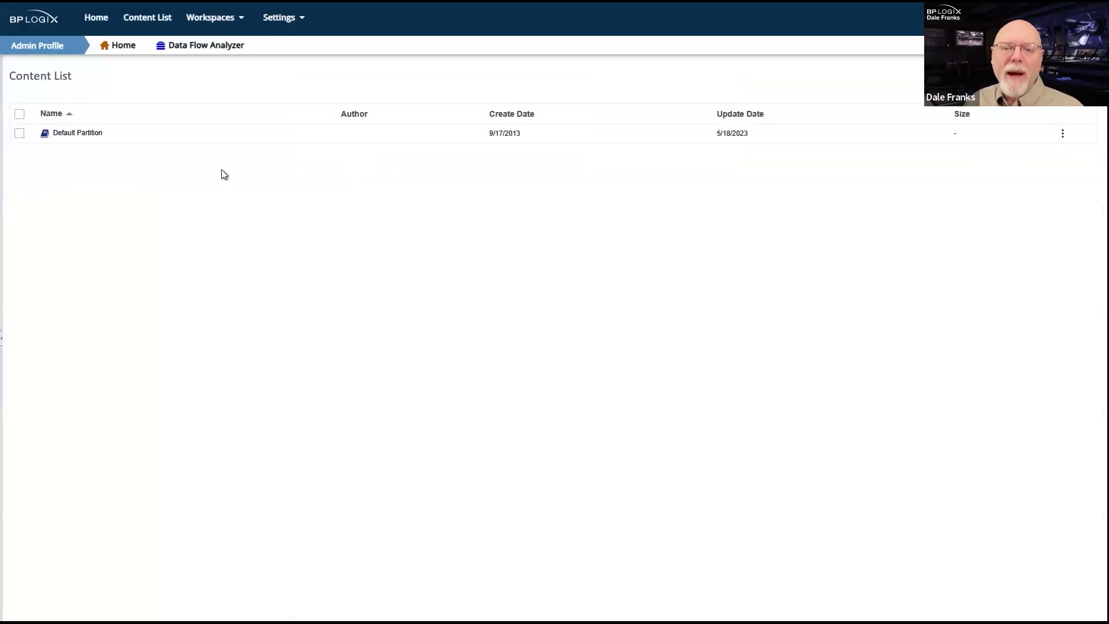
Show the Content List tree and open the Completed Sample folder in Training/Data List under Default Partition.
click(157, 24)
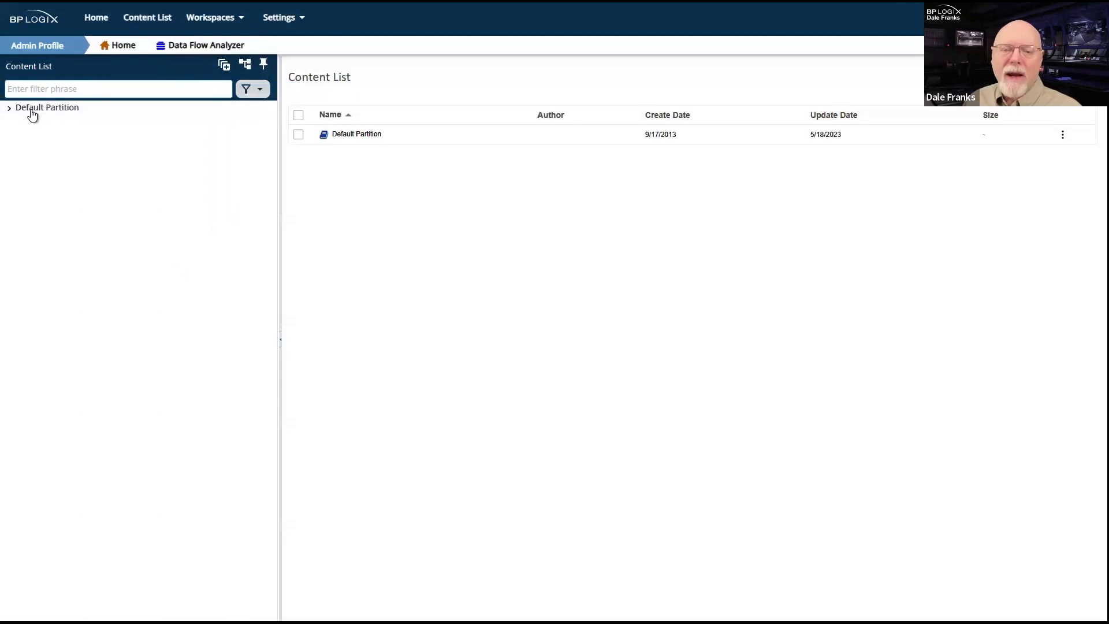
click(10, 108)
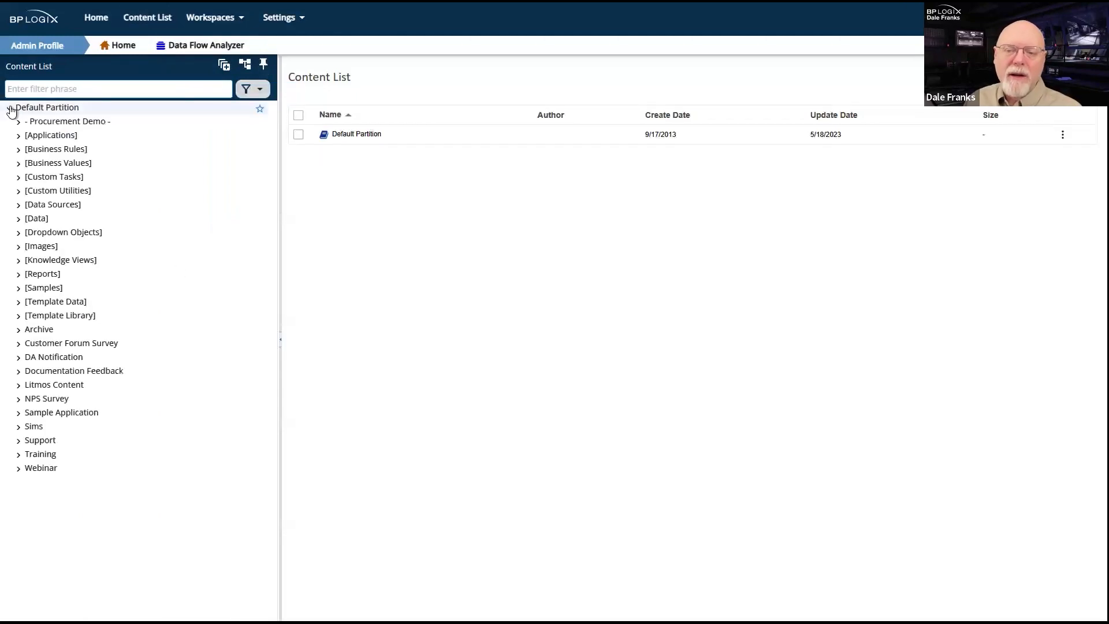
click(38, 456)
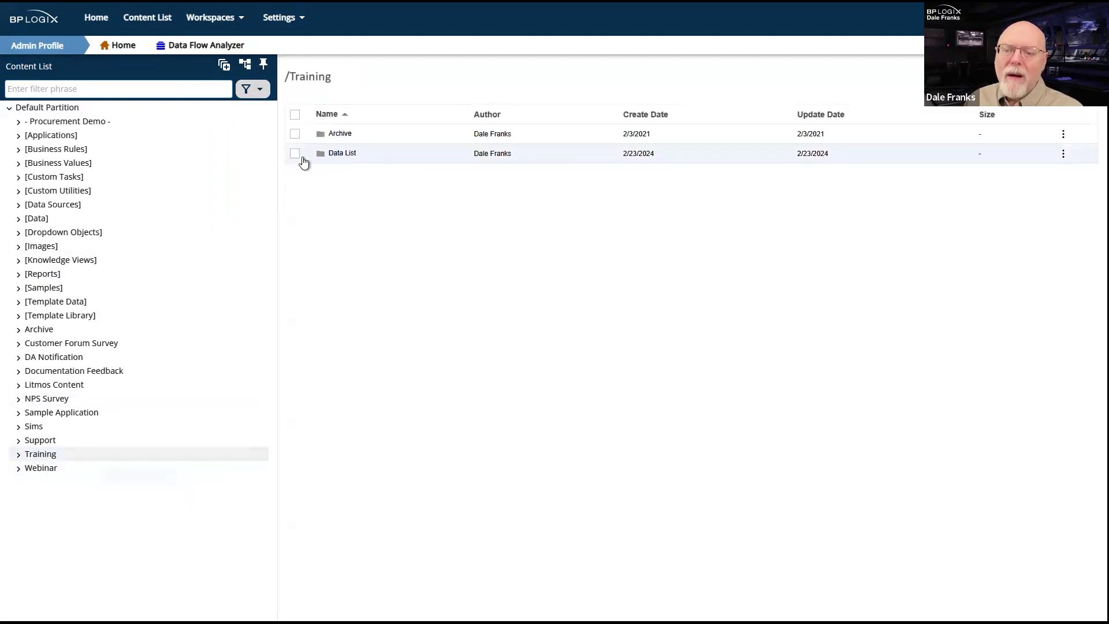
click(342, 154)
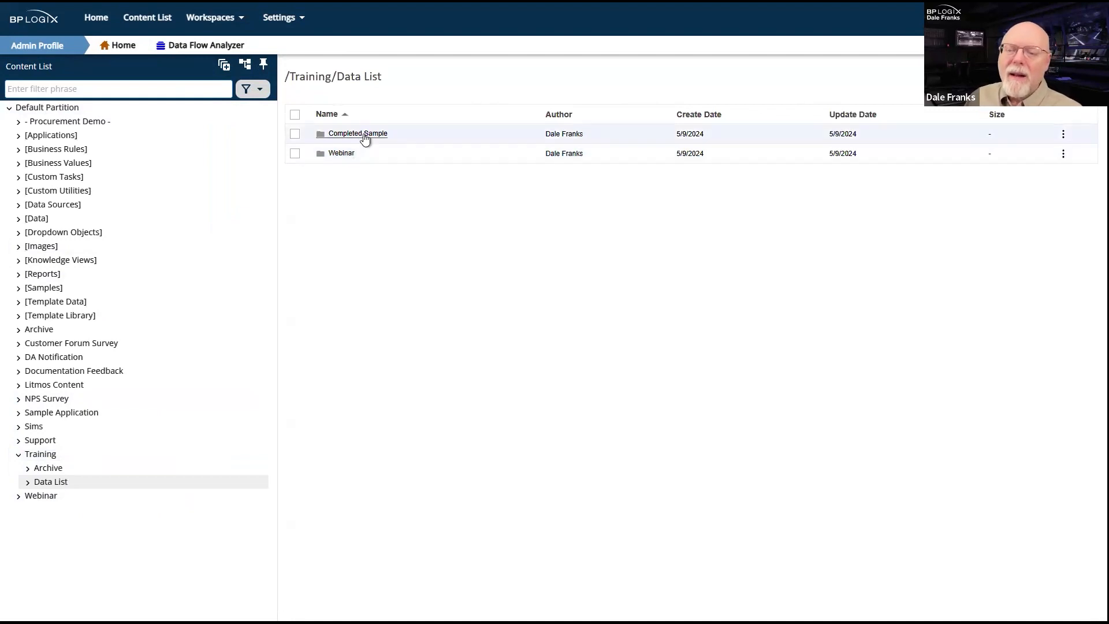
click(364, 135)
Run Data List Form from the Completed Sample folder and show its data list.
click(294, 156)
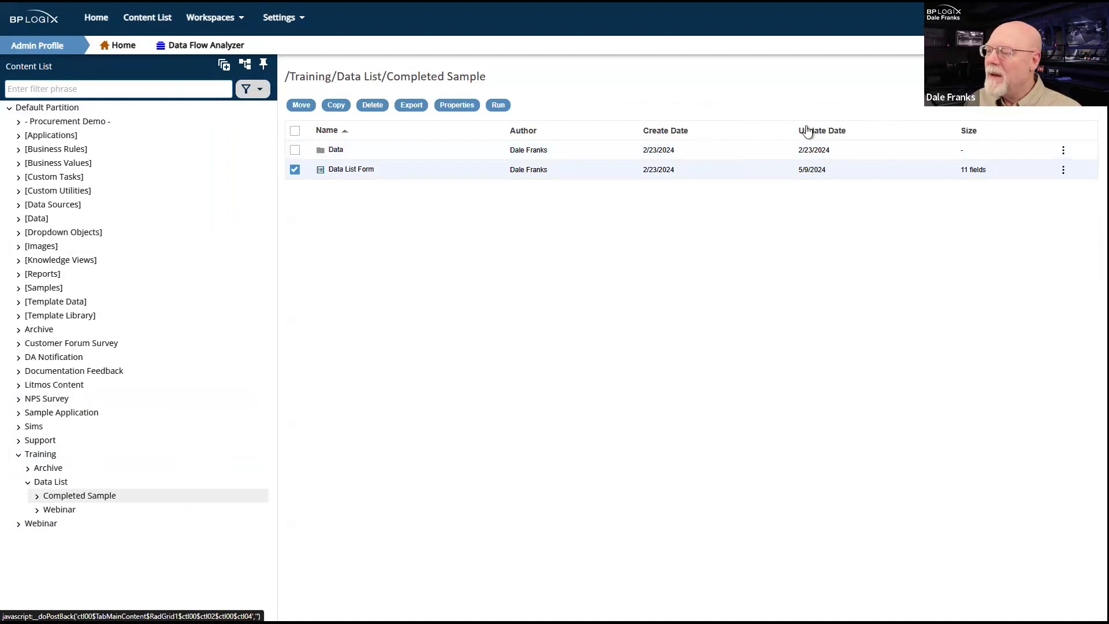
click(498, 106)
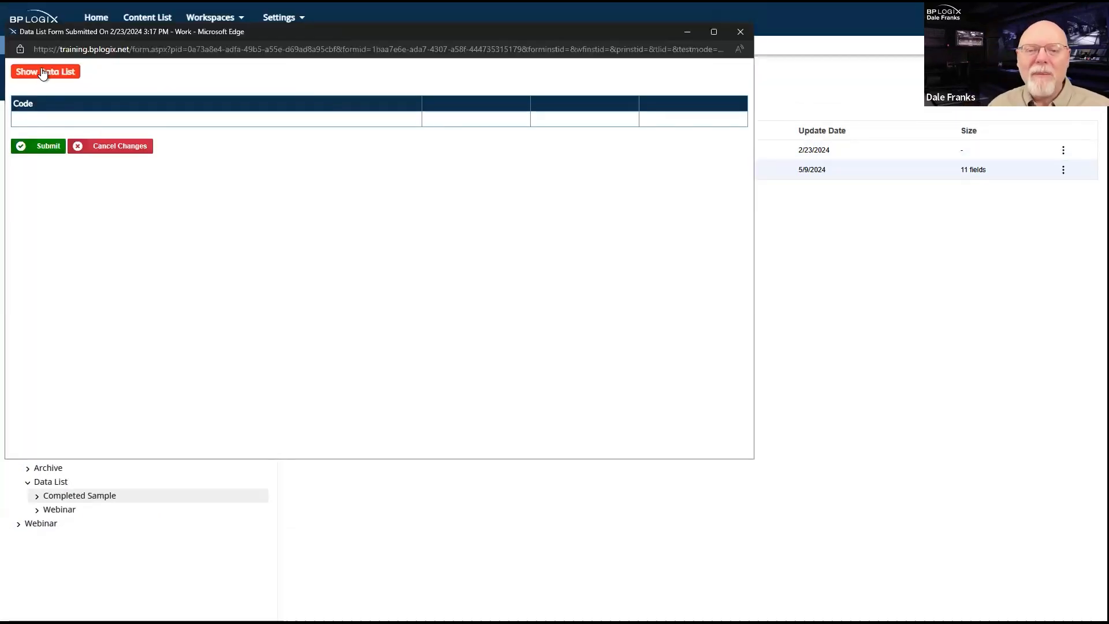
click(45, 71)
Try to add the data of Altay Air Base and Southwest Georgia Regional Airport to the form's table, and close the form.
click(27, 253)
click(26, 315)
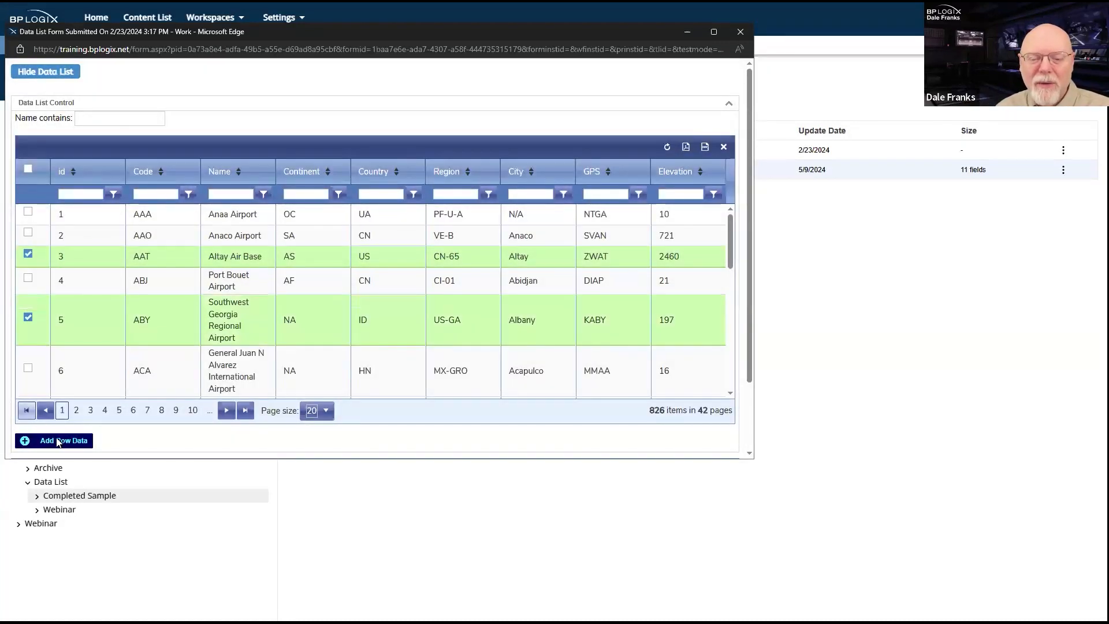
scroll(291, 337, down, 2)
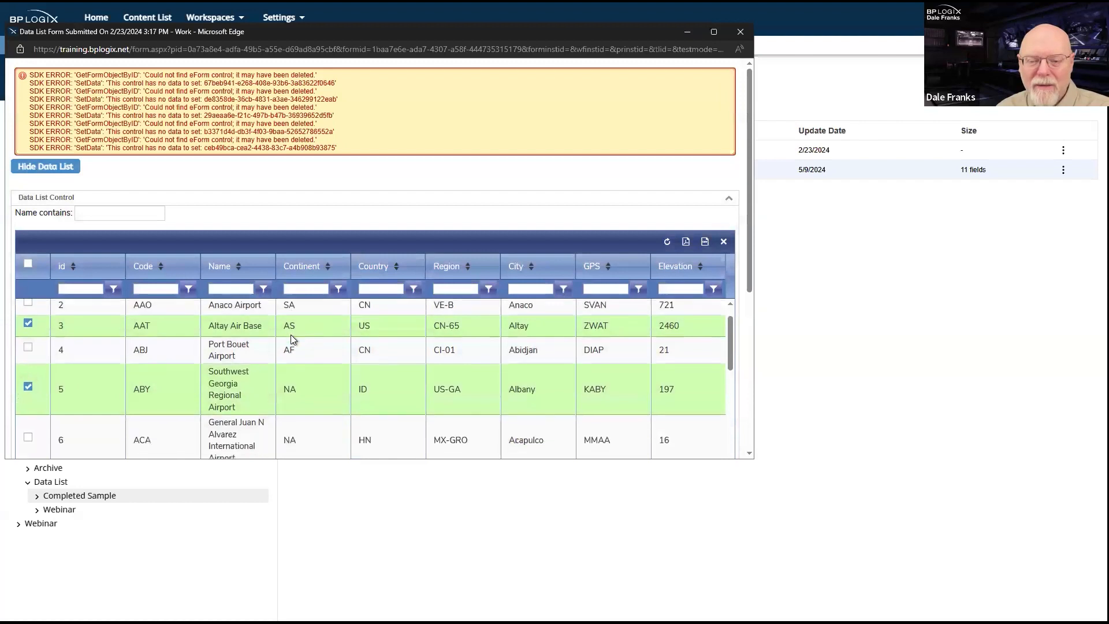
drag(141, 125, 114, 125)
click(360, 110)
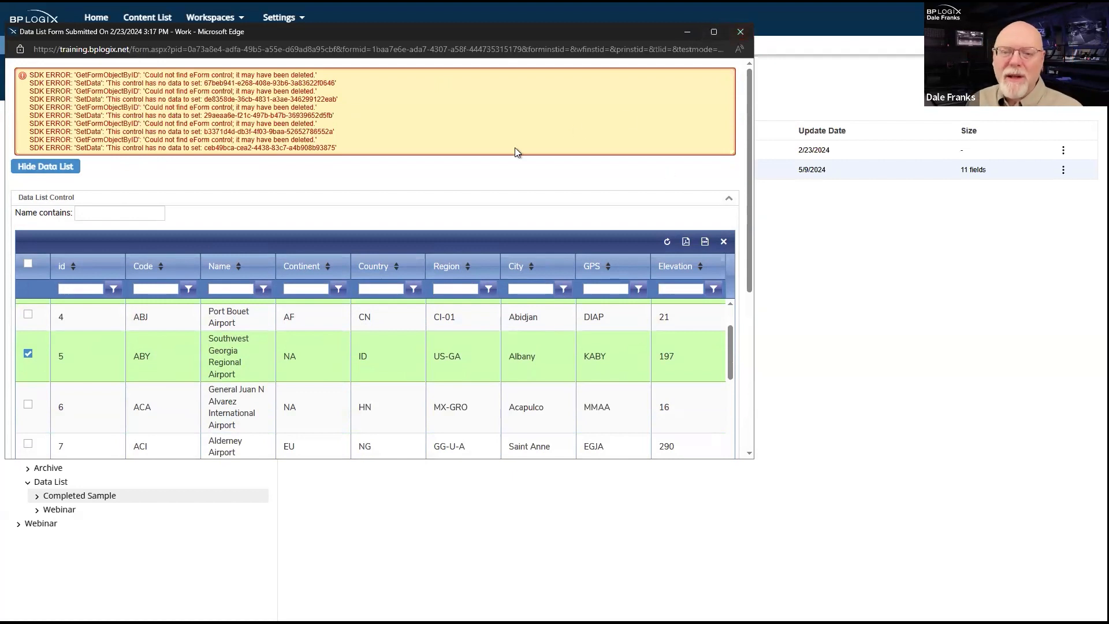
click(740, 31)
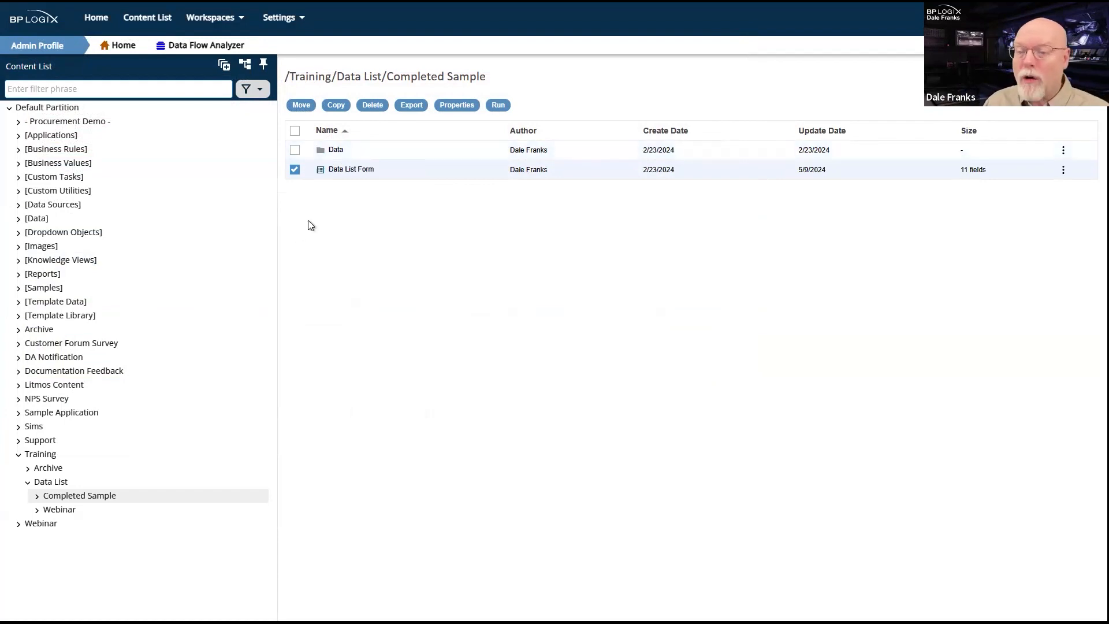
View the contents of the Webinar folder in Training/Data List and of the Data folder in Completed Sample.
click(64, 513)
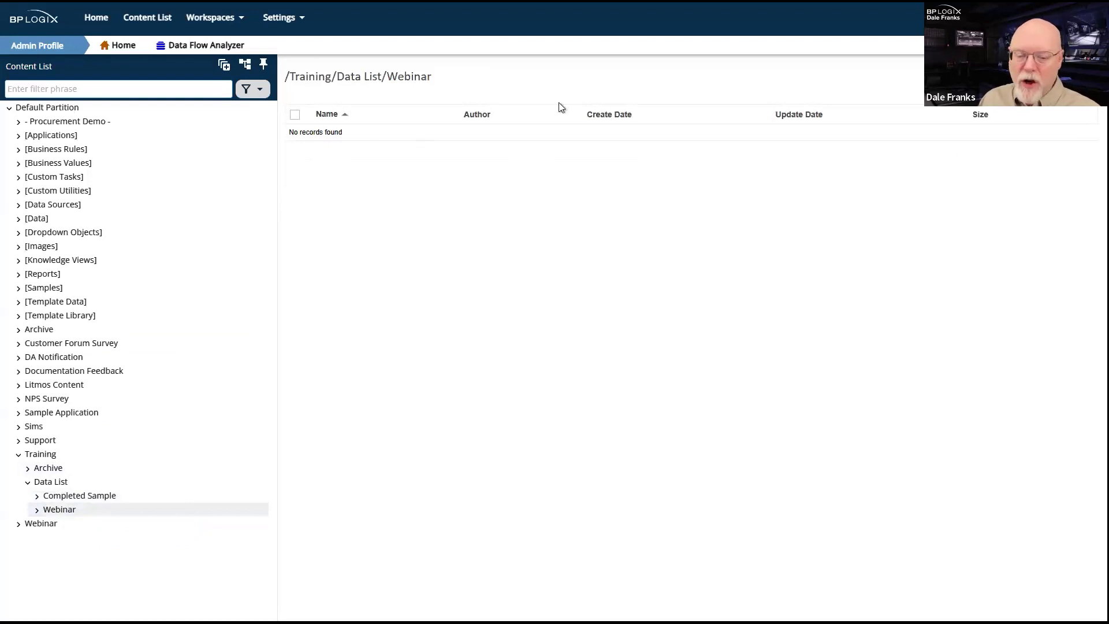
mouse_move(1045, 89)
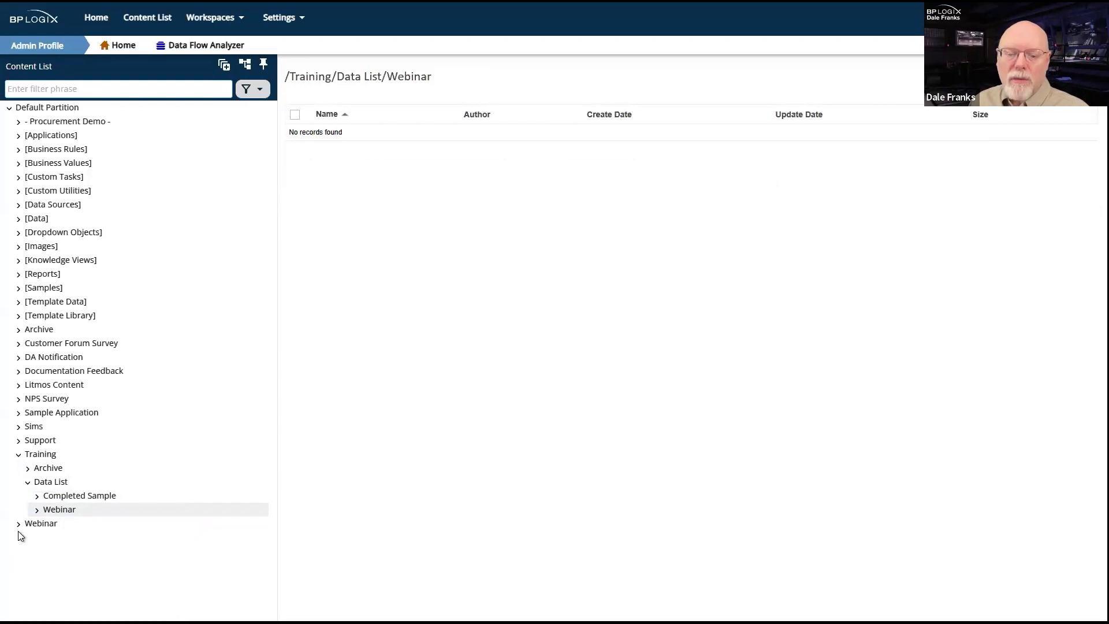
click(78, 499)
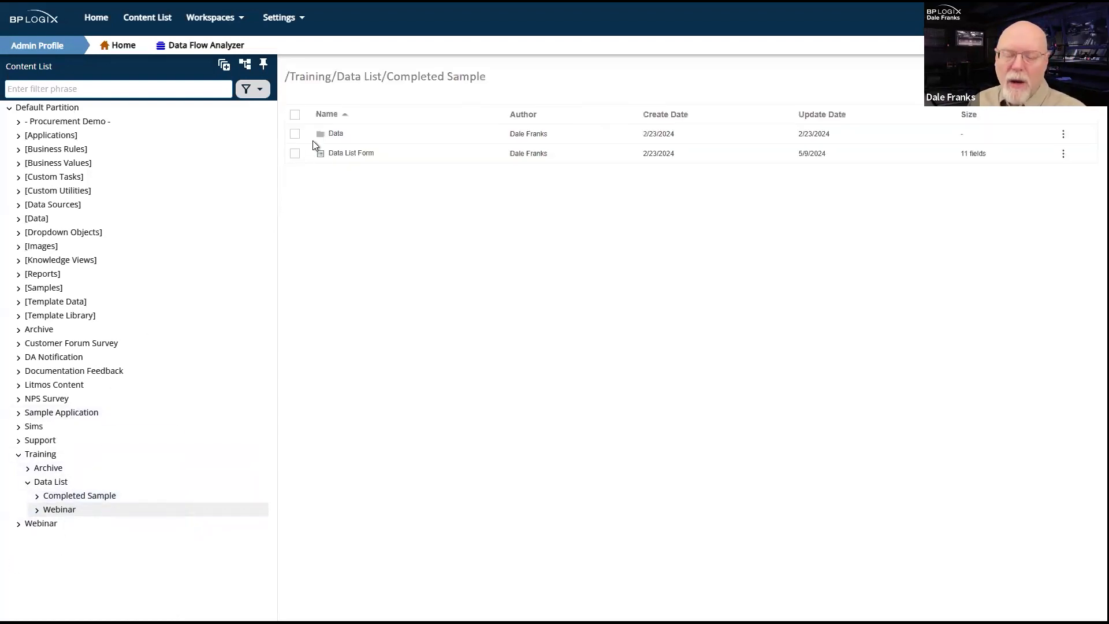
click(337, 141)
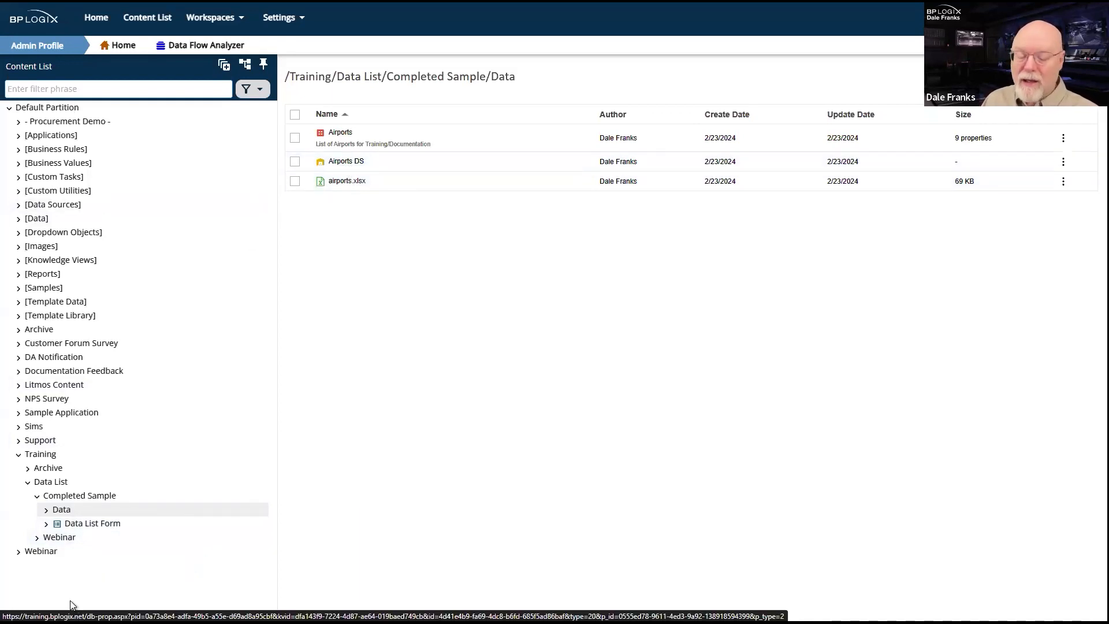
Create a business value named Webinar Airports in the Training/Data List/Webinar folder.
click(64, 538)
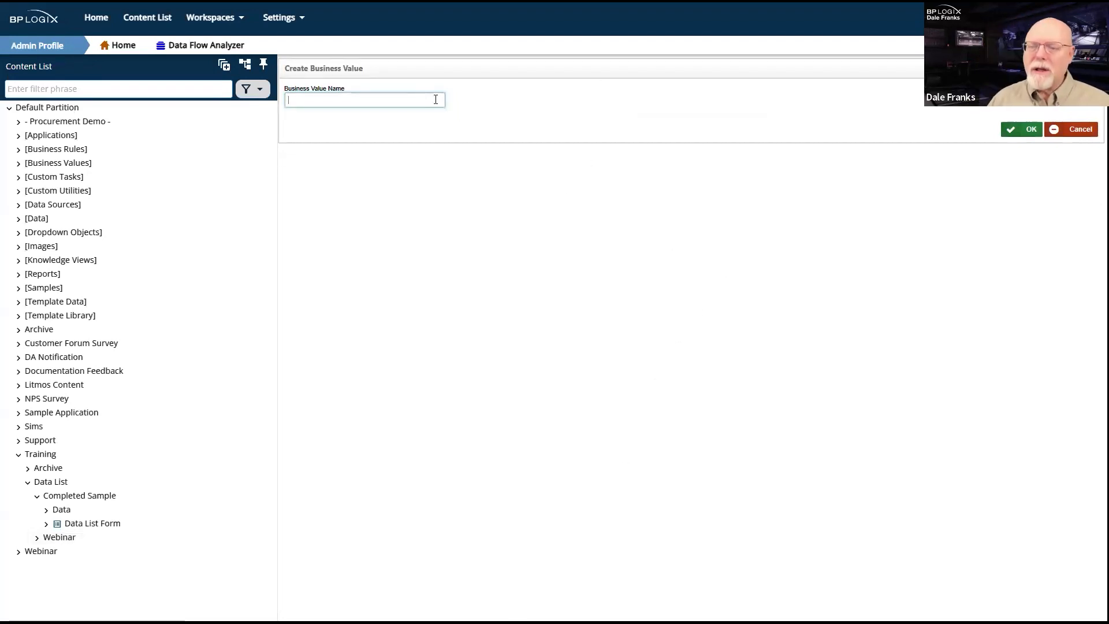
text(Webin)
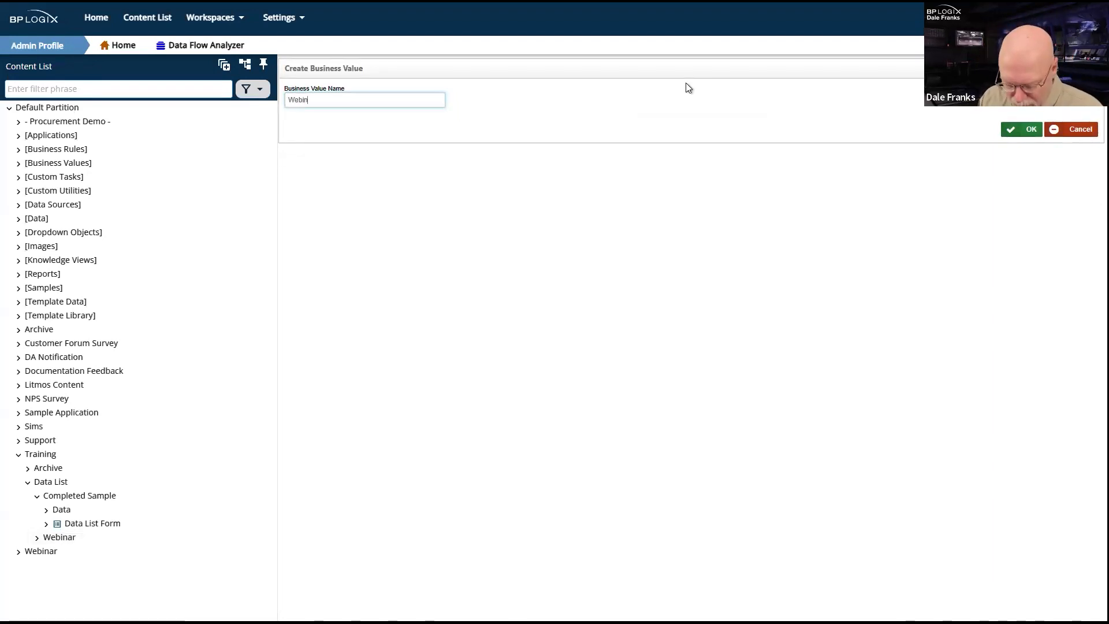
text(ar Airportas)
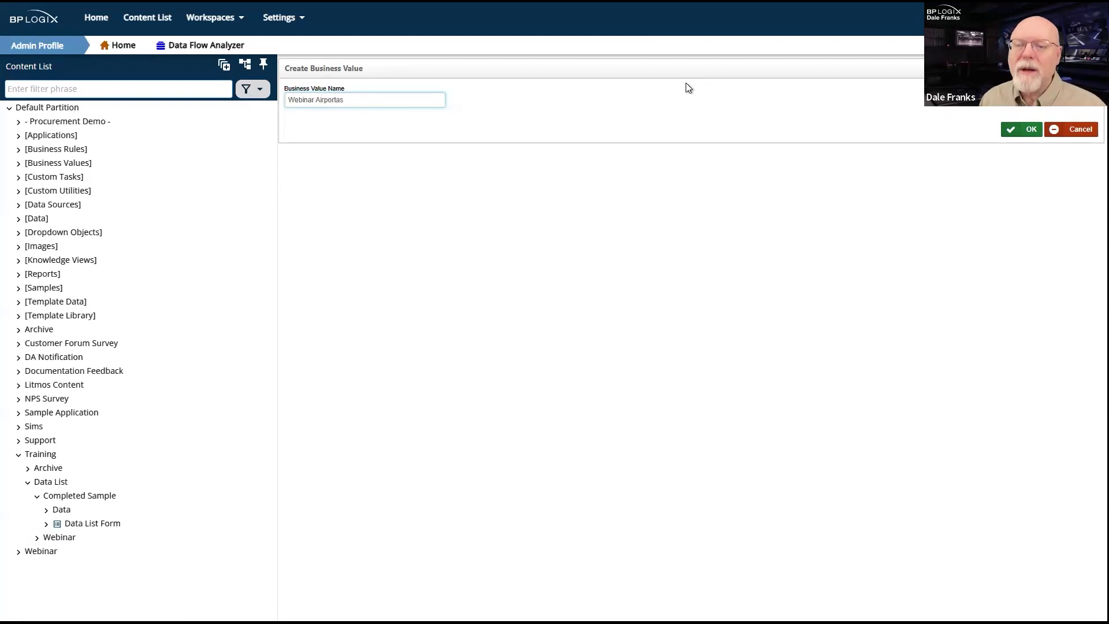
key(BackSpace)
key(BackSpace)
text(s)
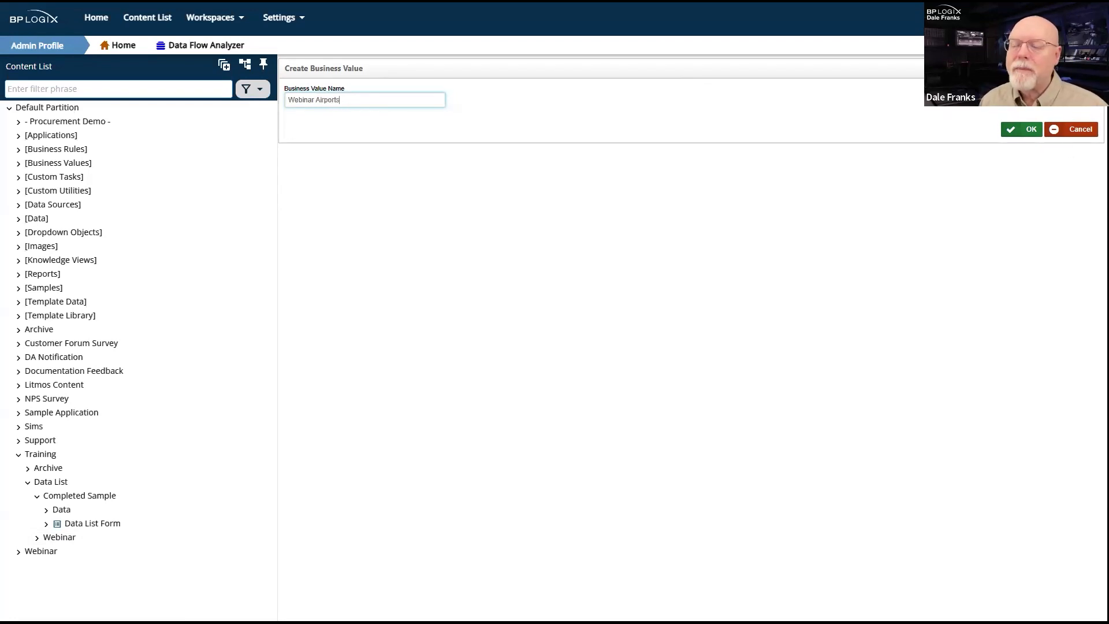
click(1031, 130)
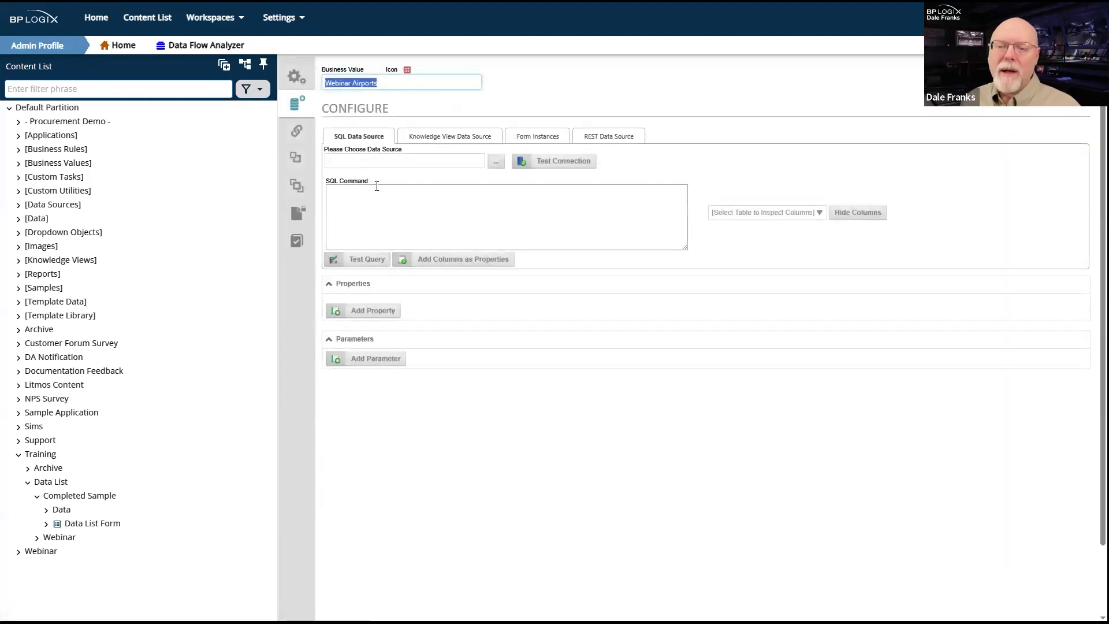
Set the Group in Value Picker property of the Webinar Airports business value to Data List Webinar.
click(296, 76)
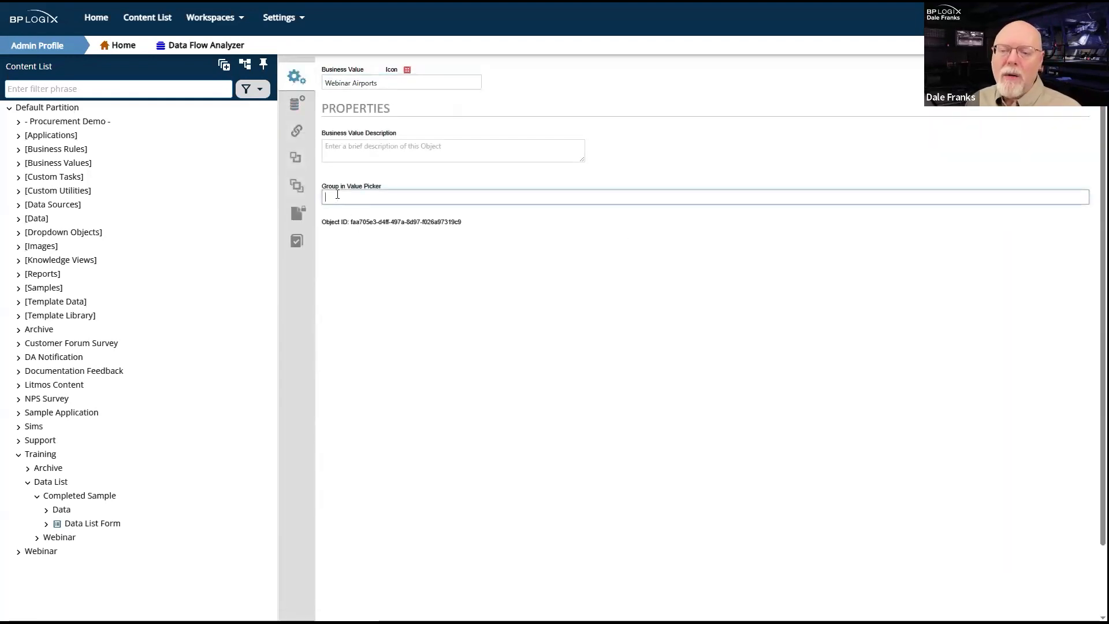
text(Data)
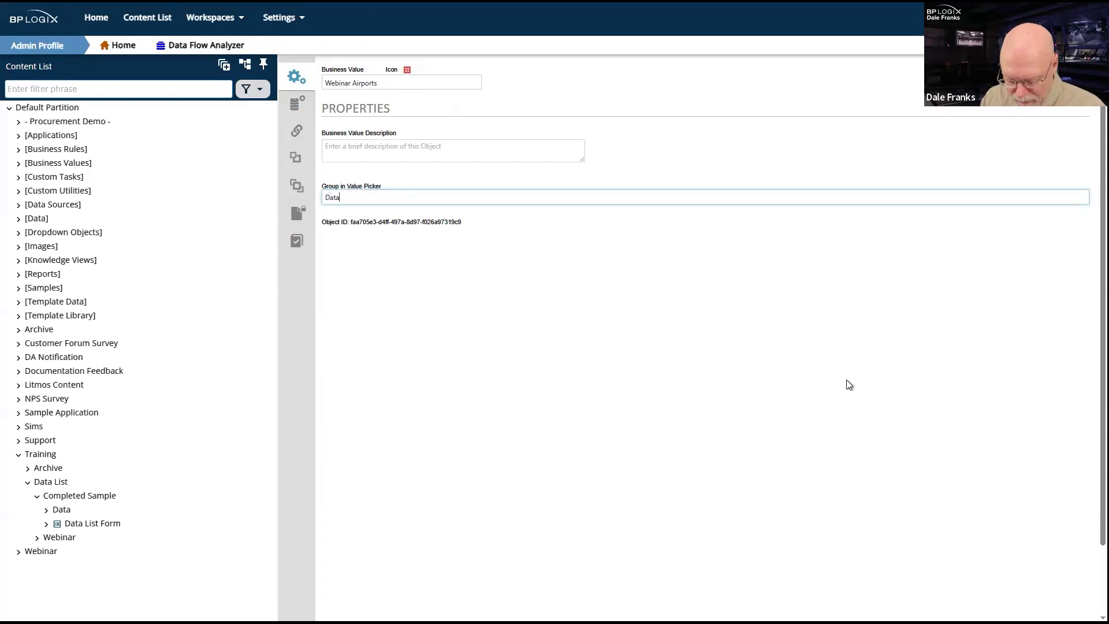
text( List )
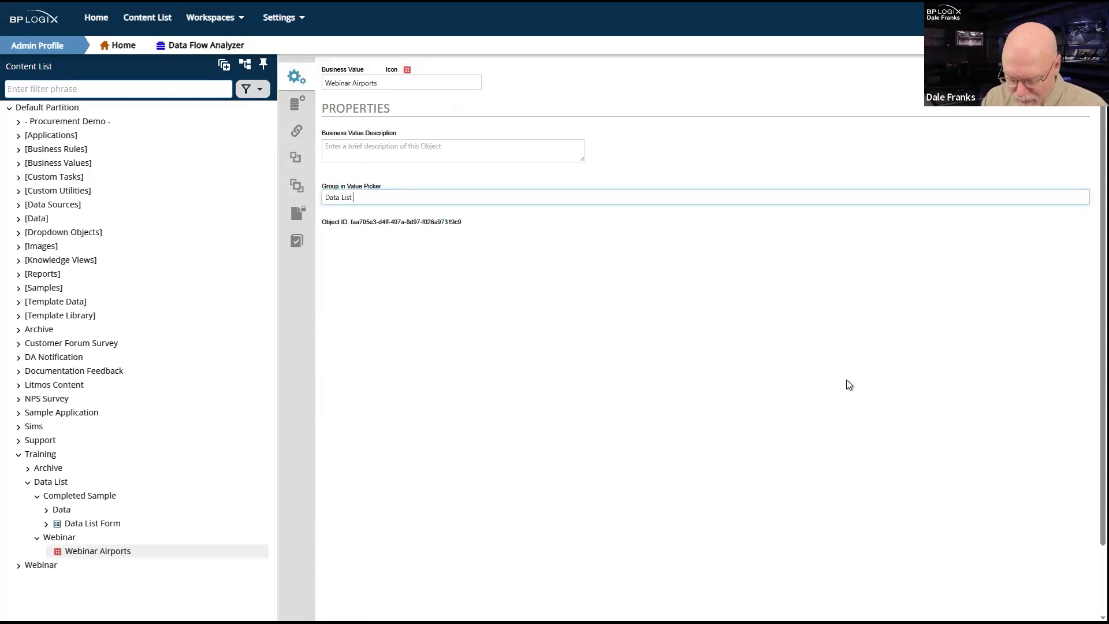
text(Webinar)
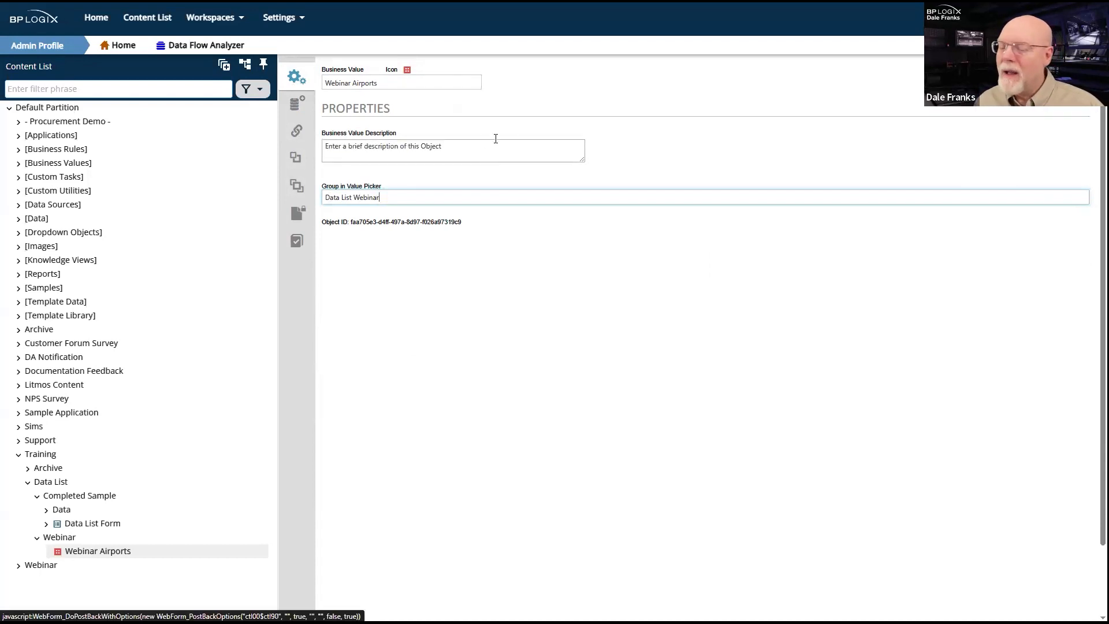
Save the Webinar Airports properties and choose Airports DS from the Completed Sample/Data folder as the business value's SQL data source.
mouse_move(1039, 68)
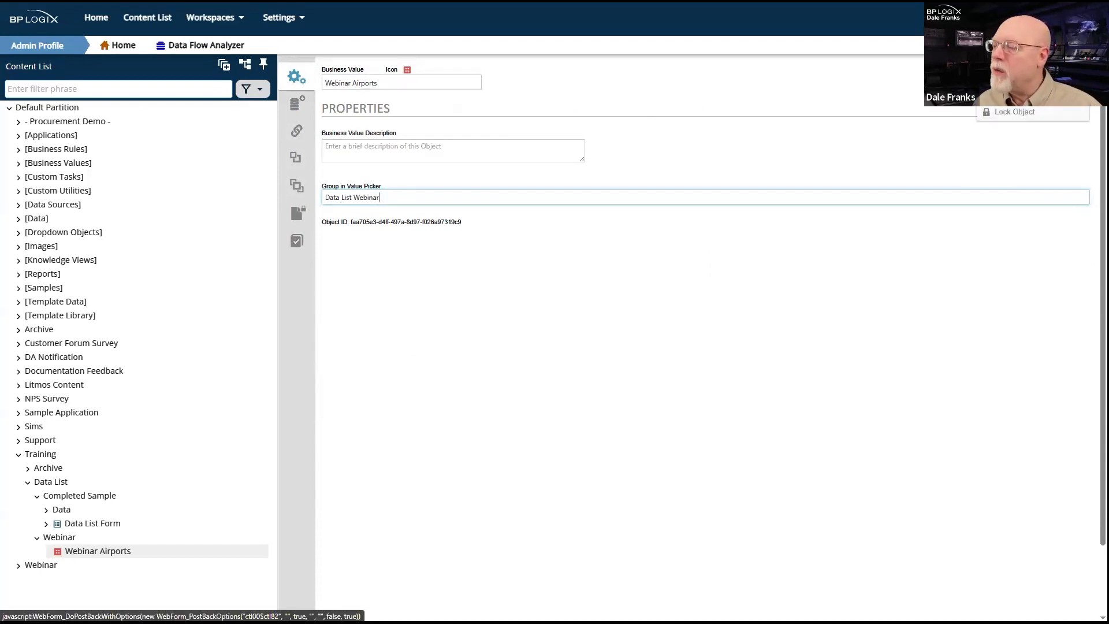
click(1031, 86)
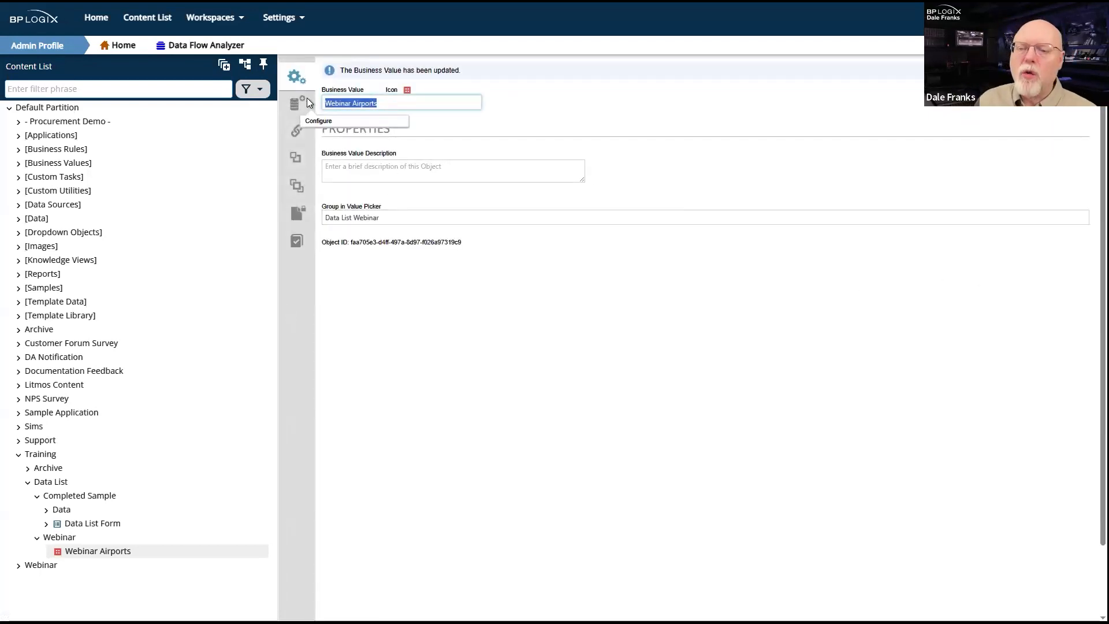
click(287, 106)
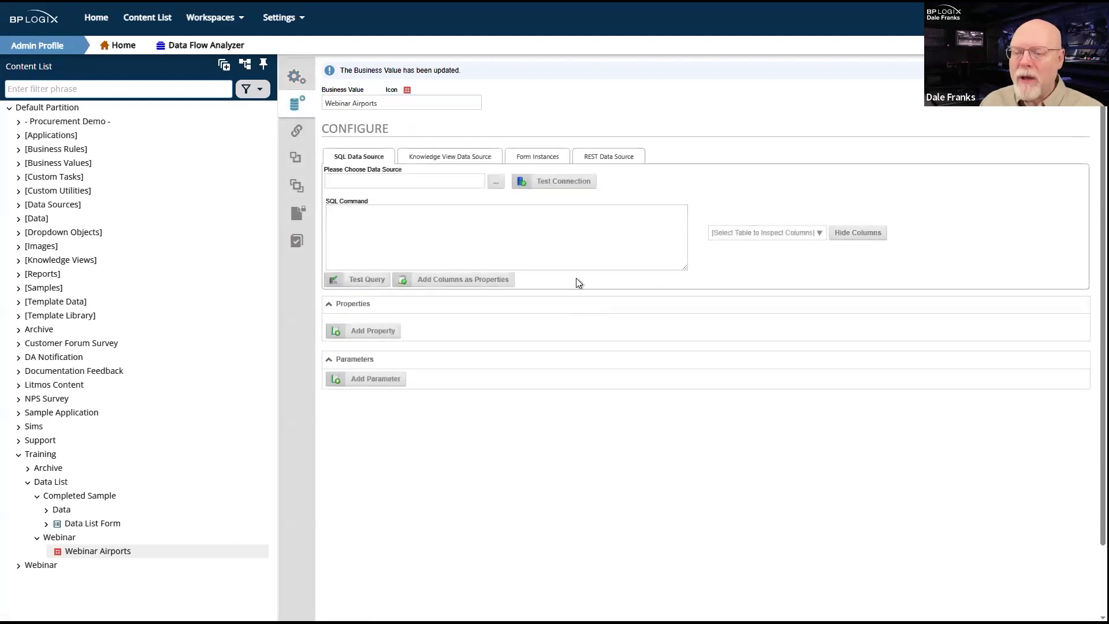
click(495, 181)
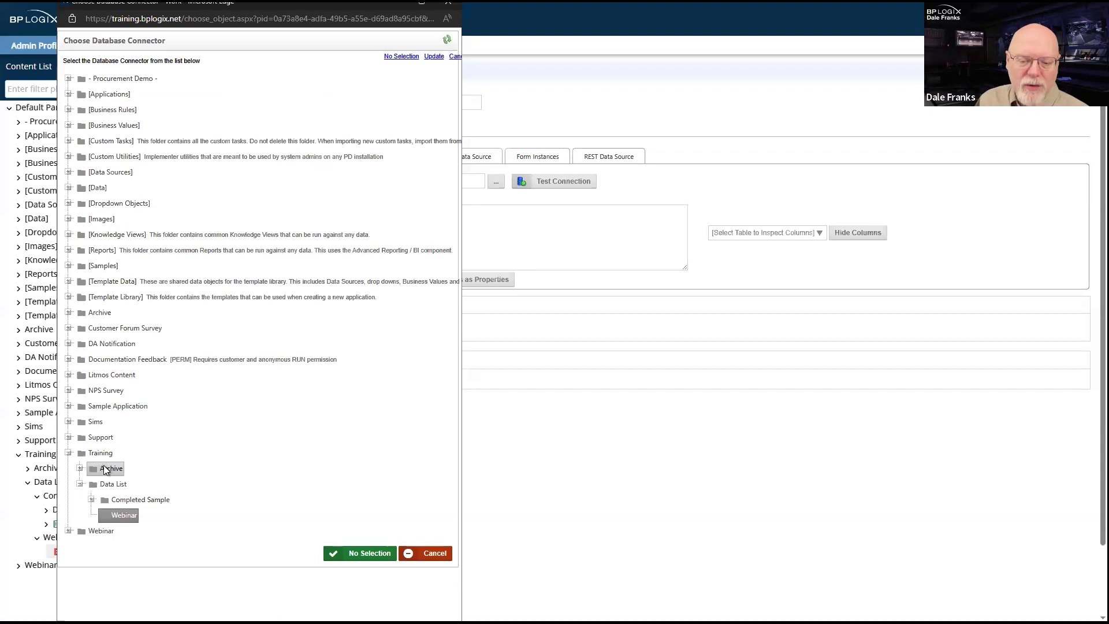
click(116, 498)
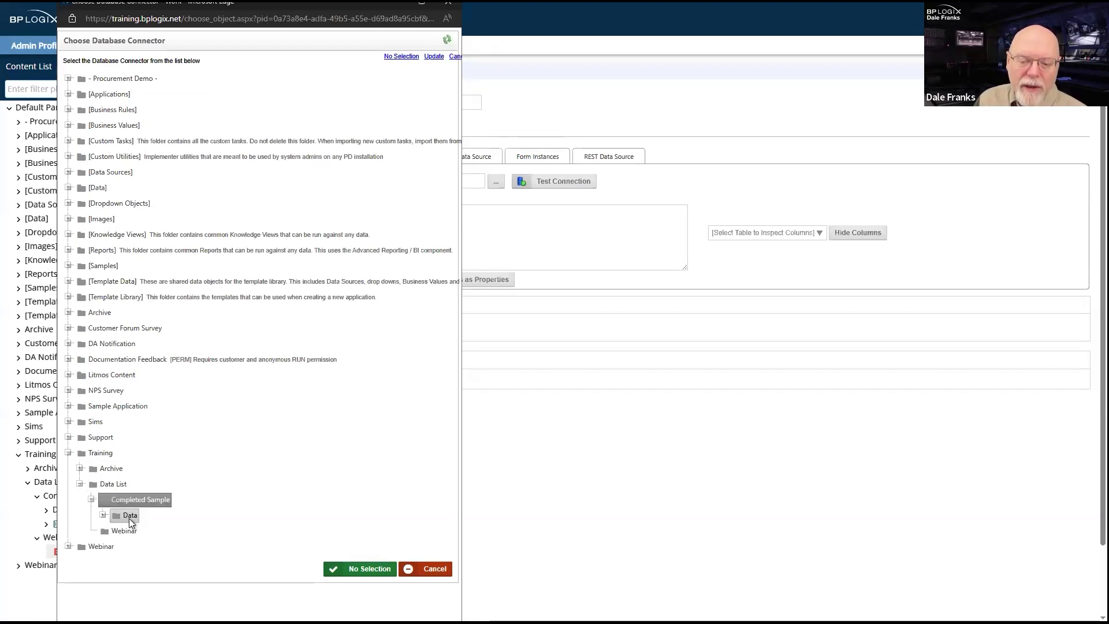
click(129, 517)
click(150, 534)
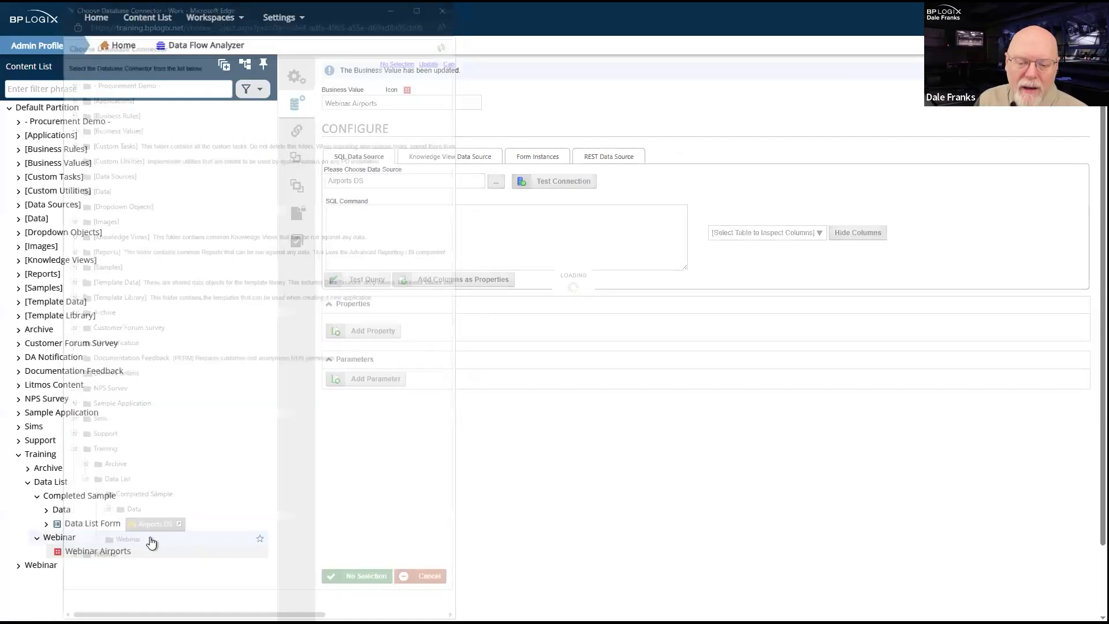
Test the Airports DS connection and show the columns of the Sample_airports table.
click(580, 189)
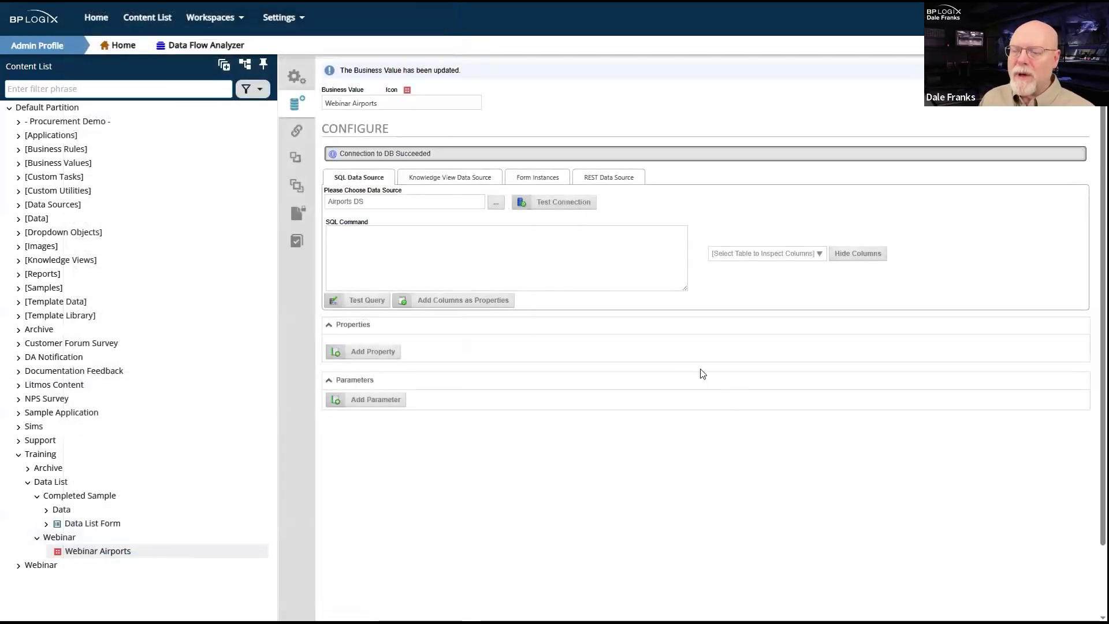
click(783, 254)
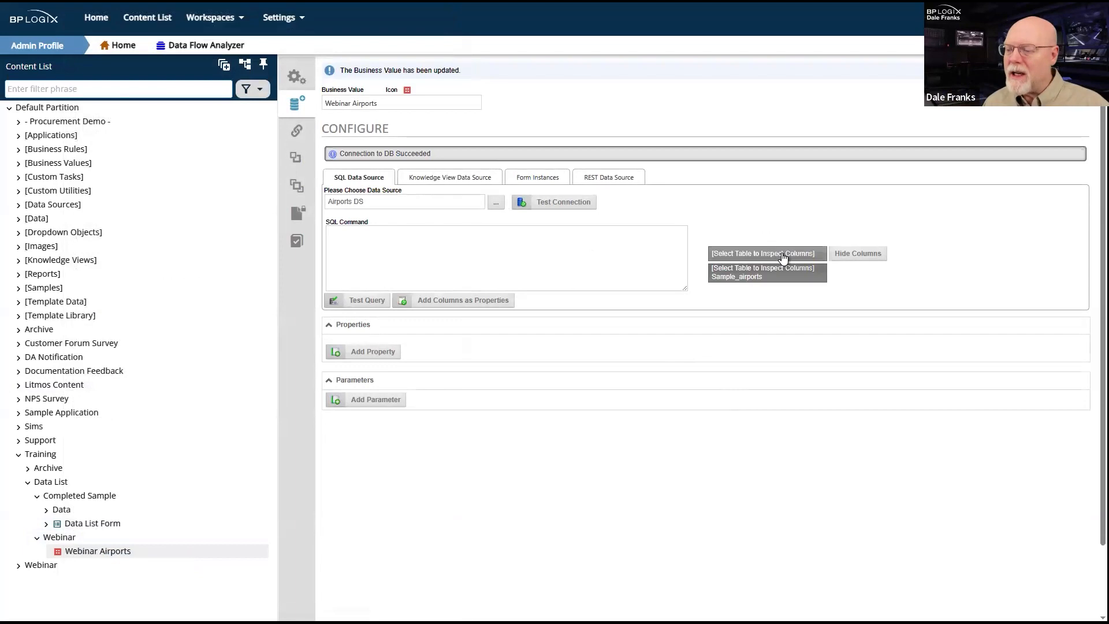
click(753, 276)
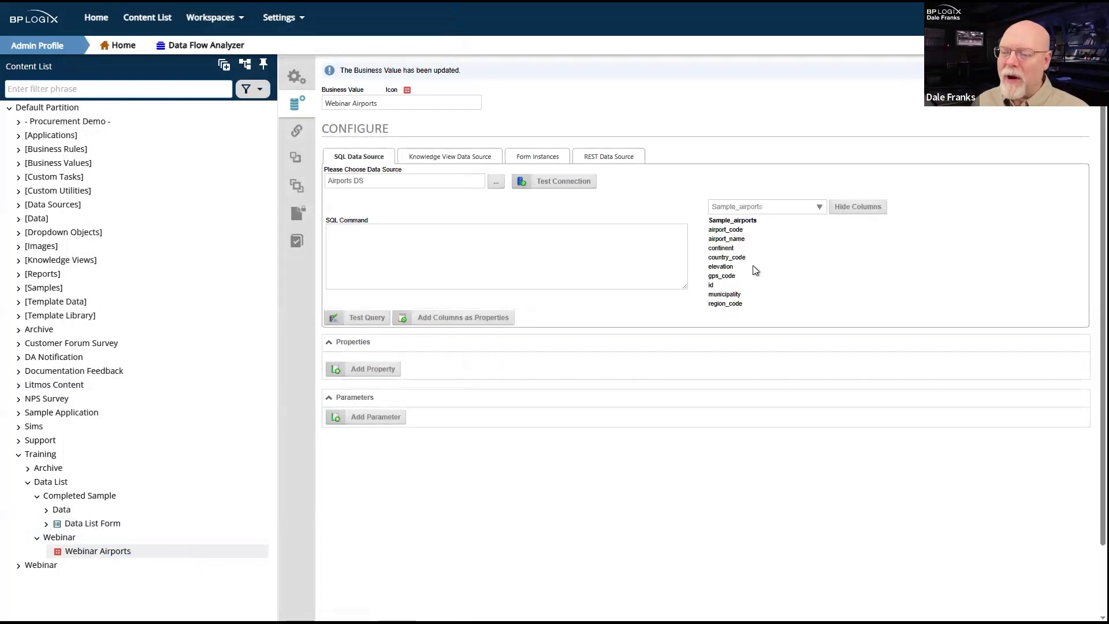
Begin the SQL command with SELECT * FROM Sample_airports WHERE, copying the table name from the column list.
drag(761, 220, 713, 224)
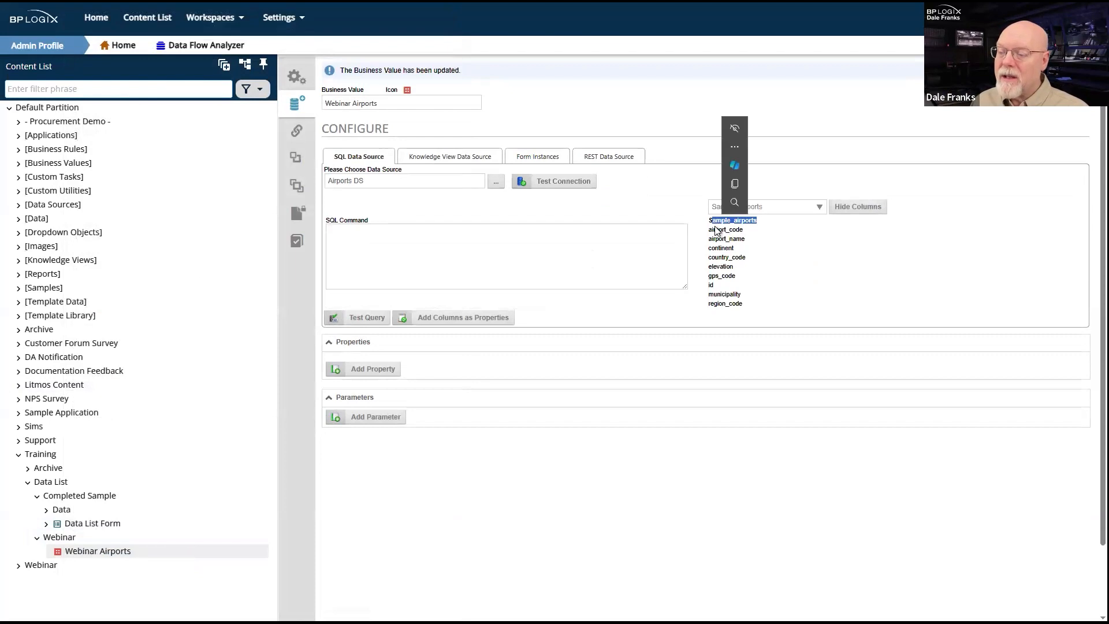
double_click(720, 225)
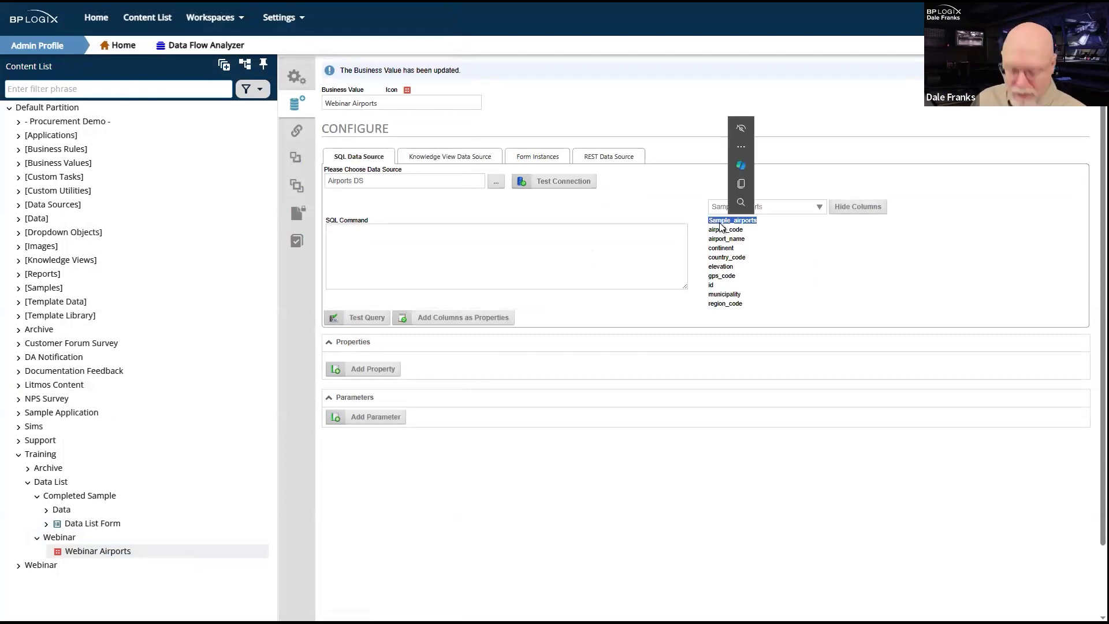
key(ctrl+c)
click(459, 246)
text(SELECXTY)
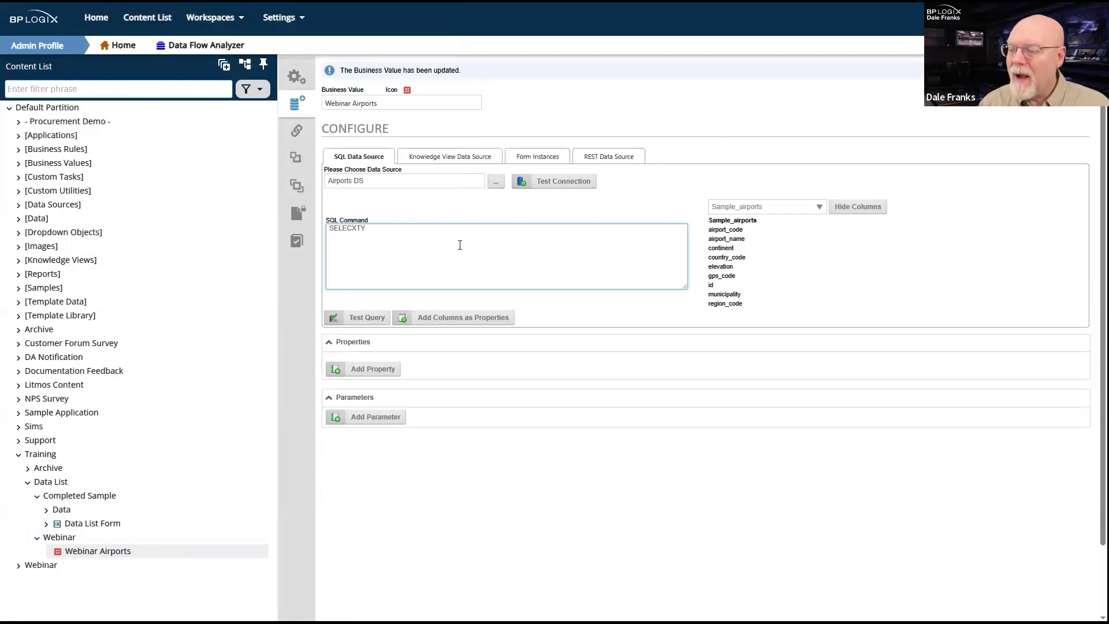
key(BackSpace)
key(BackSpace)
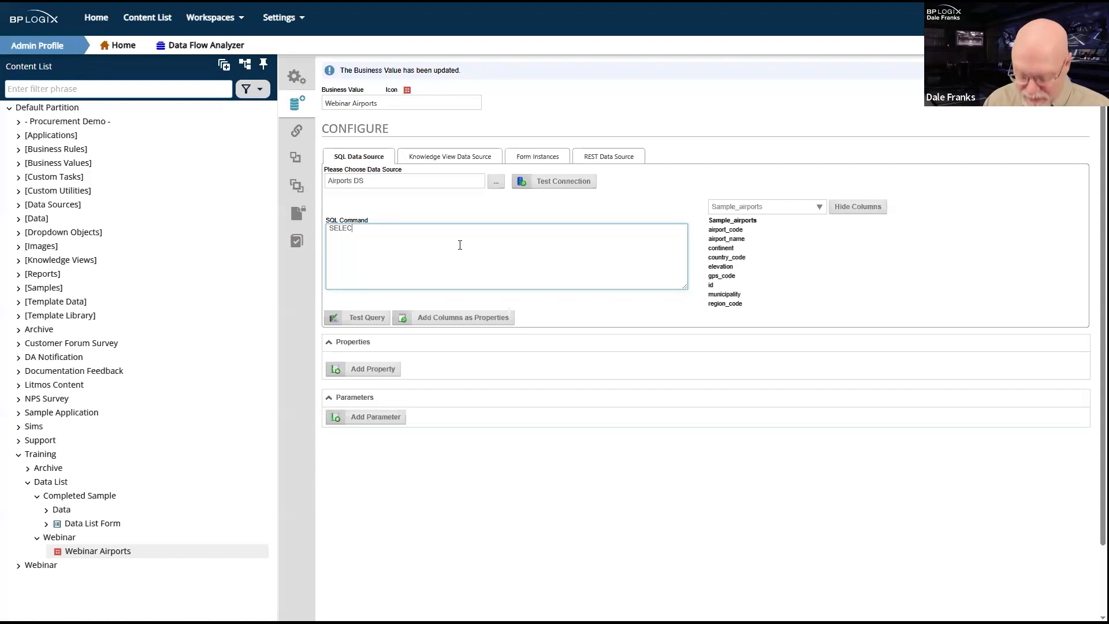
text(T *)
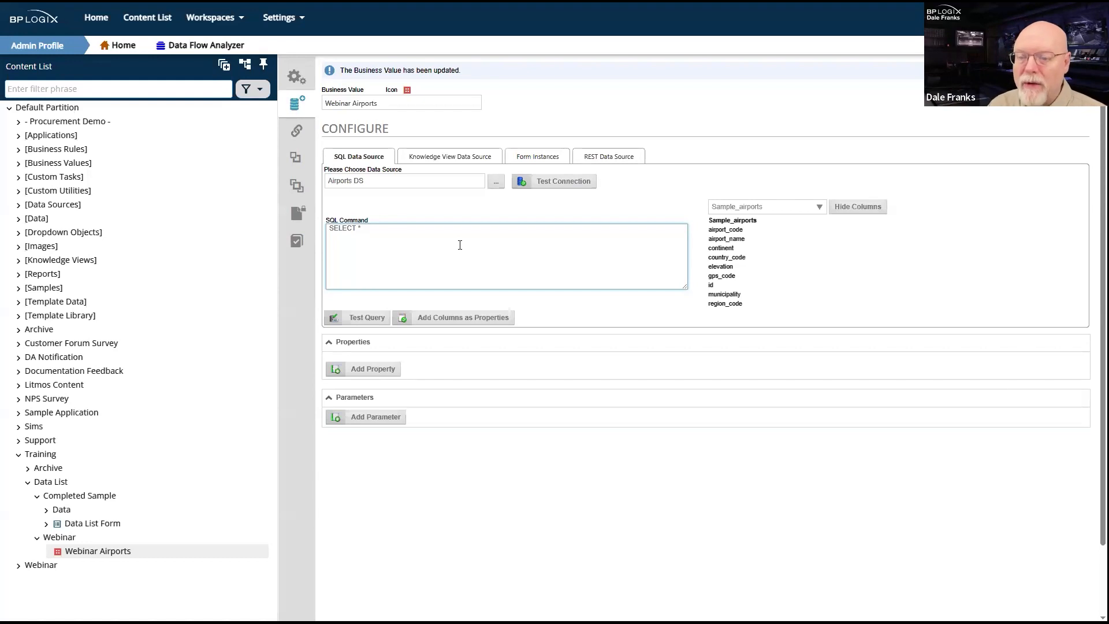
text(FROM Sample_airports WHERE)
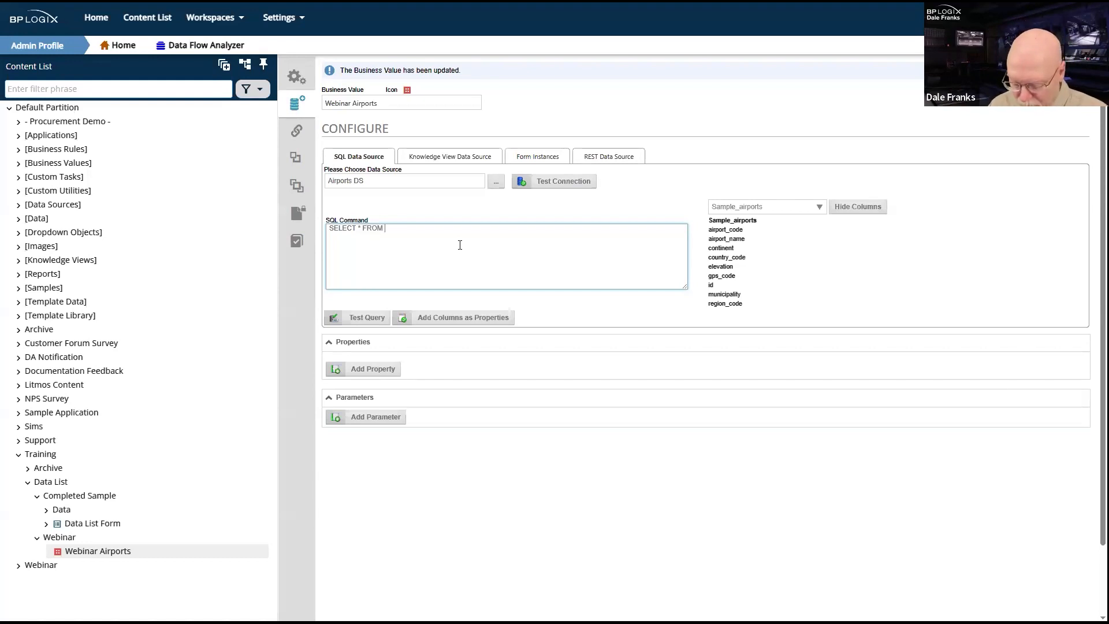
key(BackSpace)
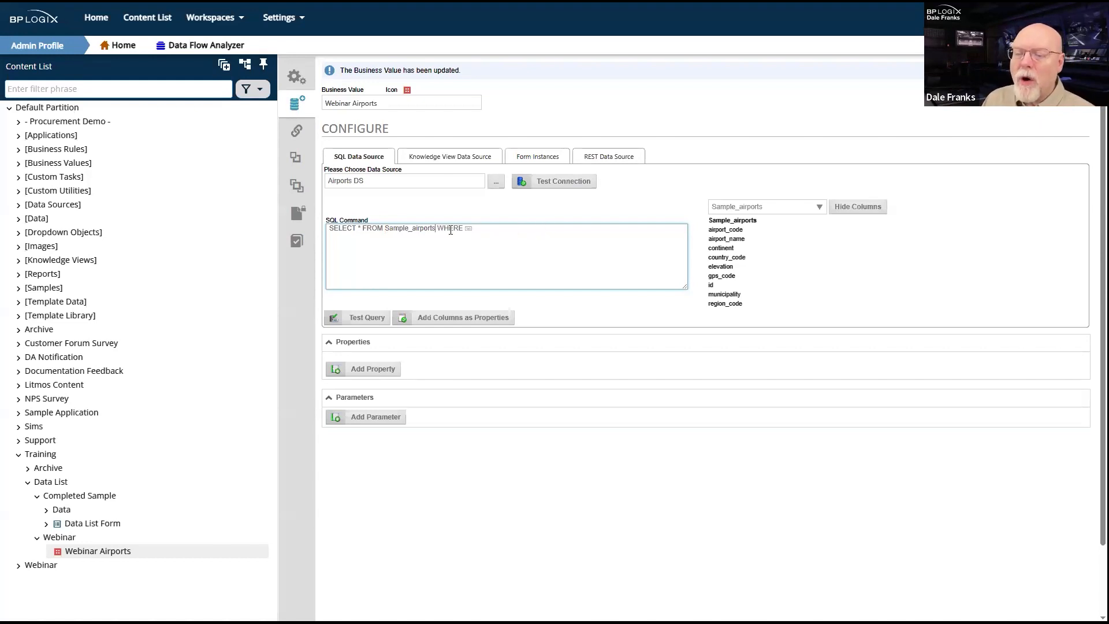
Replace WHERE in the SQL command with ORDER BY airport_name, copying the column name from the column list.
double_click(499, 233)
click(445, 234)
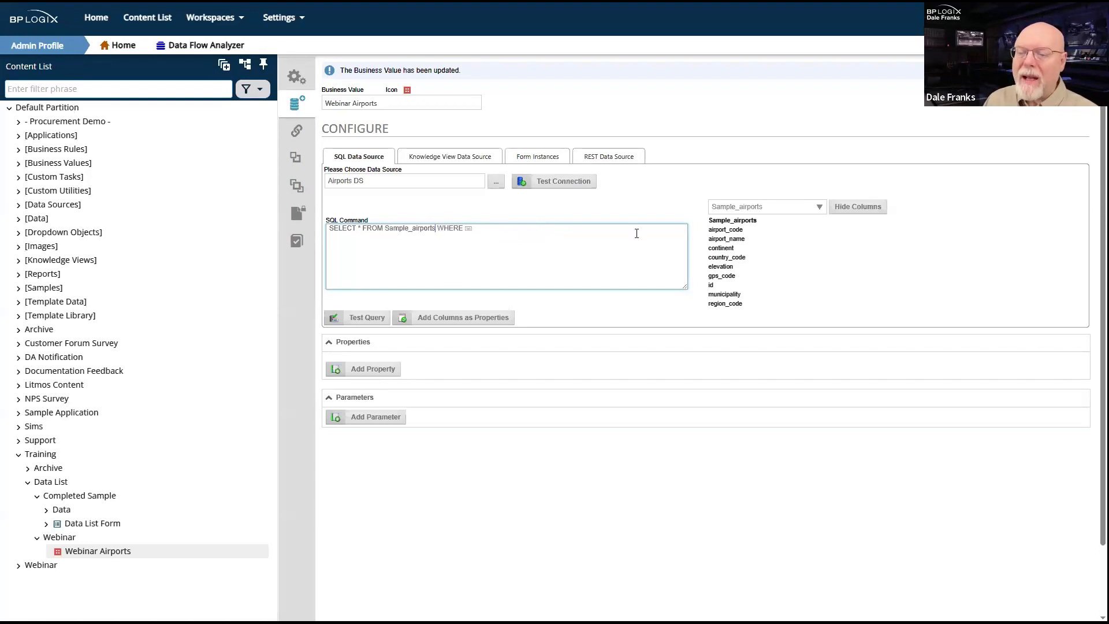
text(ORDER BY)
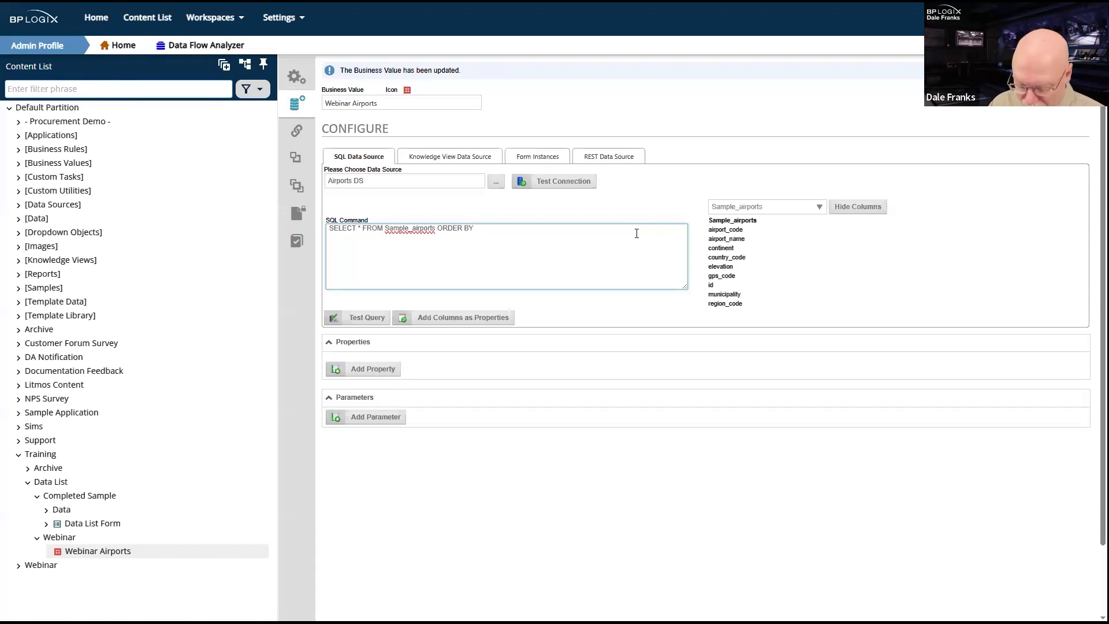
double_click(726, 240)
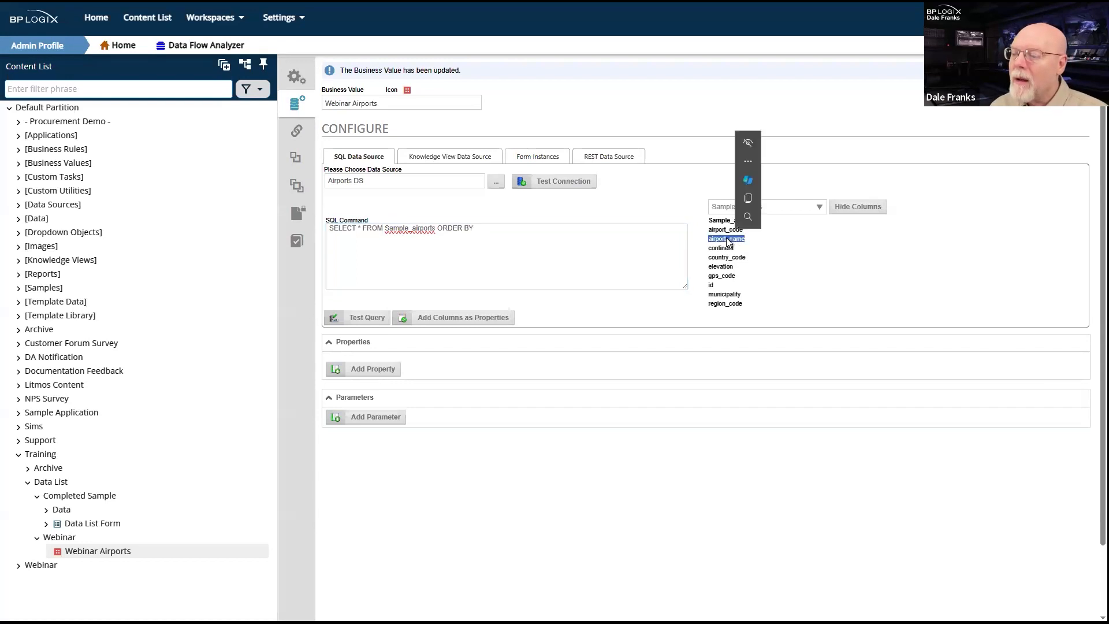
key(ctrl+c)
click(503, 228)
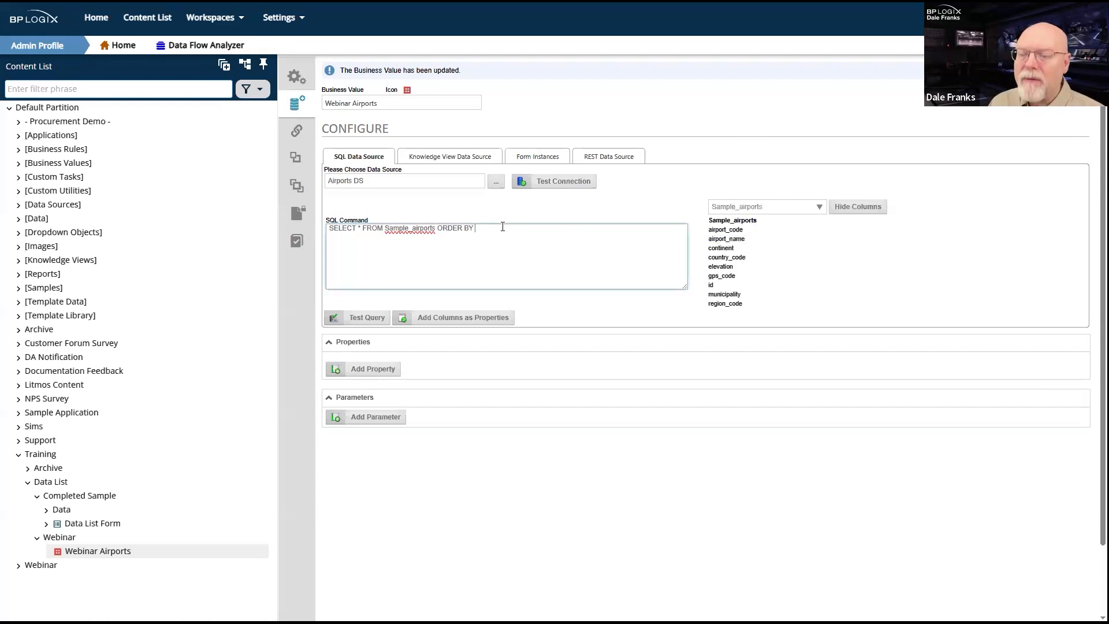
key(ctrl+v)
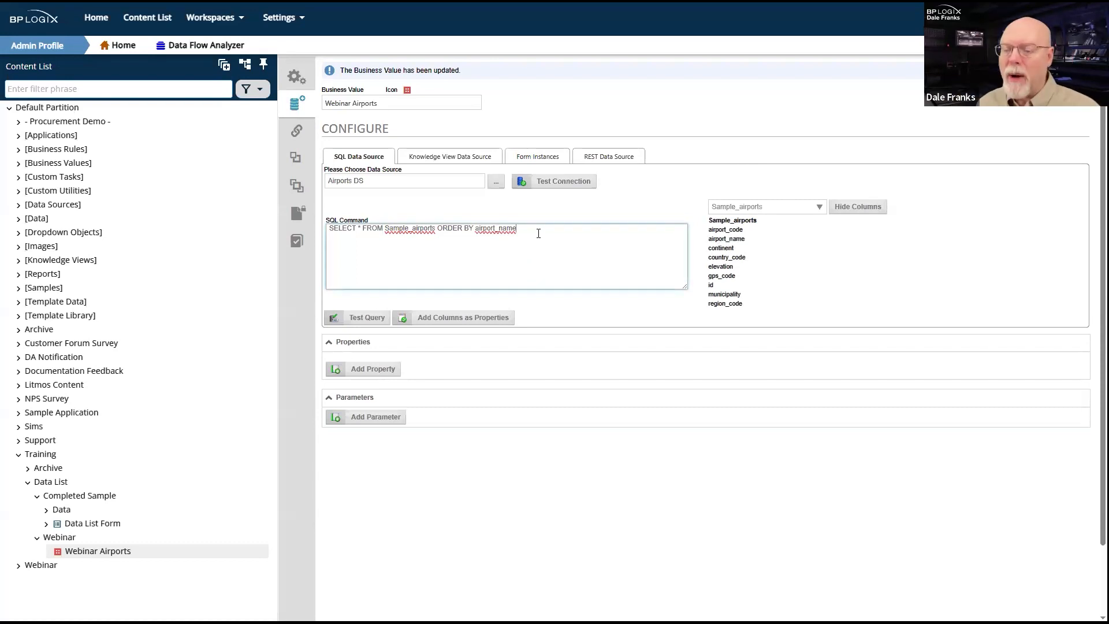
Test the SQL query and examine the returned airport records and their sorting by airport_name.
click(370, 316)
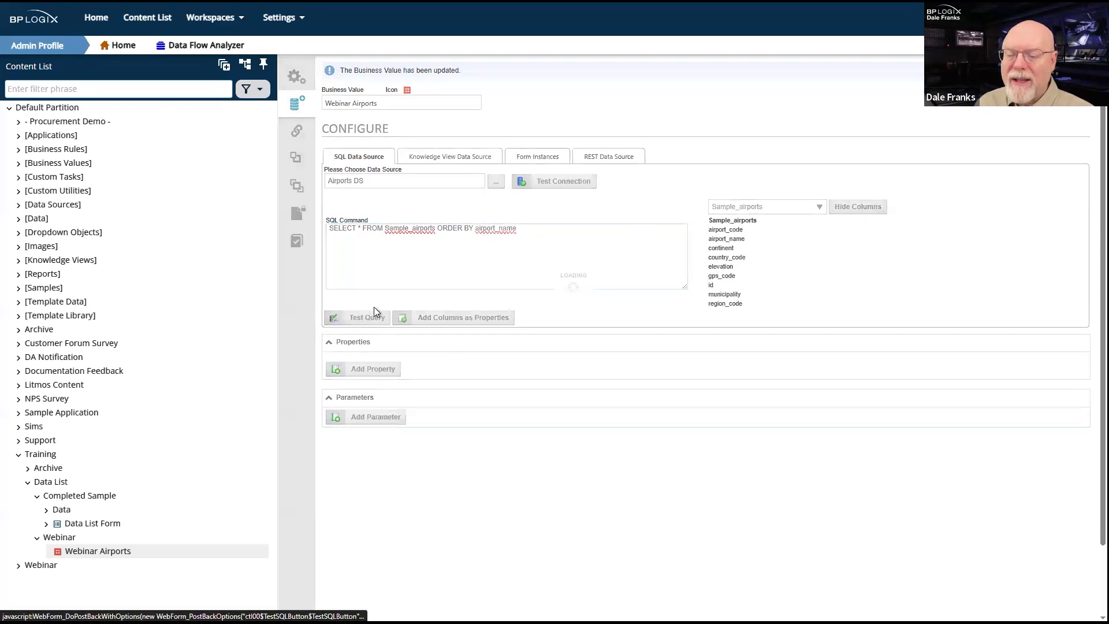
scroll(673, 433, down, 10)
scroll(674, 432, down, 10)
scroll(674, 433, up, 10)
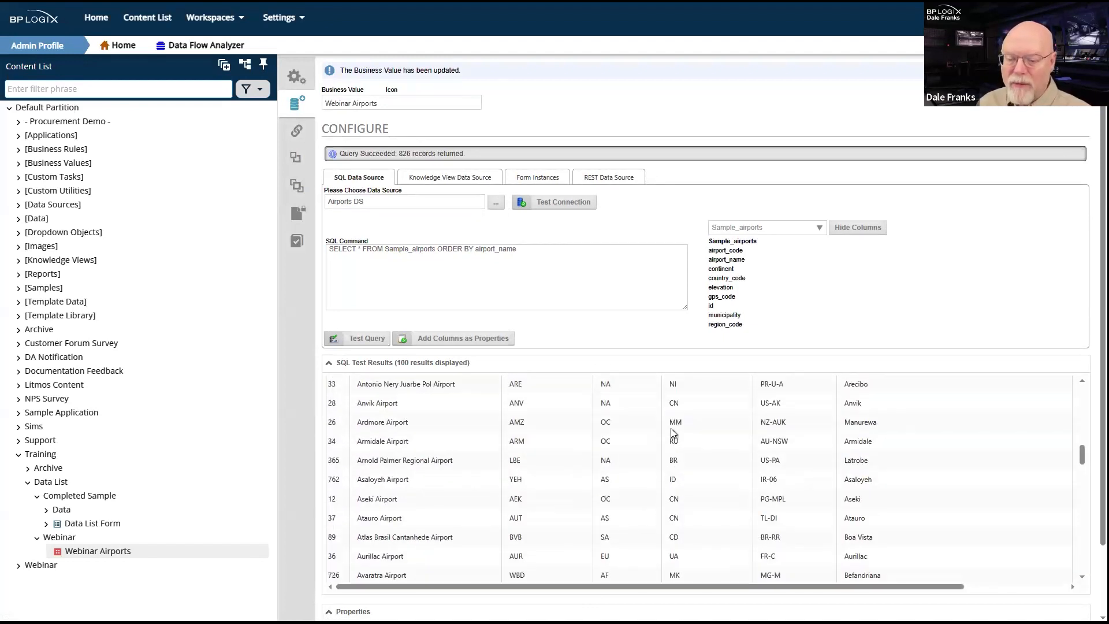
scroll(673, 432, up, 8)
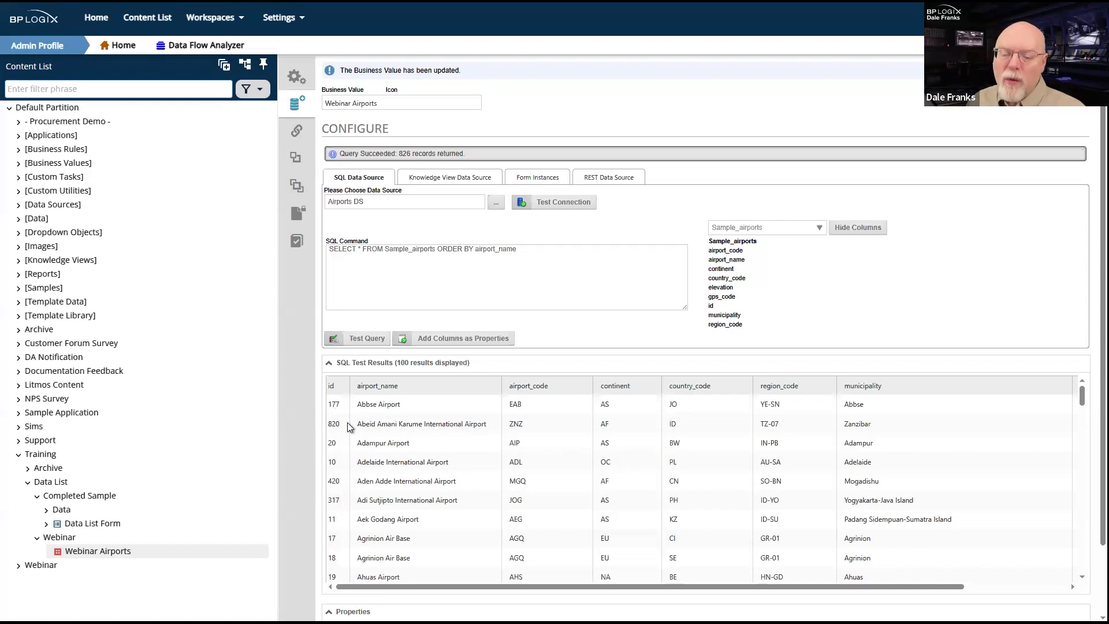
drag(516, 249, 440, 253)
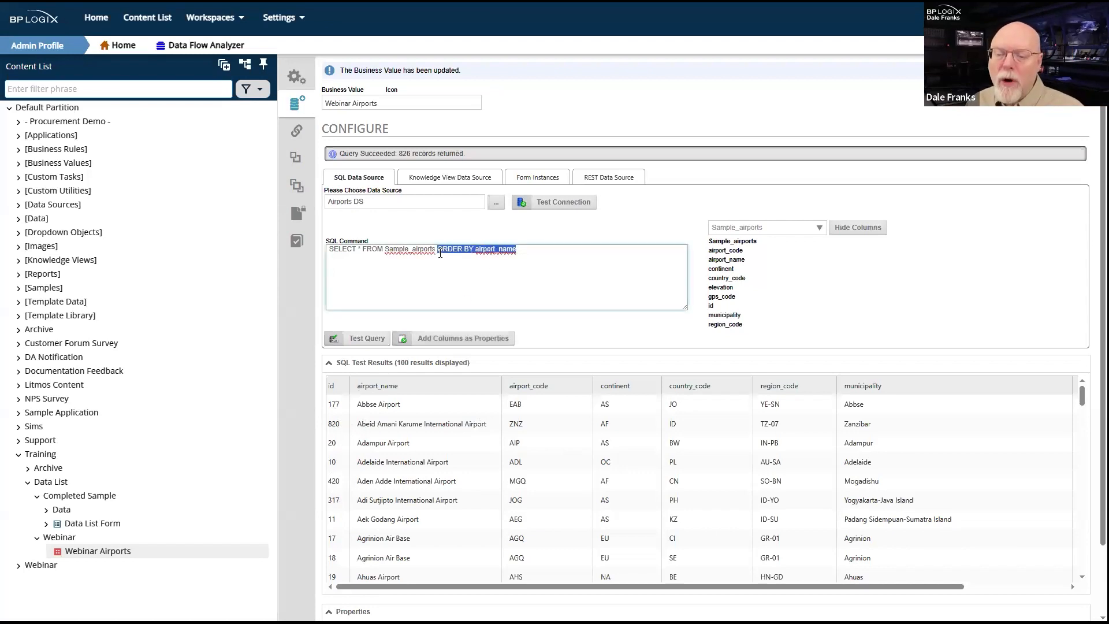
click(408, 497)
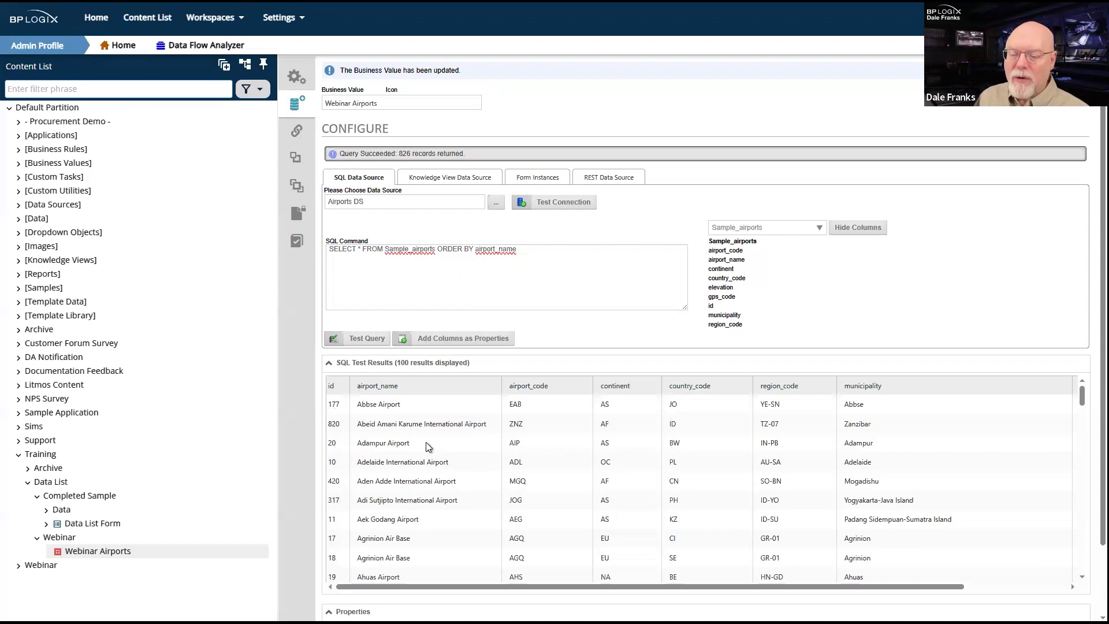
scroll(438, 440, down, 3)
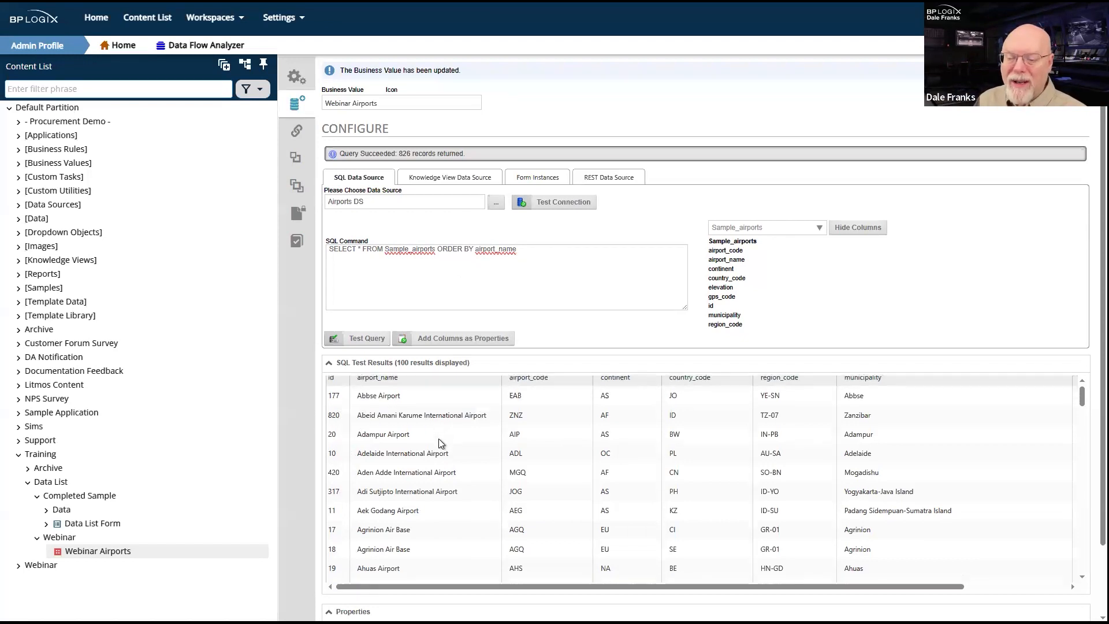
scroll(438, 439, down, 10)
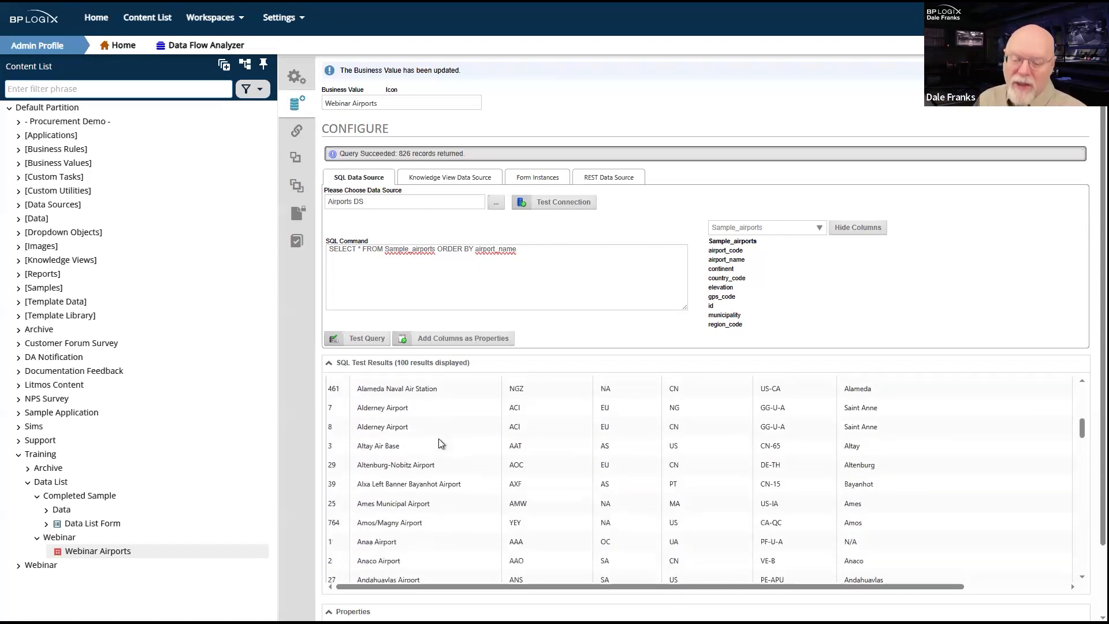
scroll(438, 443, down, 5)
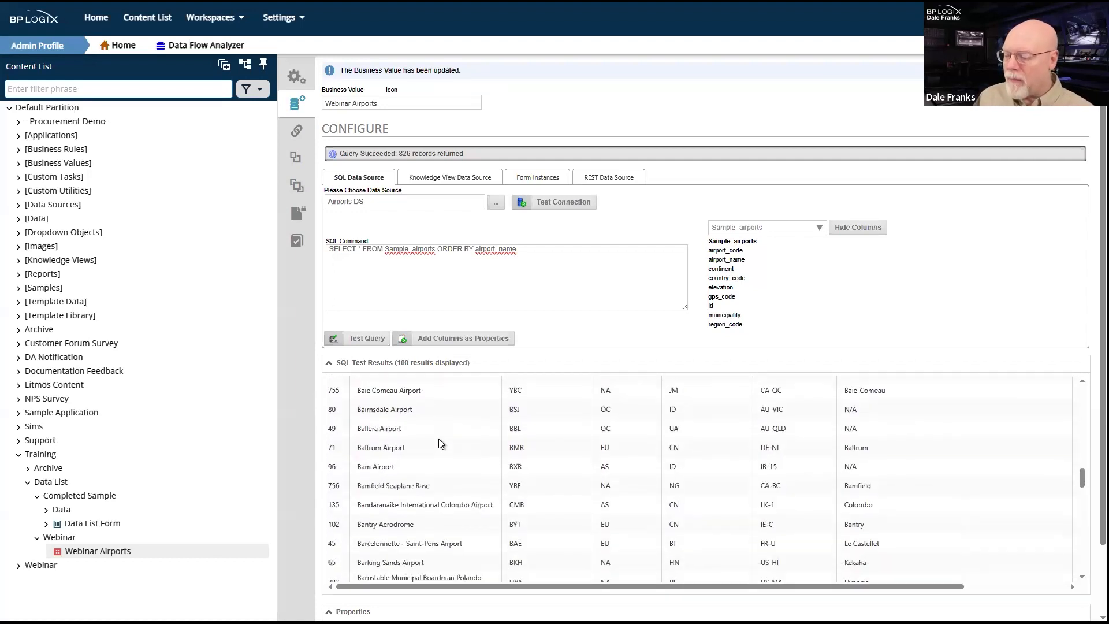
scroll(439, 443, up, 15)
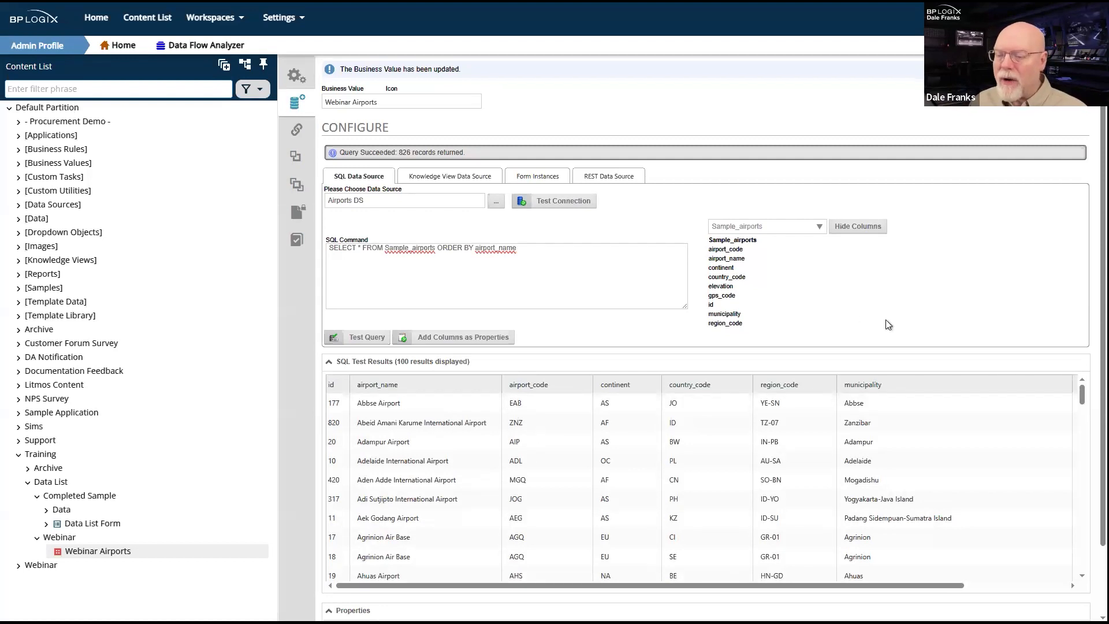
Add the query's columns as properties of the Webinar Airports business value, and save and close it.
scroll(887, 323, down, 1)
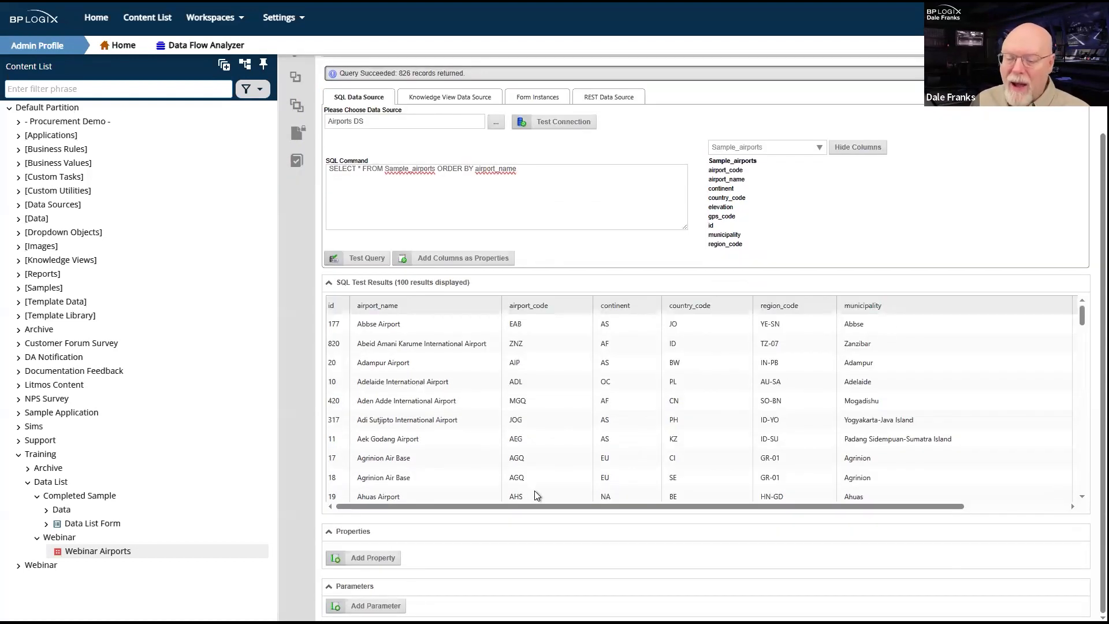
click(459, 266)
scroll(622, 358, down, 1)
scroll(622, 359, down, 3)
scroll(773, 556, down, 3)
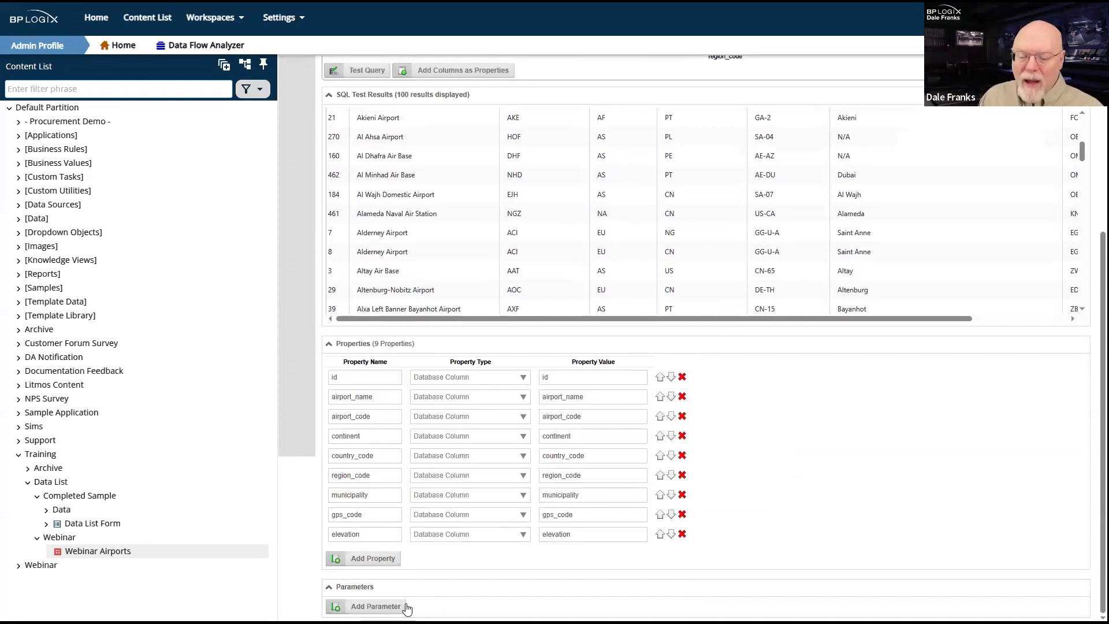
scroll(869, 426, up, 5)
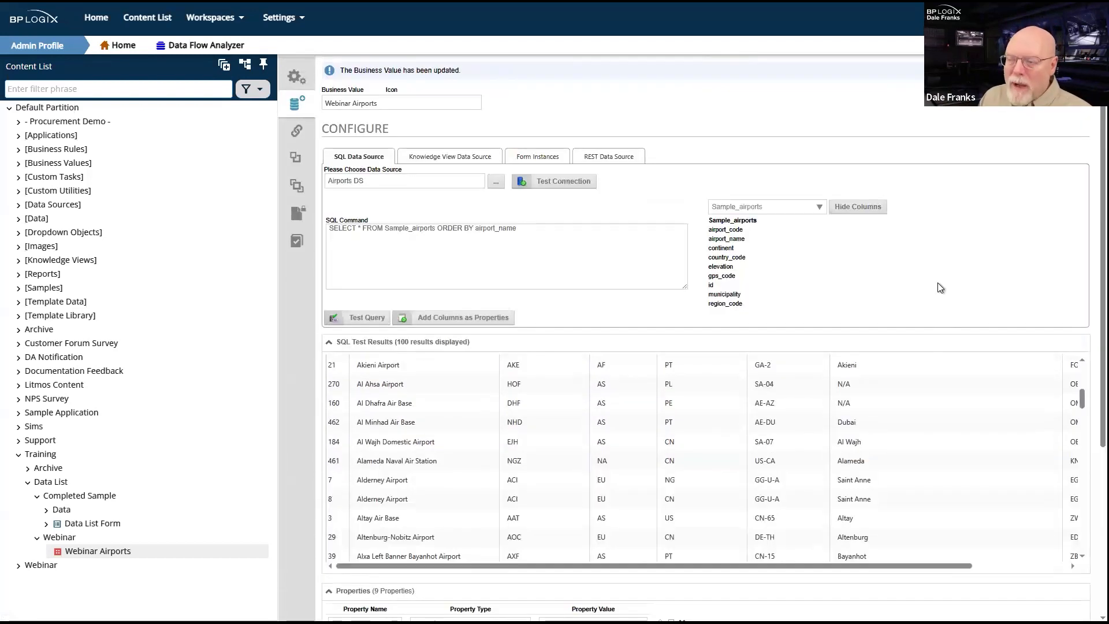
mouse_move(1039, 72)
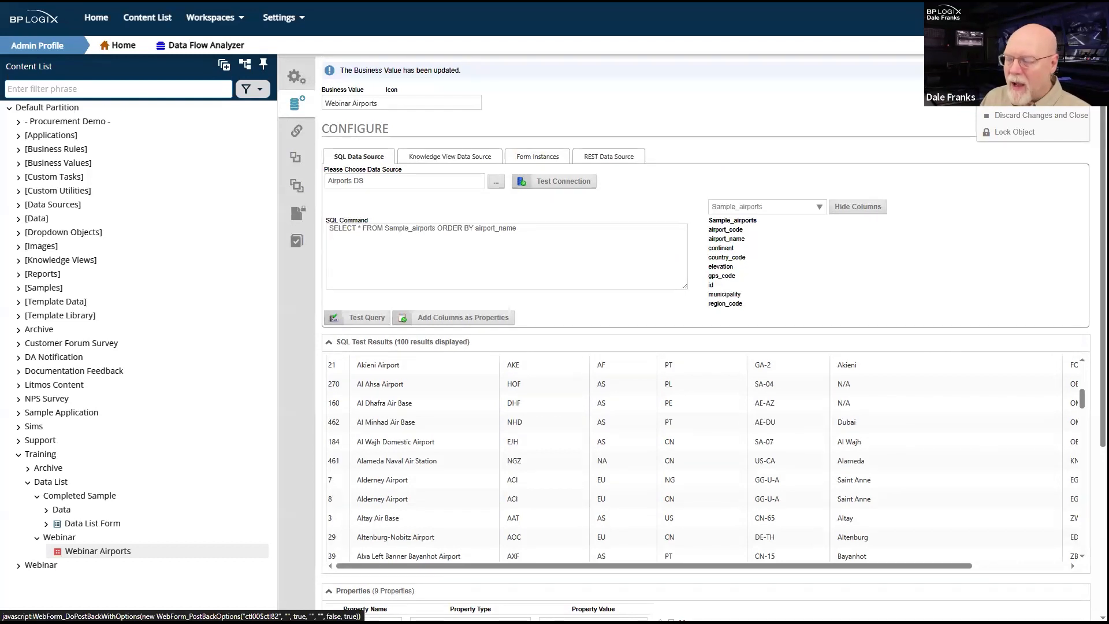
click(1034, 98)
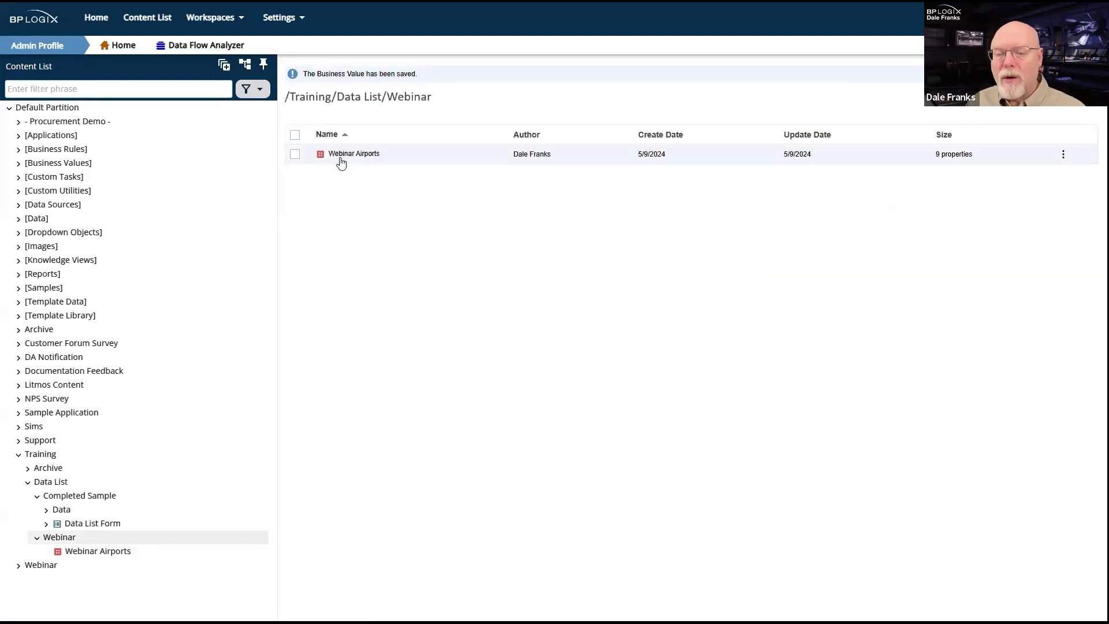
Create a form definition named Data List Webinar Form in the Webinar folder using the online form designer.
mouse_move(1074, 96)
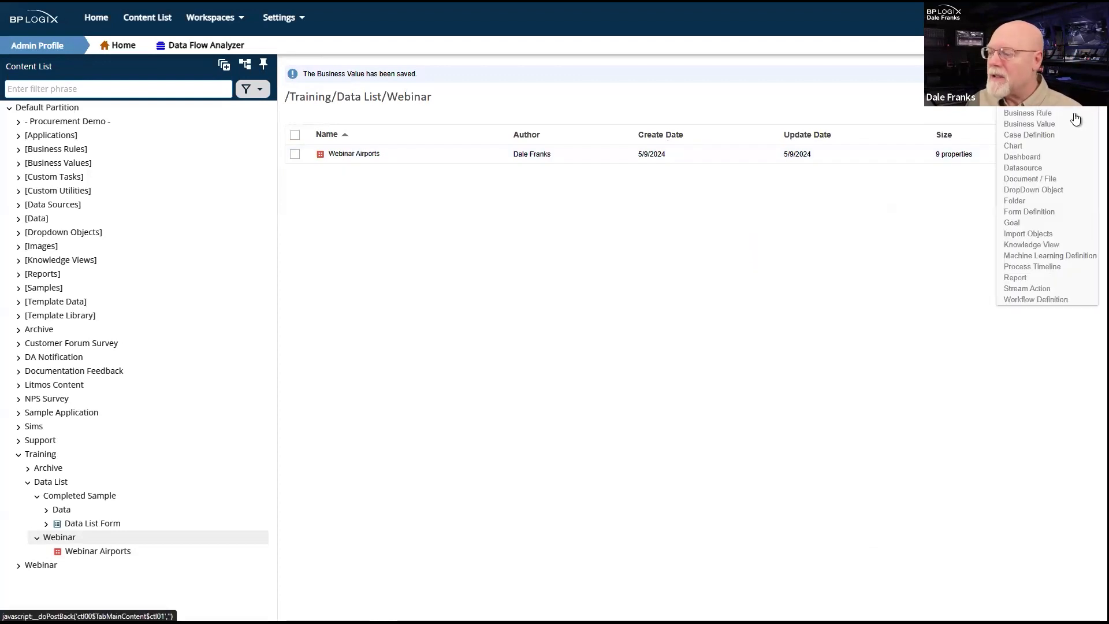
click(1027, 212)
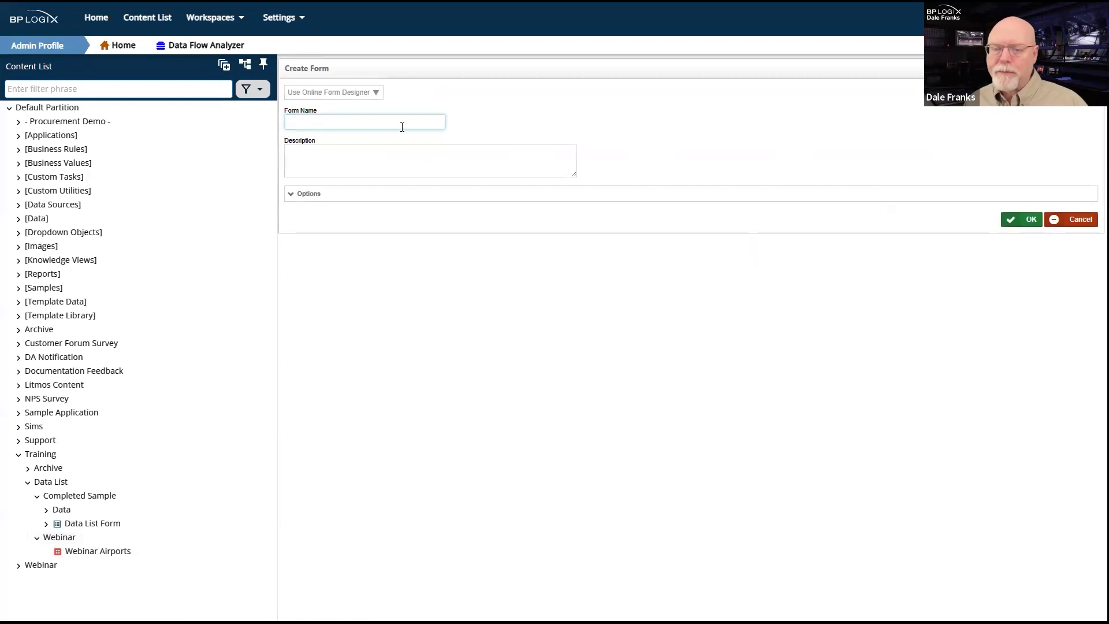
click(399, 124)
text(W)
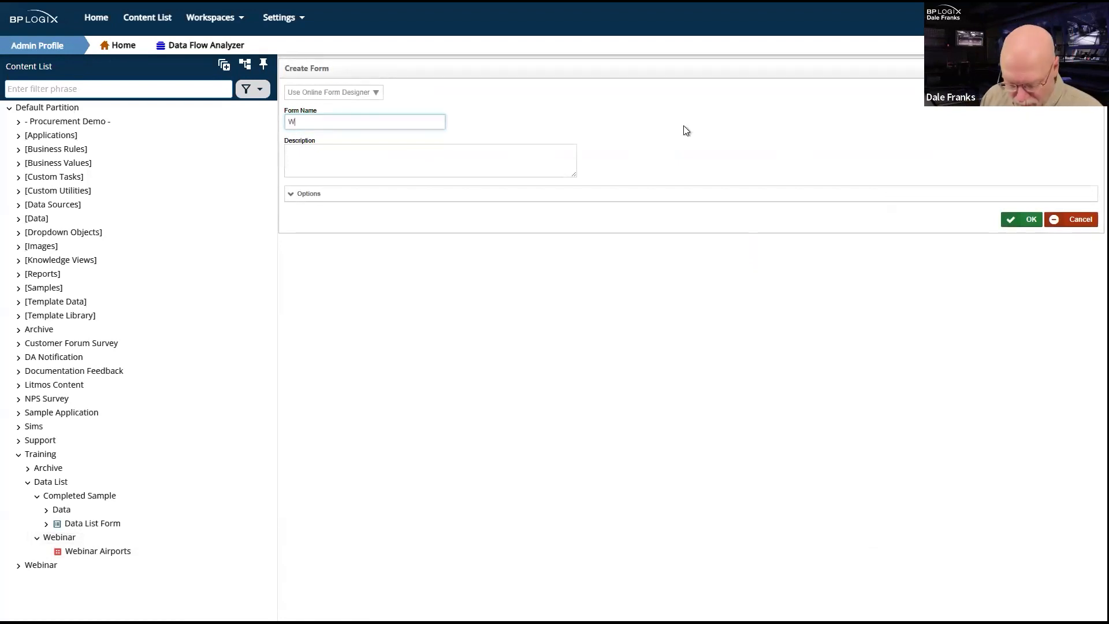
key(BackSpace)
key(BackSpace)
key(BackSpace)
key(BackSpace)
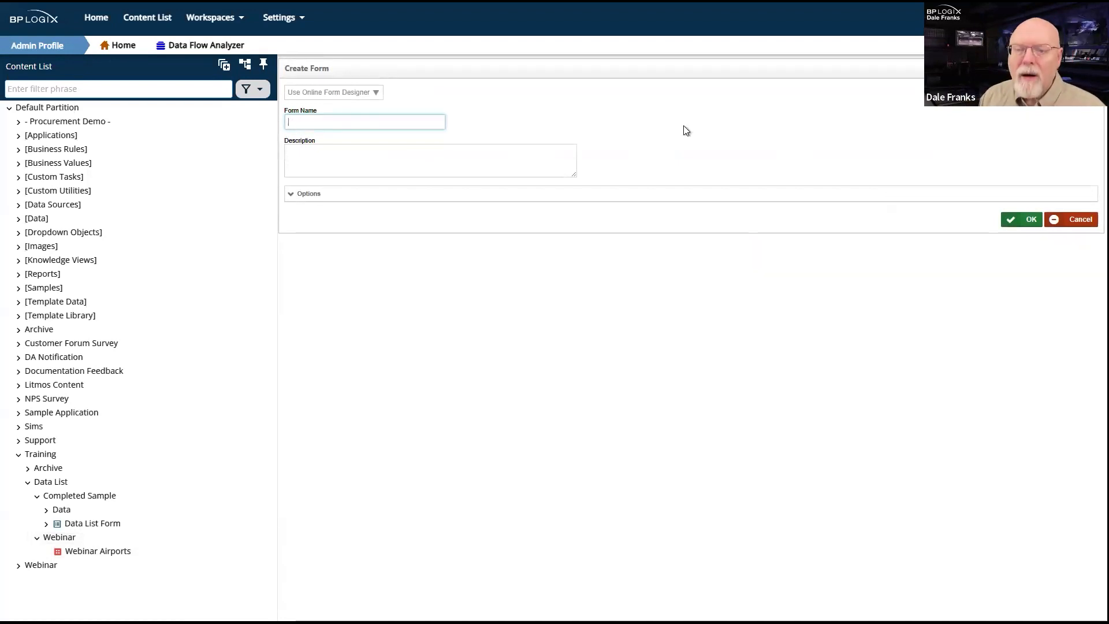
text(Data)
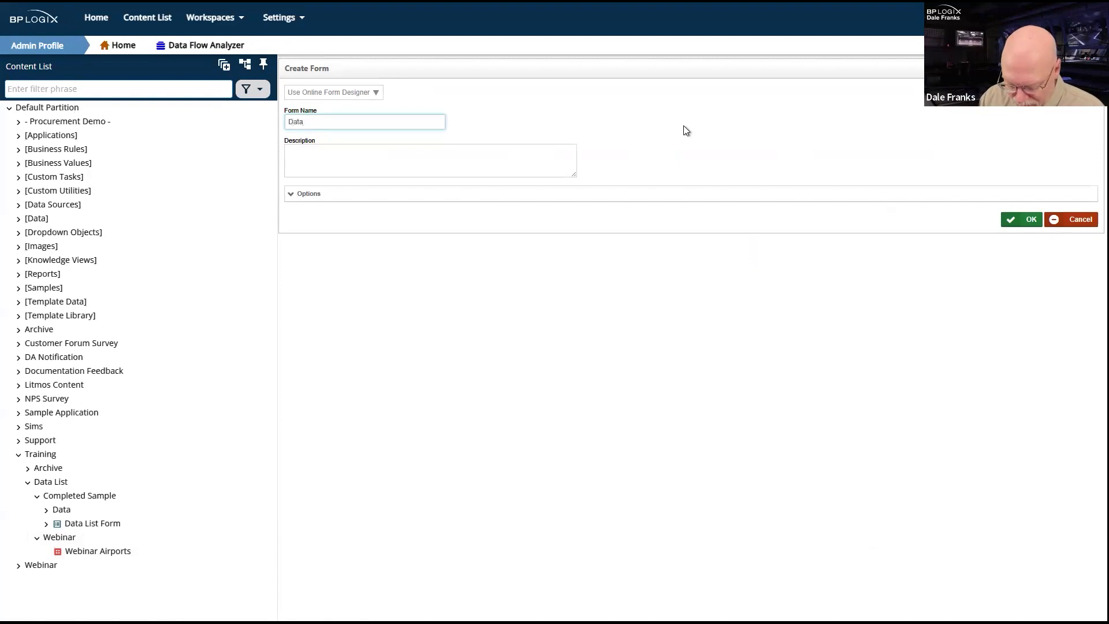
text( List Web)
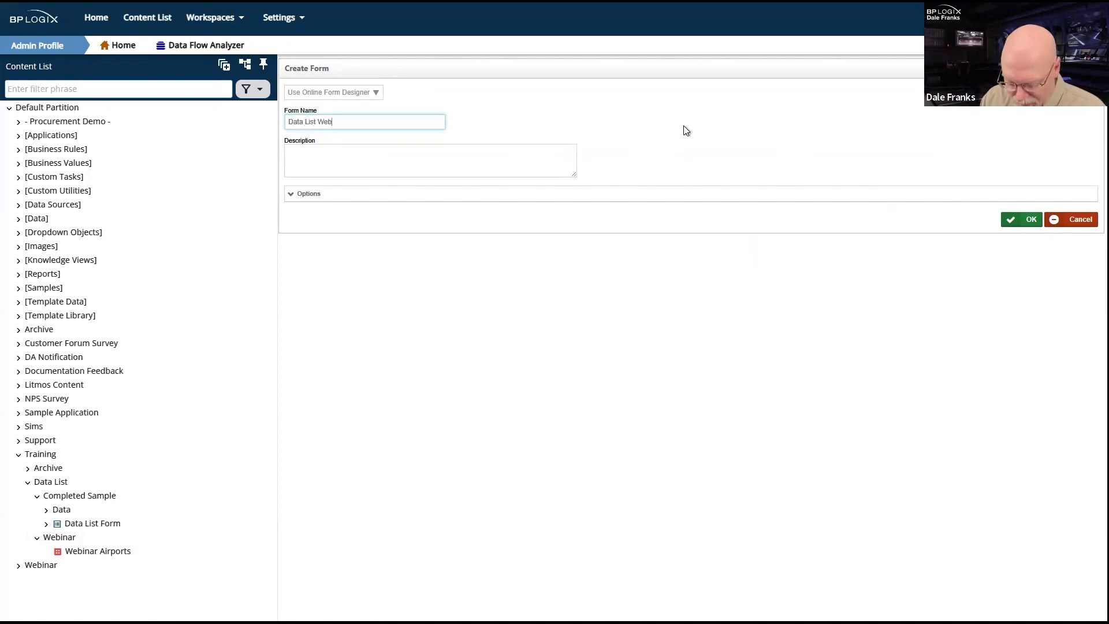
text(inar Fior)
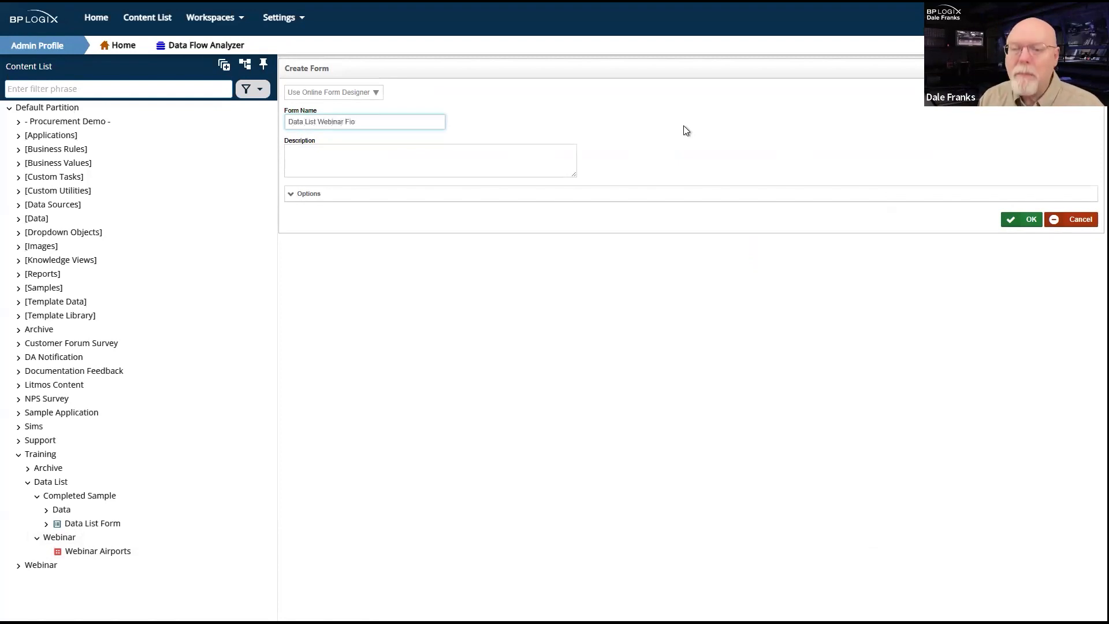
text(rm)
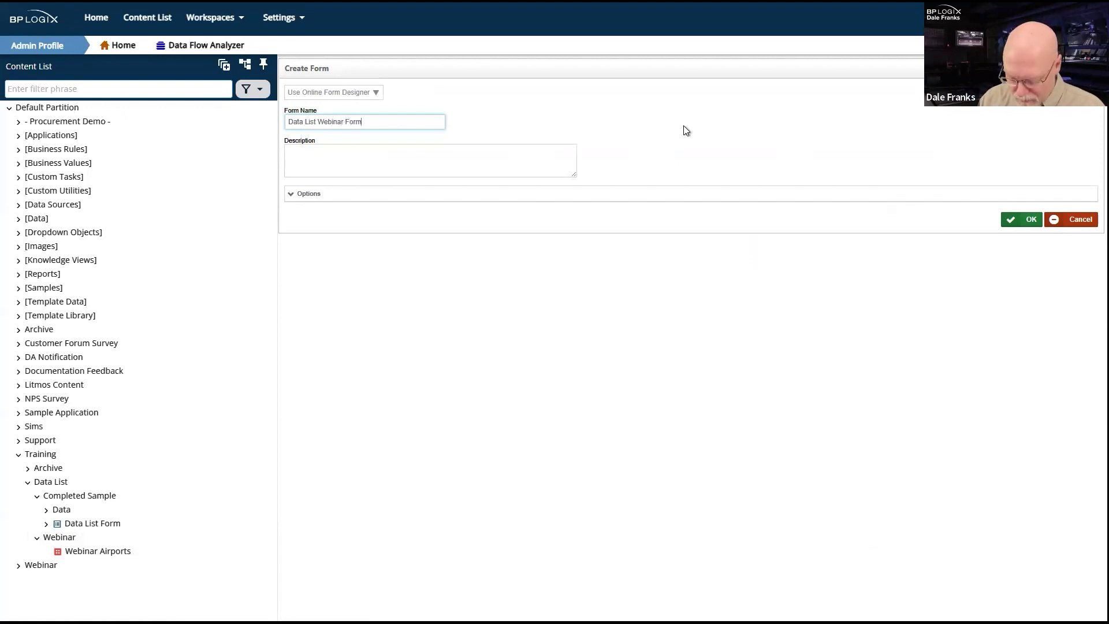
click(1032, 220)
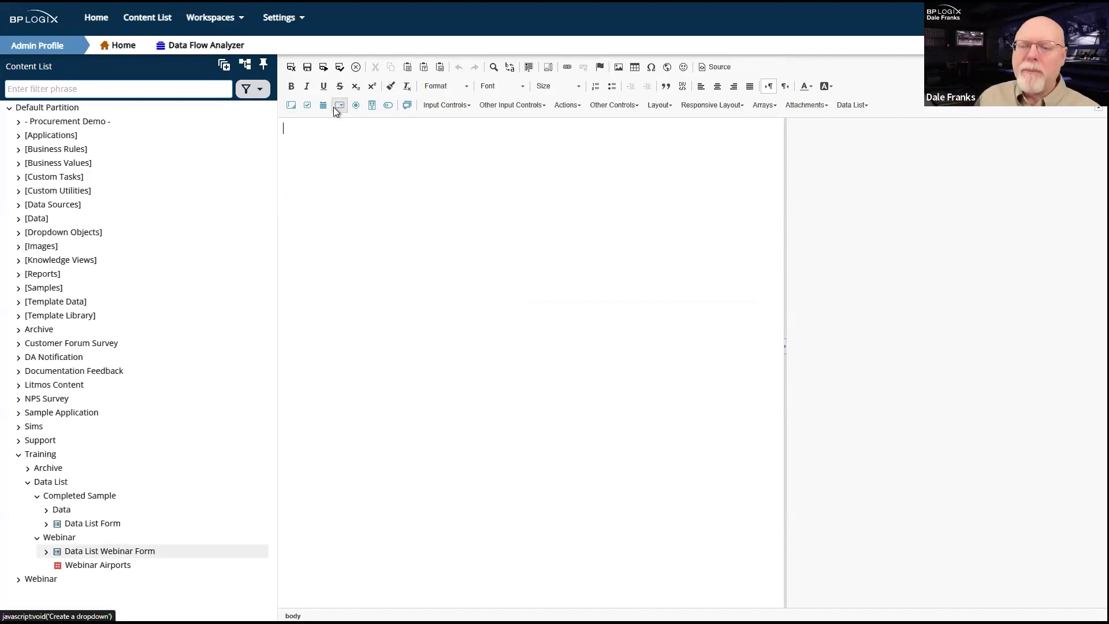
Insert a section in the form, name it SectionDataList and set its title text to Airport Data.
click(373, 106)
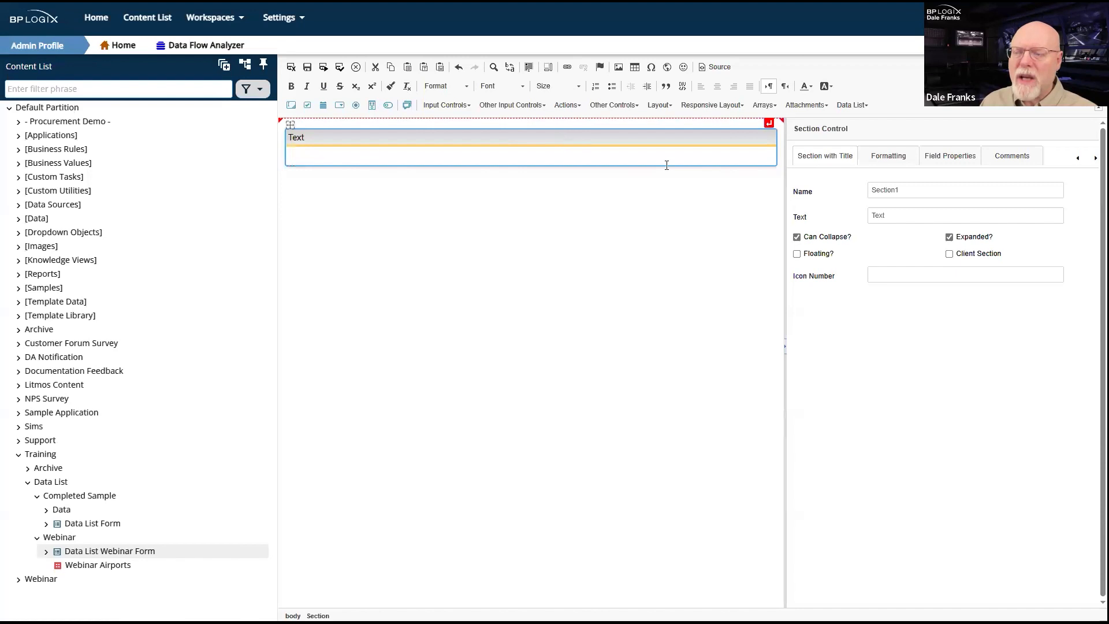
double_click(910, 188)
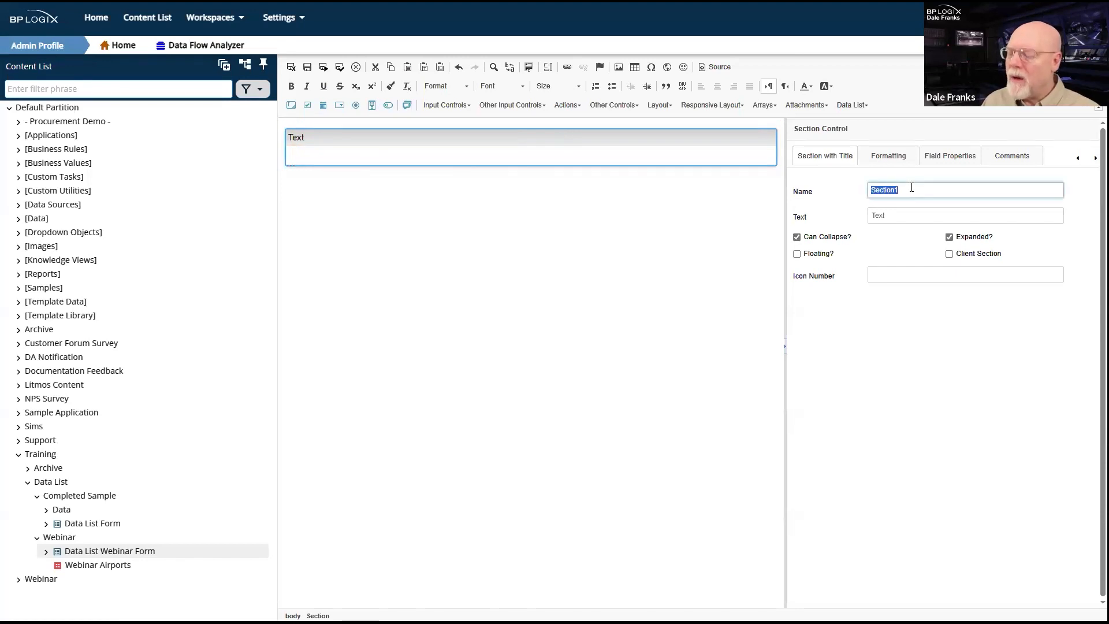
click(911, 188)
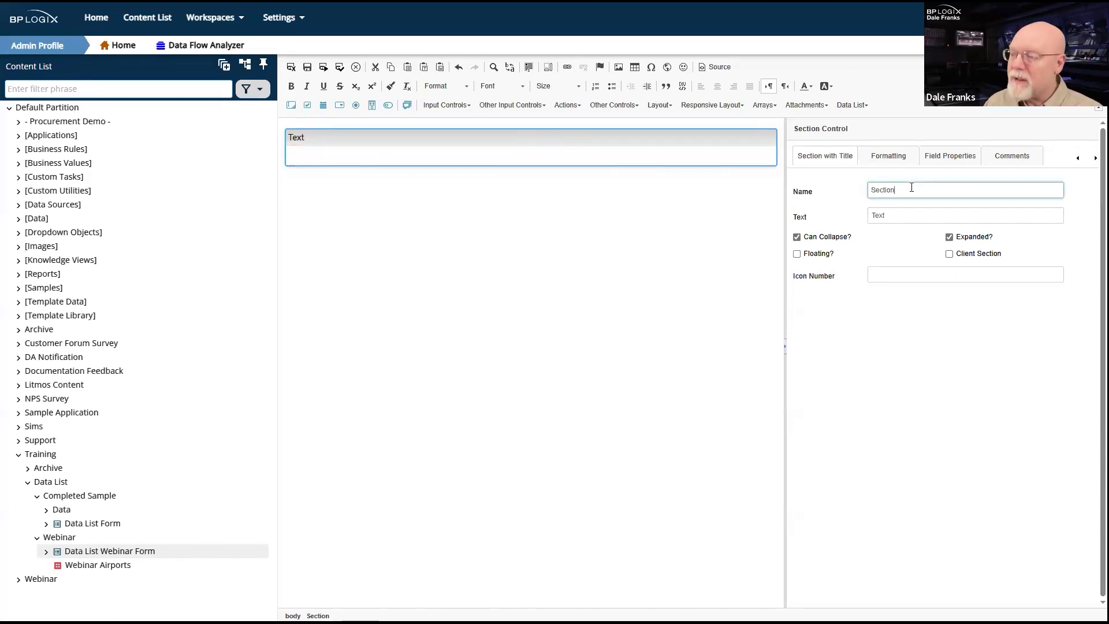
text(DataListy)
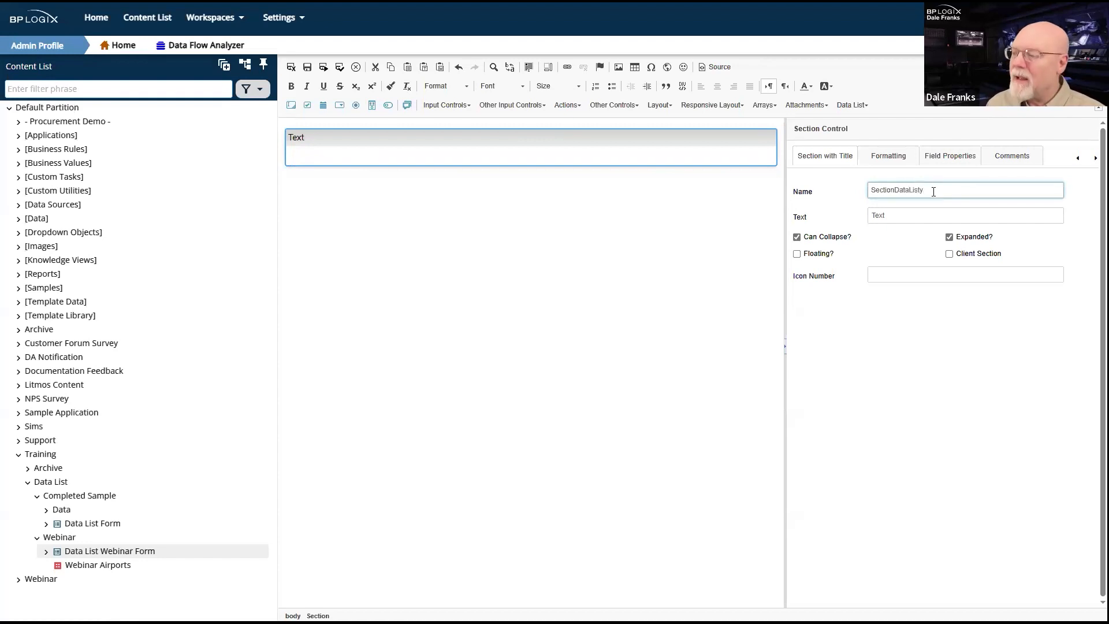
key(BackSpace)
click(902, 216)
double_click(902, 216)
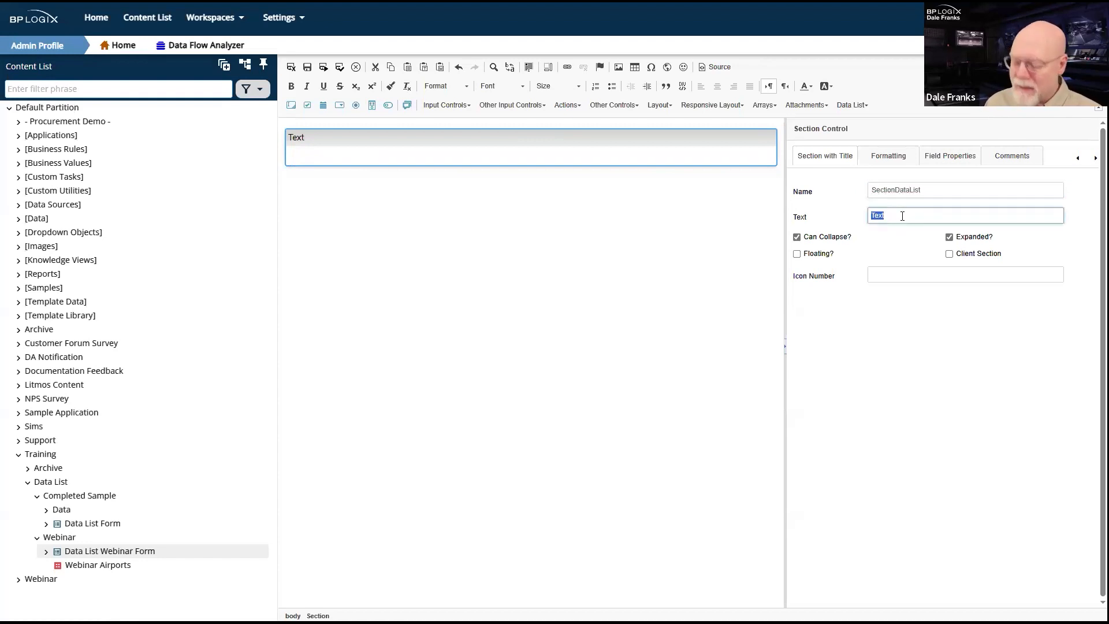
text(Airpor)
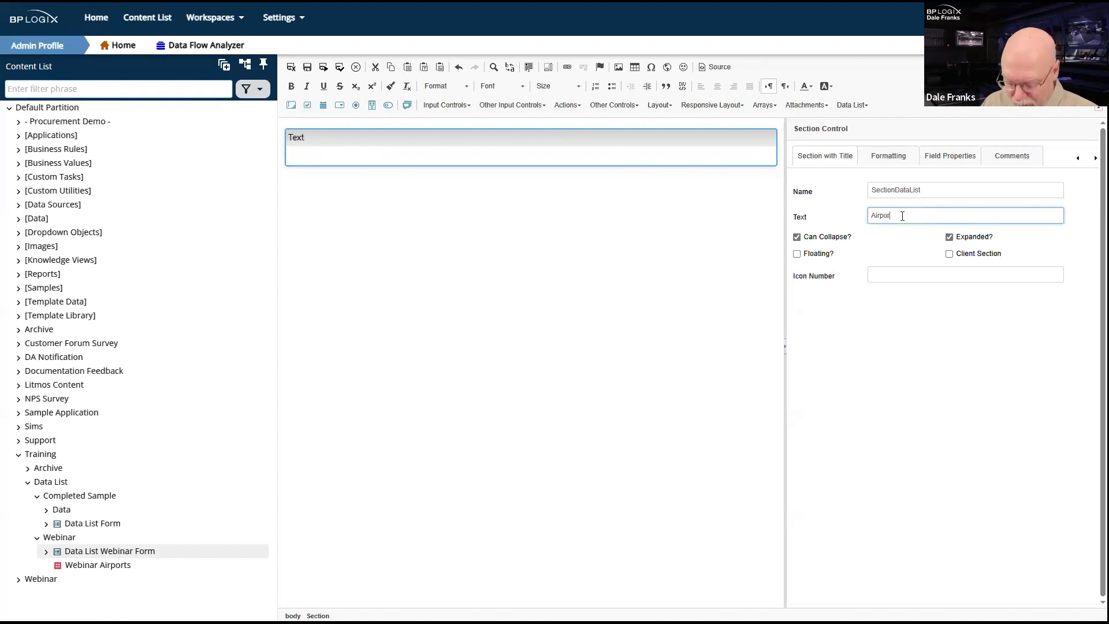
text(t Data)
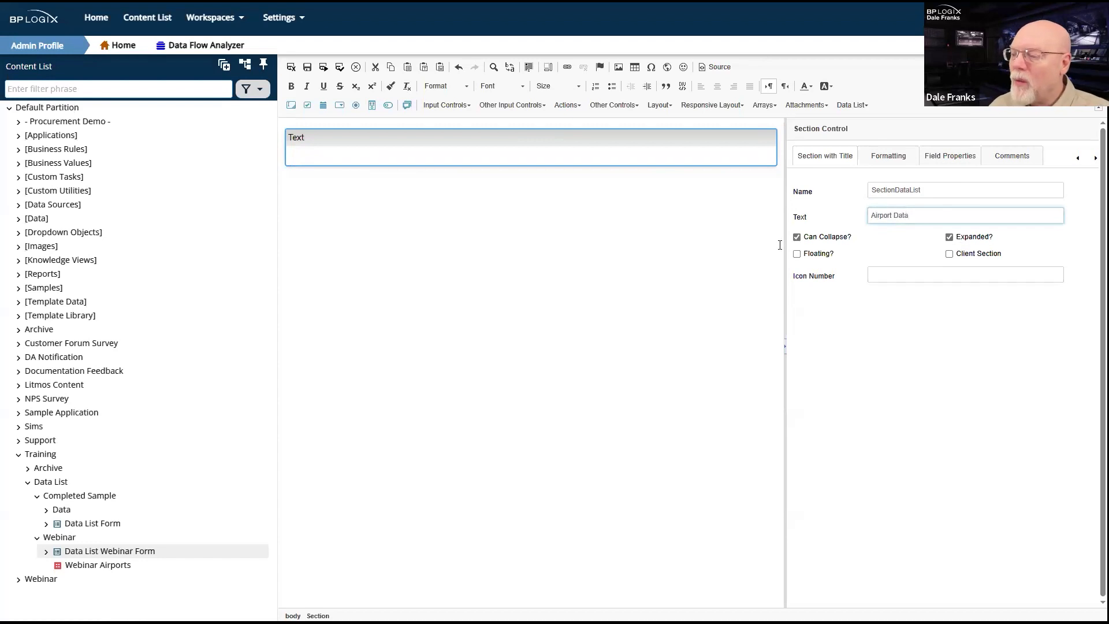
click(595, 225)
Insert a Data List control inside the Airport Data section and name it AirportsDataList.
click(382, 153)
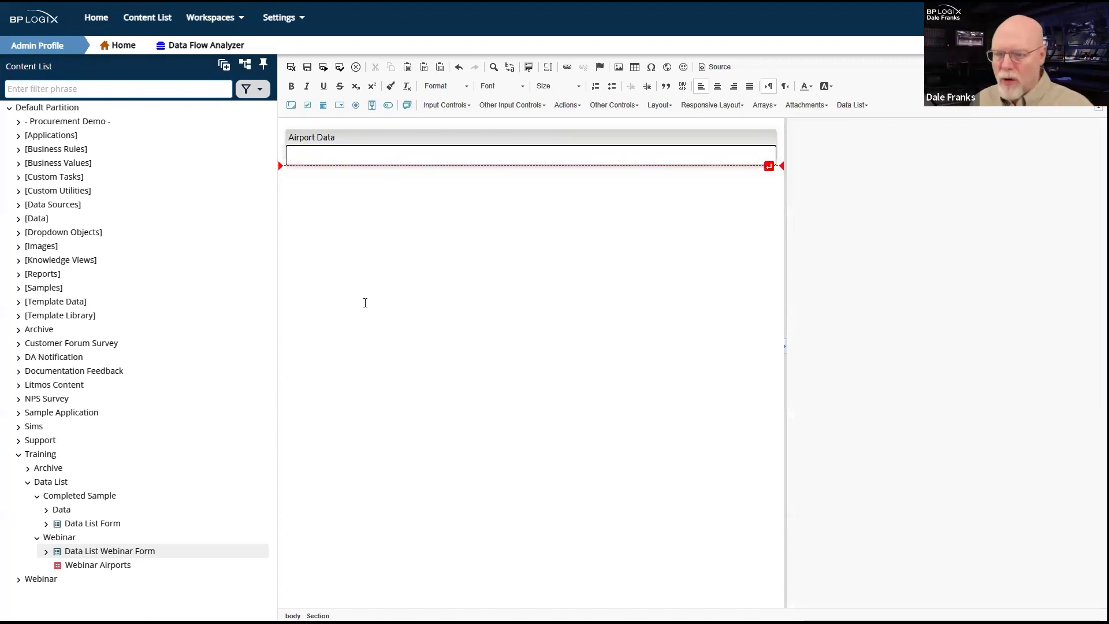
click(856, 110)
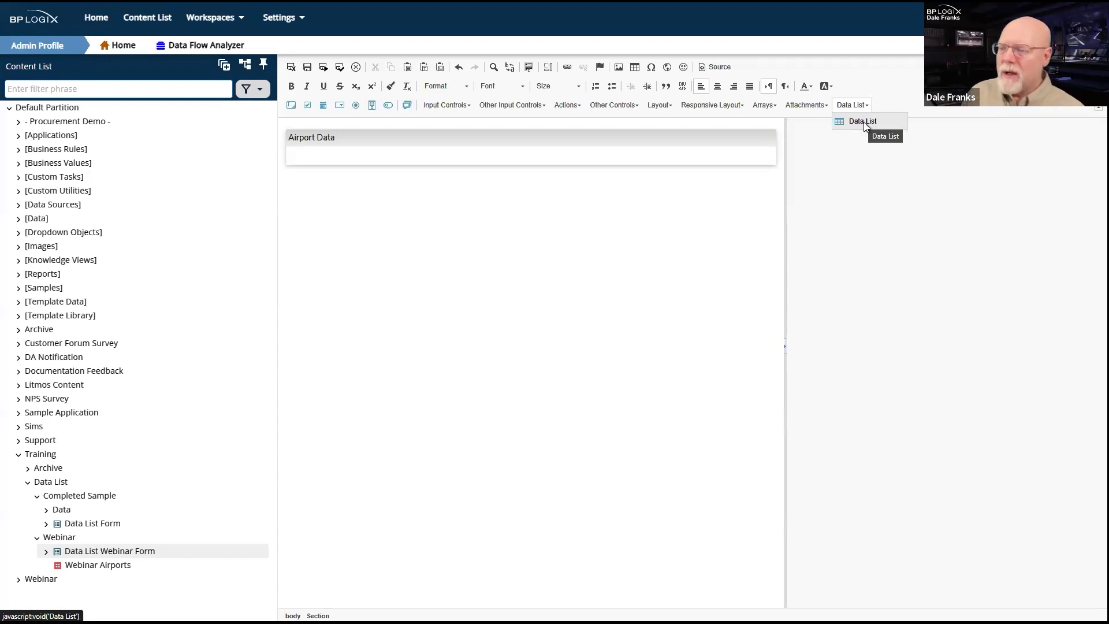
click(863, 123)
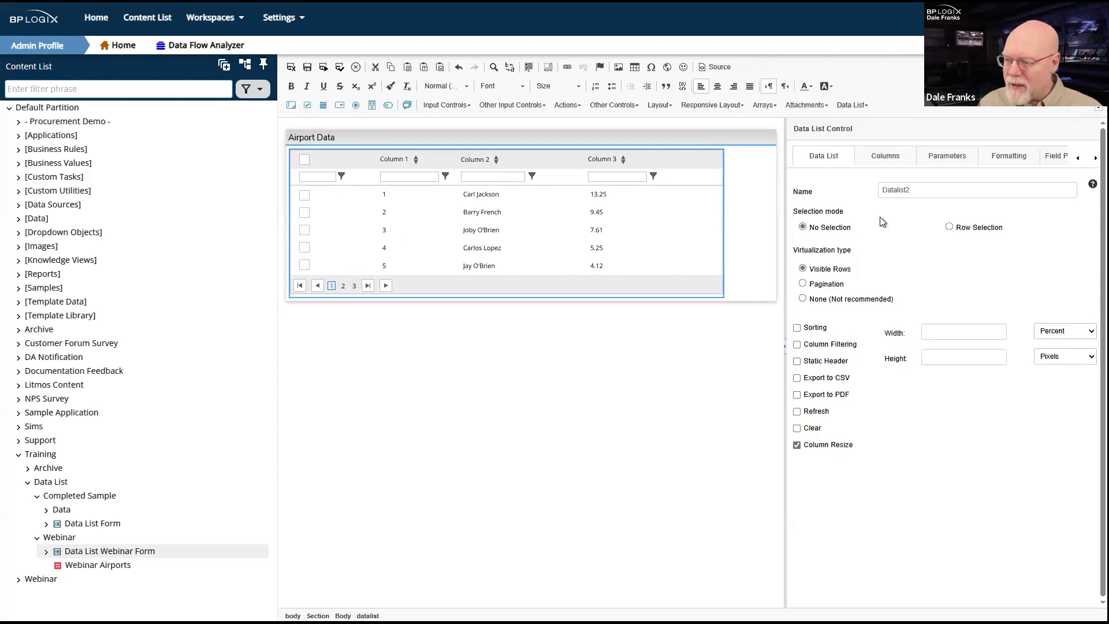
double_click(949, 186)
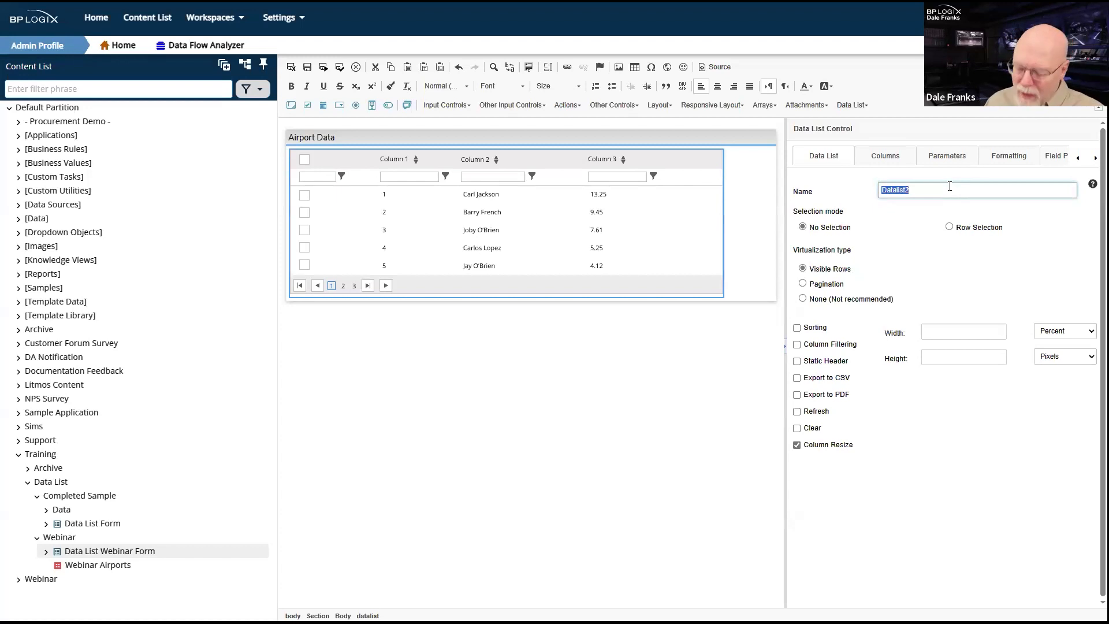
text(Airpor)
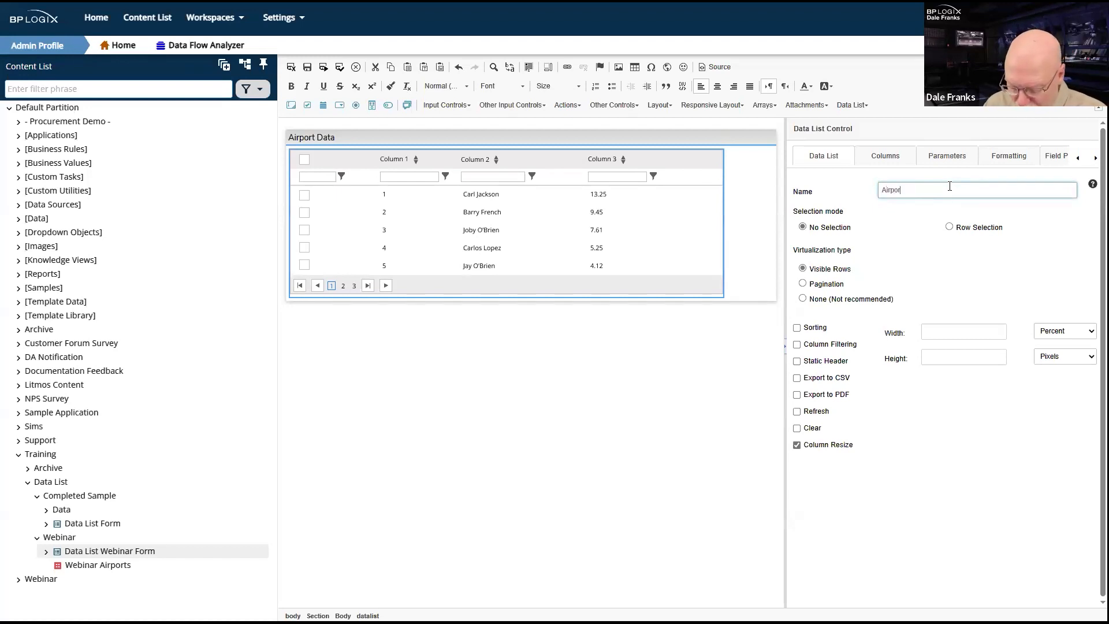
text(tsDataList)
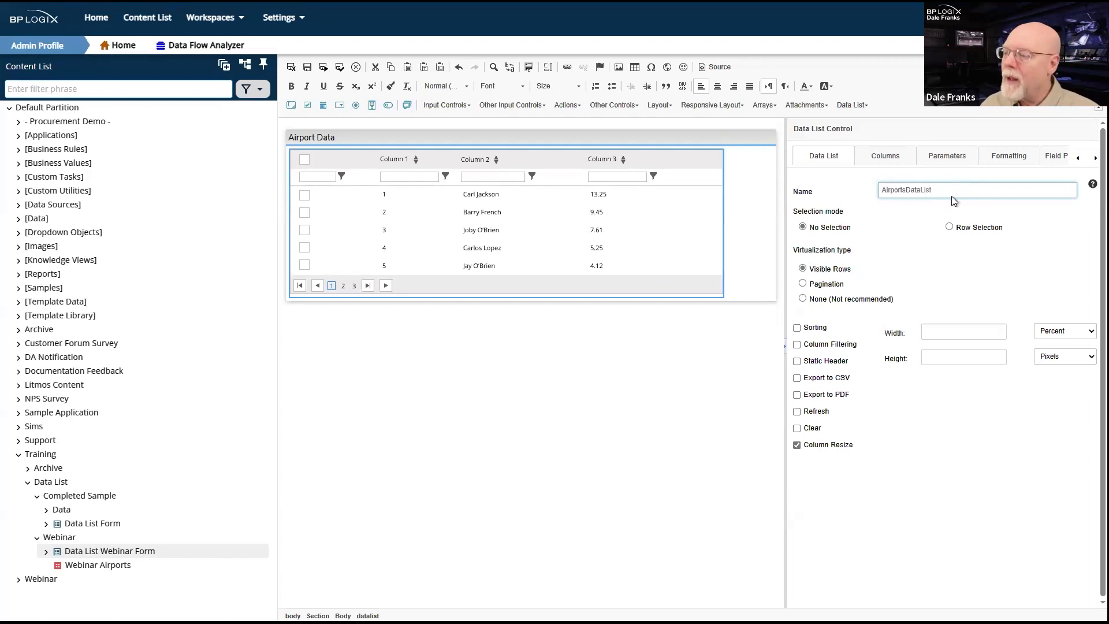
click(904, 265)
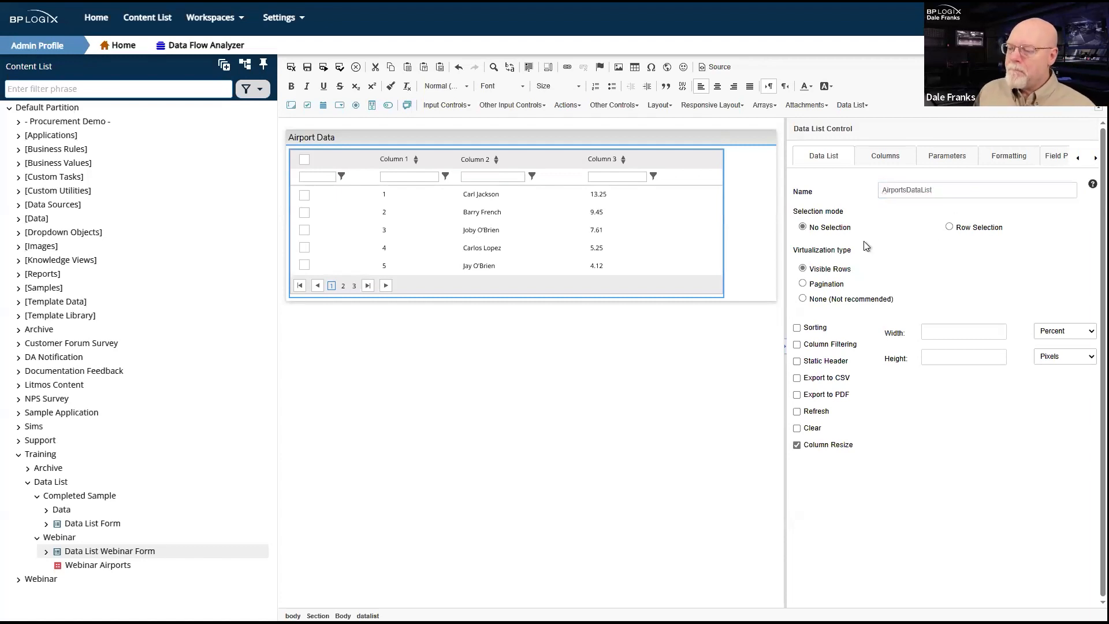
Compare the No Selection and Row Selection modes and set the AirportsDataList control to Row Selection.
drag(791, 213, 844, 216)
click(896, 223)
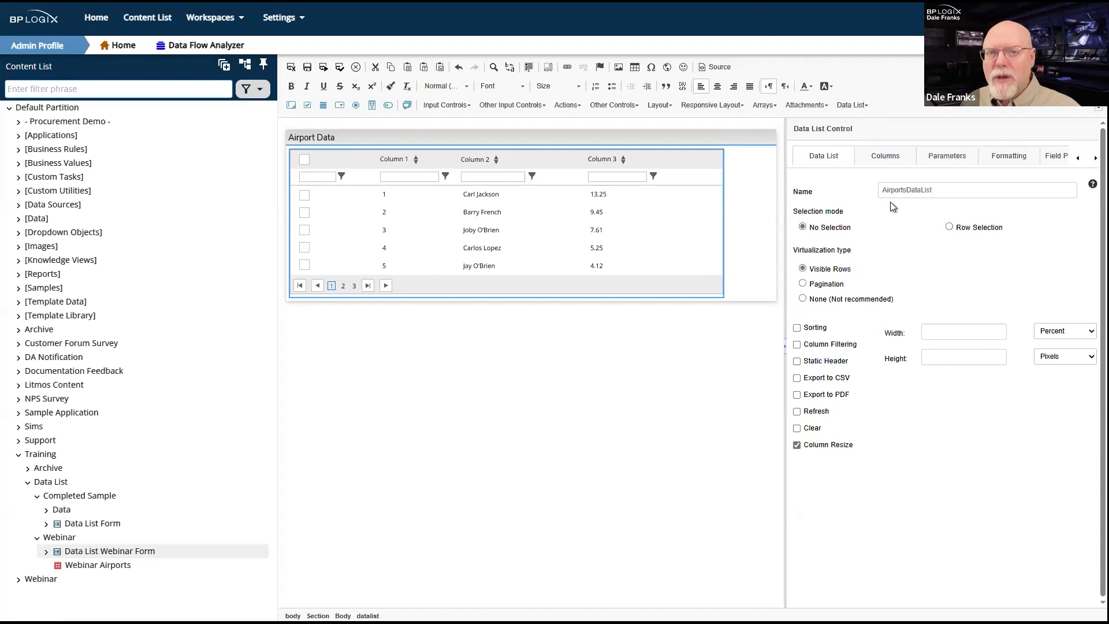
click(949, 227)
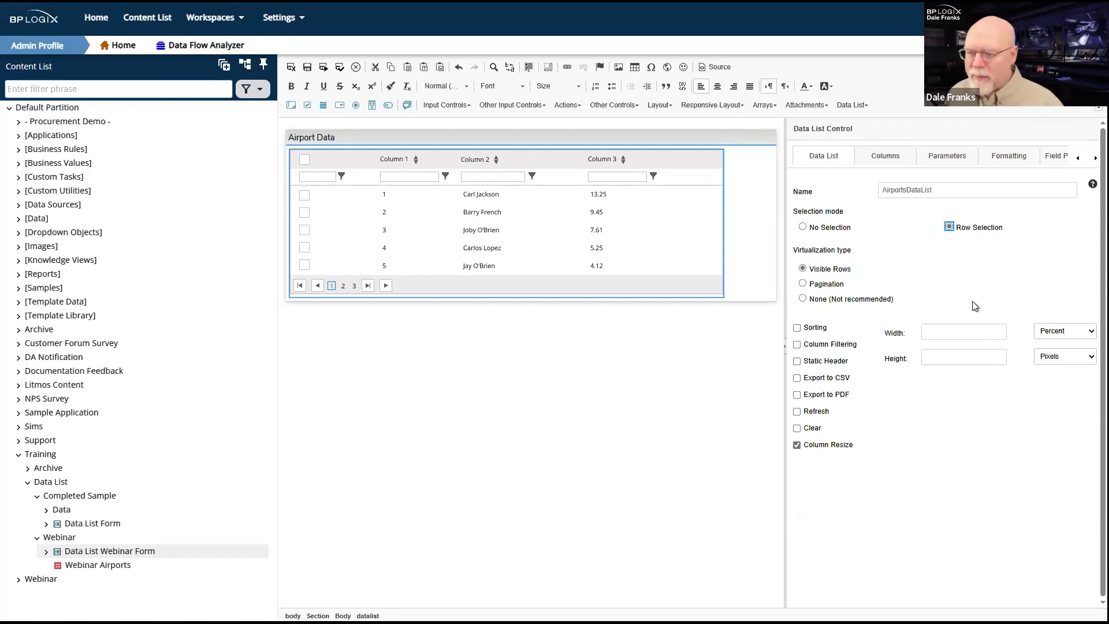
drag(820, 250, 803, 232)
click(803, 231)
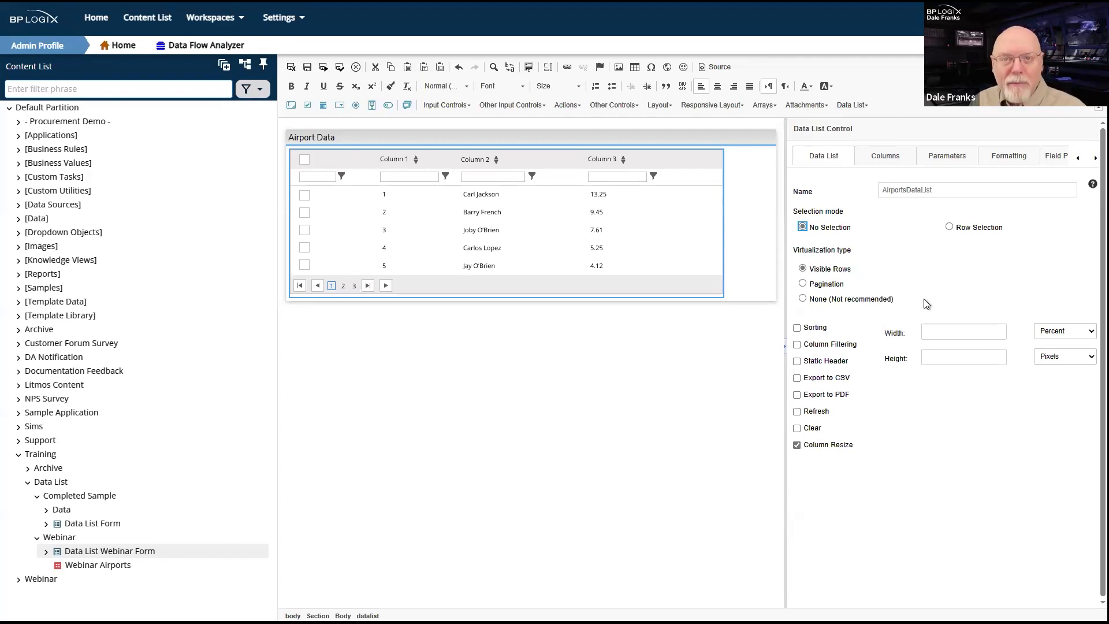
click(950, 227)
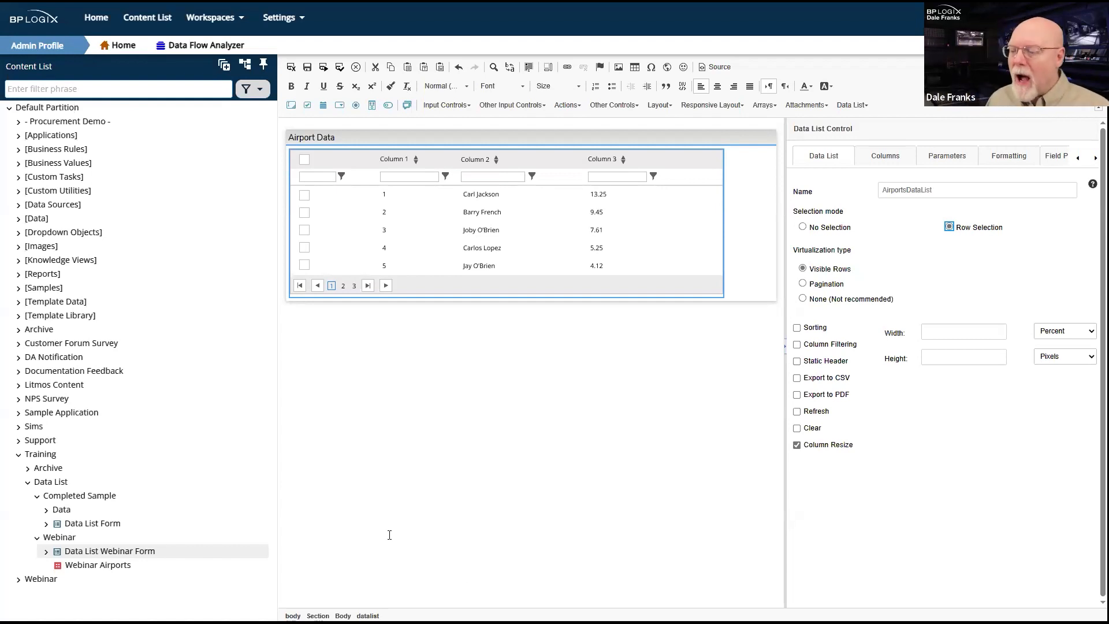
Set the data list's virtualization type to Pagination with a page size of 20.
click(802, 283)
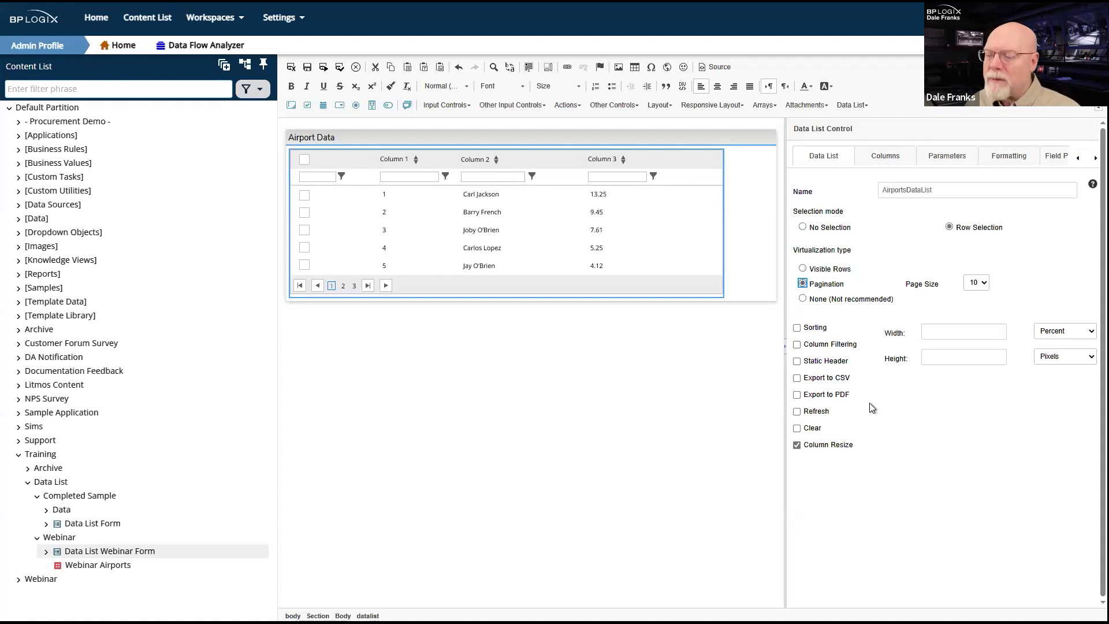
click(986, 285)
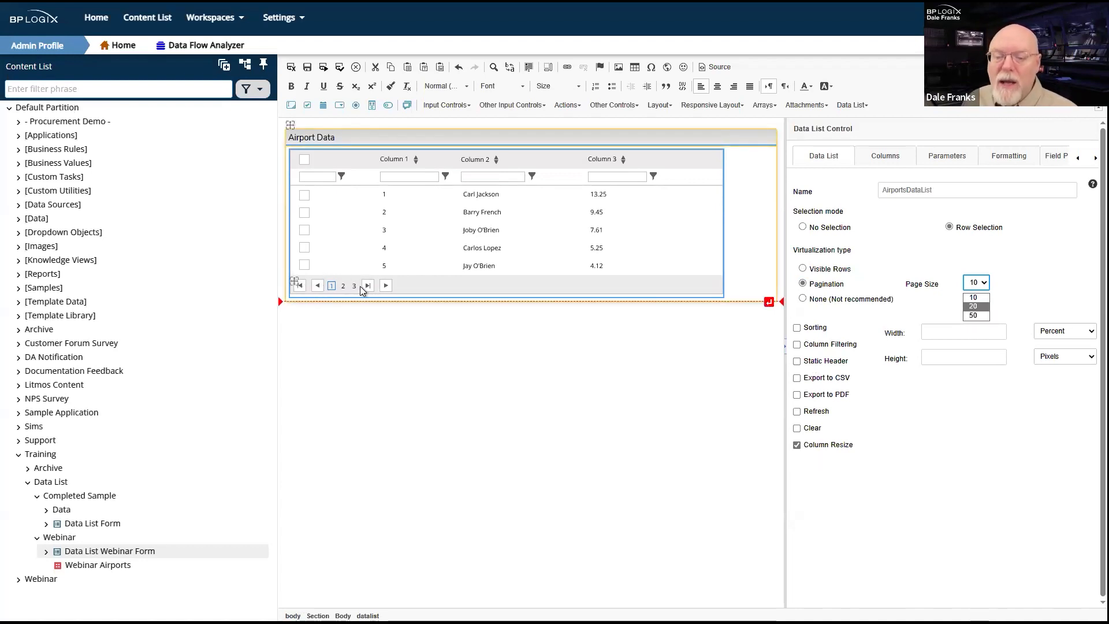
click(974, 306)
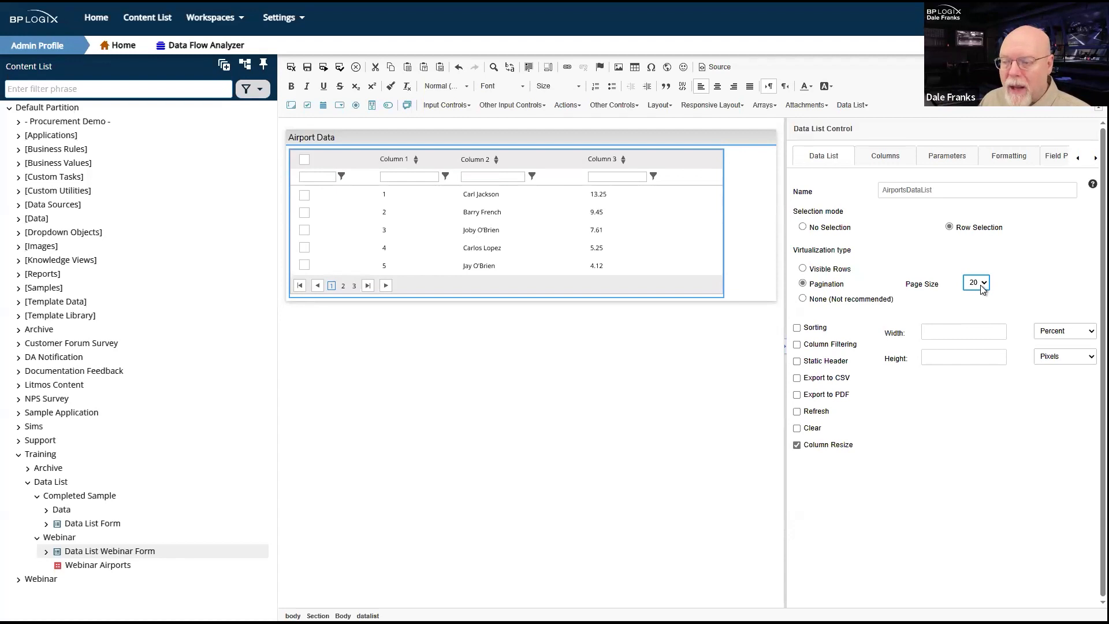
Try the Visible Rows and Pagination virtualization types for the data list, and set it to None (Not recommended).
click(806, 270)
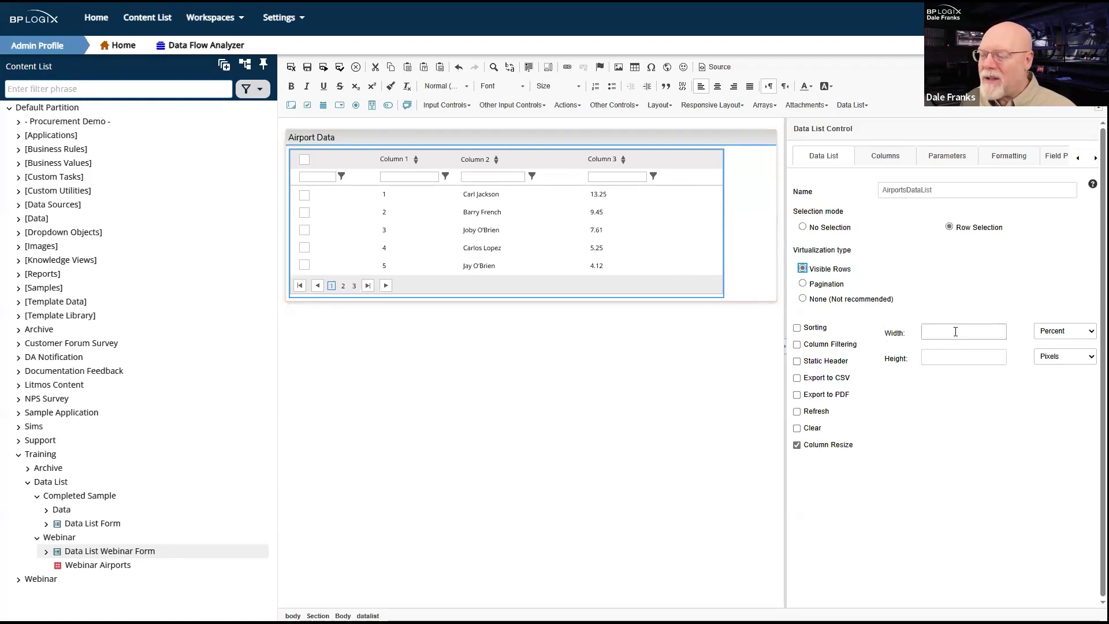
click(943, 356)
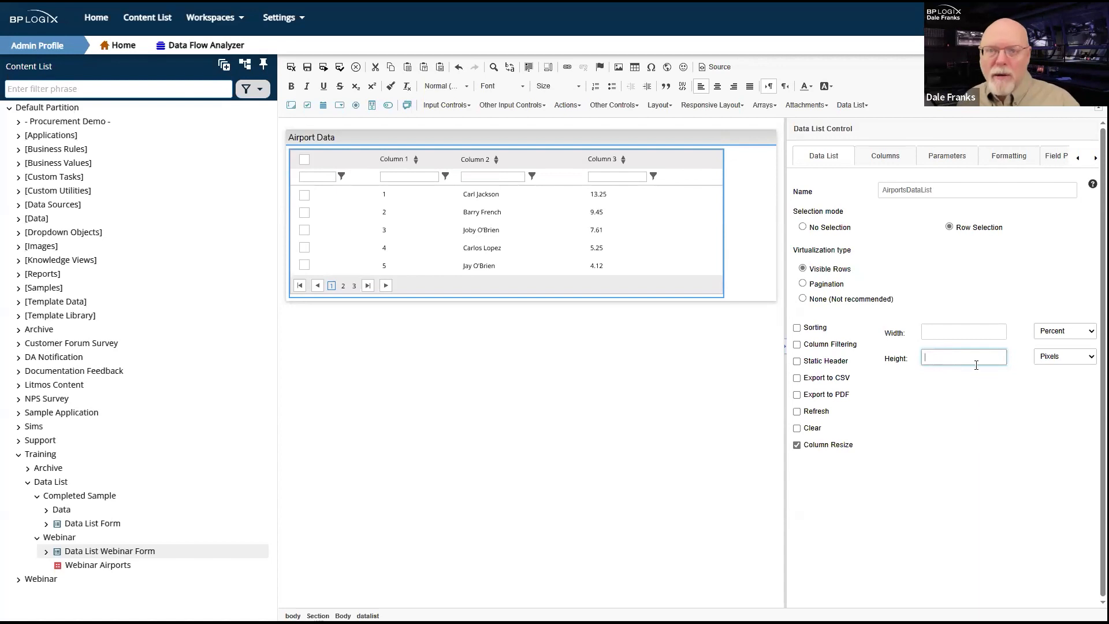
click(802, 283)
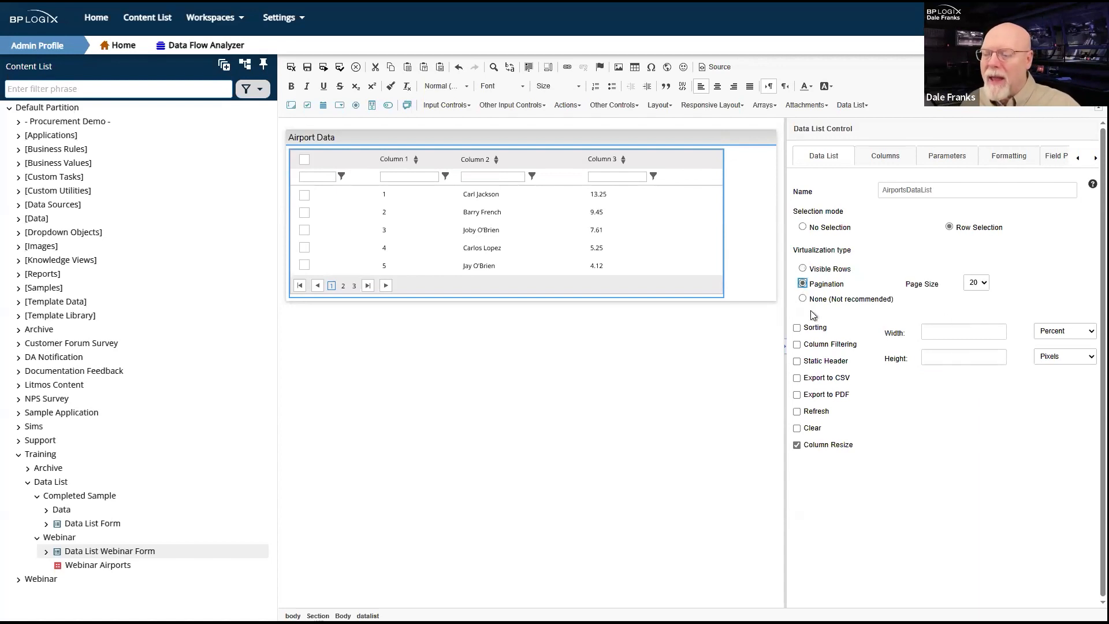
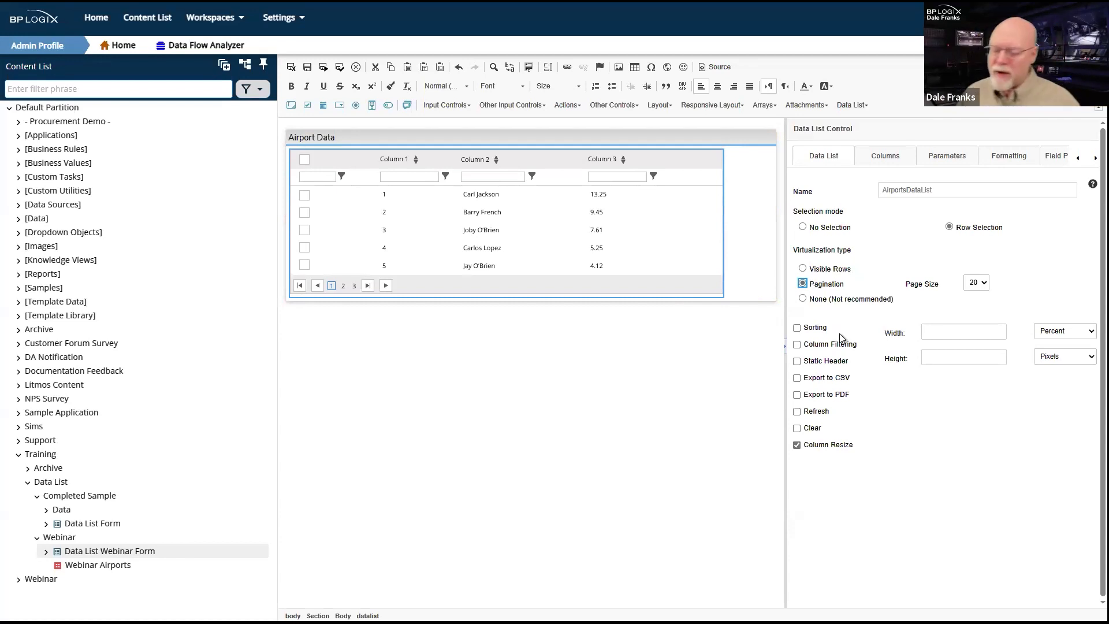
click(802, 299)
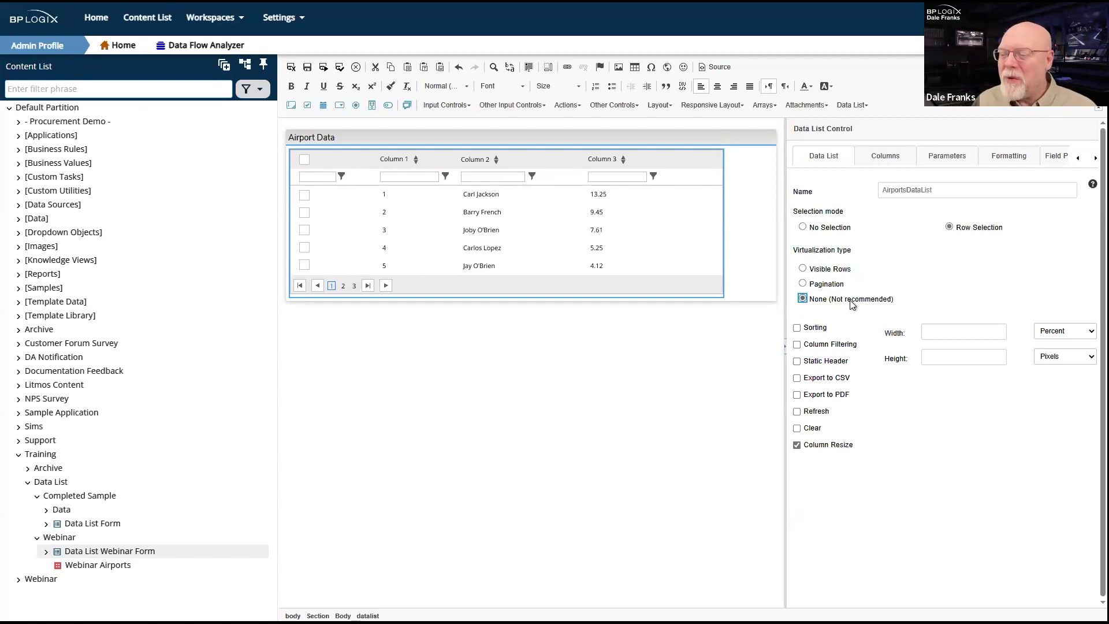
Set the data list's virtualization type back to Pagination with a page size of 20.
drag(902, 300, 835, 305)
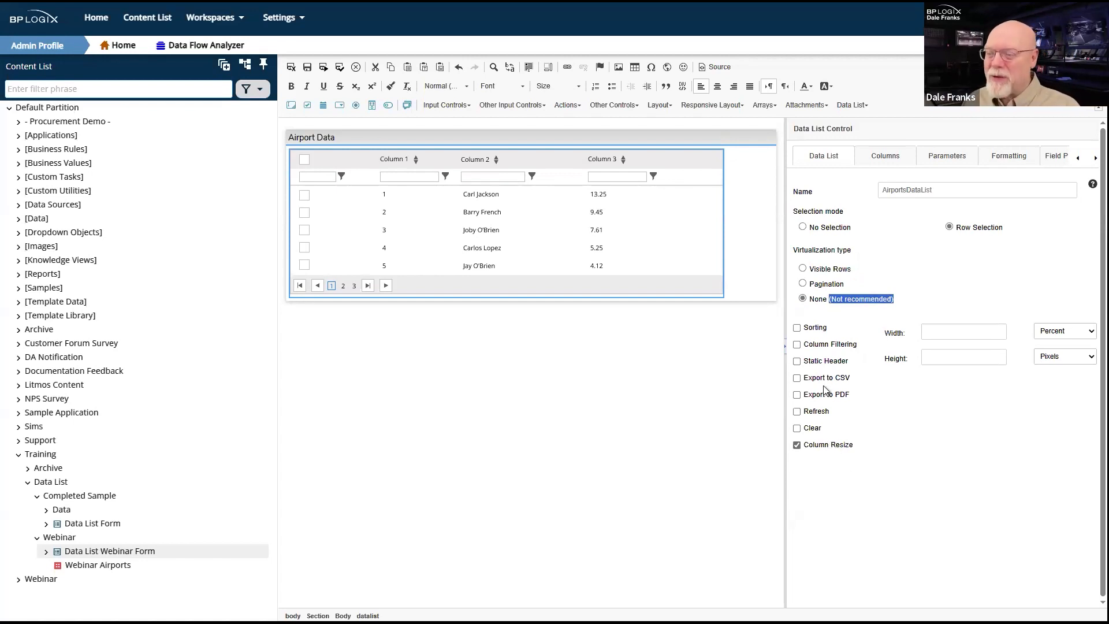
click(803, 283)
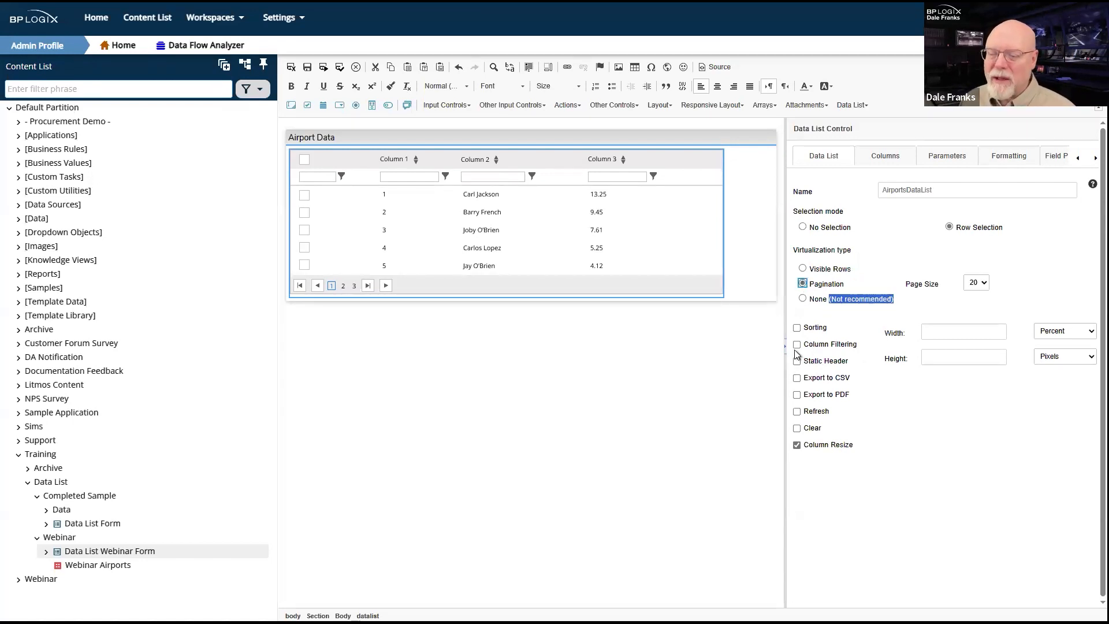
click(920, 302)
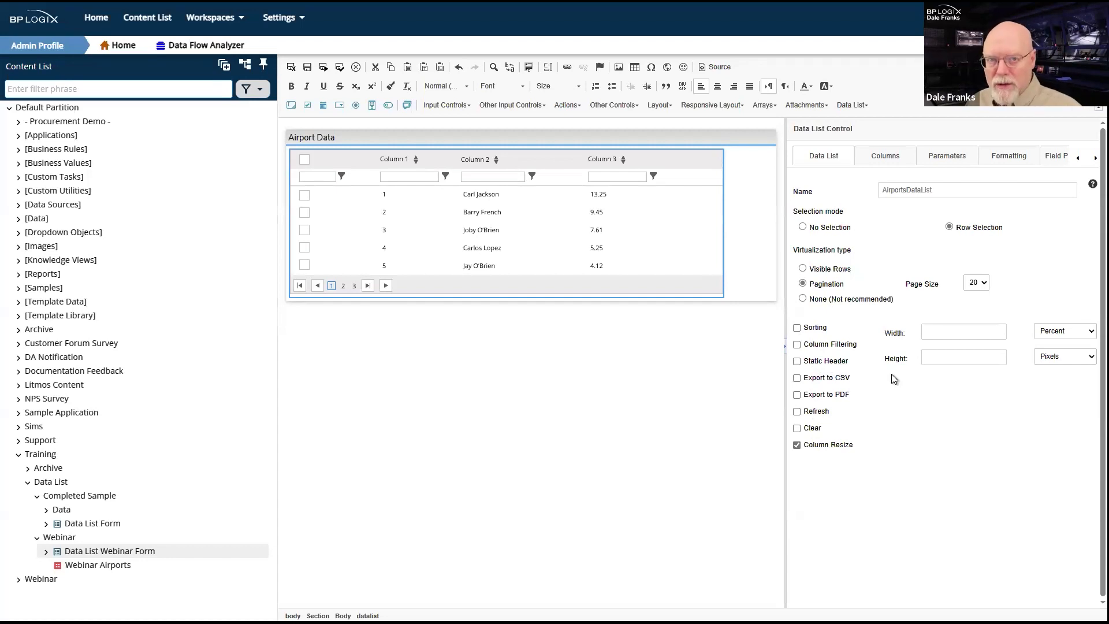
Set the data list's width to 100 percent and its height to 600 pixels.
click(970, 331)
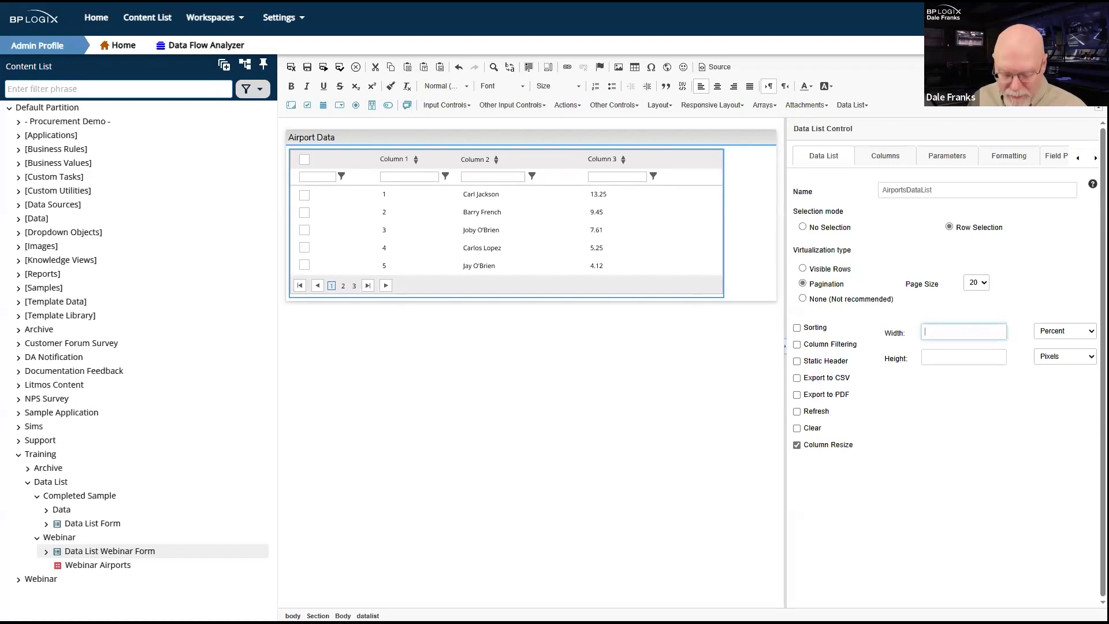
text(100)
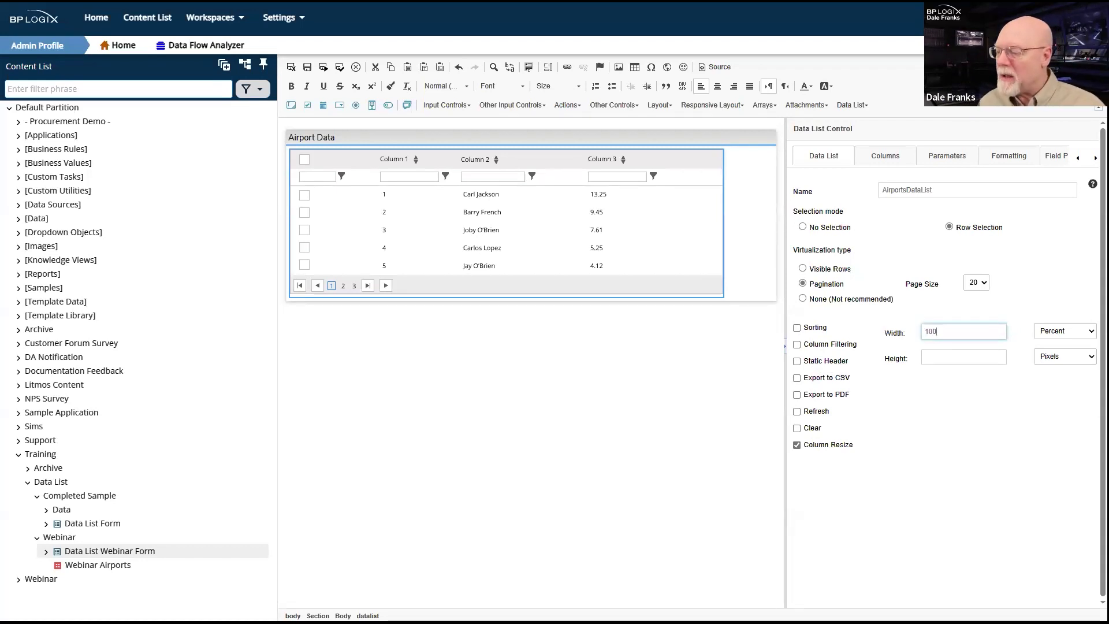
click(965, 355)
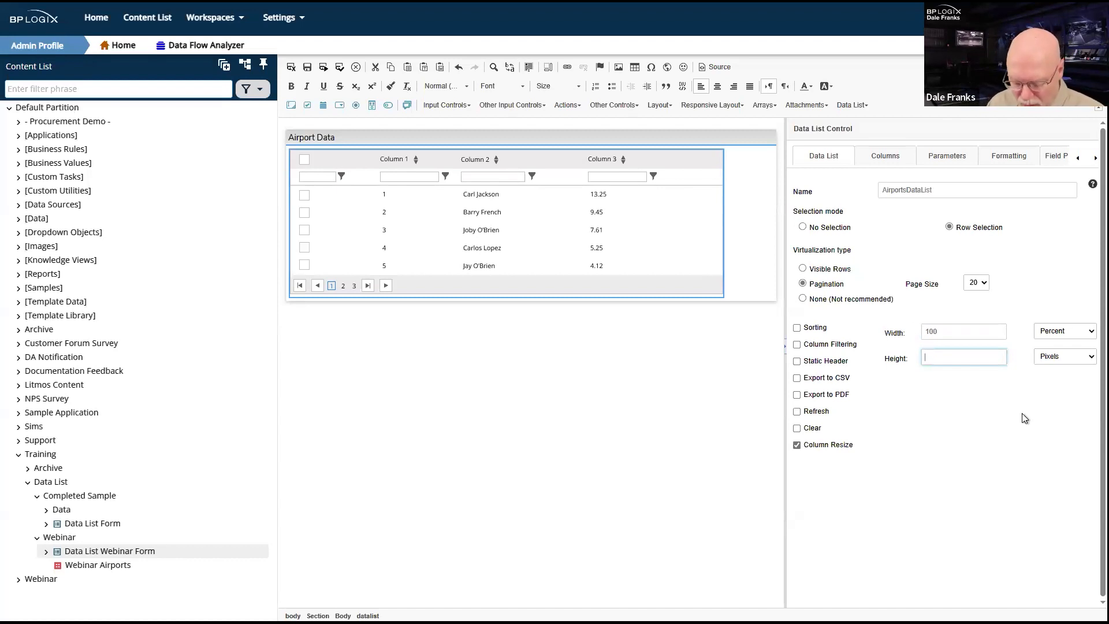
text(600)
click(978, 420)
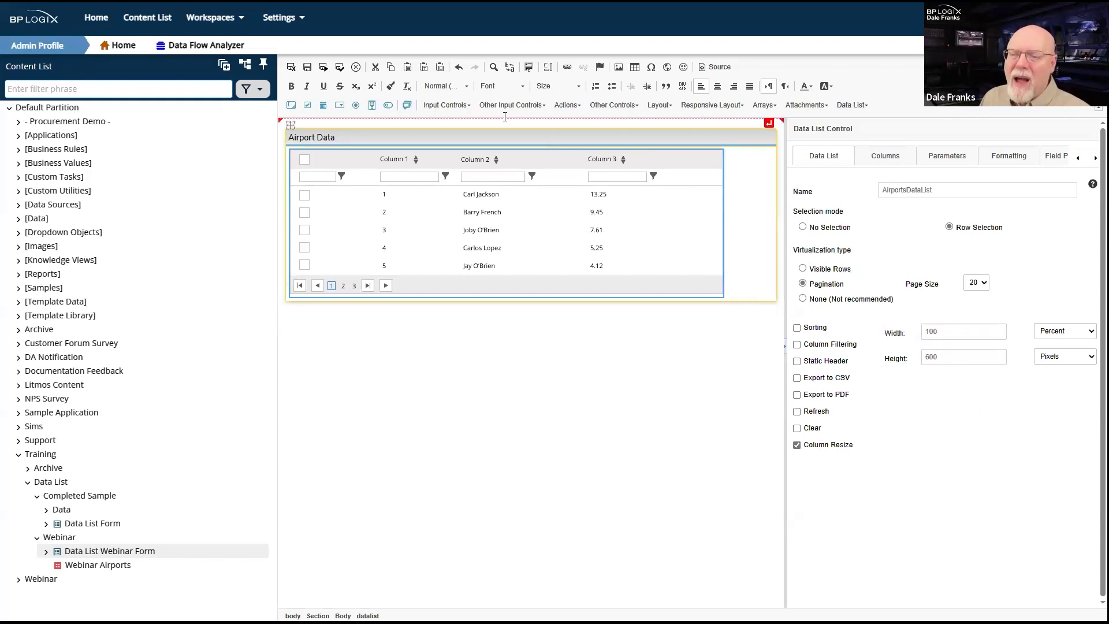
Run the form to check the Airport Data section, collapse and expand that section, and close the preview window.
click(323, 68)
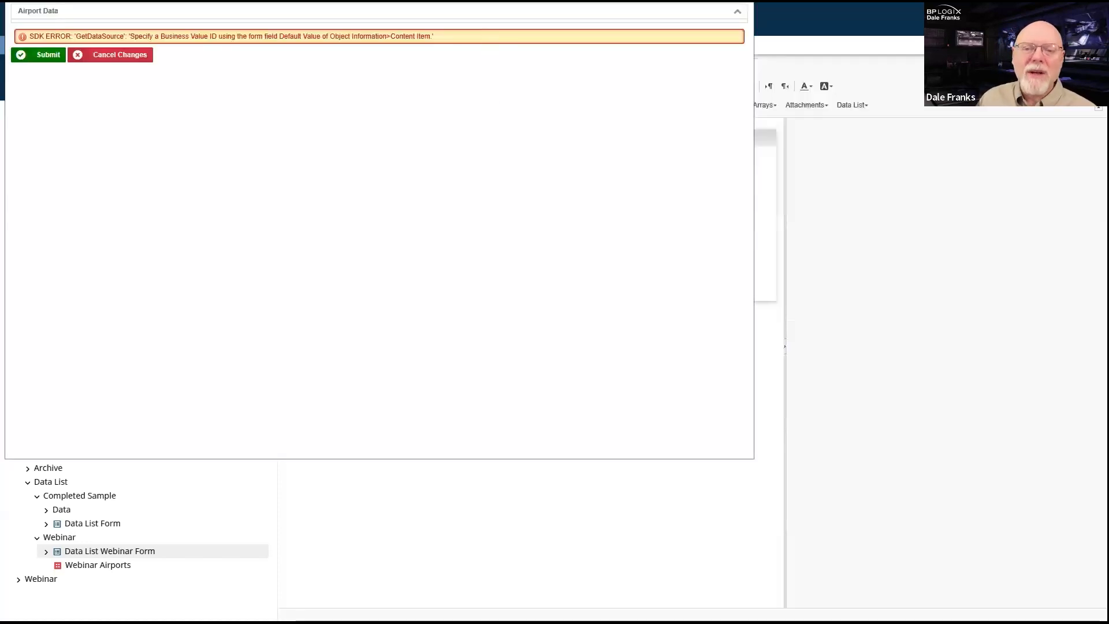
drag(191, 116, 286, 116)
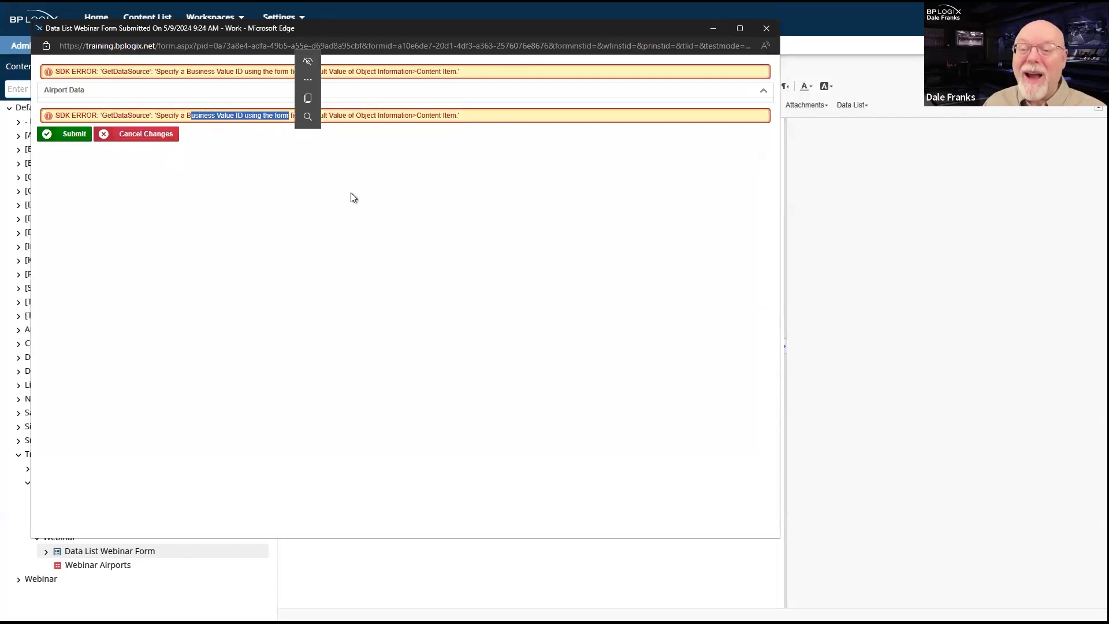
click(357, 253)
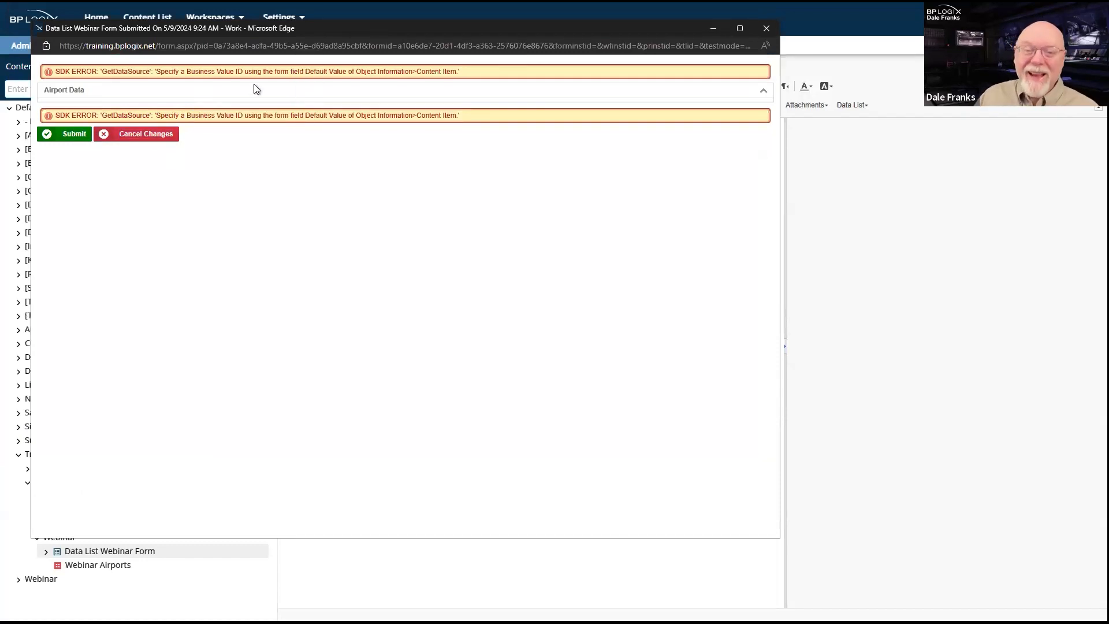
click(762, 91)
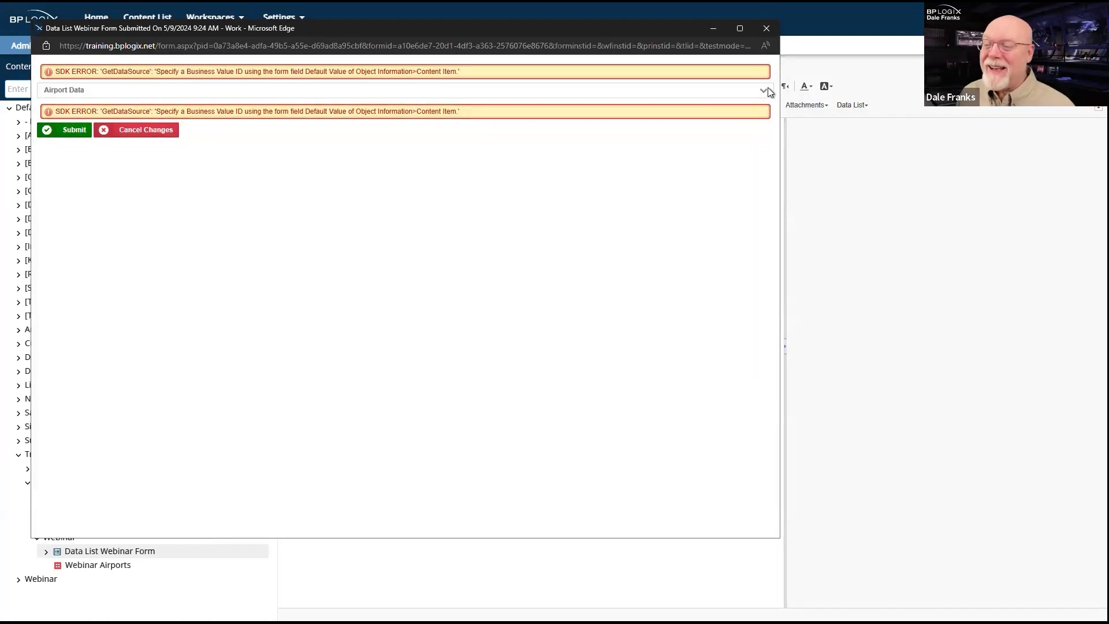
click(763, 91)
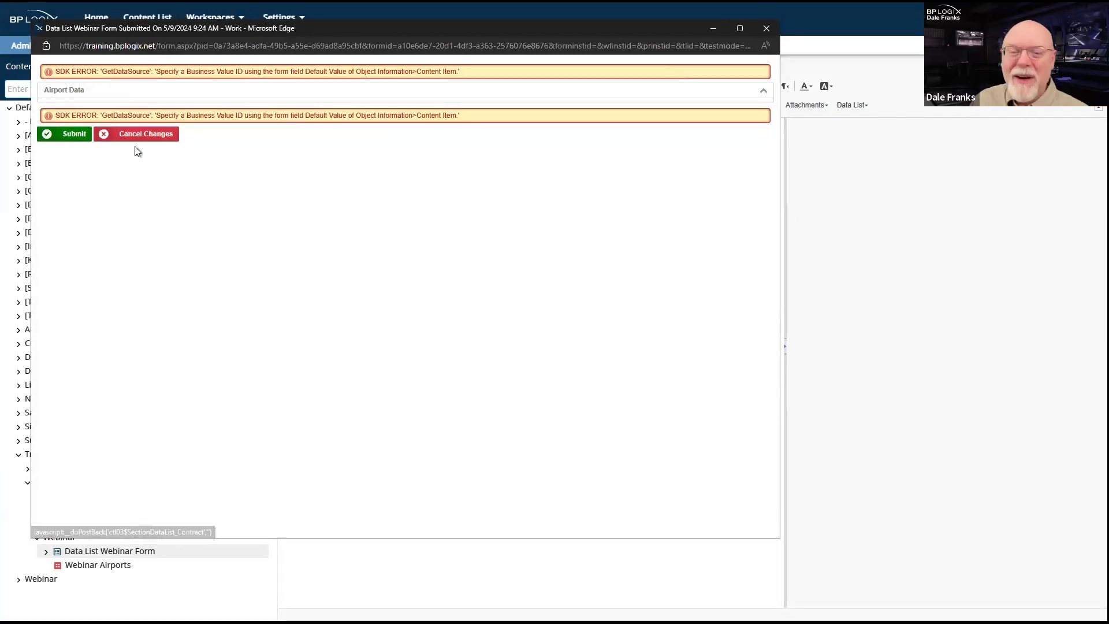
click(767, 28)
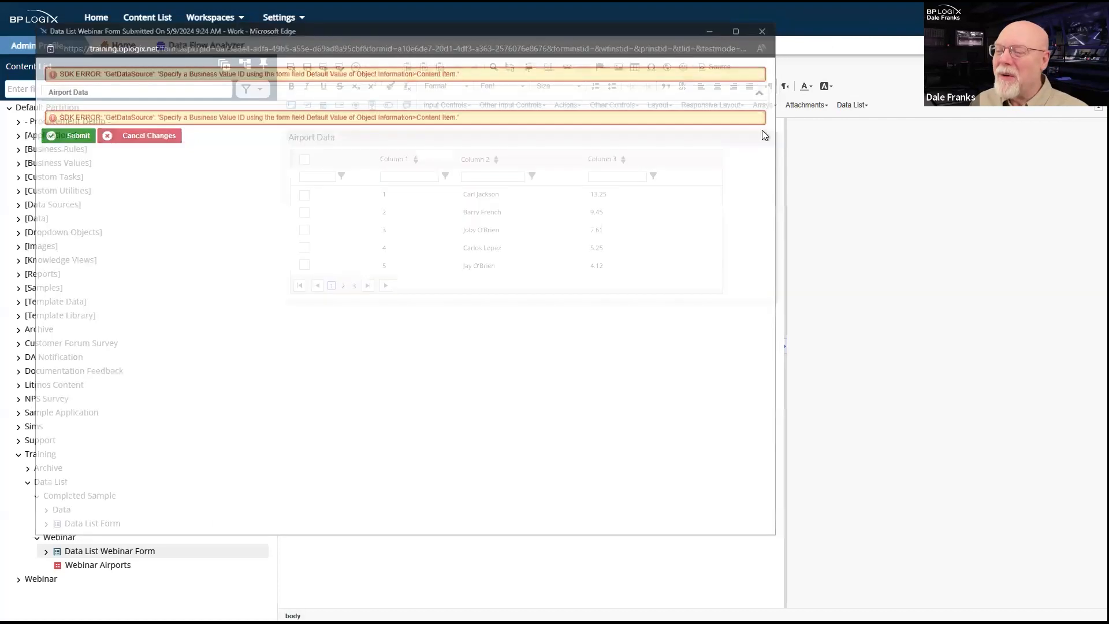
Set the default value type of the AirportsDataList control to the Content Item option under Object Information.
click(585, 198)
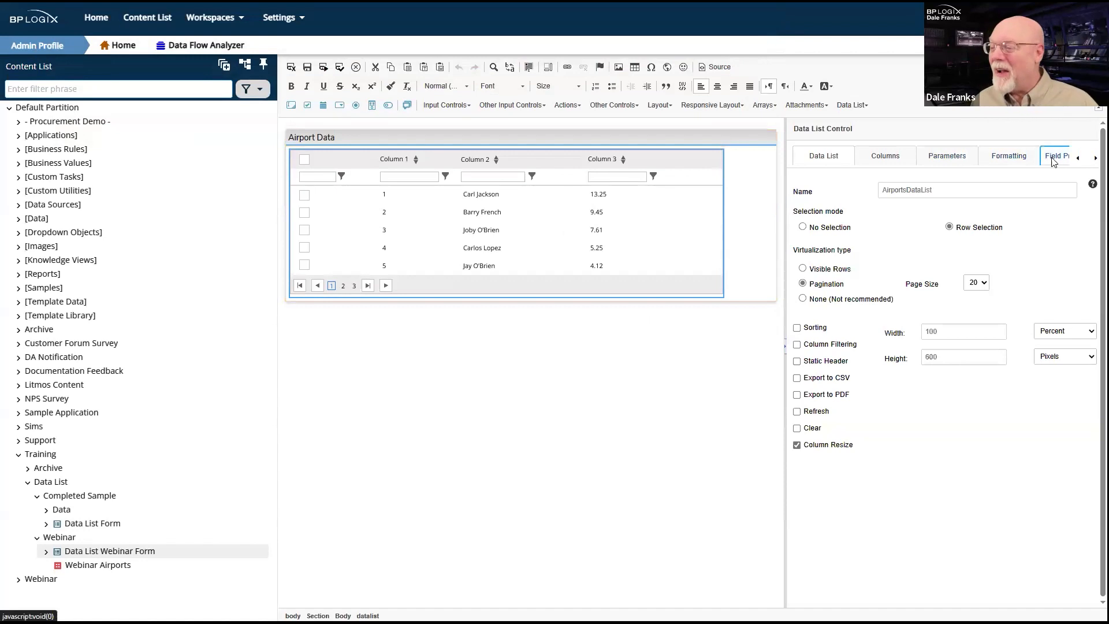
click(1052, 160)
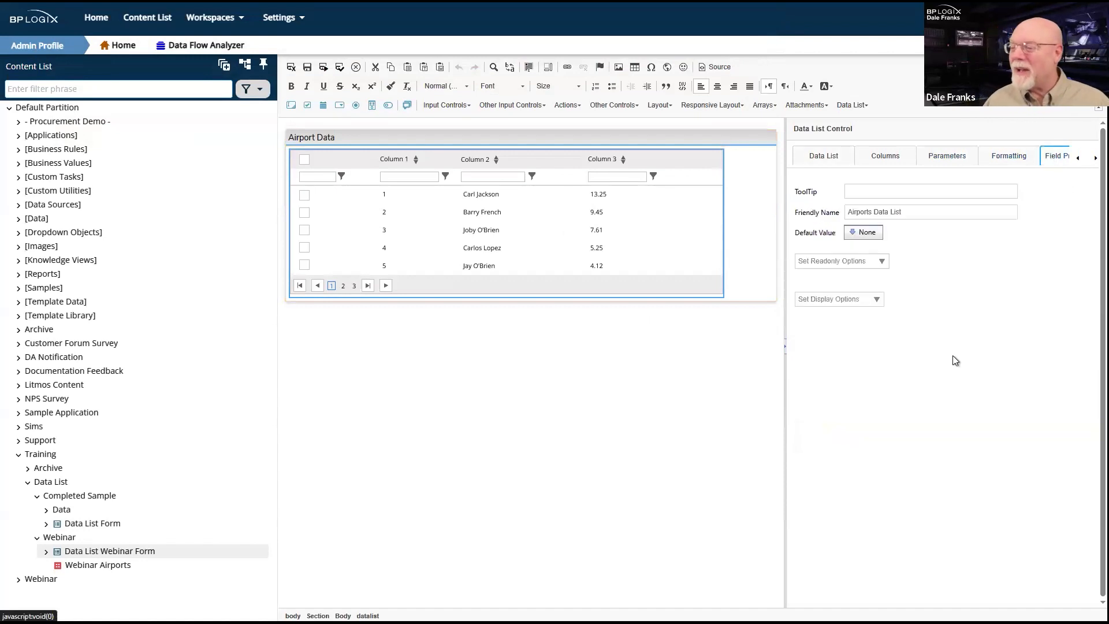
click(866, 233)
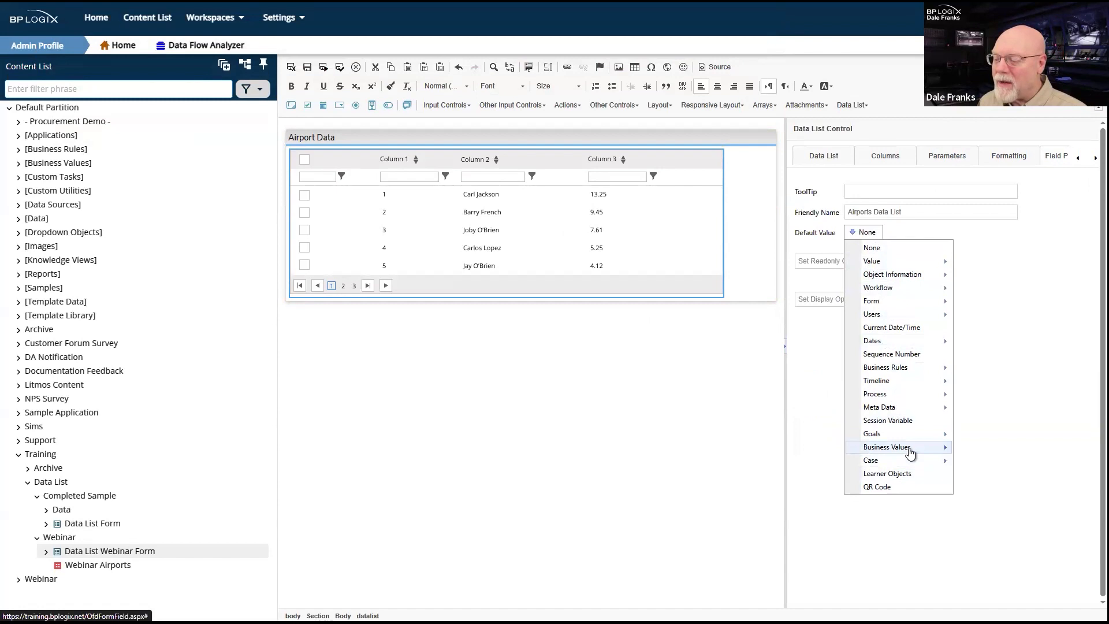
mouse_move(920, 275)
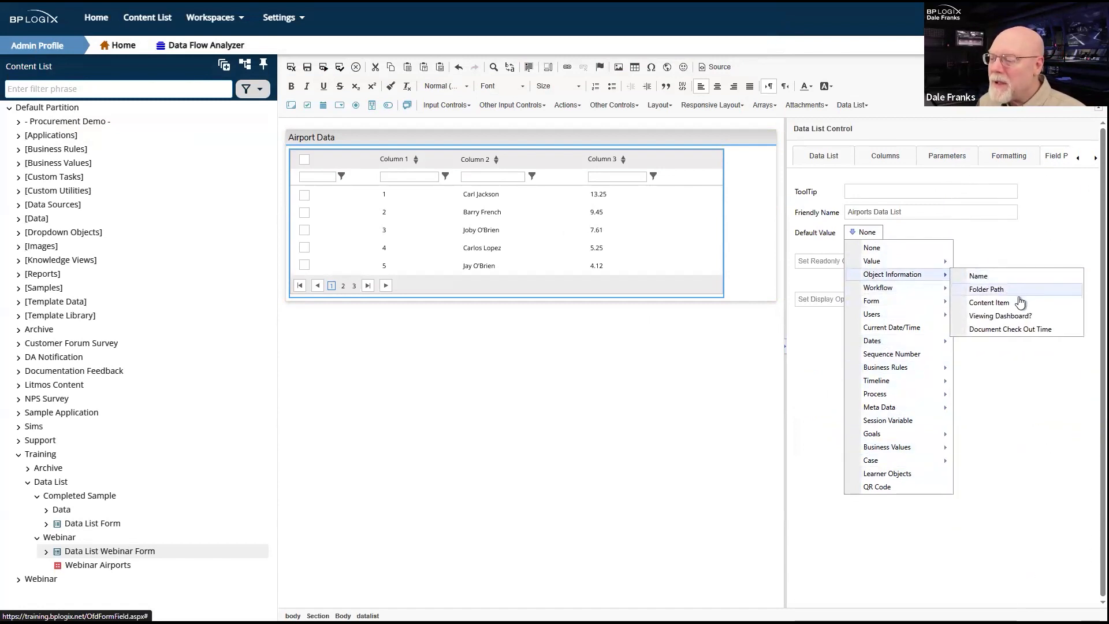
click(1020, 302)
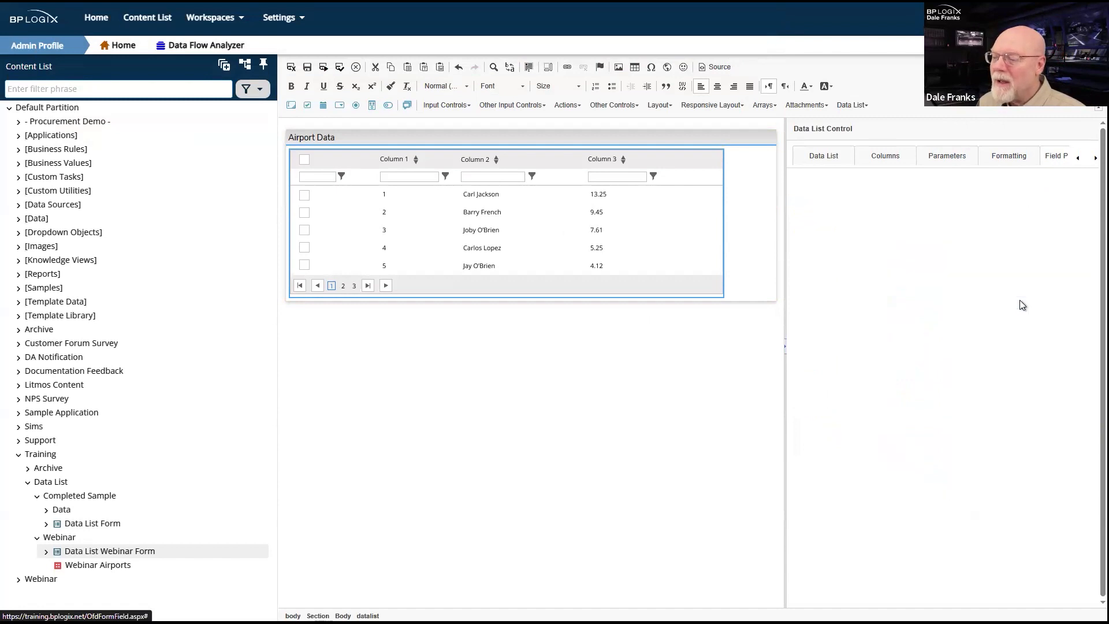
Choose Webinar Airports from the Training > Data List > Webinar folder as the default value's content item.
click(1019, 252)
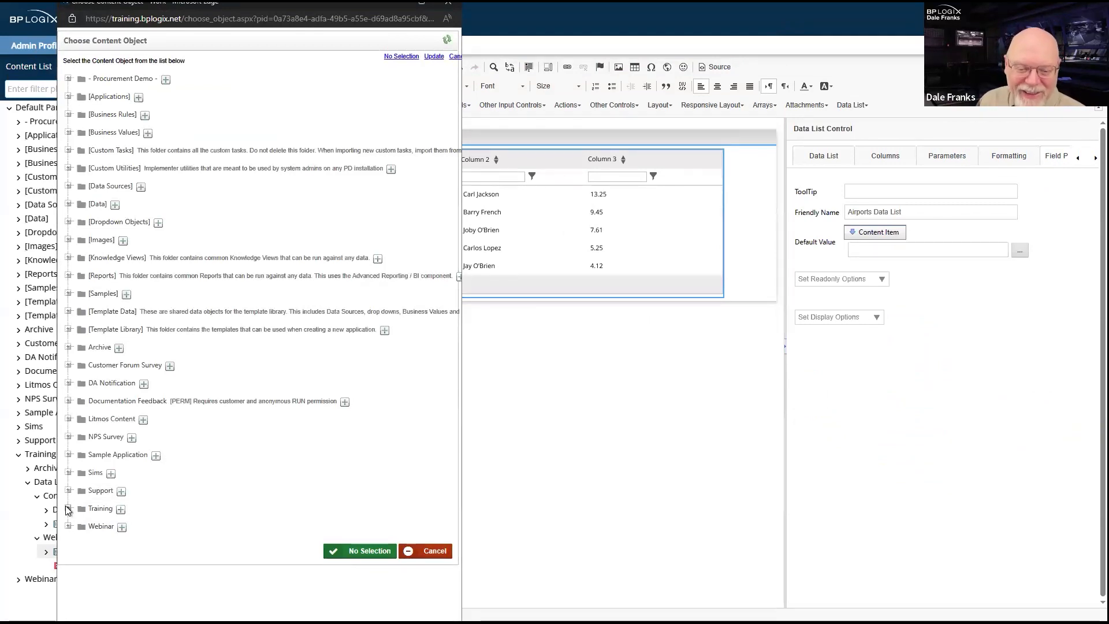
click(68, 509)
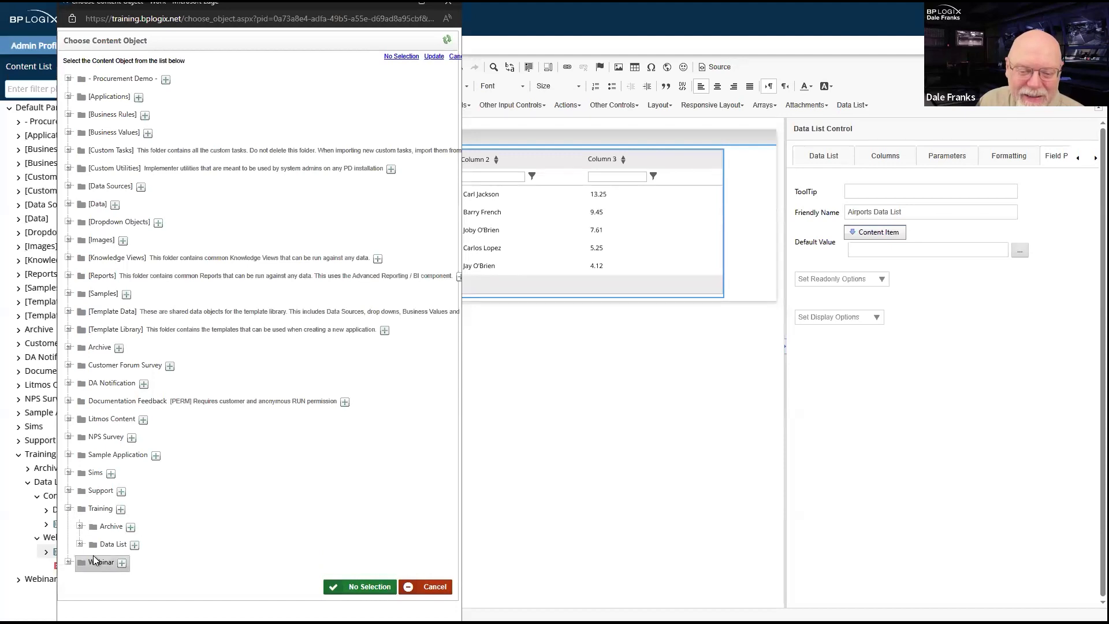
click(80, 544)
click(91, 580)
scroll(104, 602, down, 1)
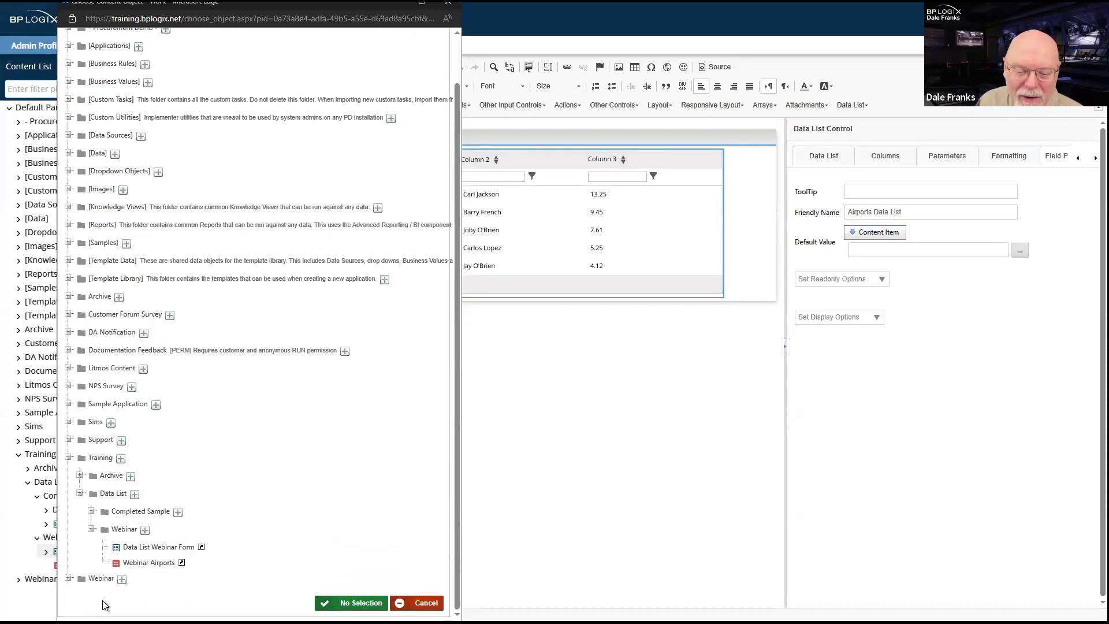
click(154, 562)
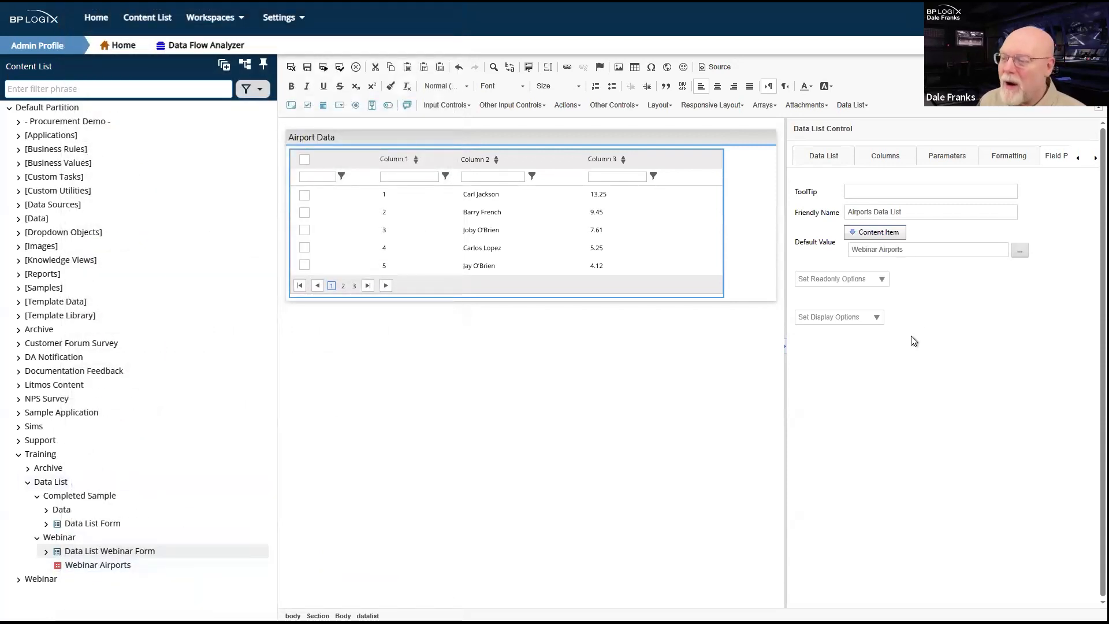
Save and run the form, examine the data list's airport rows and column headings, and close the preview window.
click(307, 67)
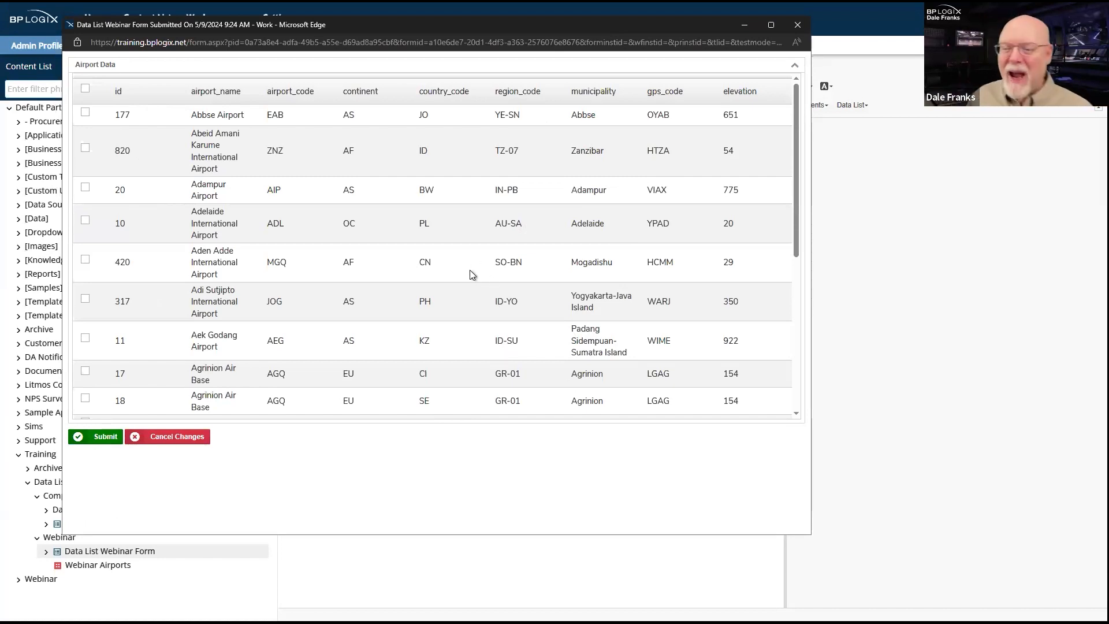
scroll(470, 269, down, 5)
scroll(469, 269, up, 5)
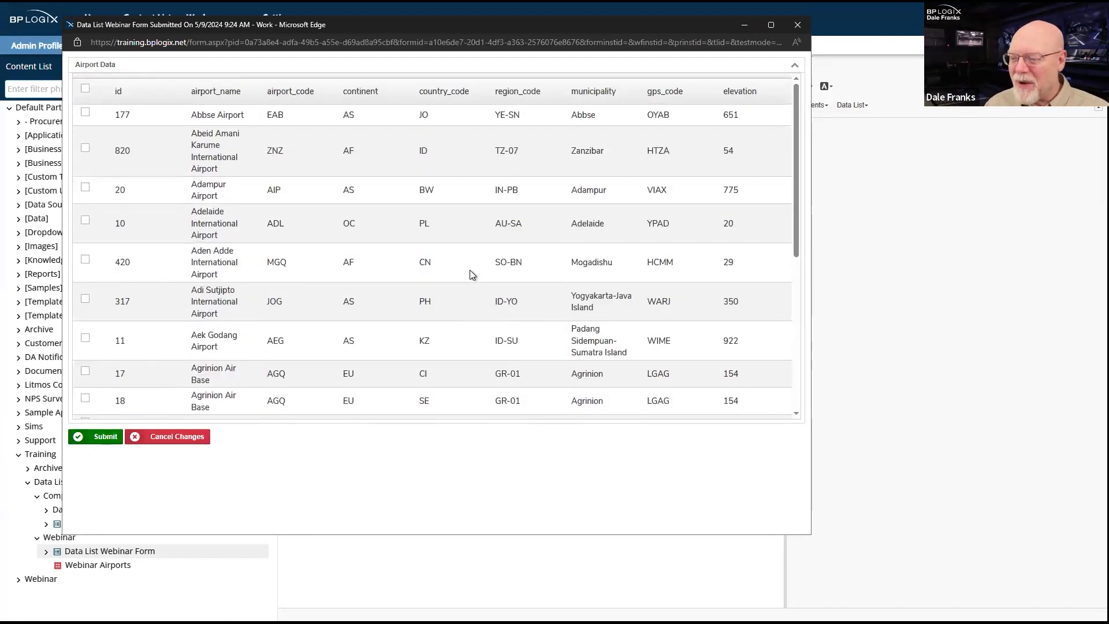
scroll(469, 270, down, 5)
scroll(470, 271, up, 5)
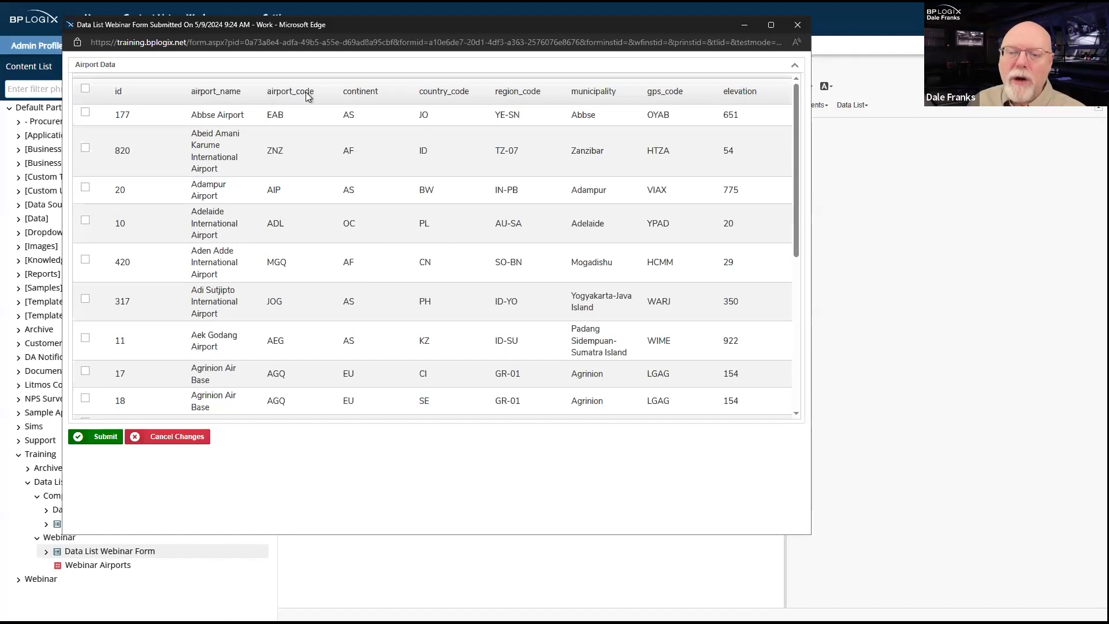
drag(103, 88, 132, 97)
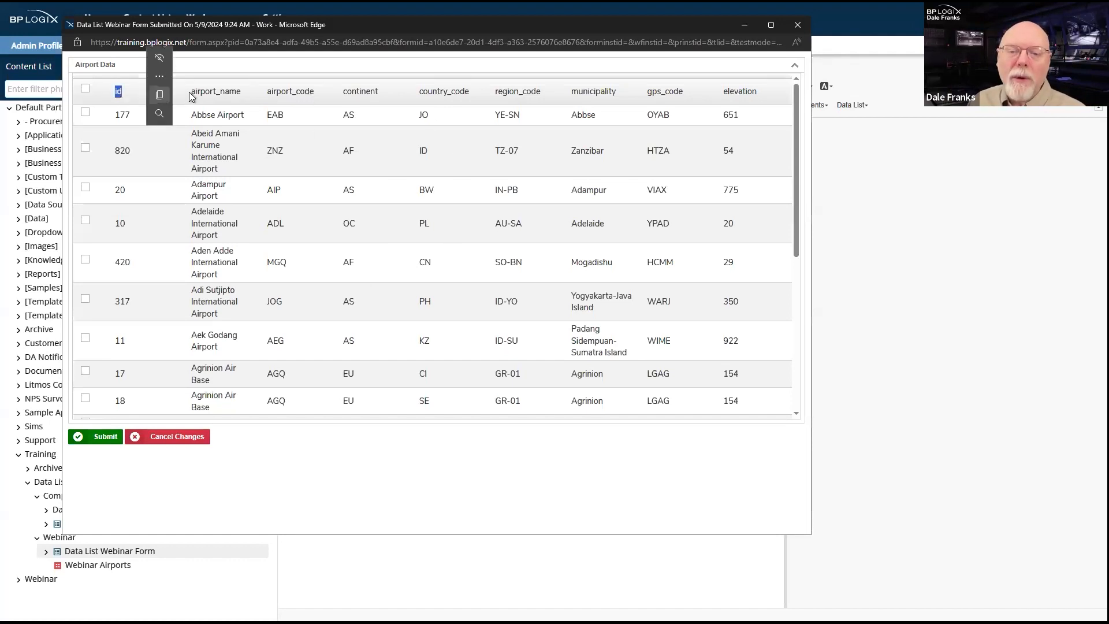
click(387, 98)
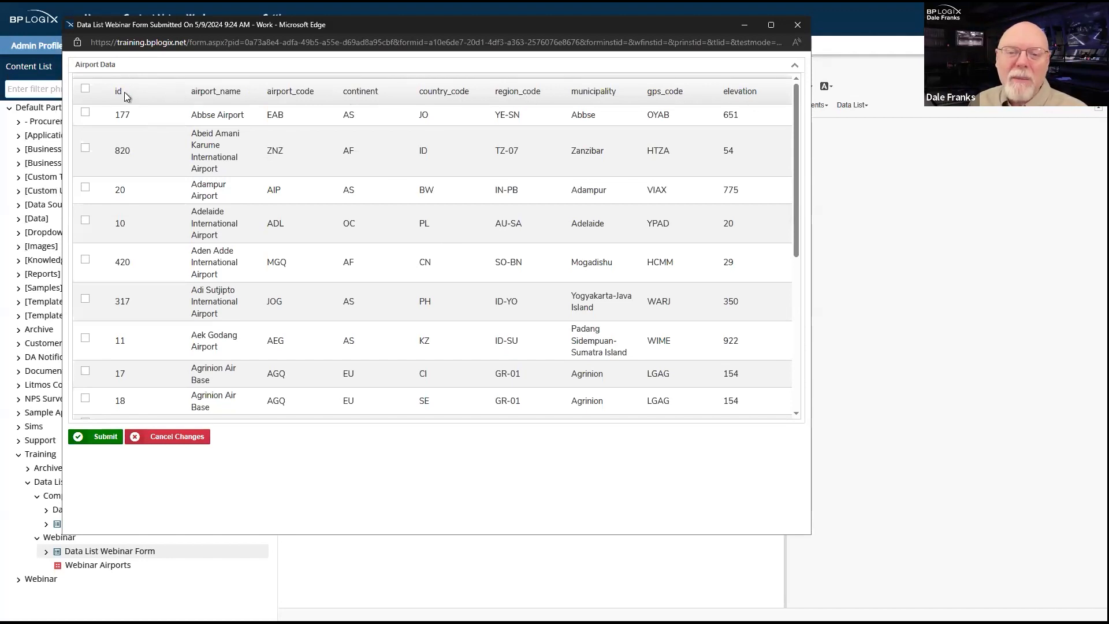
scroll(463, 99, down, 5)
scroll(462, 99, up, 5)
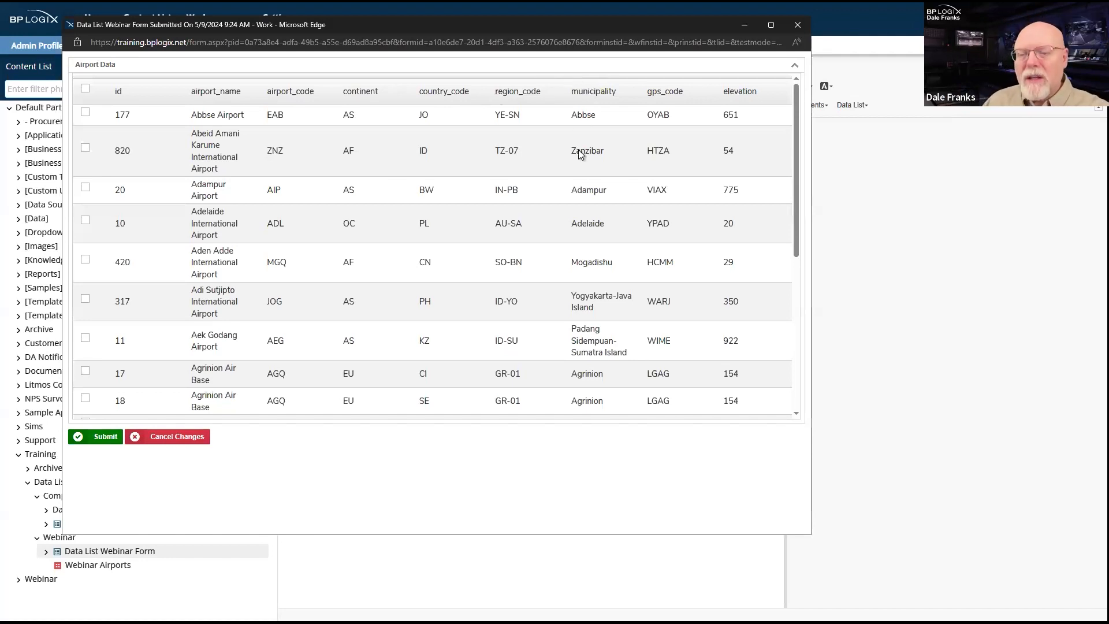
click(797, 25)
Examine the Webinar Airports fields offered under Business Values > Data List Webinar for the data list's default value.
click(695, 168)
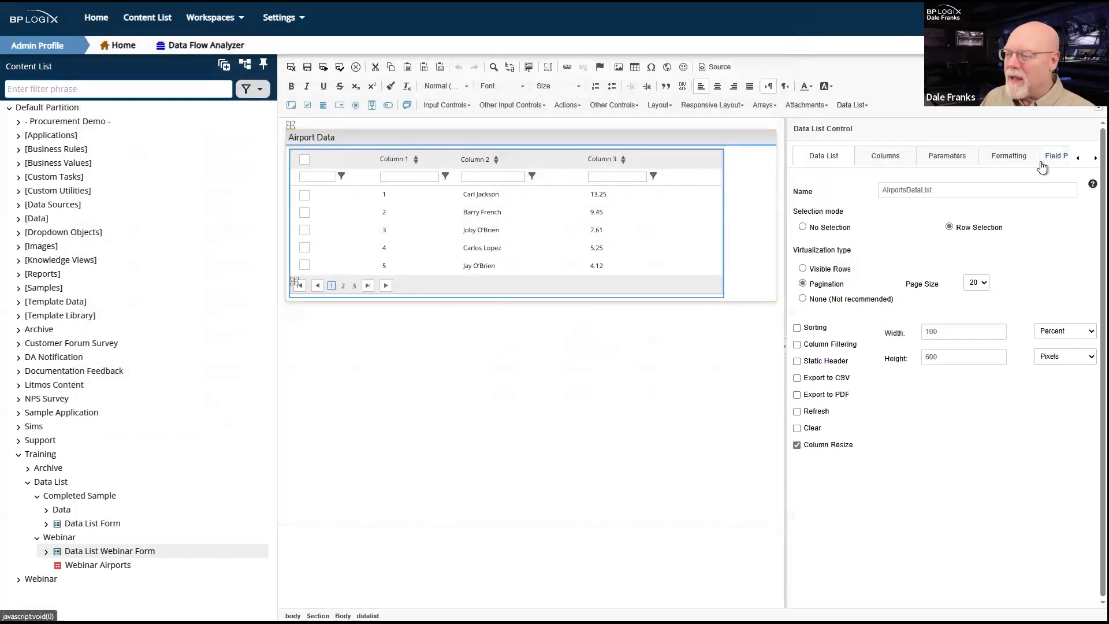
click(1057, 156)
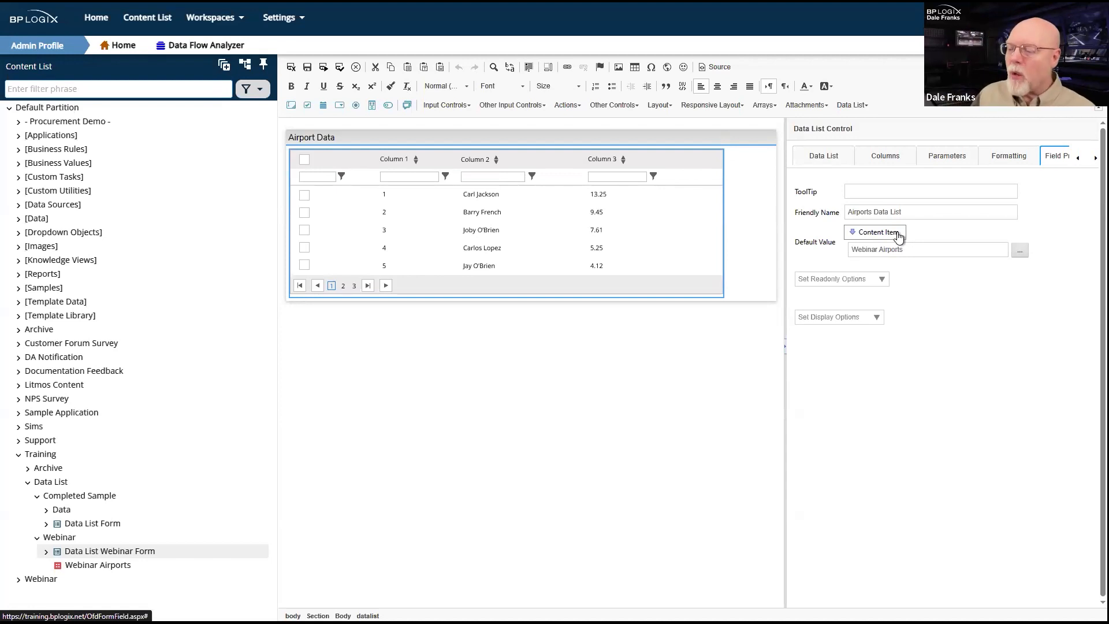
click(899, 237)
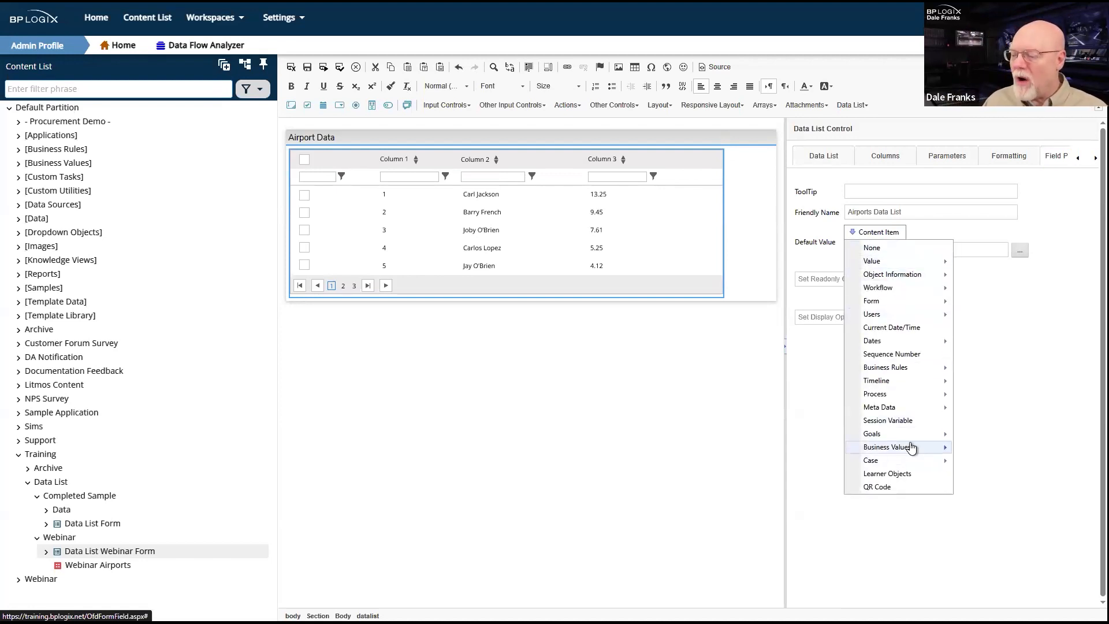
mouse_move(910, 448)
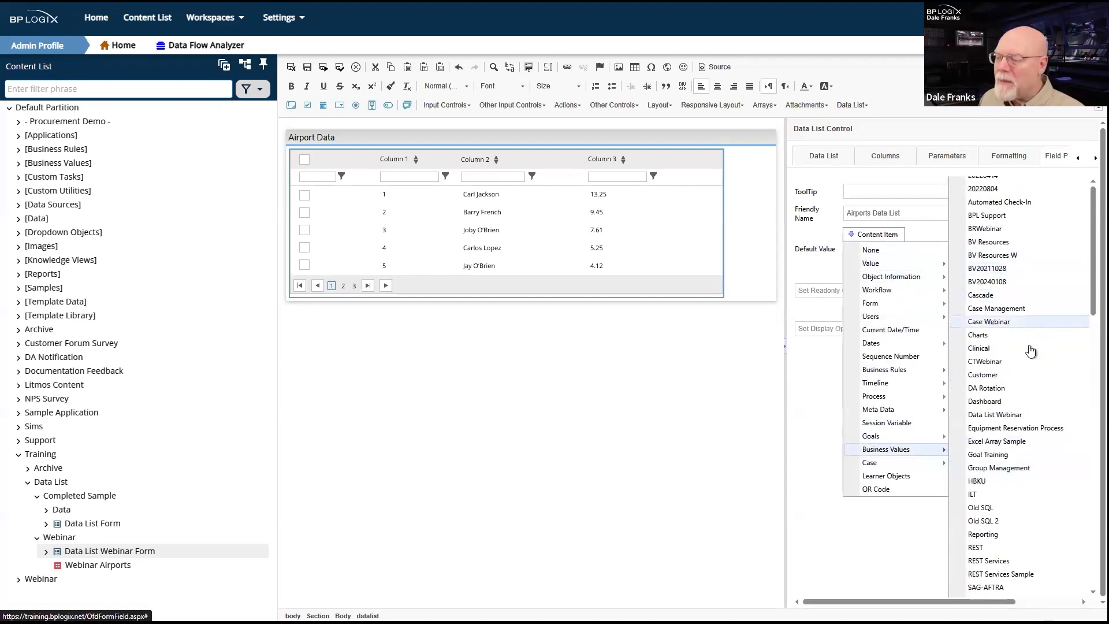
mouse_move(1018, 334)
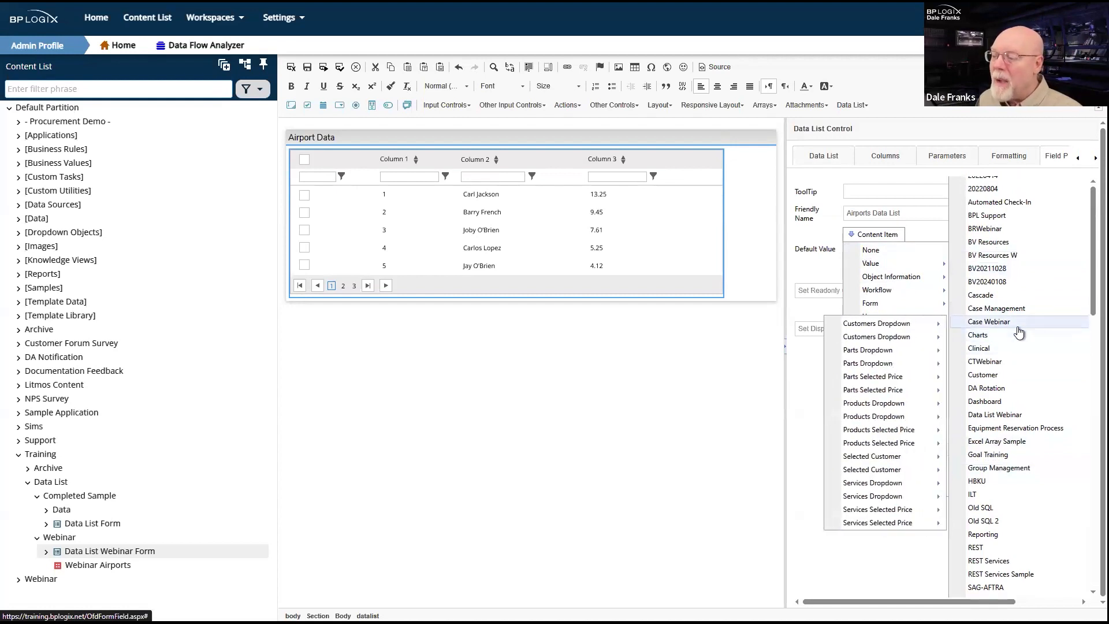
mouse_move(1015, 420)
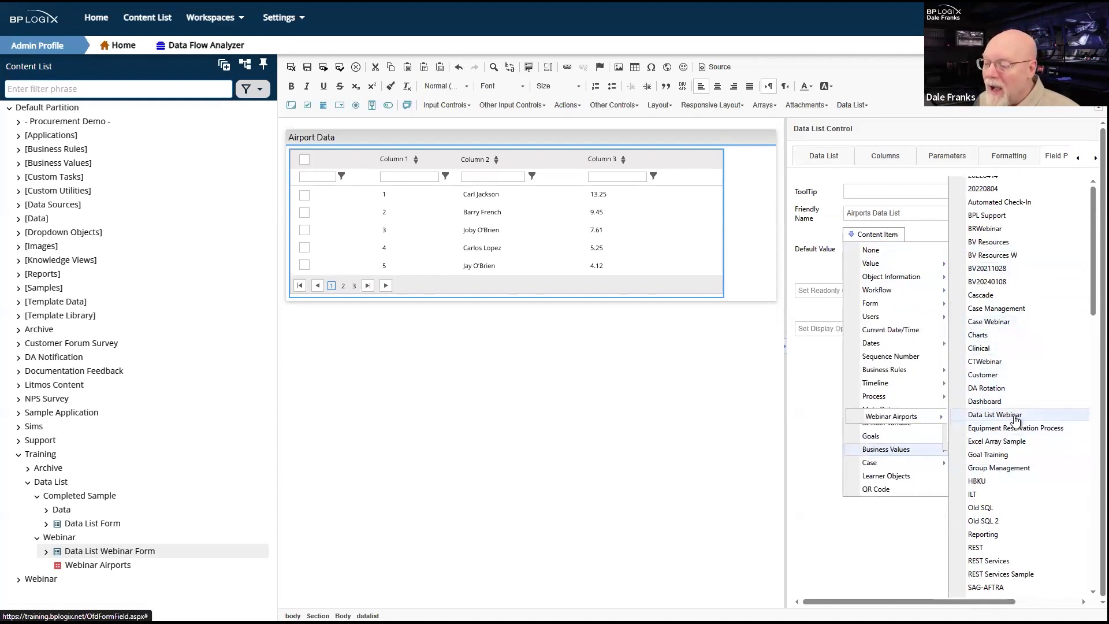
mouse_move(917, 421)
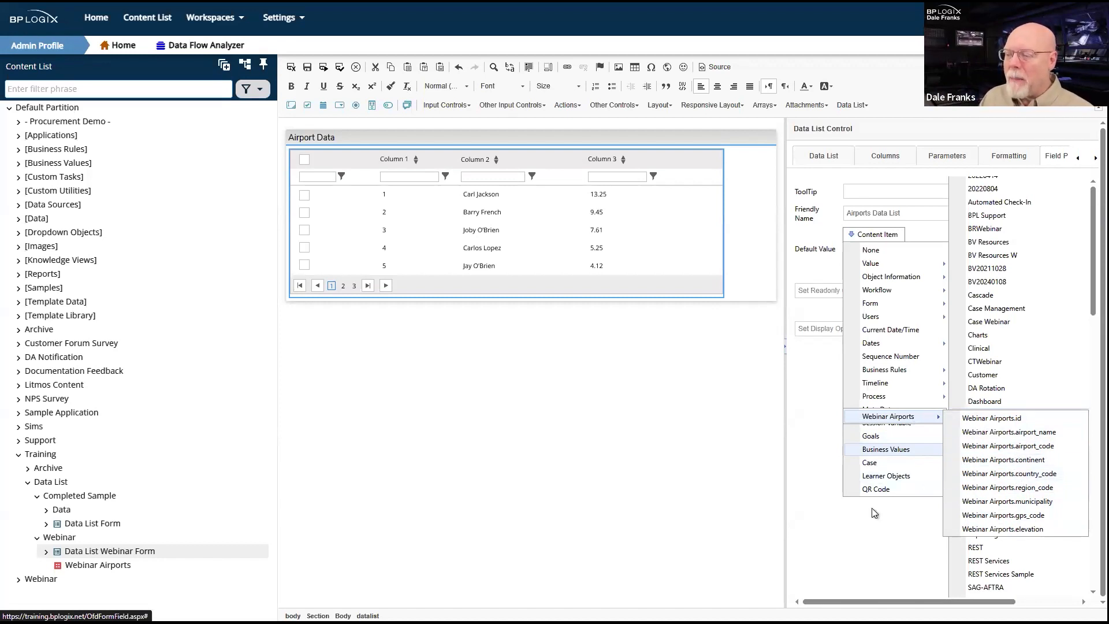
Reselect Content Item under Object Information as the default value type and choose Webinar Airports from the Training > Data List > Webinar folder.
click(1017, 473)
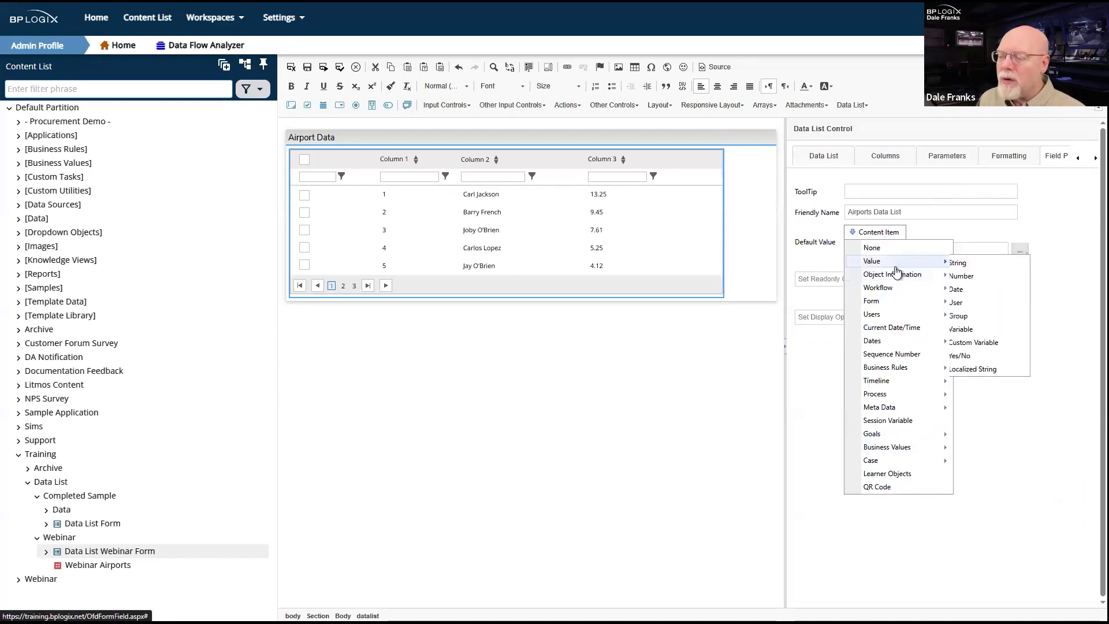
mouse_move(895, 276)
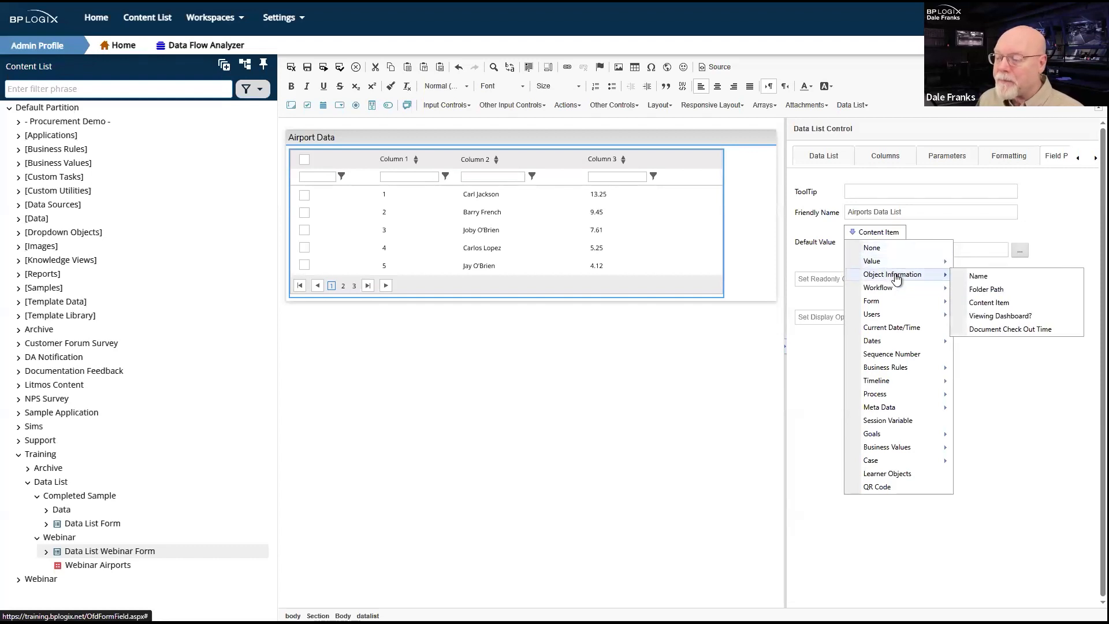
click(1014, 313)
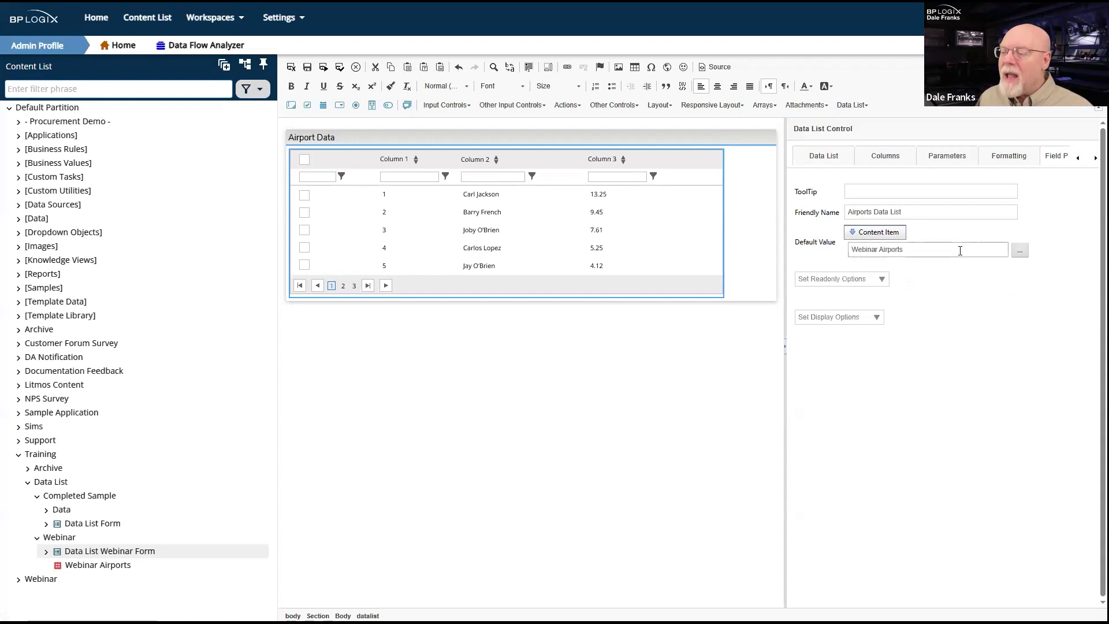
click(930, 251)
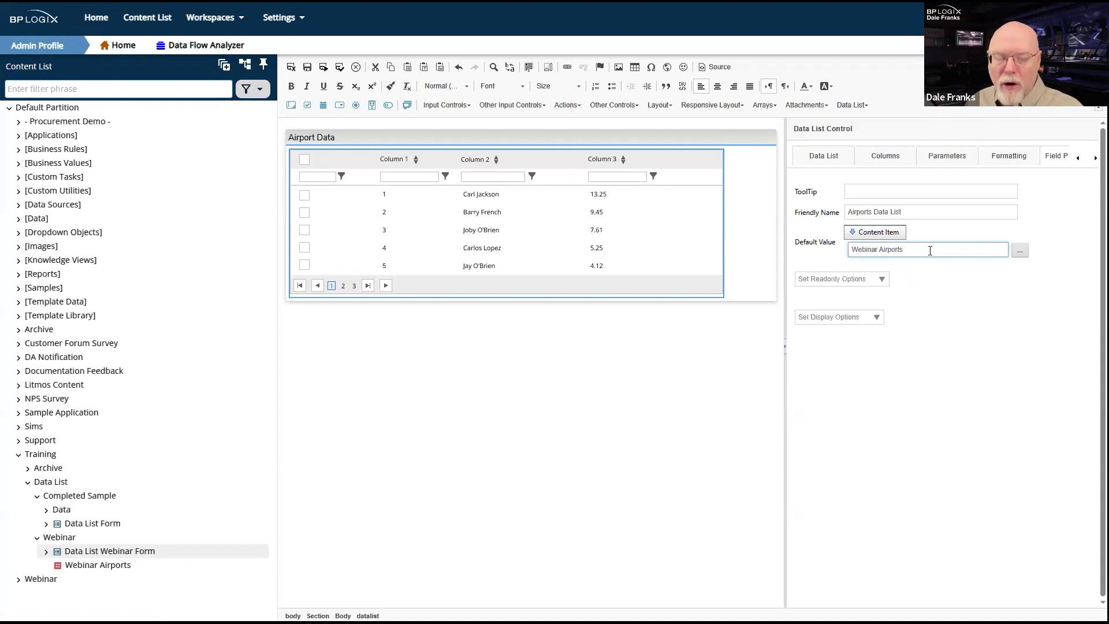
click(1019, 251)
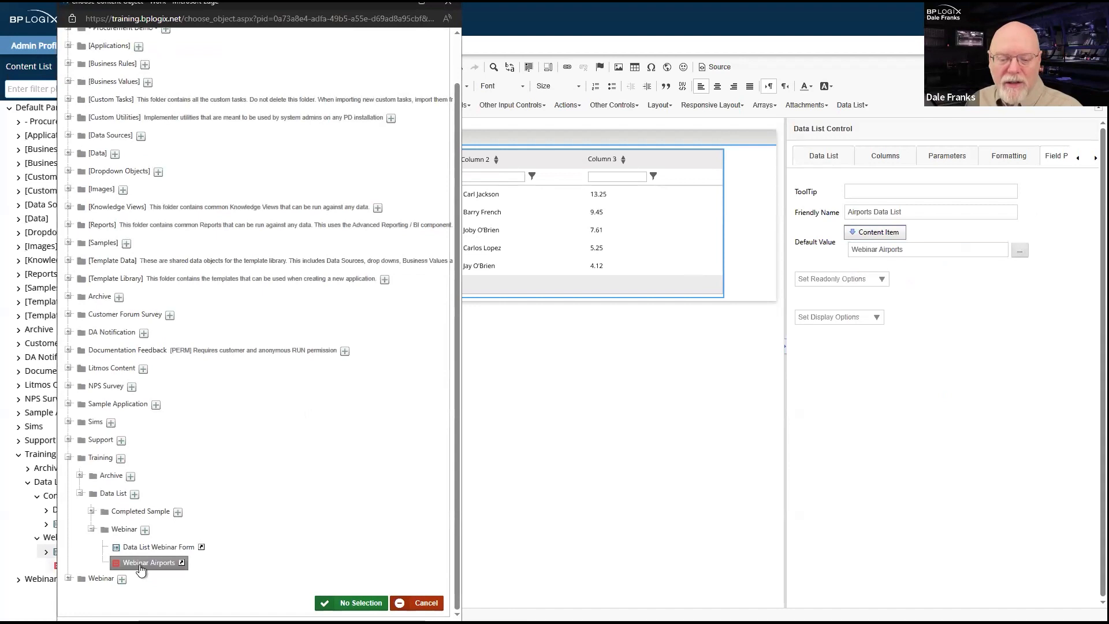
click(140, 563)
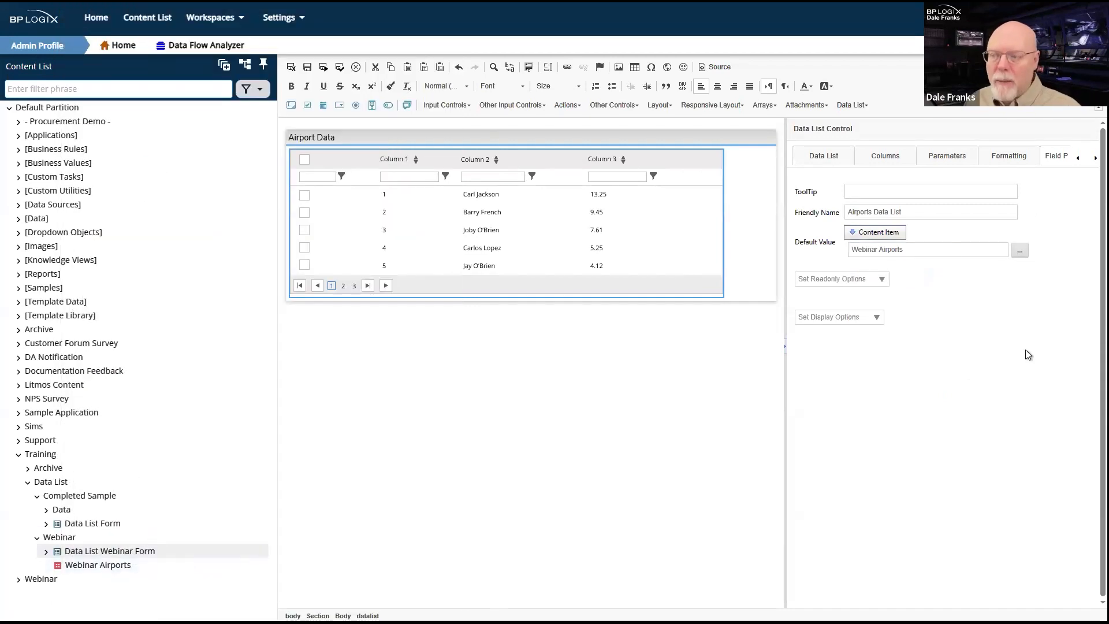
Examine the Business Values groups and array columns offered for the data list's default value, keeping the Content Item option.
click(878, 234)
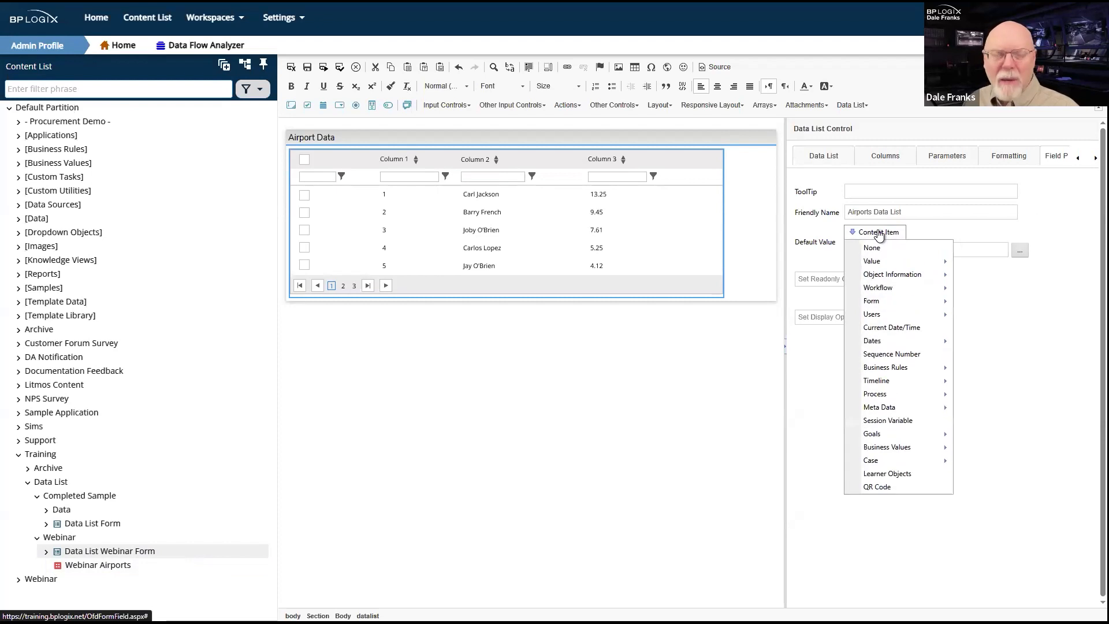
mouse_move(920, 449)
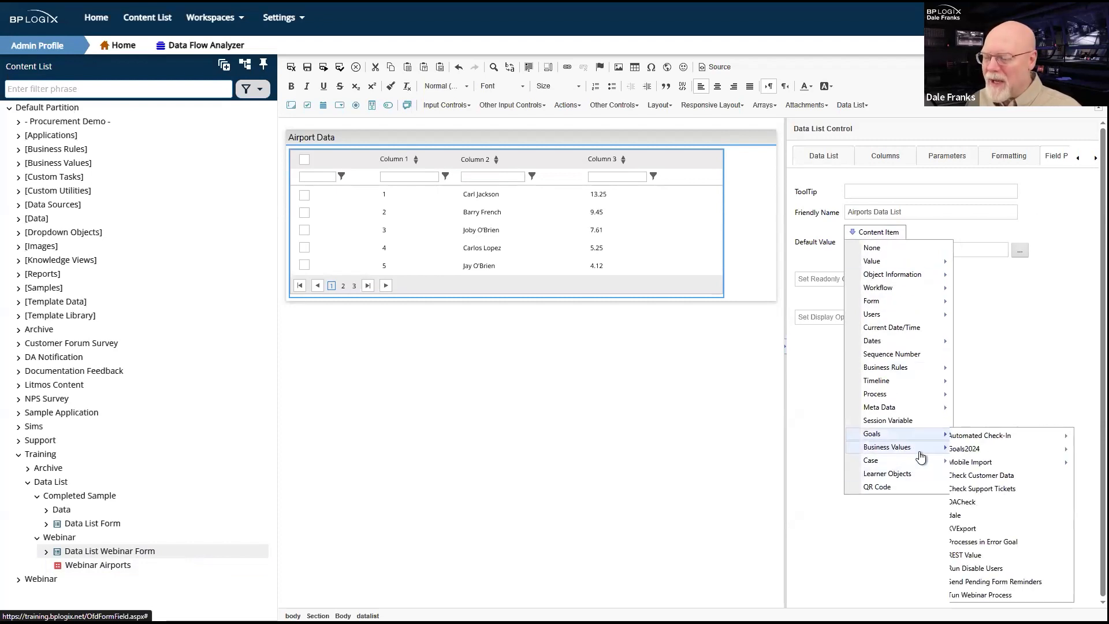
mouse_move(958, 448)
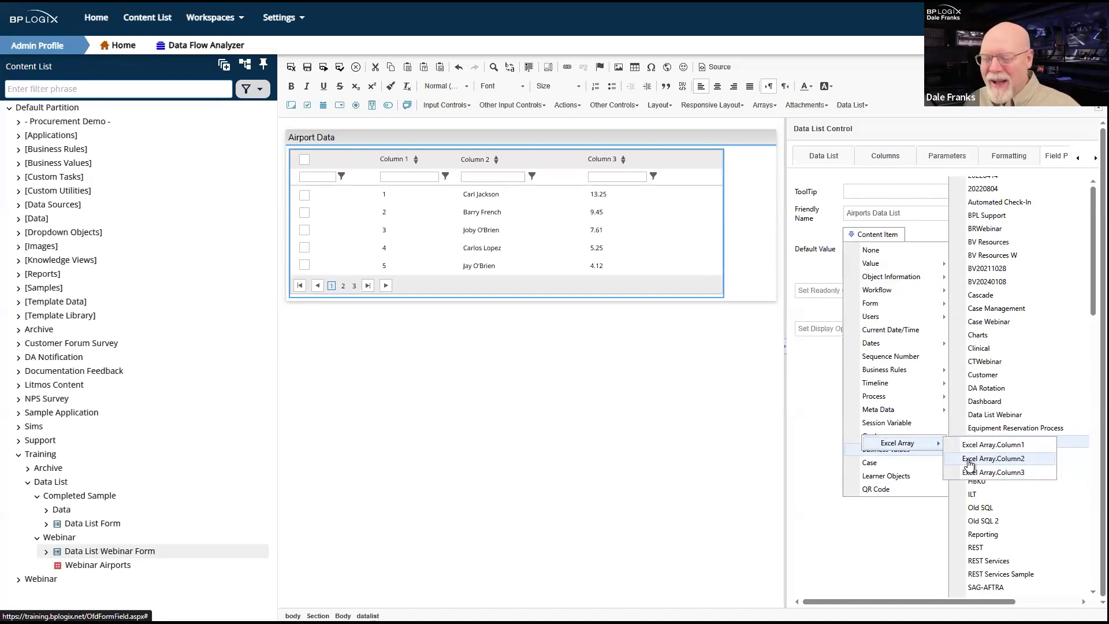
click(969, 462)
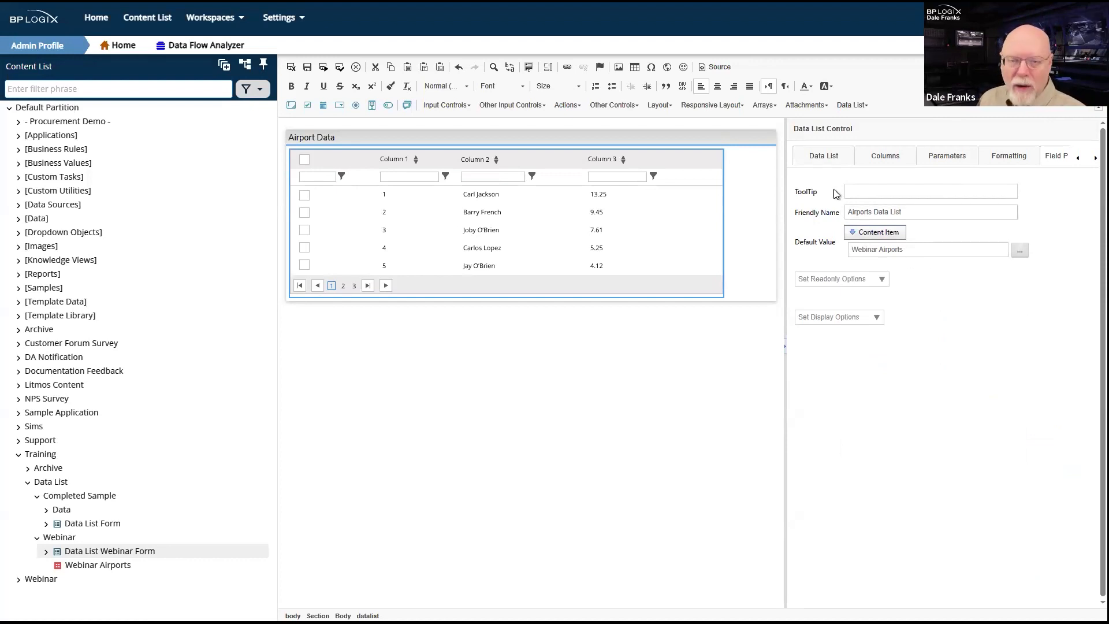
Enable Sorting for the AirportsDataList control, then save and run the form.
click(814, 159)
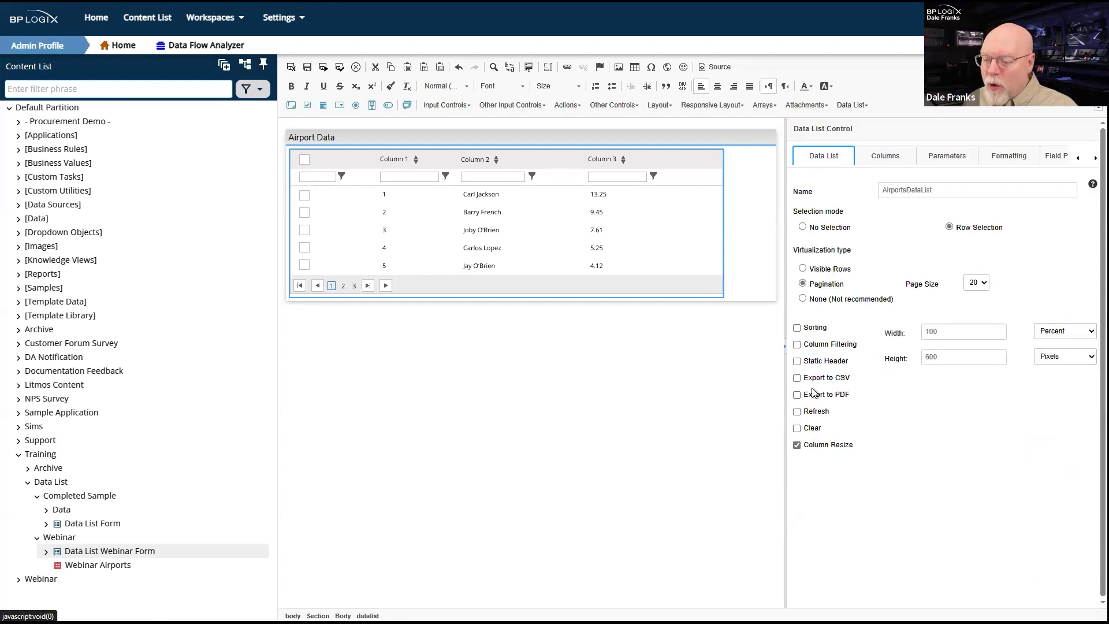
click(797, 327)
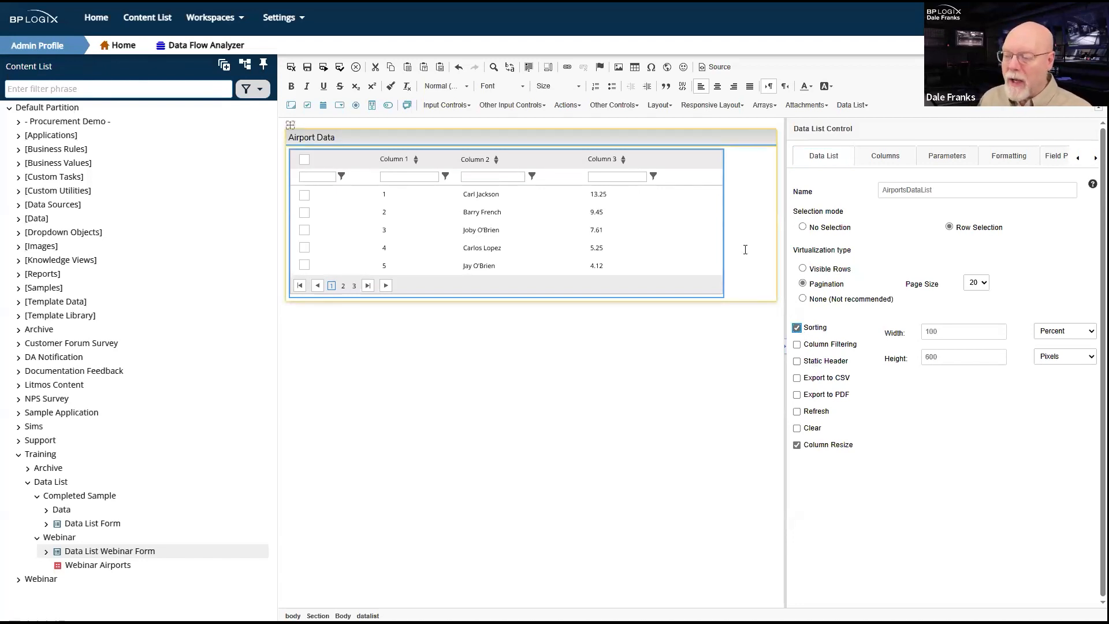
click(324, 67)
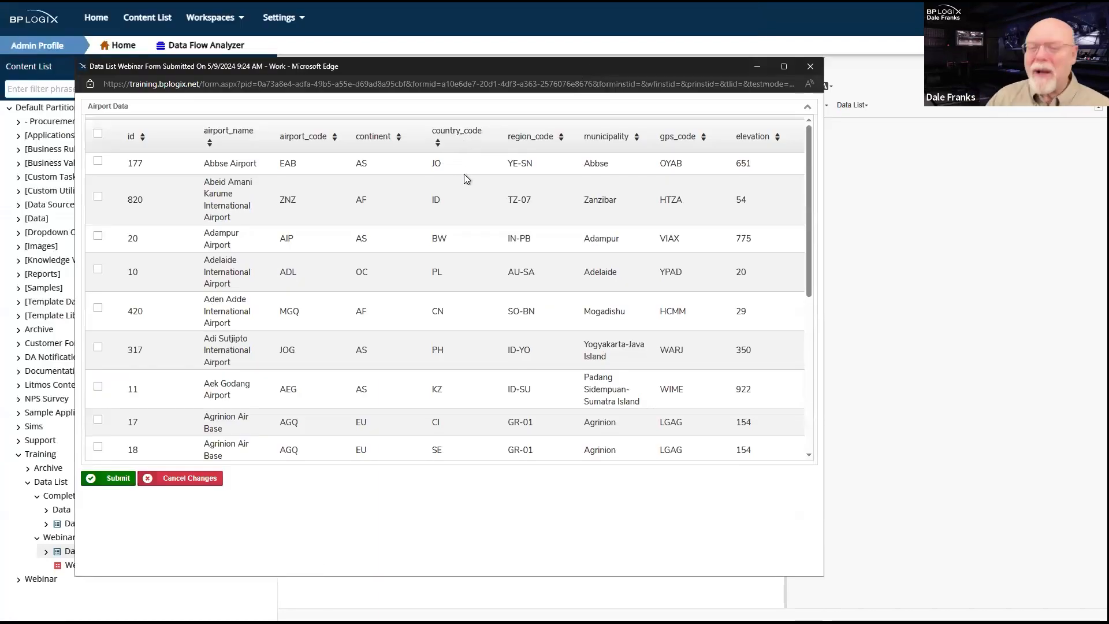
Sort the airport rows by continent, airport_code, and airport_name in ascending and descending order, then clear the sort.
click(397, 139)
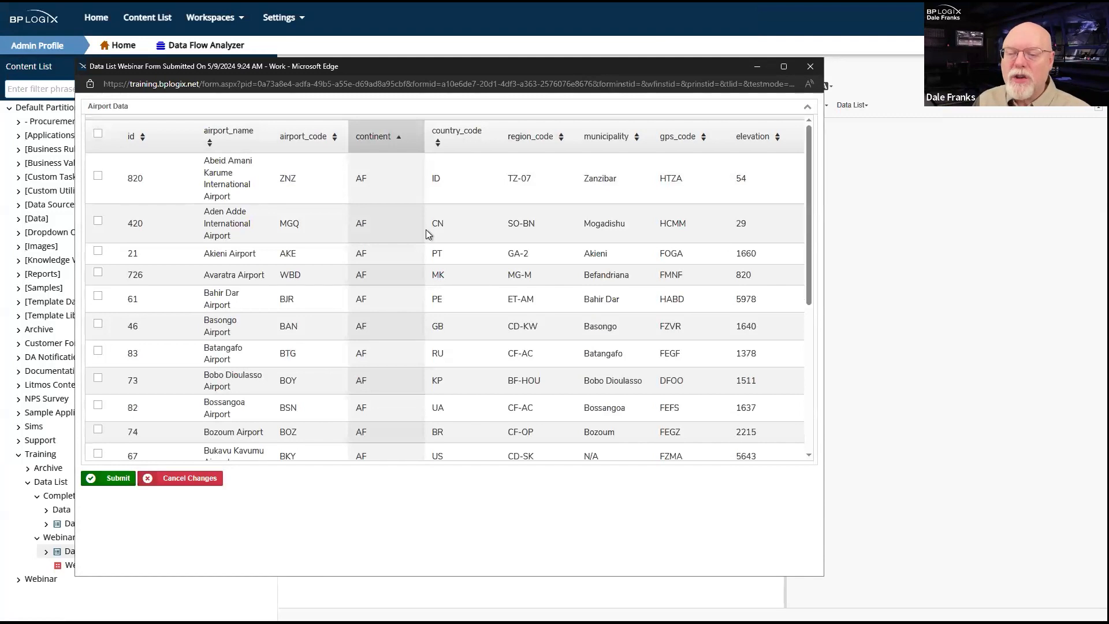
click(333, 142)
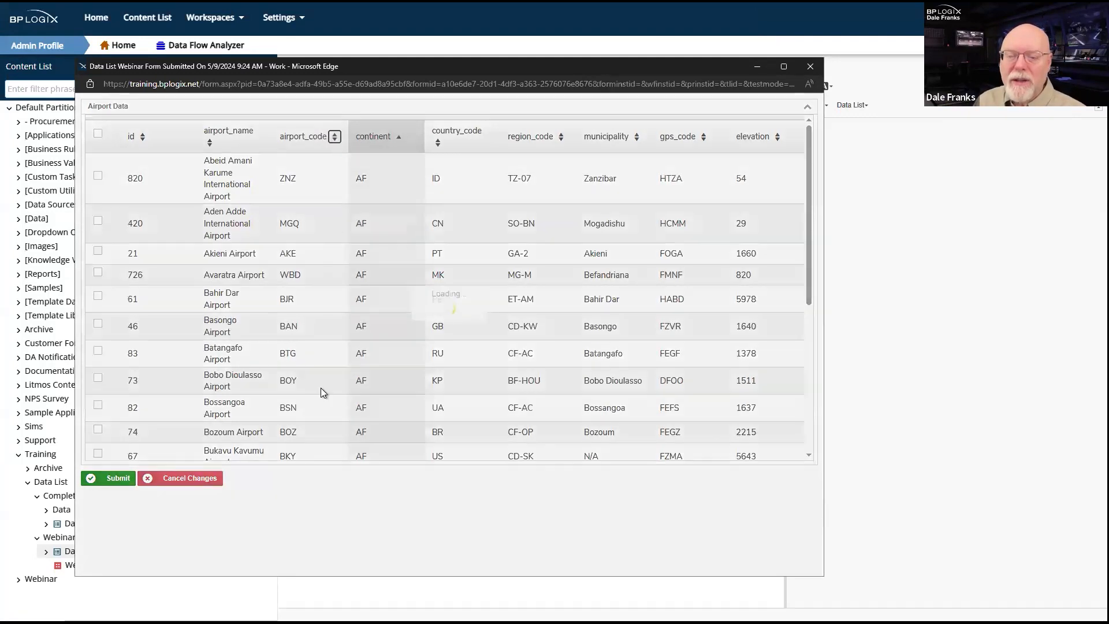
click(209, 145)
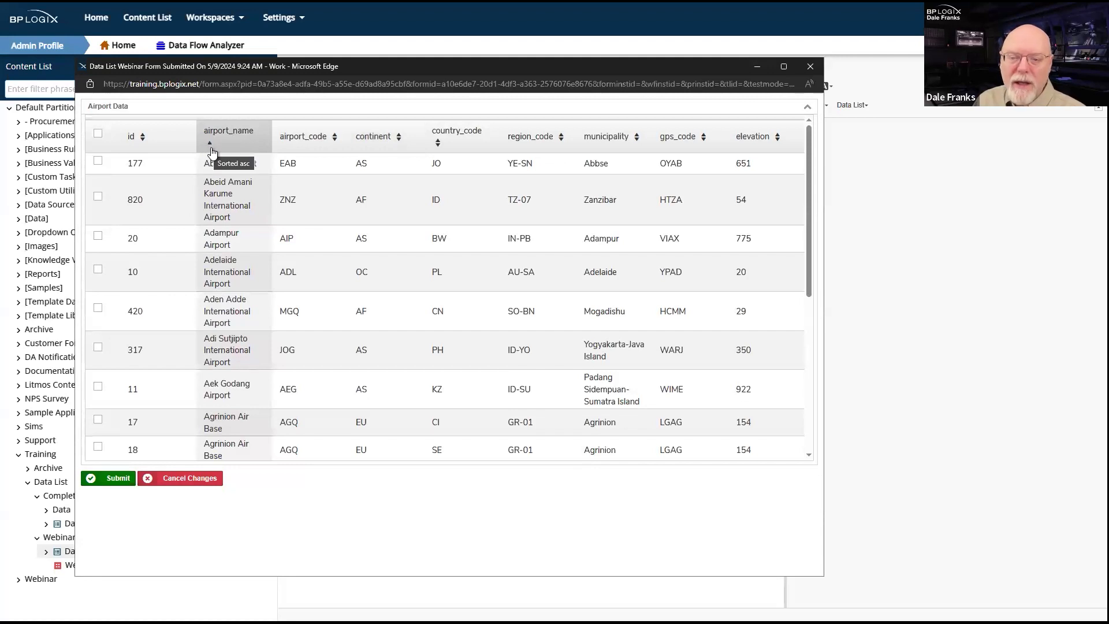
click(209, 146)
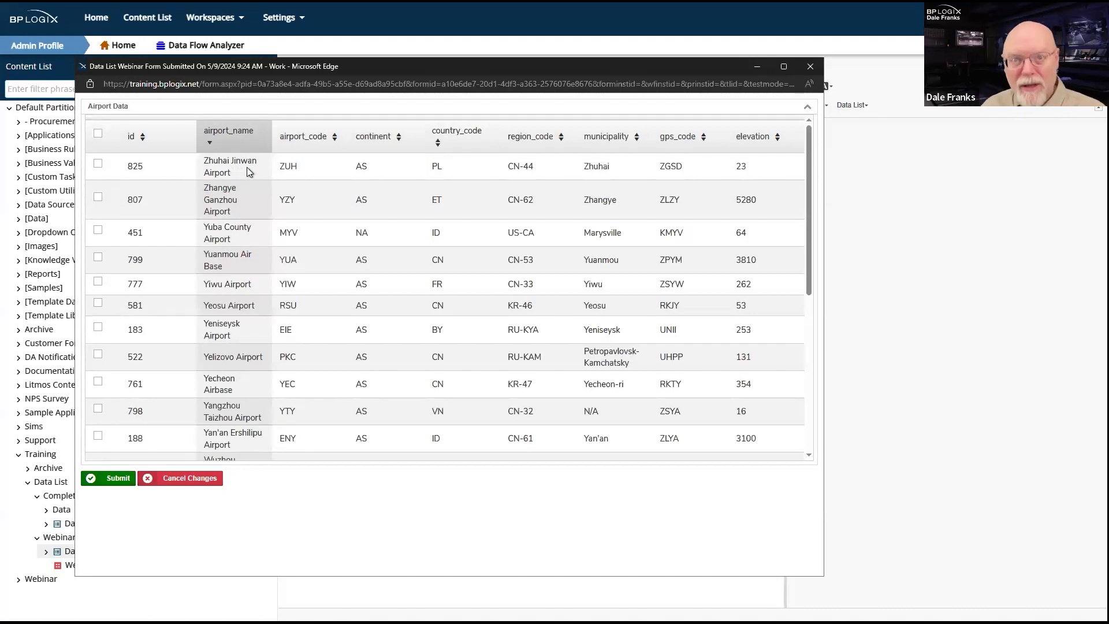
click(216, 149)
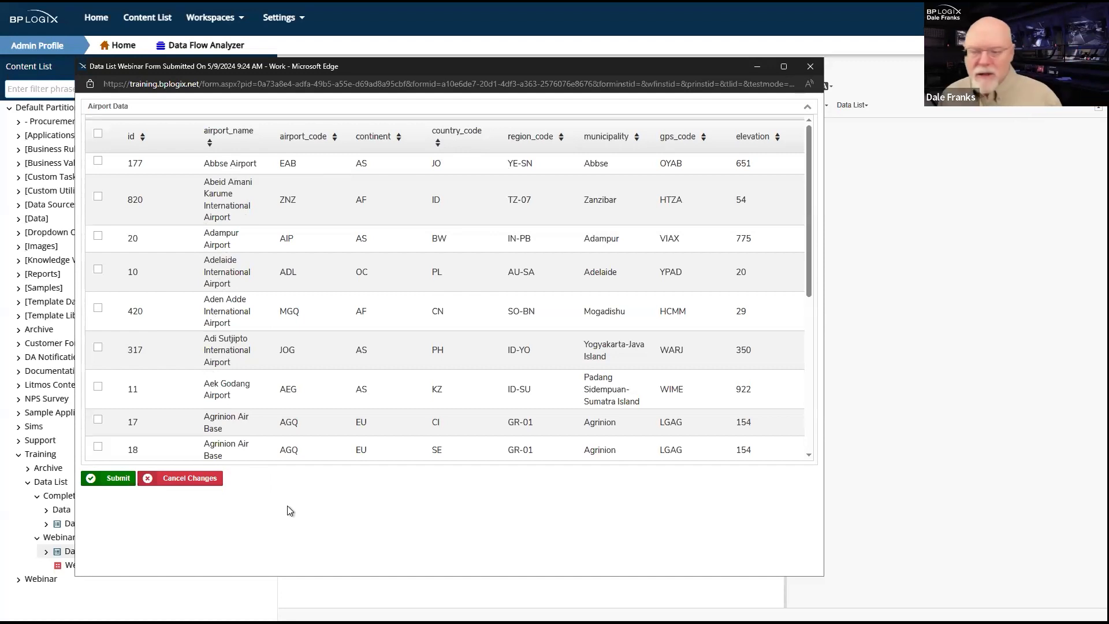
Cycle the country_code column through its sort orders back to unsorted, and close the preview window.
click(439, 142)
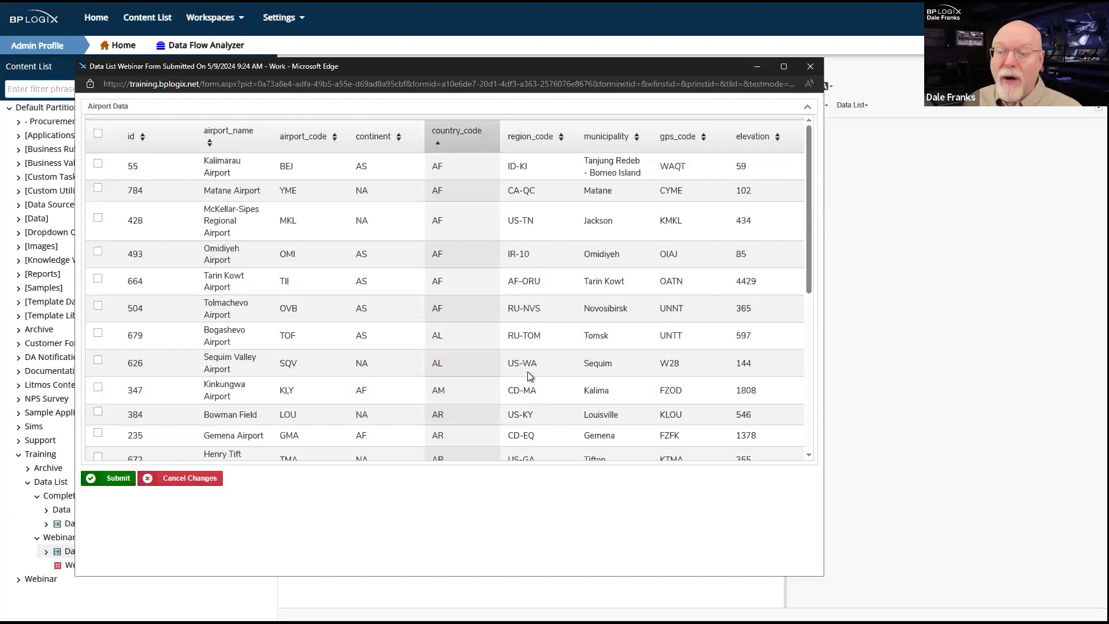
click(440, 151)
click(439, 149)
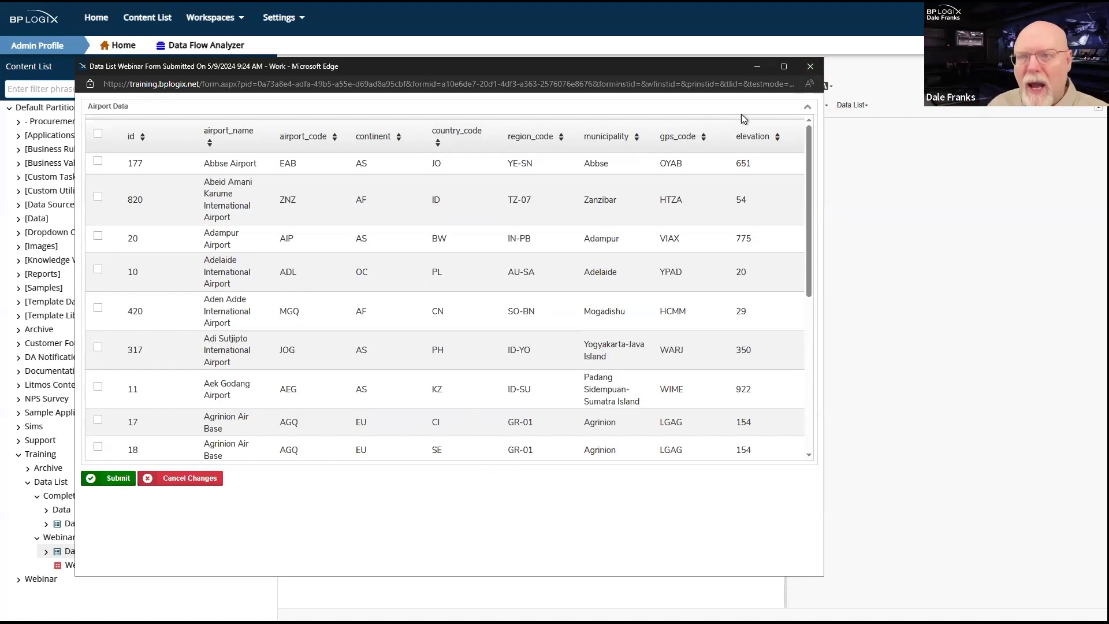
click(810, 68)
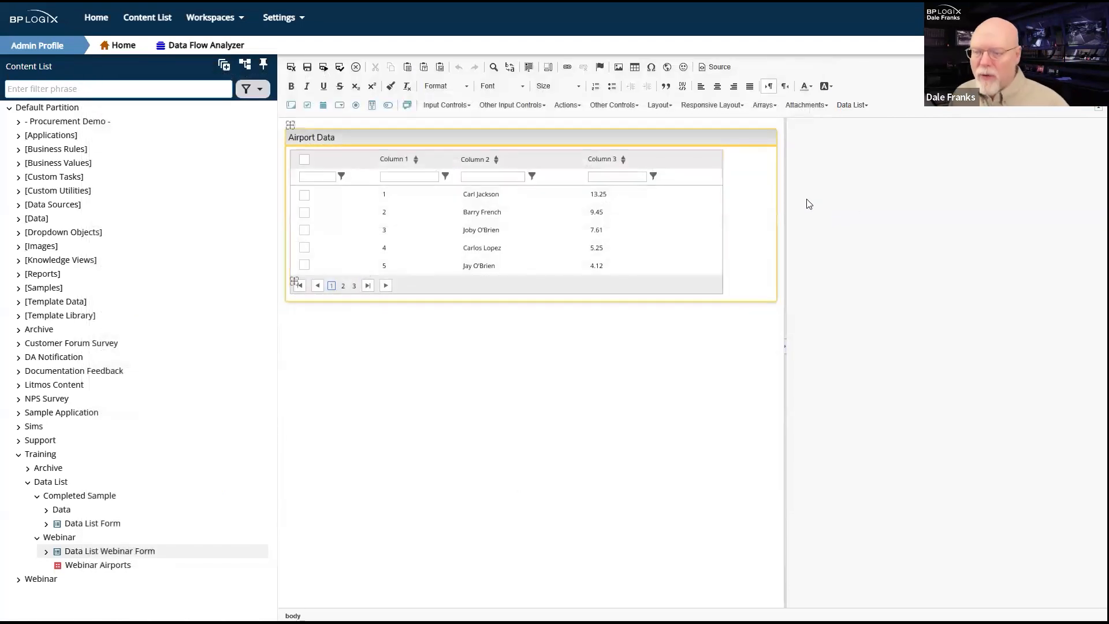
Enable Column Filtering, Export to CSV, Export to PDF, Refresh, and Clear for the AirportsDataList control, leaving Static Header off.
click(658, 224)
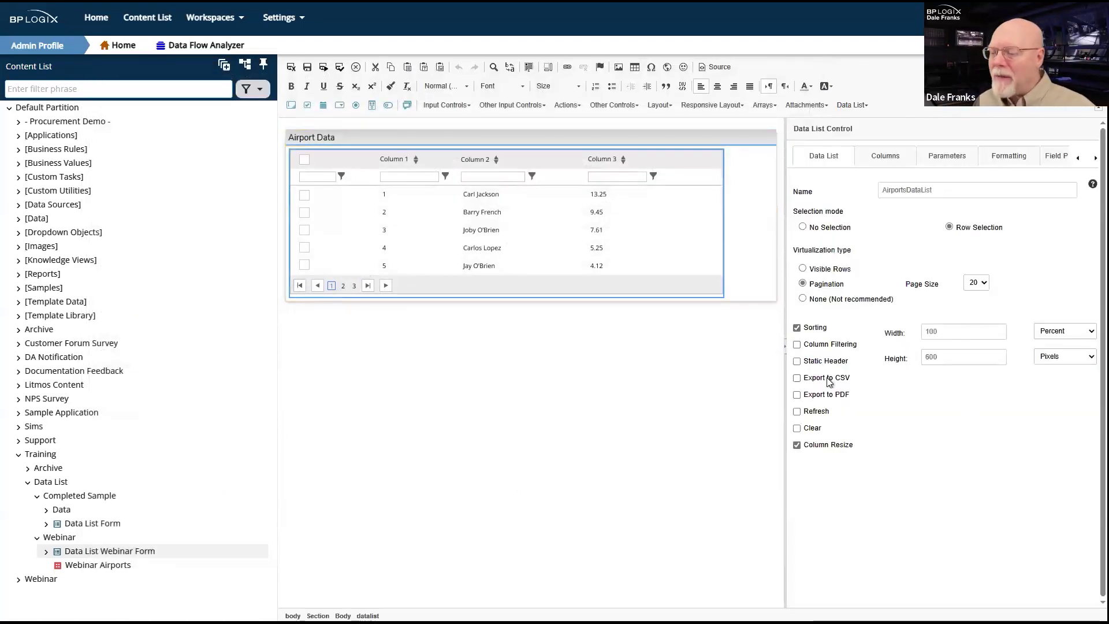
click(798, 346)
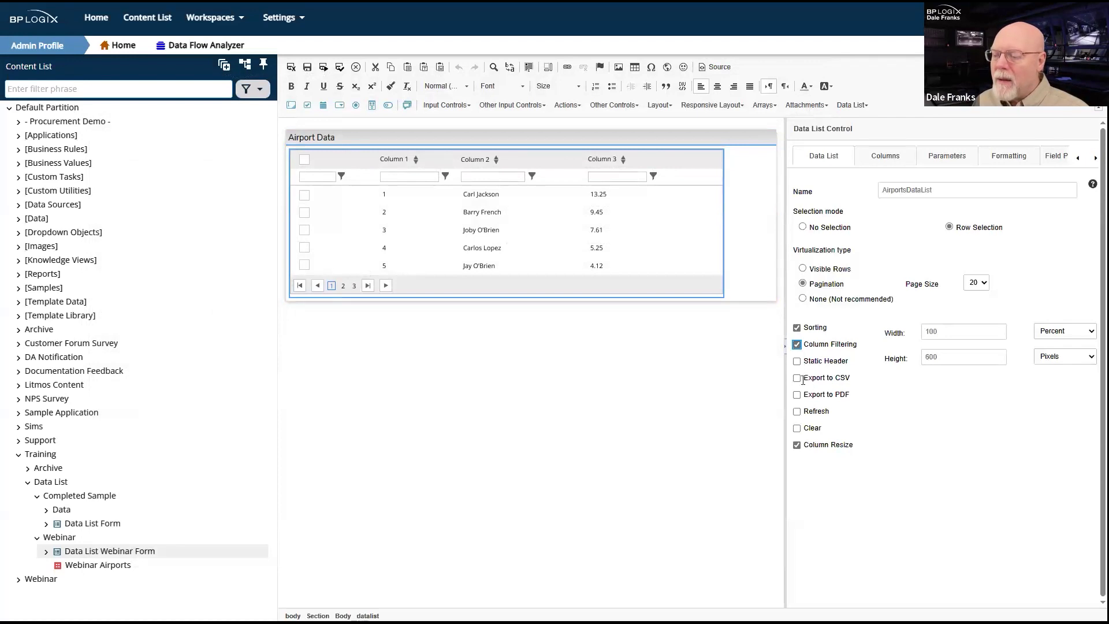
click(797, 361)
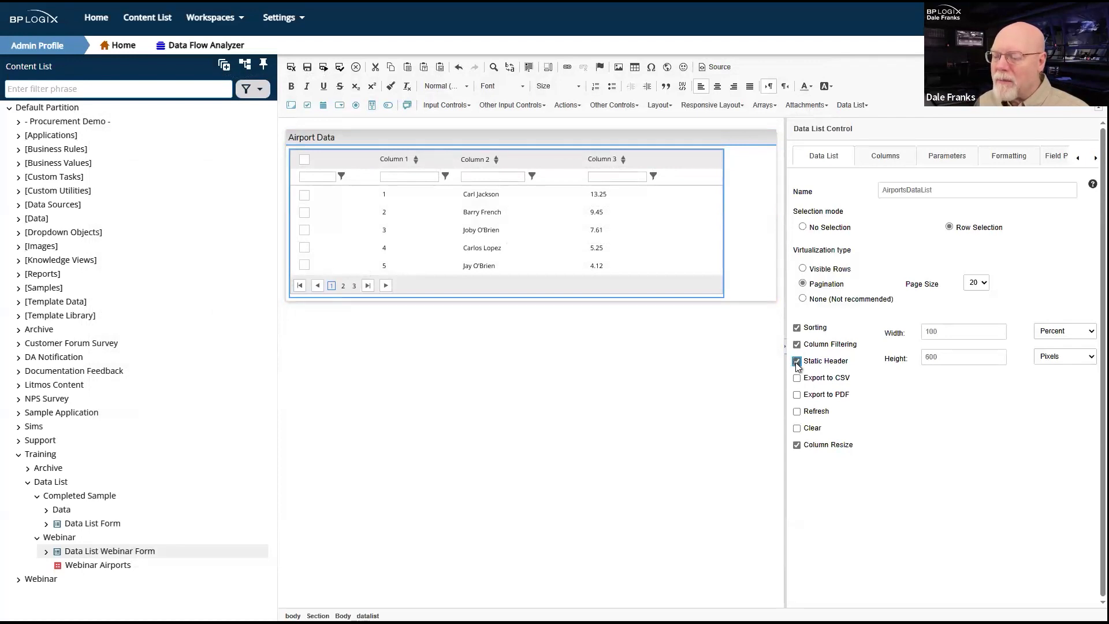
click(797, 377)
click(797, 395)
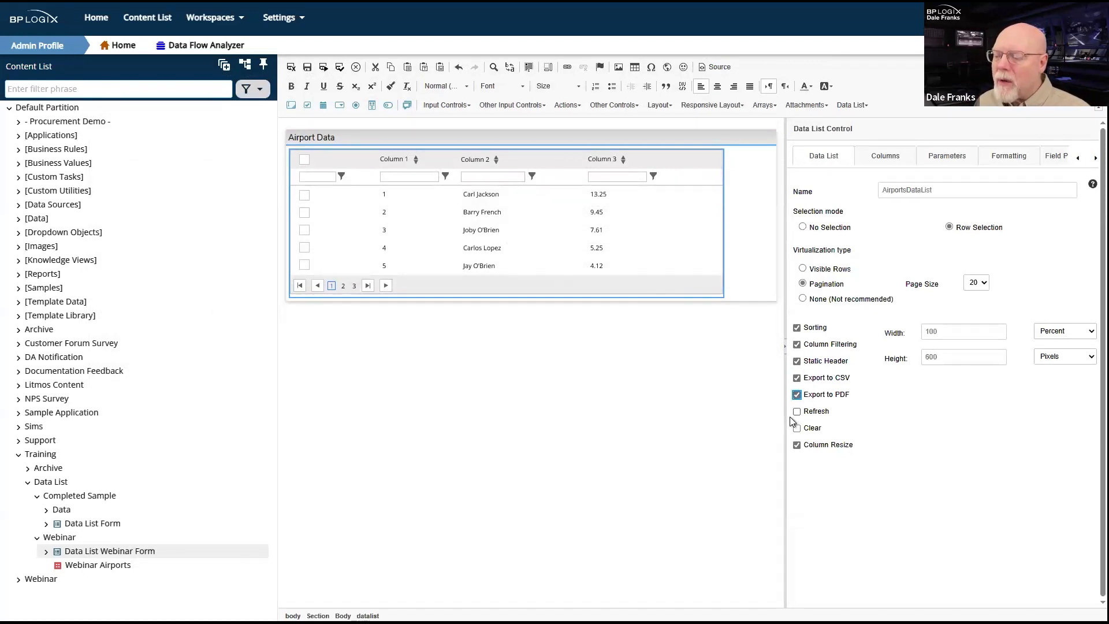
click(796, 411)
click(797, 428)
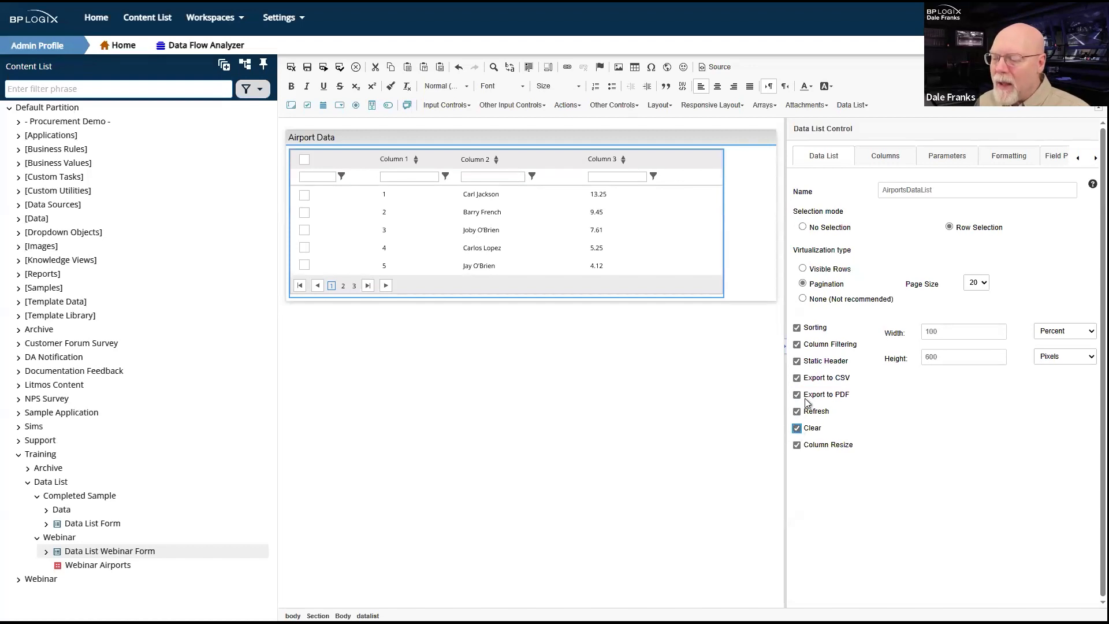
click(798, 362)
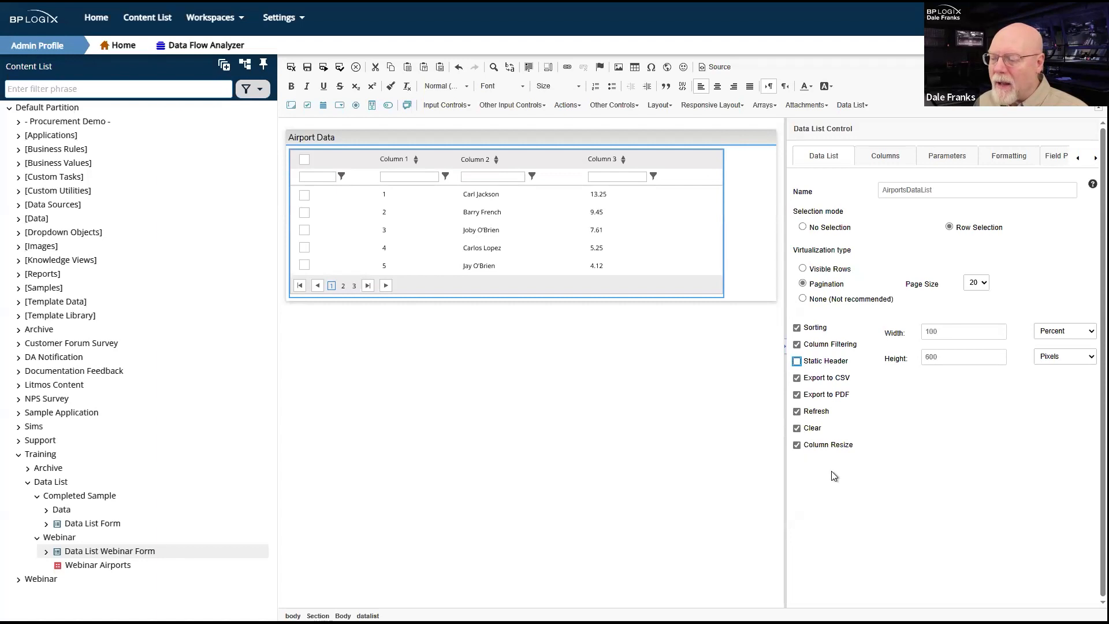
click(836, 462)
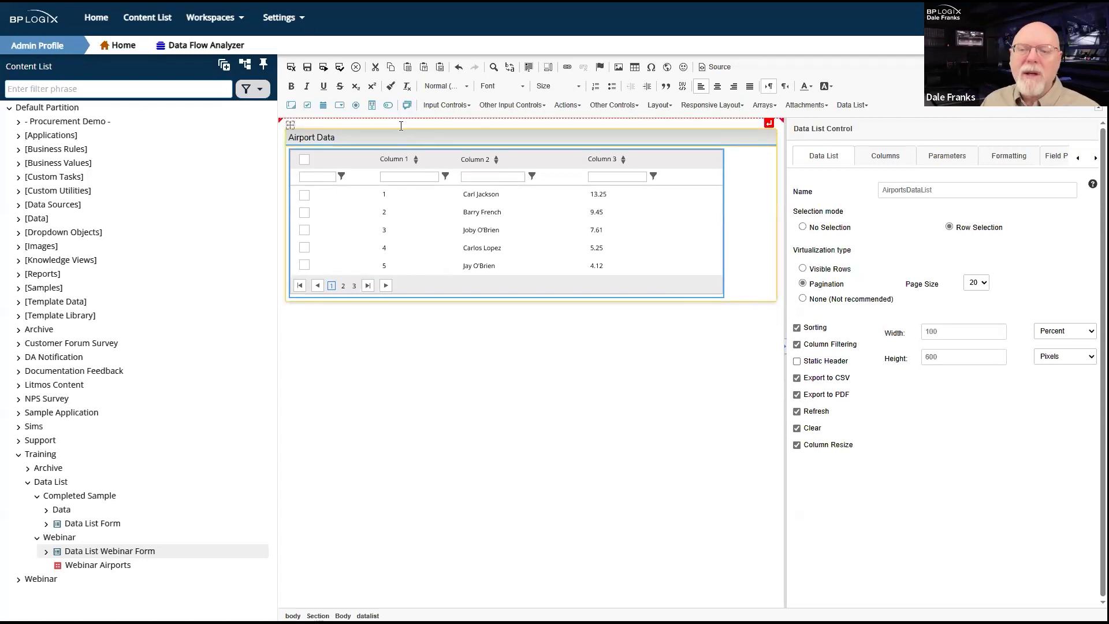
Save and run the form, bring the preview window fully into view, and examine the data list's toolbar, column filters, and paging.
click(324, 69)
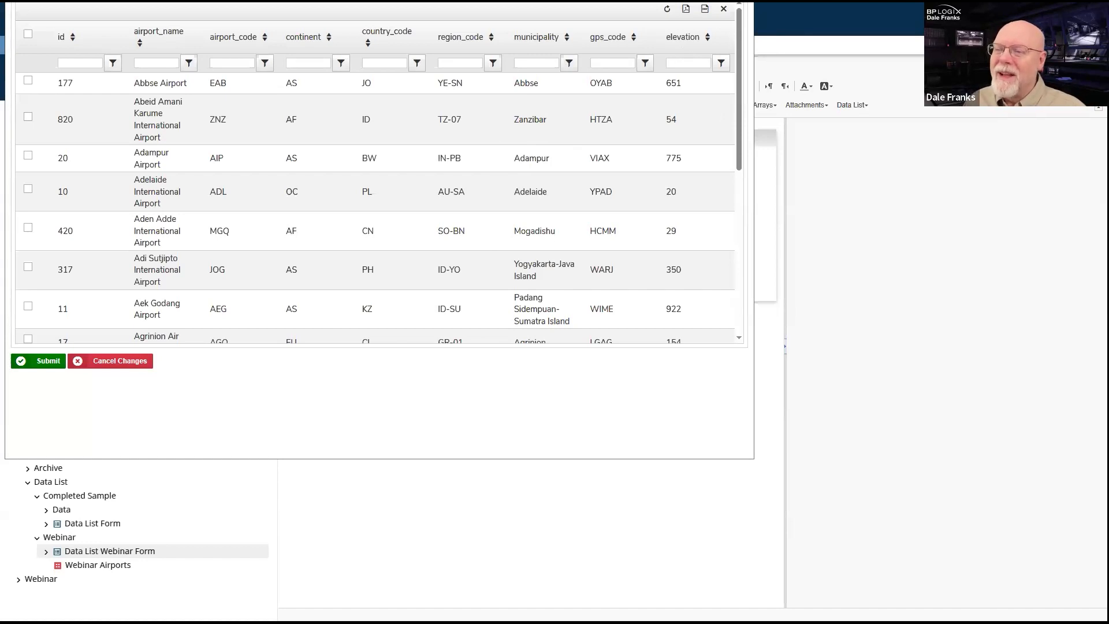
drag(653, 1, 678, 6)
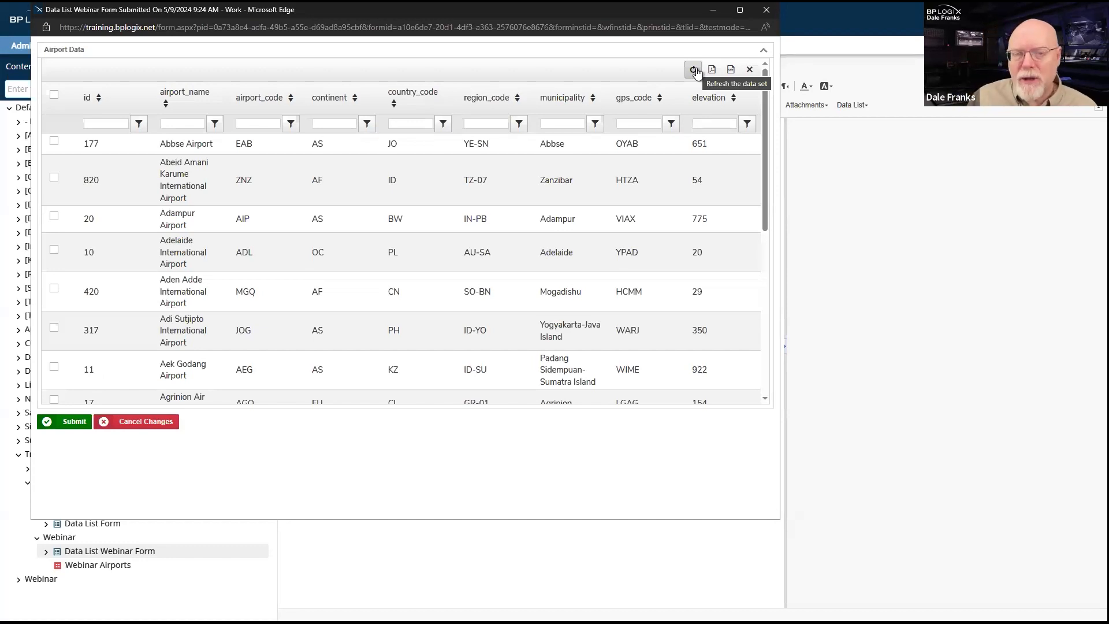
scroll(536, 211, down, 10)
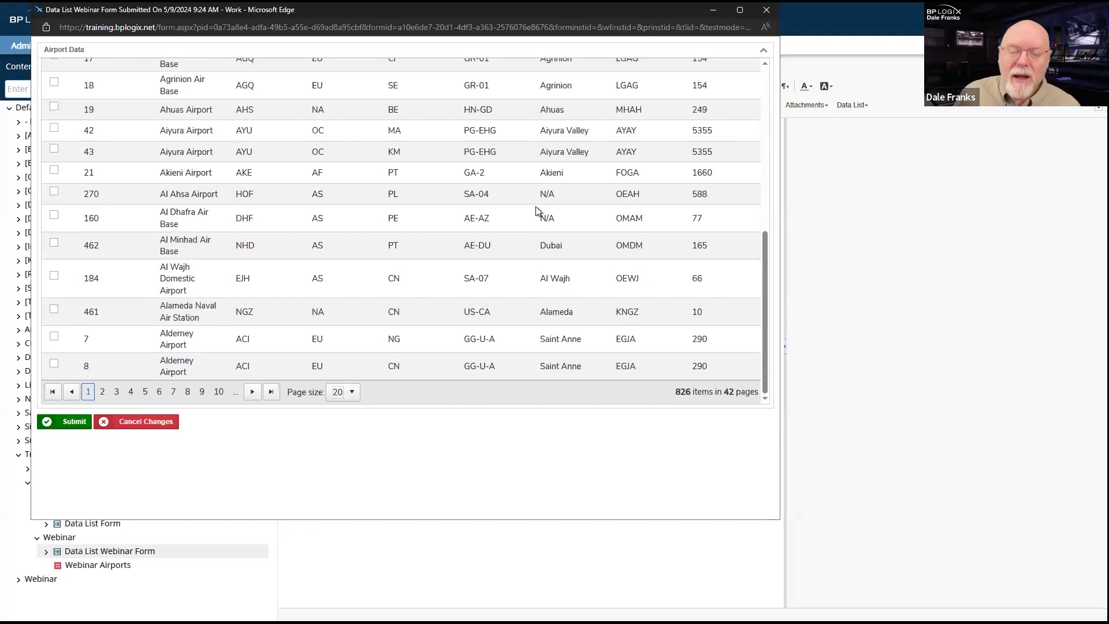
scroll(536, 211, up, 10)
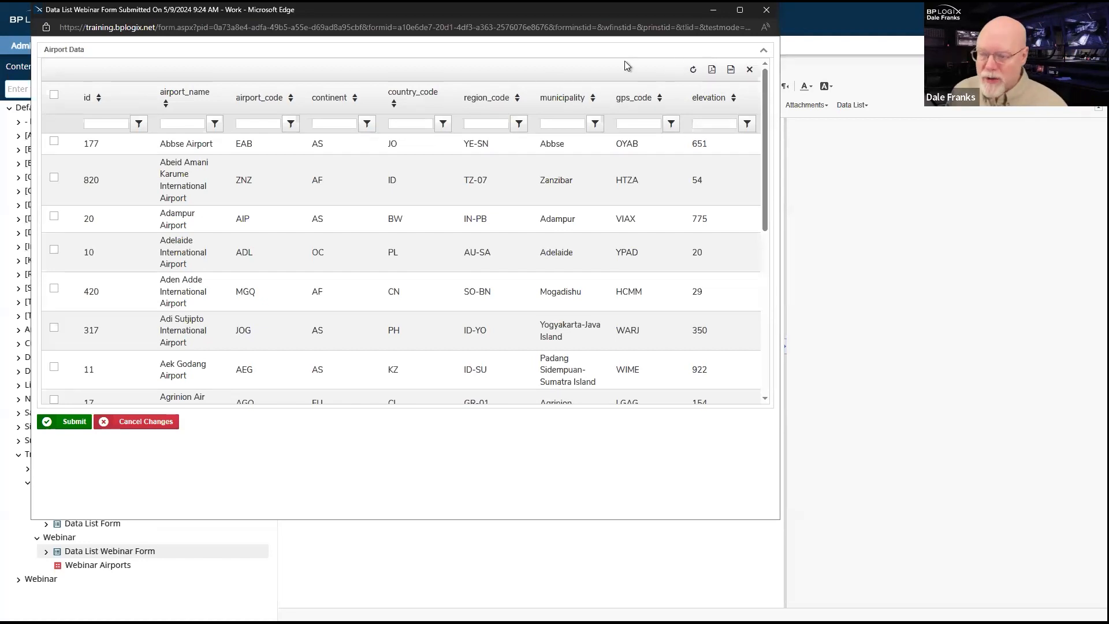
Refresh the data set, export the airport data list to PDF, and open the exported file.
click(693, 70)
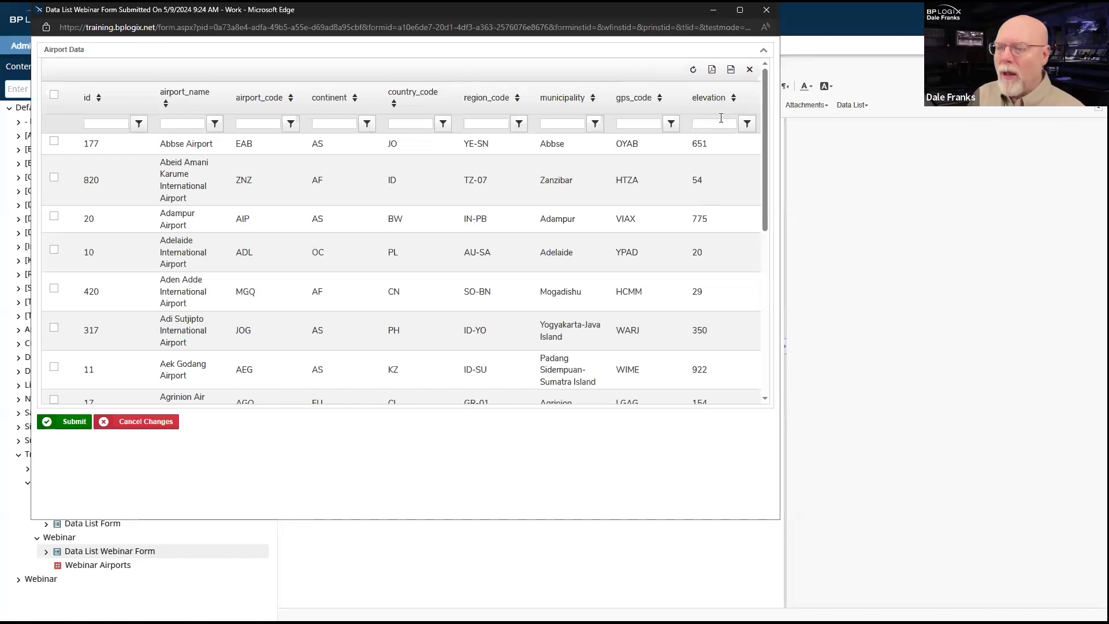
click(712, 70)
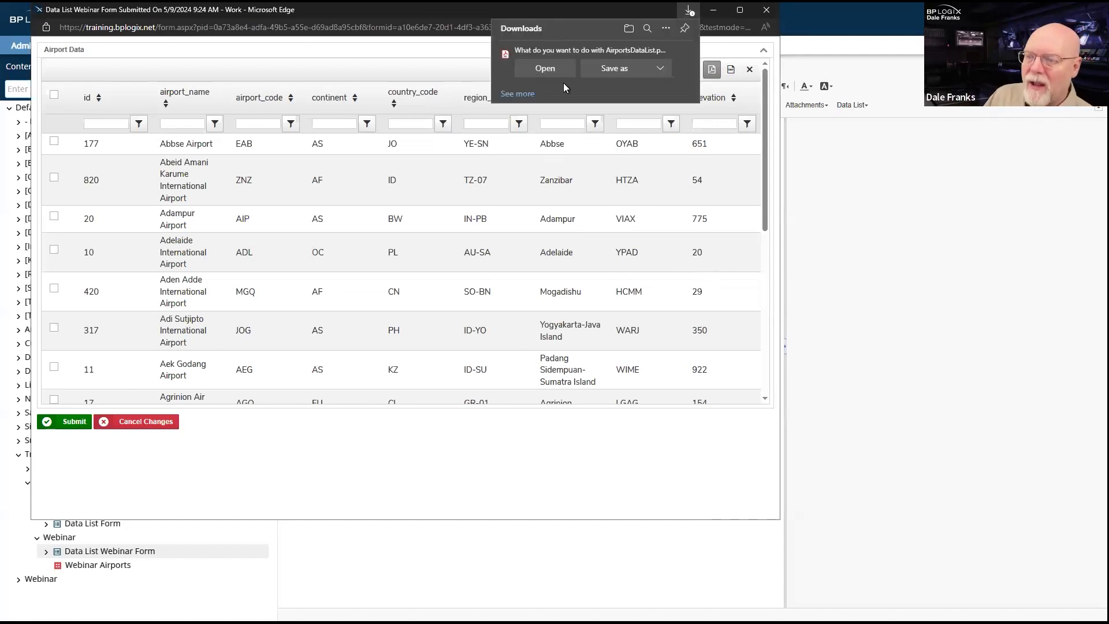
click(555, 71)
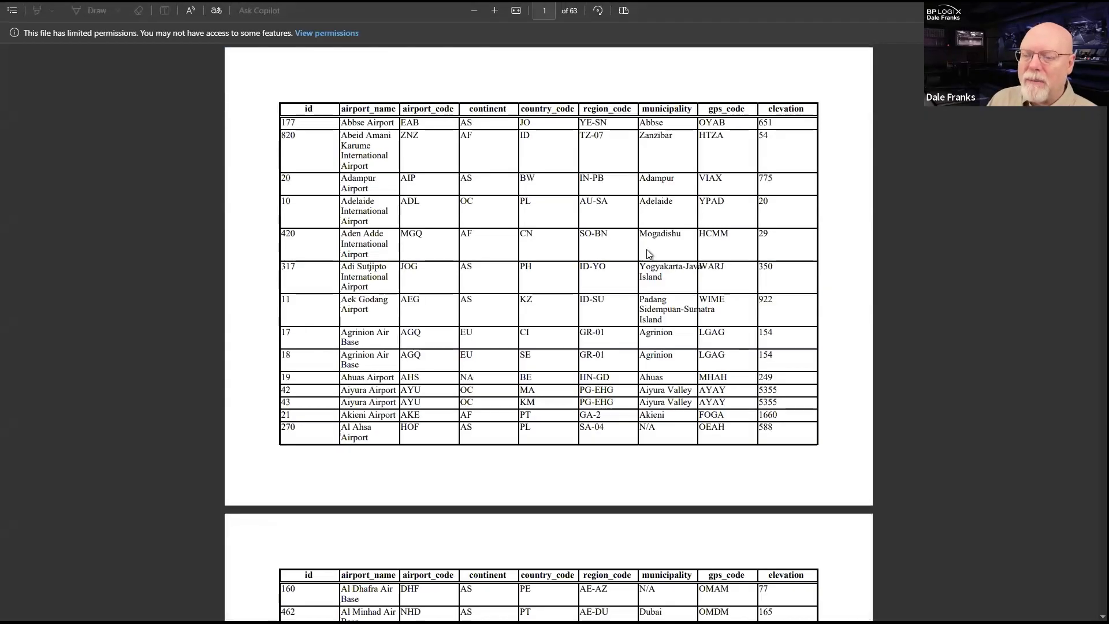
Look through the pages of the exported airport PDF, and return to the form designer.
scroll(649, 254, down, 12)
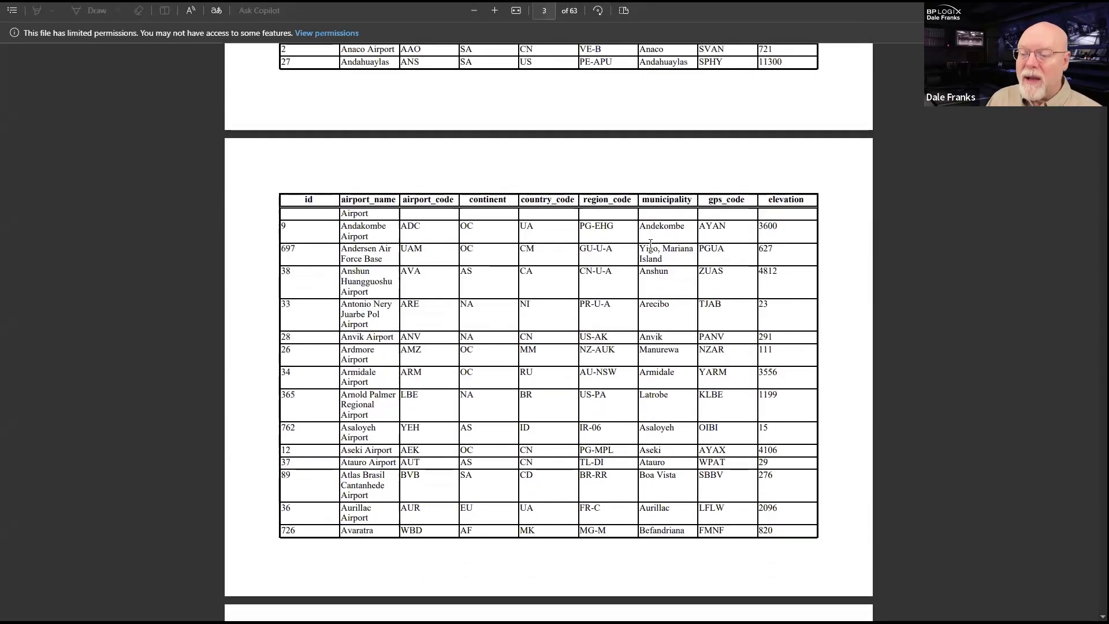
scroll(650, 243, down, 20)
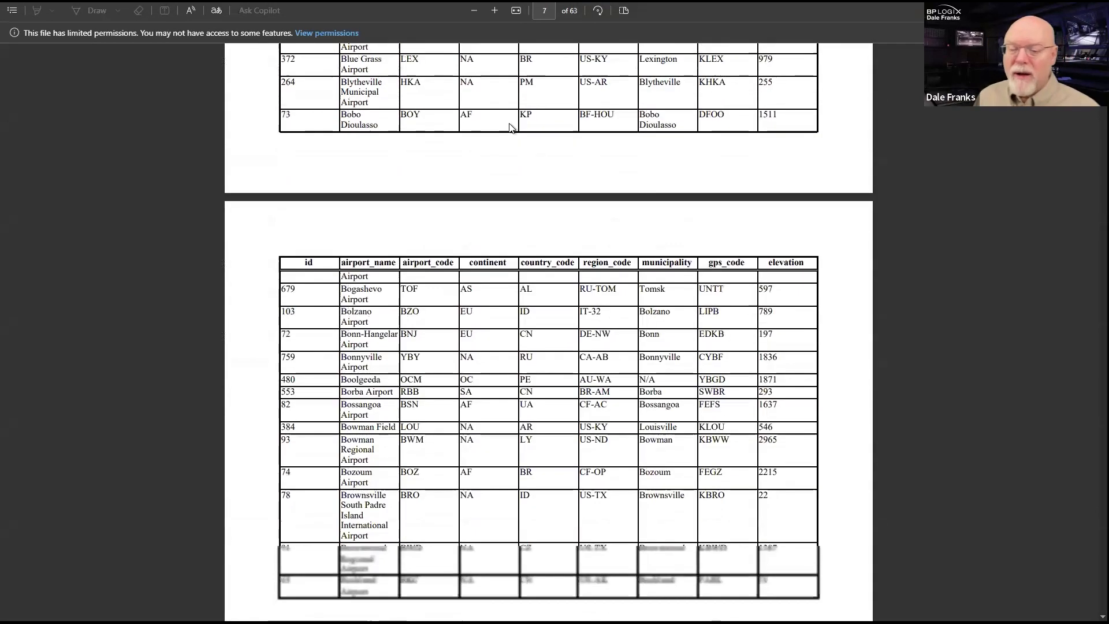
scroll(509, 127, down, 2)
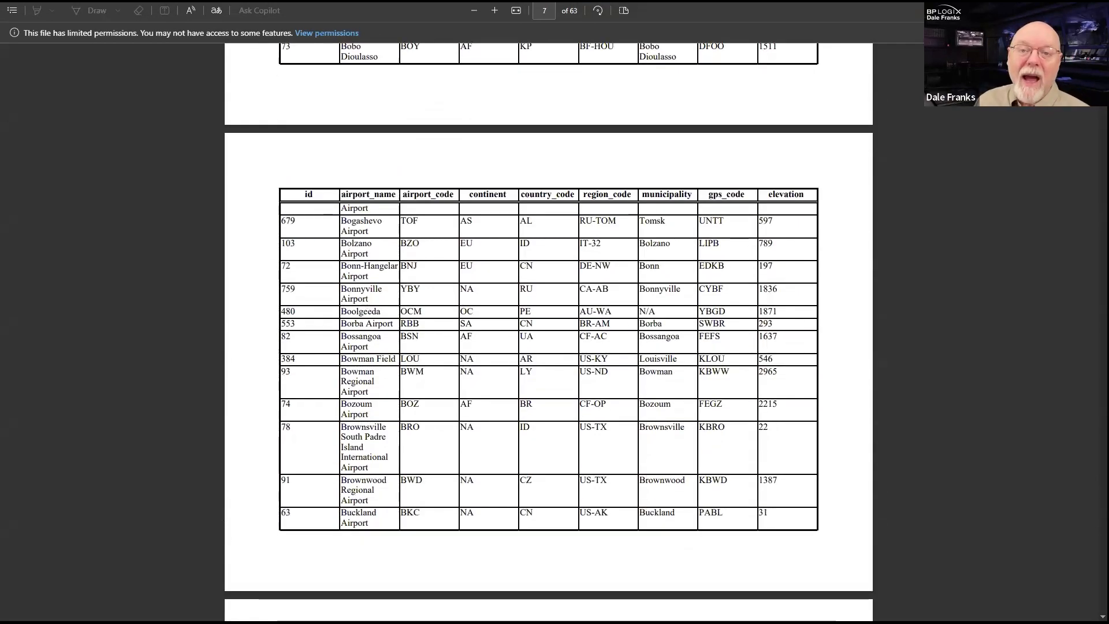
key(alt+Tab)
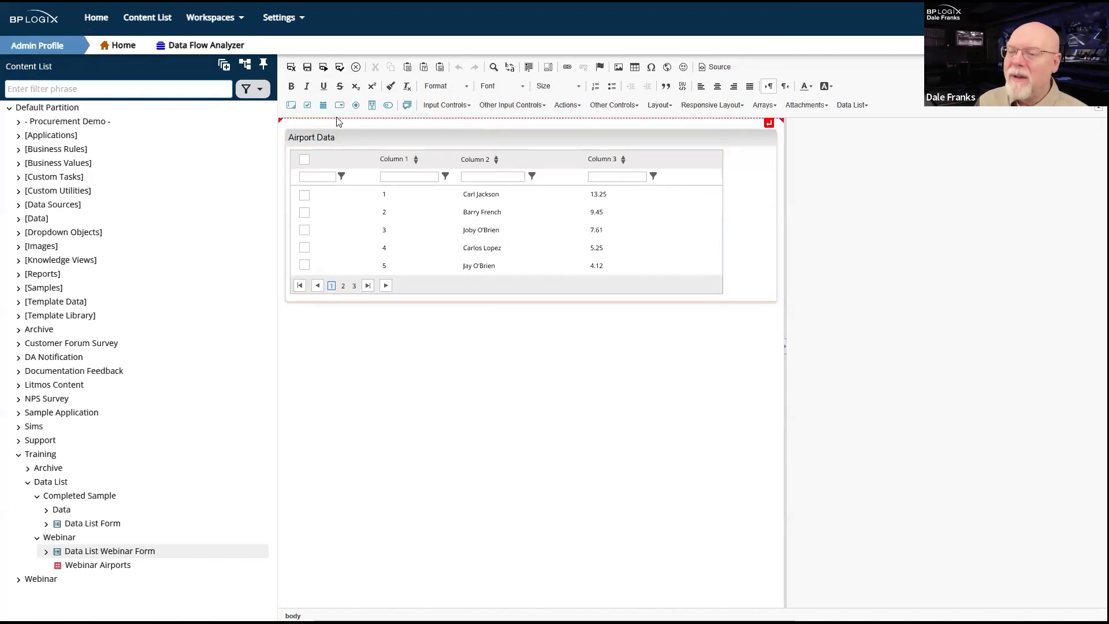
Run the form and filter the airport_code column with StartsWith "a".
click(323, 67)
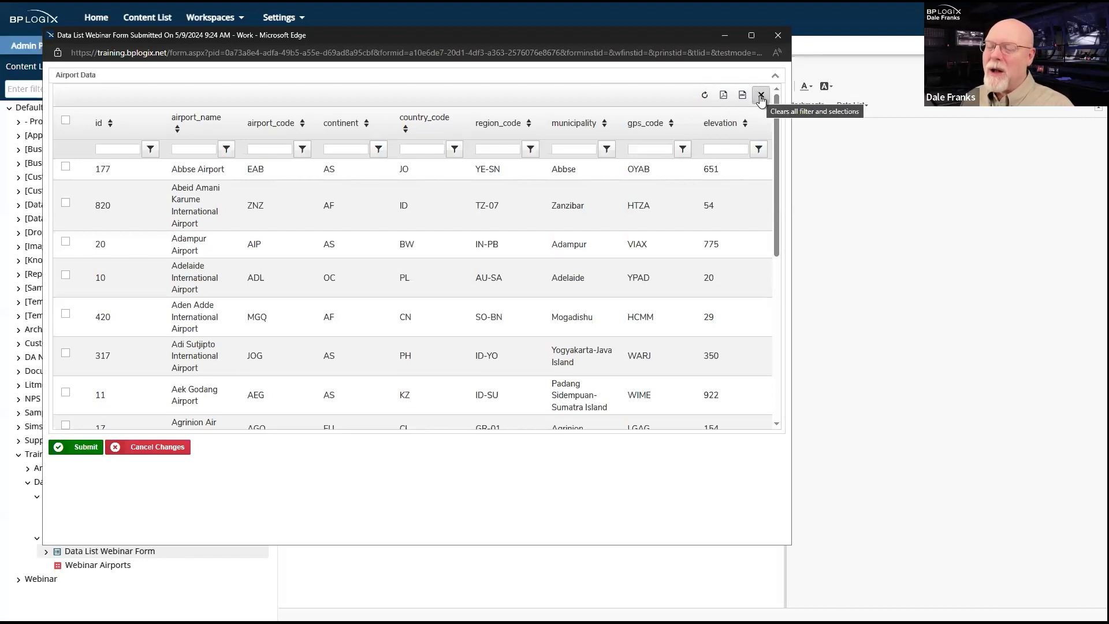
click(301, 148)
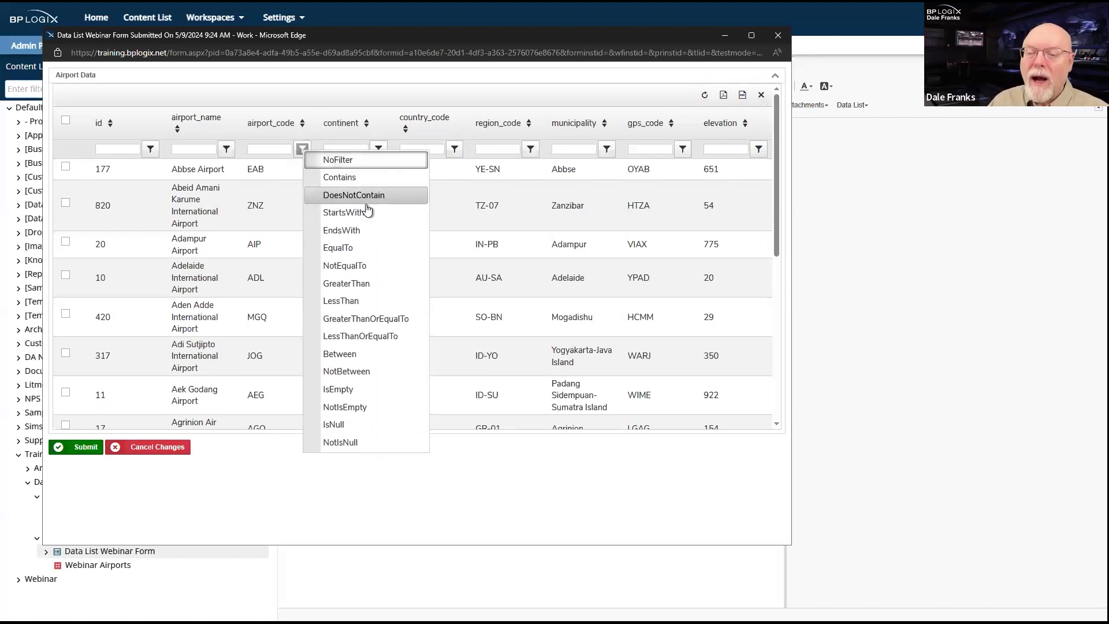
click(345, 212)
click(279, 150)
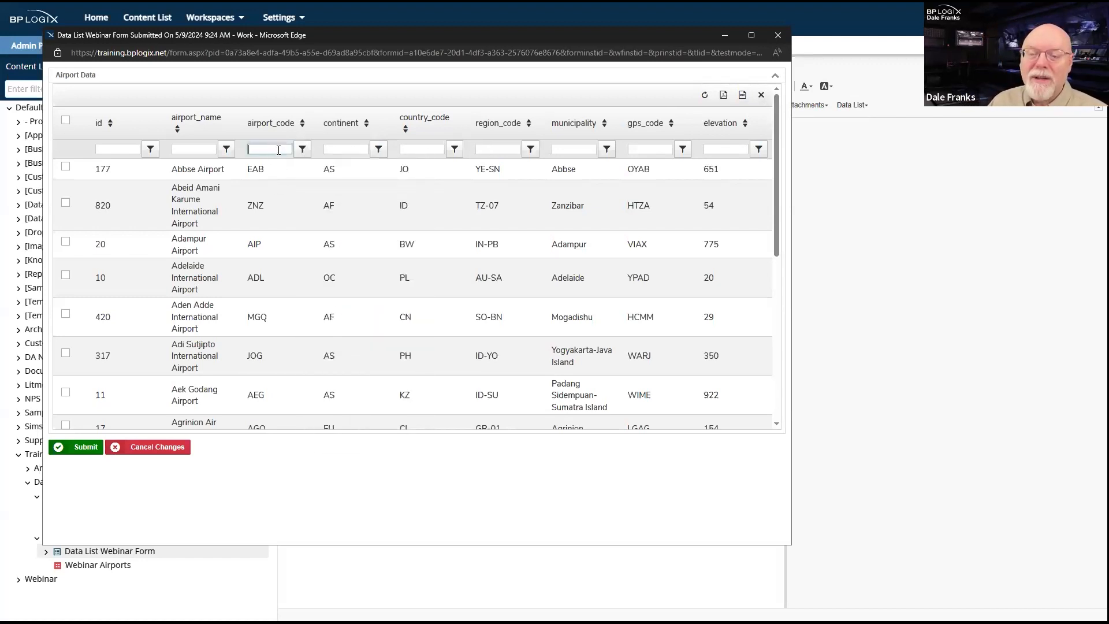
text(a)
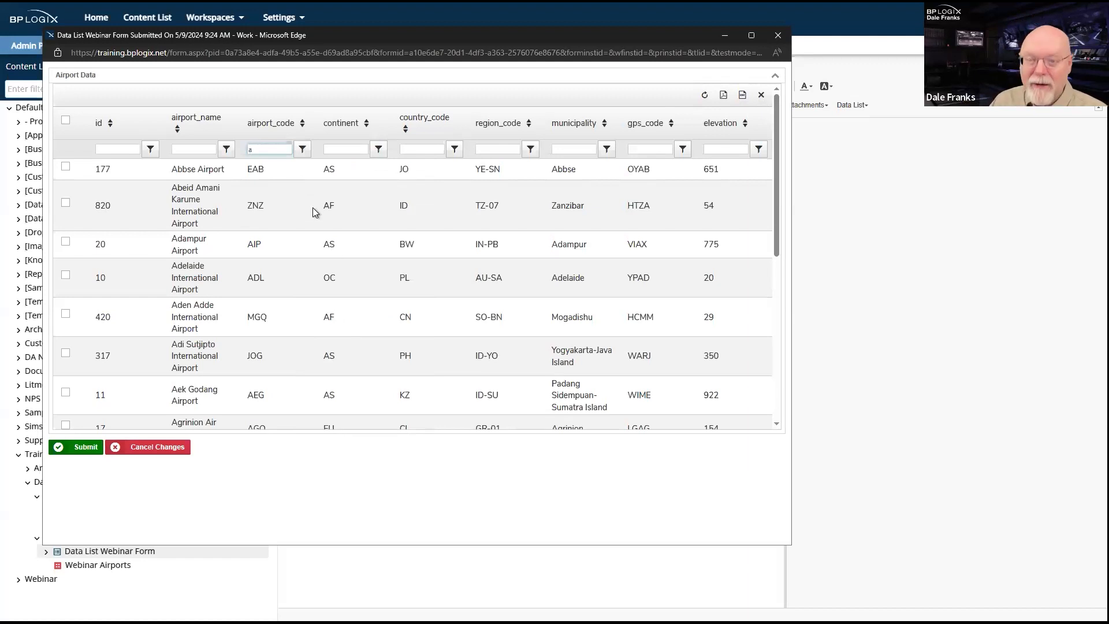
click(302, 149)
click(345, 212)
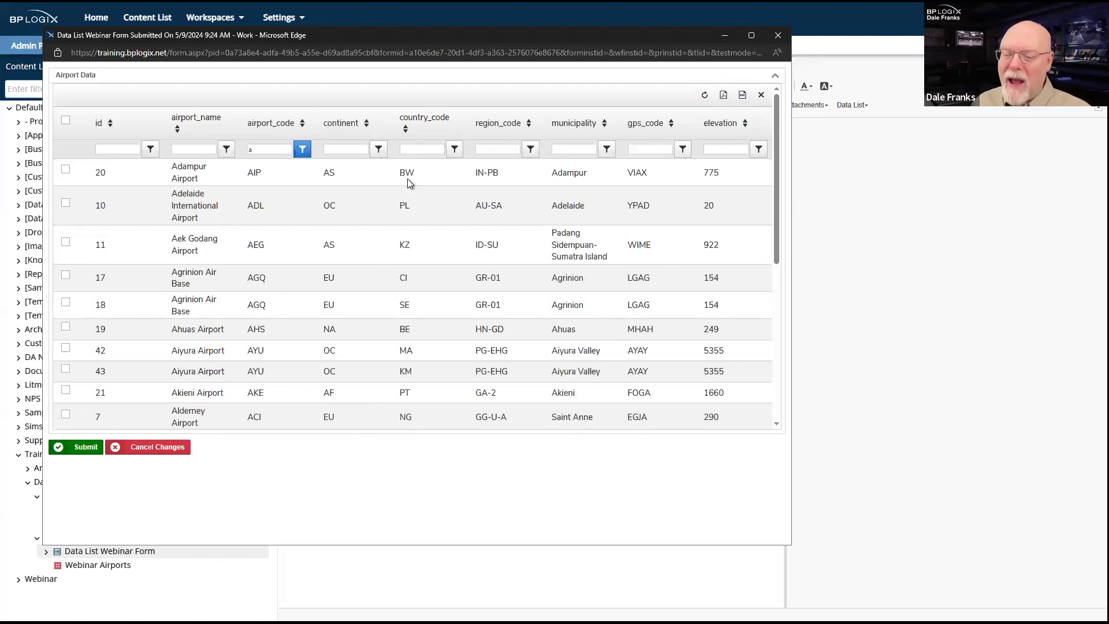
Add a StartsWith "ma" filter on the country_code column, and clear all filters and selections.
click(432, 149)
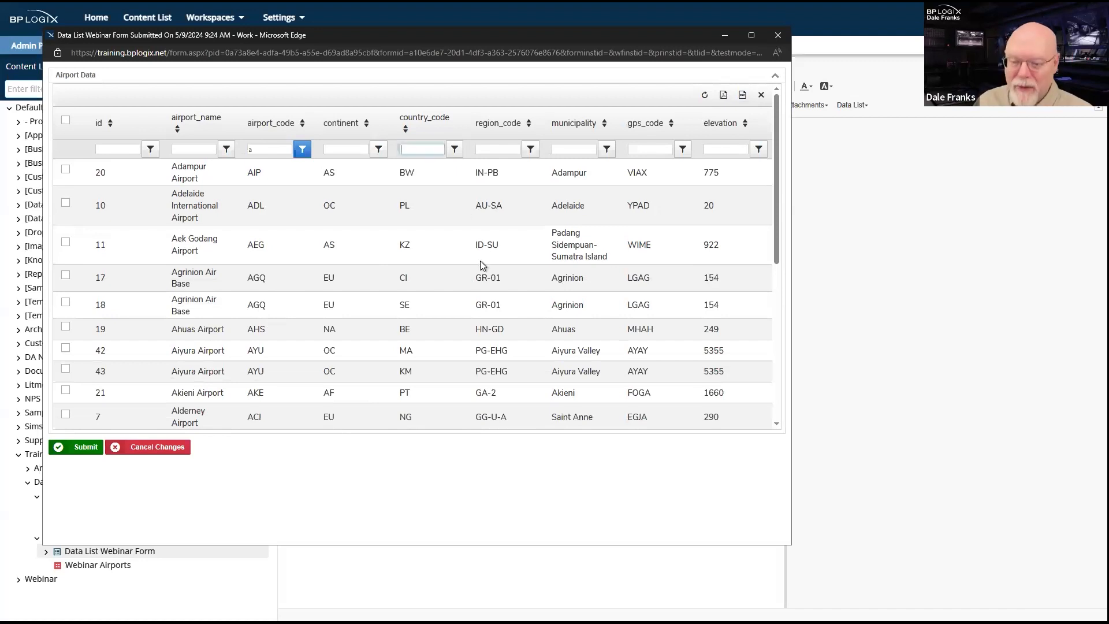
text(ma)
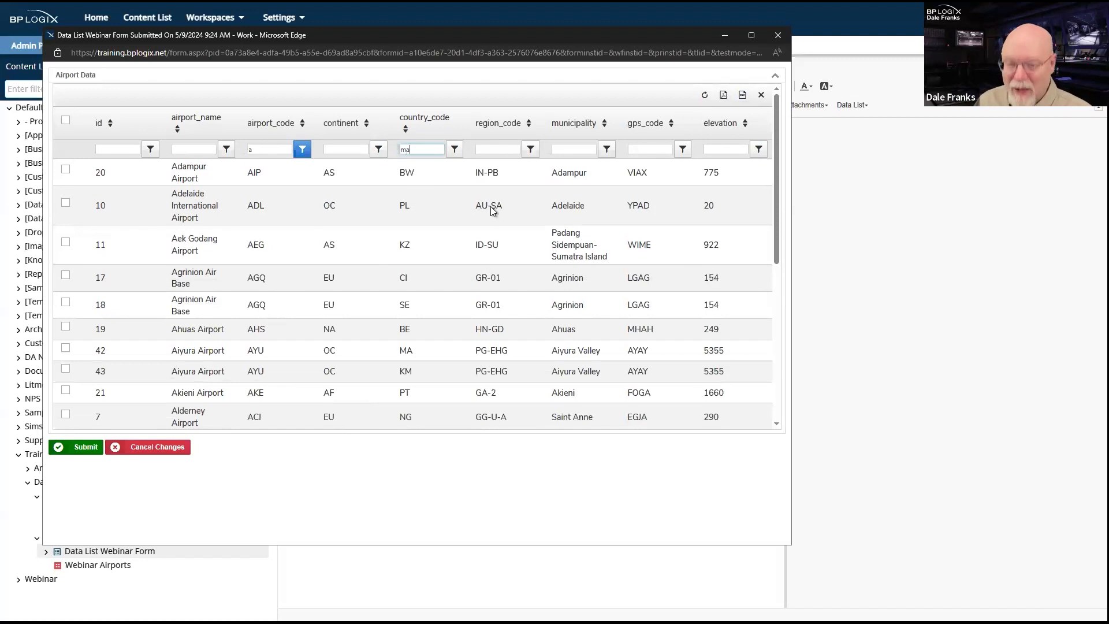
click(453, 148)
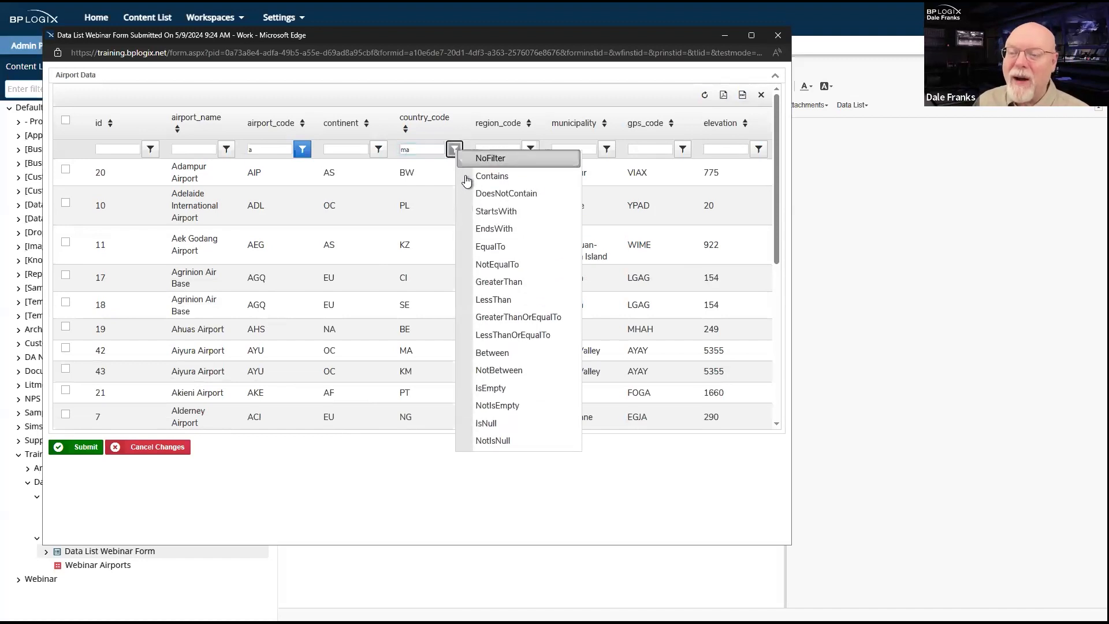
click(487, 211)
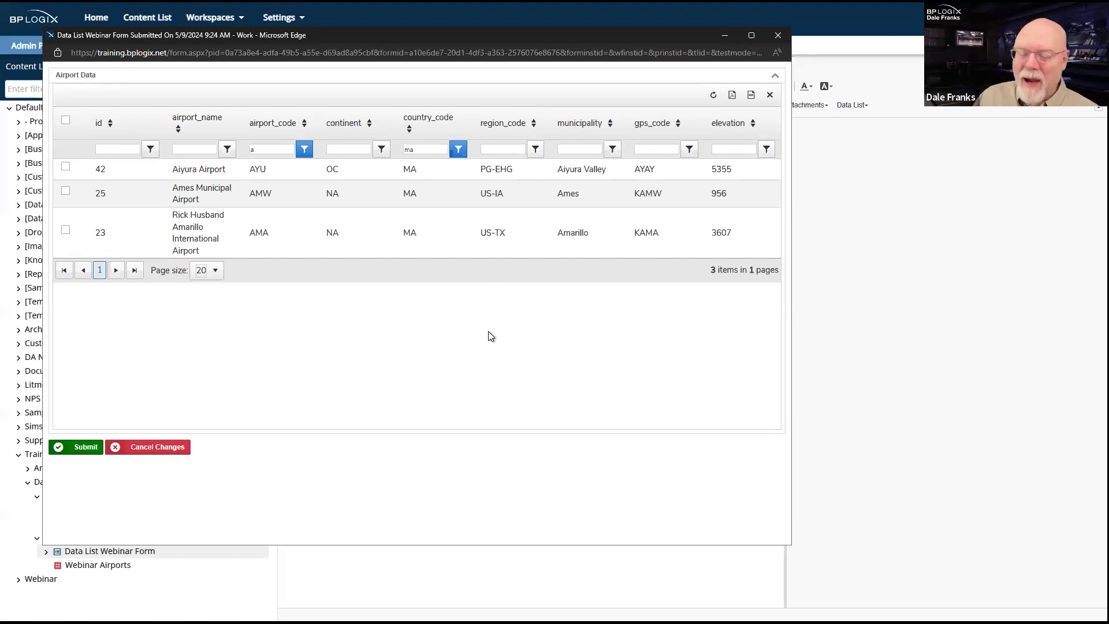
click(770, 96)
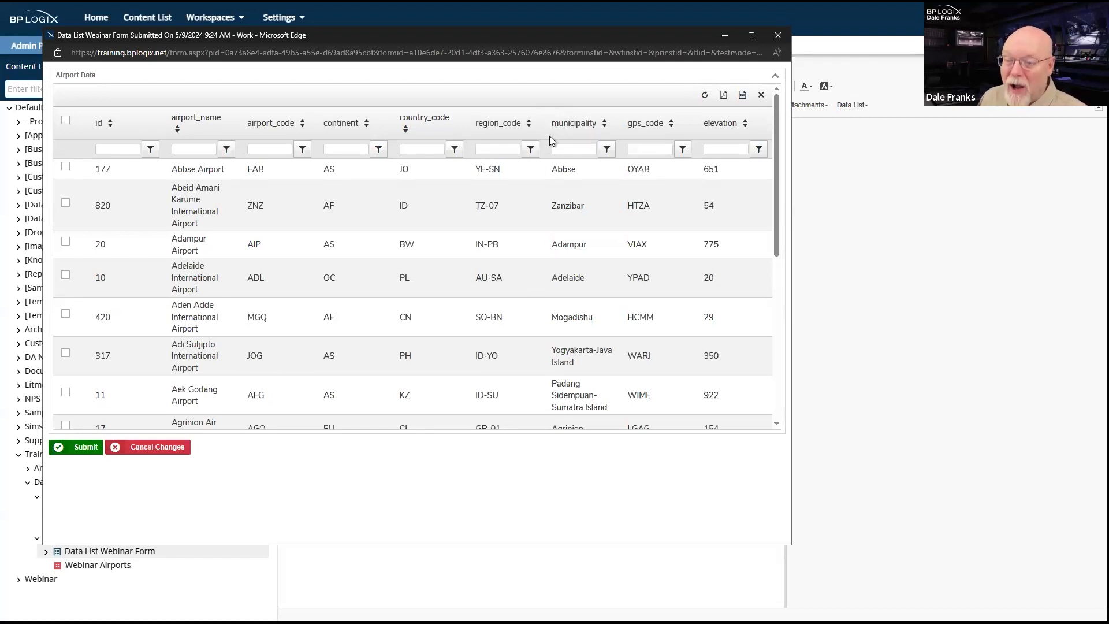
Widen the region_code, airport_name and municipality columns of the data list, look over the rows, and close the preview window.
drag(541, 122, 614, 114)
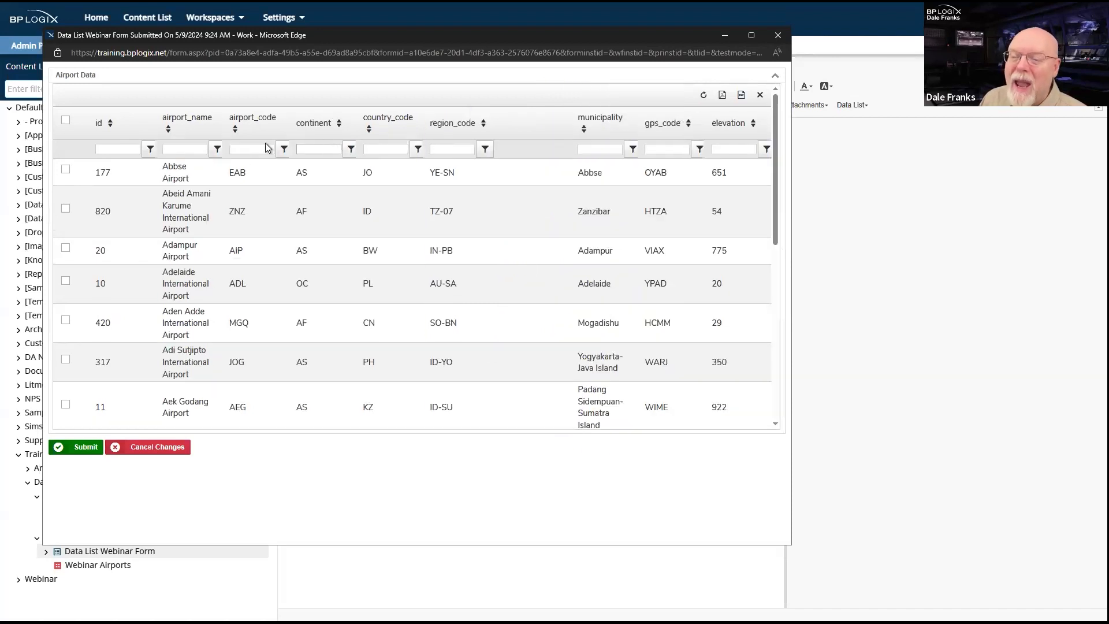
drag(217, 127, 309, 125)
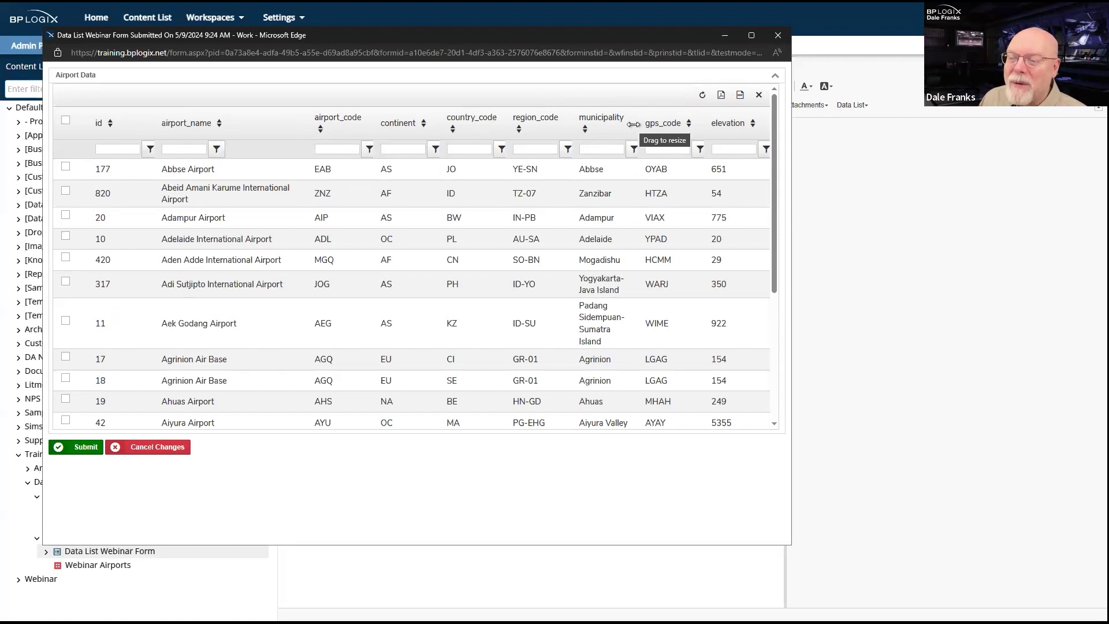
drag(634, 124, 733, 121)
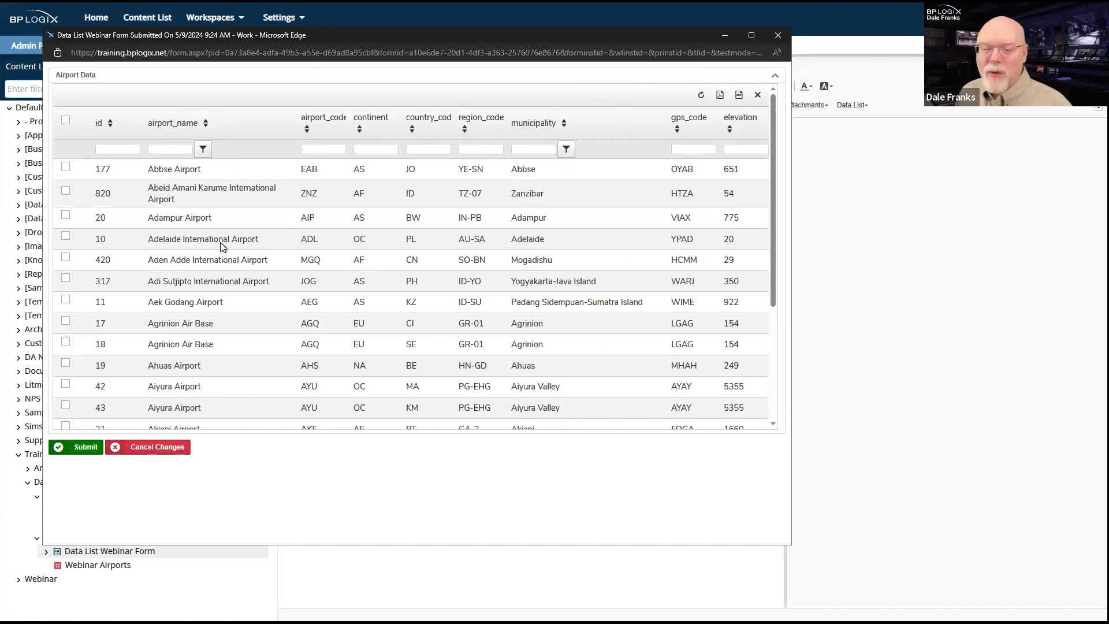
scroll(222, 246, down, 4)
scroll(222, 246, up, 4)
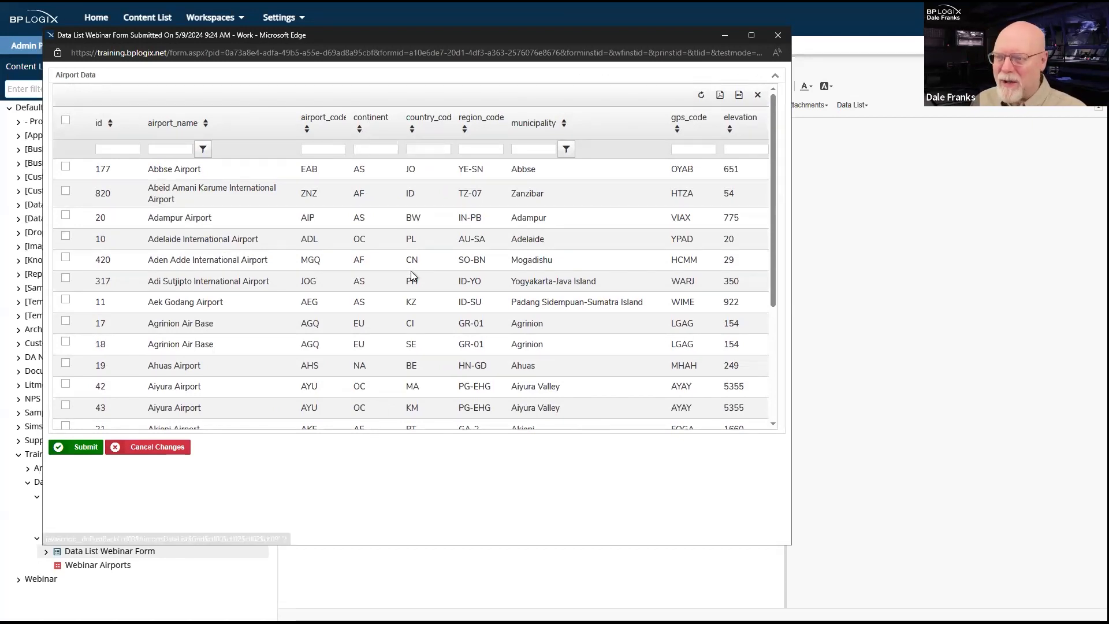
scroll(602, 323, down, 3)
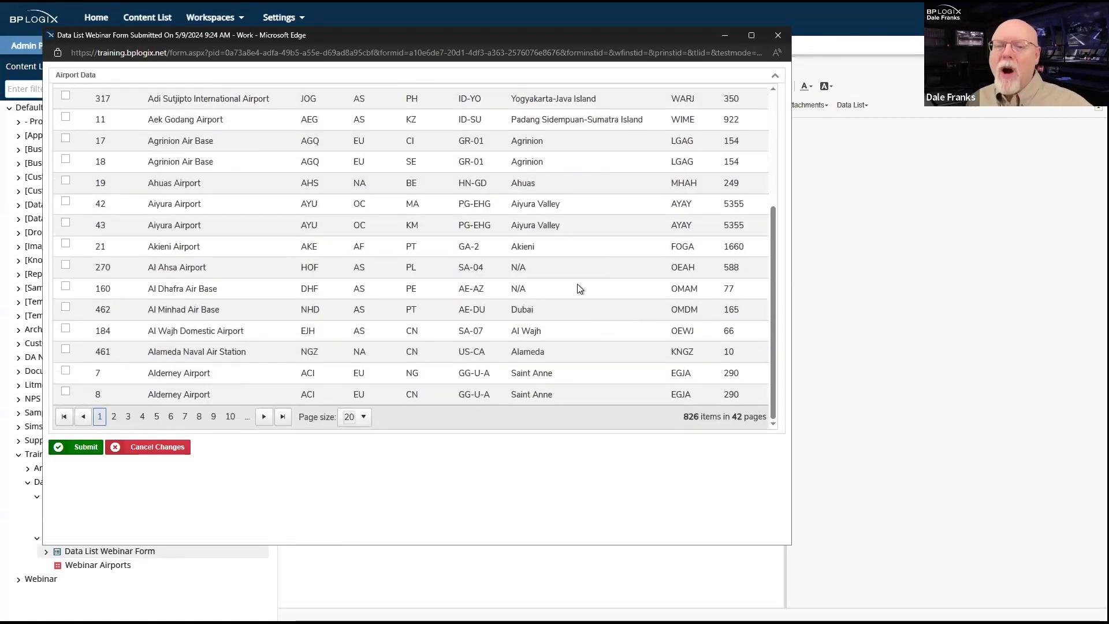
scroll(574, 231, up, 3)
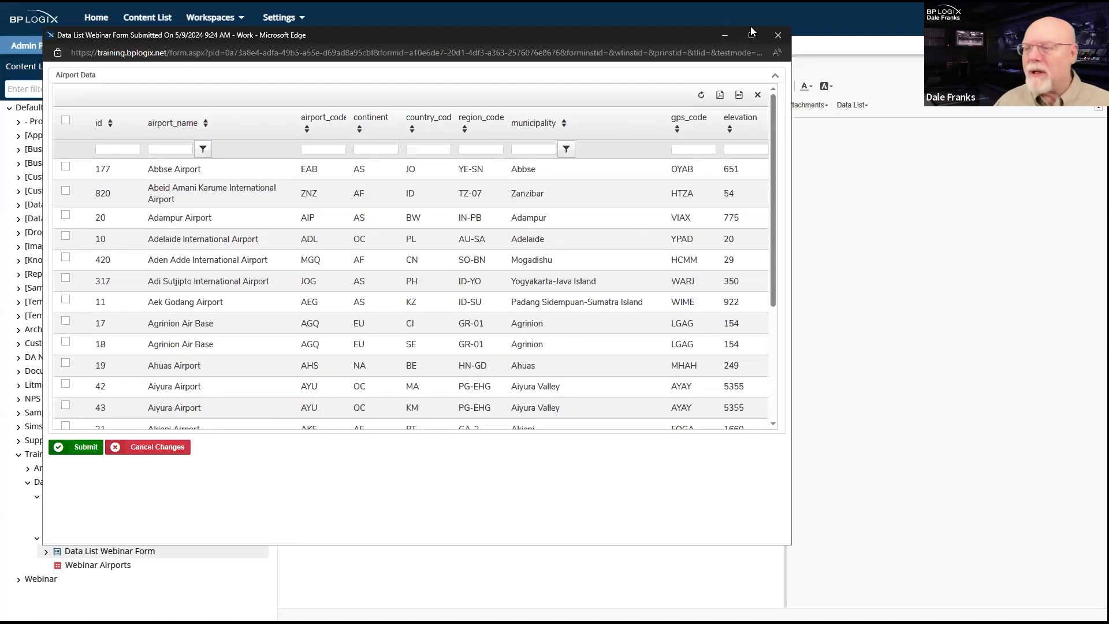
click(777, 34)
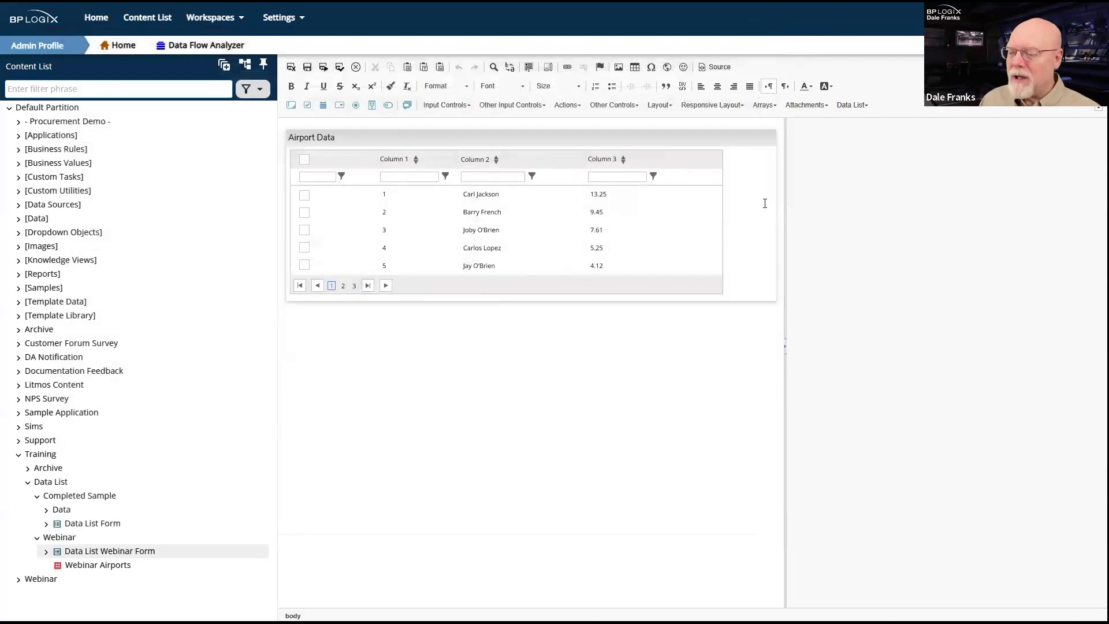
Check the AirportsDataList settings, run the form, and examine how the list's header behaves while scrolling with Static Header off.
click(563, 249)
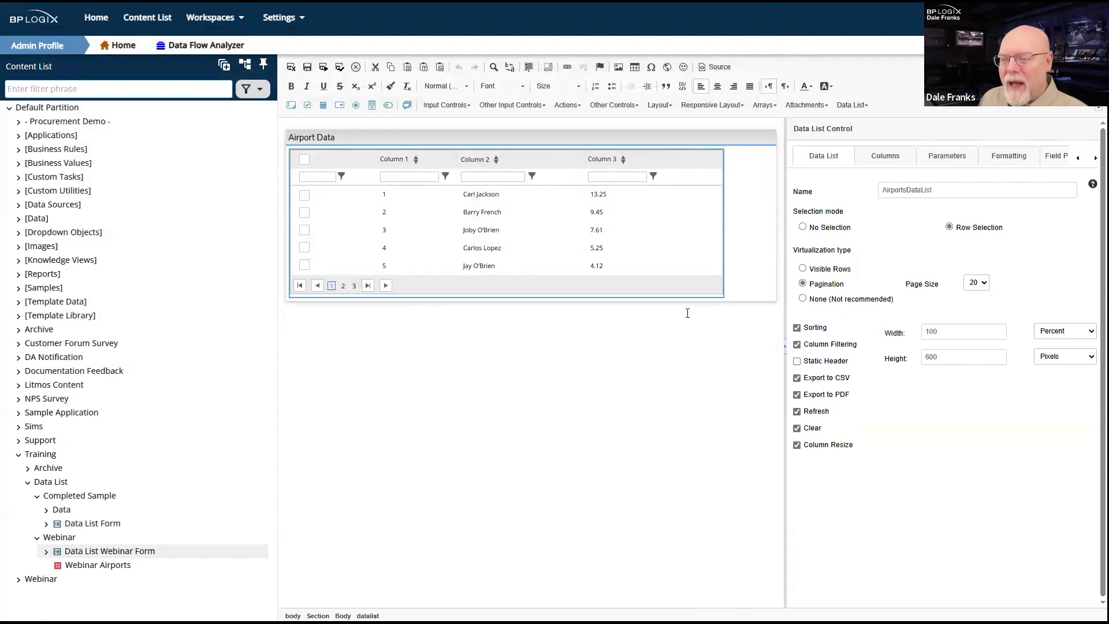
click(327, 67)
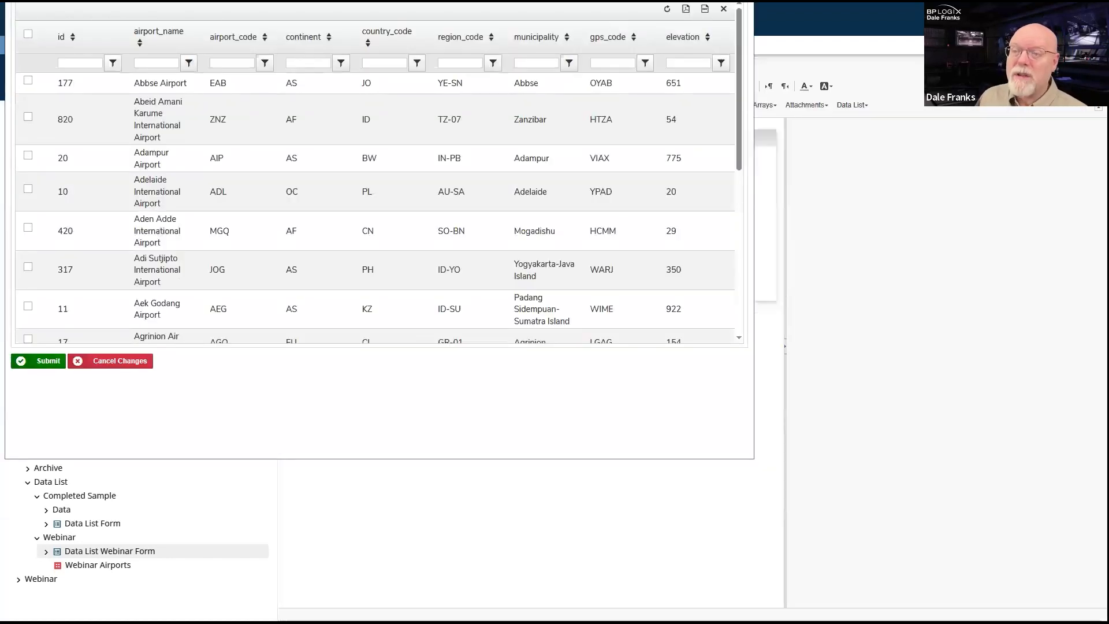
scroll(798, 214, down, 2)
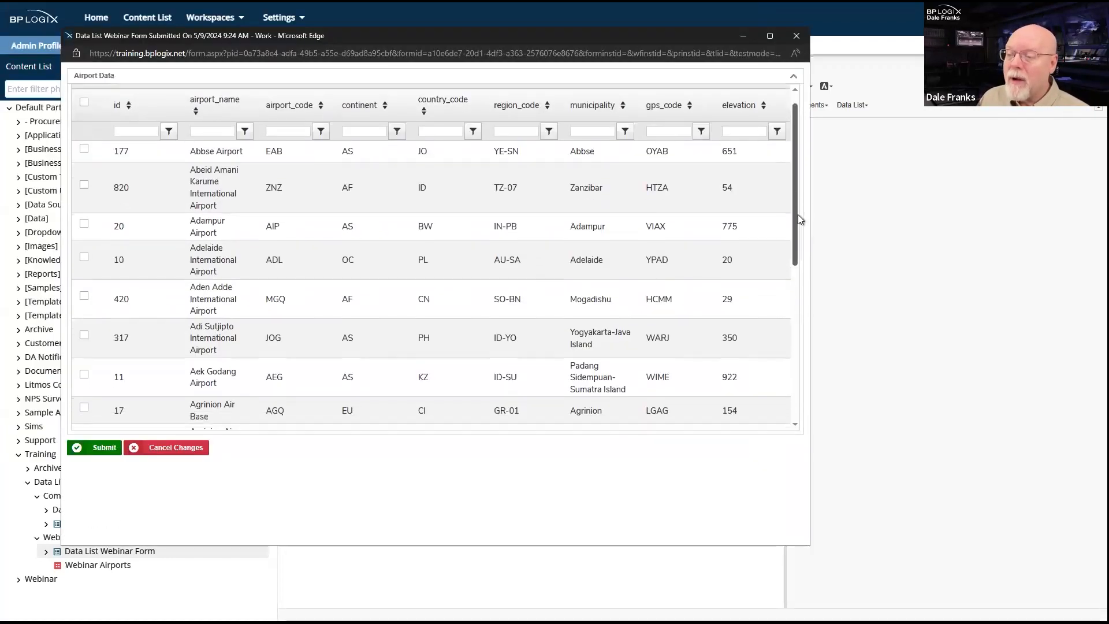
drag(803, 223, 764, 164)
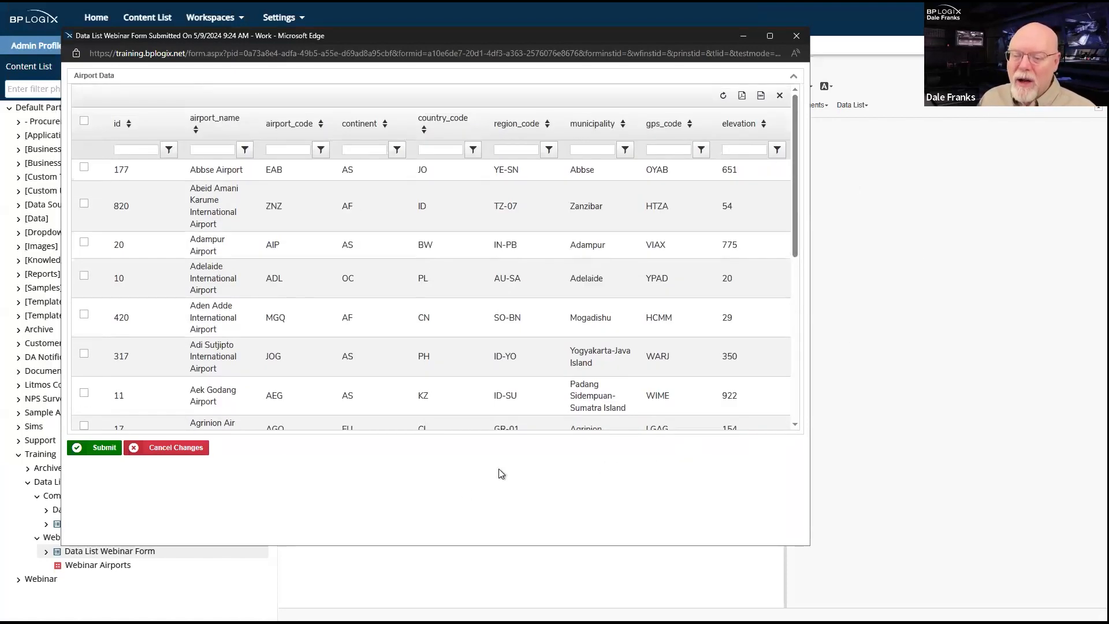
Enable Static Header for the AirportsDataList control, save the form, and reload the form preview.
click(742, 586)
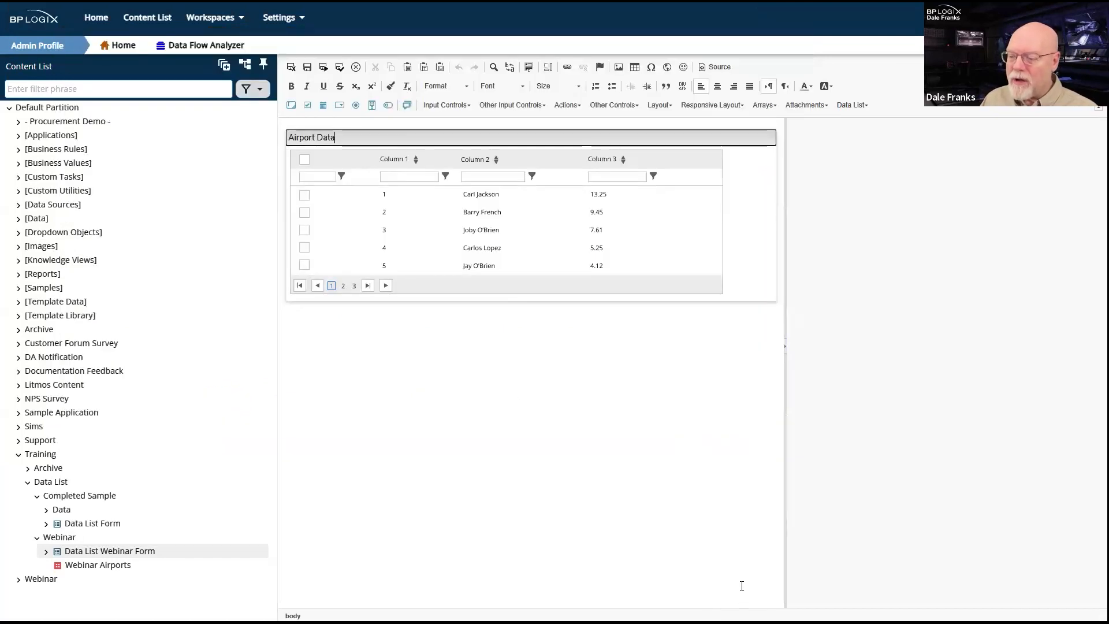
click(595, 234)
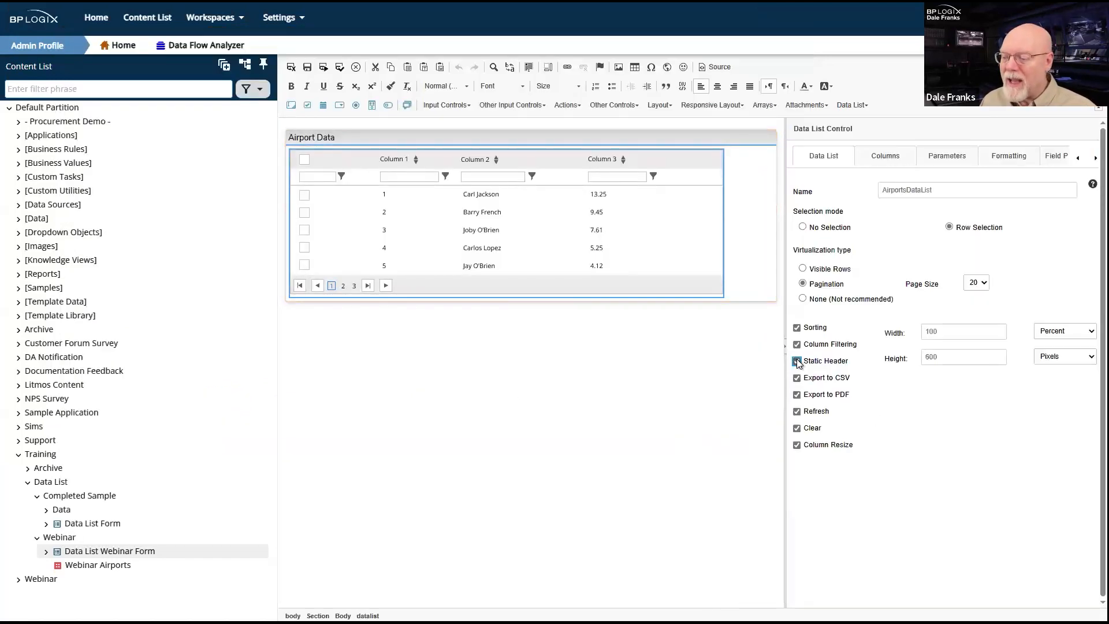
click(309, 69)
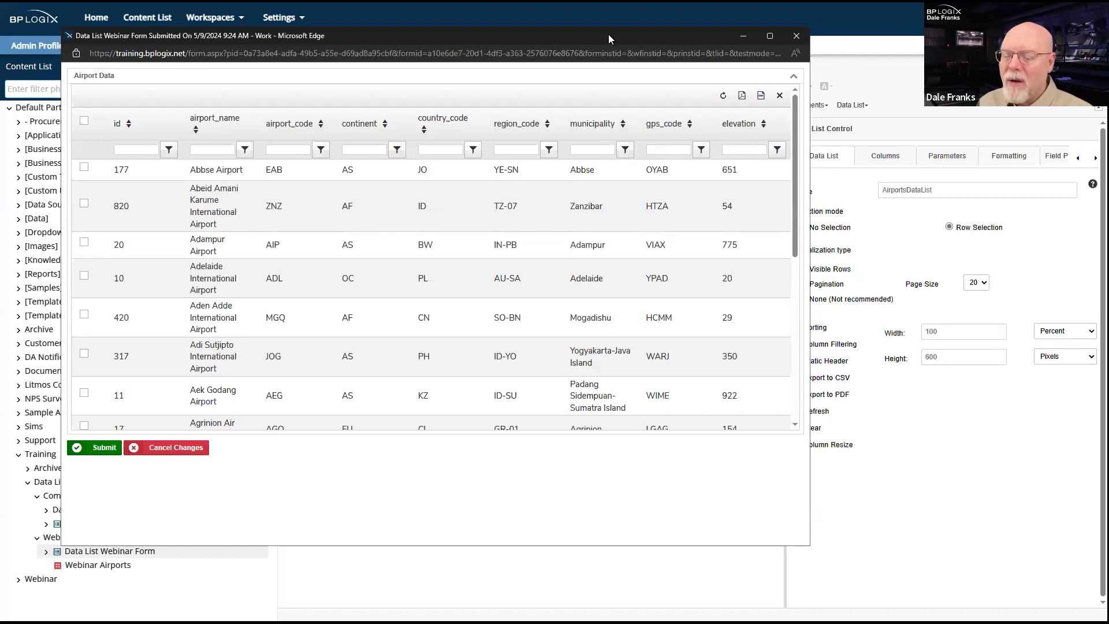
drag(608, 33, 651, 33)
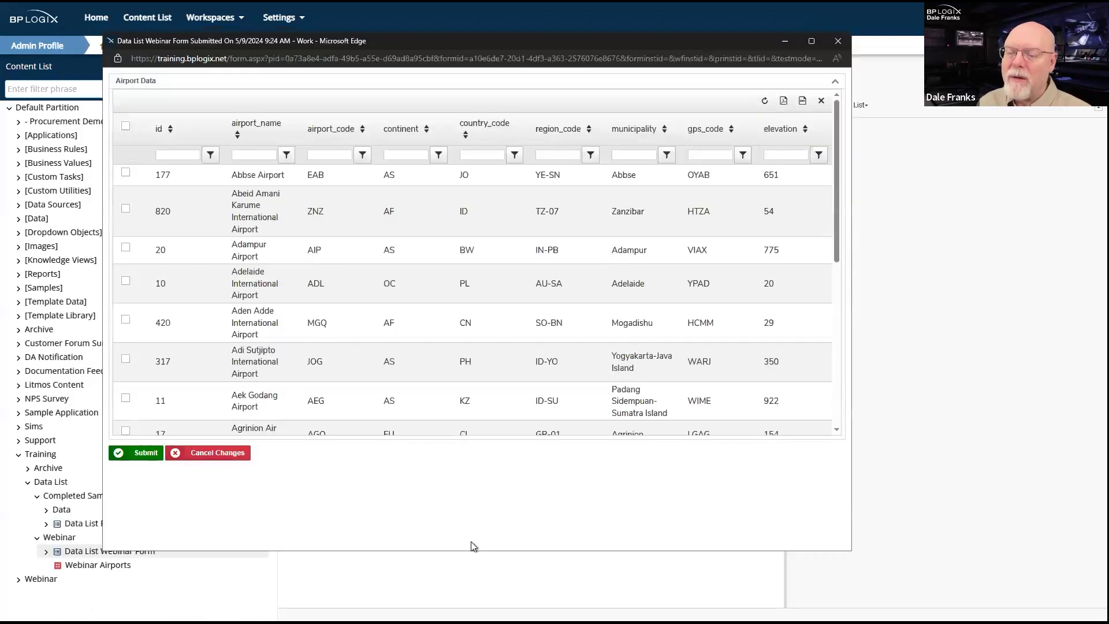
right_click(457, 497)
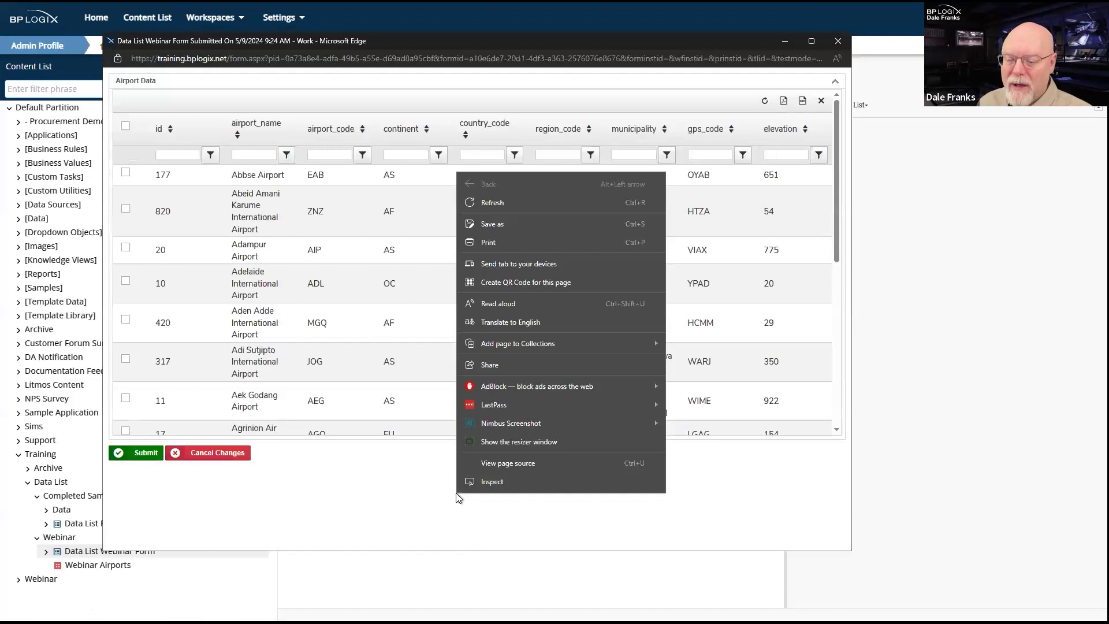
click(549, 207)
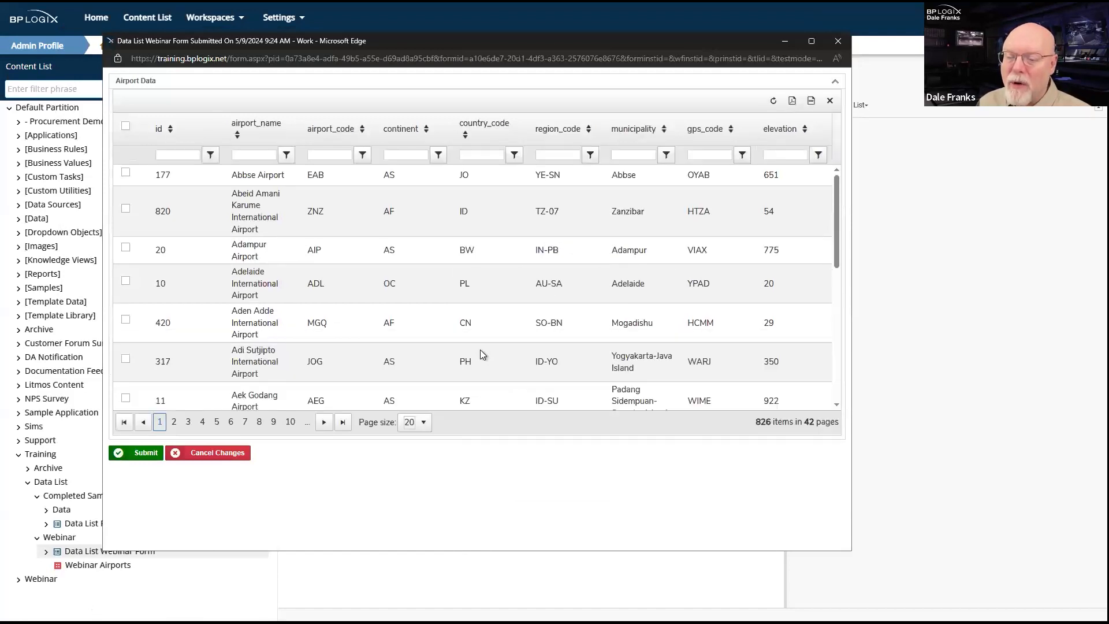
Scroll through the airport rows to examine the column headers and paging bar with Static Header on.
drag(836, 216, 858, 382)
drag(845, 301, 830, 199)
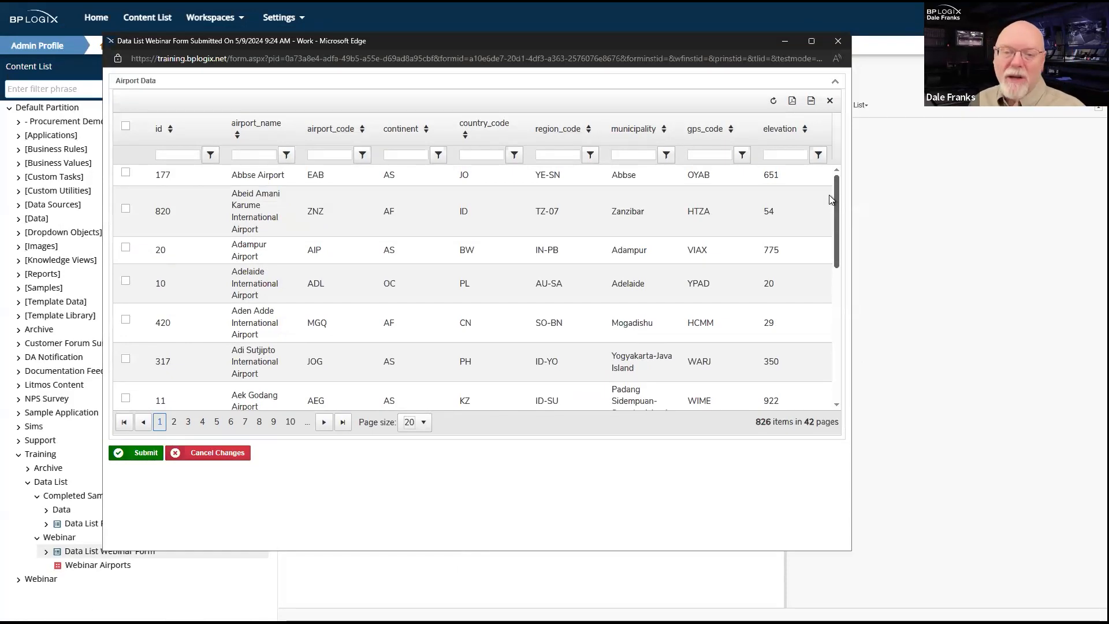
mouse_move(829, 199)
mouse_down()
mouse_move(854, 359)
mouse_move(858, 293)
mouse_move(837, 203)
mouse_up()
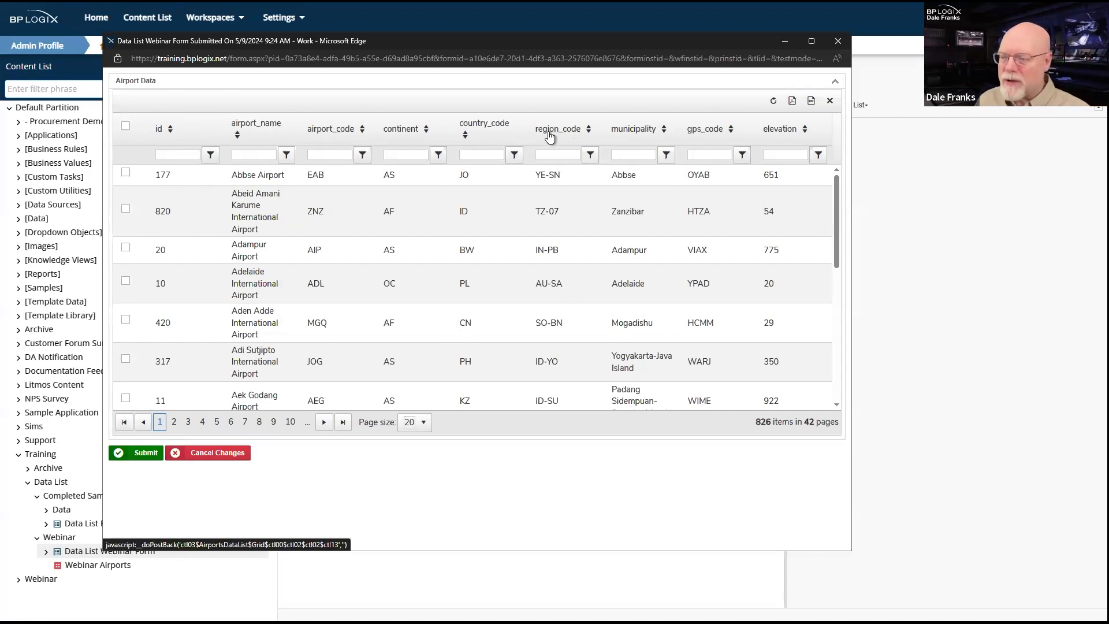
mouse_move(840, 211)
mouse_down()
mouse_move(836, 324)
mouse_move(809, 296)
mouse_move(813, 212)
mouse_move(875, 373)
mouse_move(847, 202)
mouse_up()
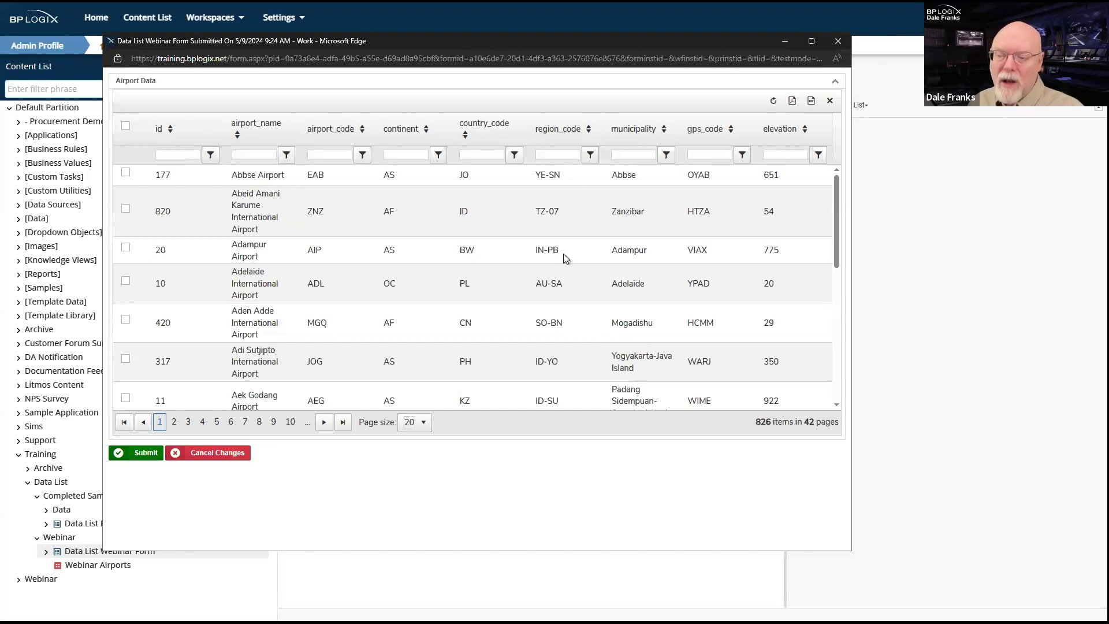
drag(836, 202, 813, 382)
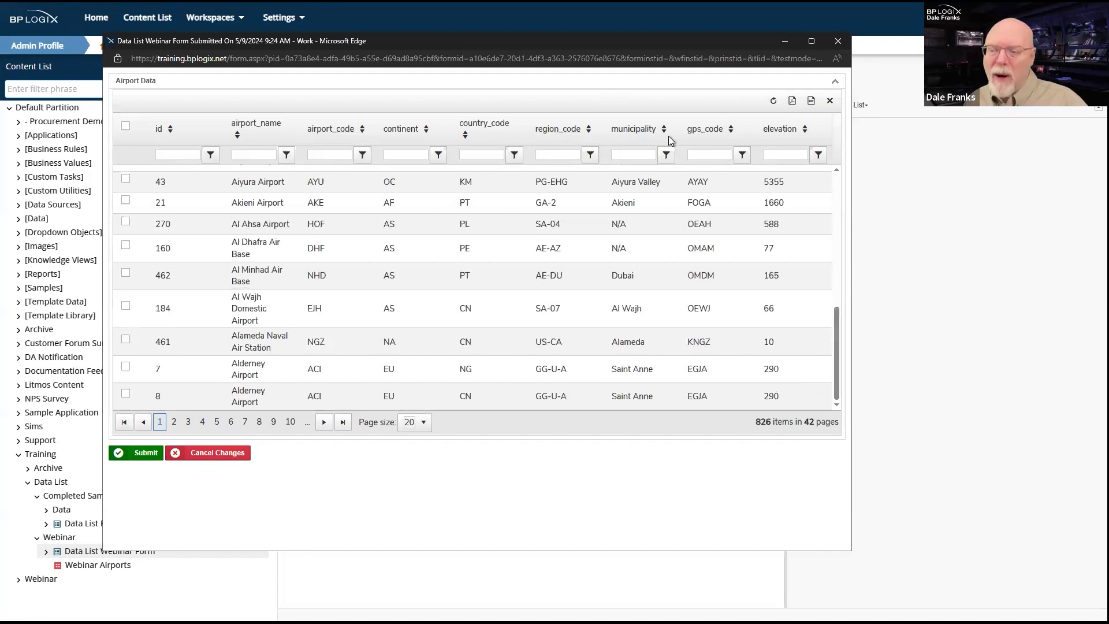
Close the form preview and hide the id, continent, region_code and gps_code columns in the AirportsDataList control.
drag(833, 375, 812, 361)
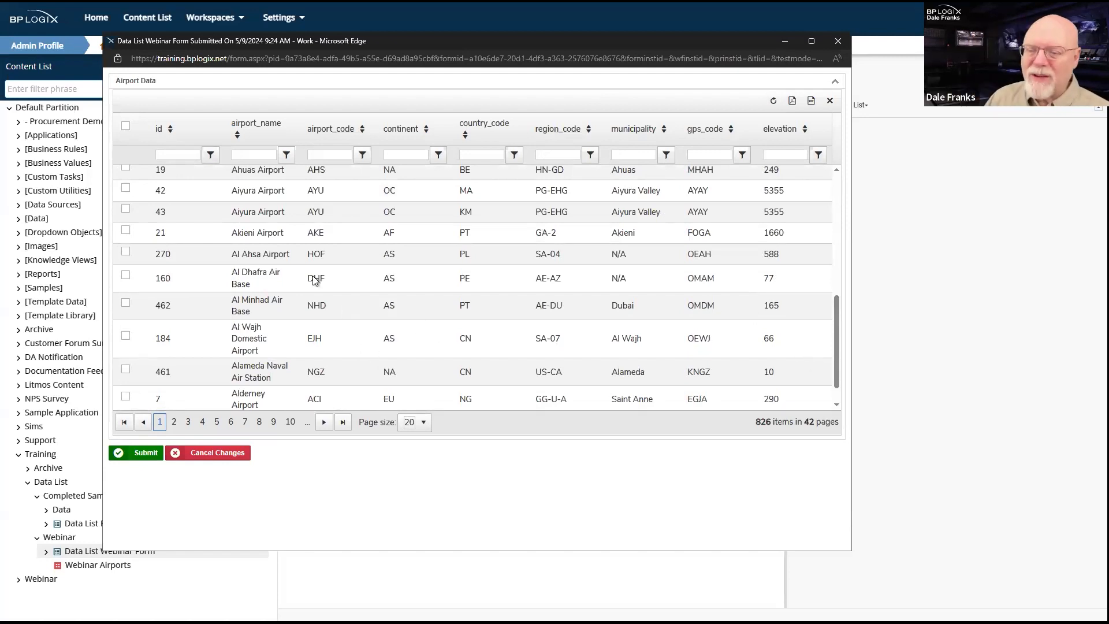
click(228, 454)
click(641, 230)
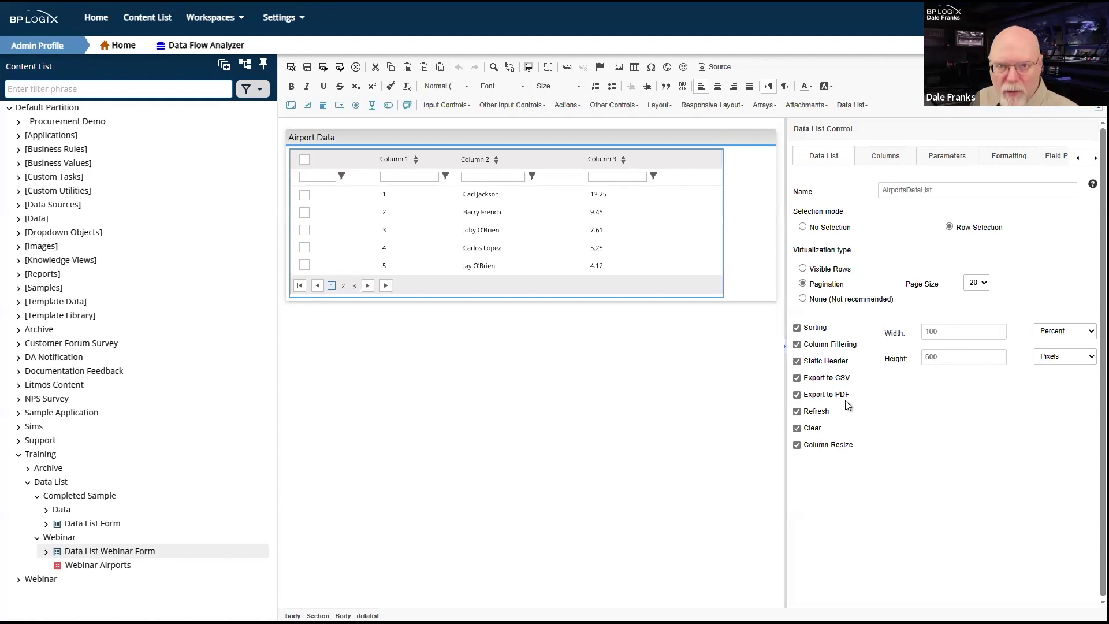
click(894, 157)
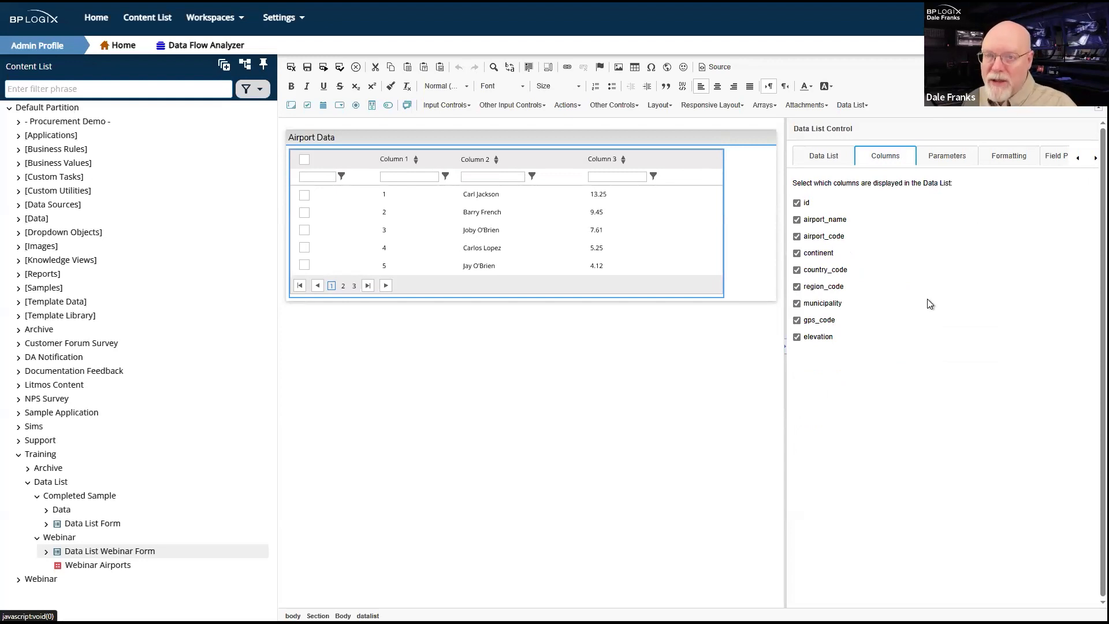
click(796, 203)
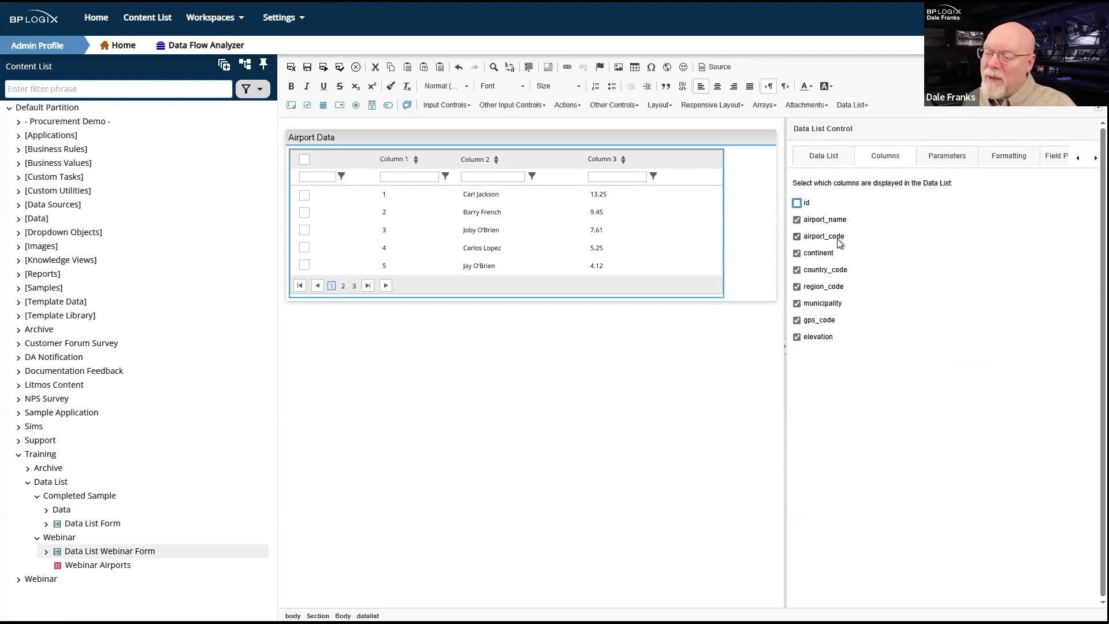
click(797, 286)
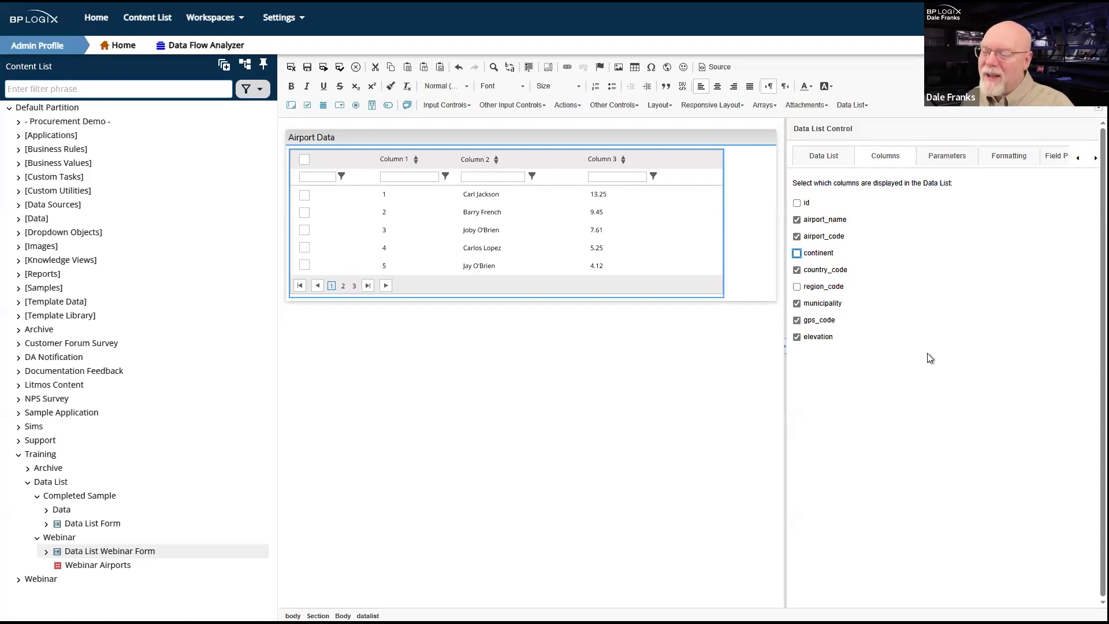
click(799, 321)
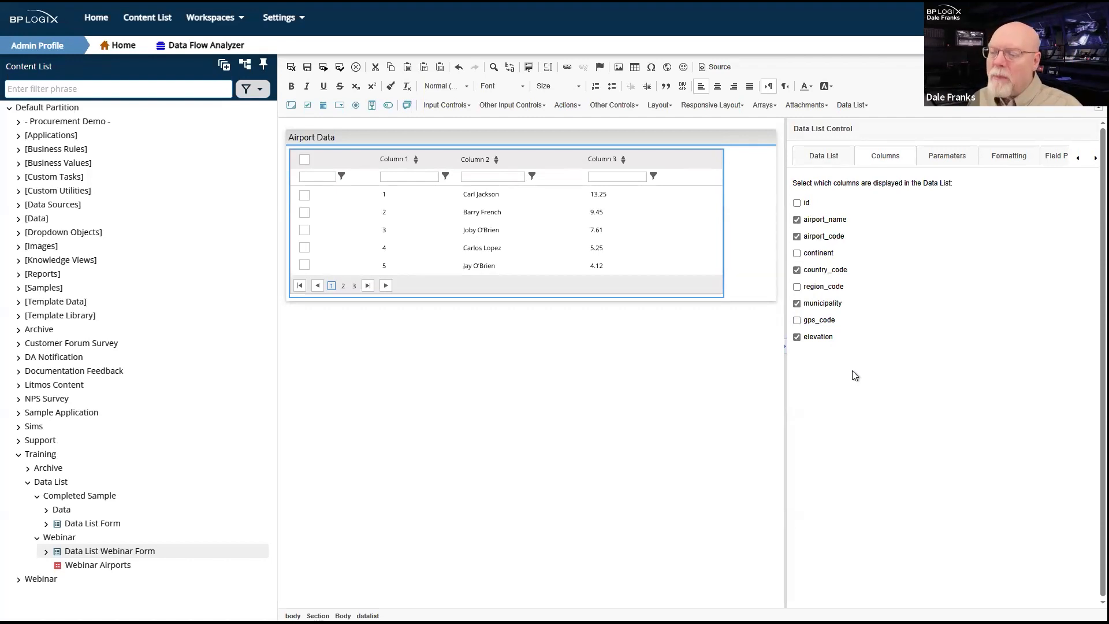
click(1053, 162)
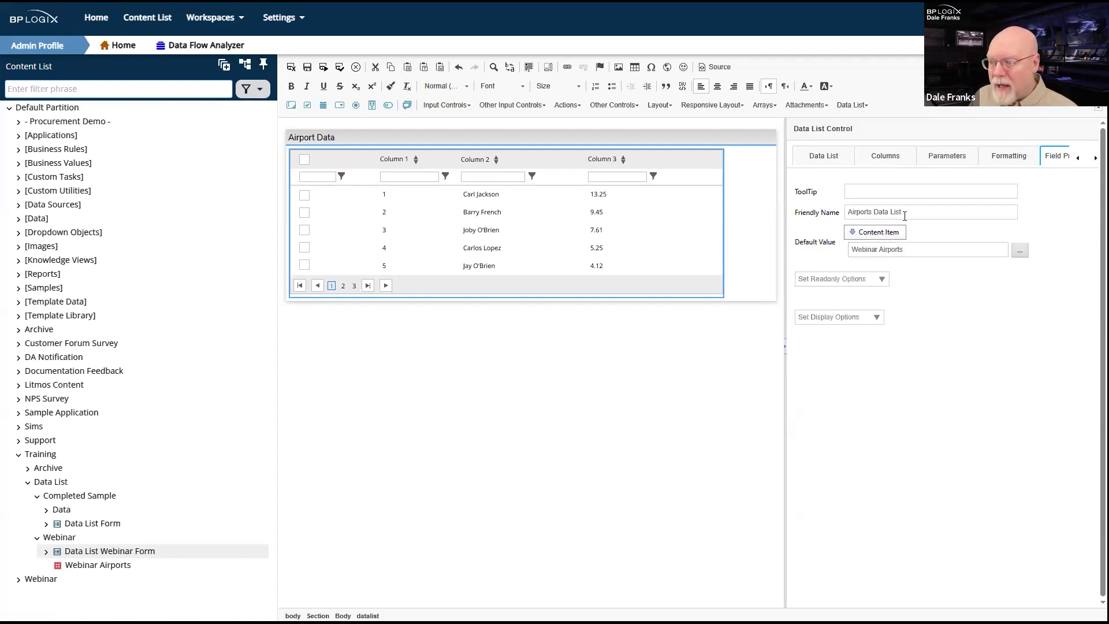
click(886, 163)
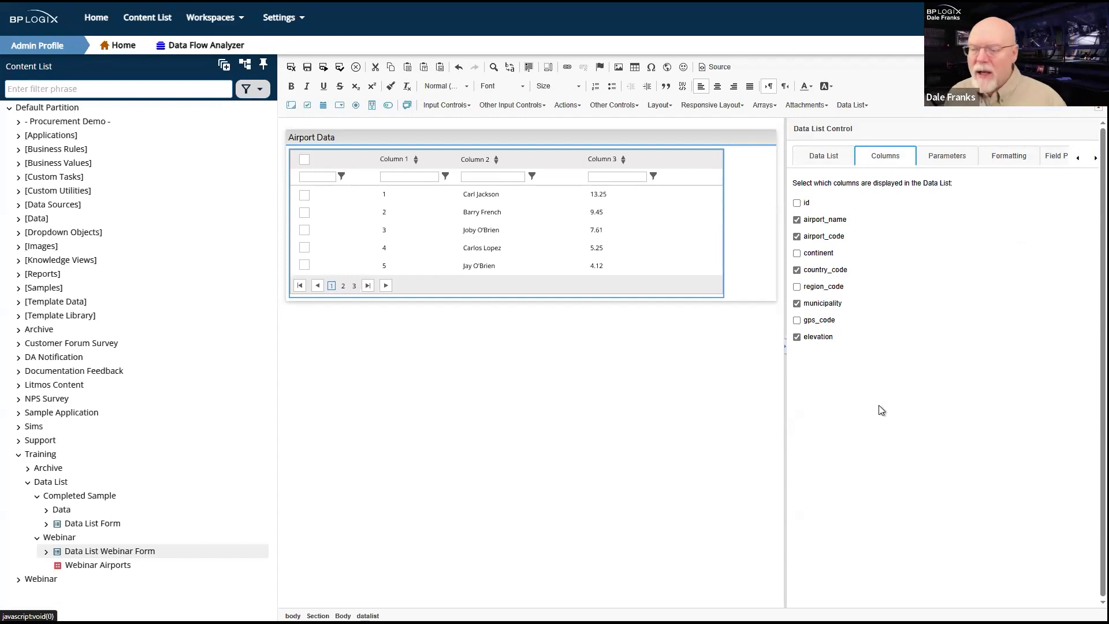
Save and run the form, examine the airport rows with the reduced columns in a wider preview window, and close the preview.
click(324, 68)
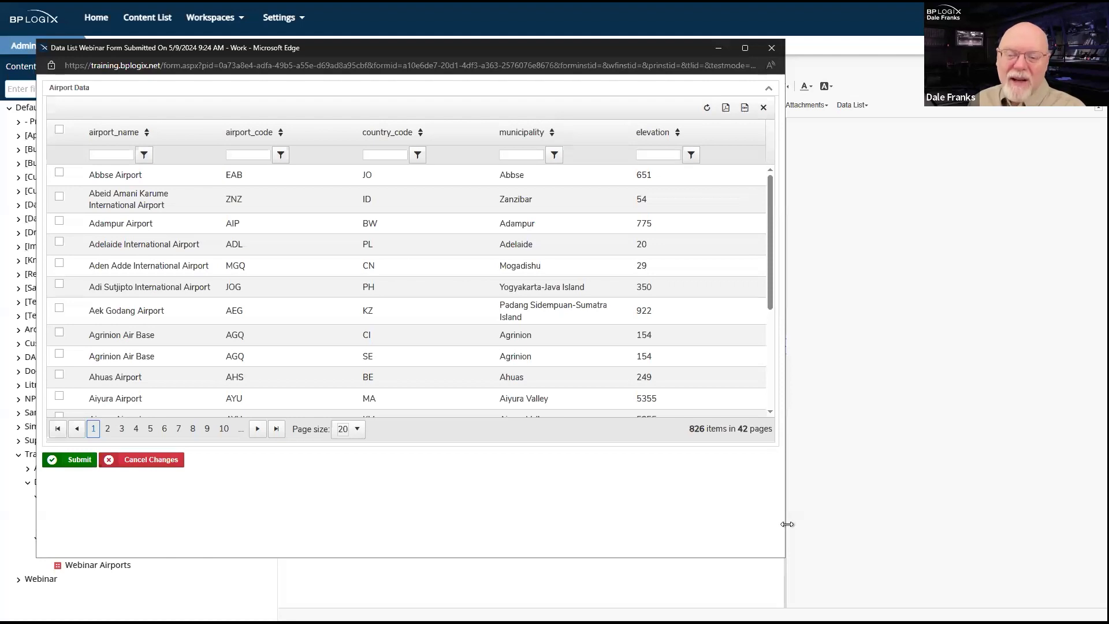
drag(787, 524, 896, 508)
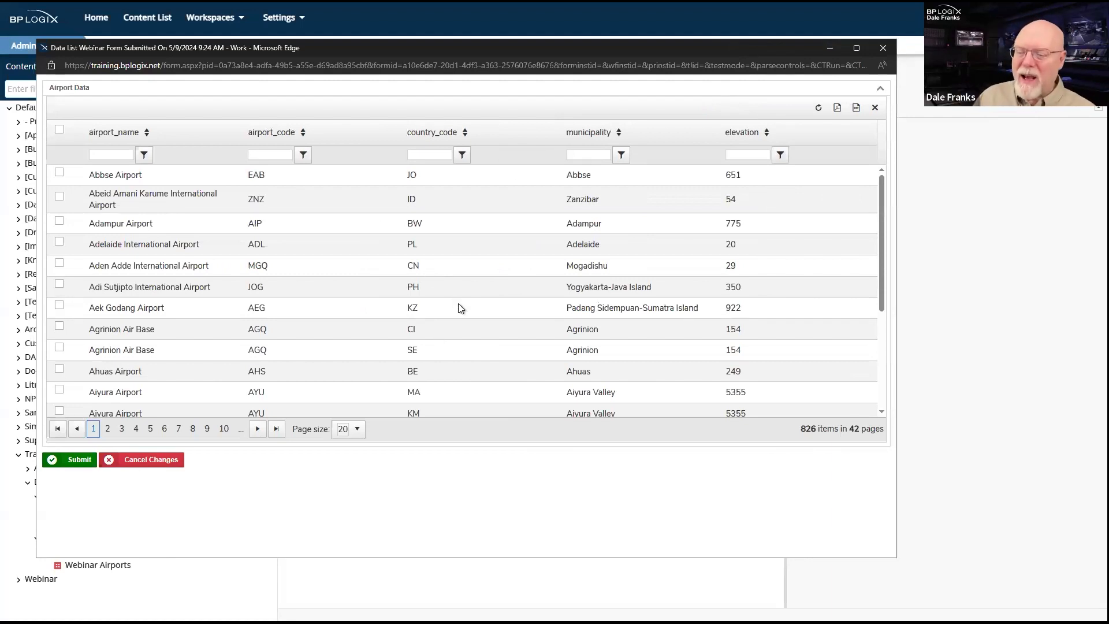
scroll(510, 243, down, 3)
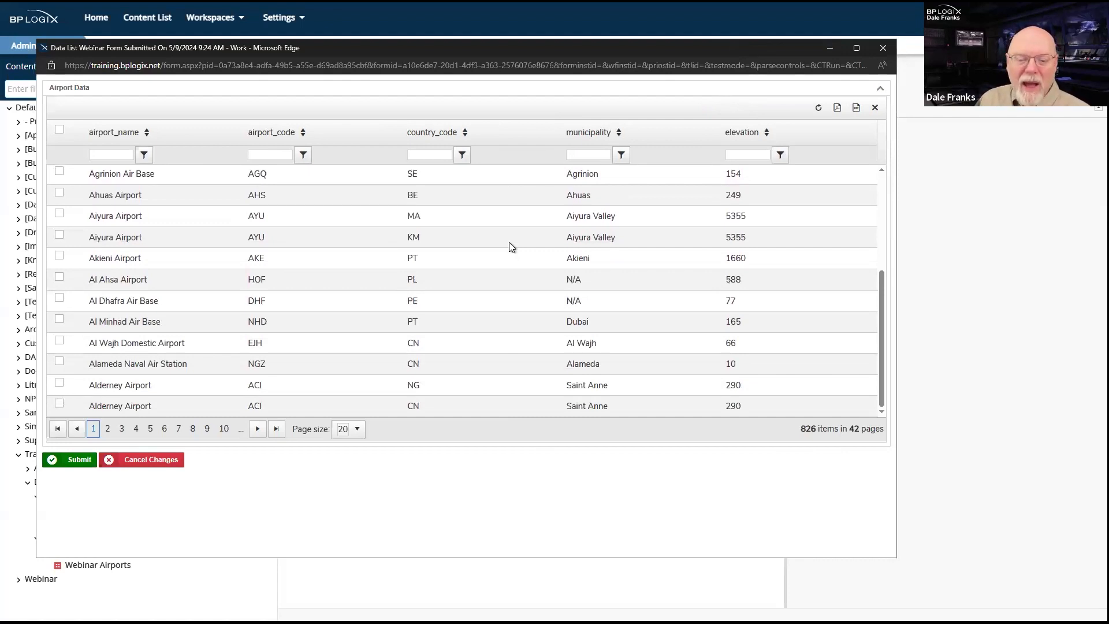
scroll(509, 246, up, 3)
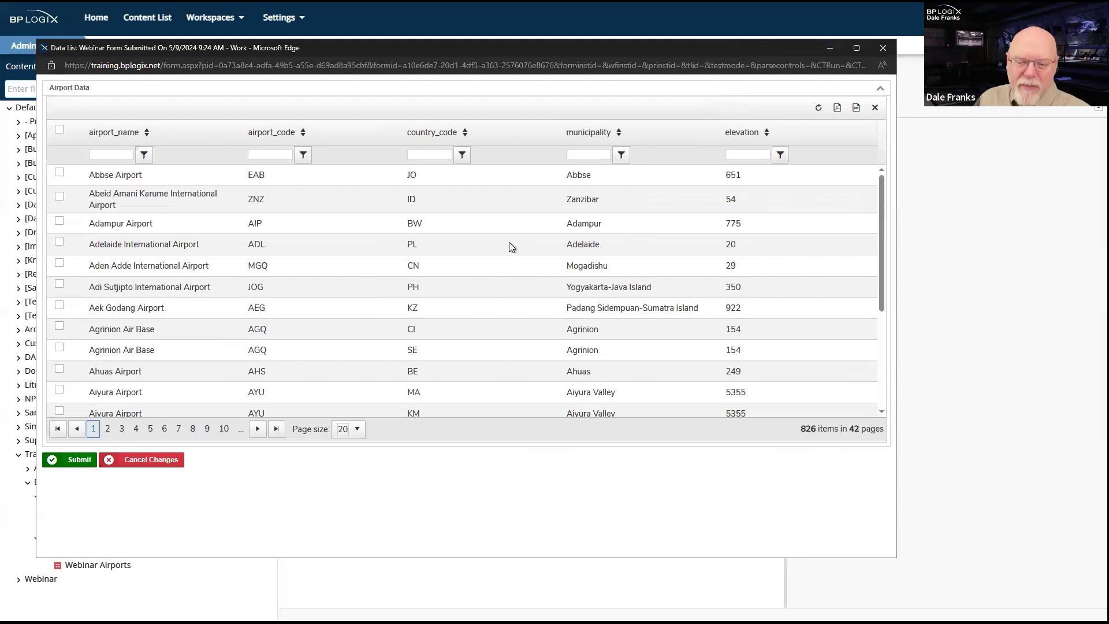
scroll(509, 246, down, 3)
scroll(509, 246, up, 3)
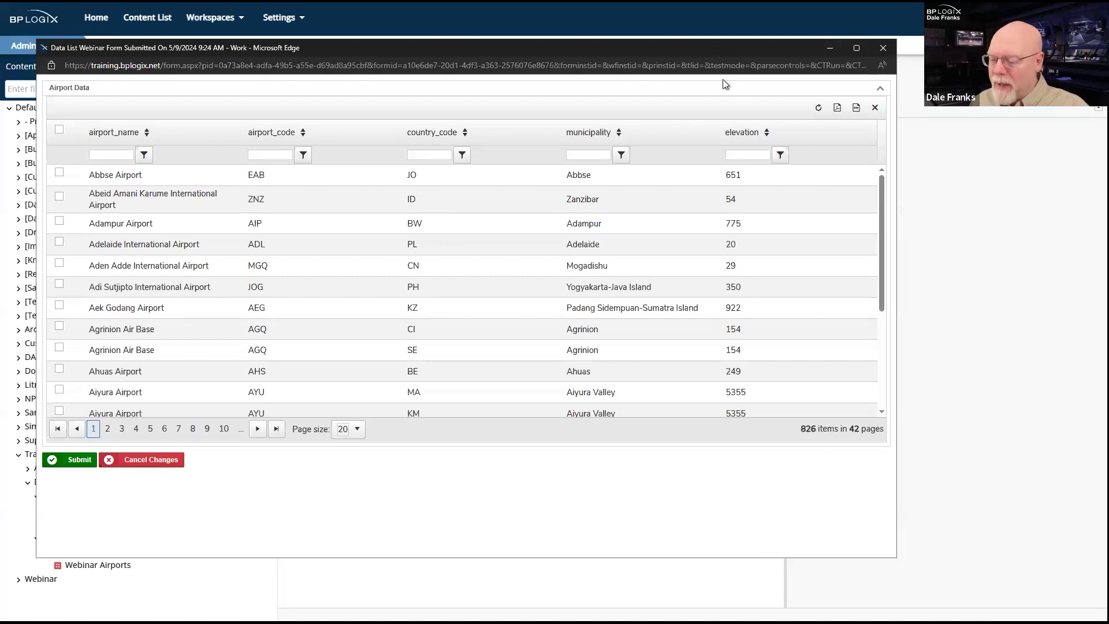
drag(728, 49, 776, 270)
click(923, 169)
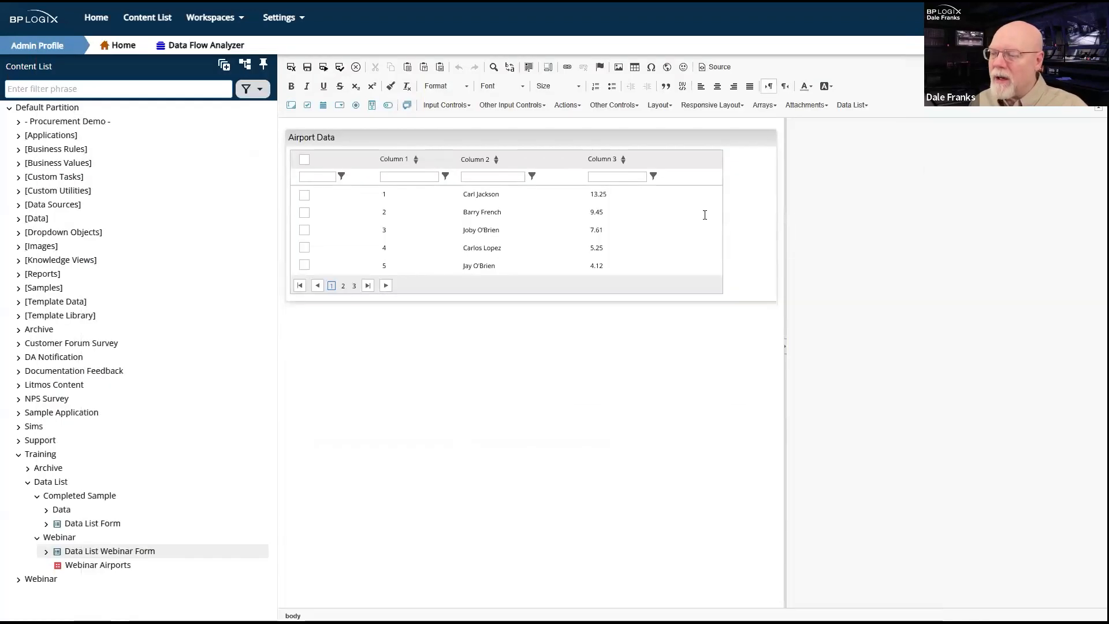
Look through the available themes in the AirportsDataList control's formatting settings.
click(642, 227)
click(958, 157)
click(1000, 164)
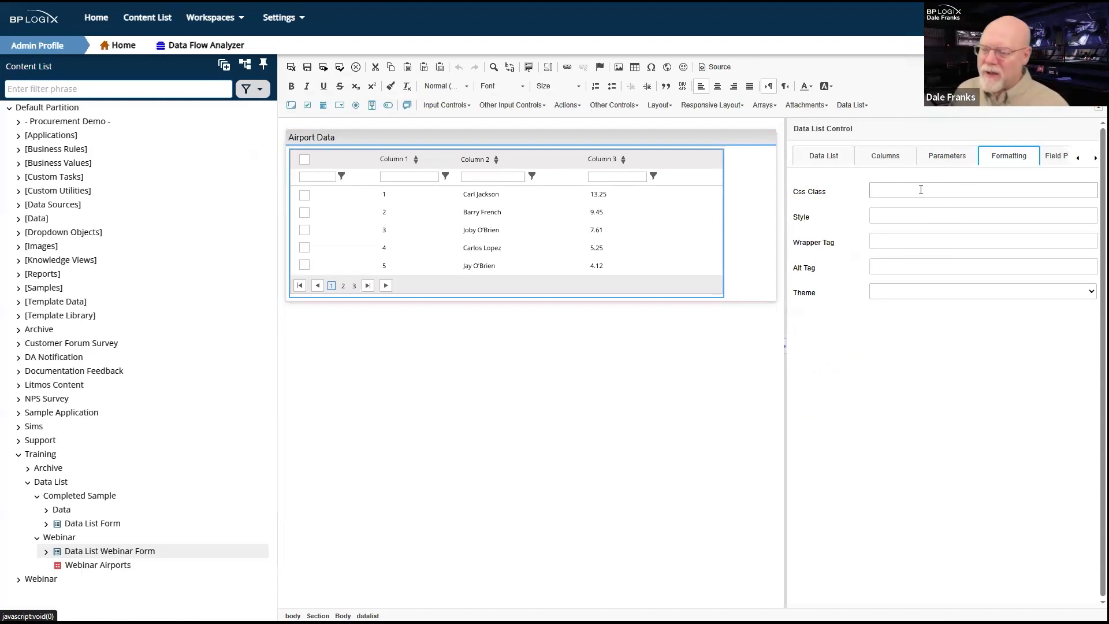
click(988, 295)
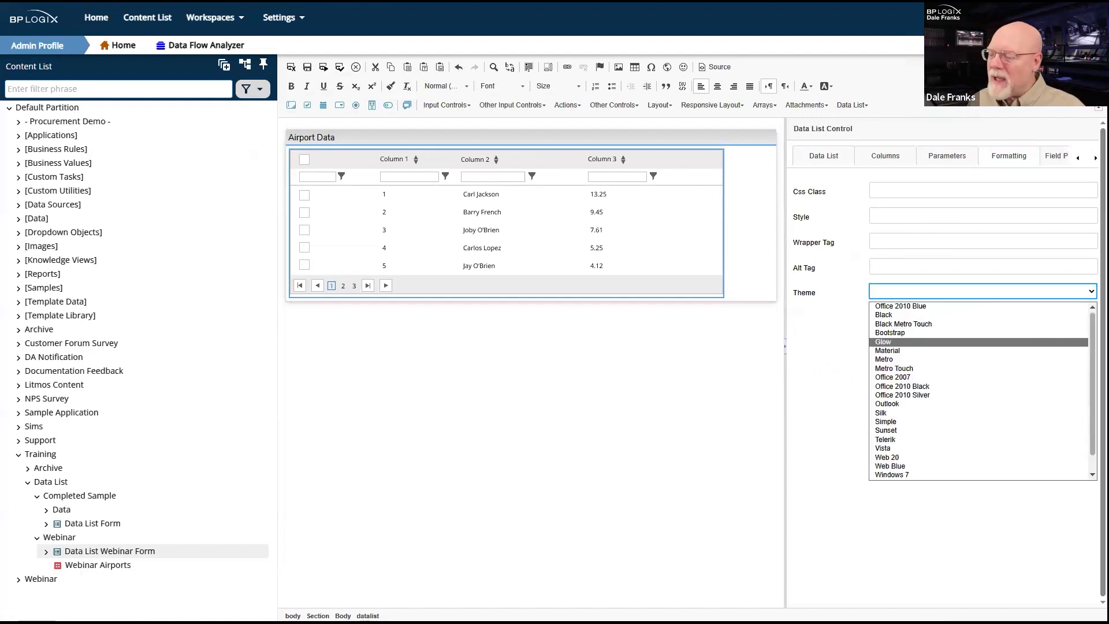
scroll(981, 391, down, 1)
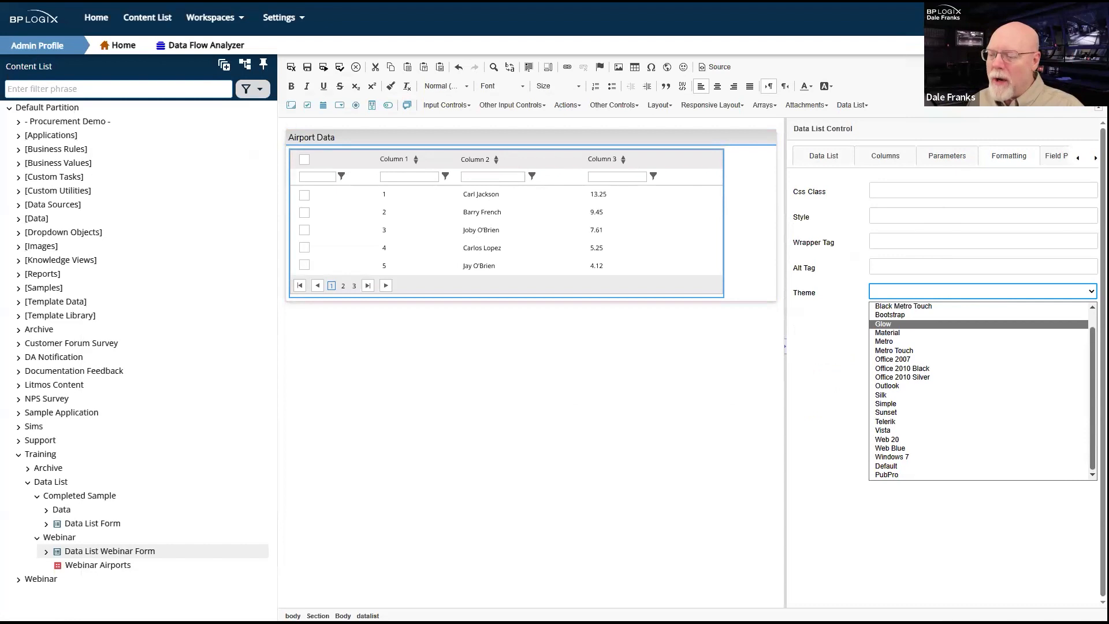
scroll(982, 390, up, 2)
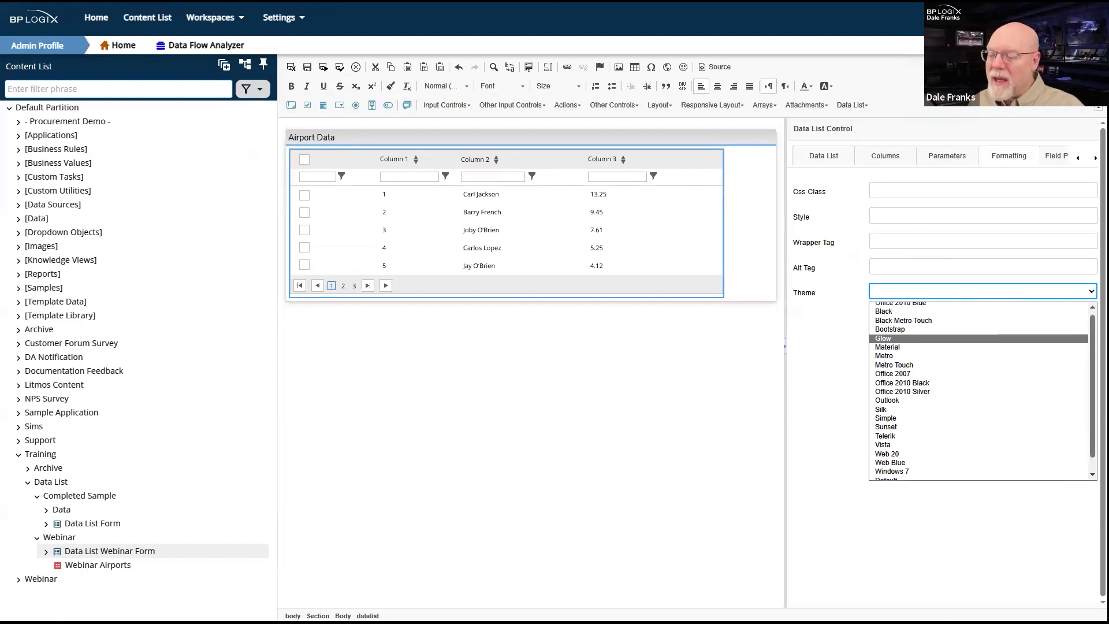
scroll(982, 390, down, 2)
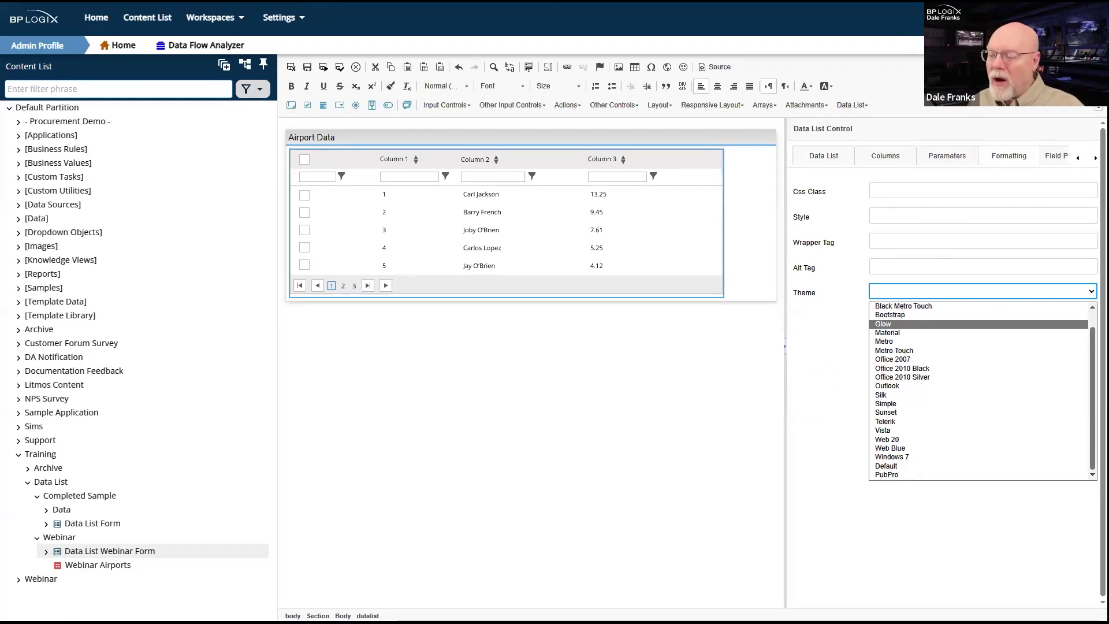
Apply the PubPro theme to the airport data list, save the form and reload its preview.
click(892, 475)
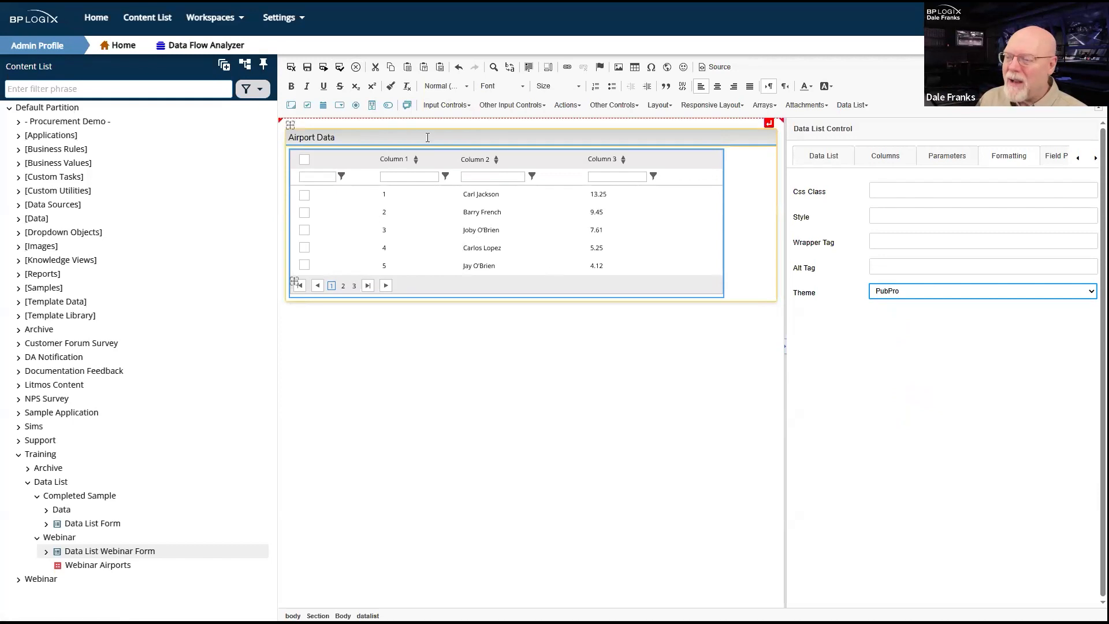
click(308, 68)
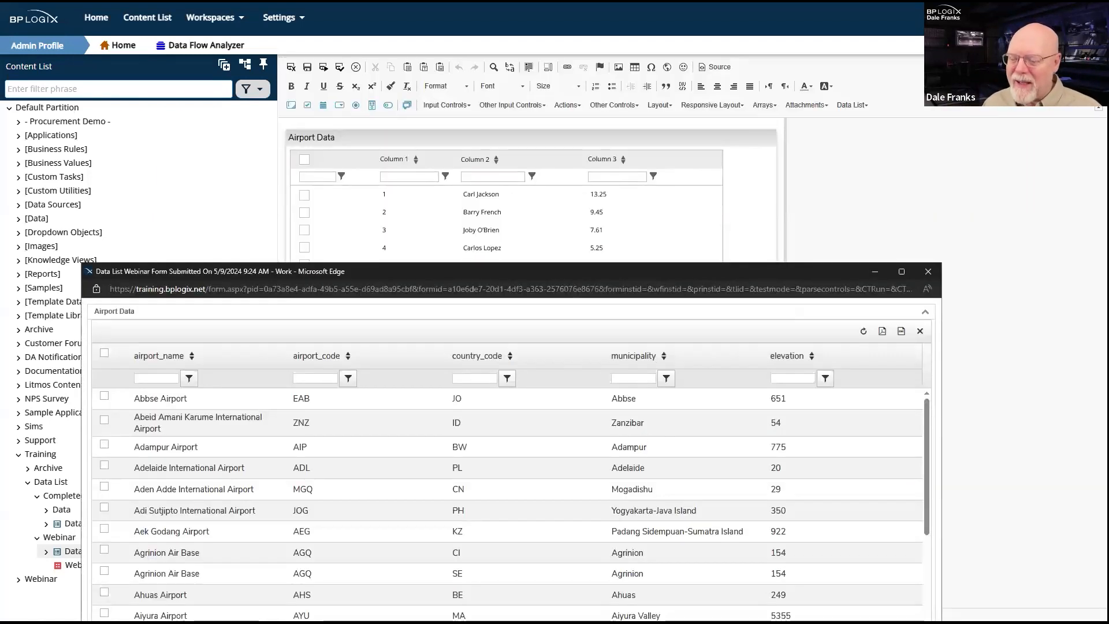
right_click(635, 362)
click(685, 384)
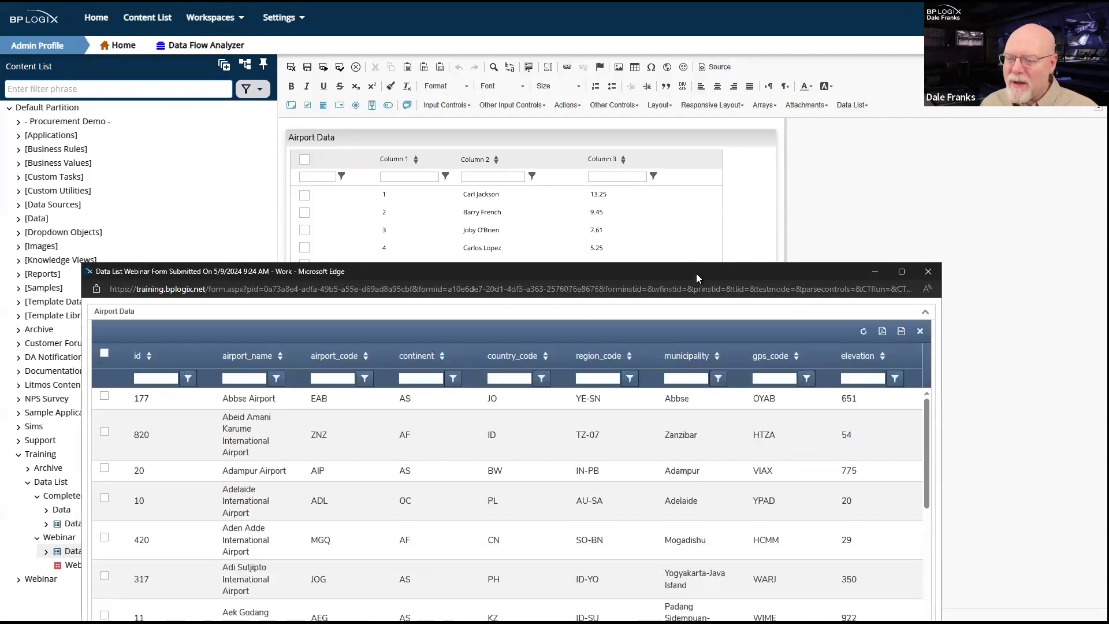
Select the Al Dhafra Air Base and Al Minhad Air Base rows in the form preview.
drag(698, 270, 742, 115)
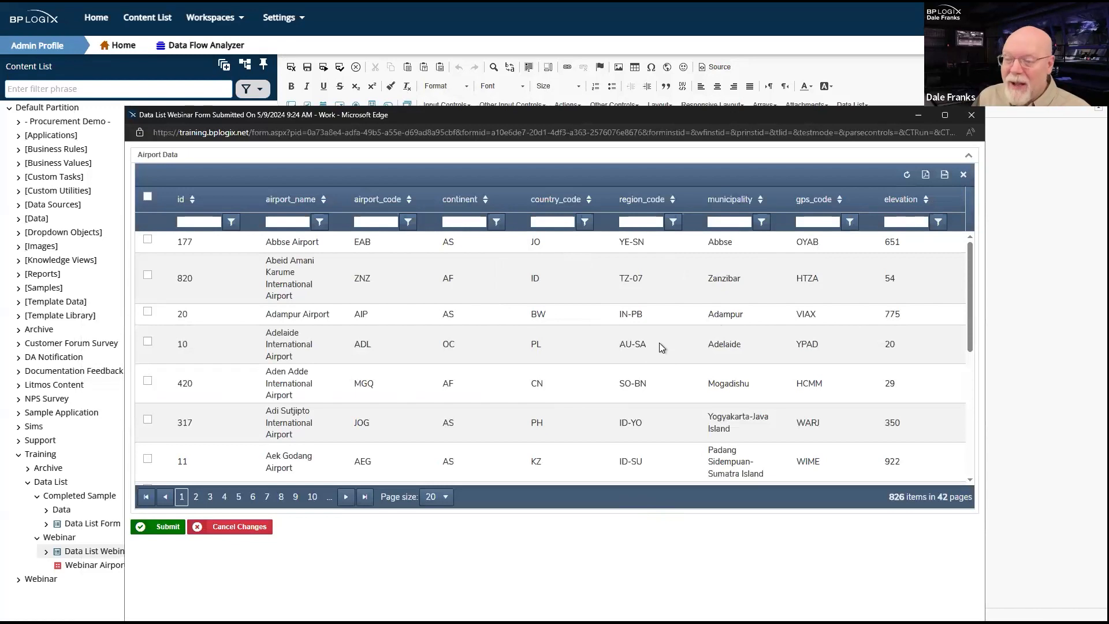
scroll(659, 343, down, 3)
scroll(657, 341, up, 1)
scroll(658, 341, down, 3)
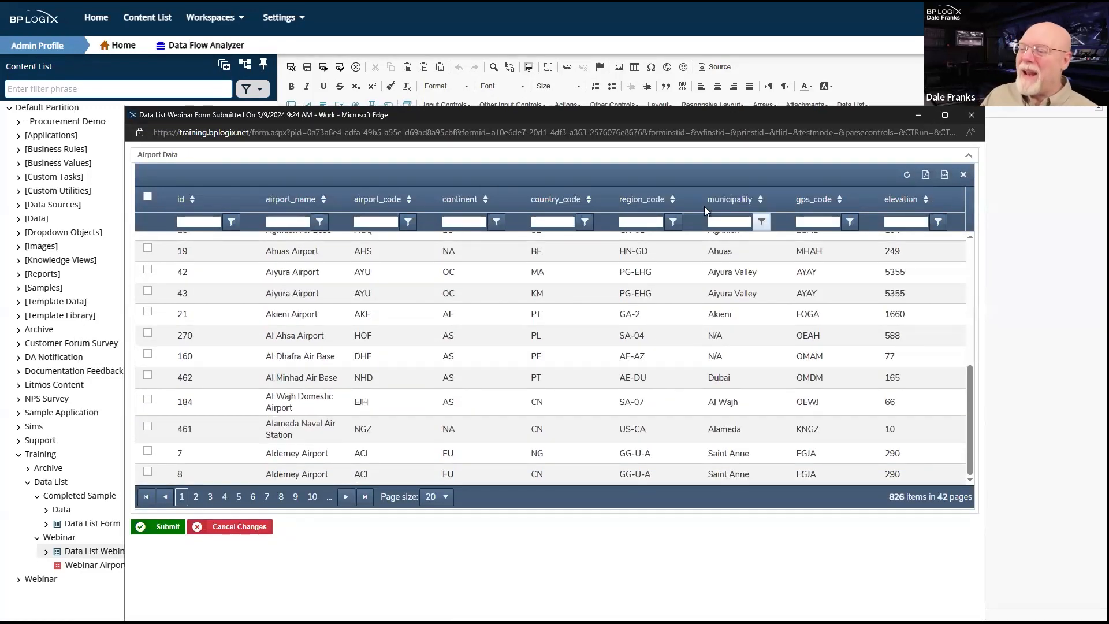
click(145, 354)
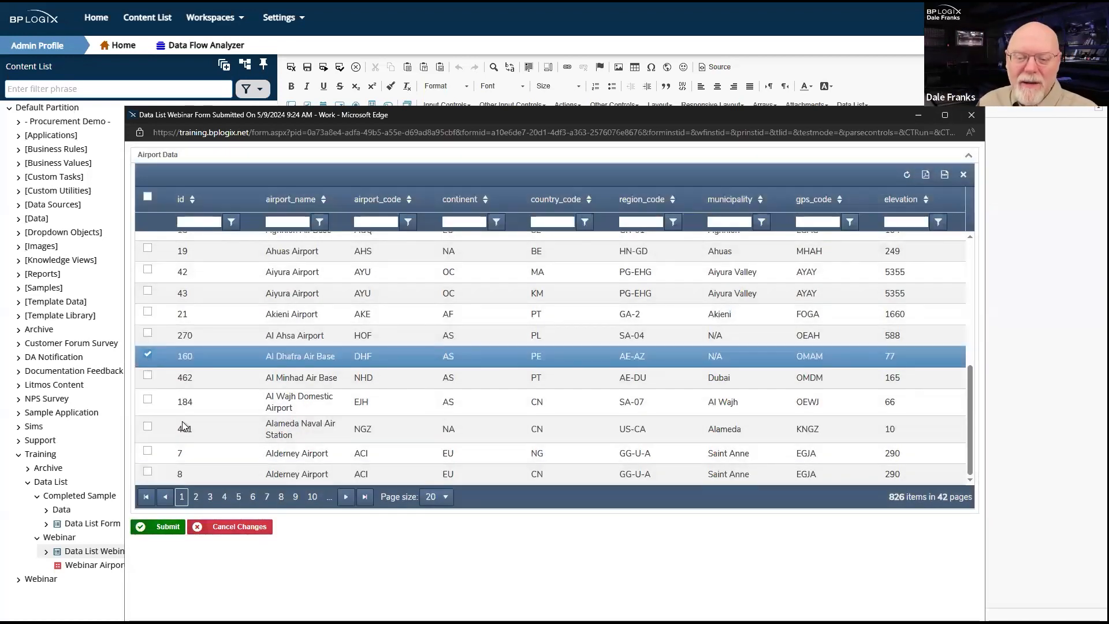
click(146, 375)
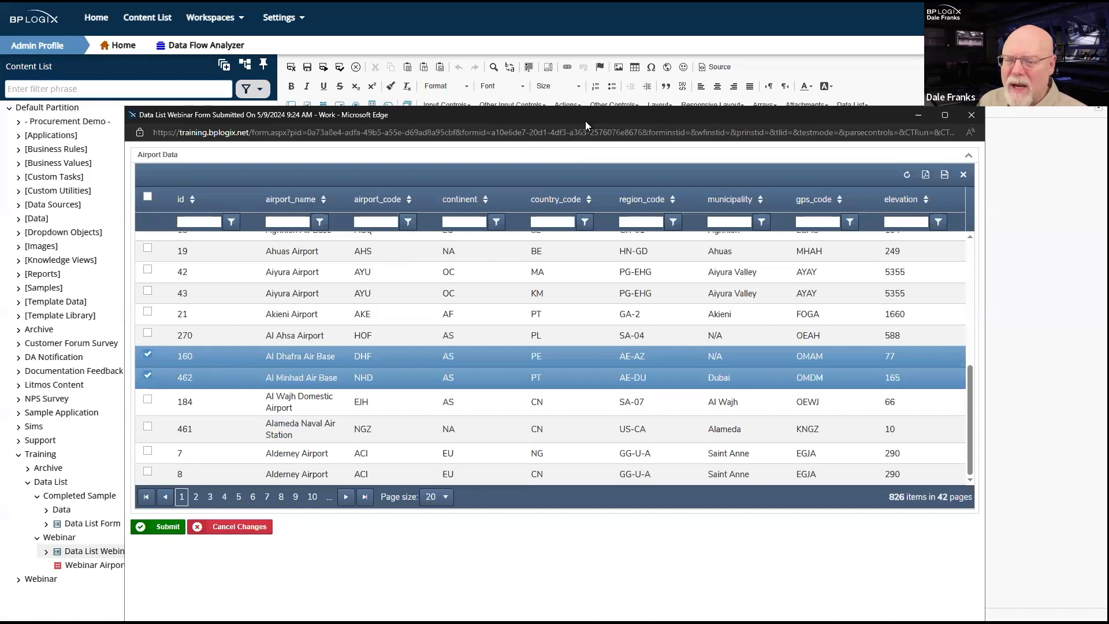
drag(585, 126, 589, 130)
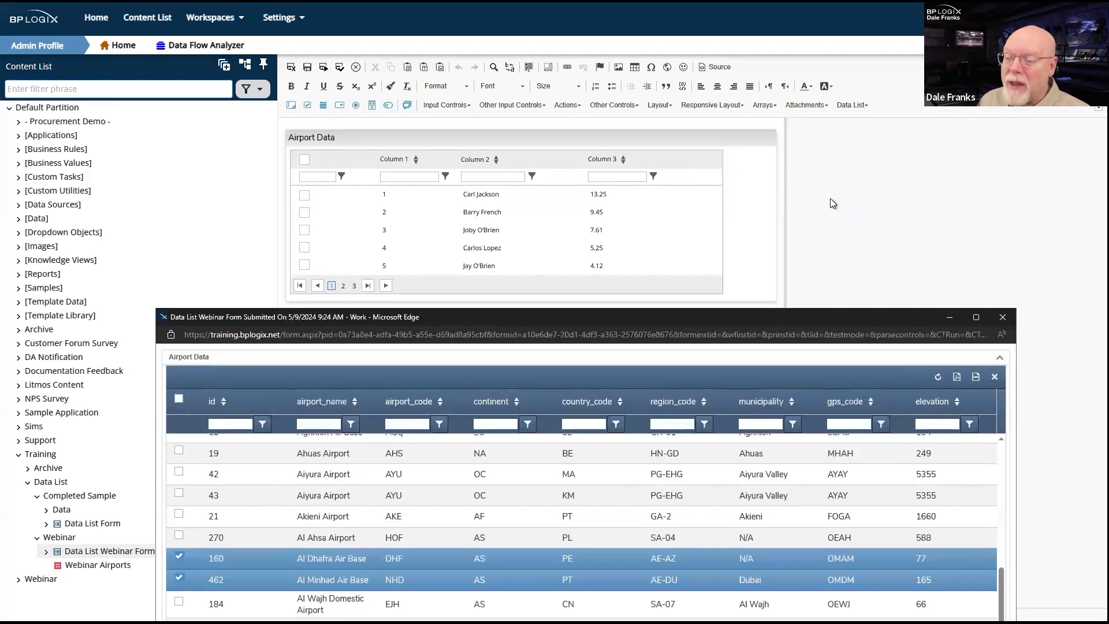
Hide the id, continent, region_code and gps_code columns of the airport data list and save the form.
click(671, 204)
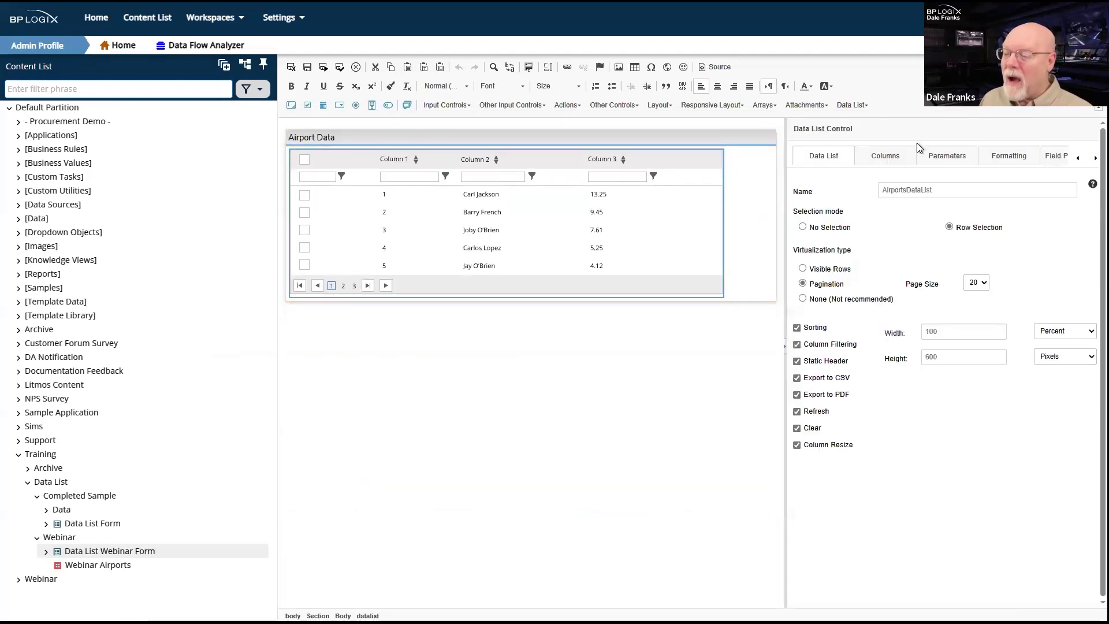
click(880, 158)
click(797, 203)
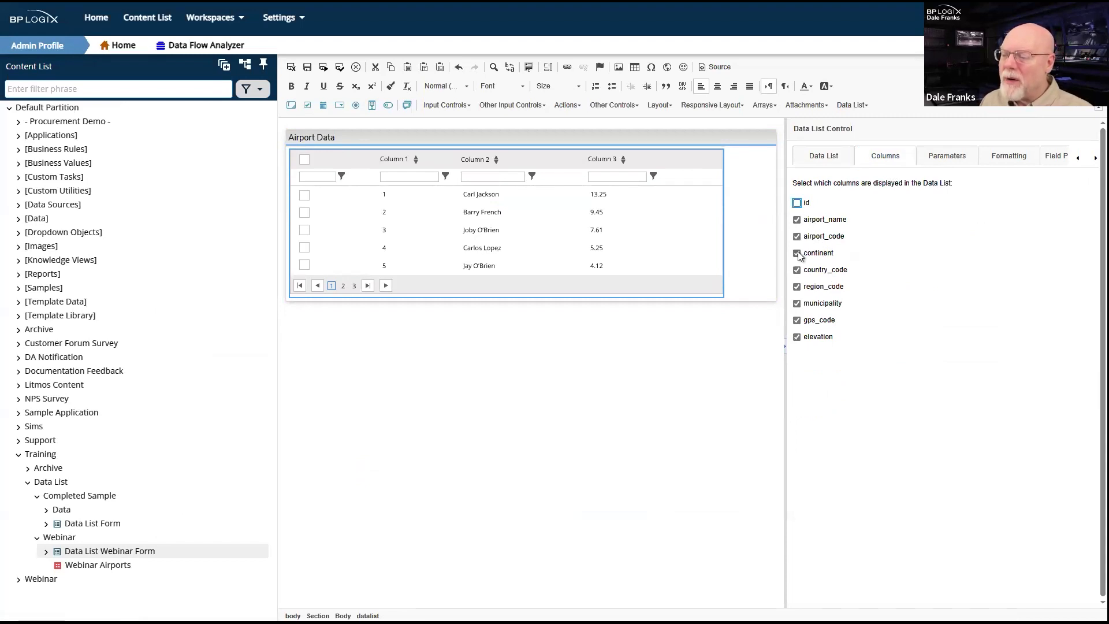
click(797, 287)
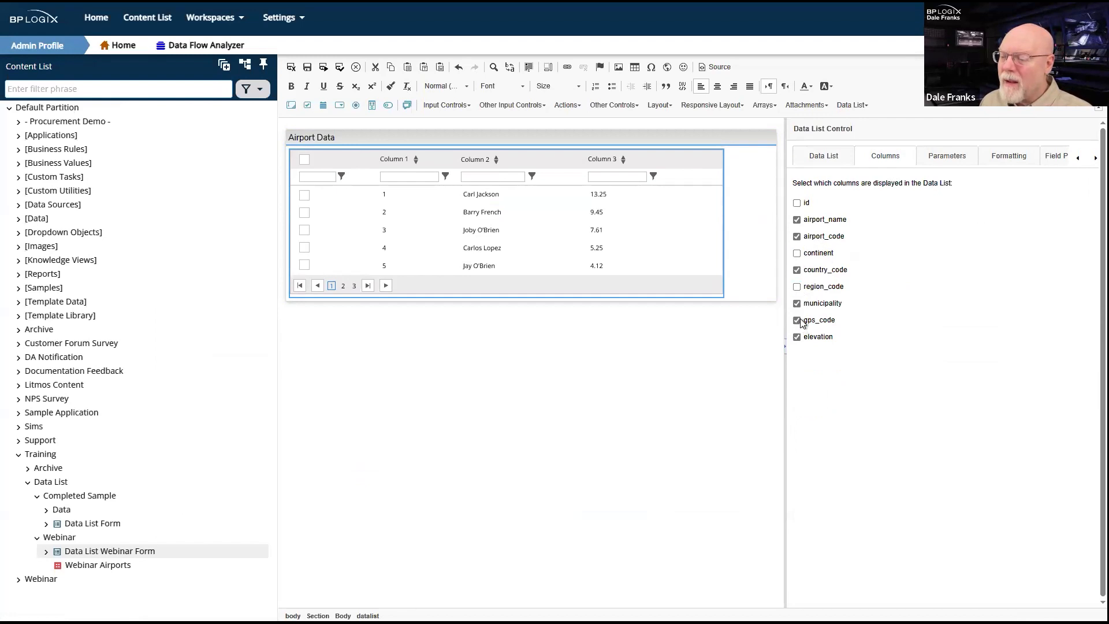
click(797, 321)
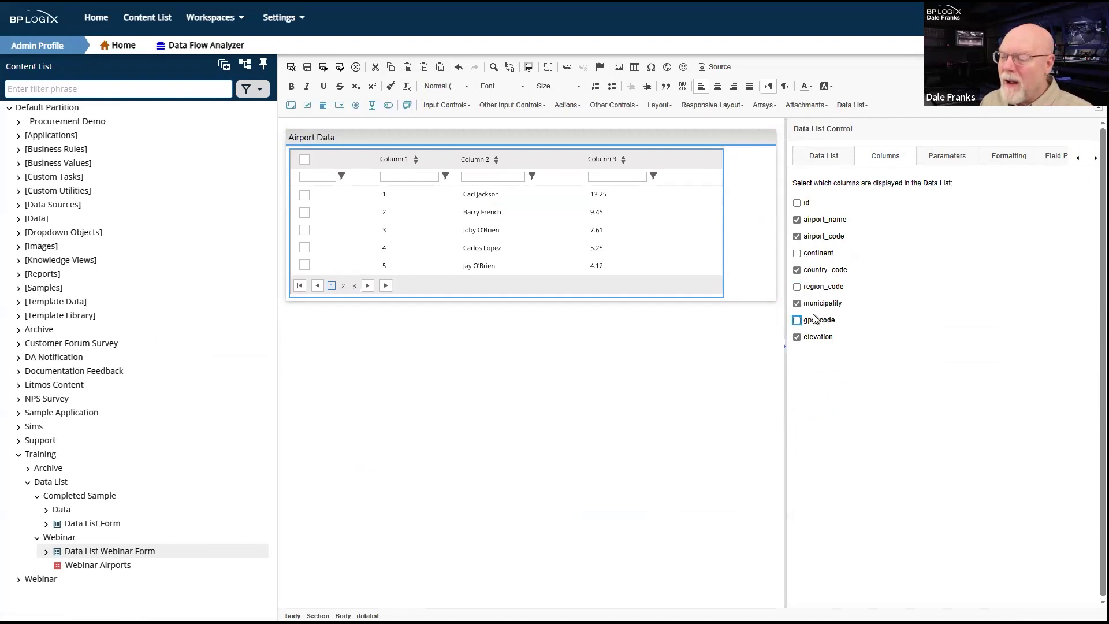
click(307, 66)
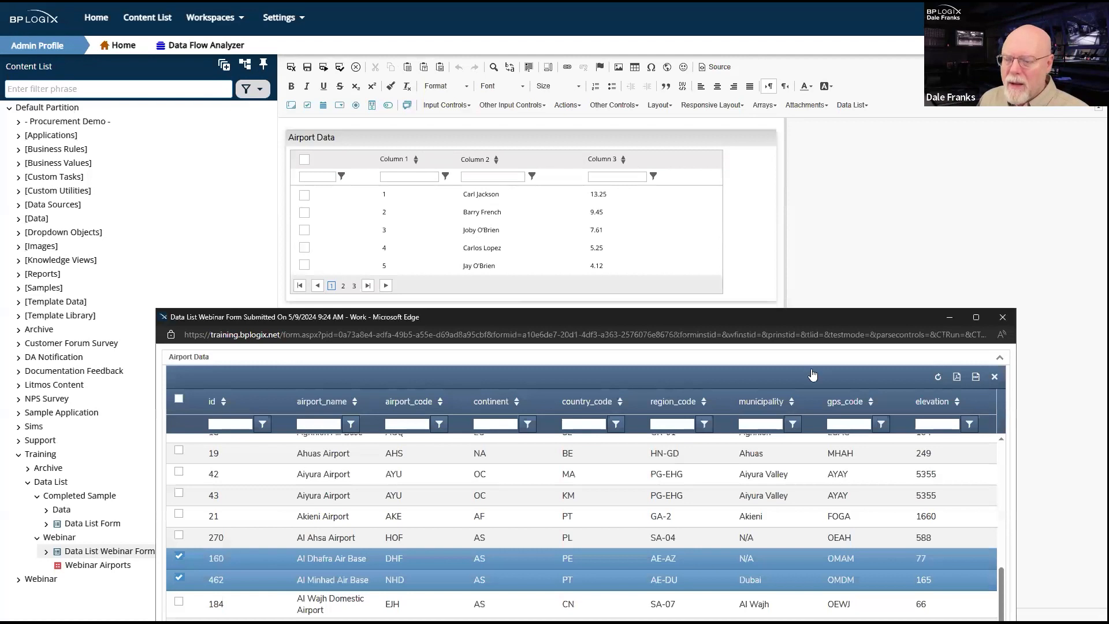
Reload the form preview and examine the columns and rows of the airport list.
right_click(895, 353)
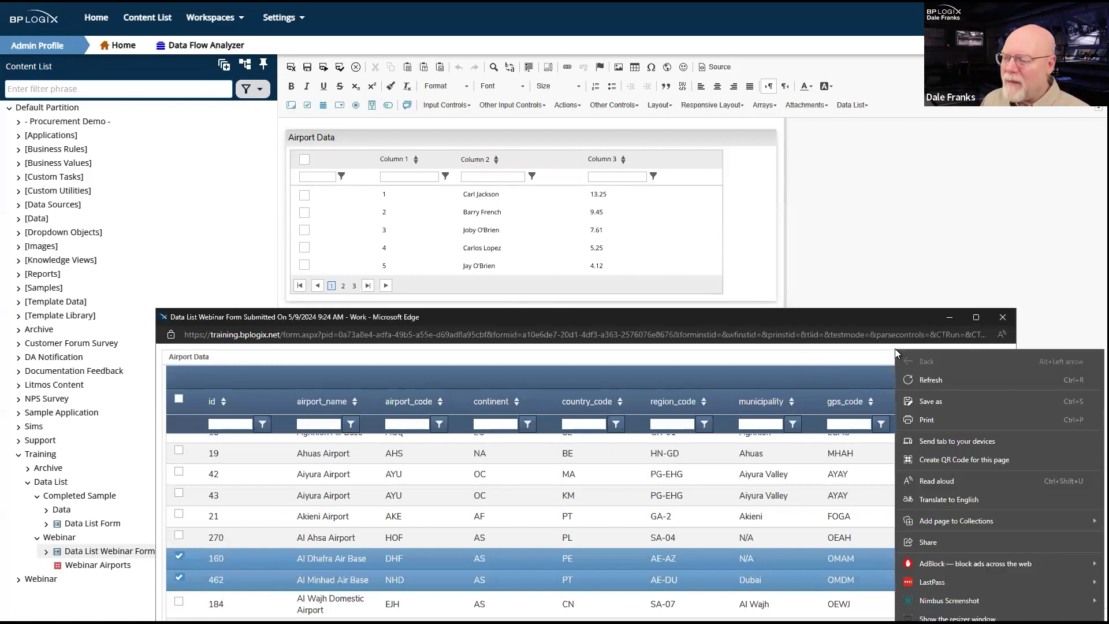
click(930, 383)
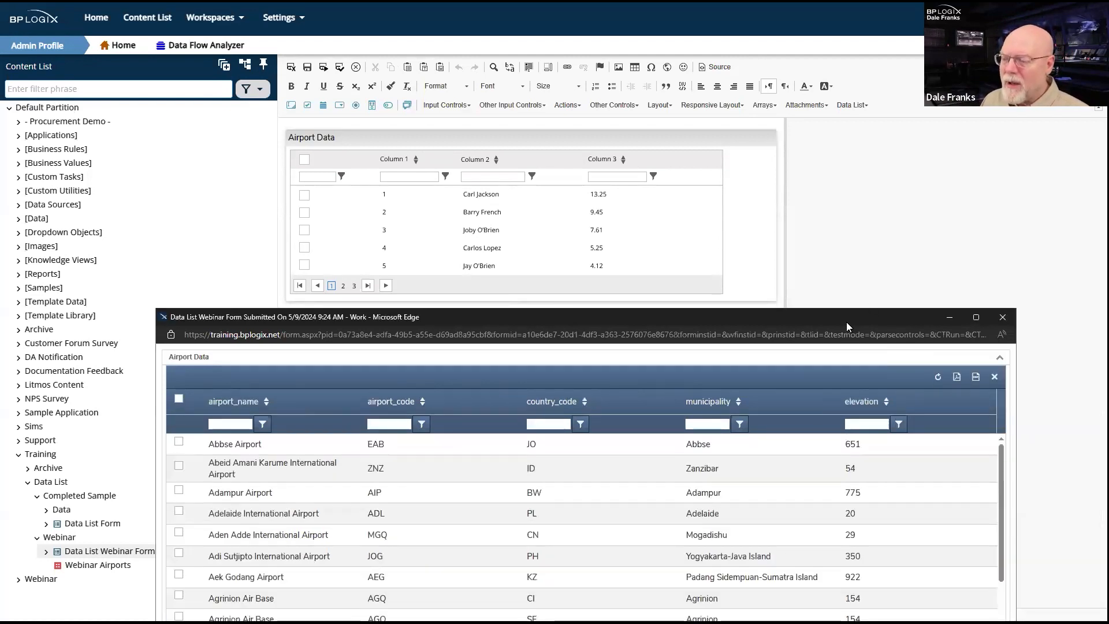
drag(846, 321, 806, 70)
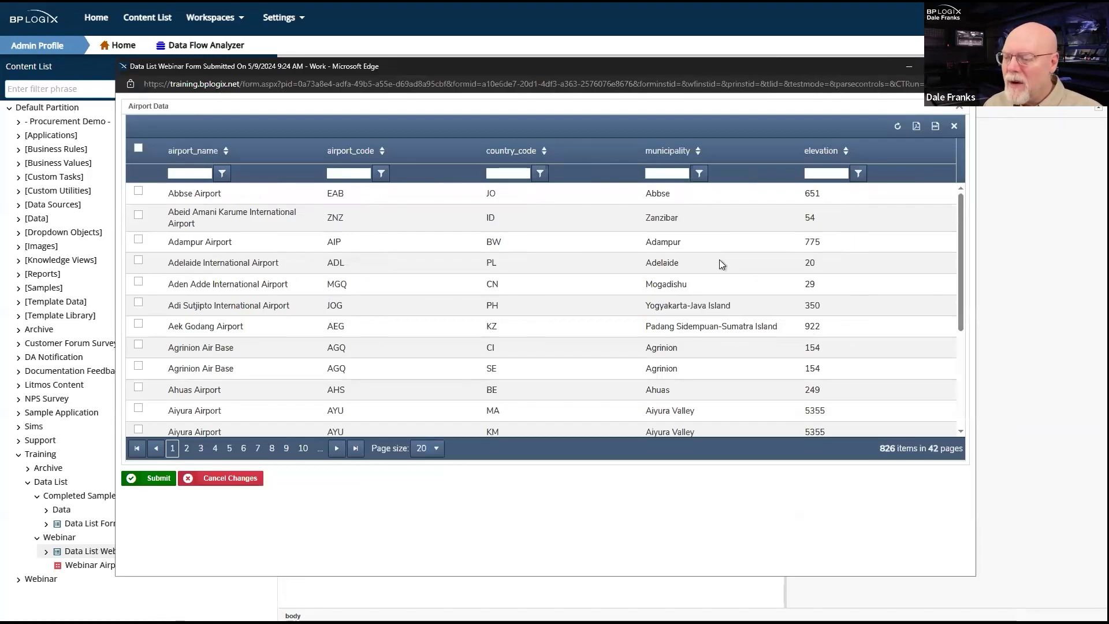
scroll(425, 279, down, 2)
scroll(536, 248, up, 1)
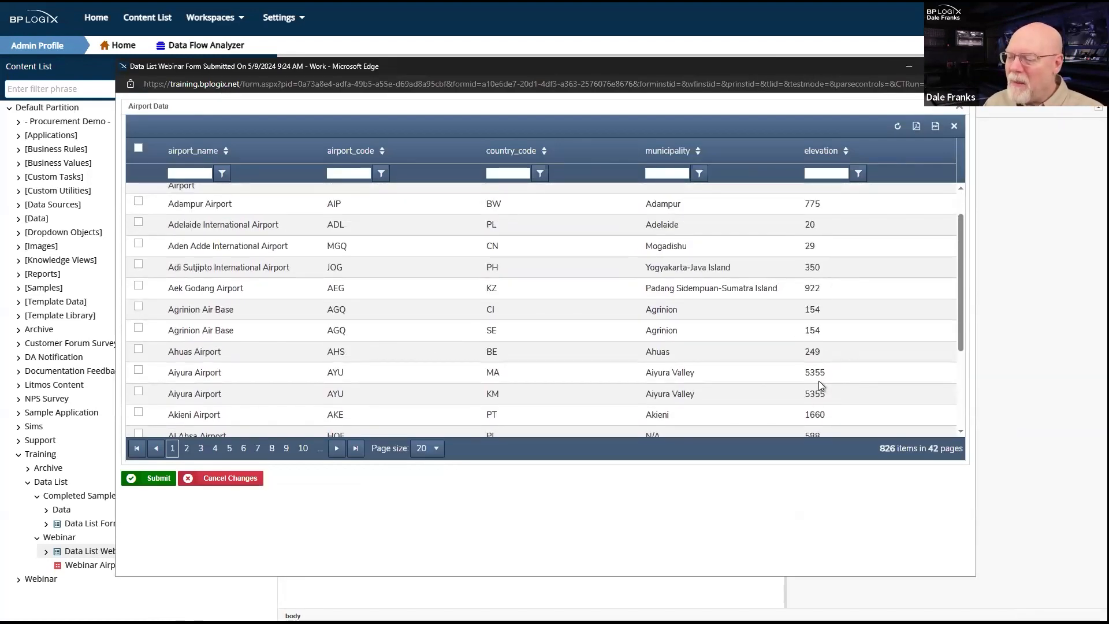
Sort the previewed airport list by elevation in descending order, examine the rows, and clear the sorting.
click(845, 151)
click(845, 151)
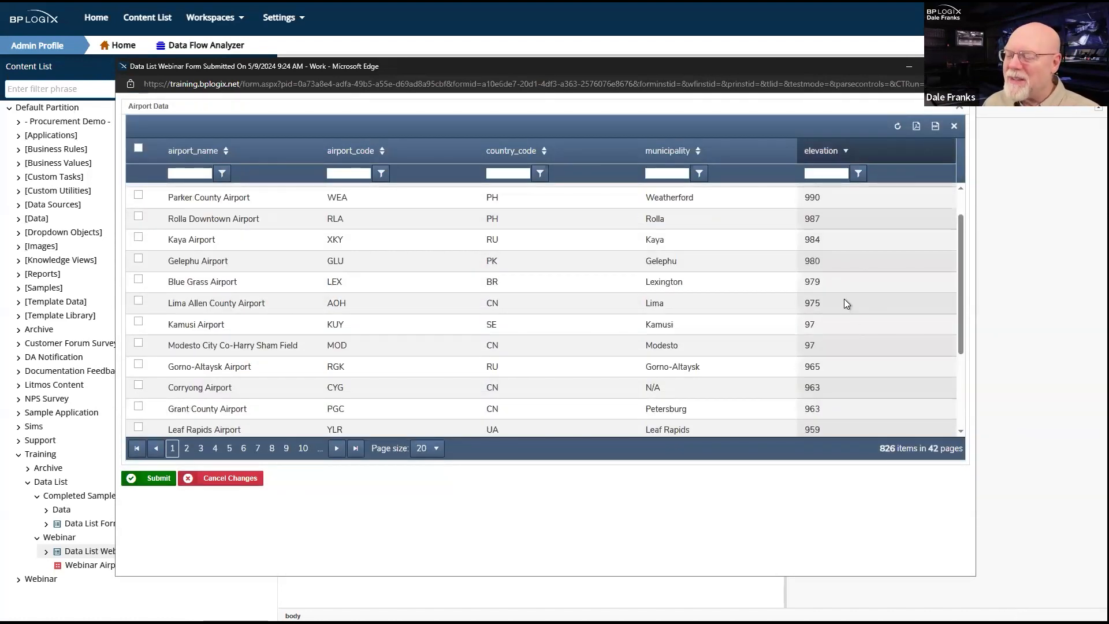
scroll(843, 300, down, 2)
scroll(844, 299, up, 3)
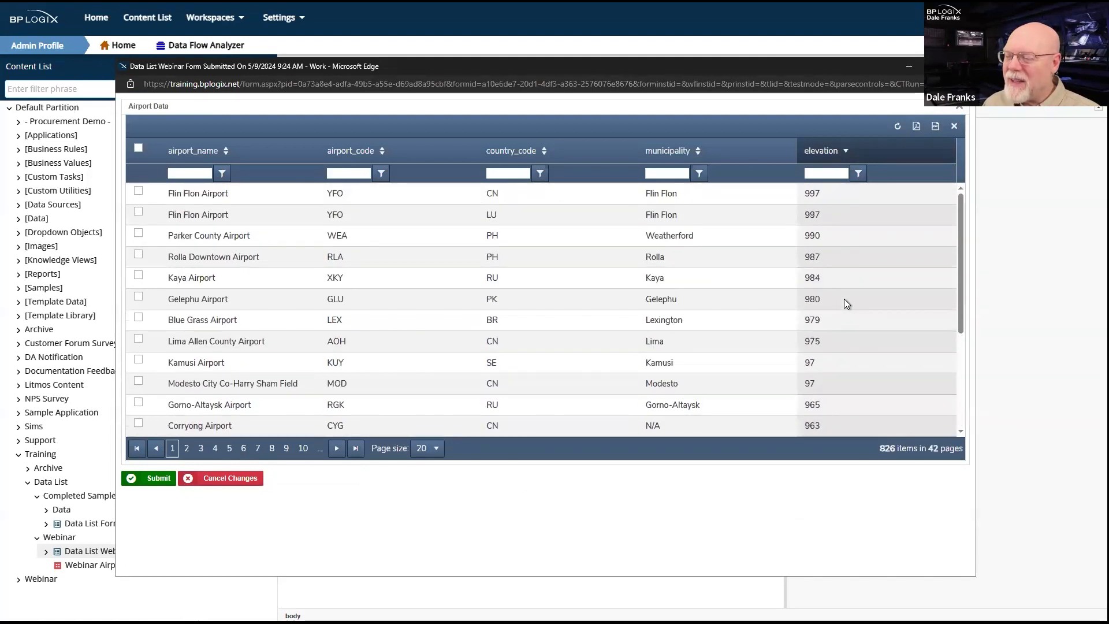
scroll(844, 299, down, 3)
scroll(843, 299, up, 3)
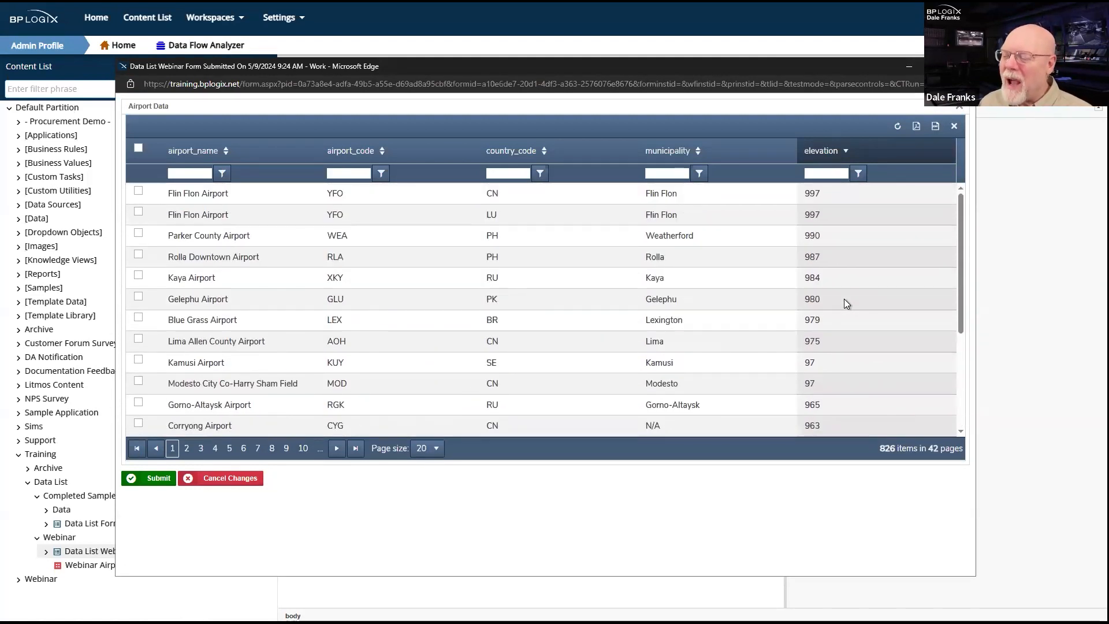
click(846, 151)
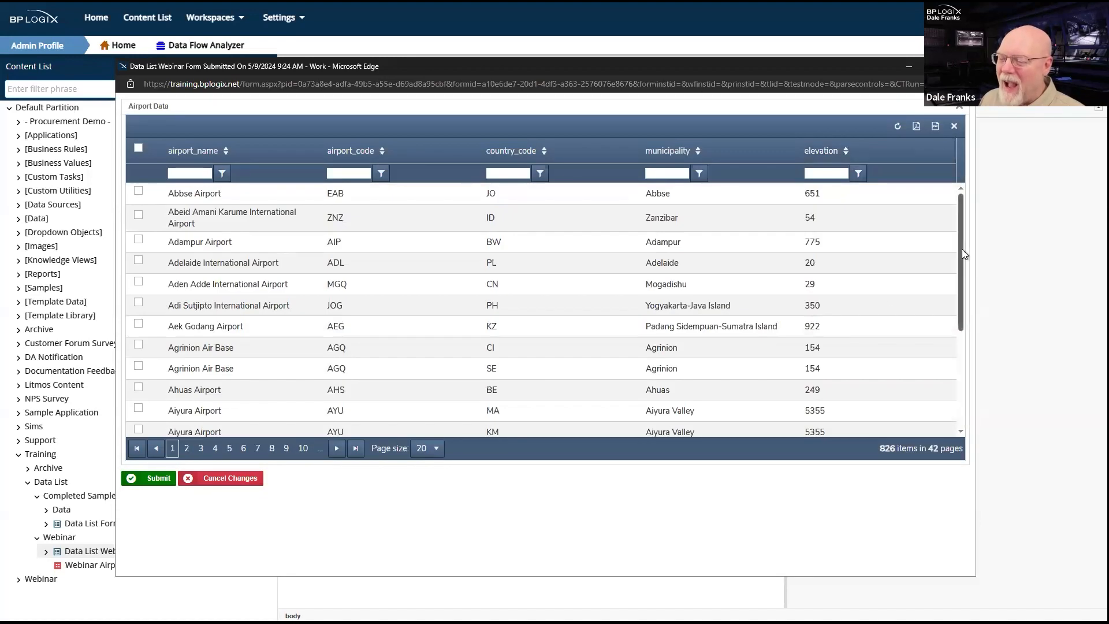
scroll(963, 254, down, 2)
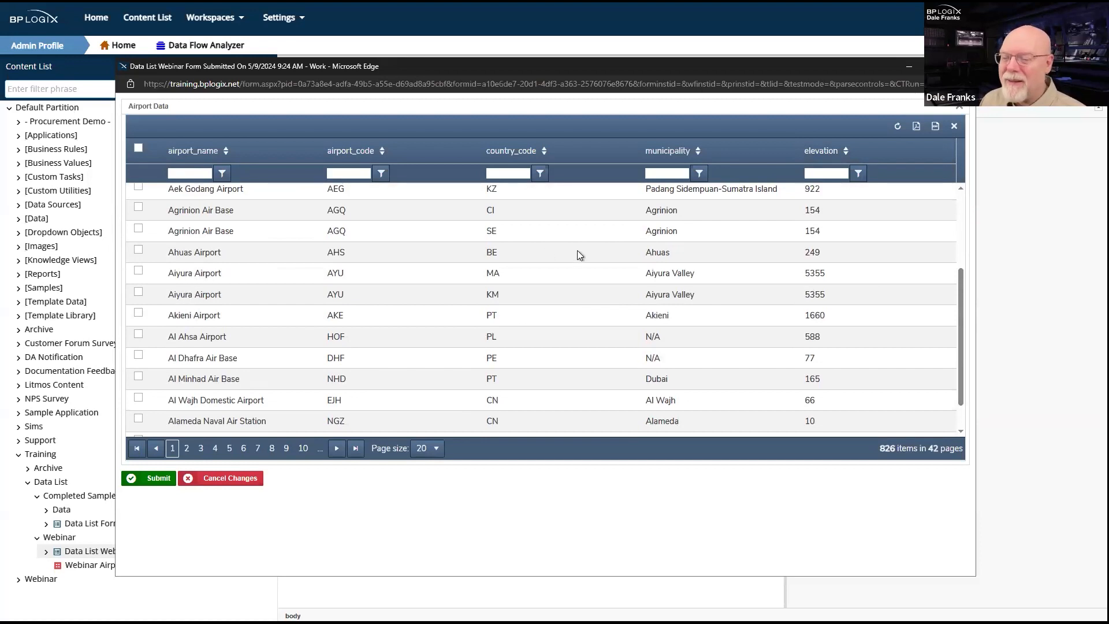
double_click(815, 277)
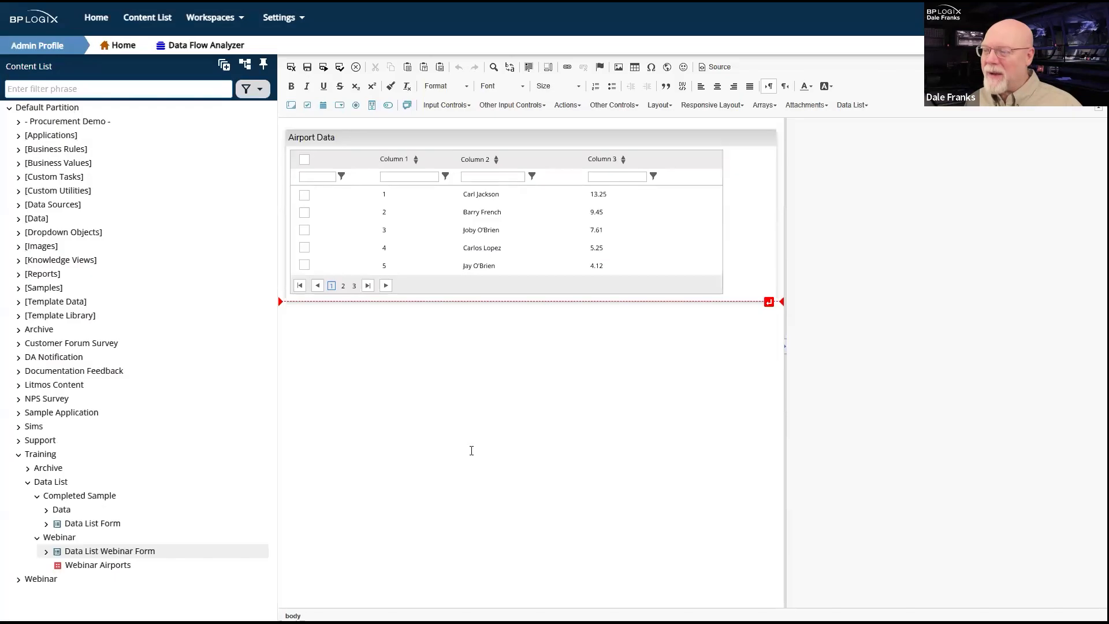
Set the theme of the airport data list to Office 2010 Blue.
click(616, 213)
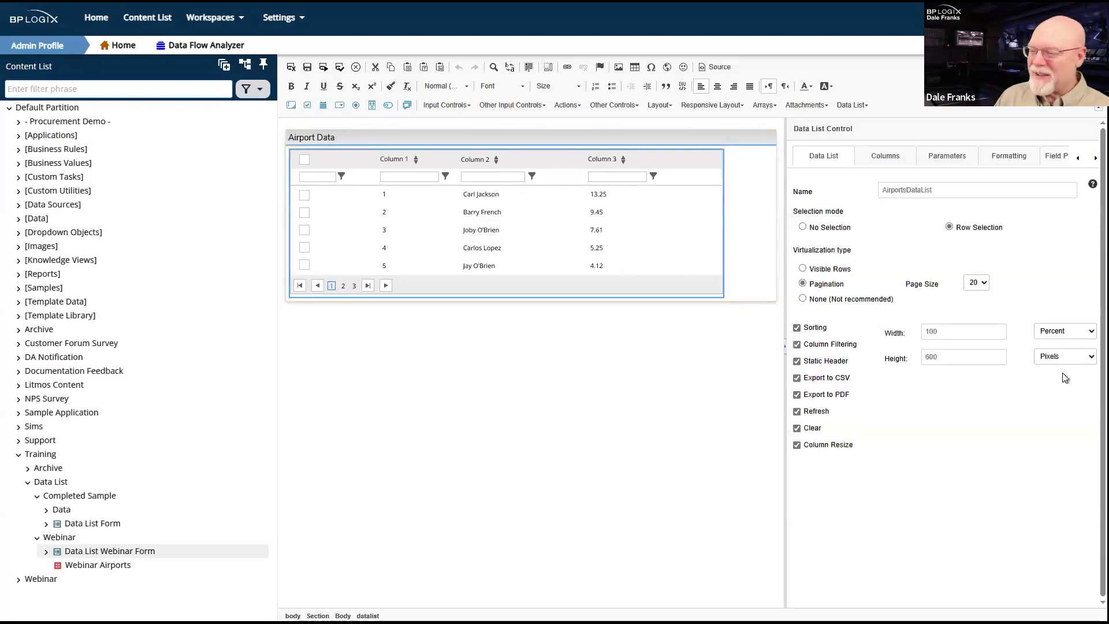
click(1008, 155)
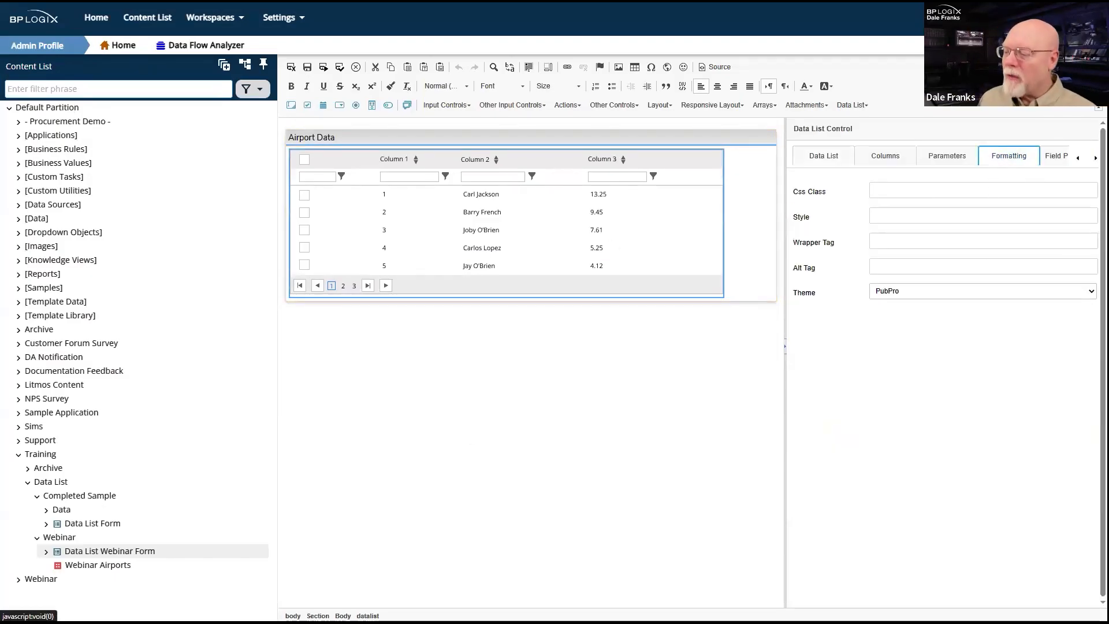
click(981, 291)
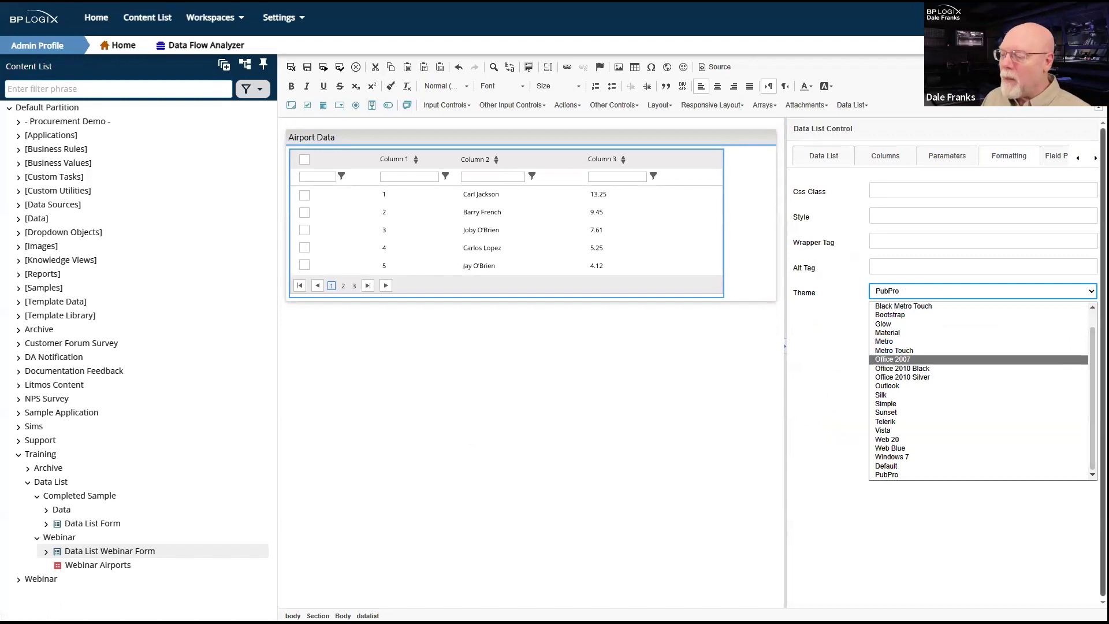
drag(1092, 360, 1092, 346)
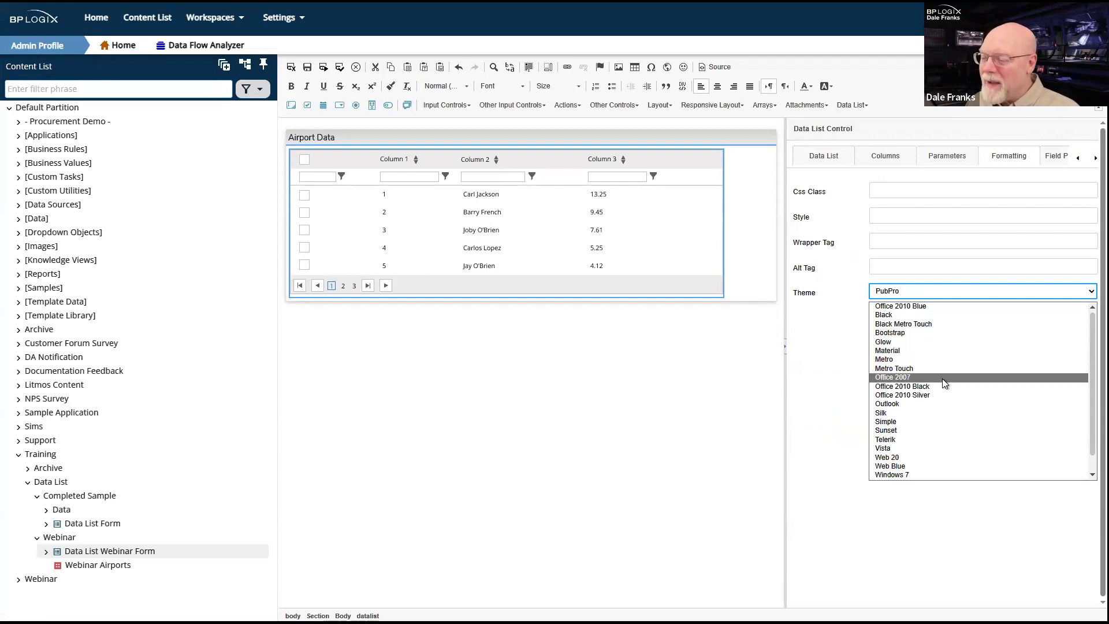
click(944, 305)
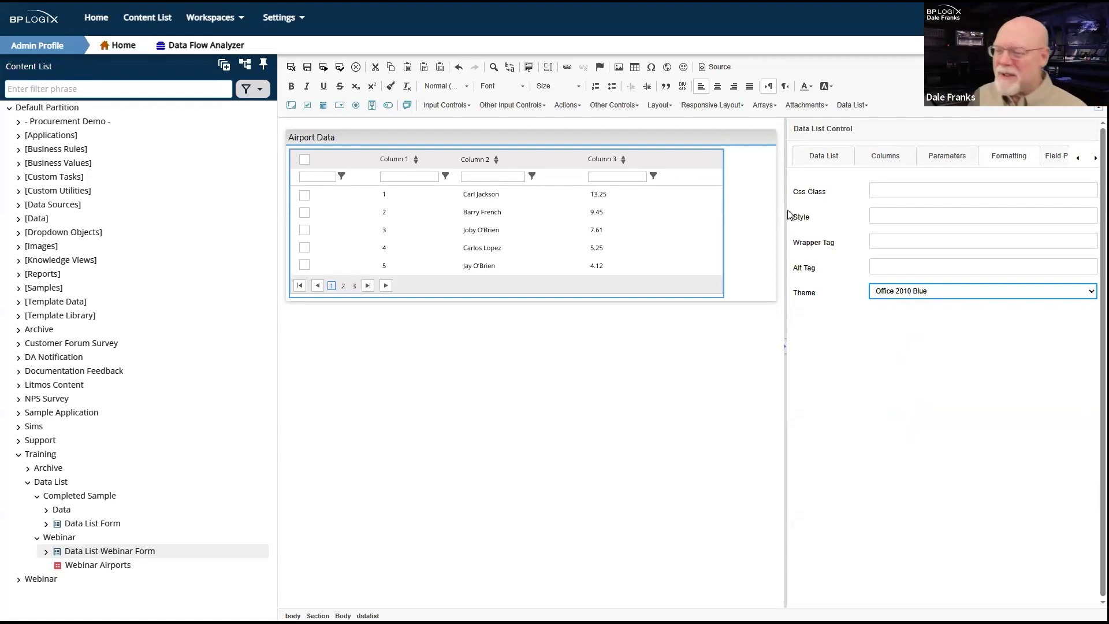
click(899, 154)
Insert a table with 2 rows and 2 columns below the Airport Data section of the form.
click(421, 365)
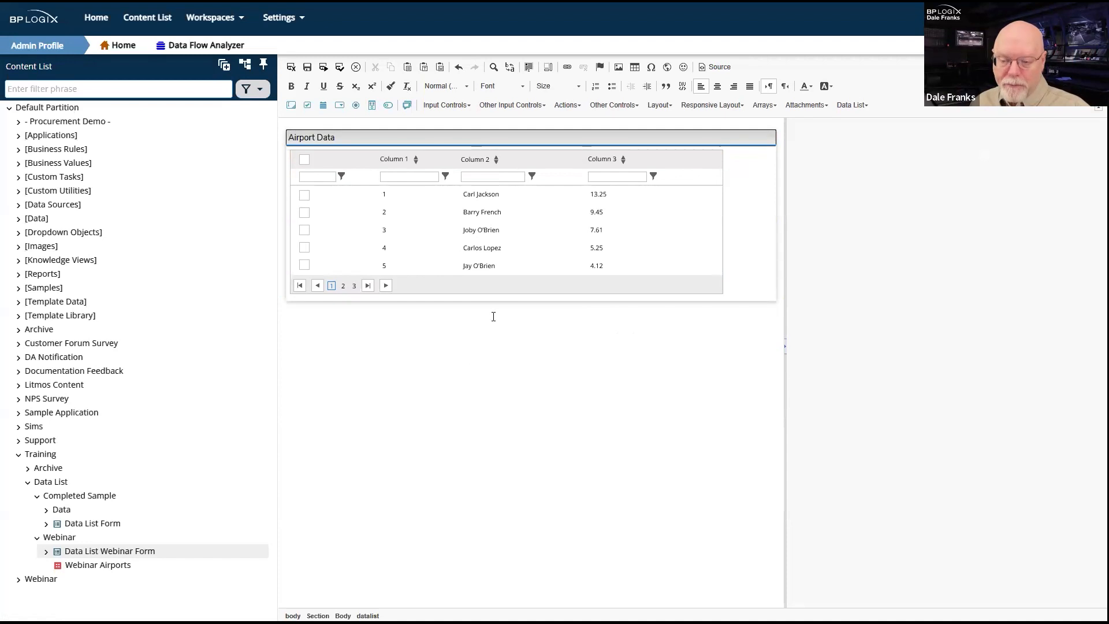
click(772, 301)
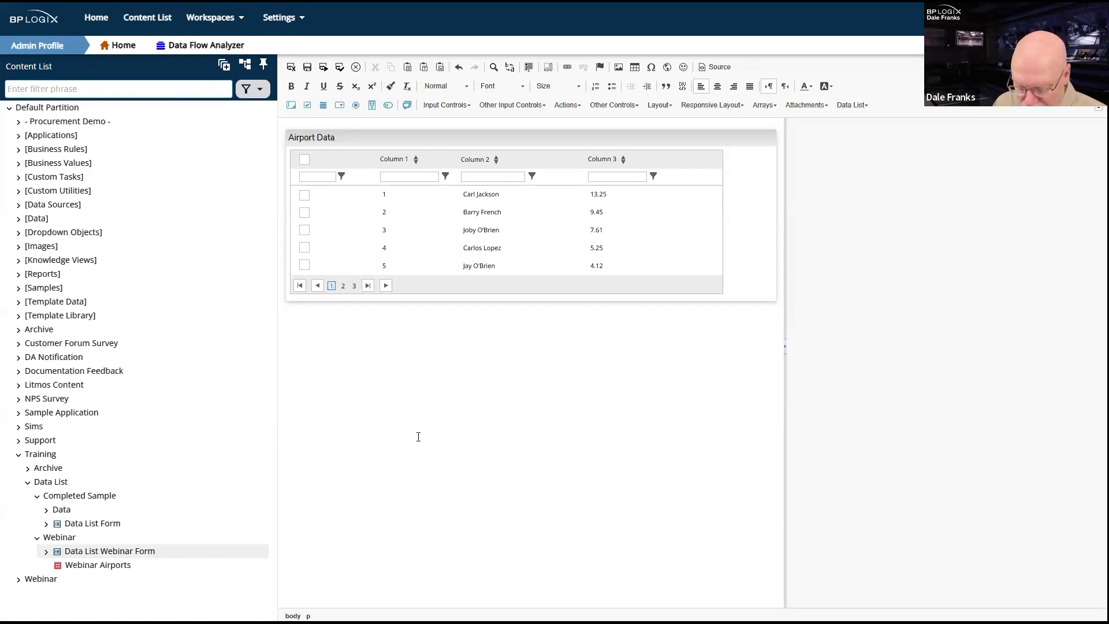
click(634, 67)
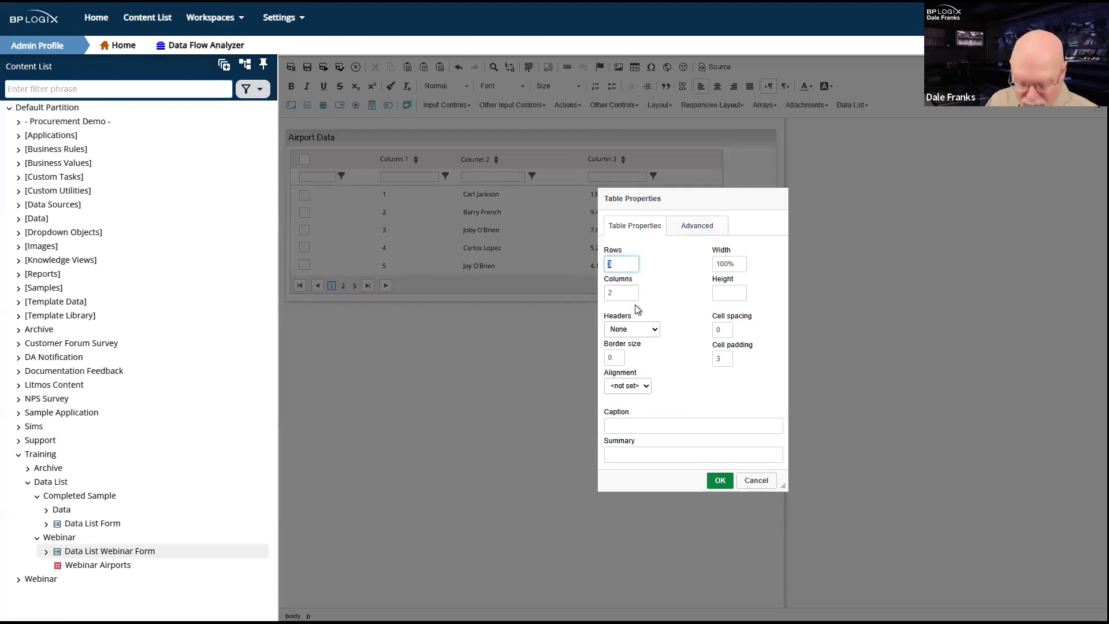
text(2)
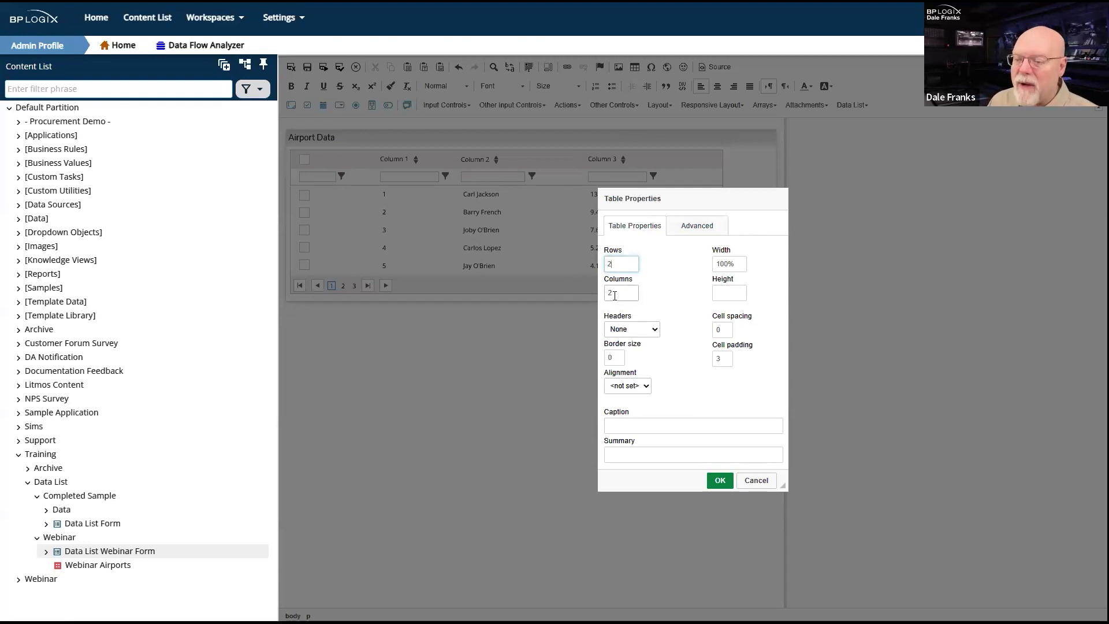
click(720, 485)
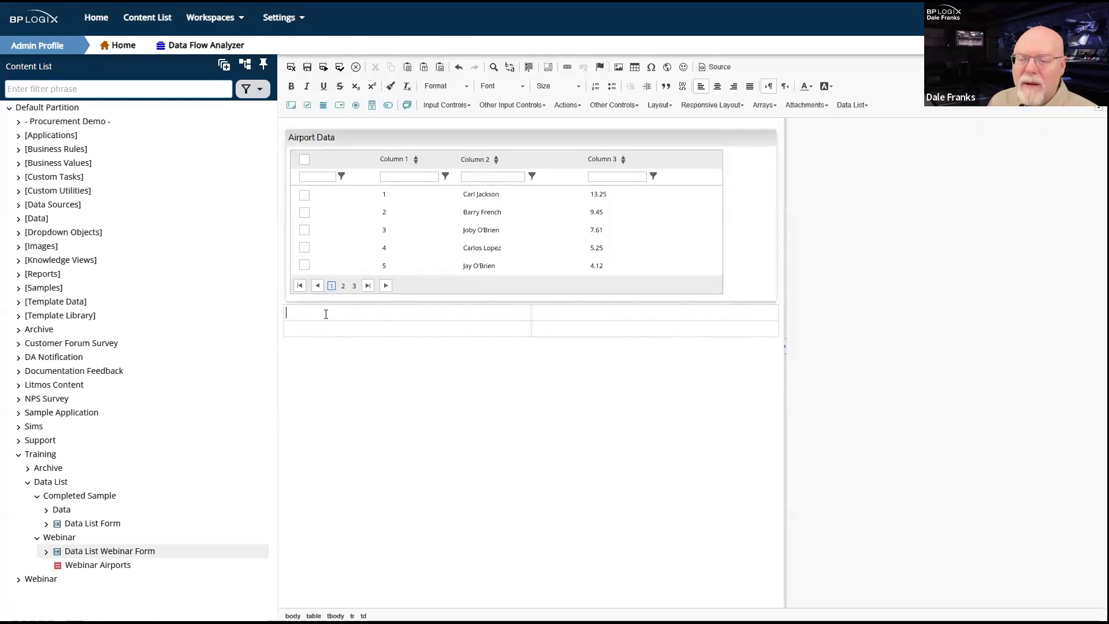
click(457, 329)
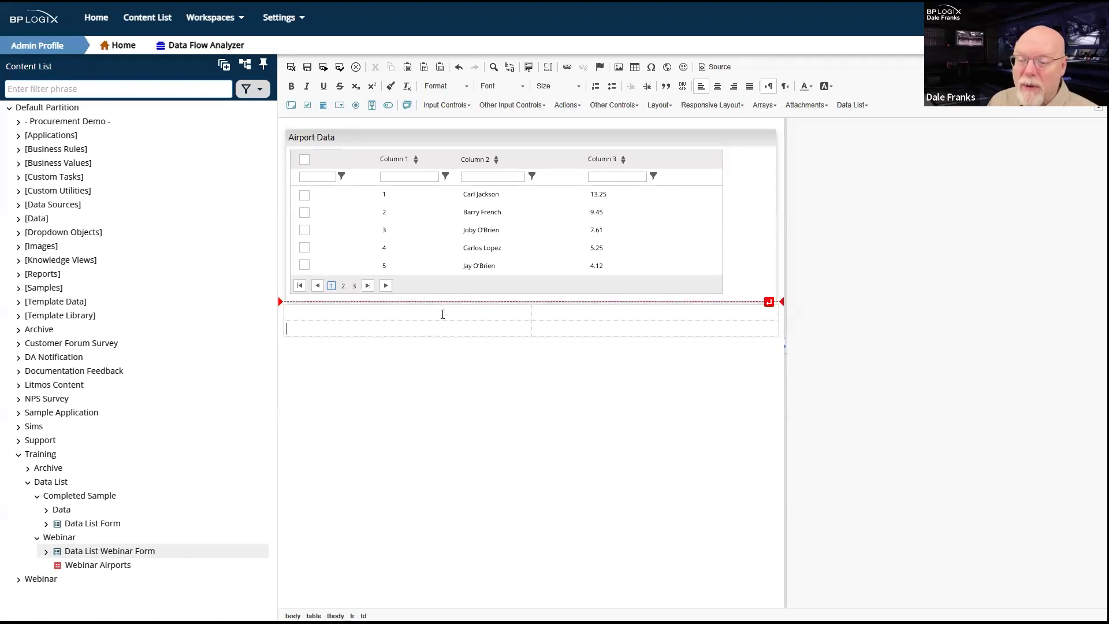
click(443, 313)
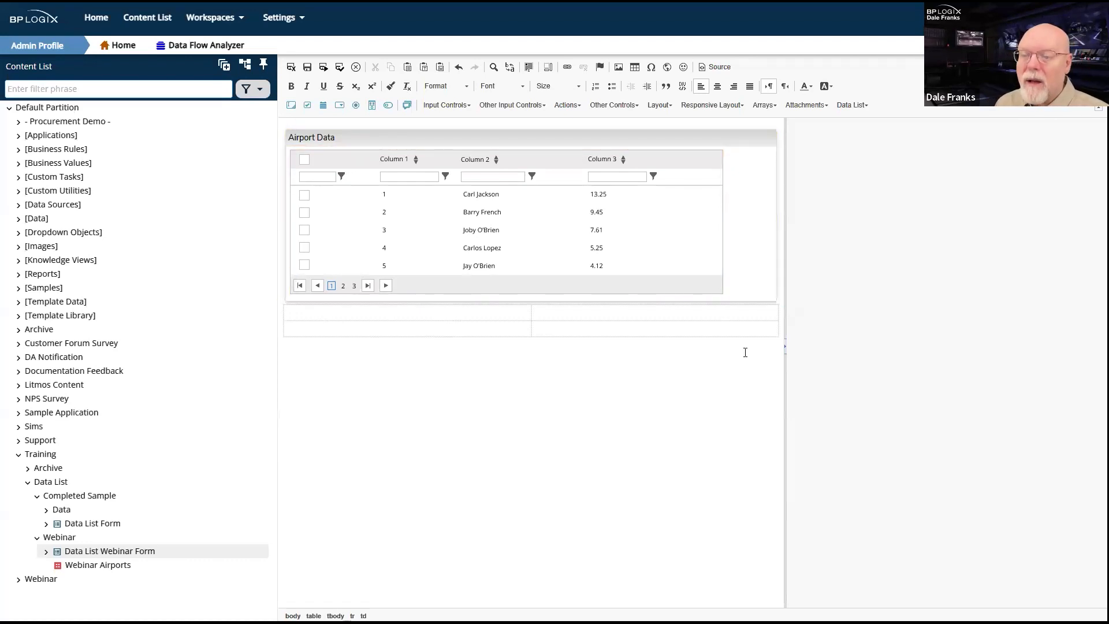
Add the label "Airport Name:" to the table's first cell with a text input named AirportName below it.
text(Airport)
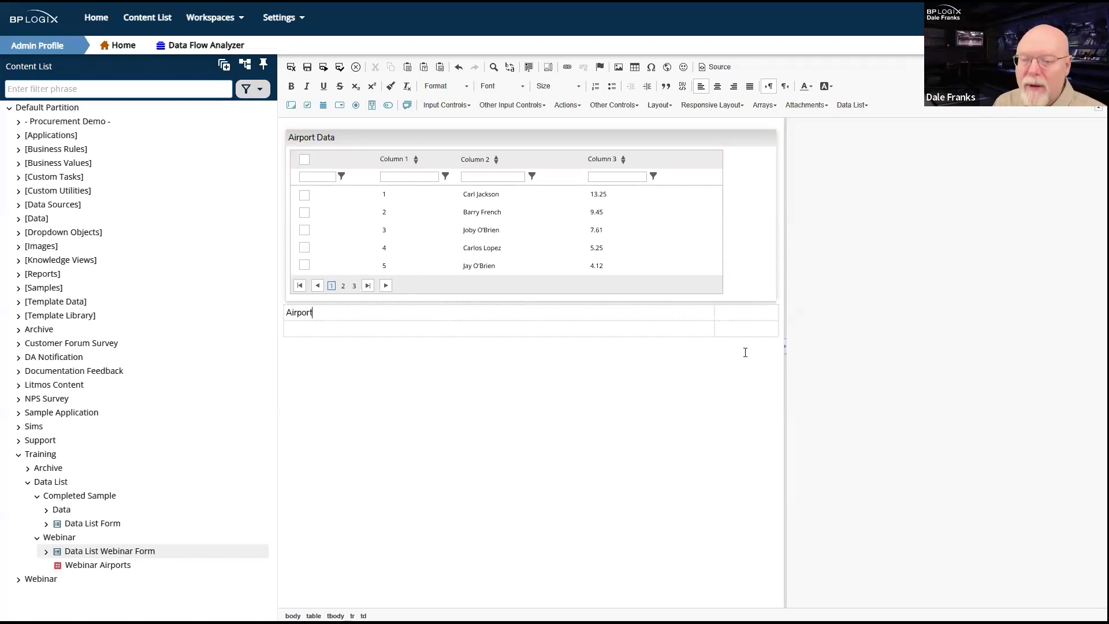
text( Name:)
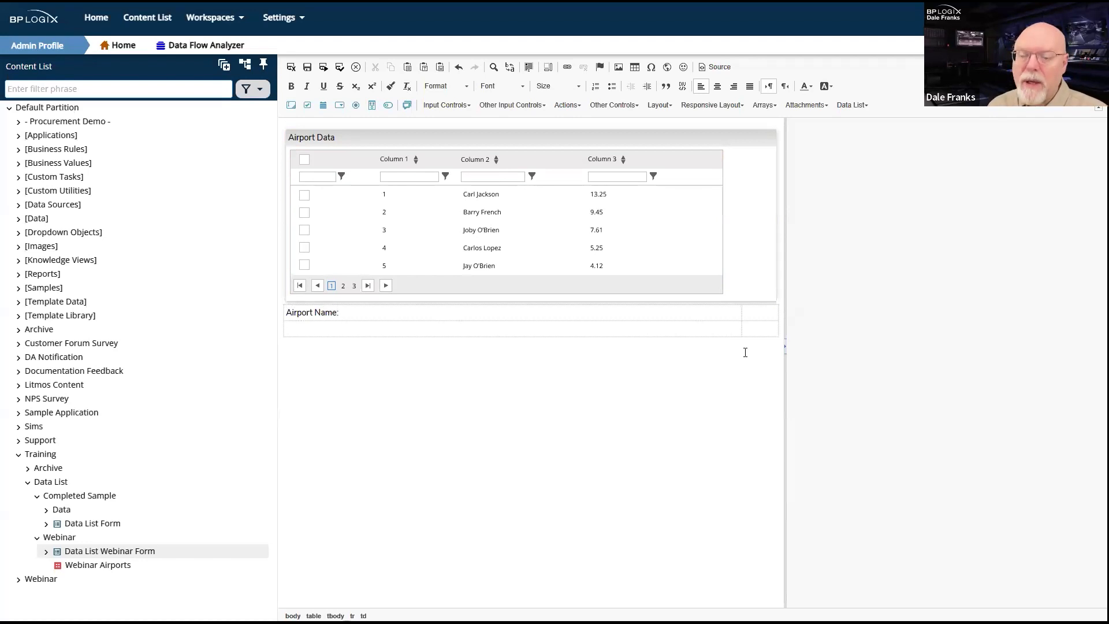
key(Return)
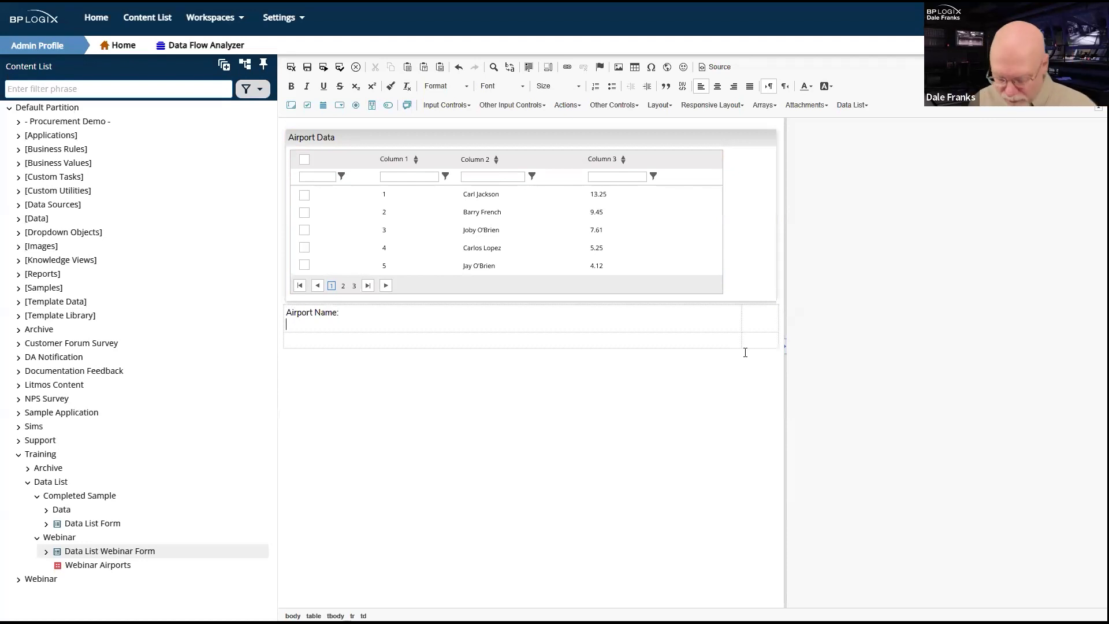
click(291, 105)
double_click(963, 189)
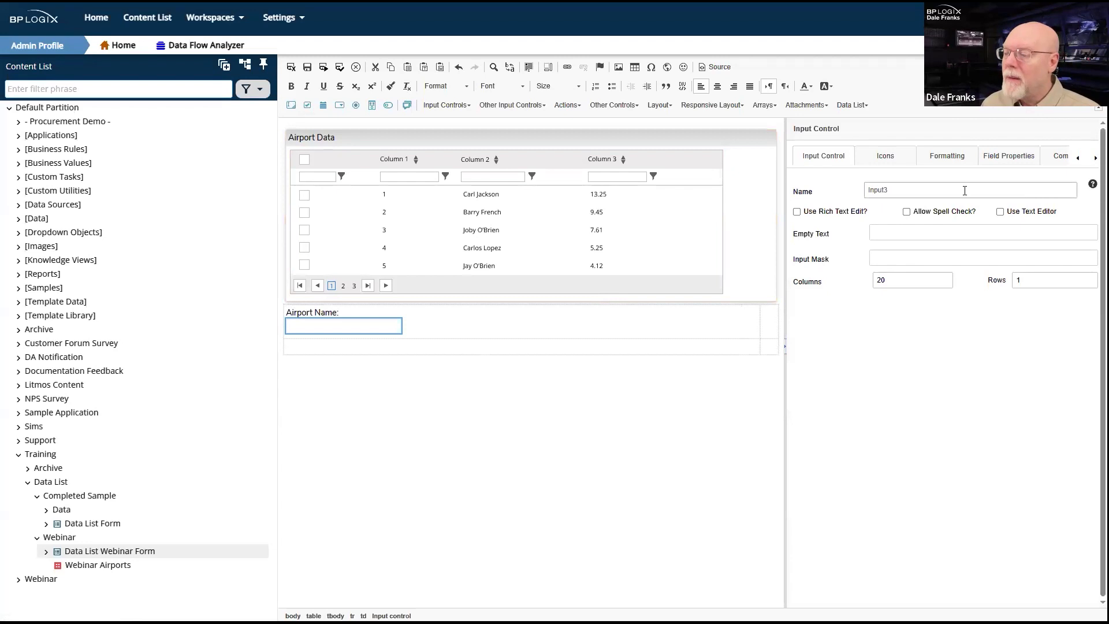
text(Airport)
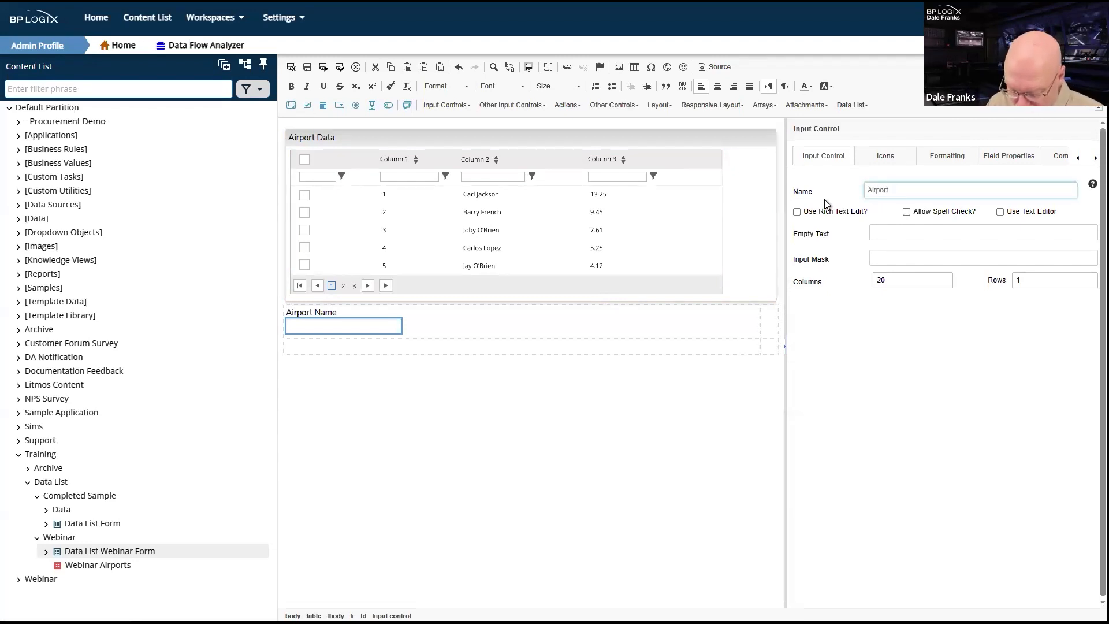
text(Name)
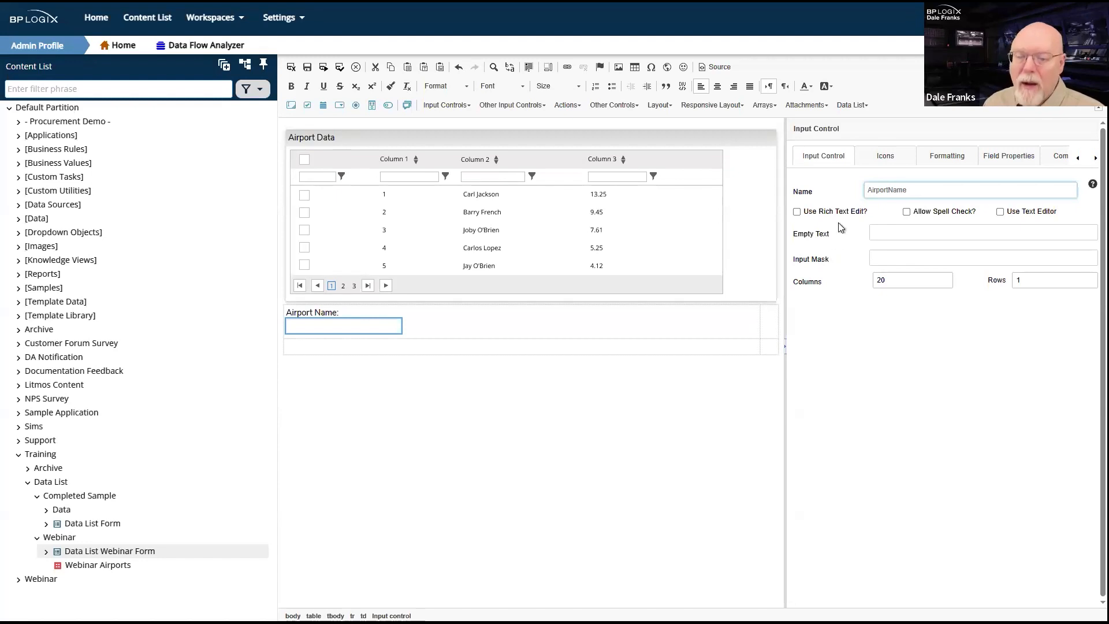
Add the label "Airport Code:" to the first row's second cell with a text input named AirportCode below it.
click(752, 323)
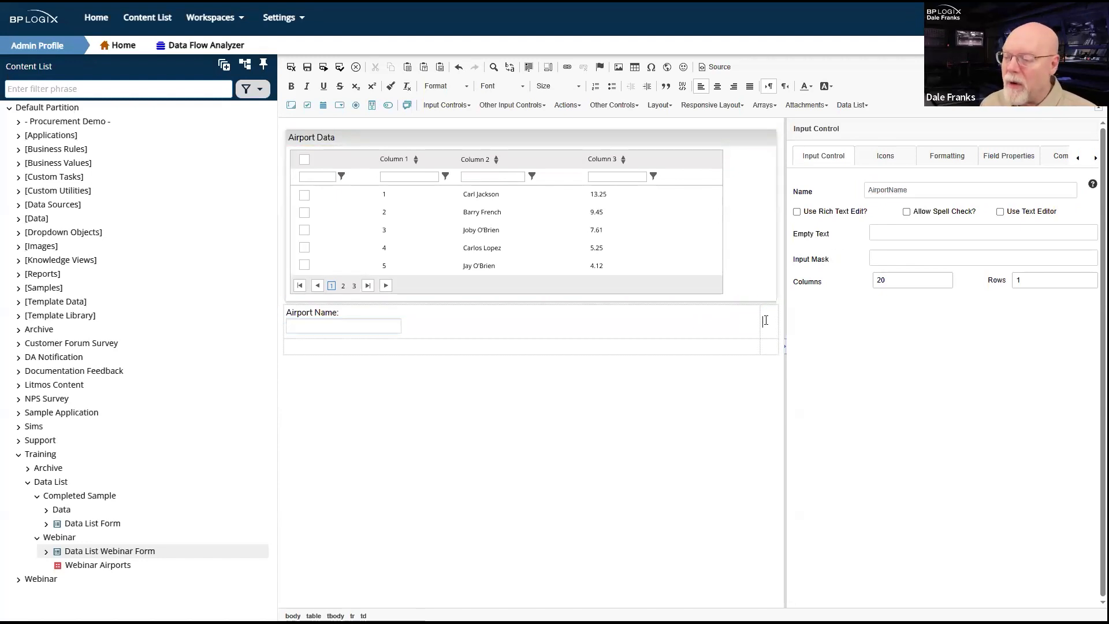
text(Airp)
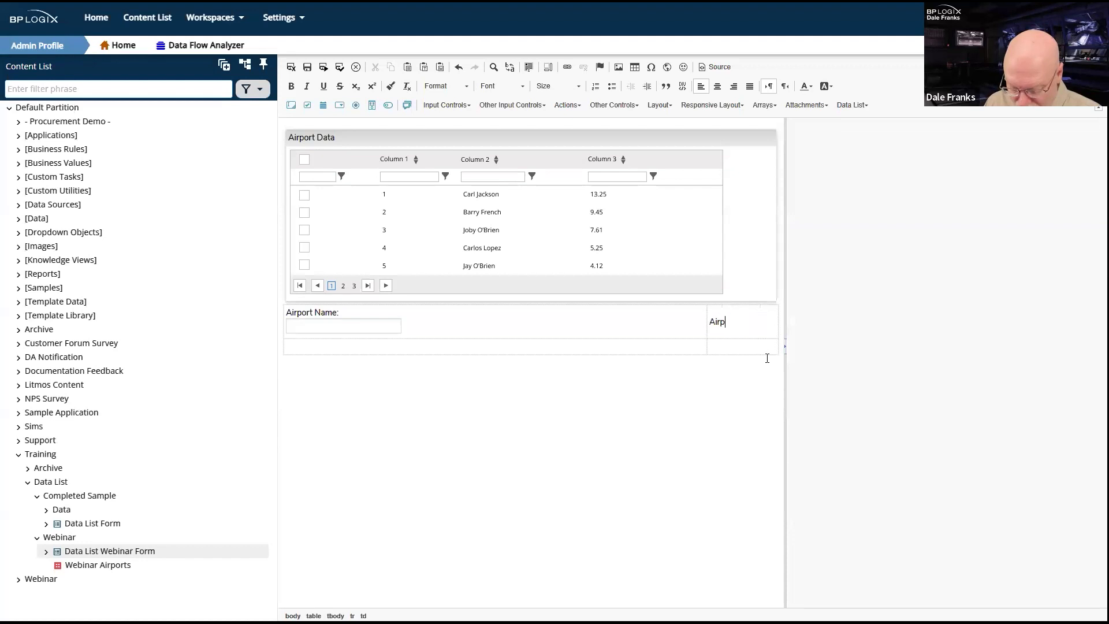
text(ort Codce:)
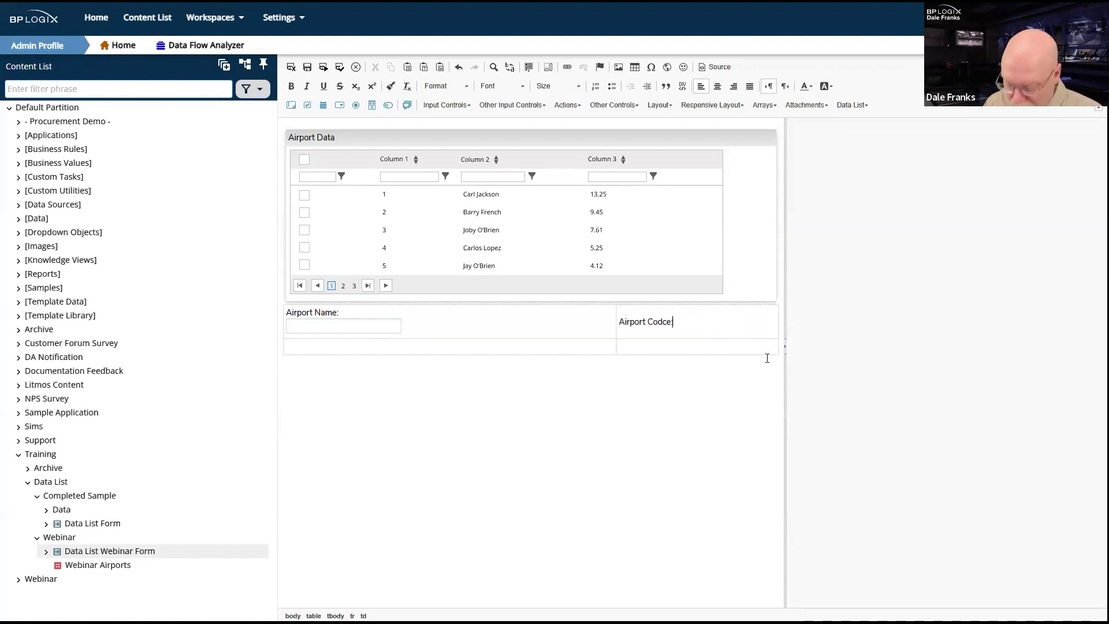
key(Return)
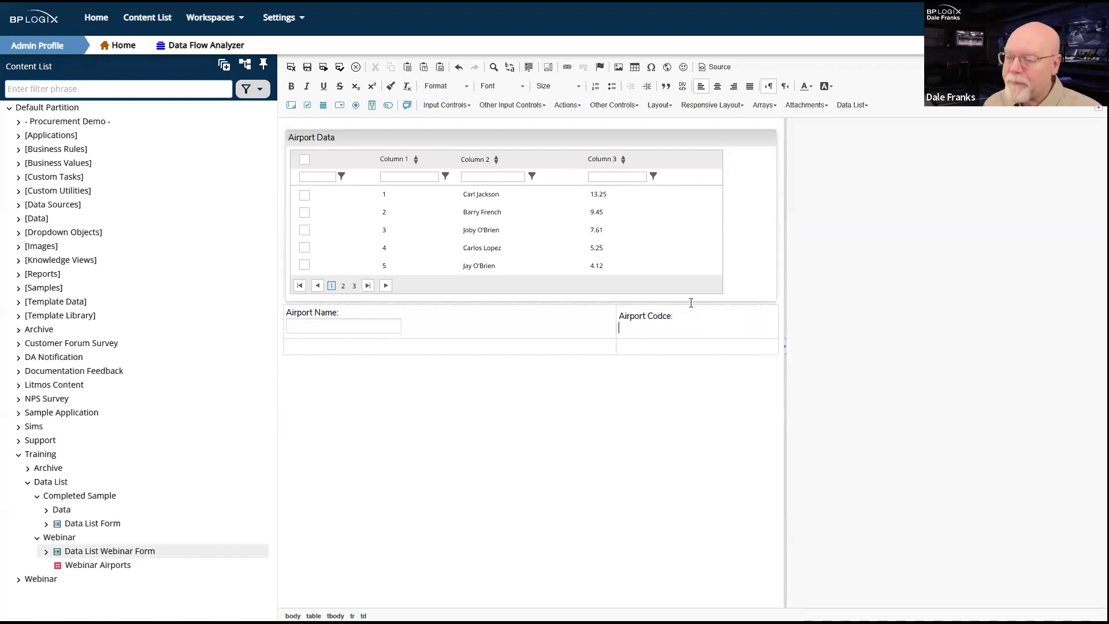
click(664, 318)
key(BackSpace)
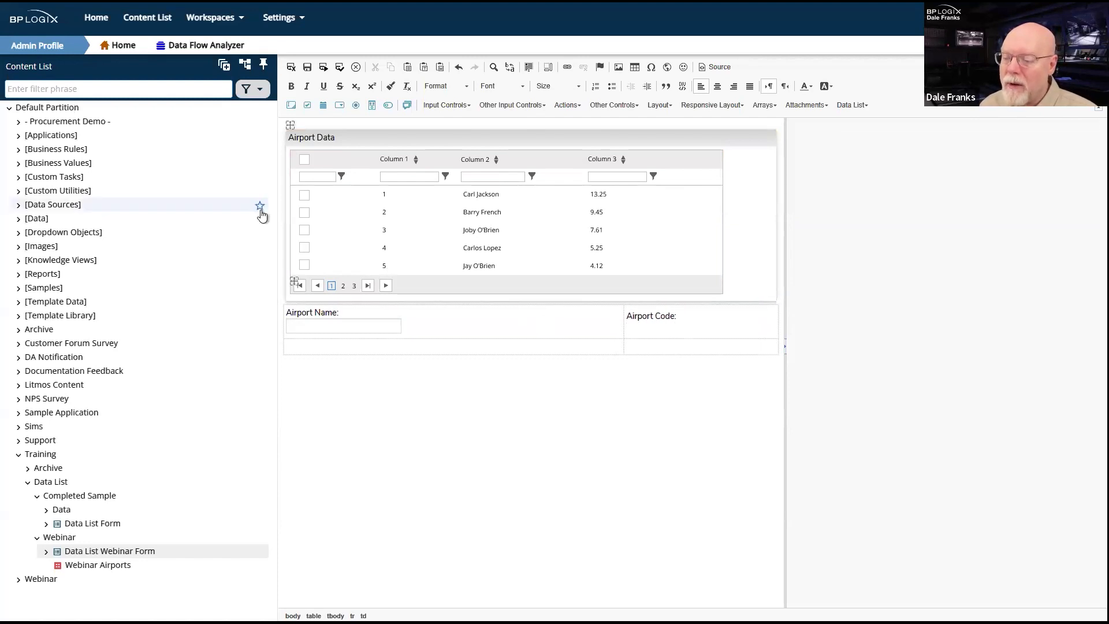
click(291, 105)
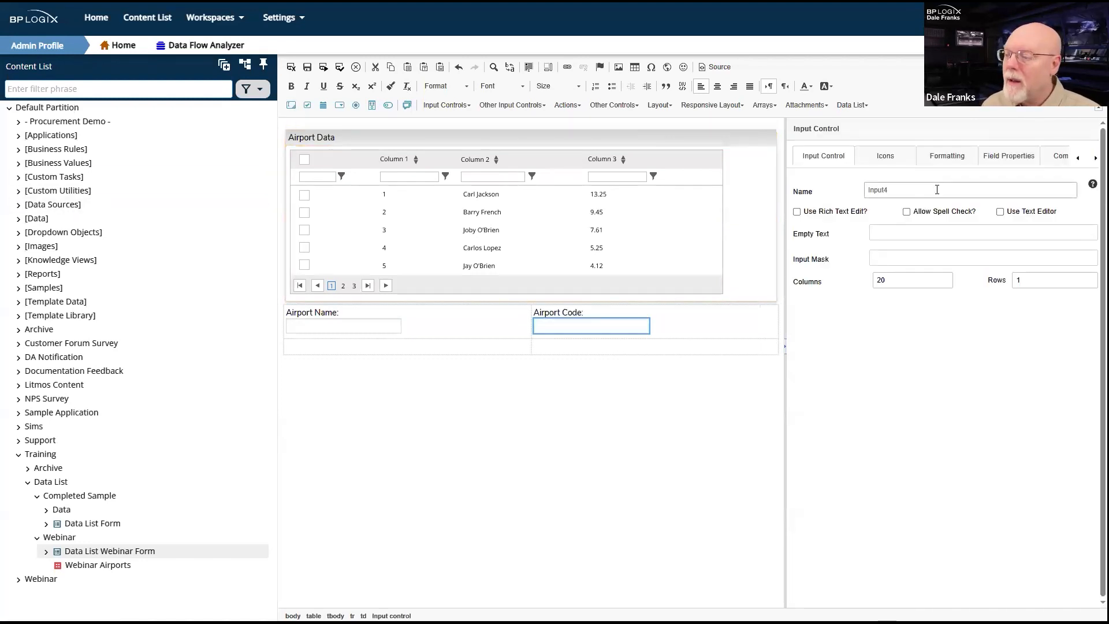
text(Ai)
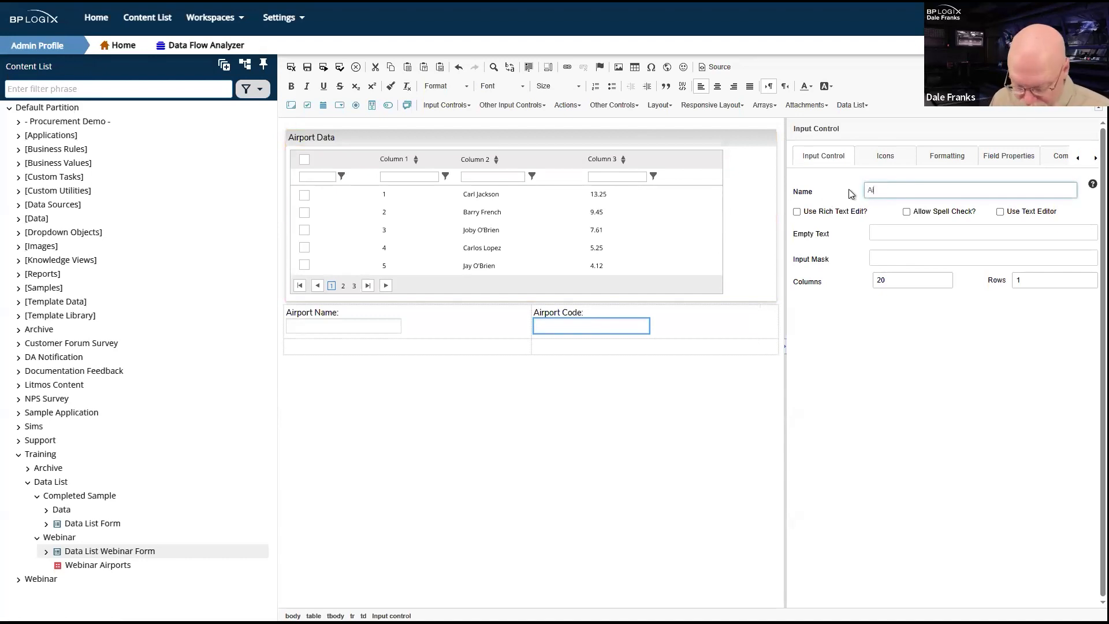
text(rportCode)
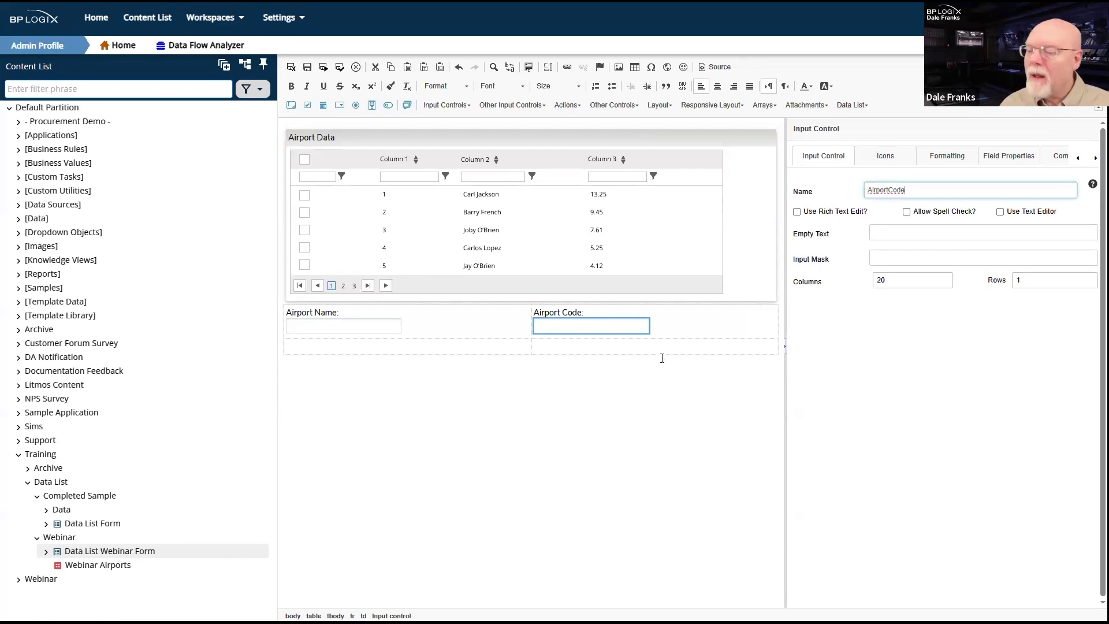
Add the label "City:" to the second row's first cell with a text input named City below it.
click(339, 348)
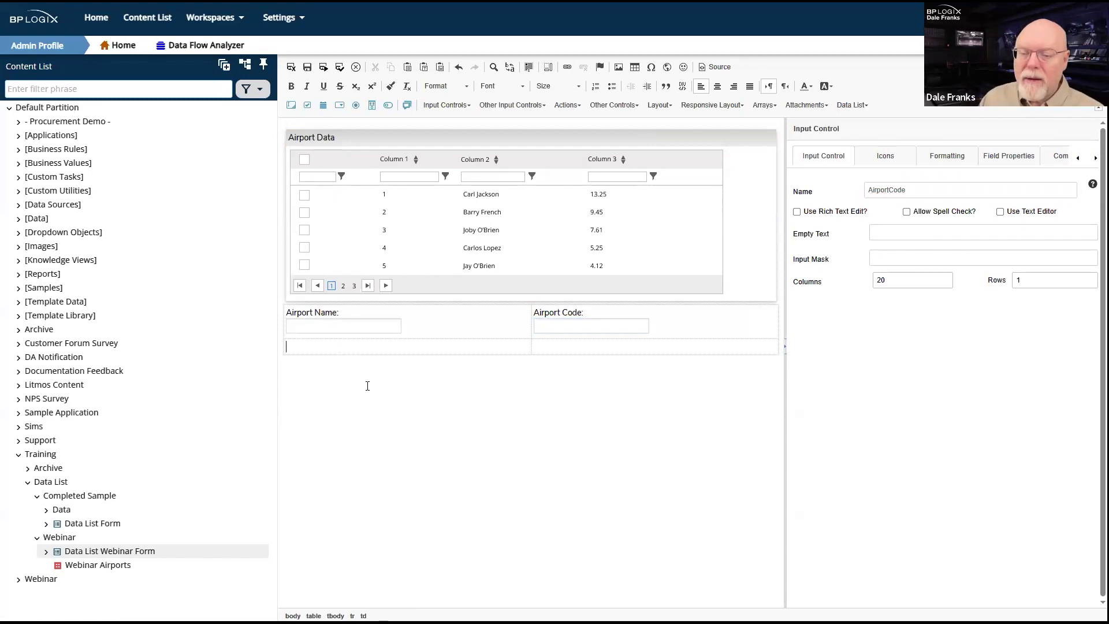
text(Co)
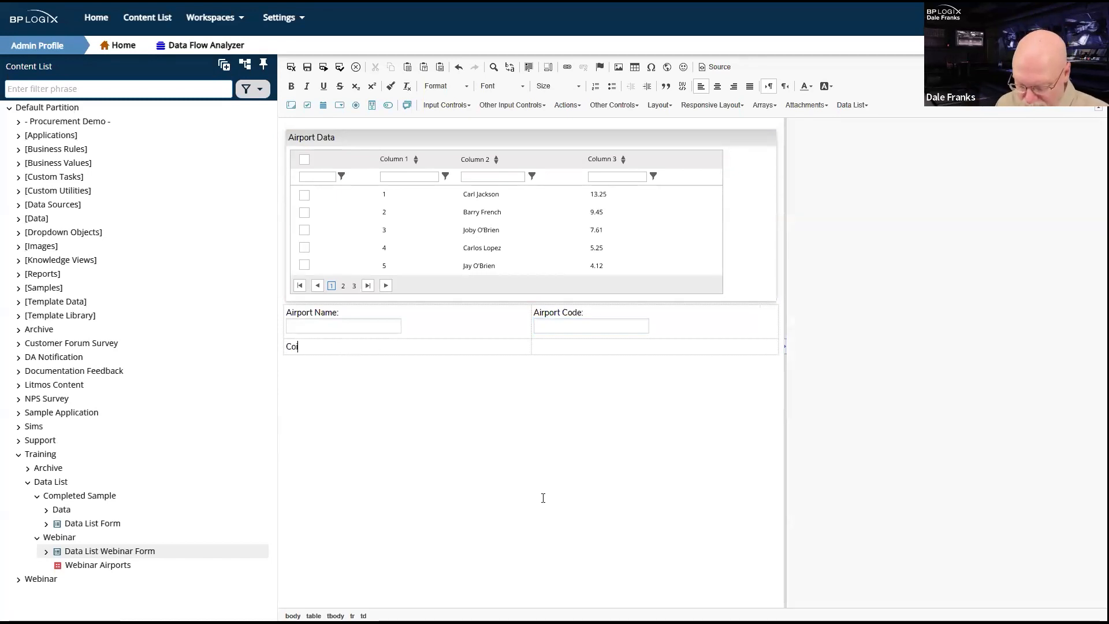
key(BackSpace)
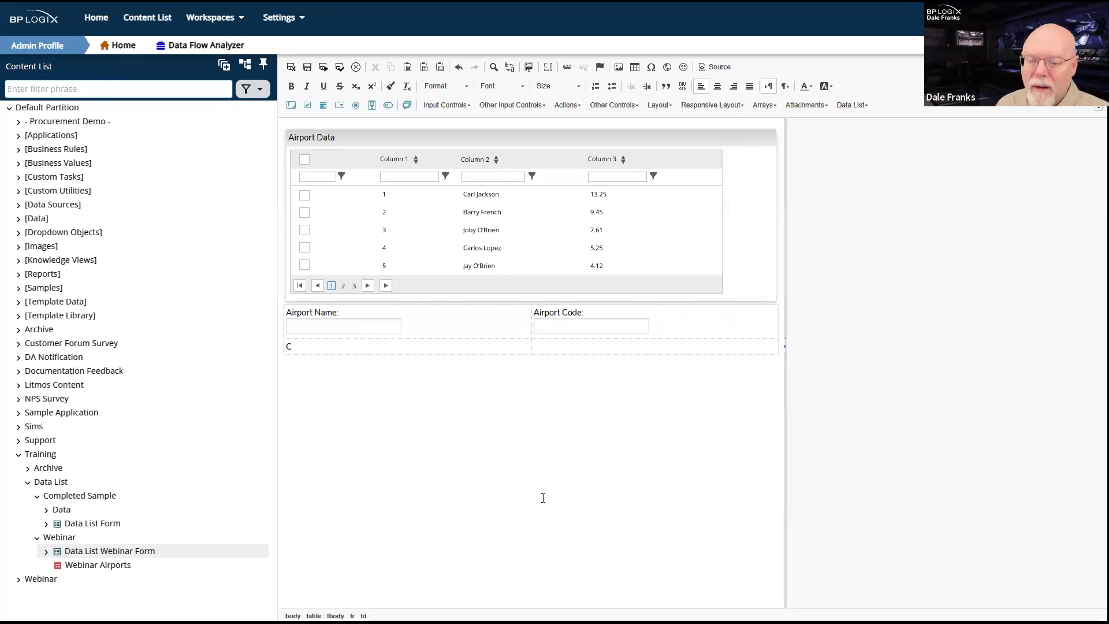
text(ity)
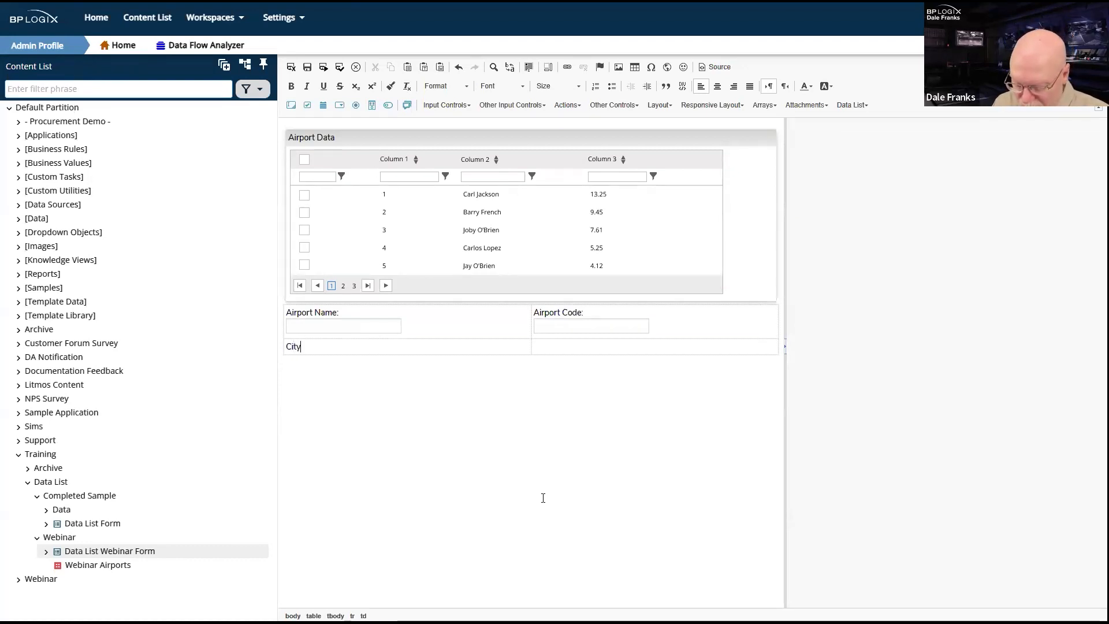
text(:)
key(Return)
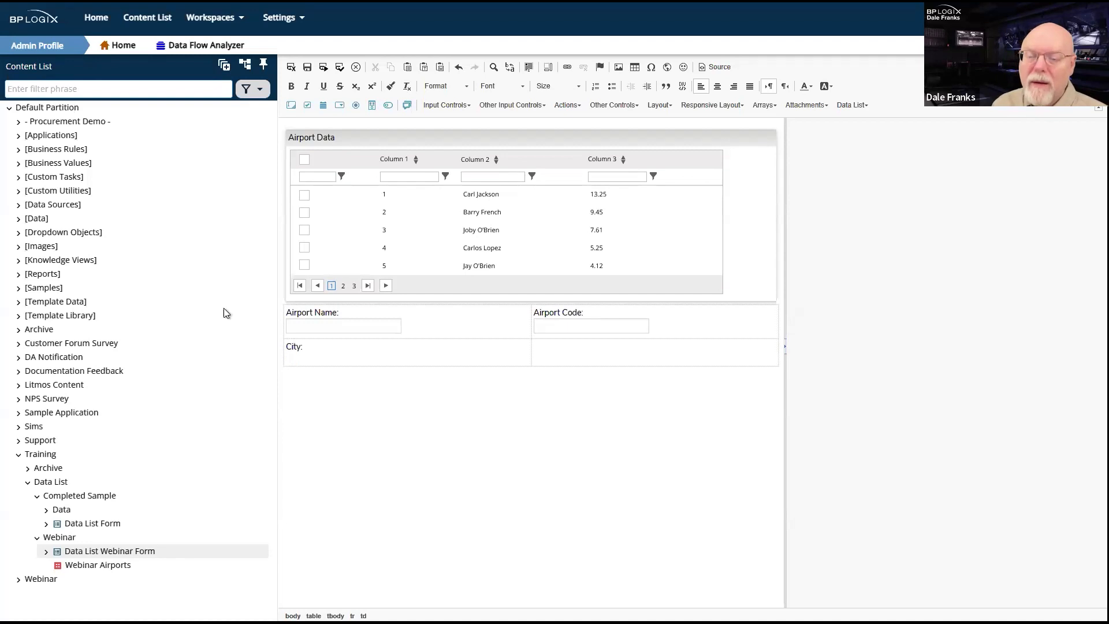
click(292, 106)
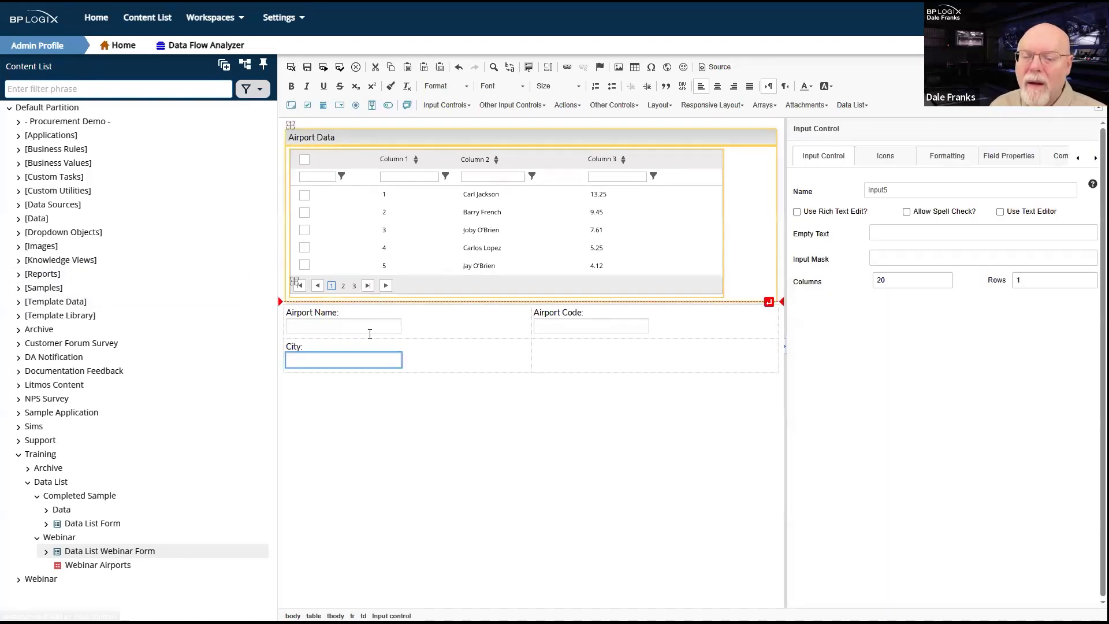
double_click(900, 190)
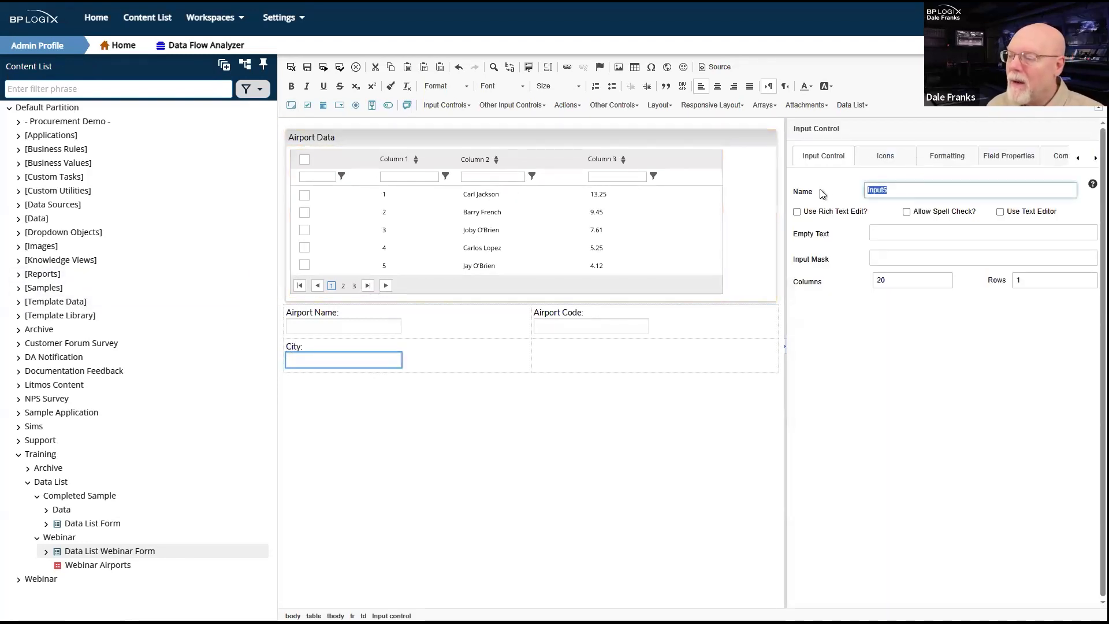
text(City)
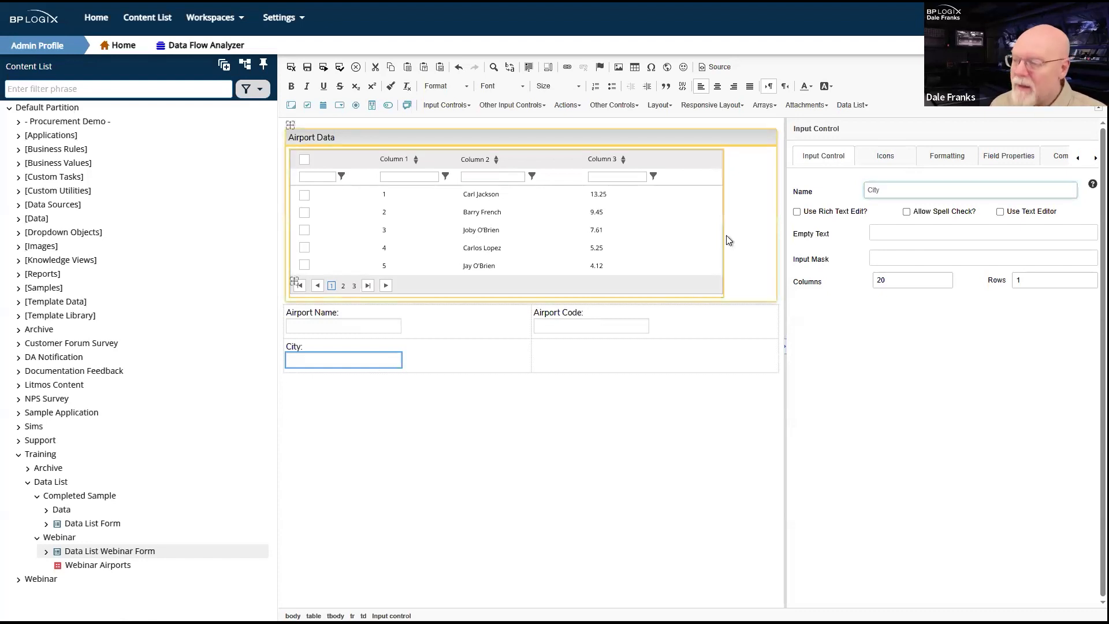
Add the label "Elevation:" to the second row's second cell, followed by an empty line.
click(548, 357)
text(Elevation)
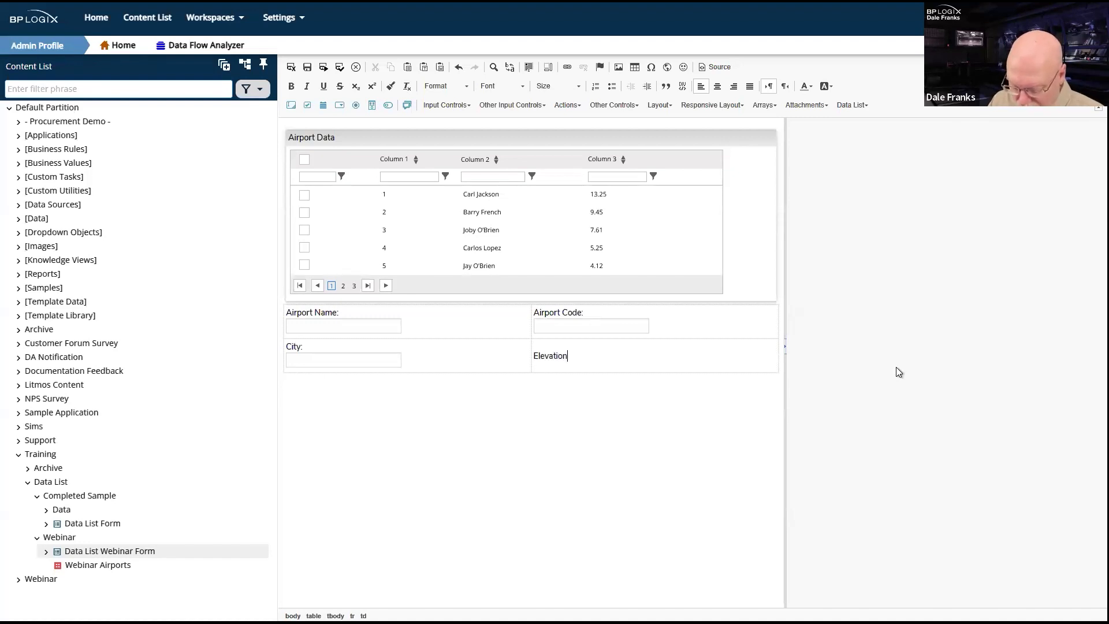
key(Return)
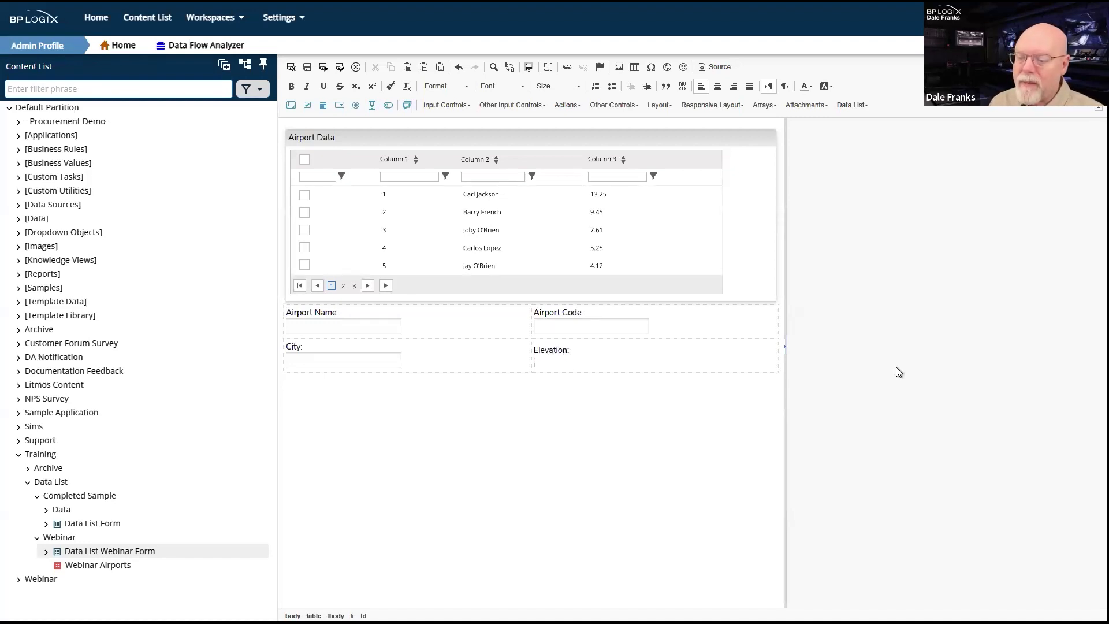
click(297, 106)
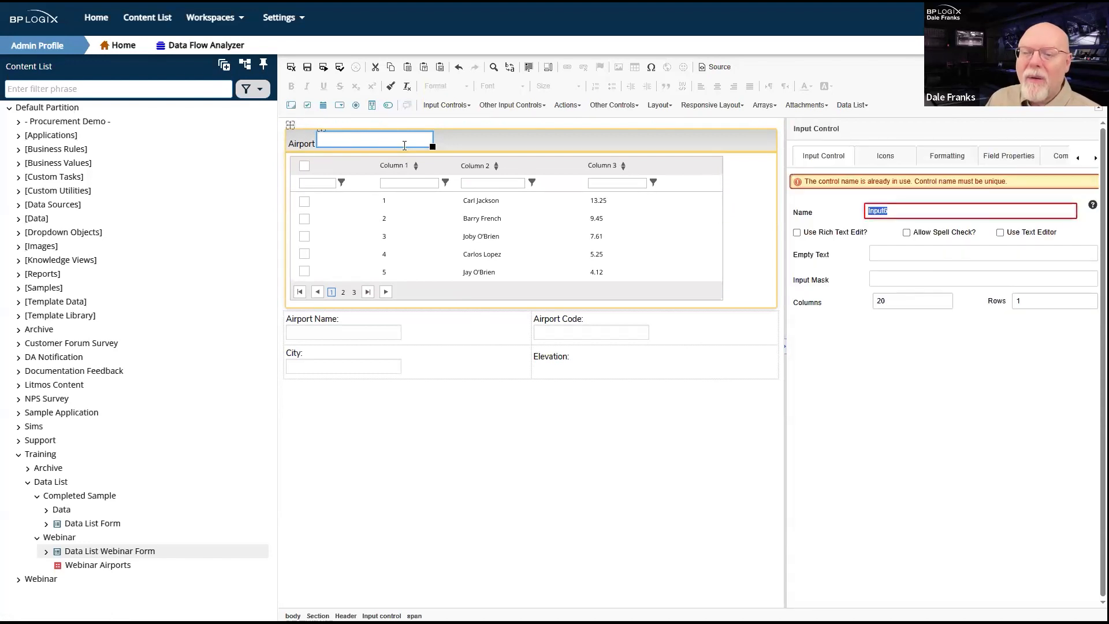
click(324, 133)
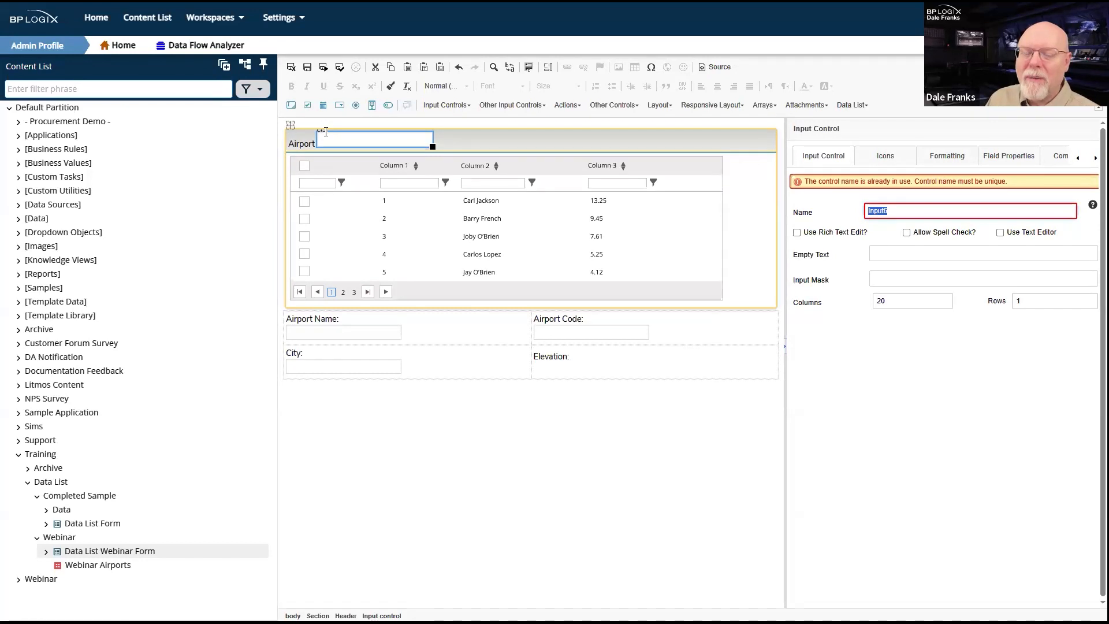
key(BackSpace)
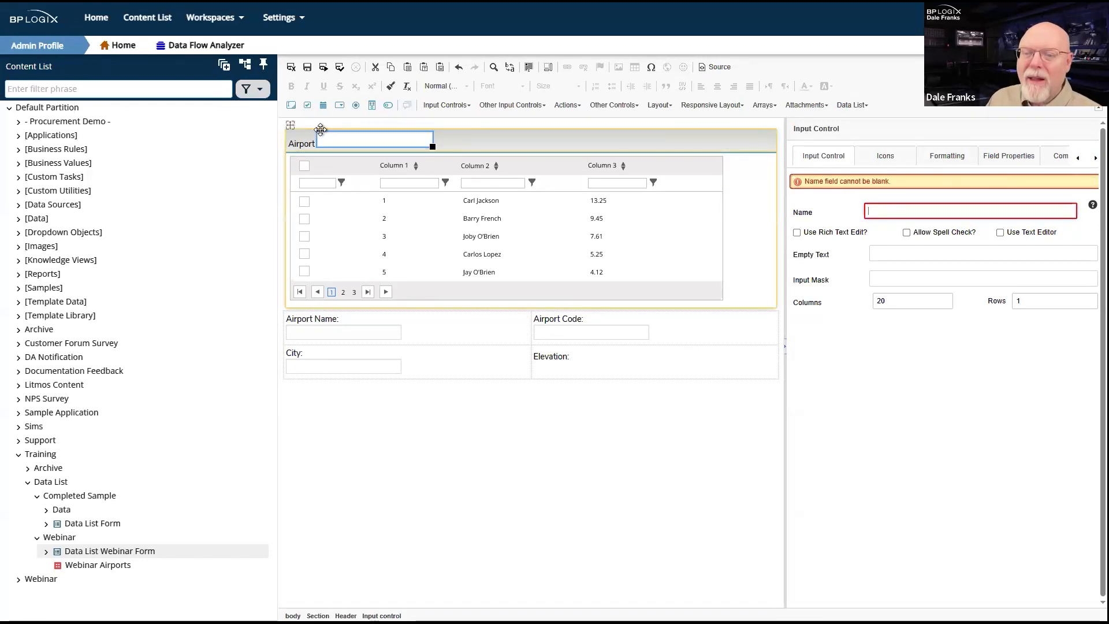
text(er)
click(323, 129)
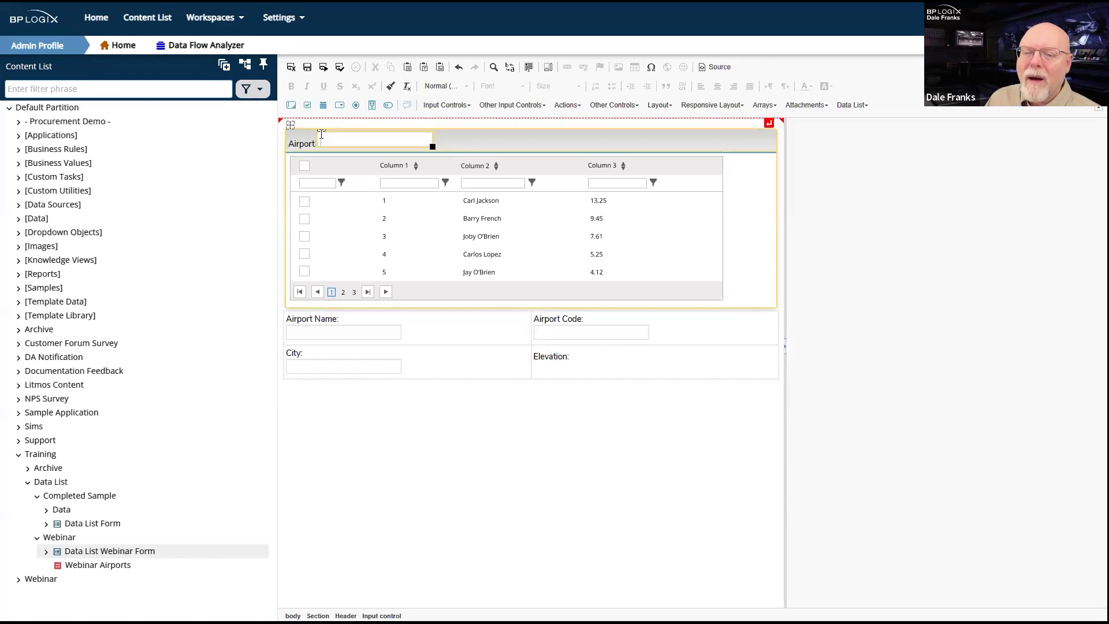
click(322, 130)
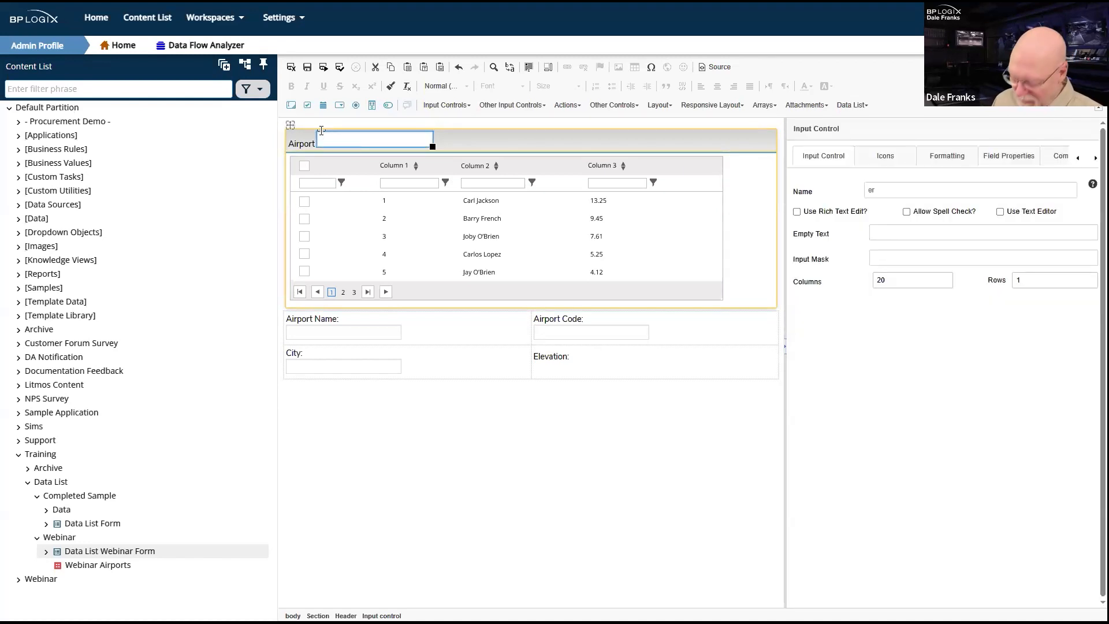
key(Delete)
Insert a text input named Elevation below the "Elevation:" label and check the names of the other inputs in the table.
click(578, 367)
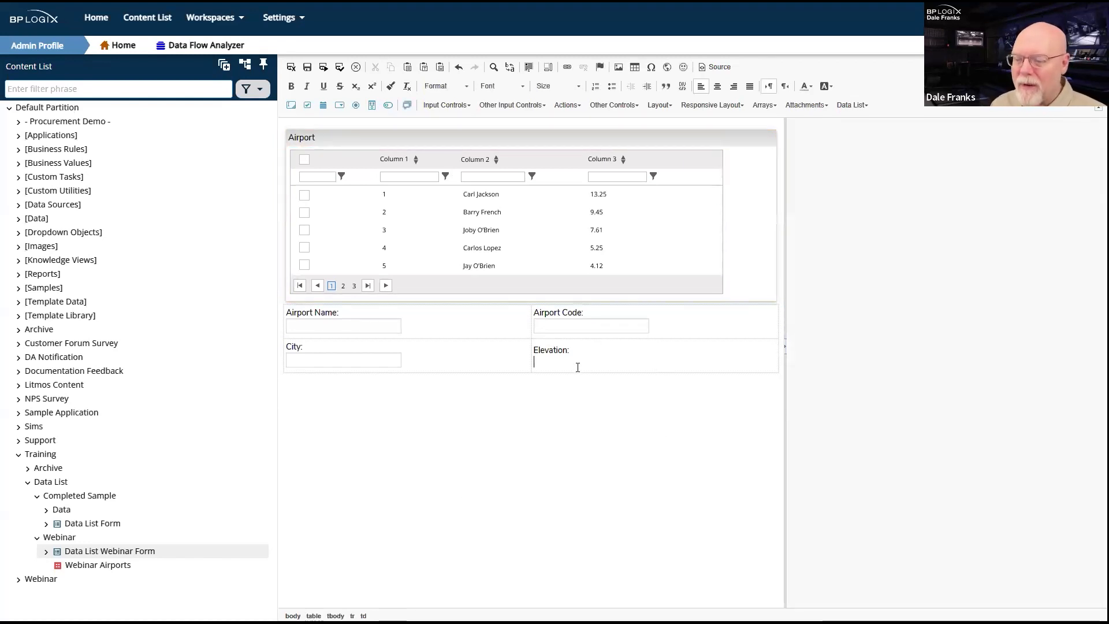
click(287, 108)
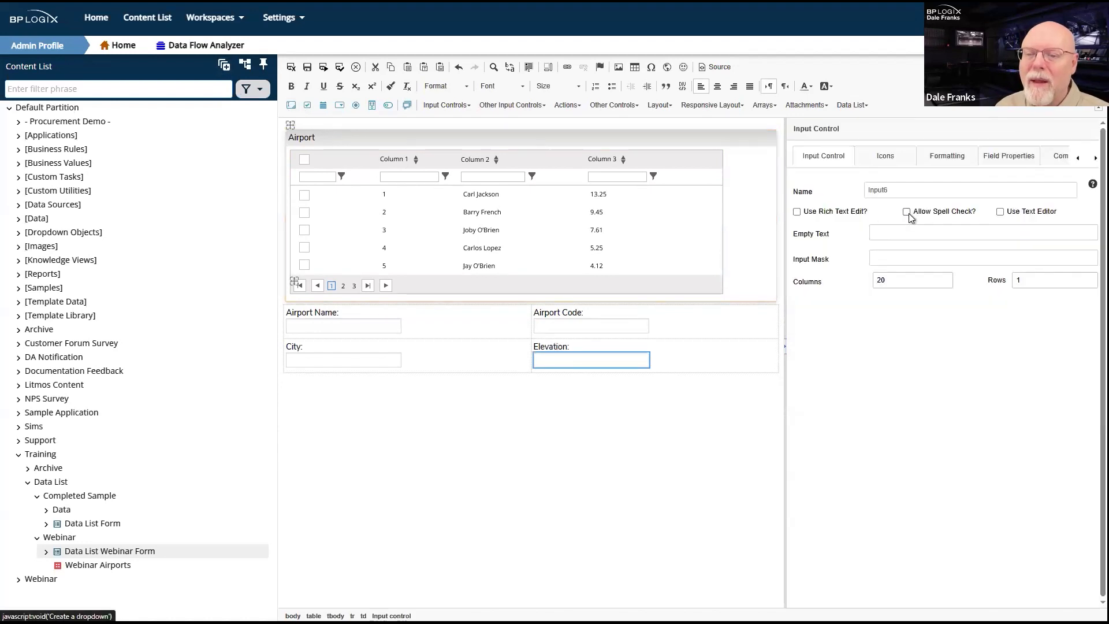
double_click(897, 191)
text(Elevation)
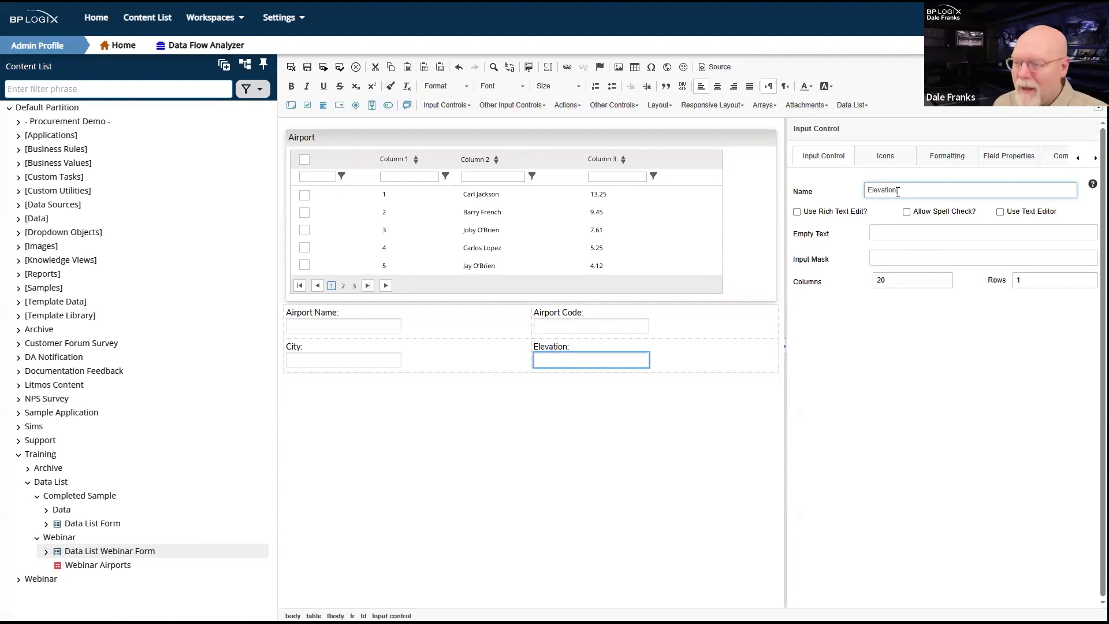
click(645, 327)
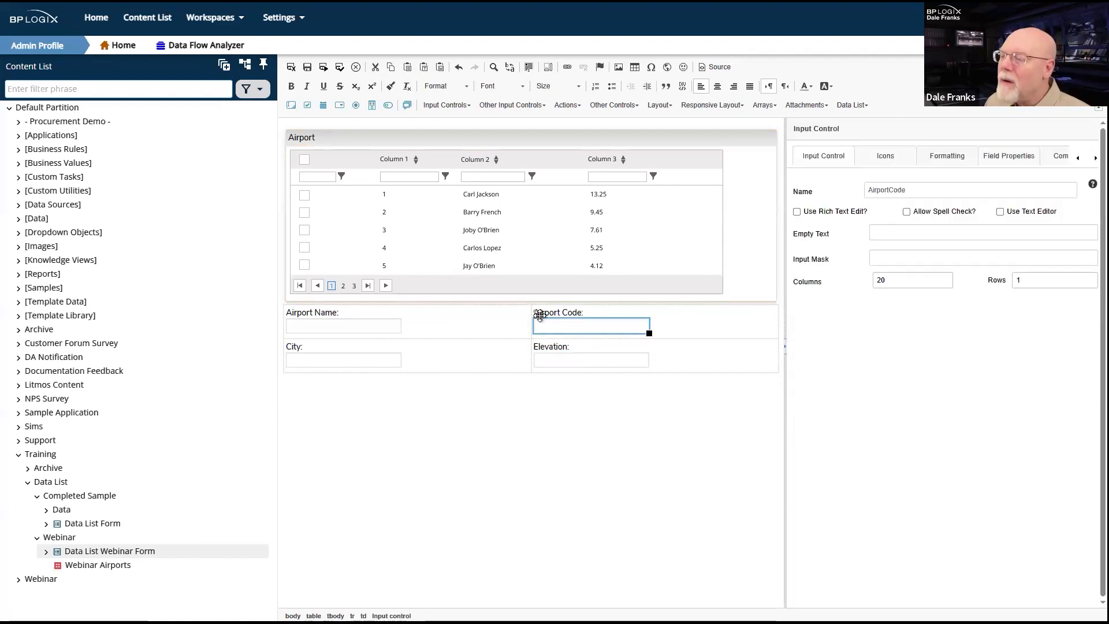
click(294, 325)
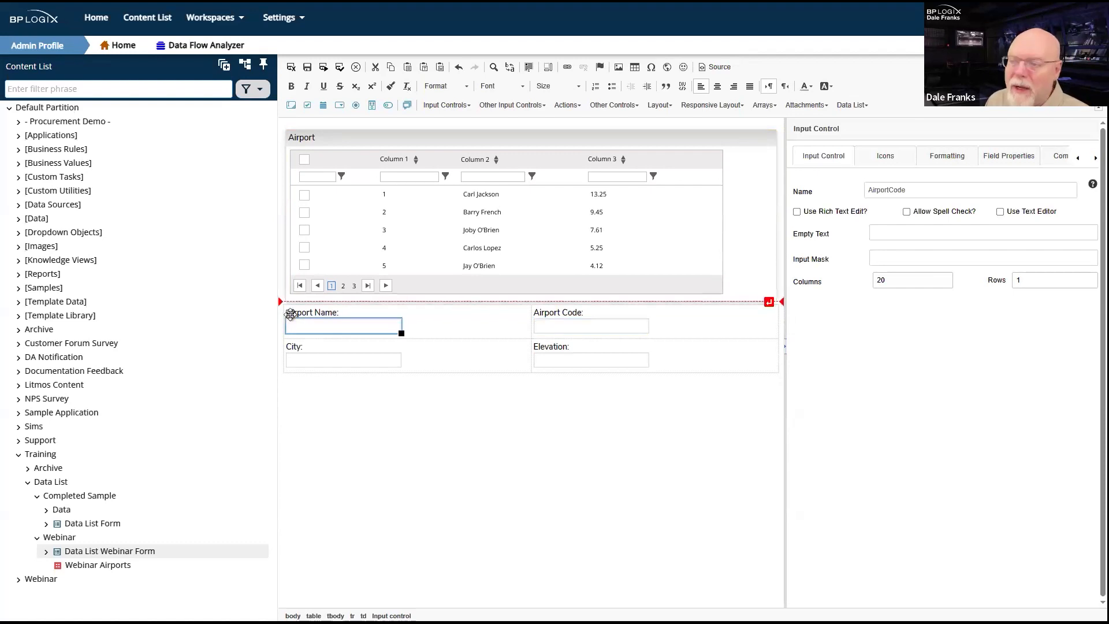
click(291, 347)
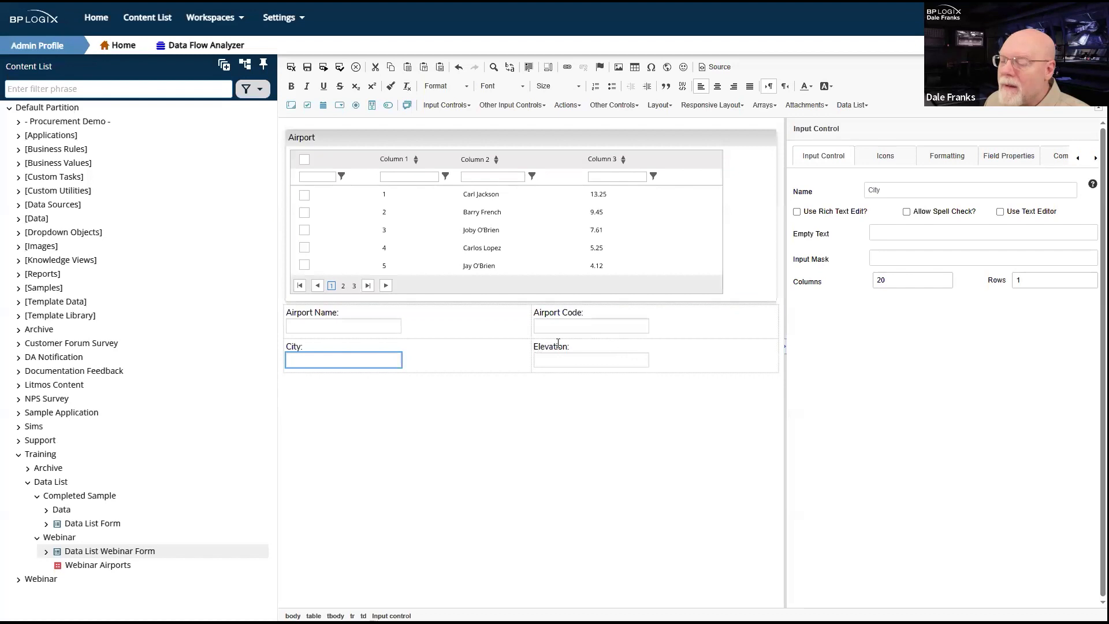
Insert a table with two rows and two columns on the empty line below the airport fields table.
click(502, 410)
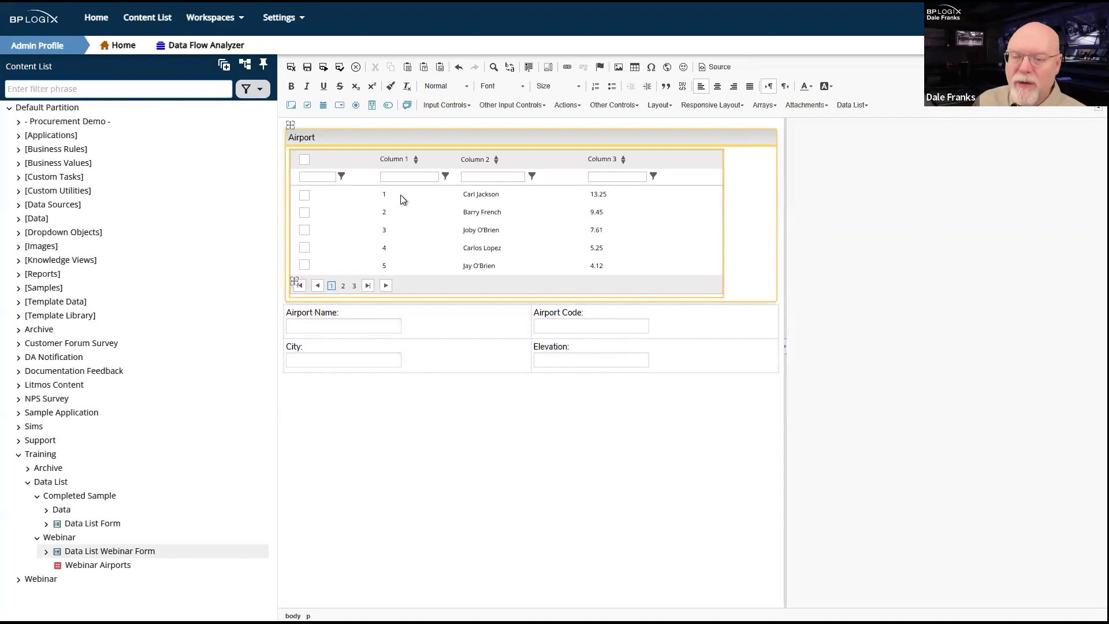
click(370, 210)
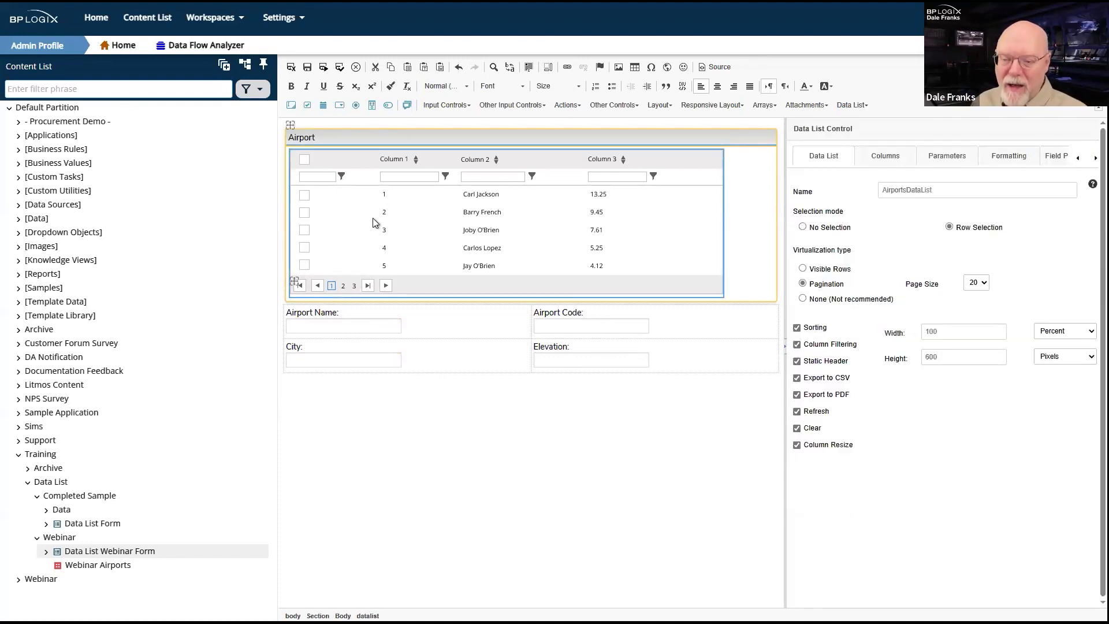
click(372, 321)
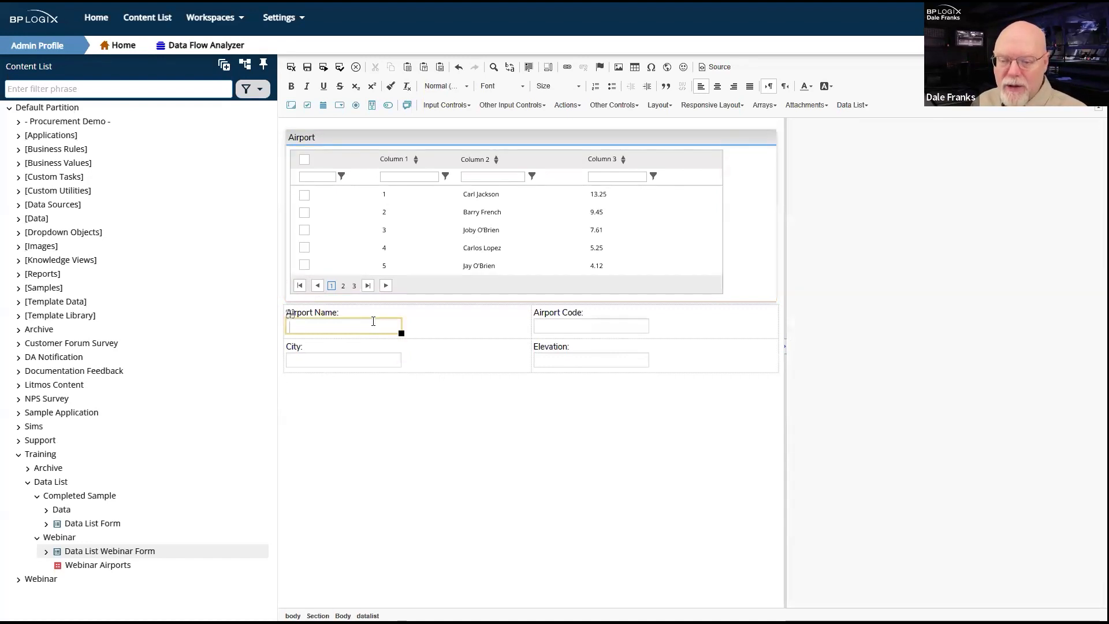
click(366, 389)
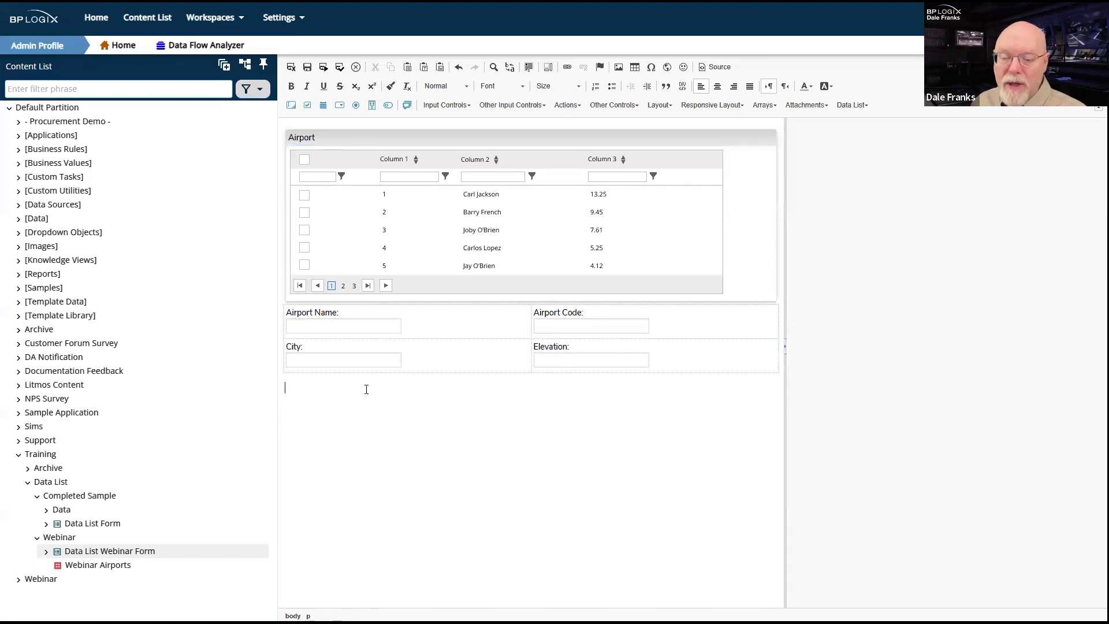
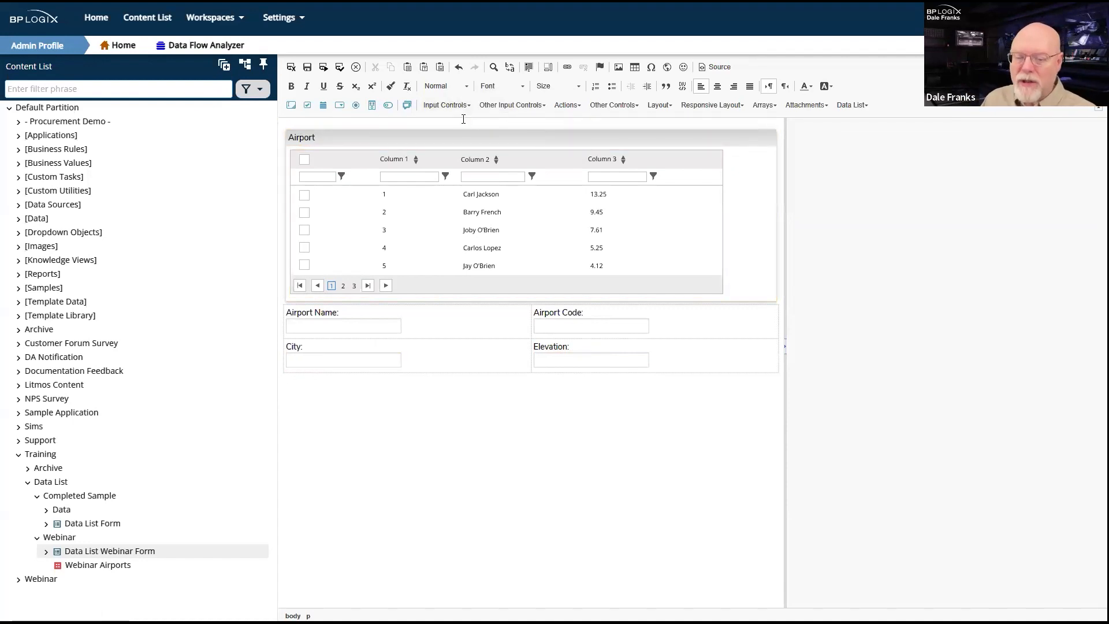
click(634, 67)
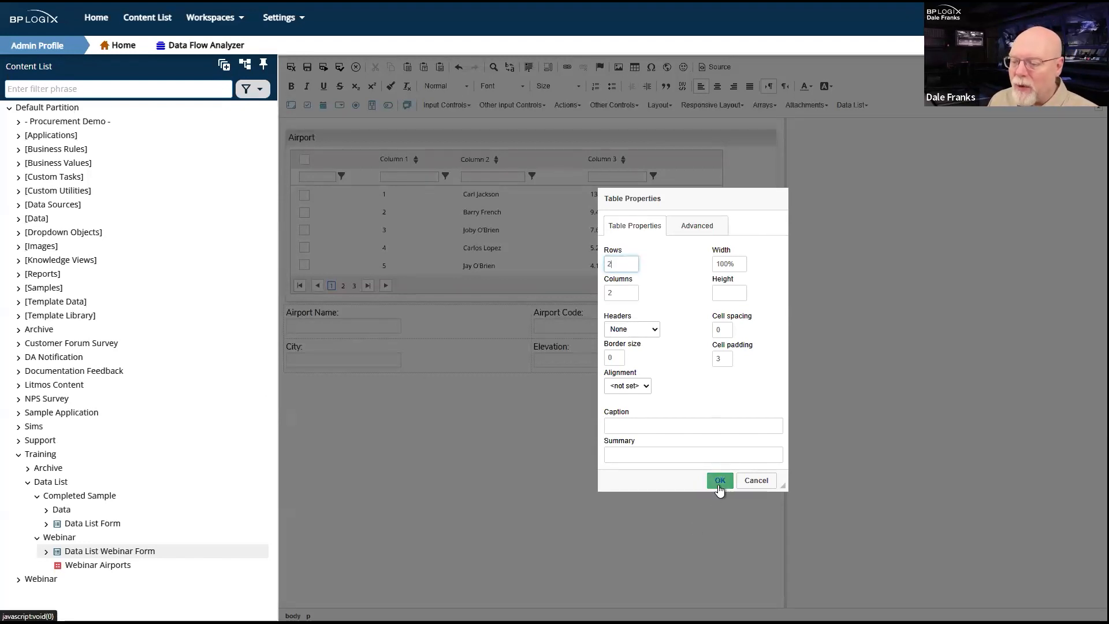
click(719, 485)
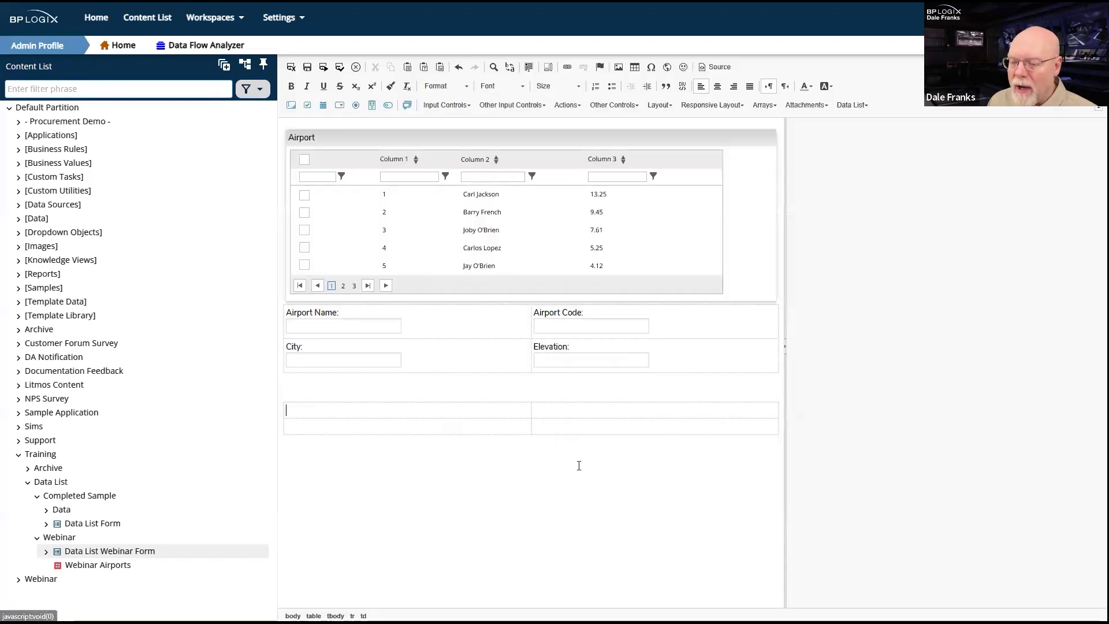
Set the border size of the new empty table to 1 and check its advanced properties.
drag(419, 405, 578, 409)
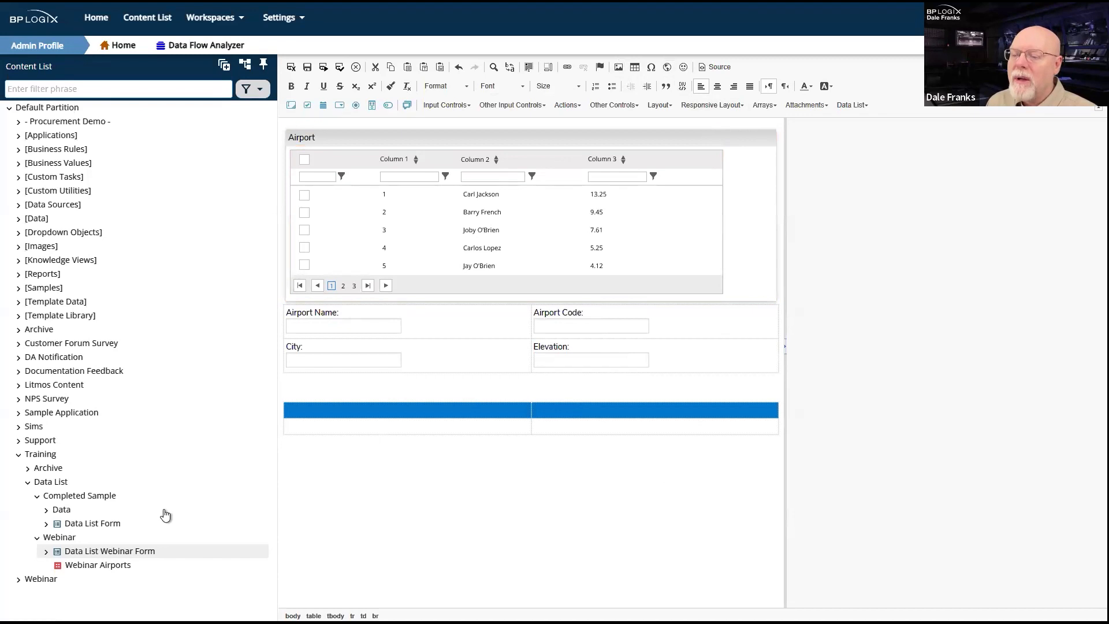
click(292, 406)
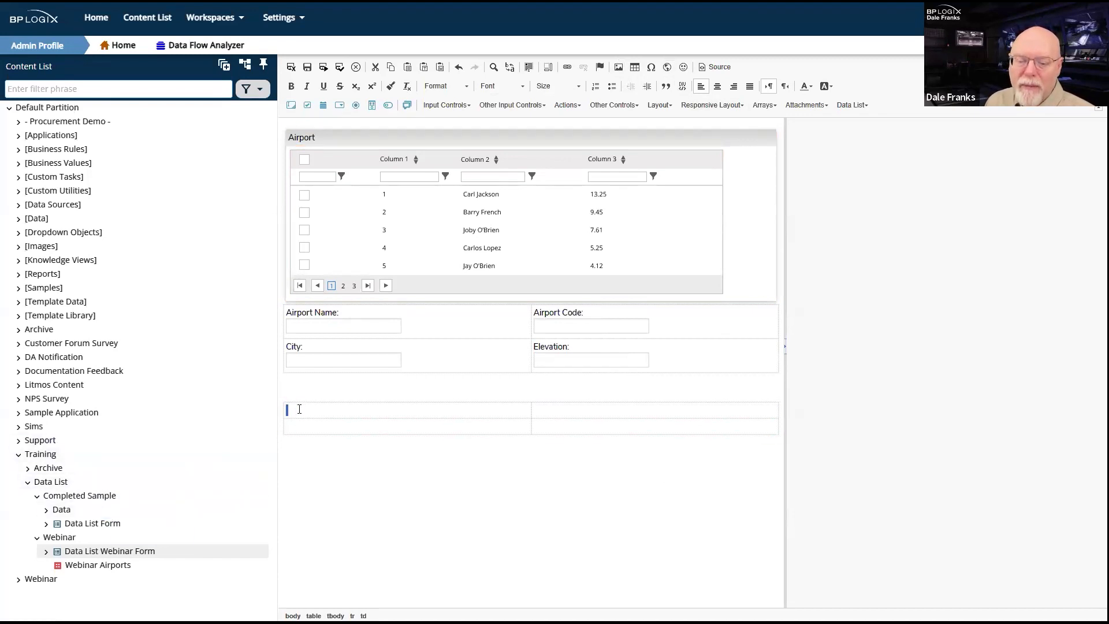
right_click(300, 407)
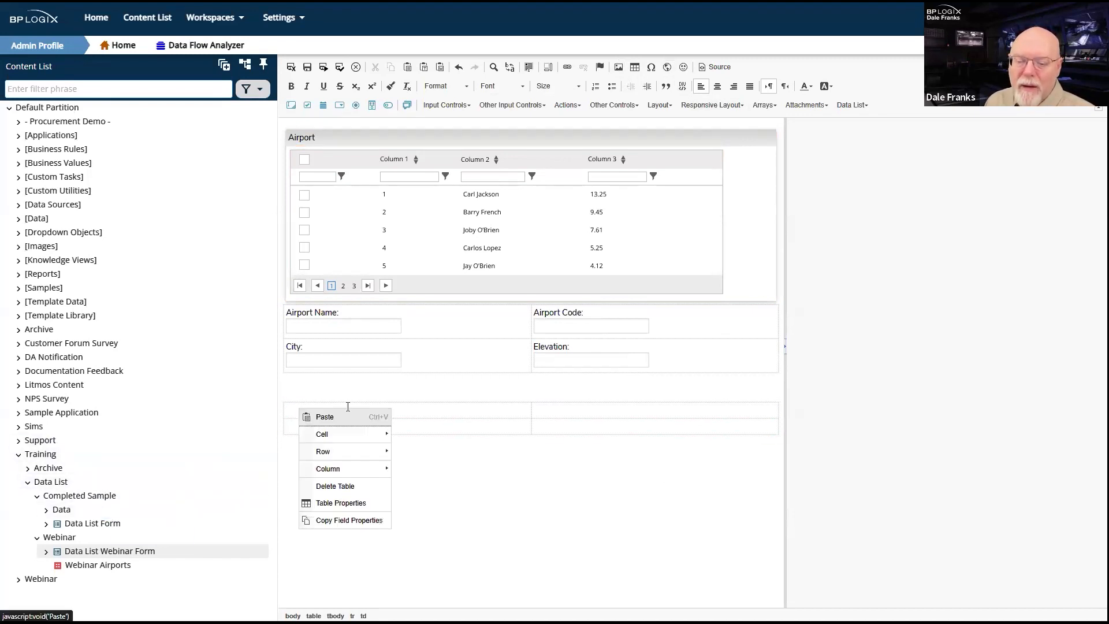
click(346, 503)
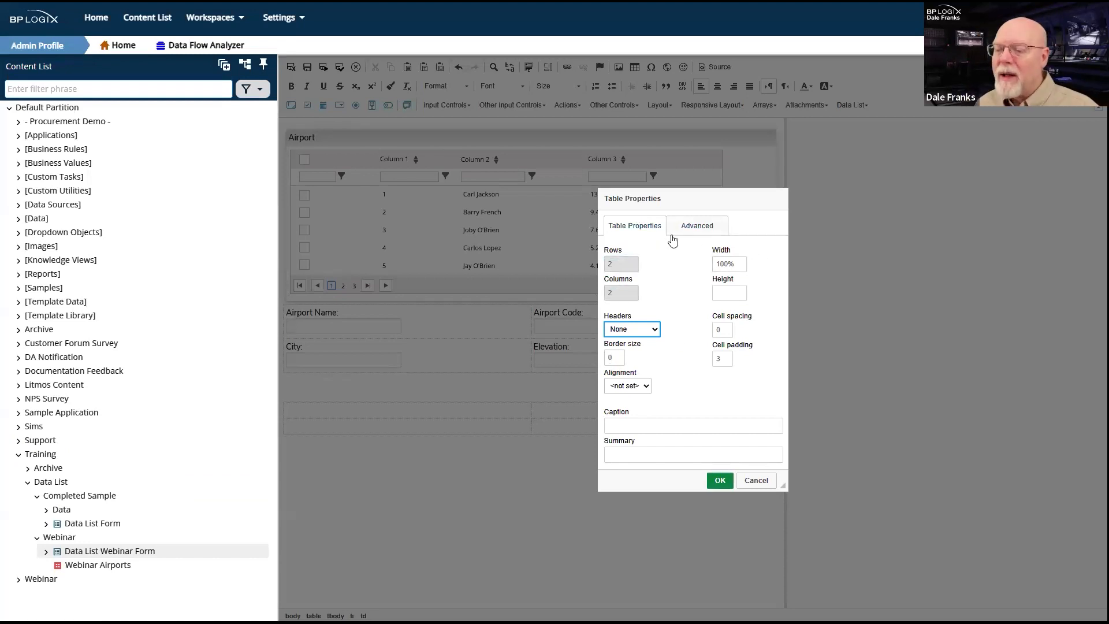
double_click(617, 357)
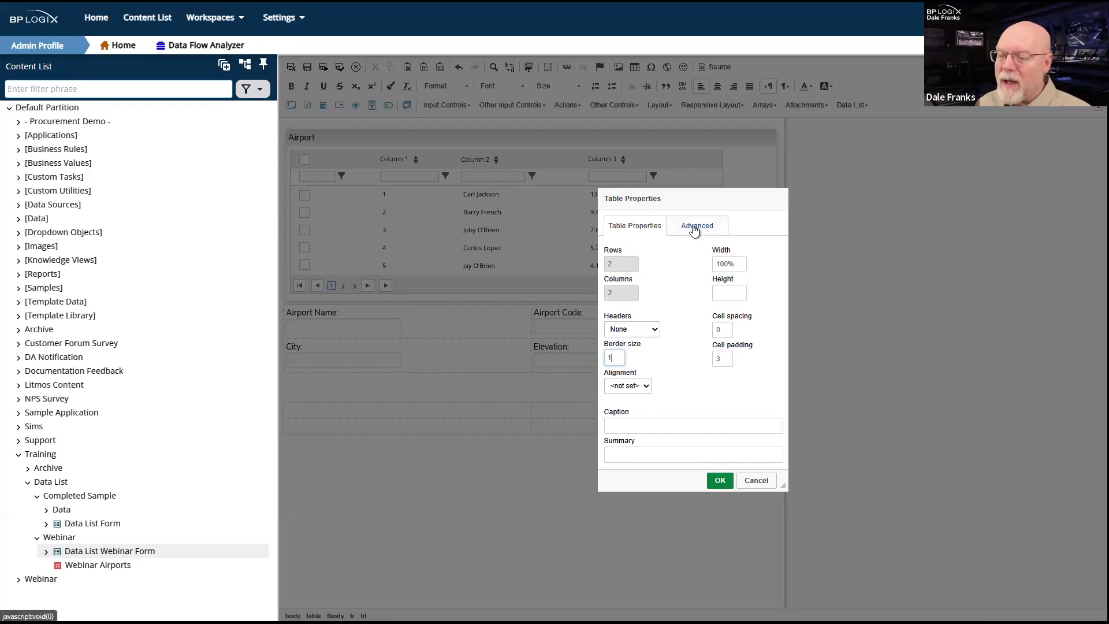
click(695, 227)
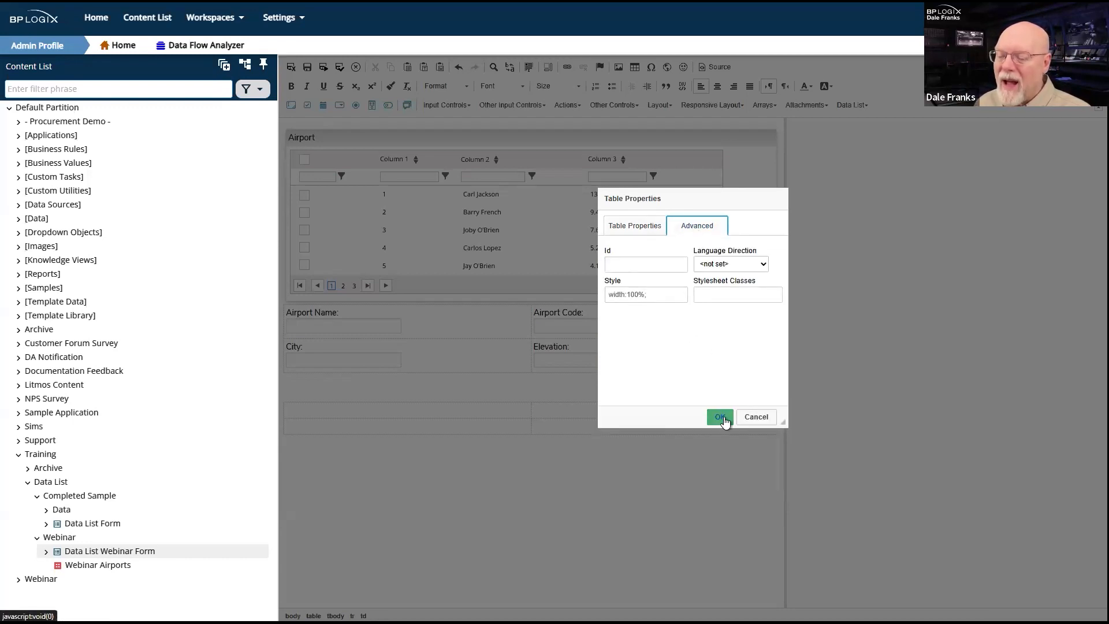
click(719, 417)
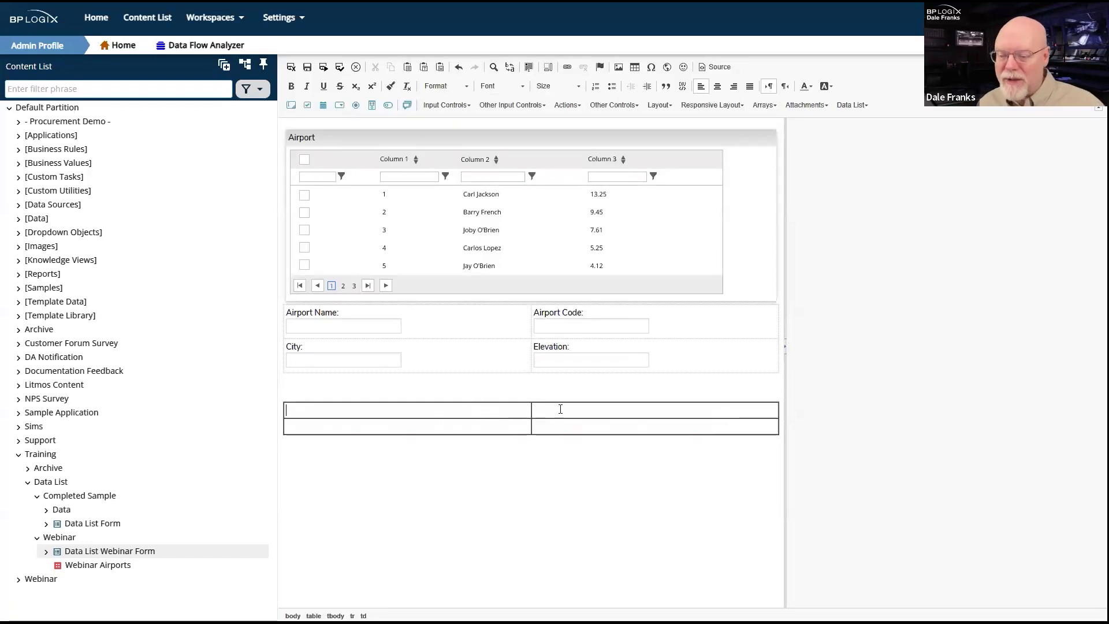
Try to apply the custom background color 082f4d to both cells in the new table's first row.
shift+click(560, 409)
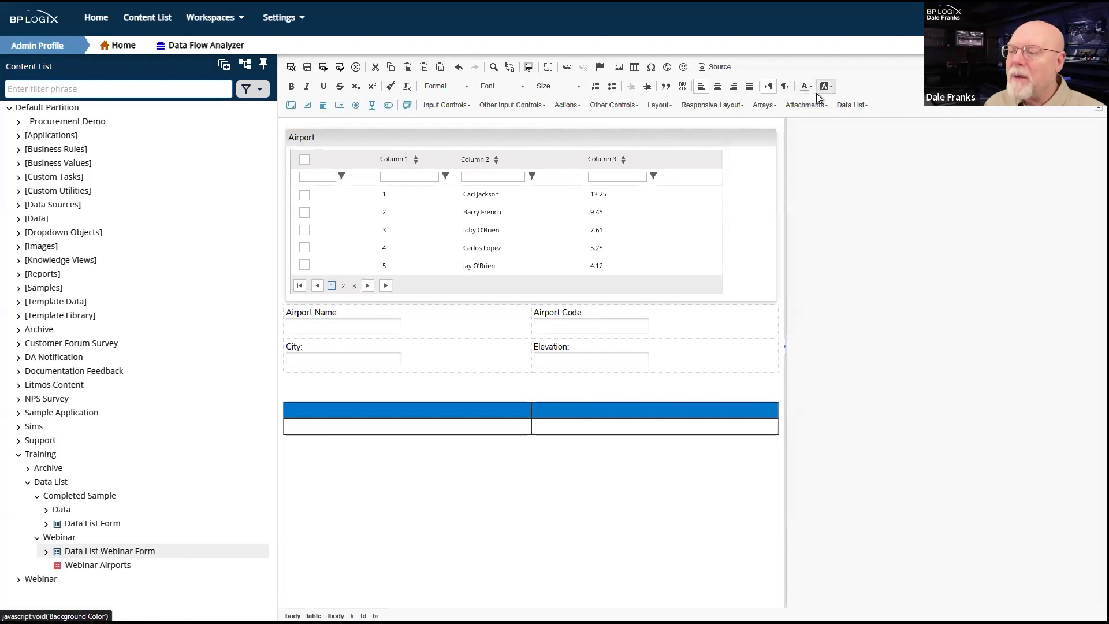
click(831, 90)
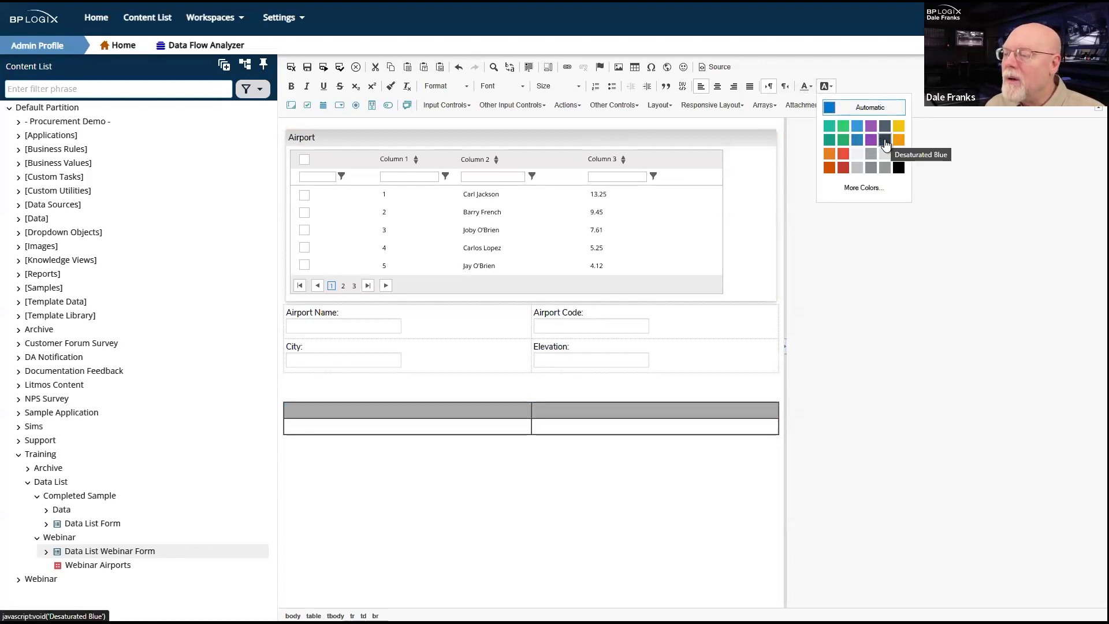
click(866, 188)
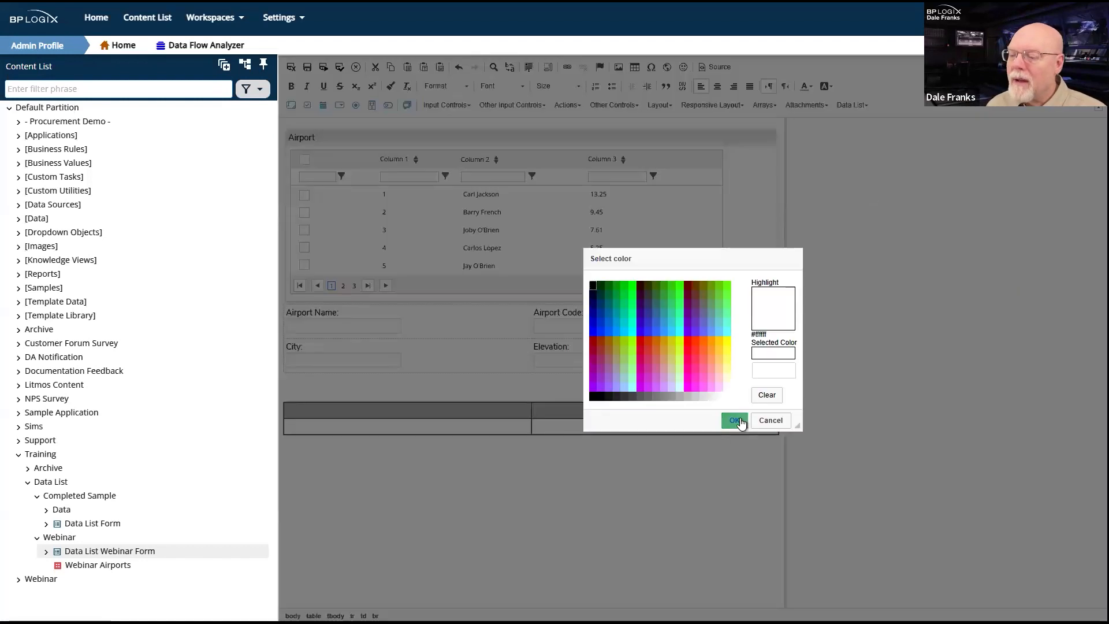
click(774, 373)
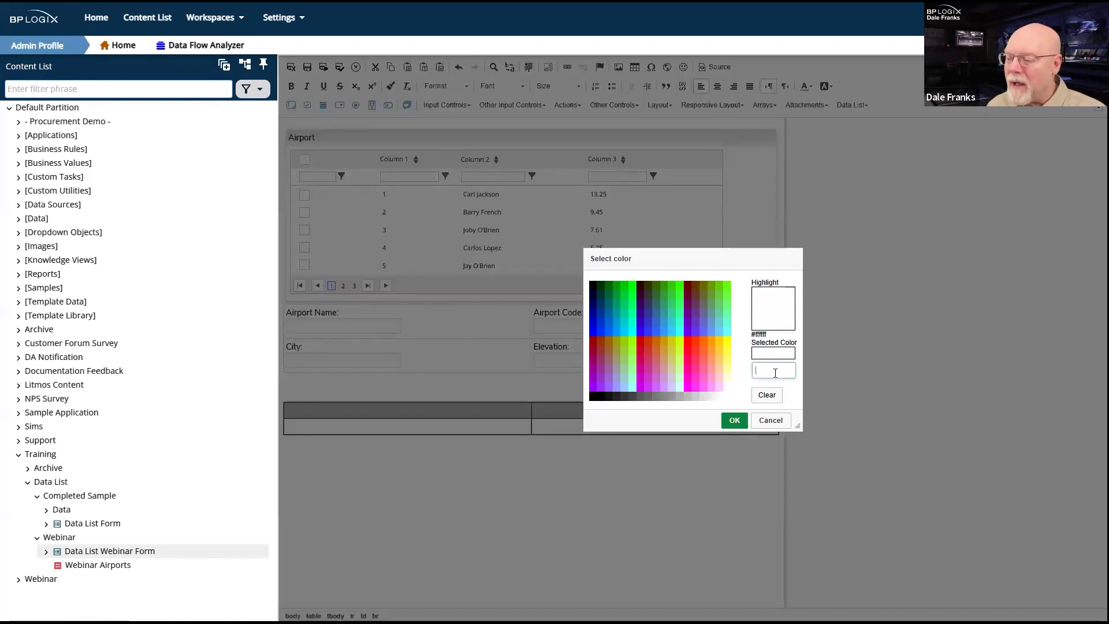
text(082f4d)
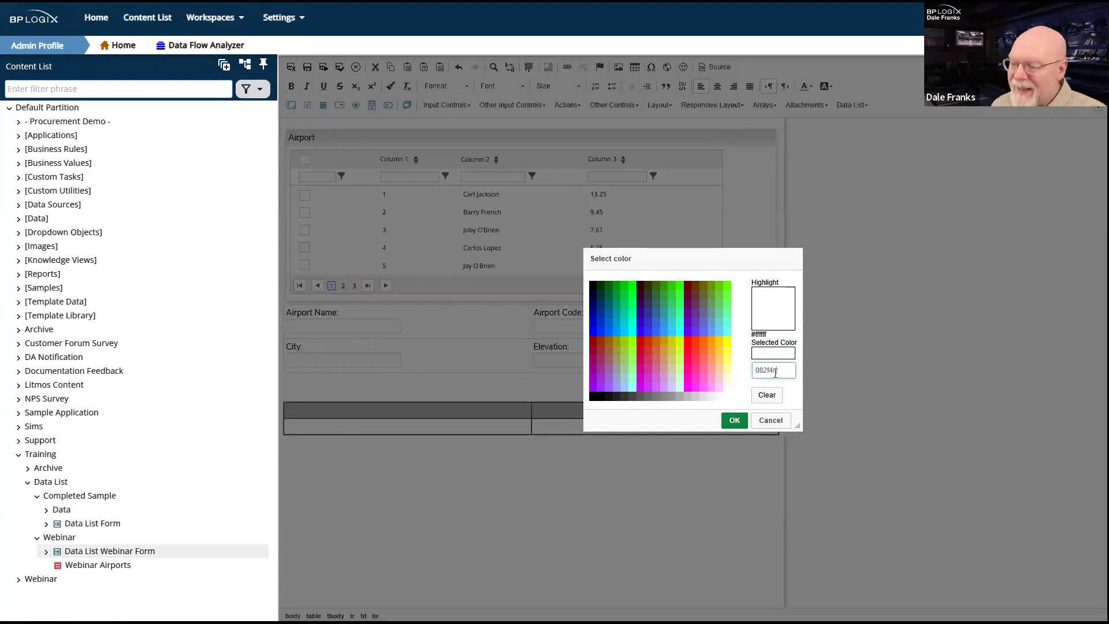
click(734, 421)
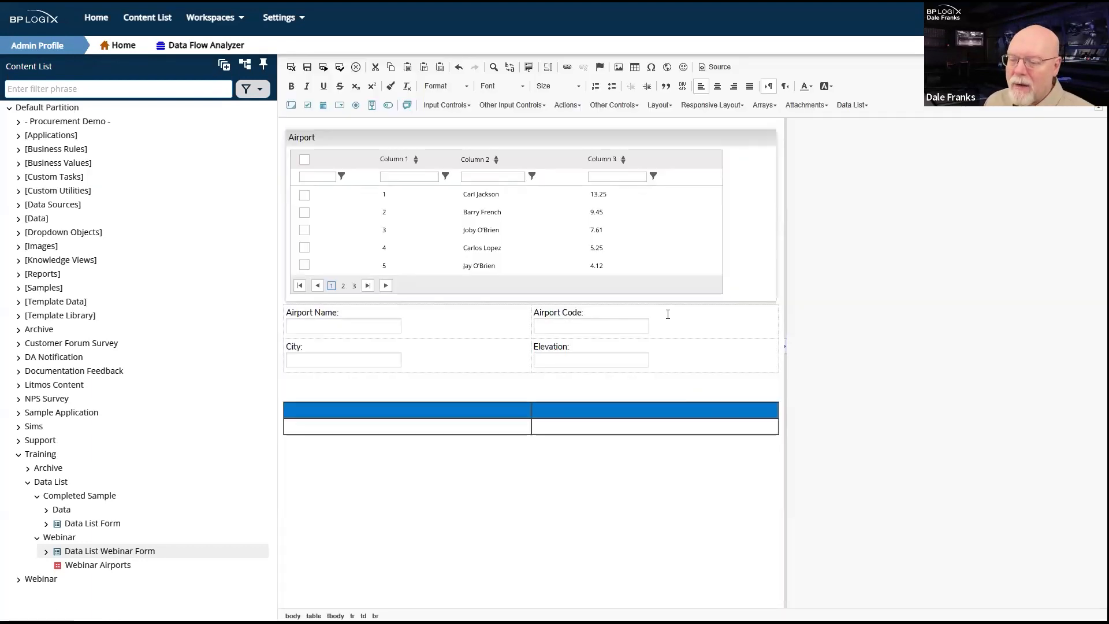
Set the text color of the new table's first row to white.
click(807, 87)
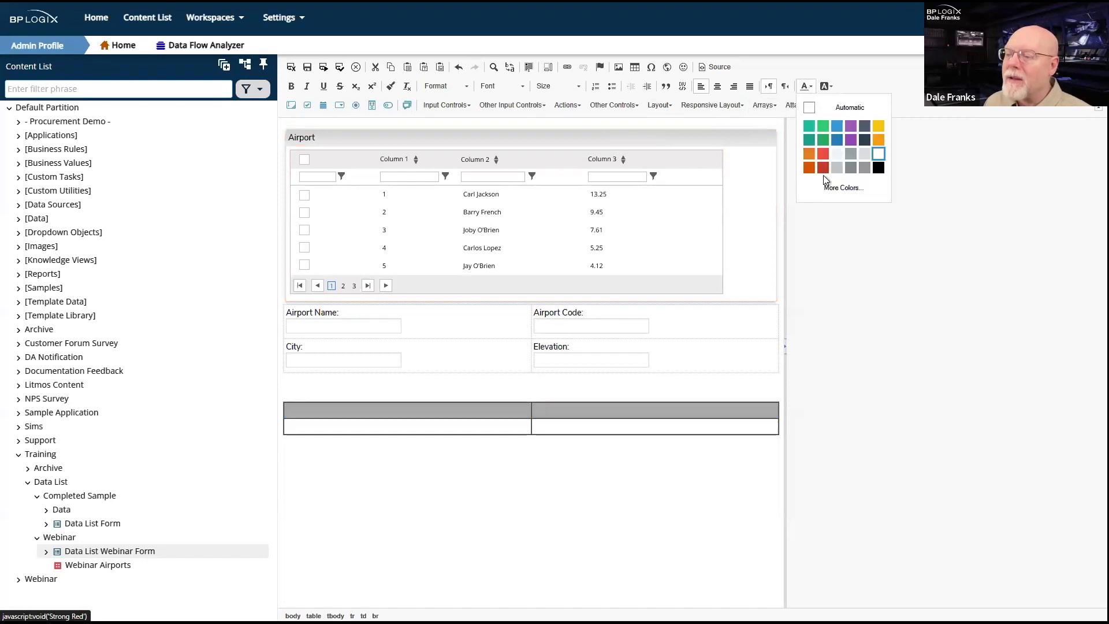
click(877, 160)
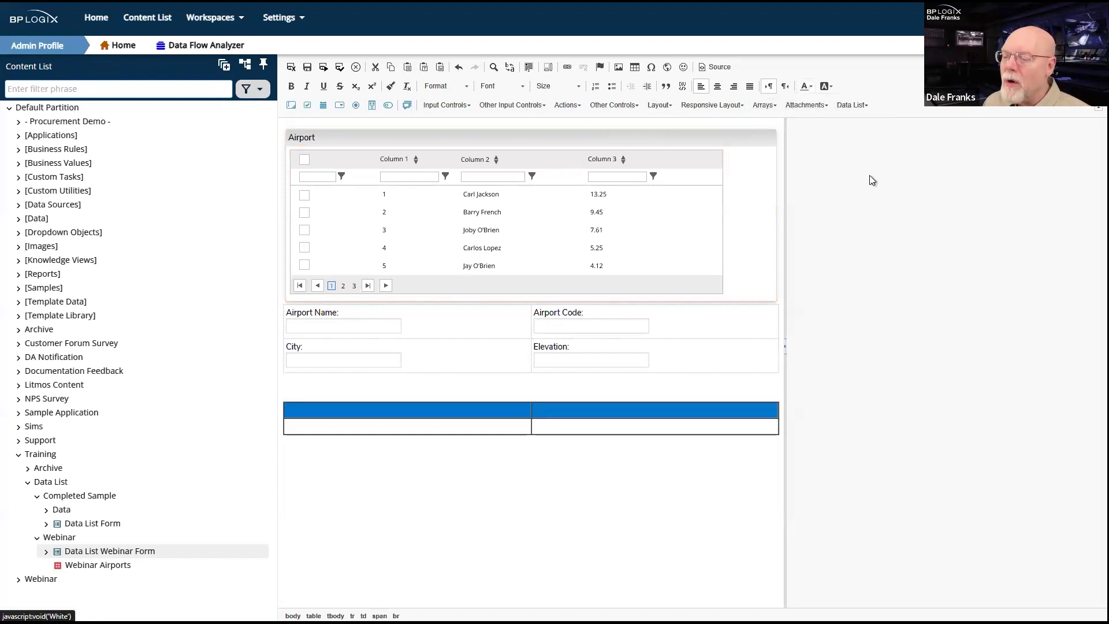
click(446, 410)
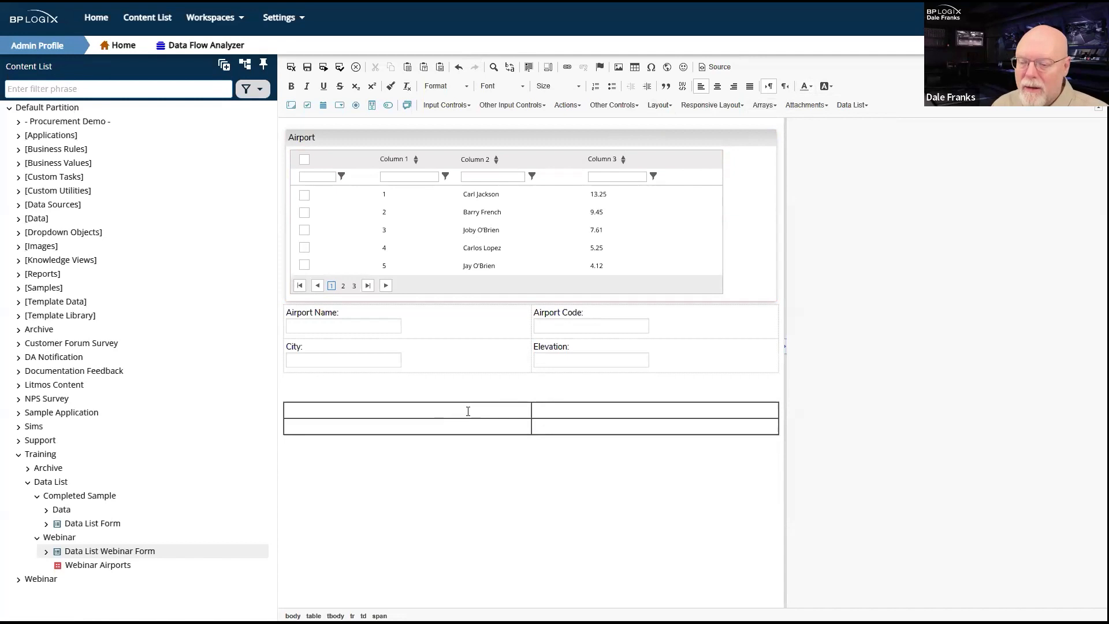
Enter 082f4d as the background color in the cell properties of the new table's first row.
drag(468, 409, 570, 402)
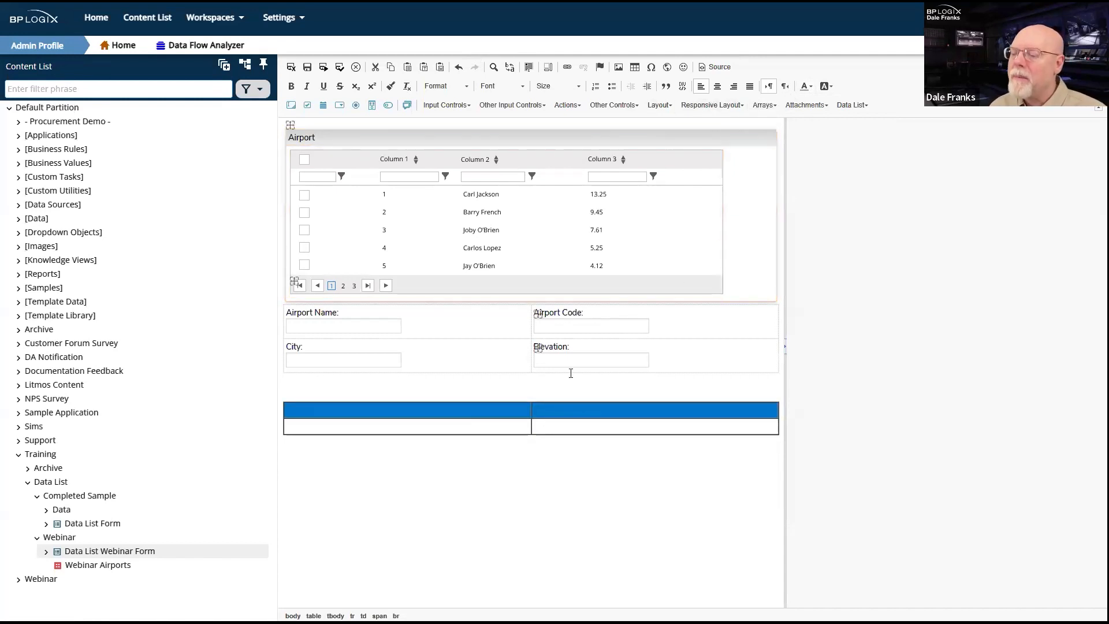
right_click(599, 405)
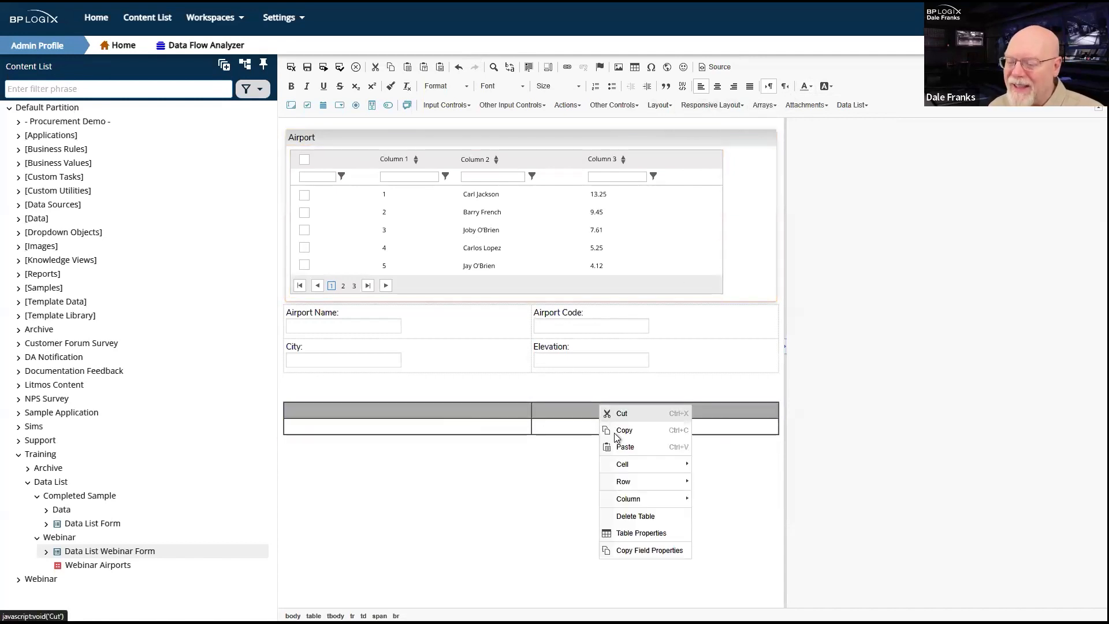
mouse_move(639, 498)
mouse_move(653, 463)
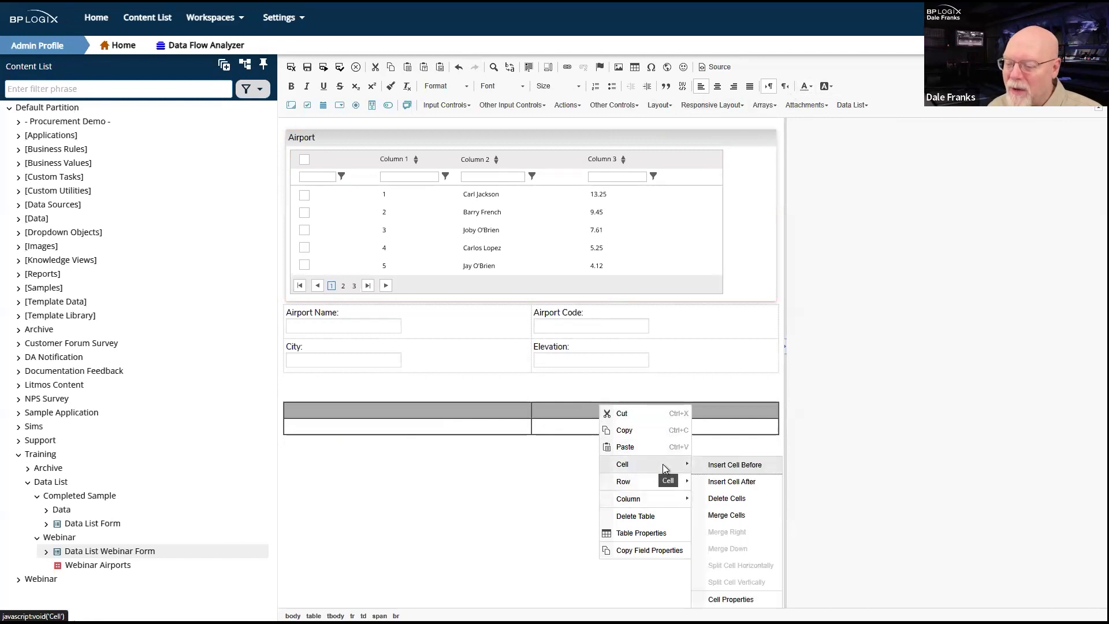
click(740, 599)
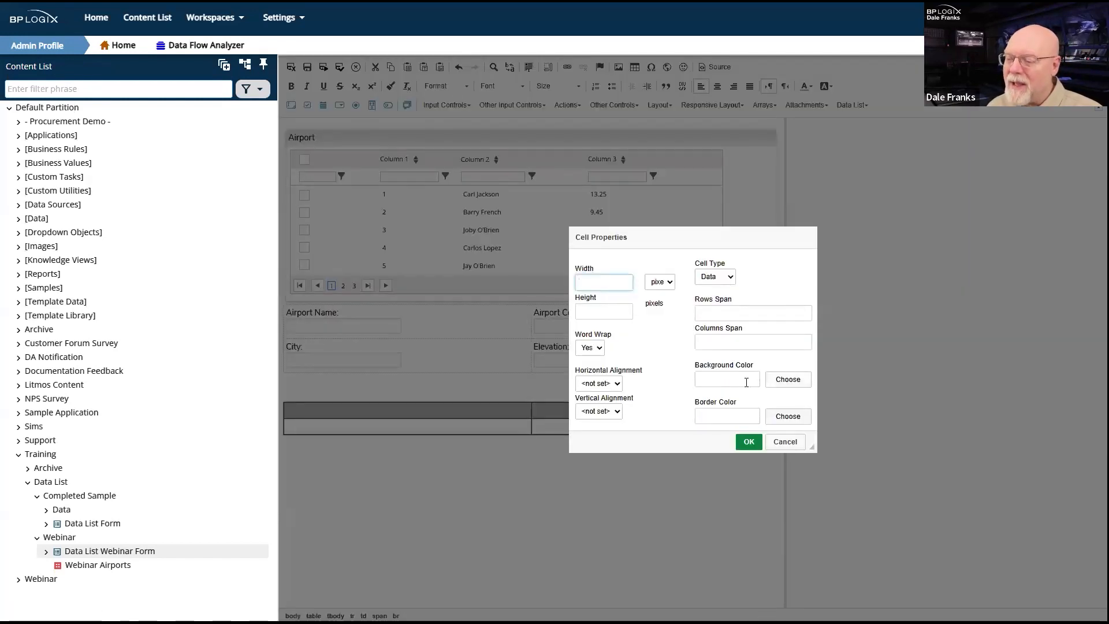
click(736, 377)
text(082f4d)
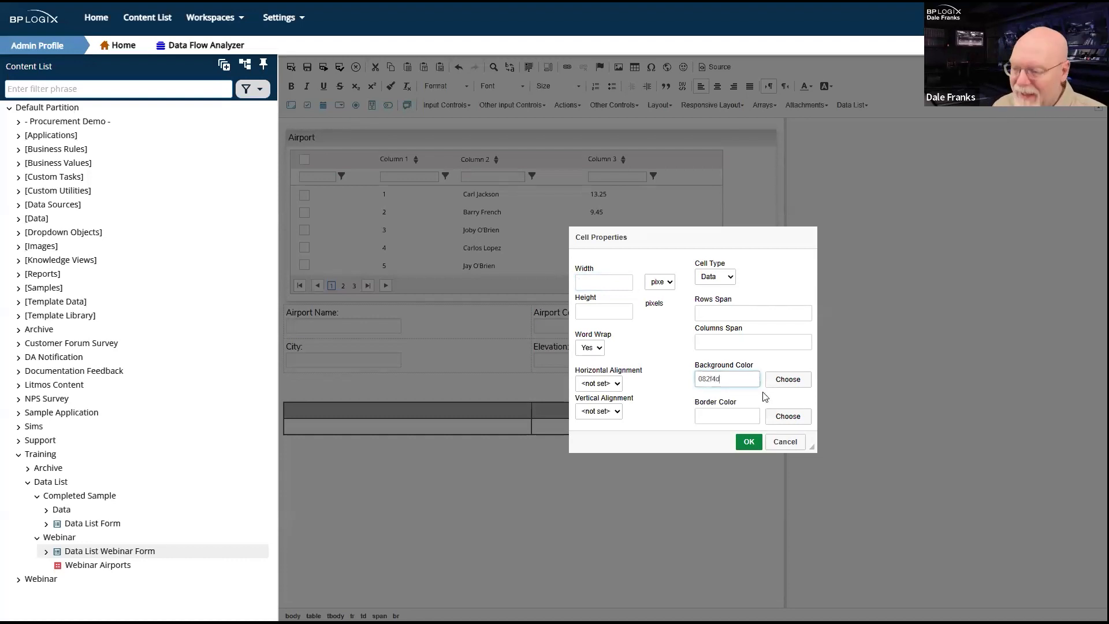
click(748, 441)
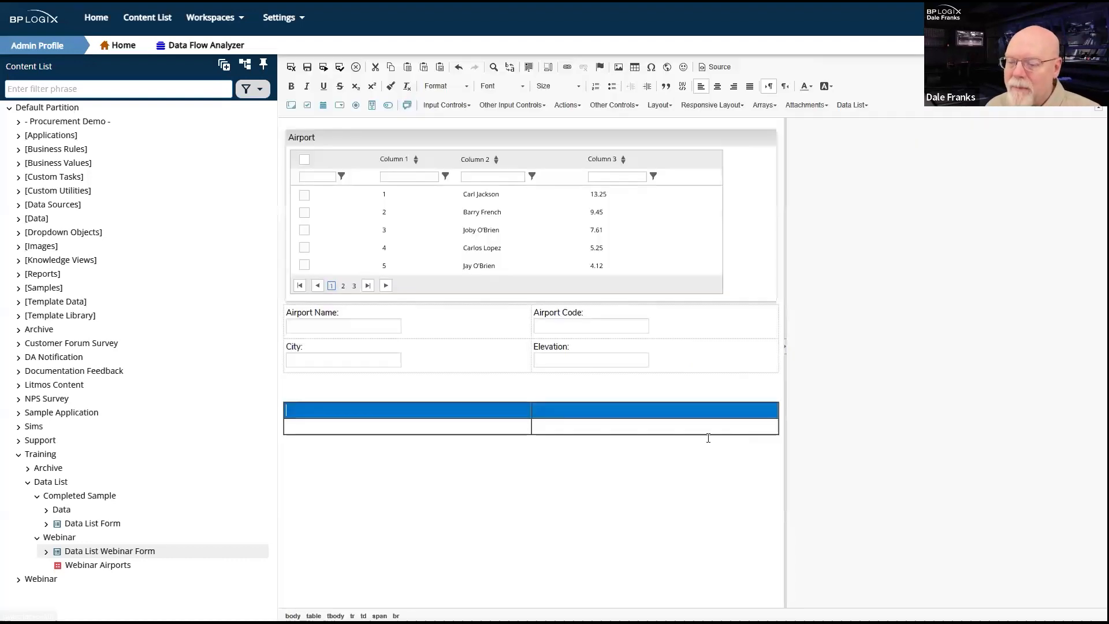
Correct the background color code in the first row's cell properties so both cells are filled dark navy.
click(500, 409)
drag(500, 409, 568, 410)
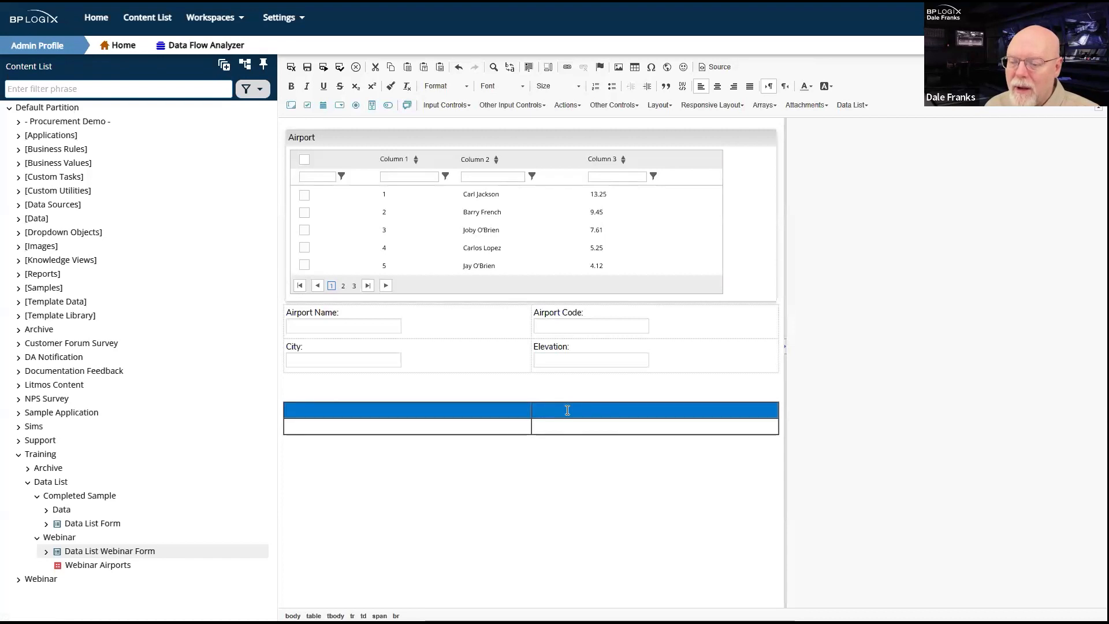
right_click(575, 404)
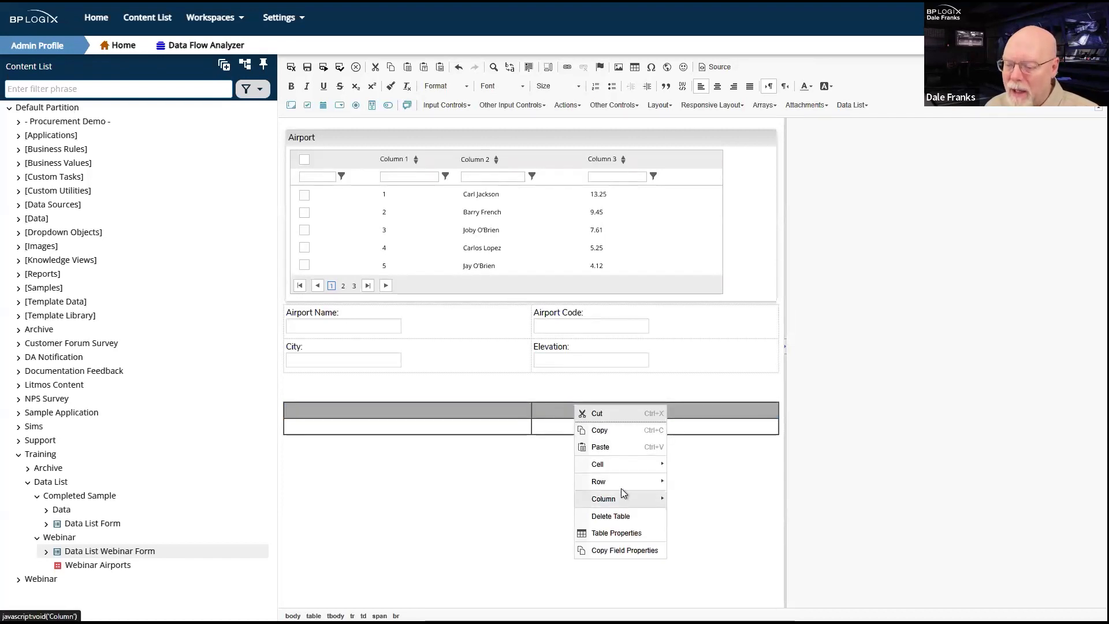
mouse_move(632, 458)
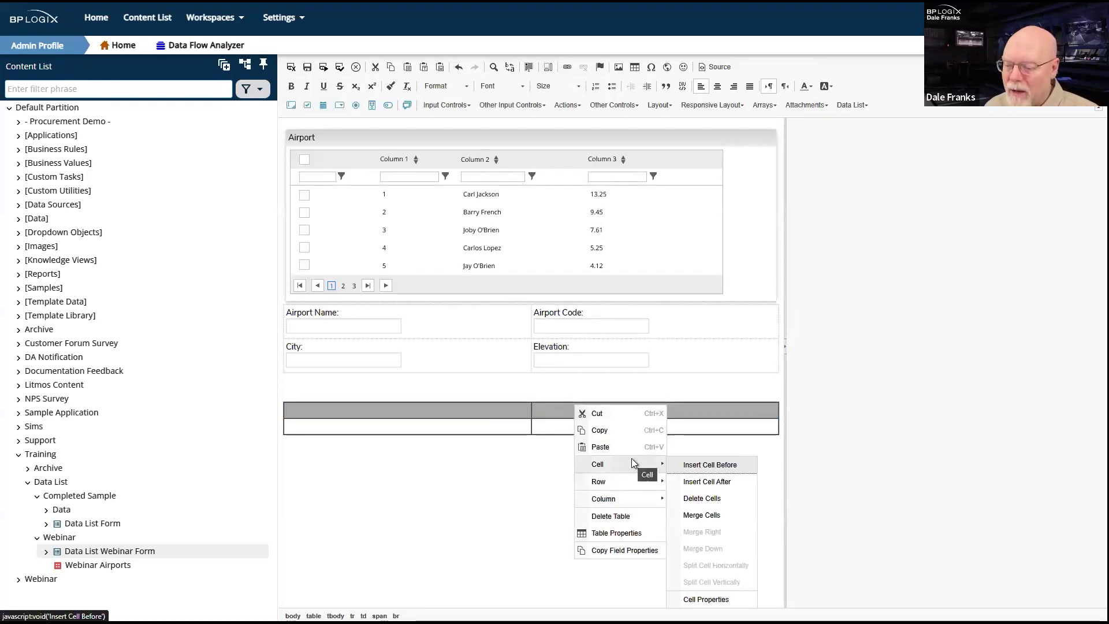
click(705, 598)
click(741, 377)
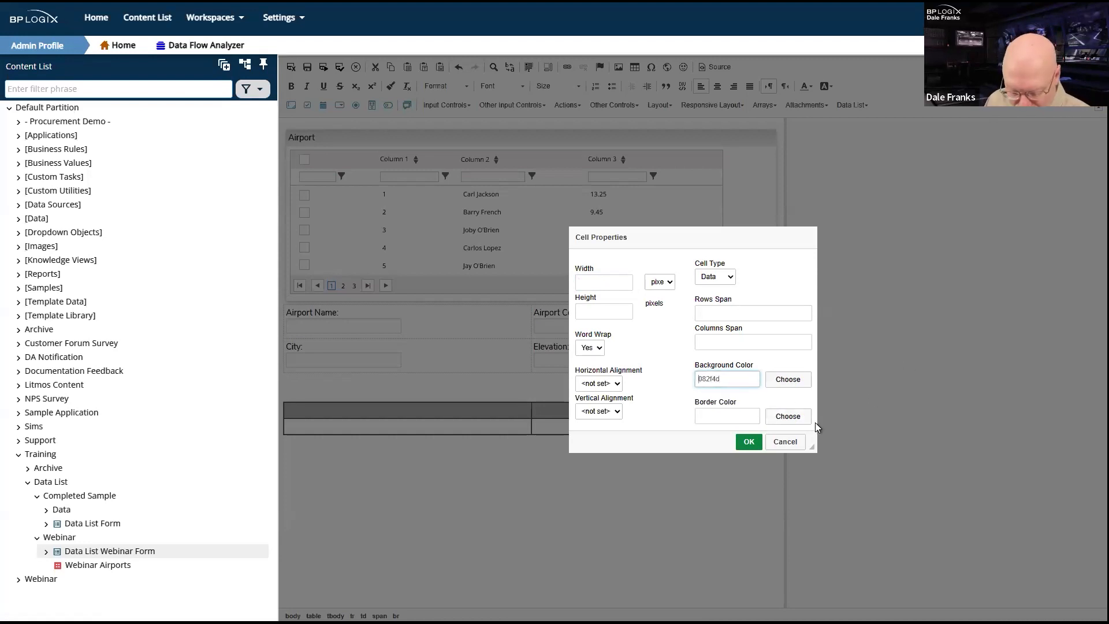
click(752, 415)
click(751, 445)
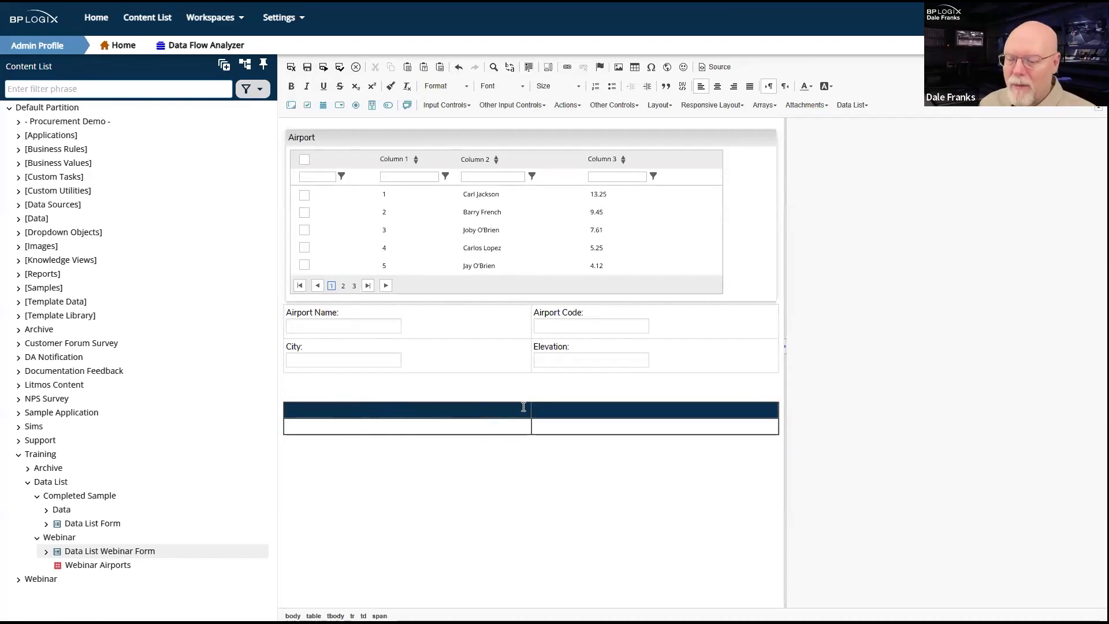
Center the navy header row's cells, label them Name and Code, and make both labels bold.
drag(523, 407, 561, 406)
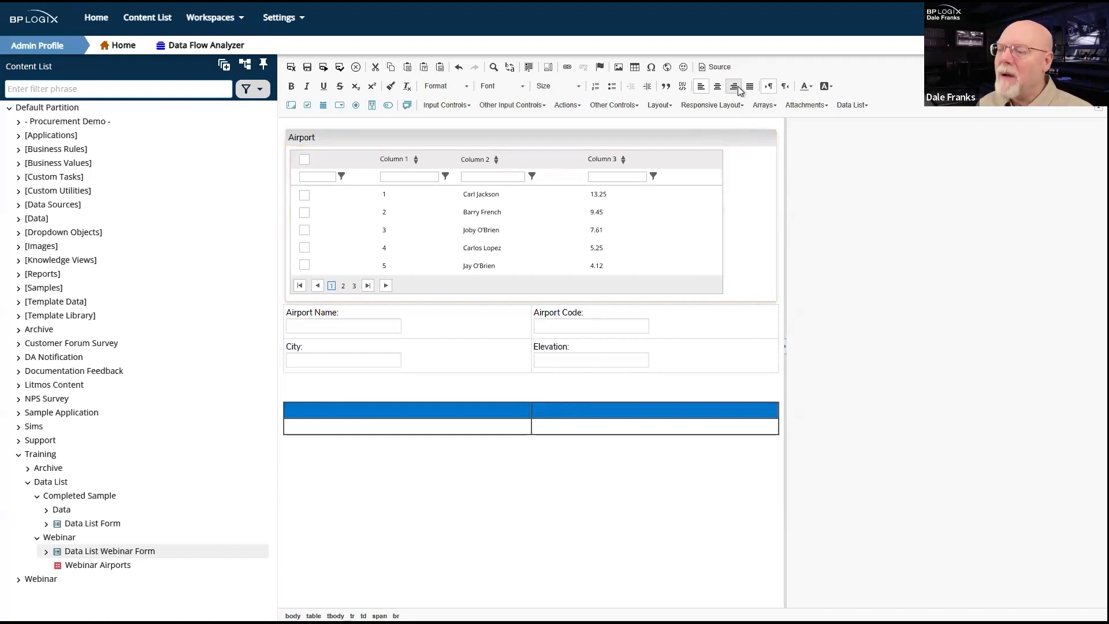
click(717, 85)
click(460, 407)
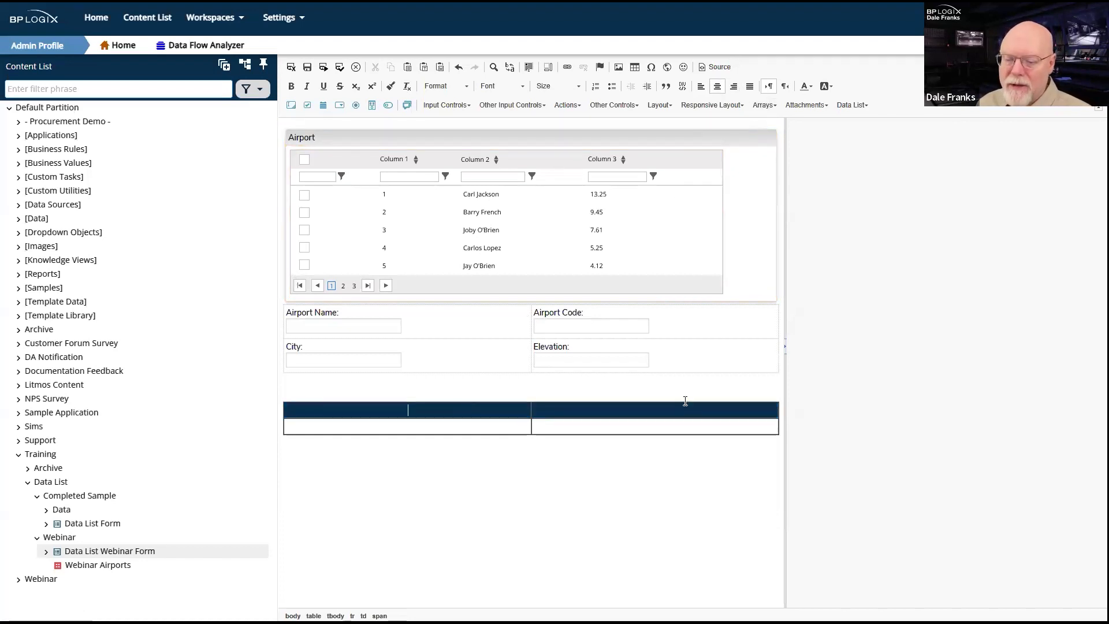
text(Name)
click(761, 410)
text(Code)
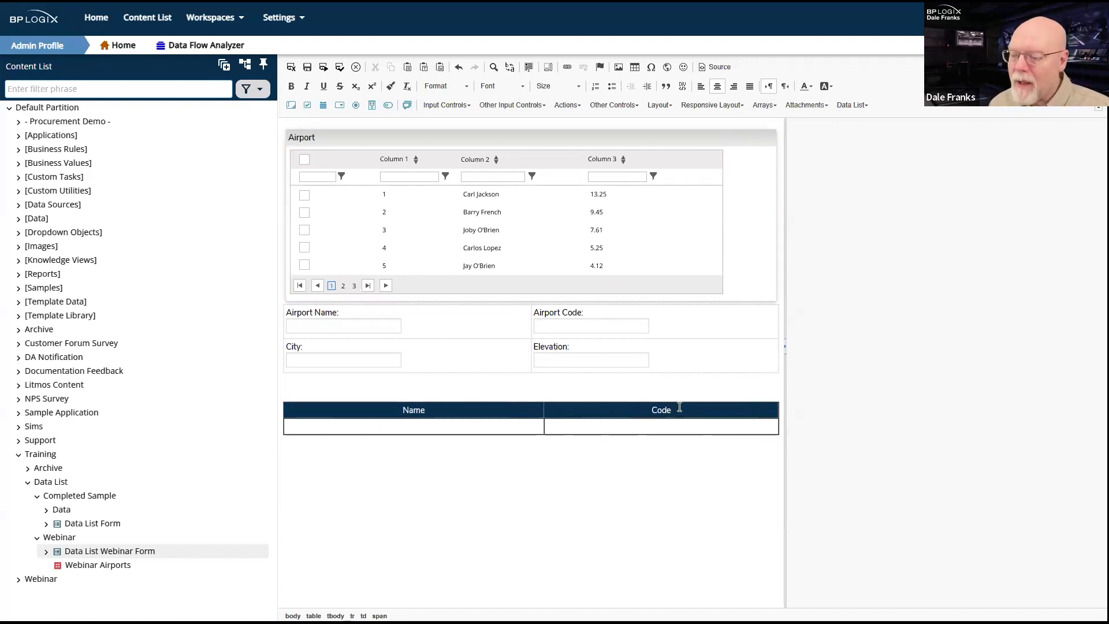
drag(729, 405, 435, 408)
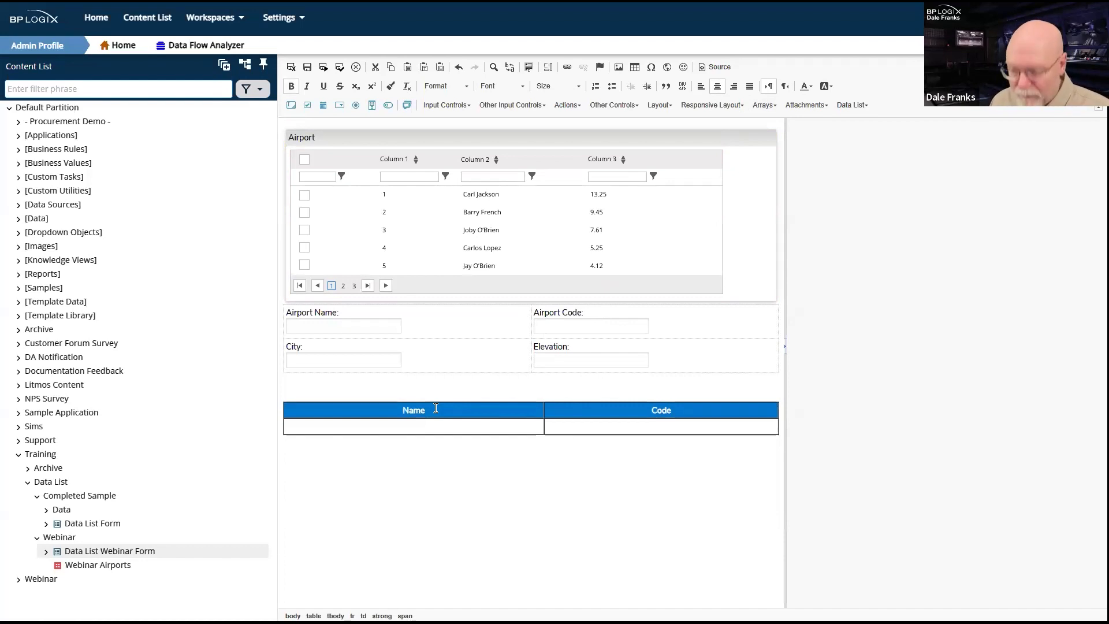
Insert an Array Start control in the cell below the Name header and name it ArrayAirports.
click(433, 424)
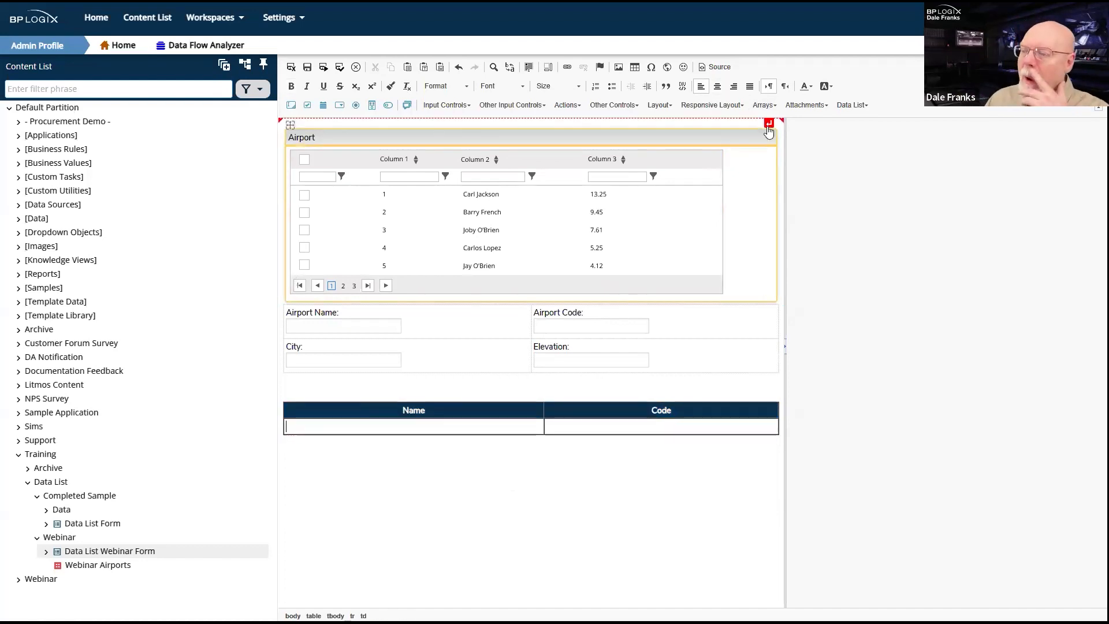
click(763, 106)
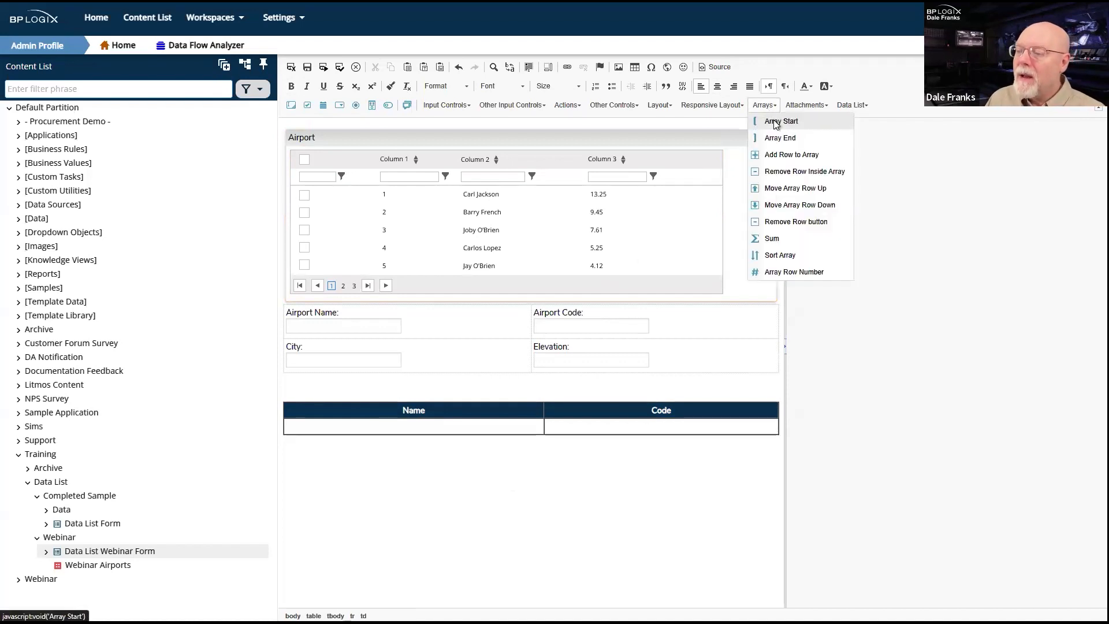
click(775, 120)
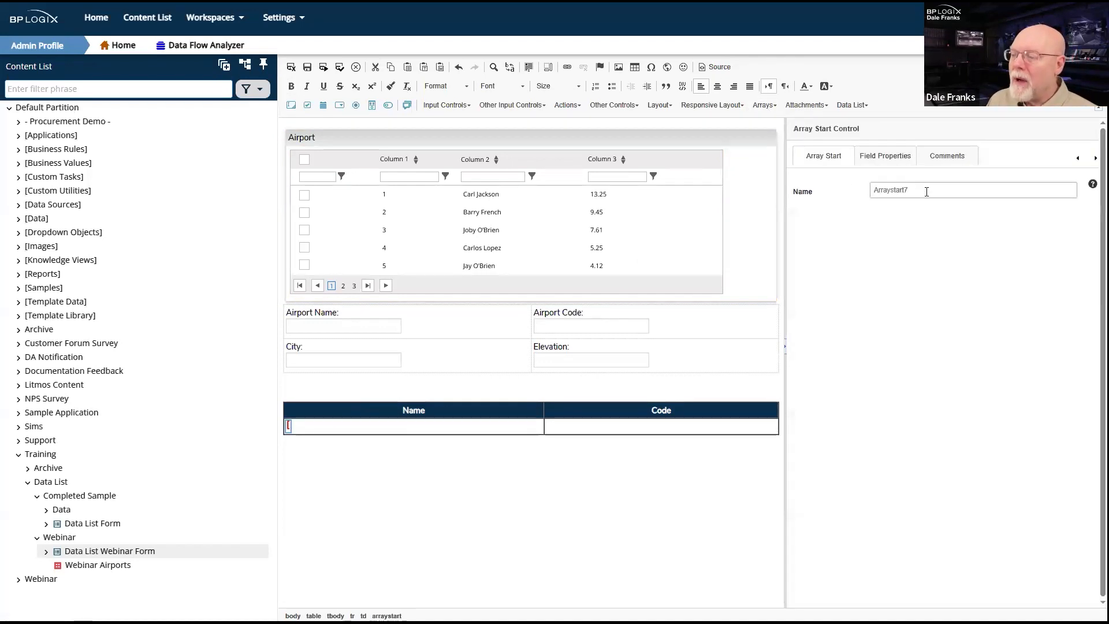
key(BackSpace)
key(BackSpace)
key(BackSpace)
key(BackSpace)
key(BackSpace)
key(BackSpace)
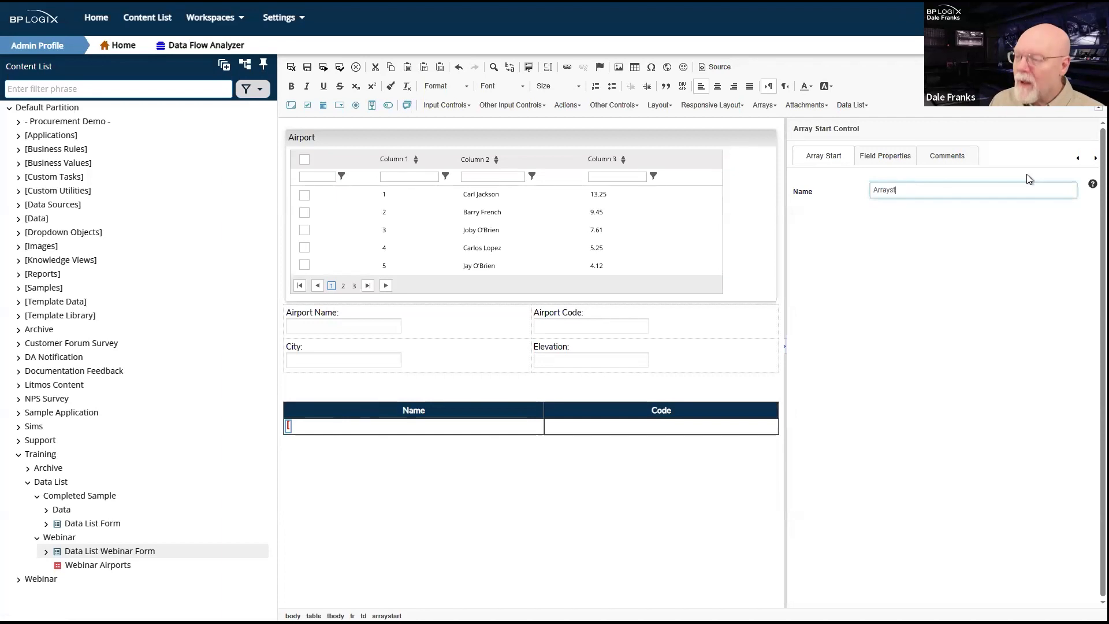
text(Ai)
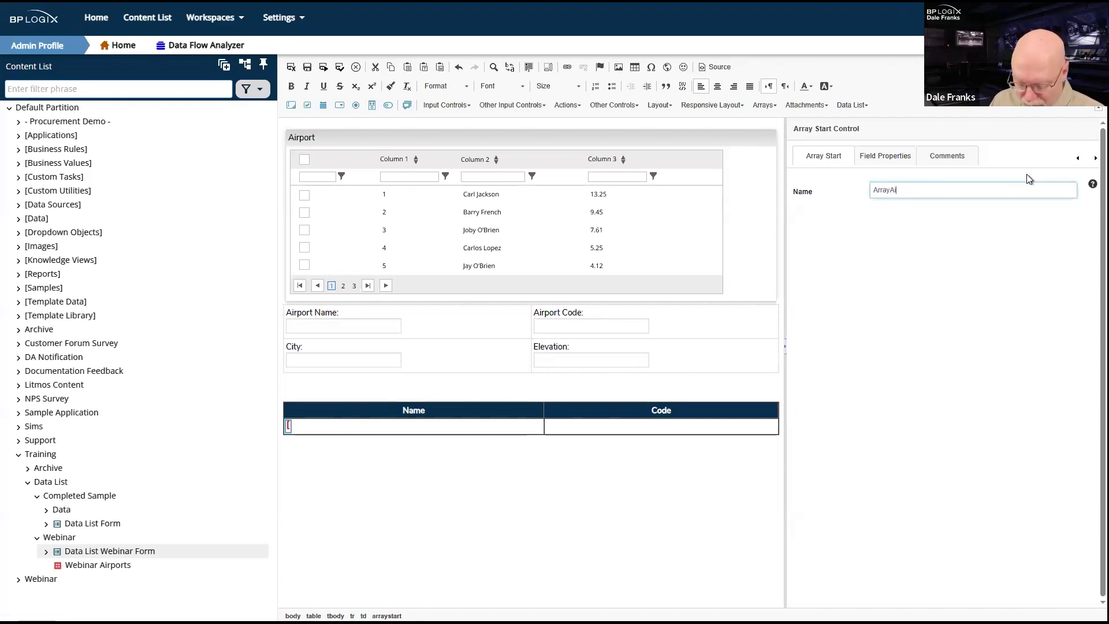
text(rports)
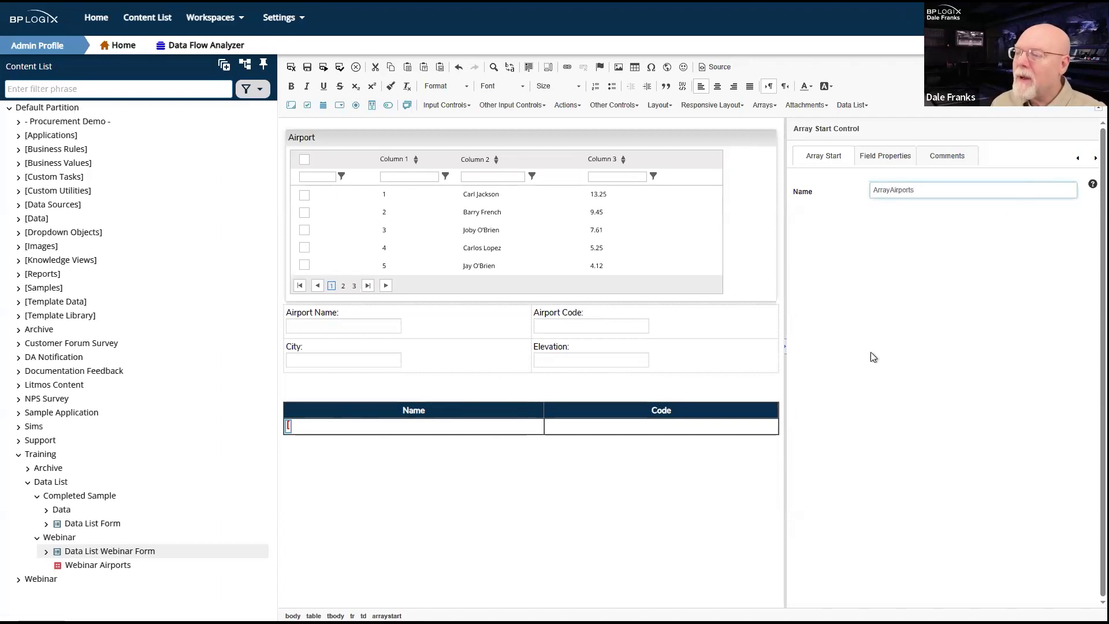
Add an input control after the array start in the Name column and name it APName.
click(356, 427)
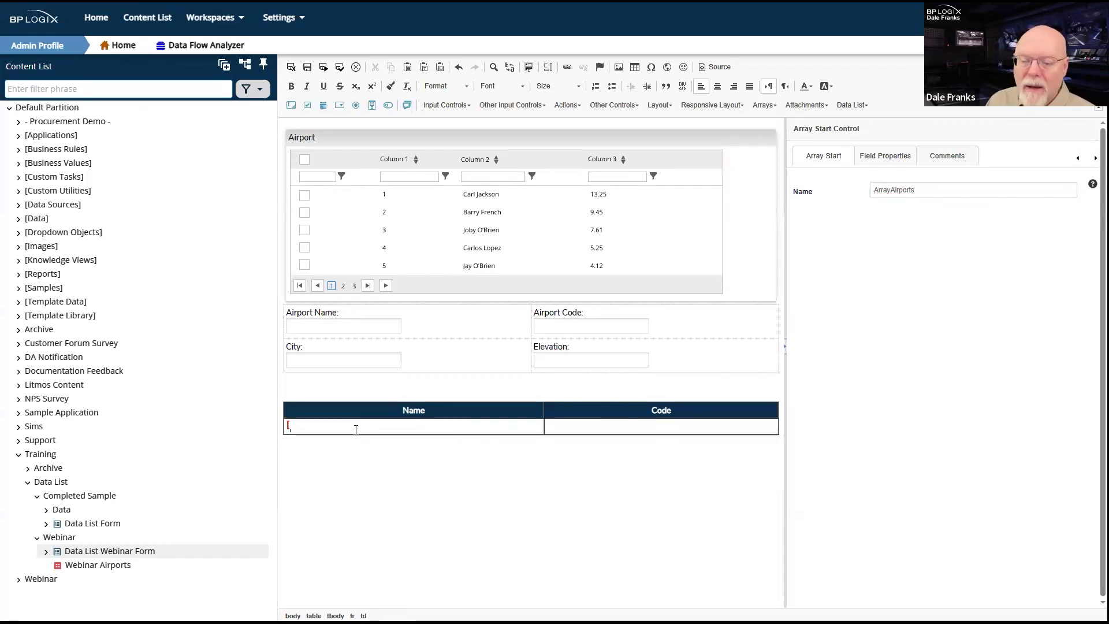
click(293, 106)
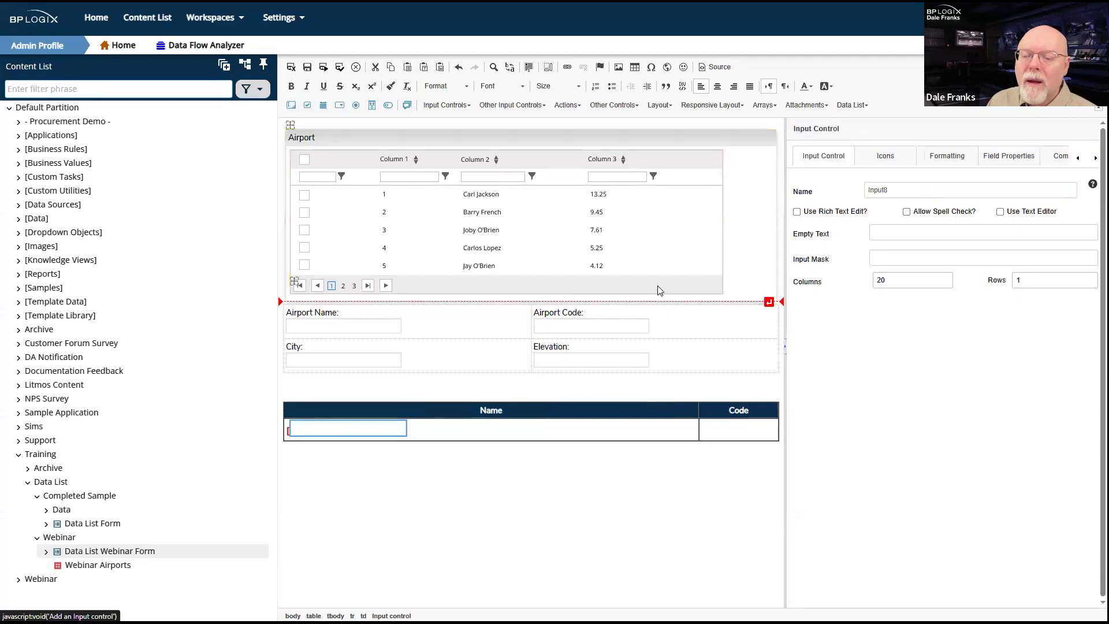
double_click(895, 188)
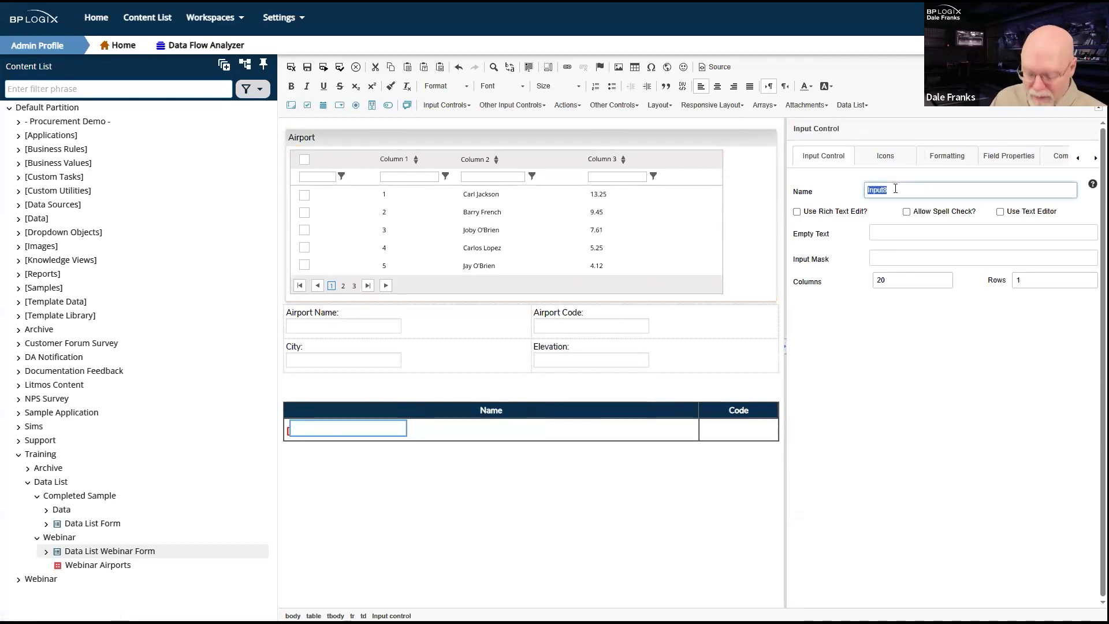
text(APName)
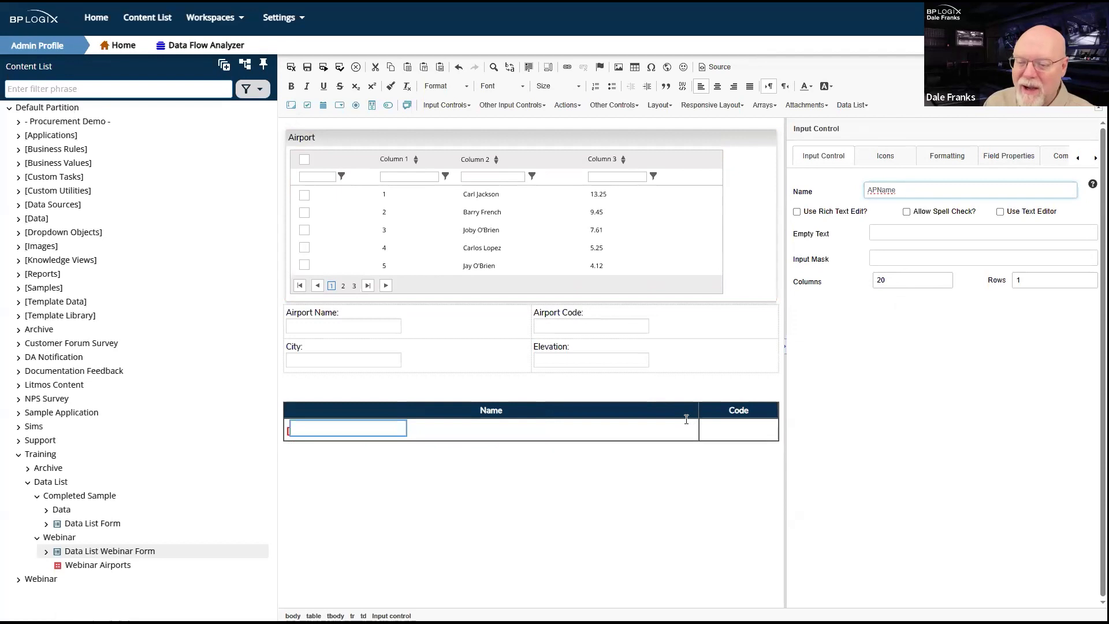
Add an input control in the cell below the Code header and name it APCode.
click(716, 428)
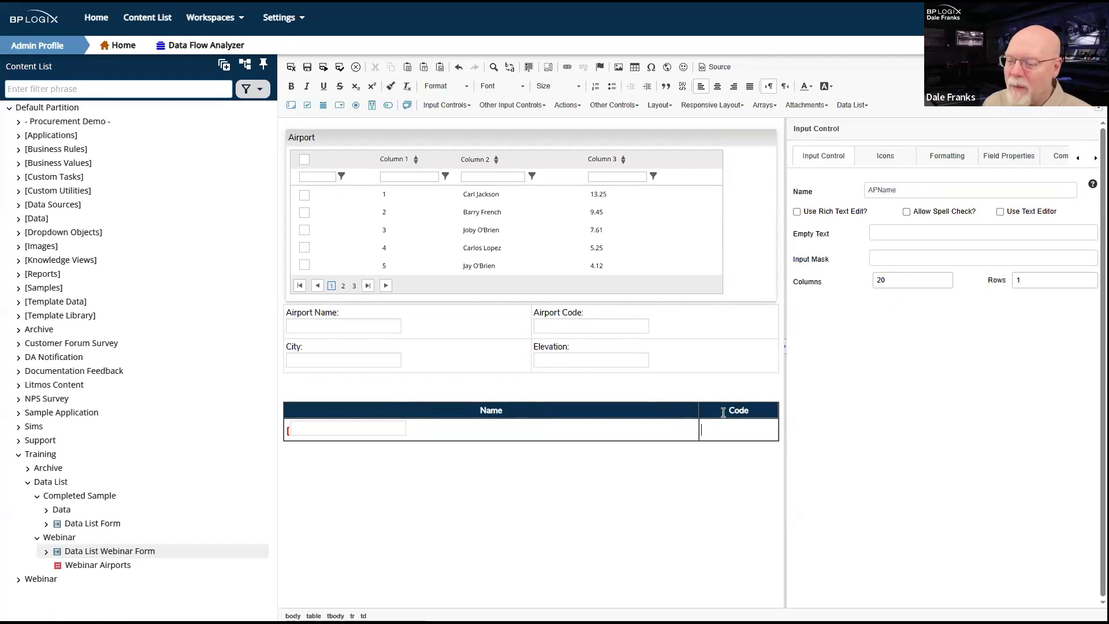
click(294, 104)
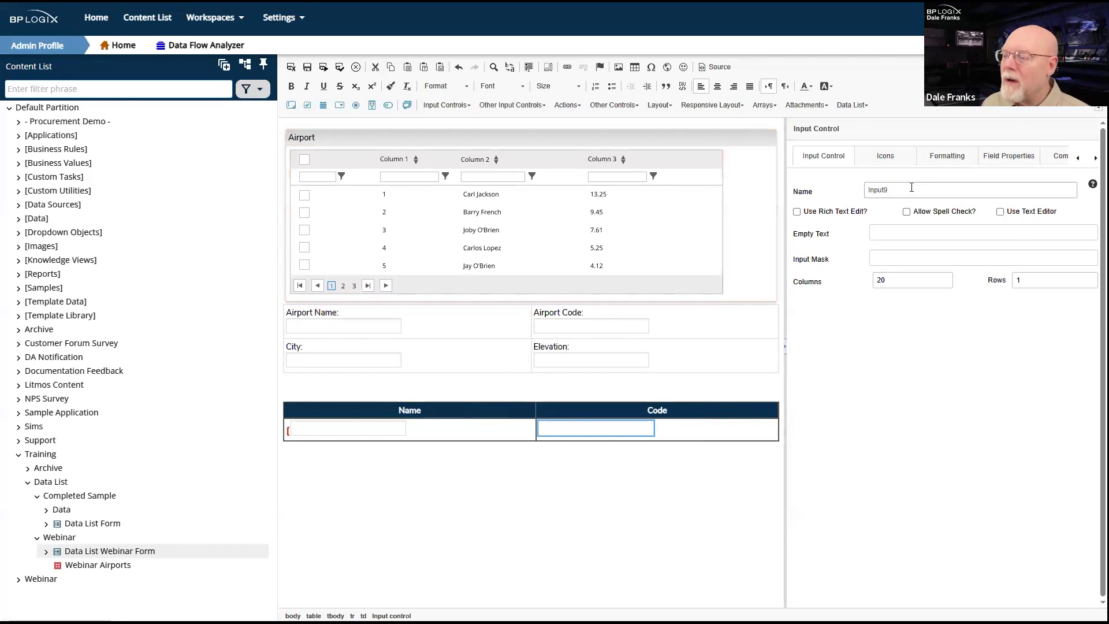
double_click(911, 188)
text(APCode)
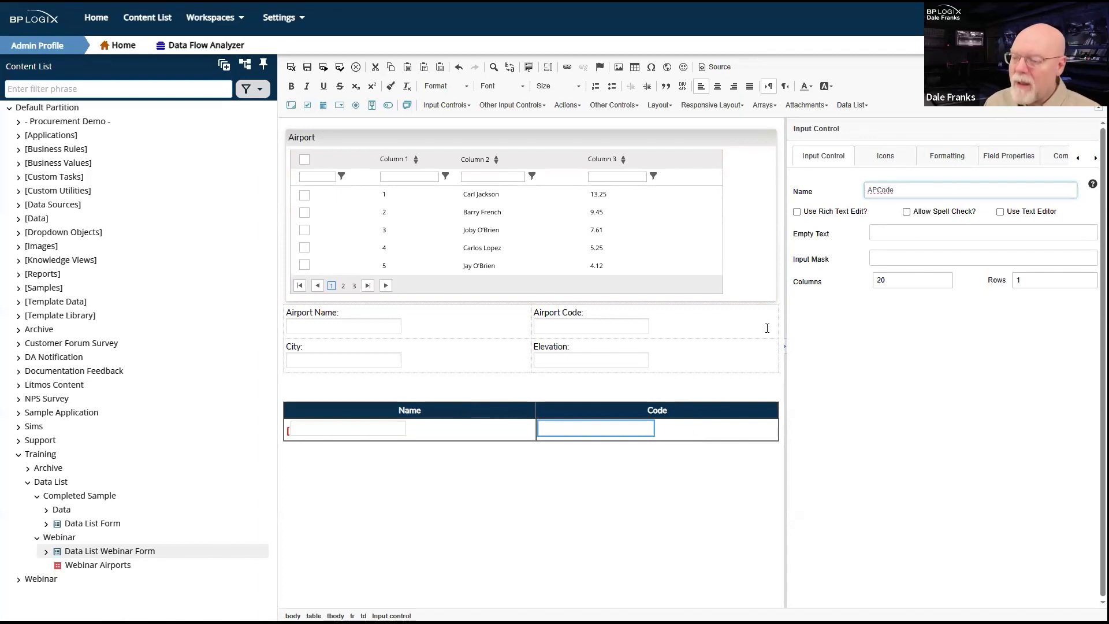
Insert an Array End control right after the APCode input in the Code column.
click(687, 430)
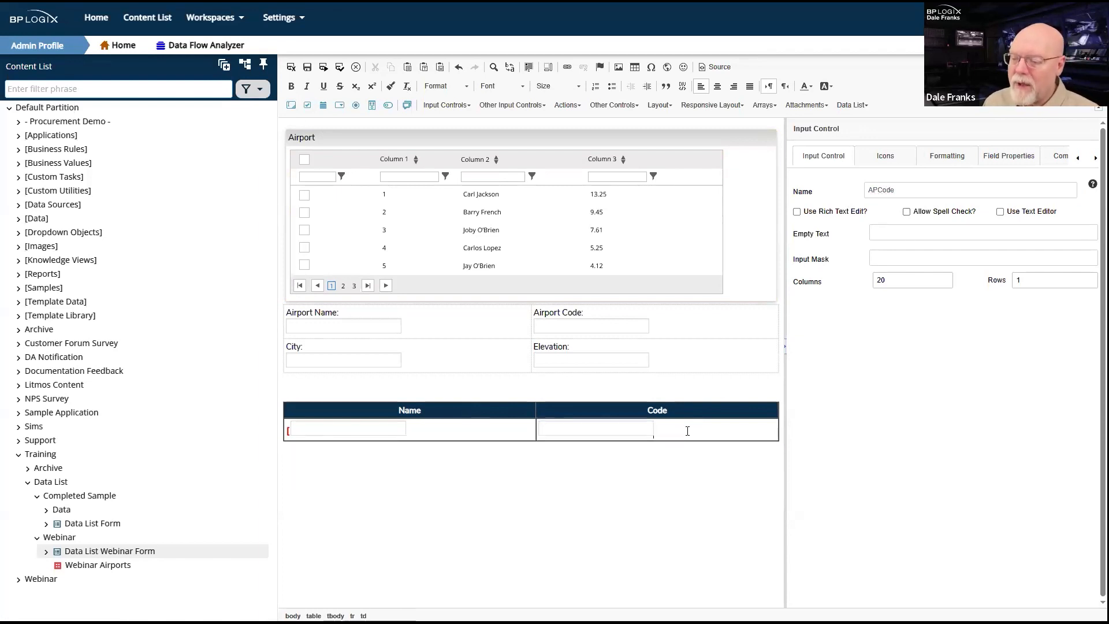
click(767, 106)
click(795, 137)
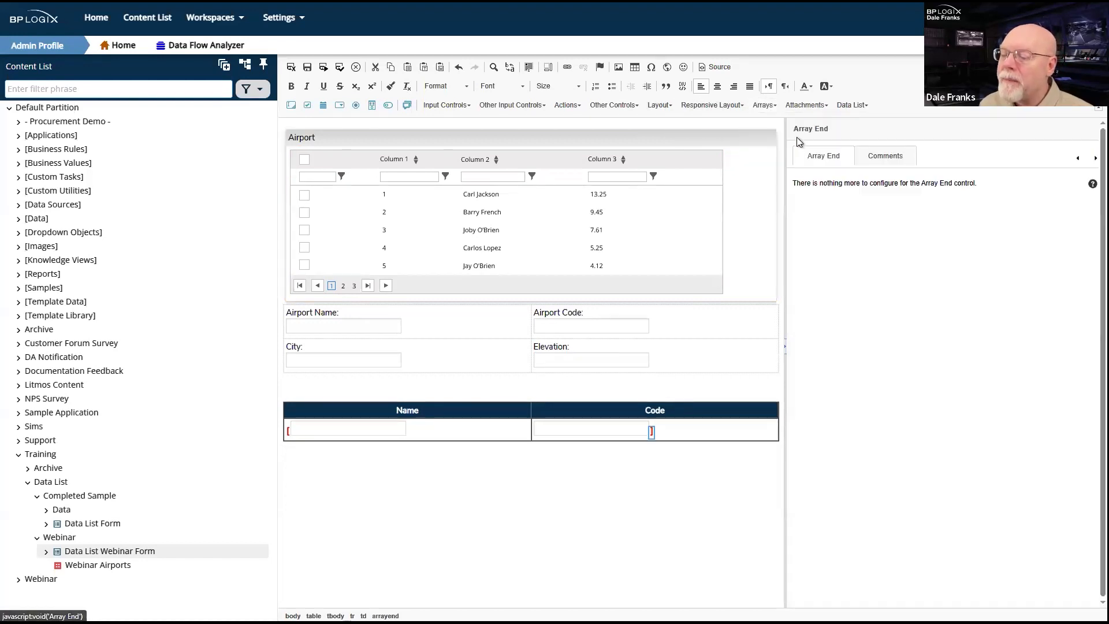
click(522, 520)
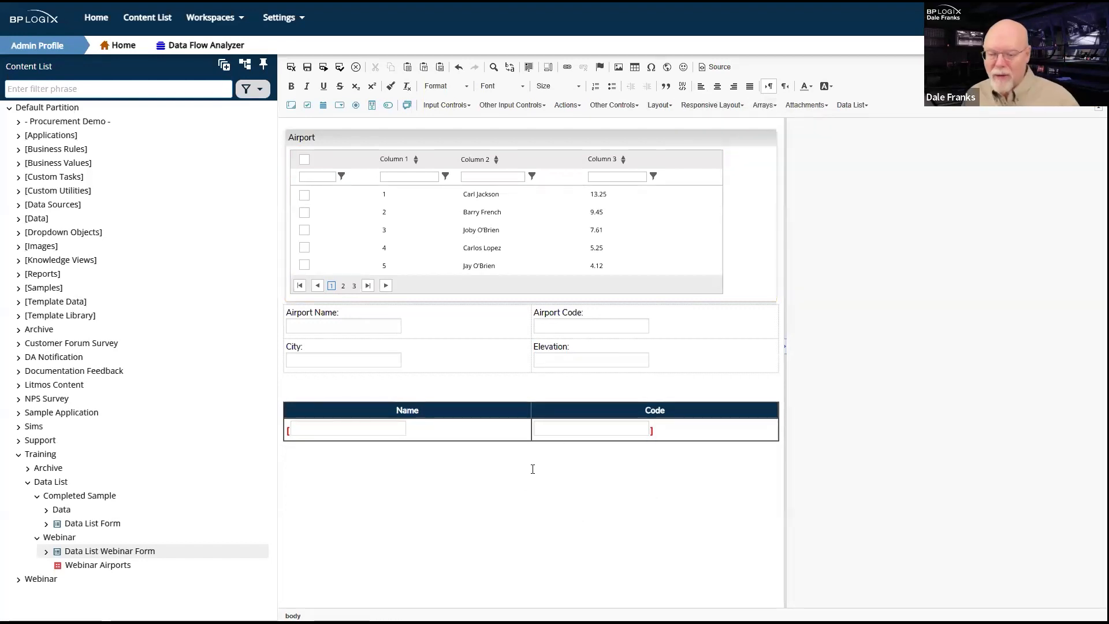
Add the title Array above the Name and Code table and format it as Heading 1.
click(373, 385)
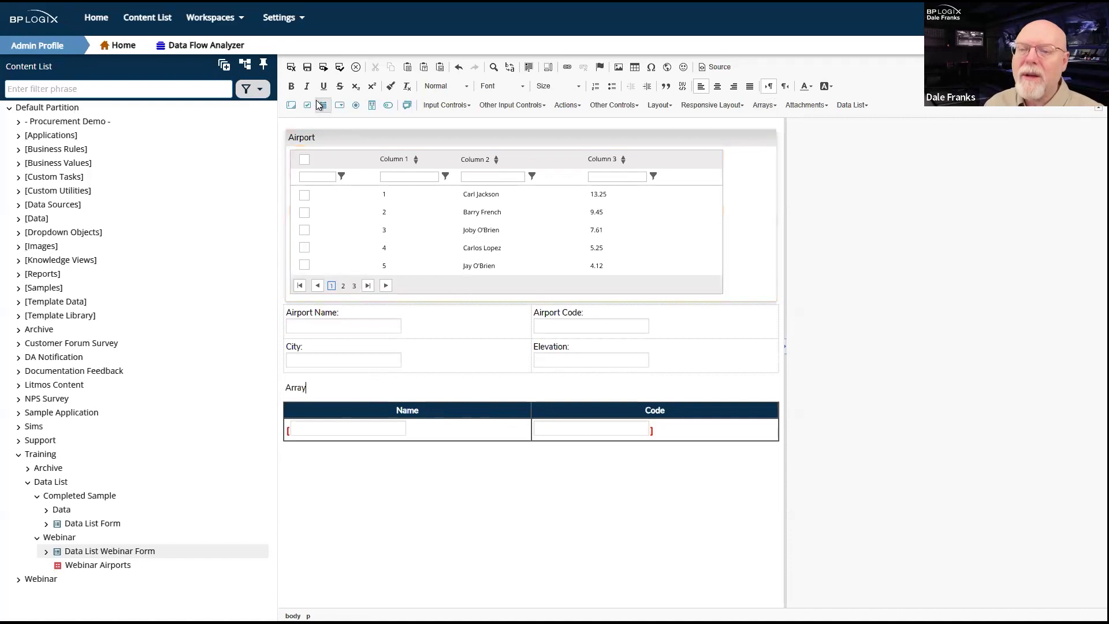
click(468, 88)
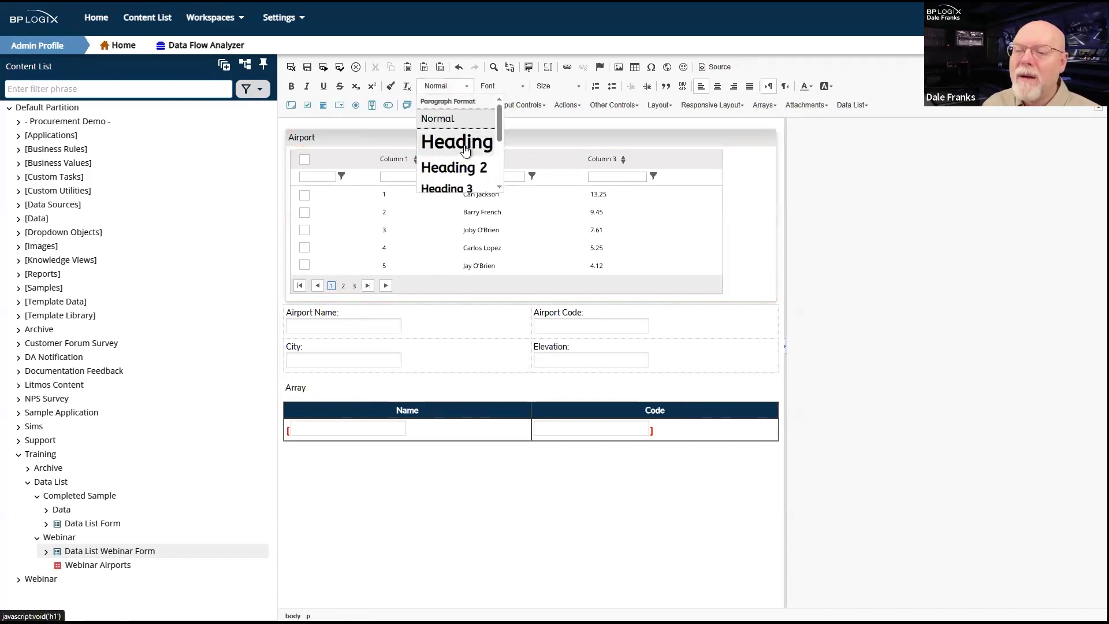
click(458, 142)
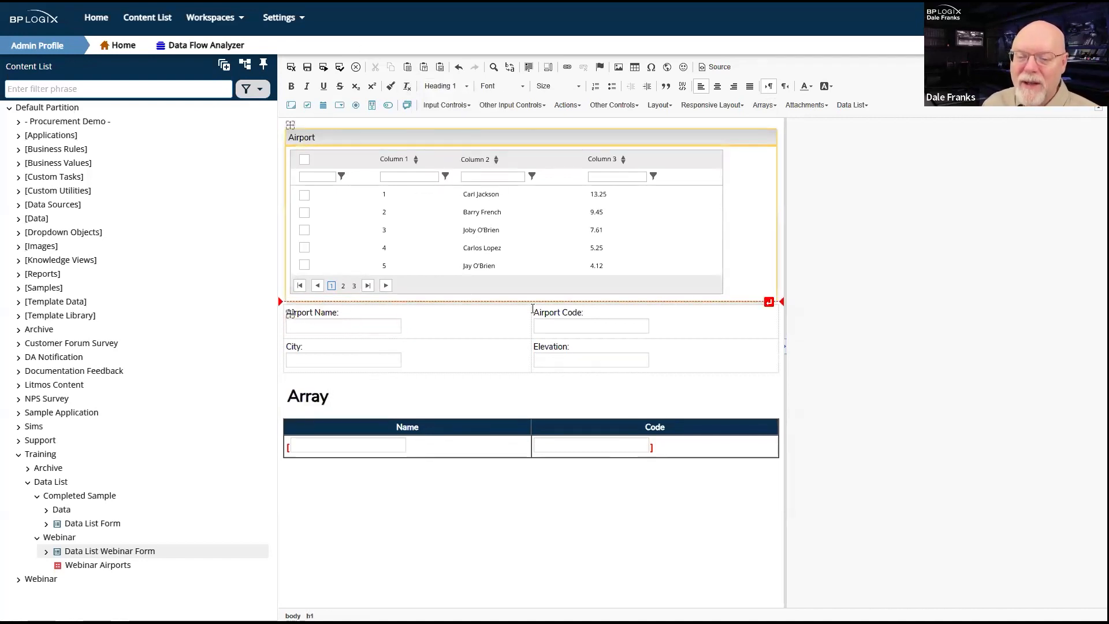
Add the title Non-Array between the Airport section and the airport inputs table, formatted as Heading 1.
click(769, 302)
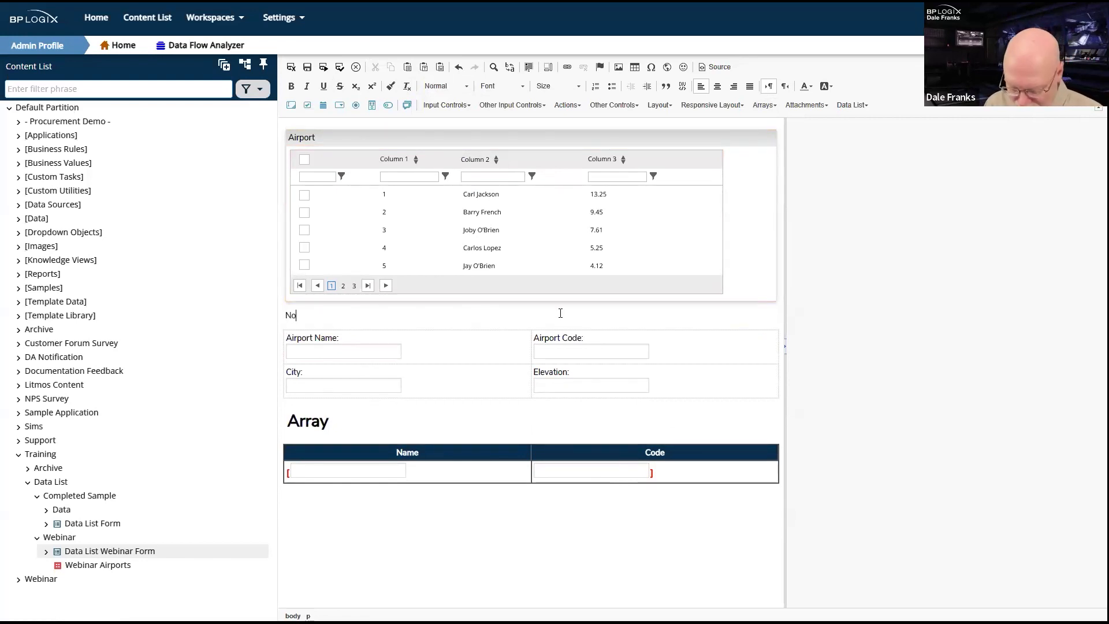
text(Non-Array)
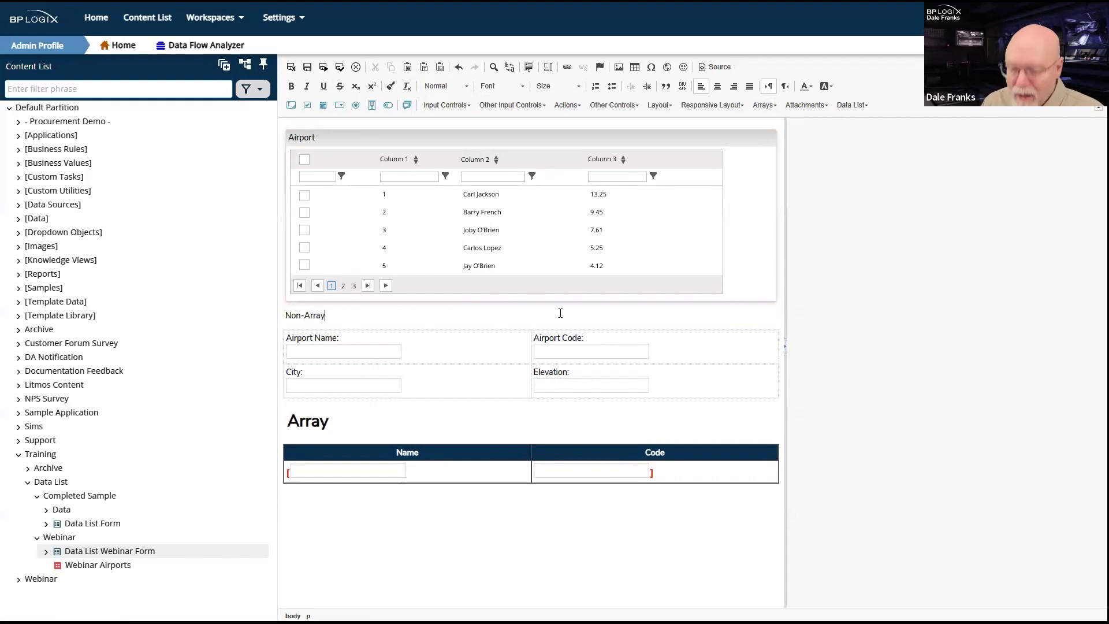
click(466, 86)
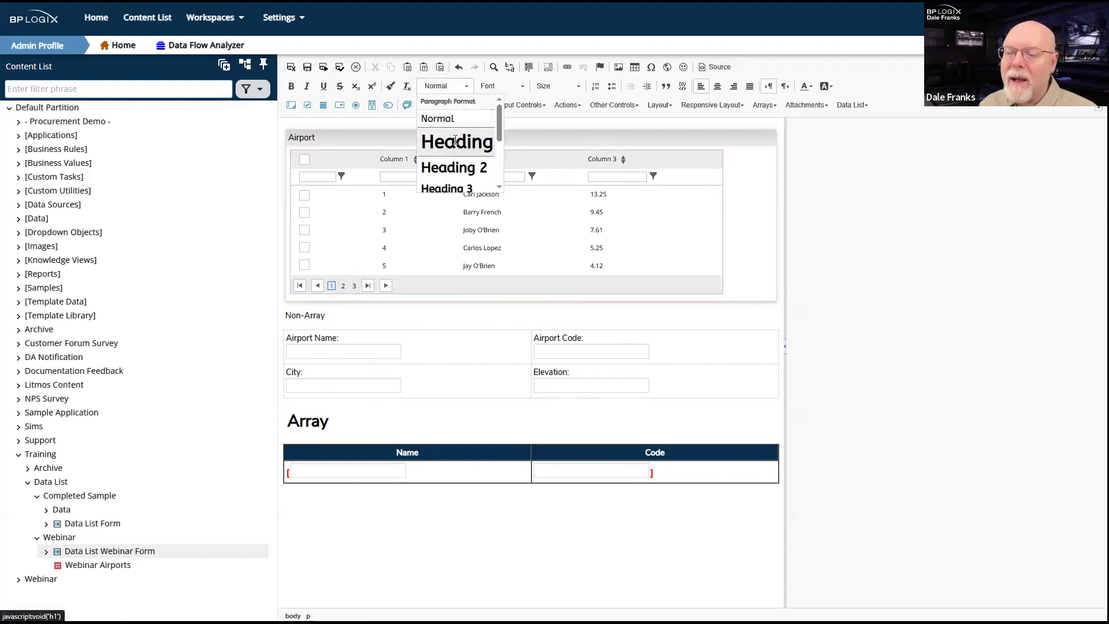
click(457, 143)
click(488, 526)
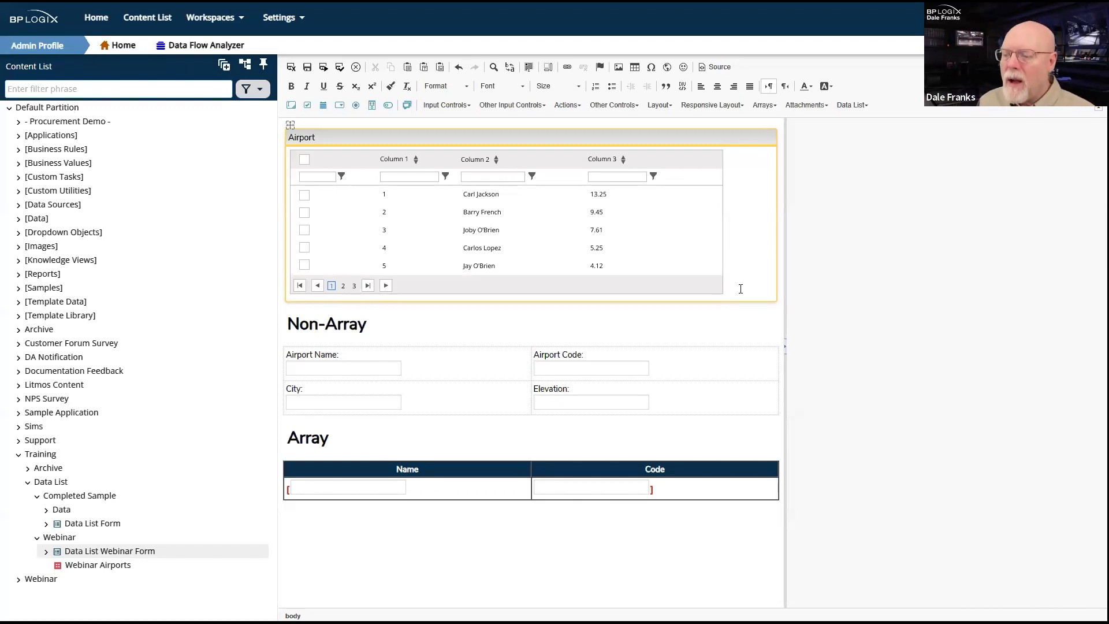
Insert a table with 1 row and 2 columns on a new line below the data list inside the Airport section.
click(740, 288)
key(Return)
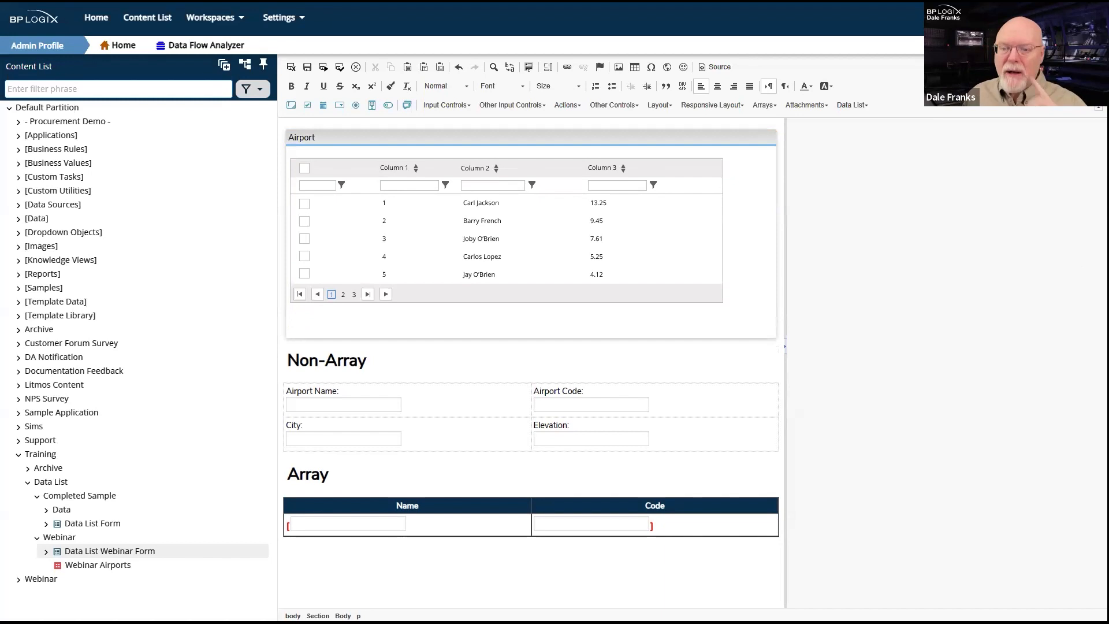
click(669, 320)
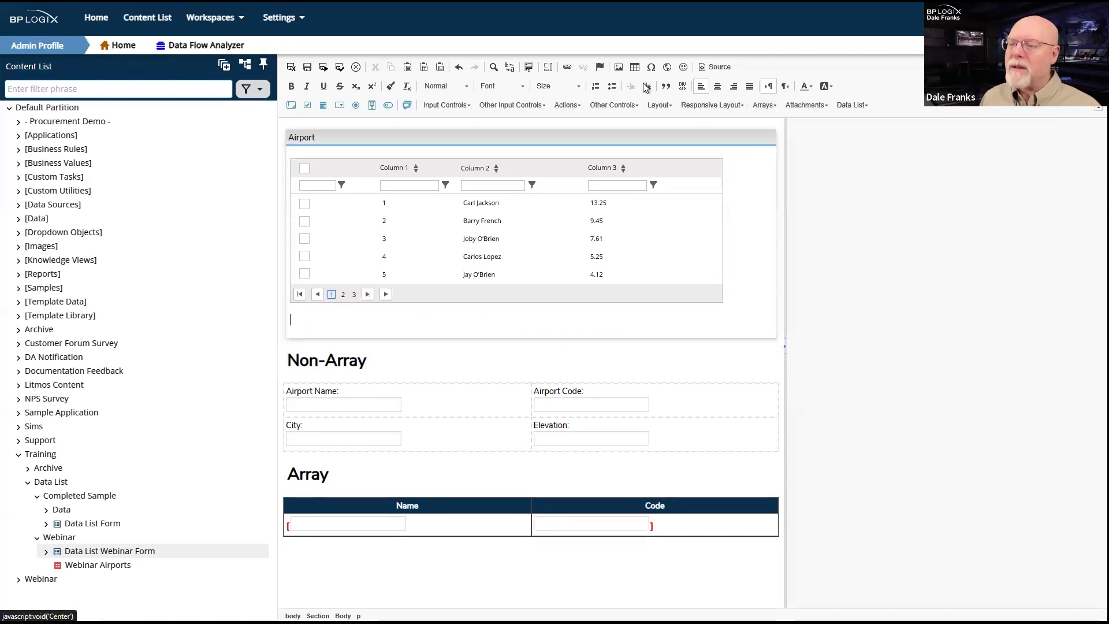
click(635, 66)
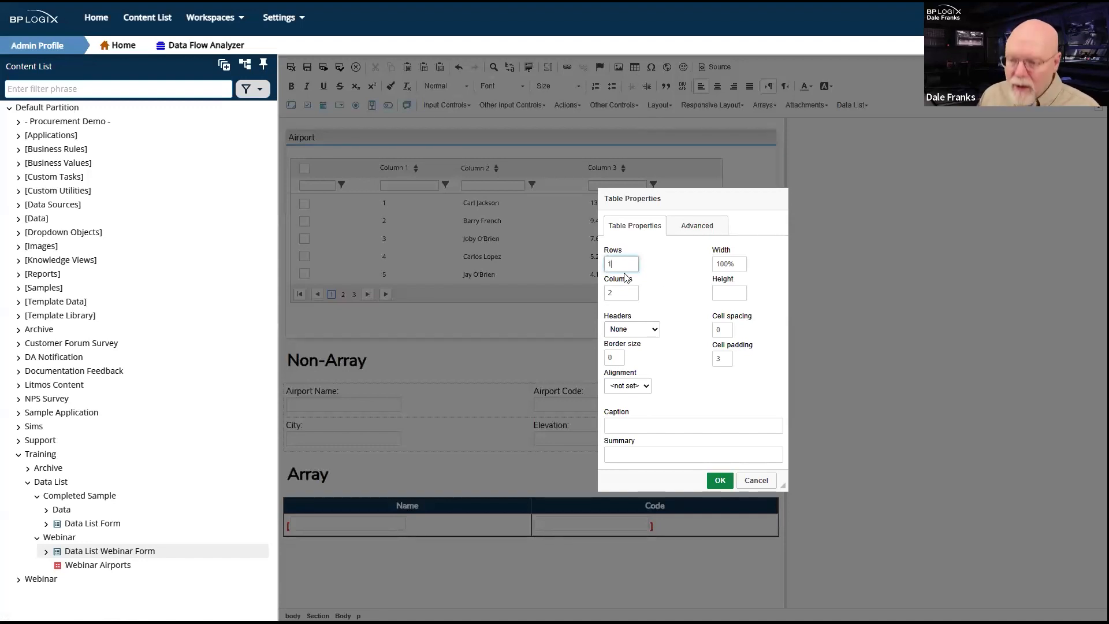
click(620, 291)
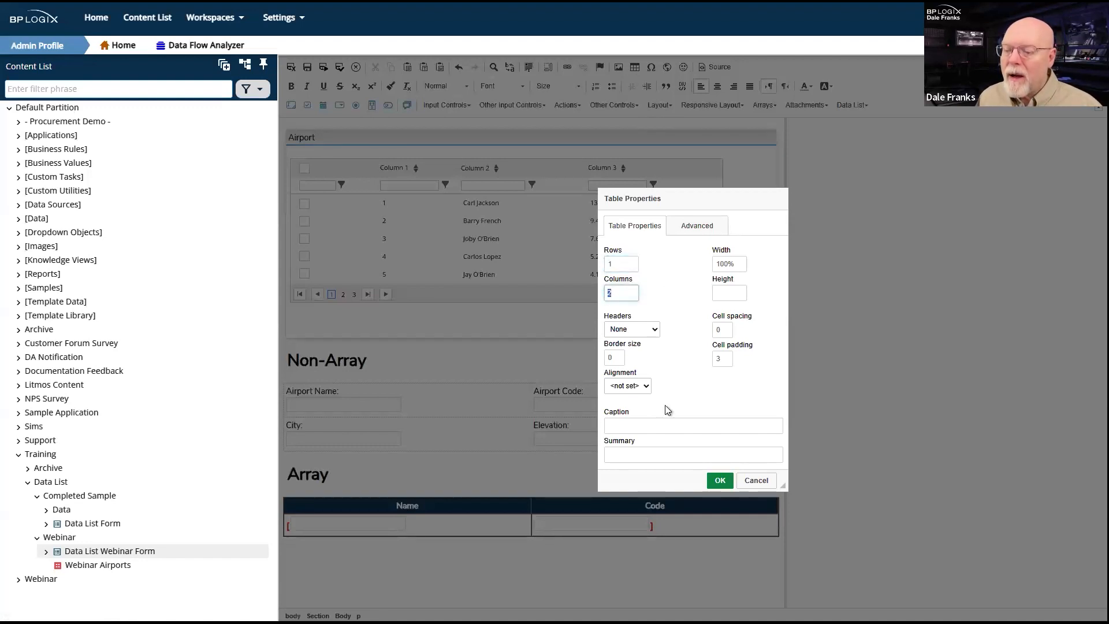
click(719, 481)
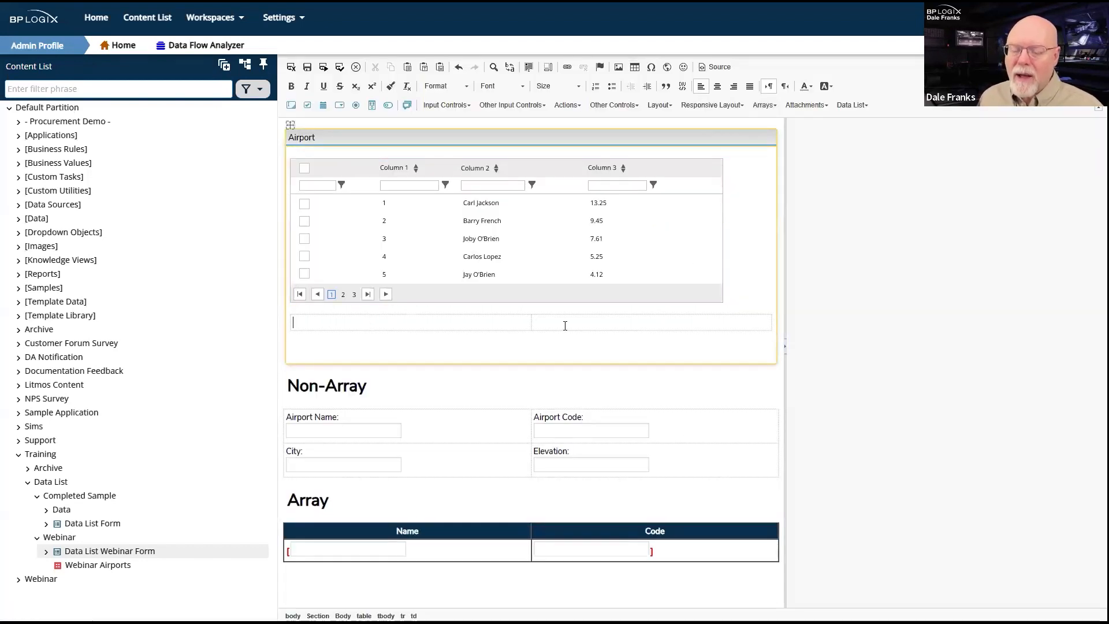
Remove the empty line below the Airport section's new table and place the cursor in the table's first cell.
click(374, 347)
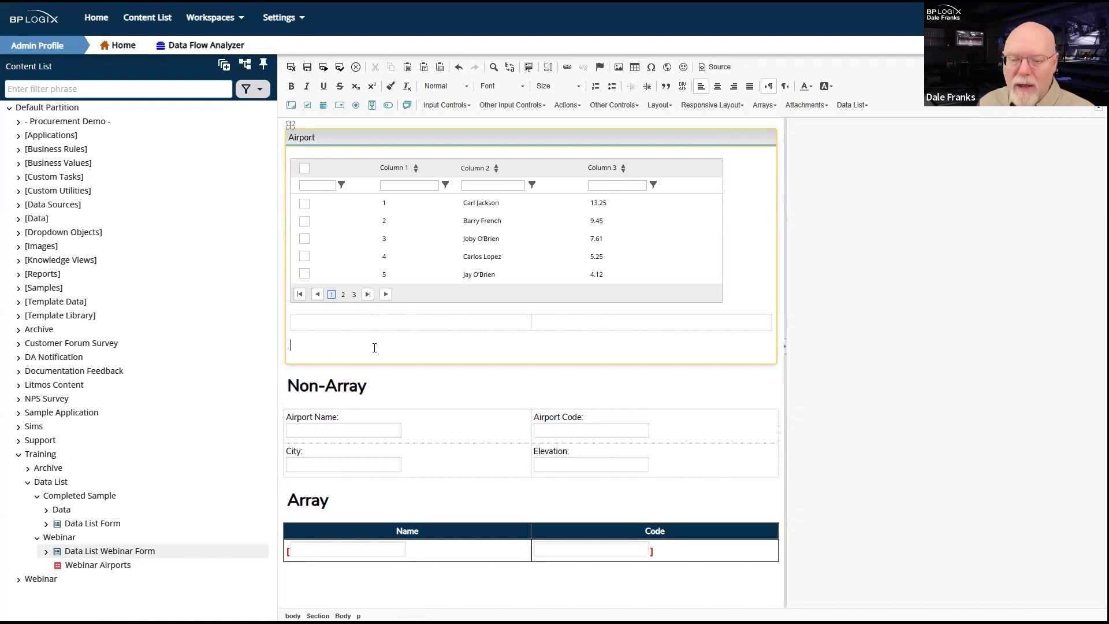
key(BackSpace)
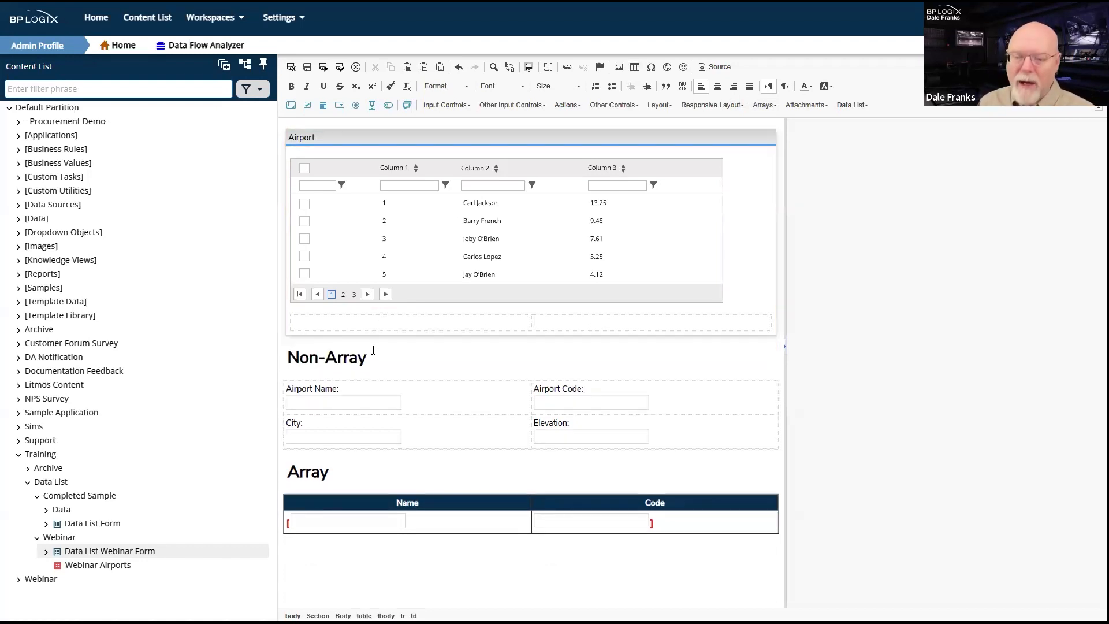
click(404, 322)
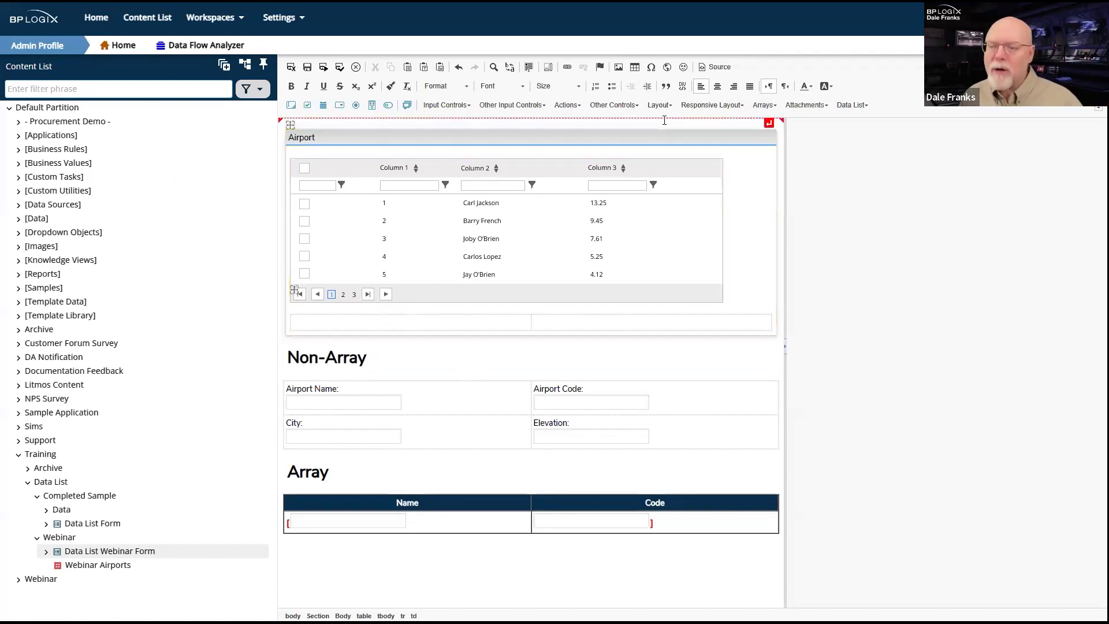
Insert a button named ButtonNonArray with the text "Adds Non-Array Items" in the first cell of the table under the data list.
click(568, 109)
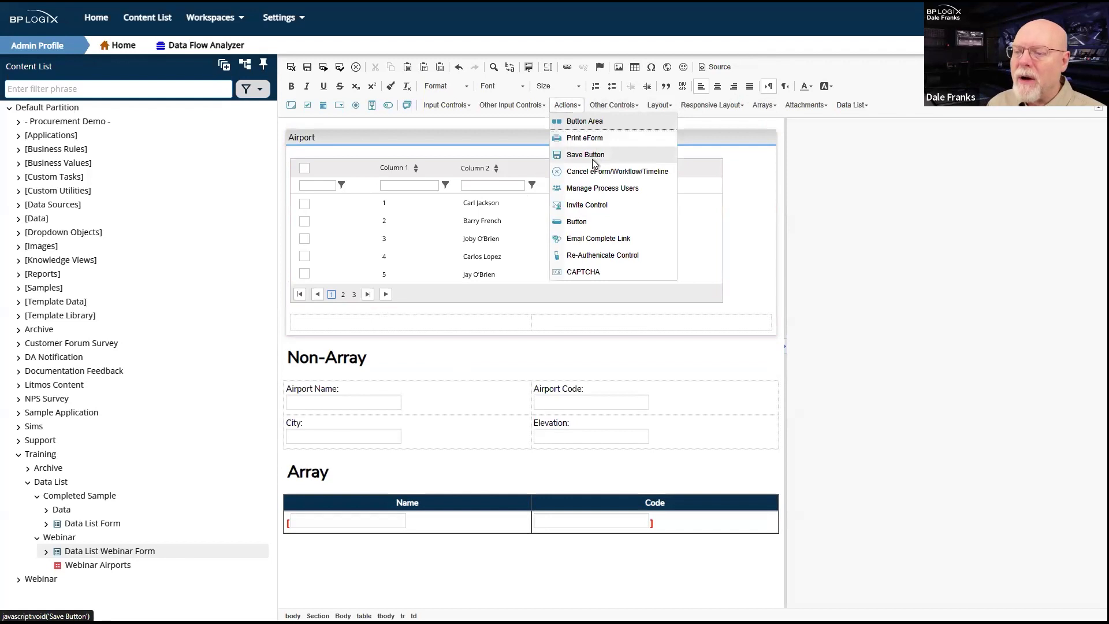
click(577, 222)
click(922, 190)
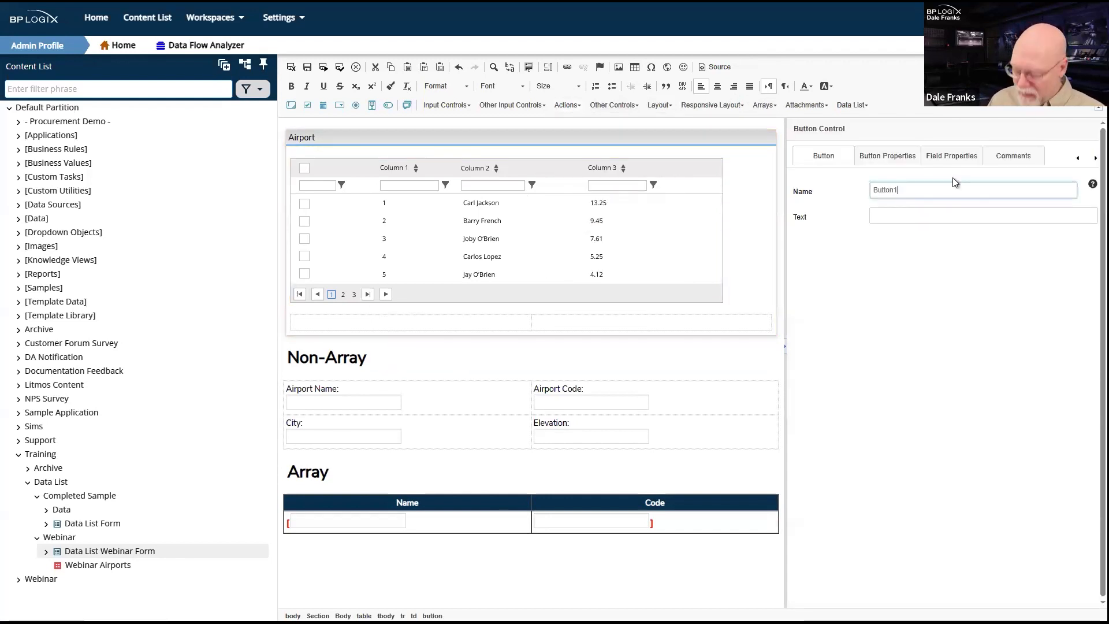
text(NonArrayu)
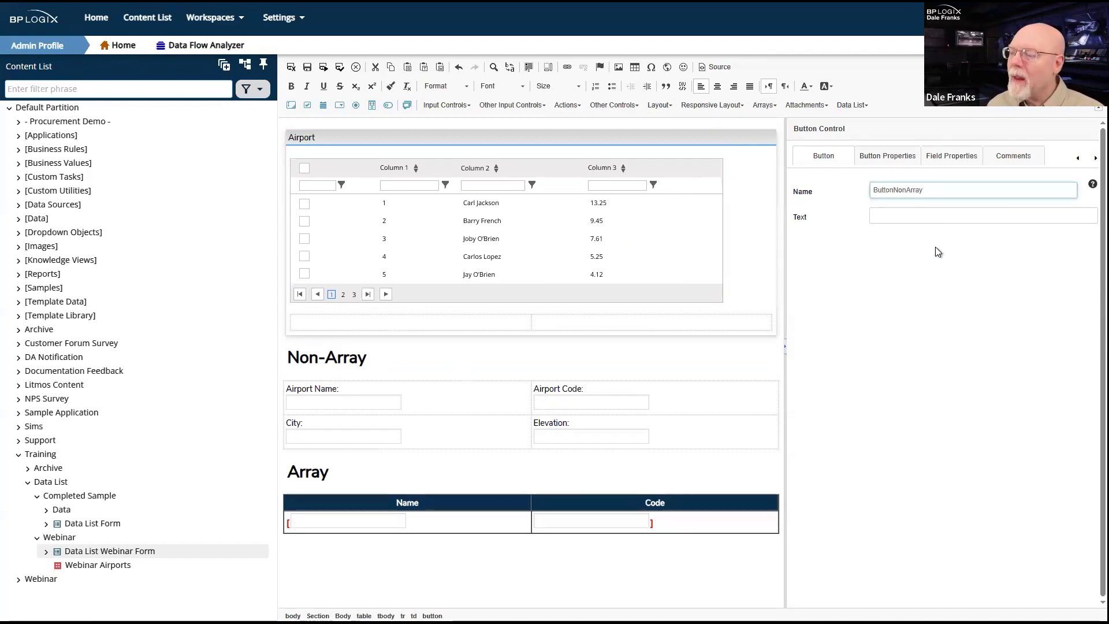
click(909, 219)
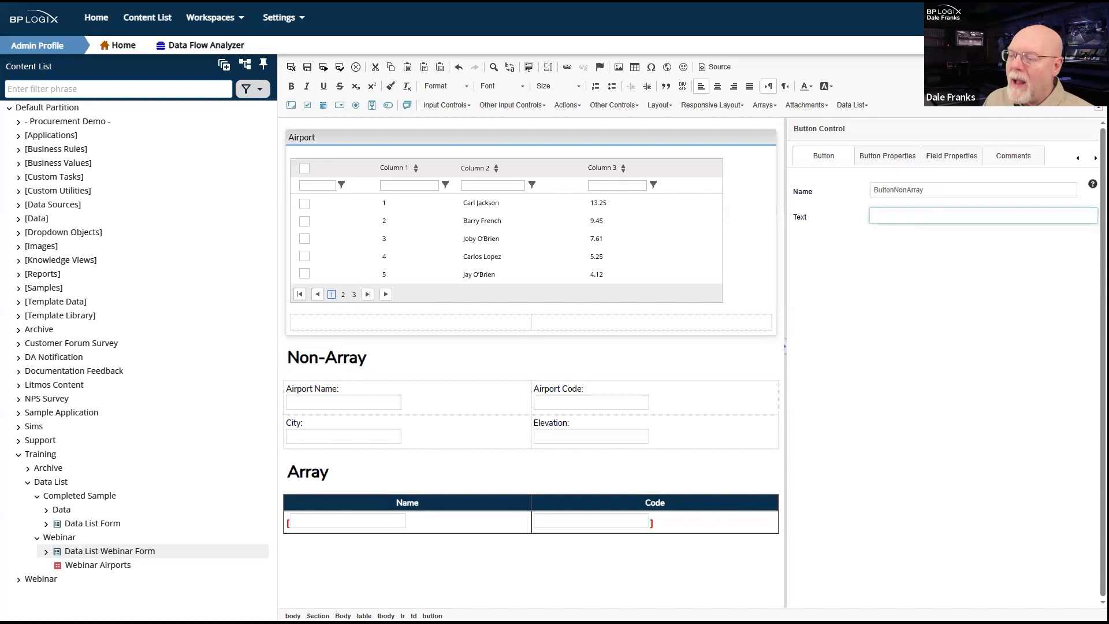
text(Adds Non-Array Items)
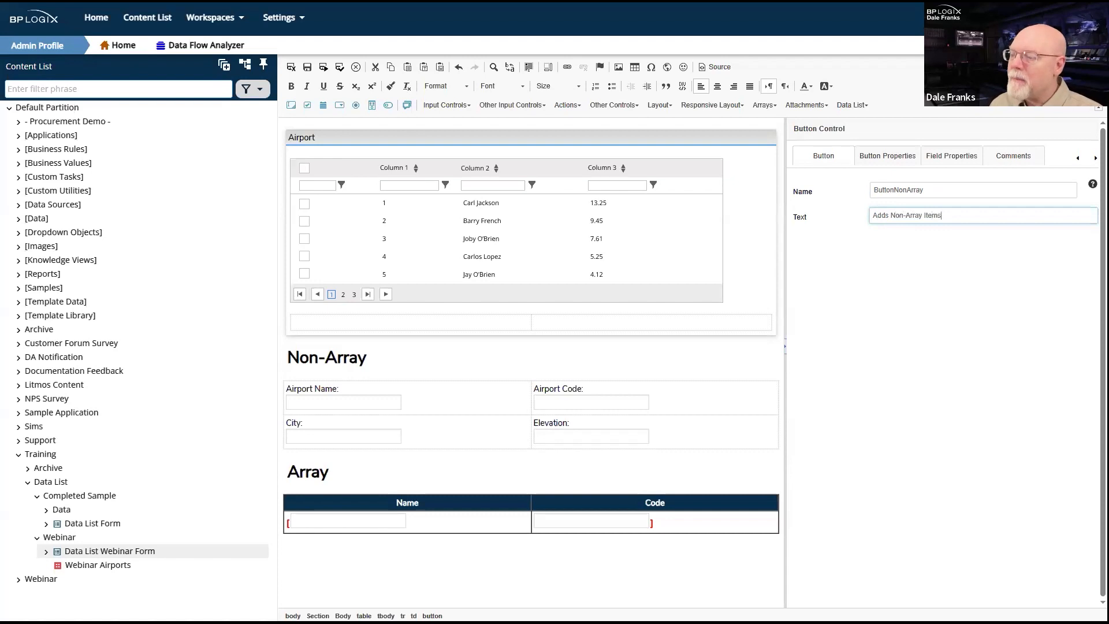
click(892, 163)
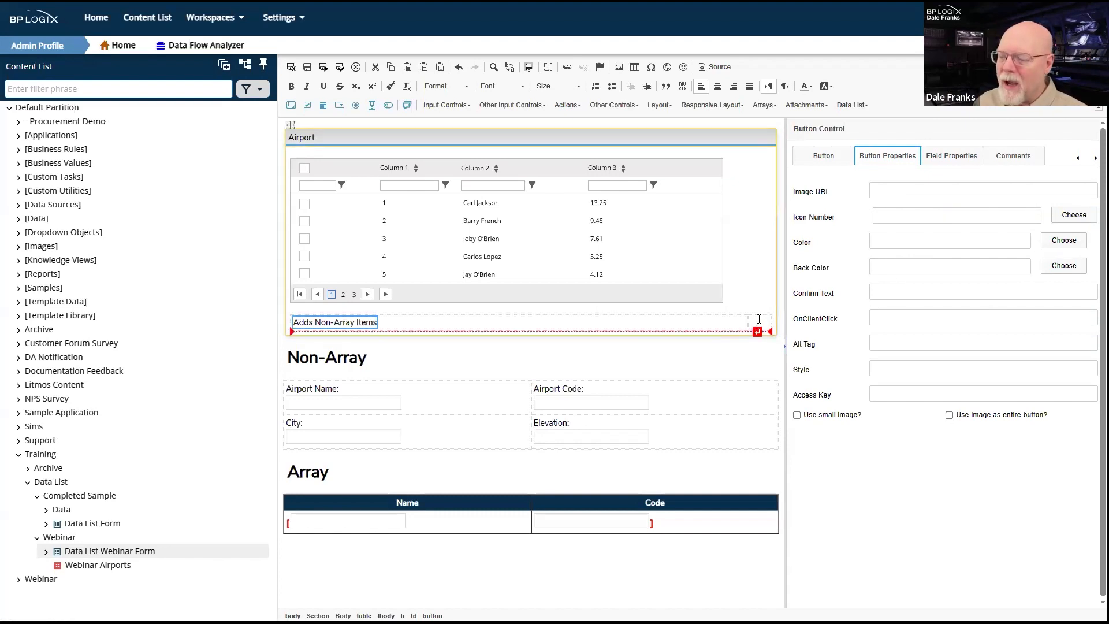
Insert a button named ButtonArray with the text "Add Array Items" in the second cell of the table under the data list.
click(760, 320)
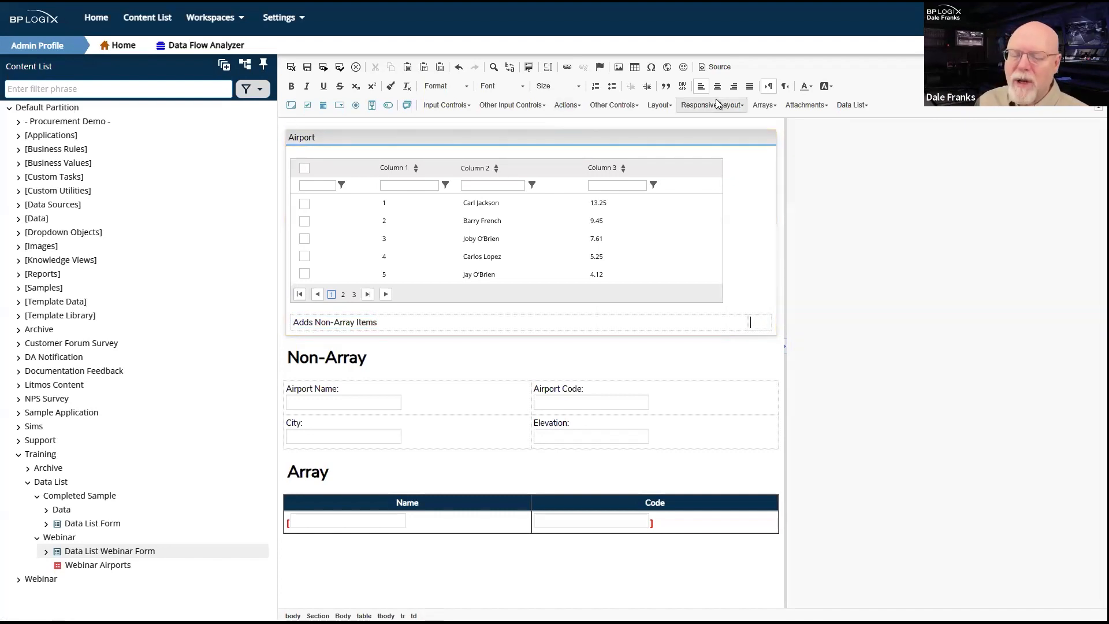
click(566, 106)
click(601, 221)
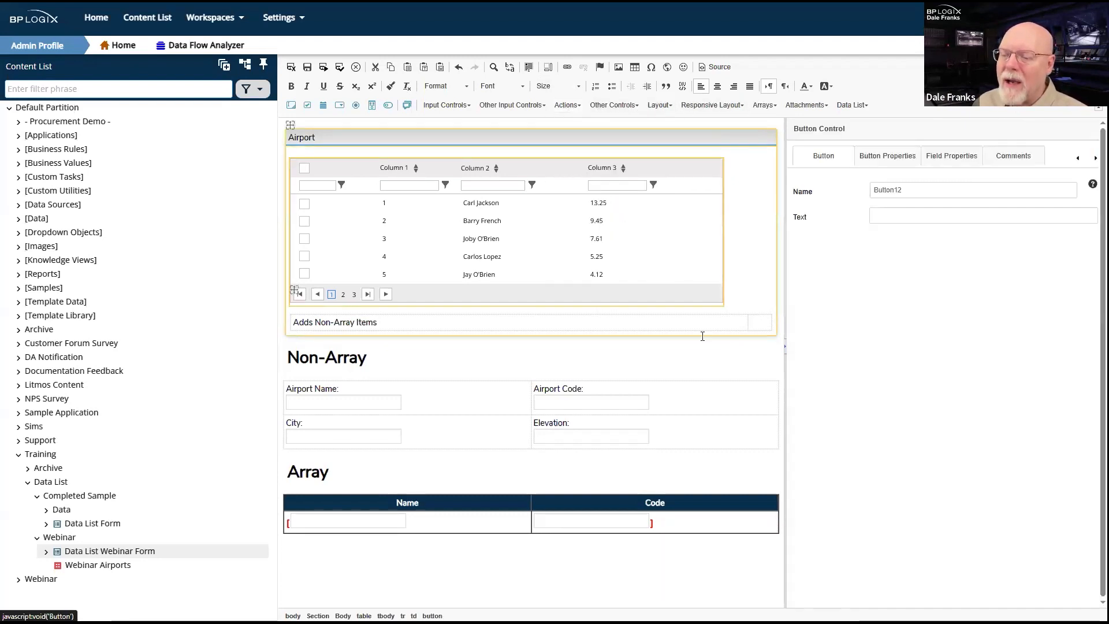
click(912, 188)
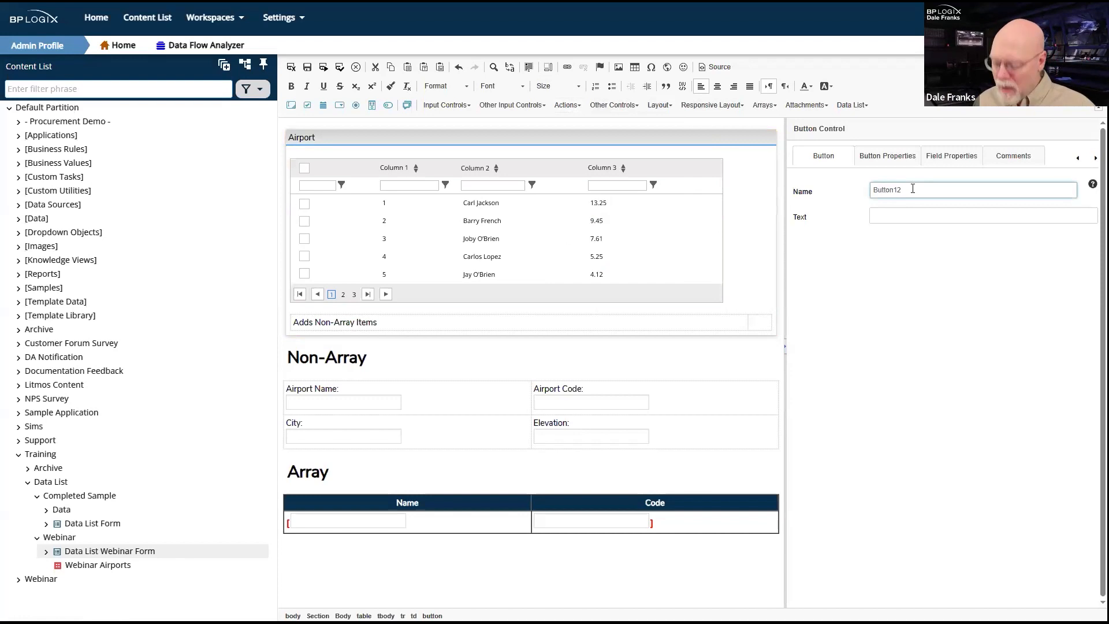
text(Array)
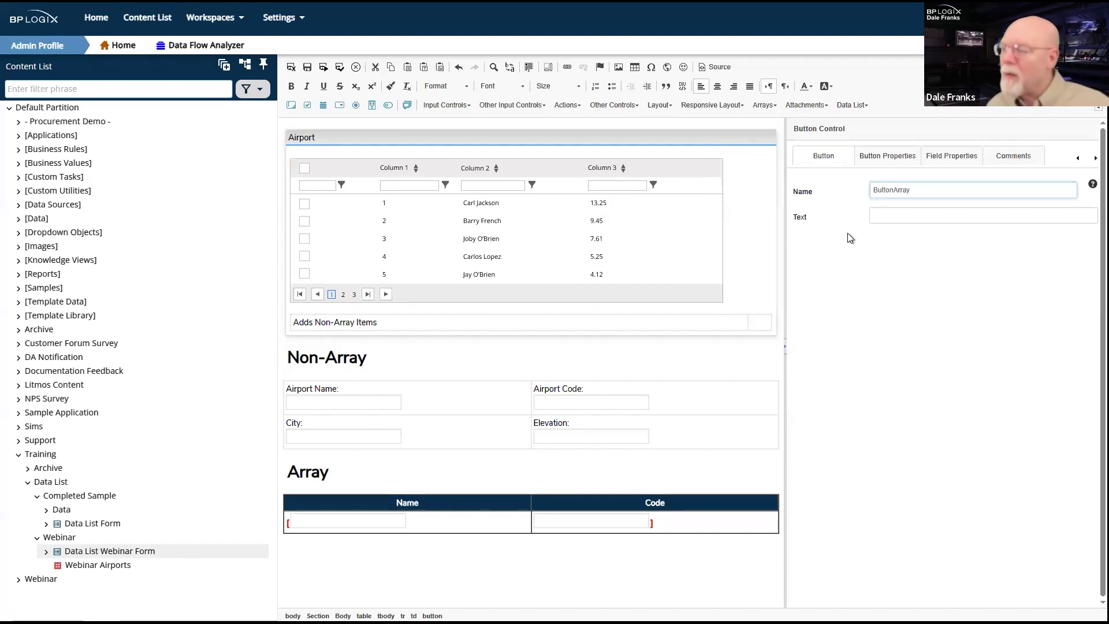
click(901, 218)
text(Add Array Items)
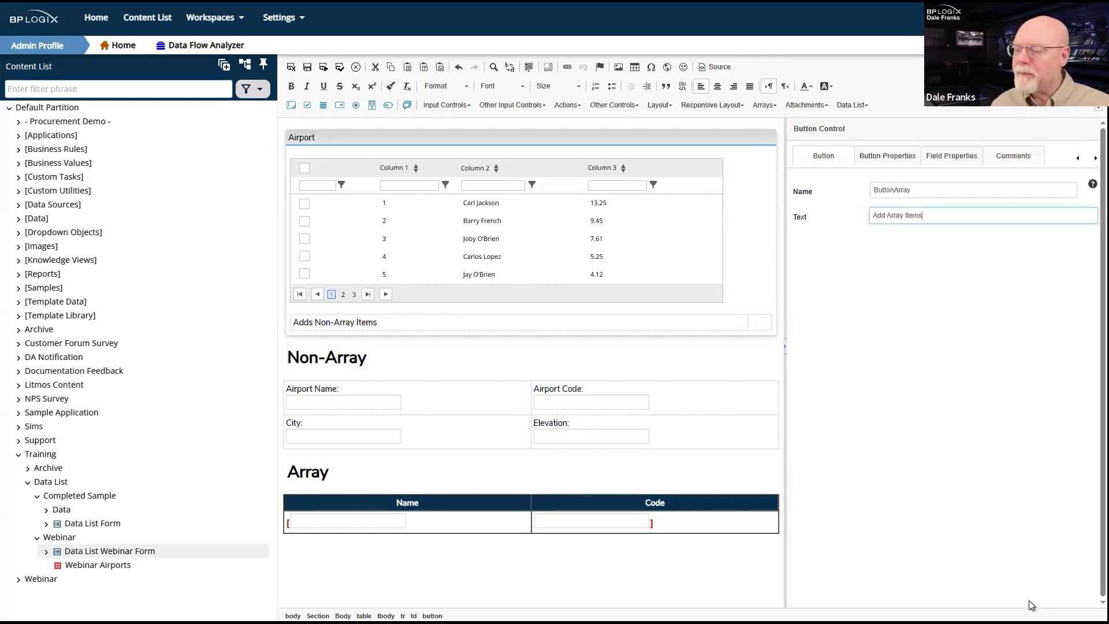
click(647, 557)
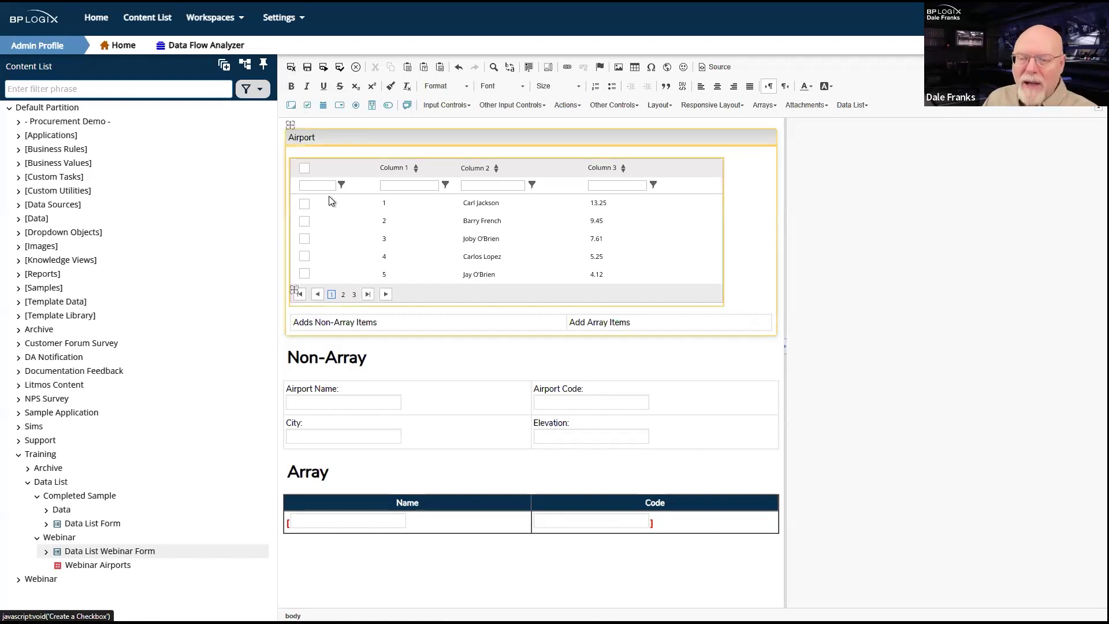
Save the form layout and add a Set Form Data action on the ButtonNonArray event that targets the AirportCode field.
click(292, 68)
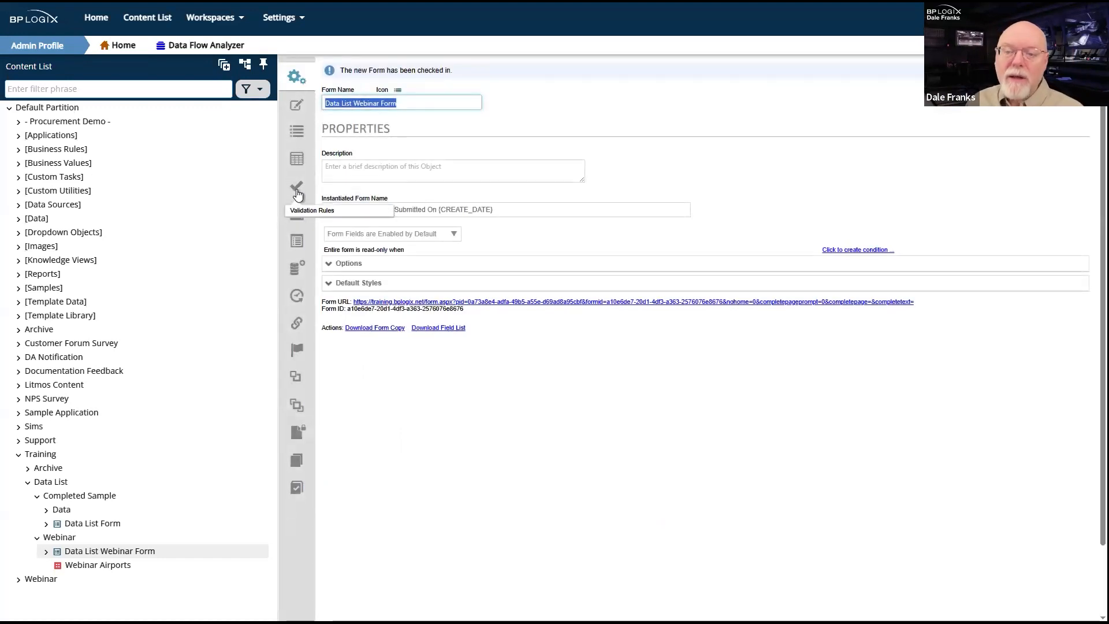
click(296, 213)
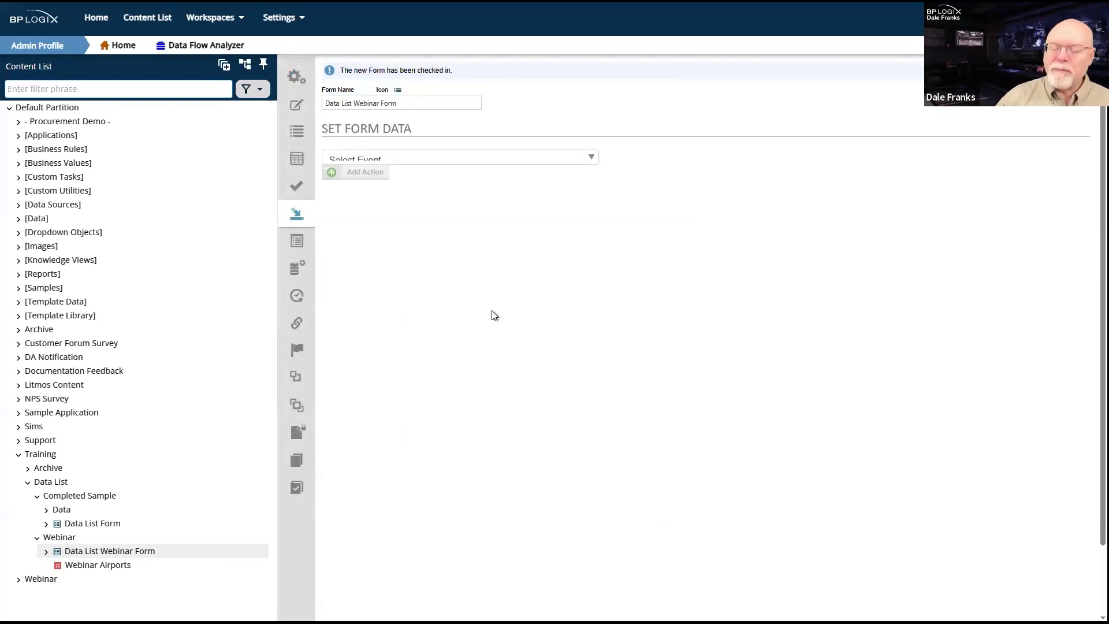
click(552, 157)
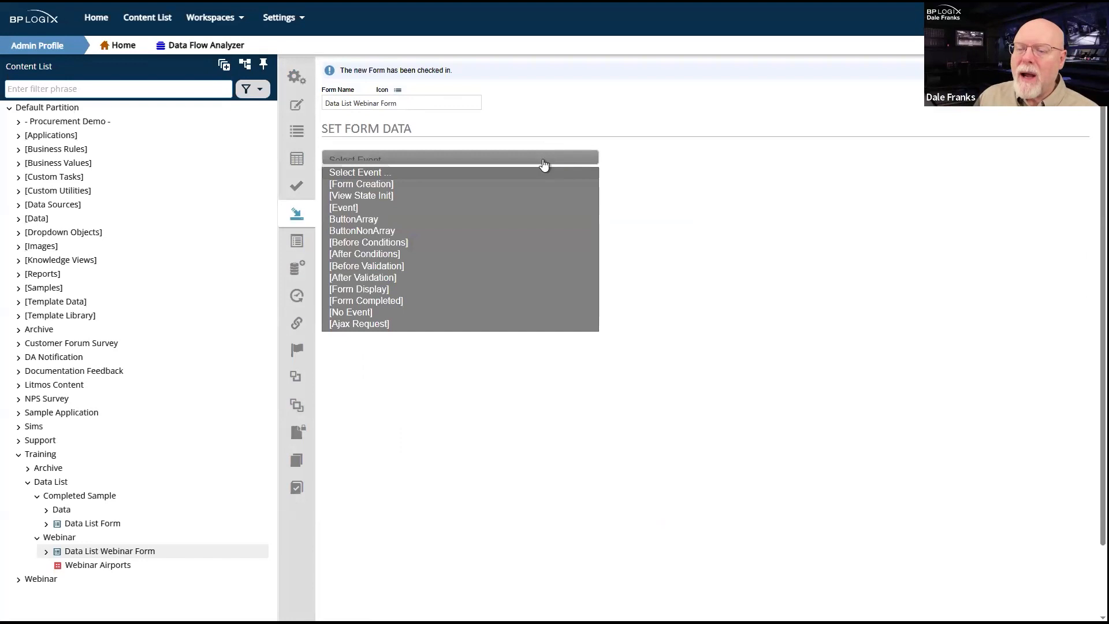
click(408, 231)
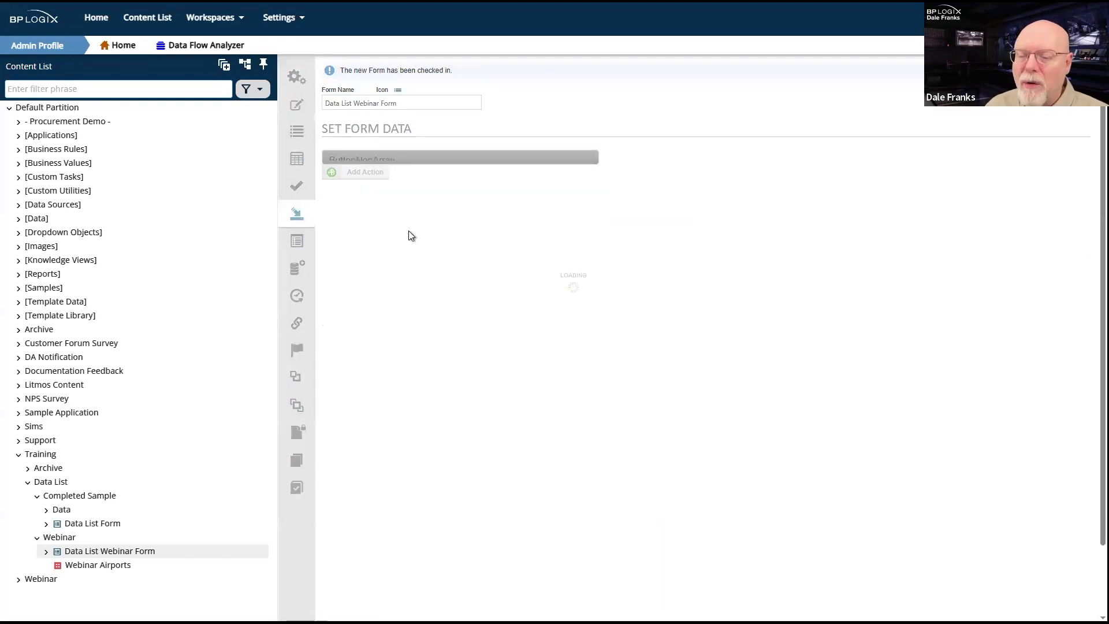
click(384, 173)
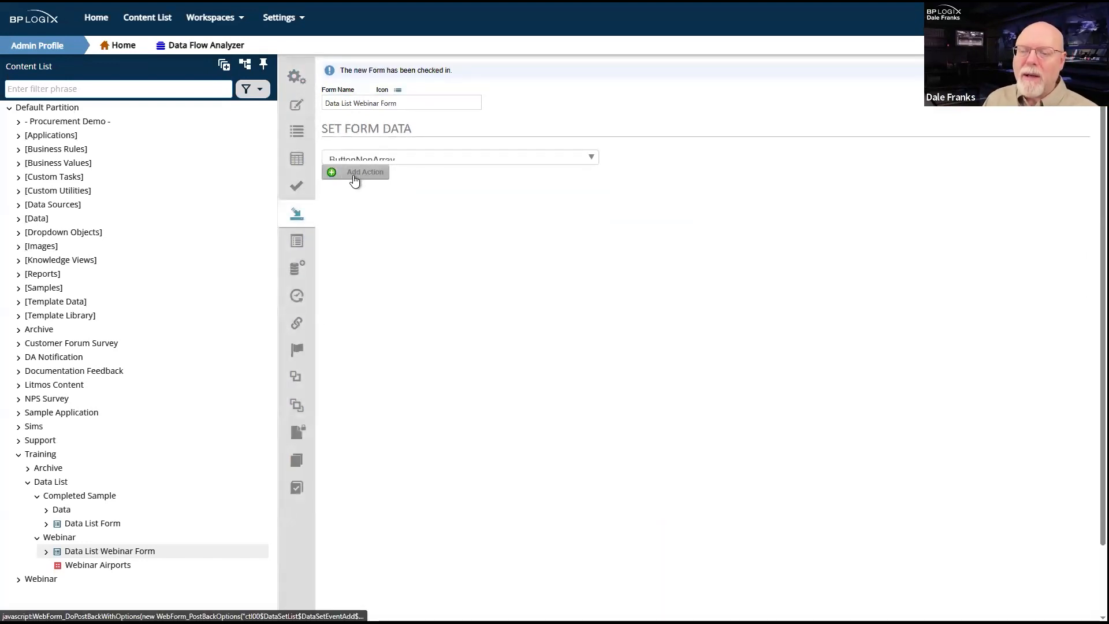
click(450, 247)
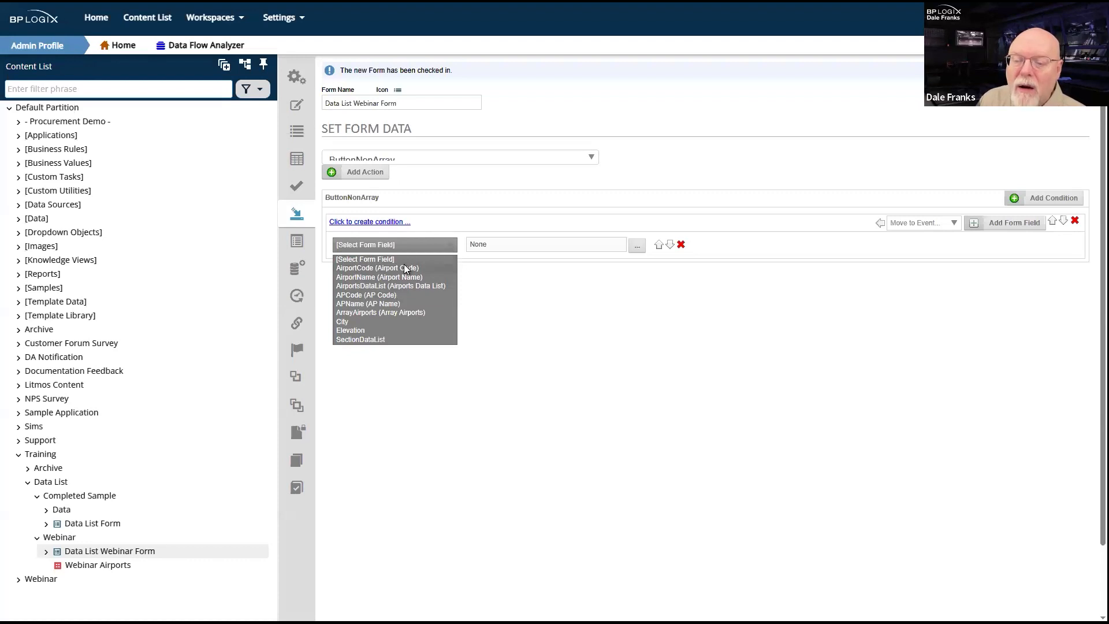
click(404, 265)
Examine the system variable choices for the AirportCode field, including the Form Data List options.
click(640, 248)
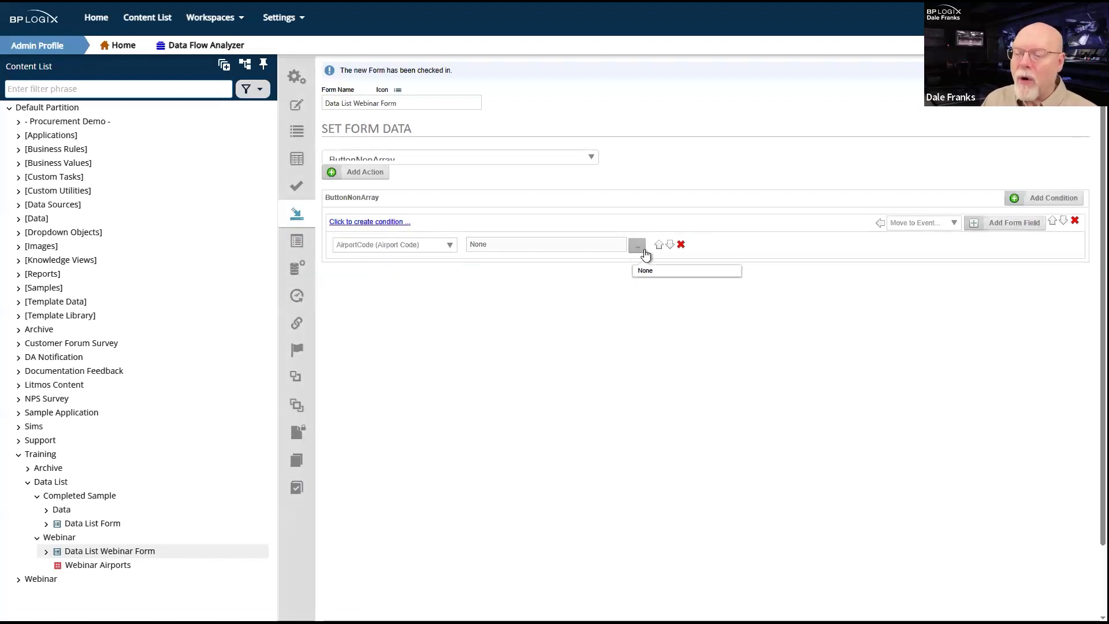
click(641, 248)
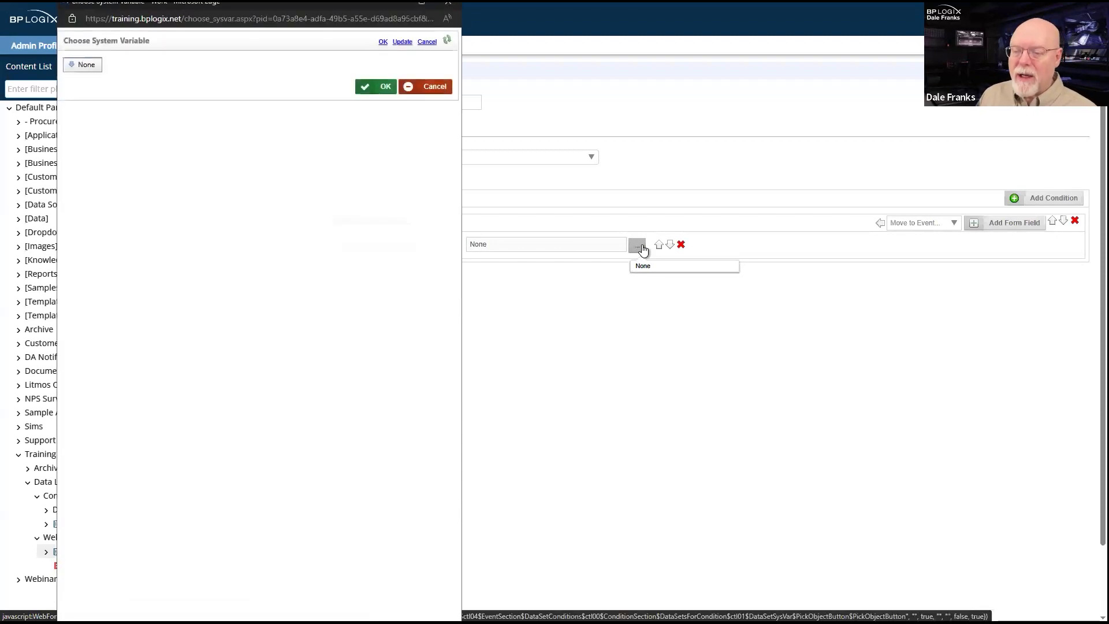
click(86, 65)
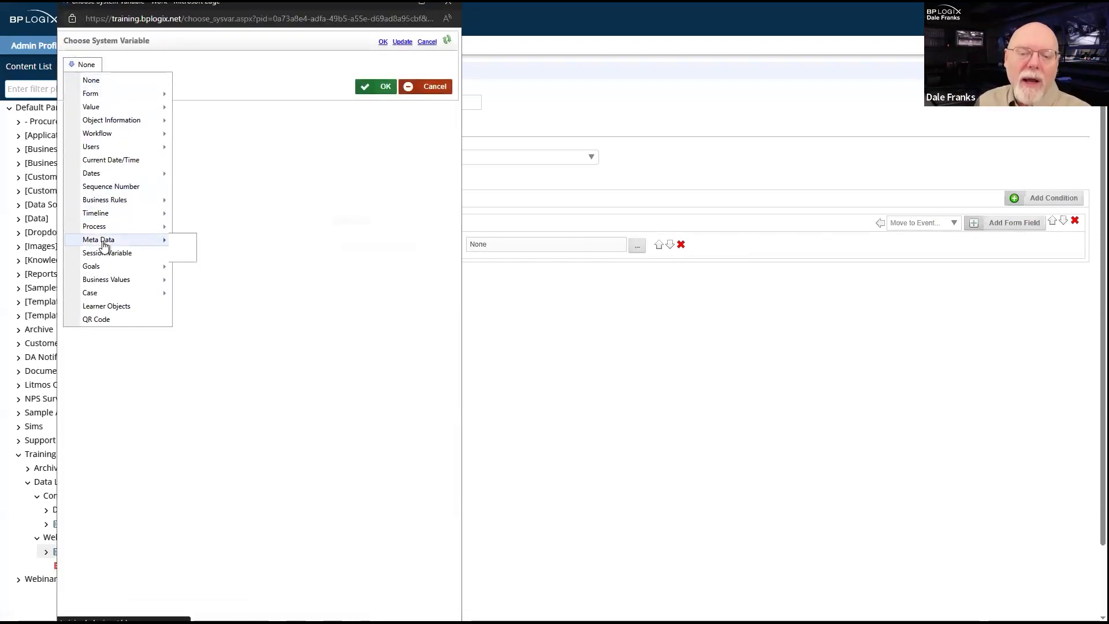
mouse_move(104, 289)
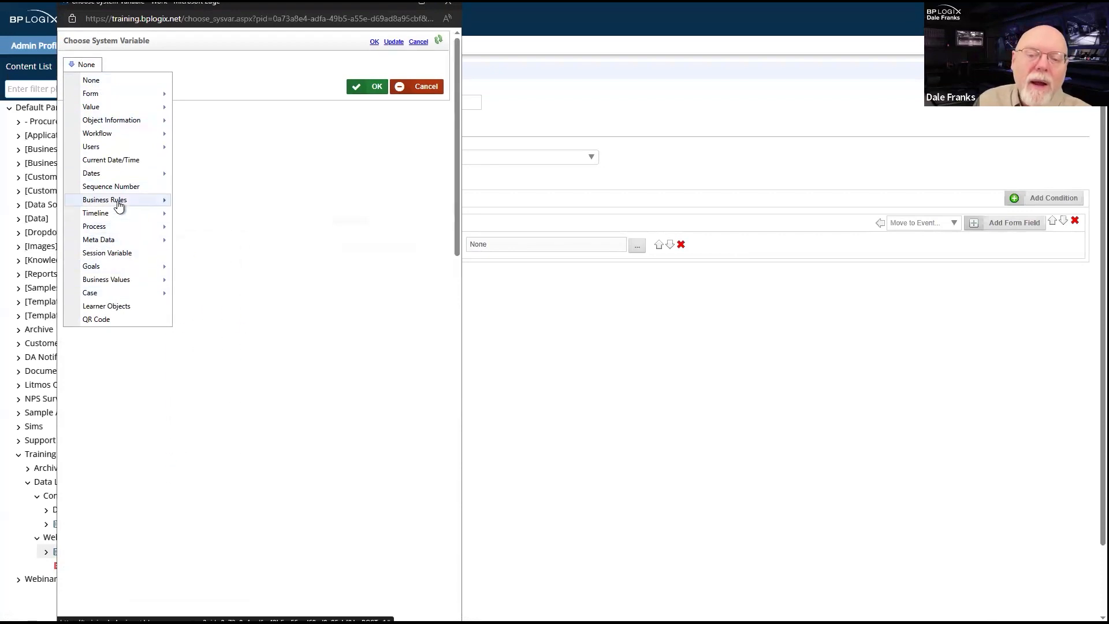
mouse_move(118, 205)
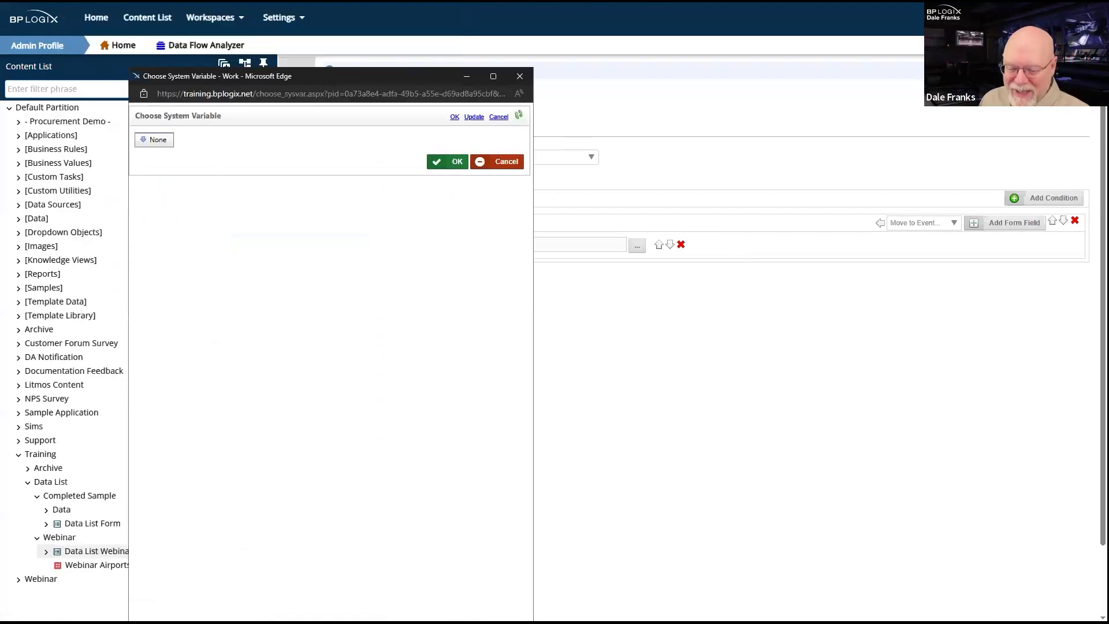
drag(515, 621, 514, 558)
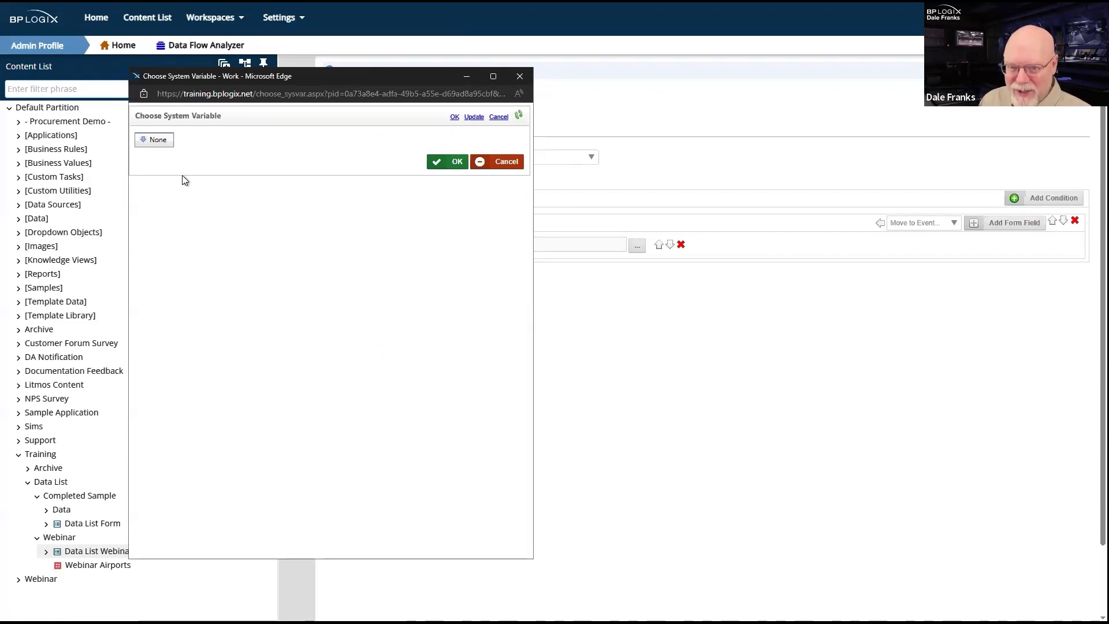
click(169, 144)
mouse_move(182, 173)
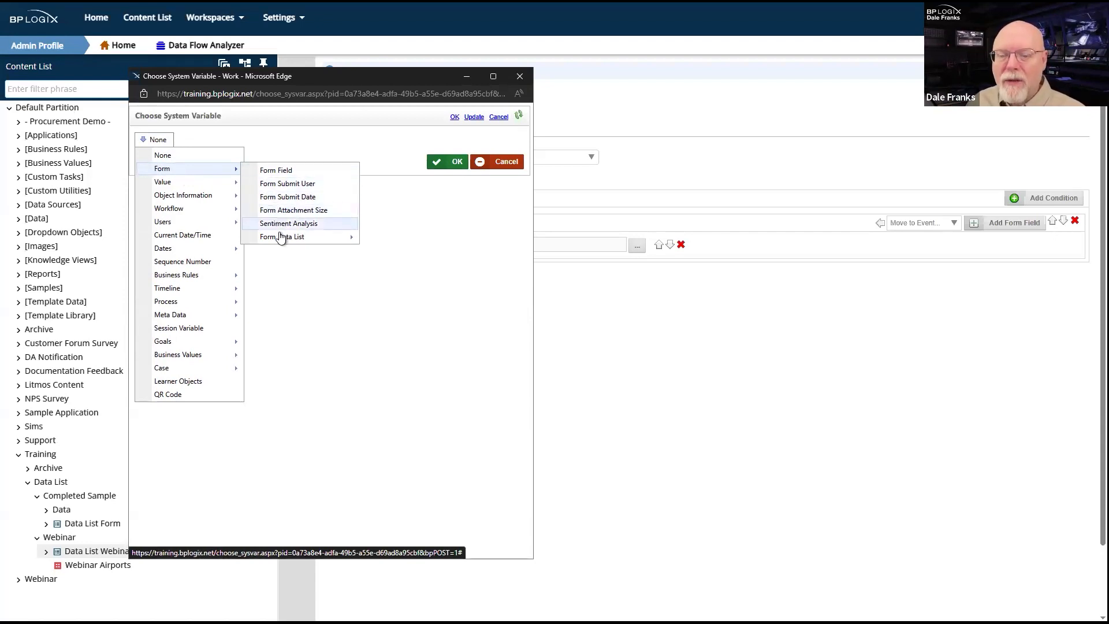
mouse_move(281, 240)
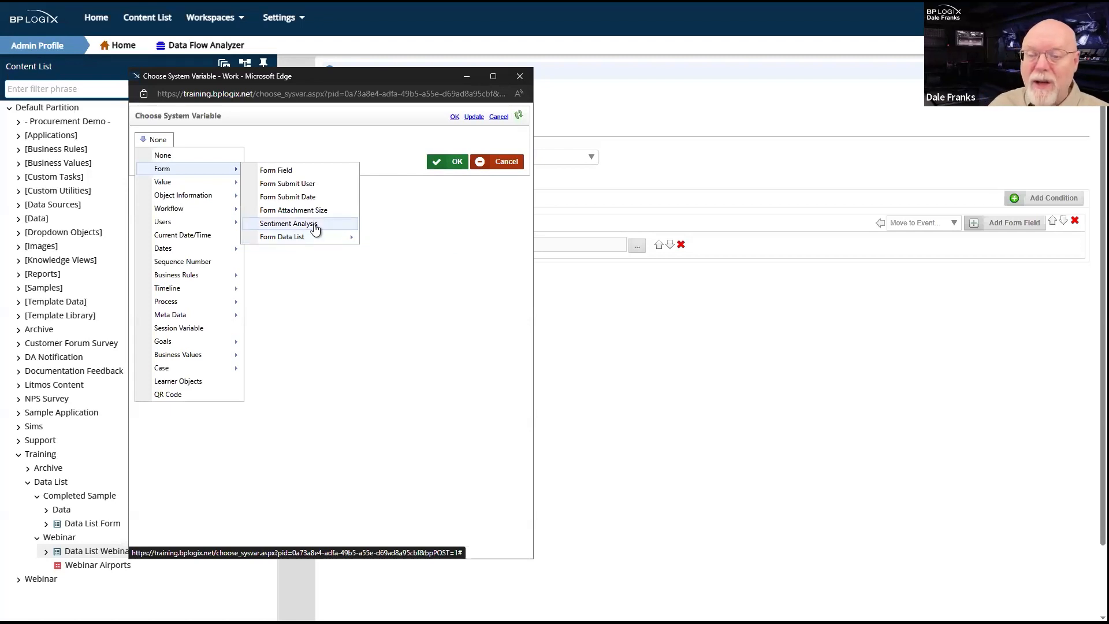
mouse_move(320, 243)
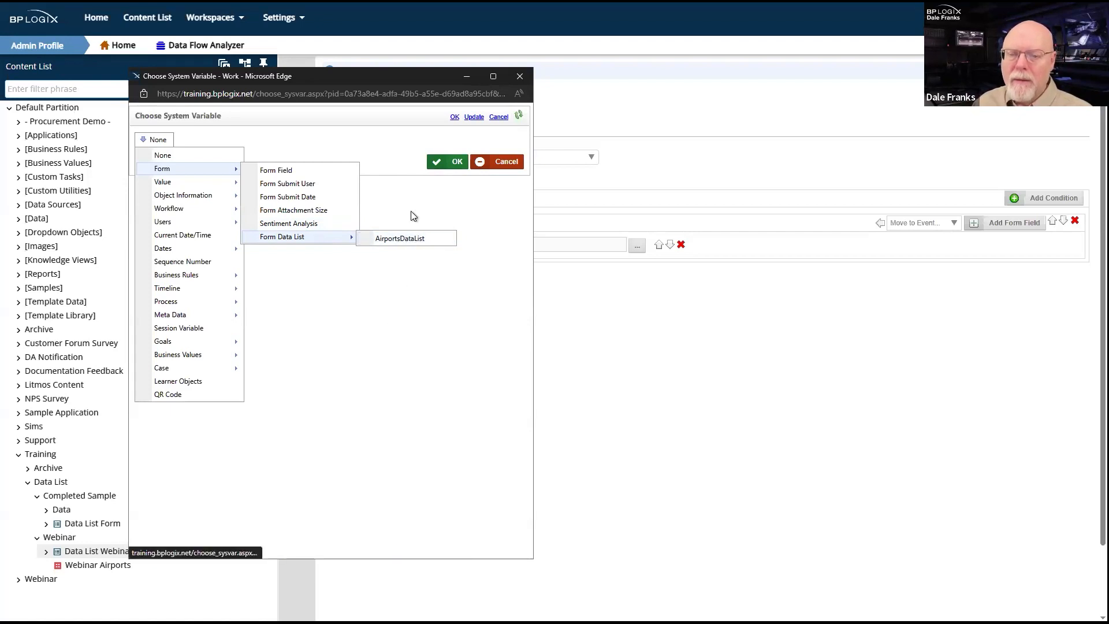
click(334, 131)
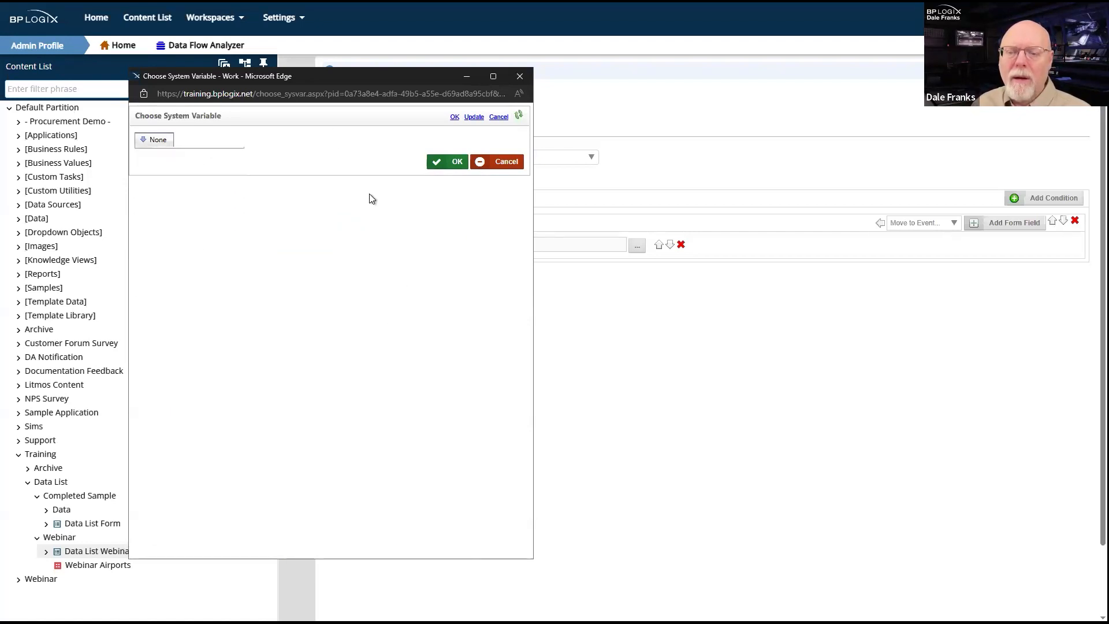
click(147, 139)
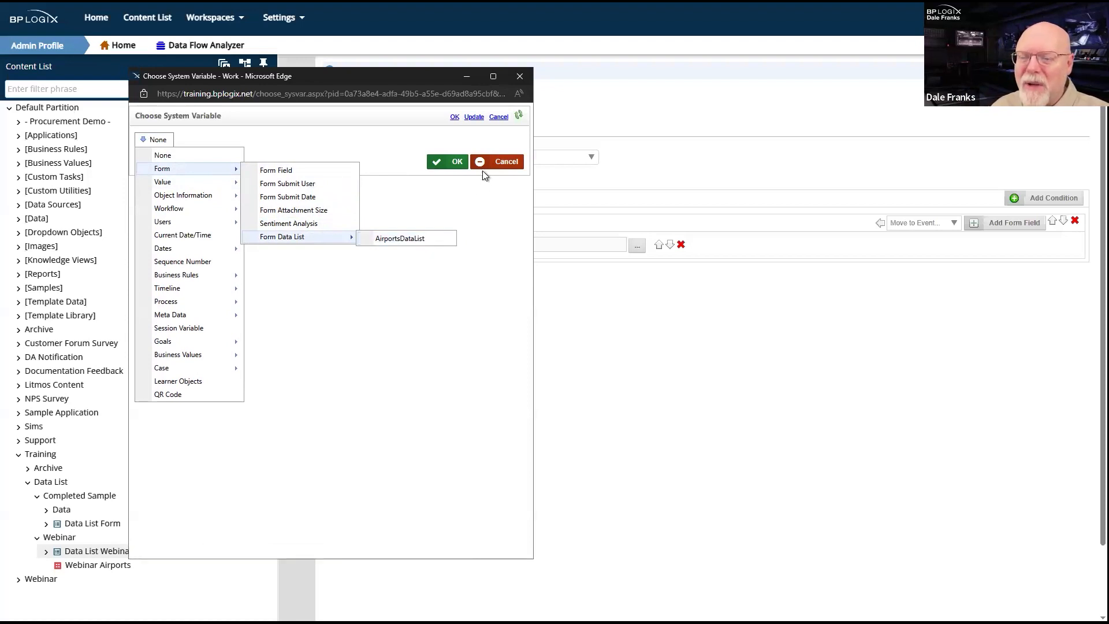
click(455, 163)
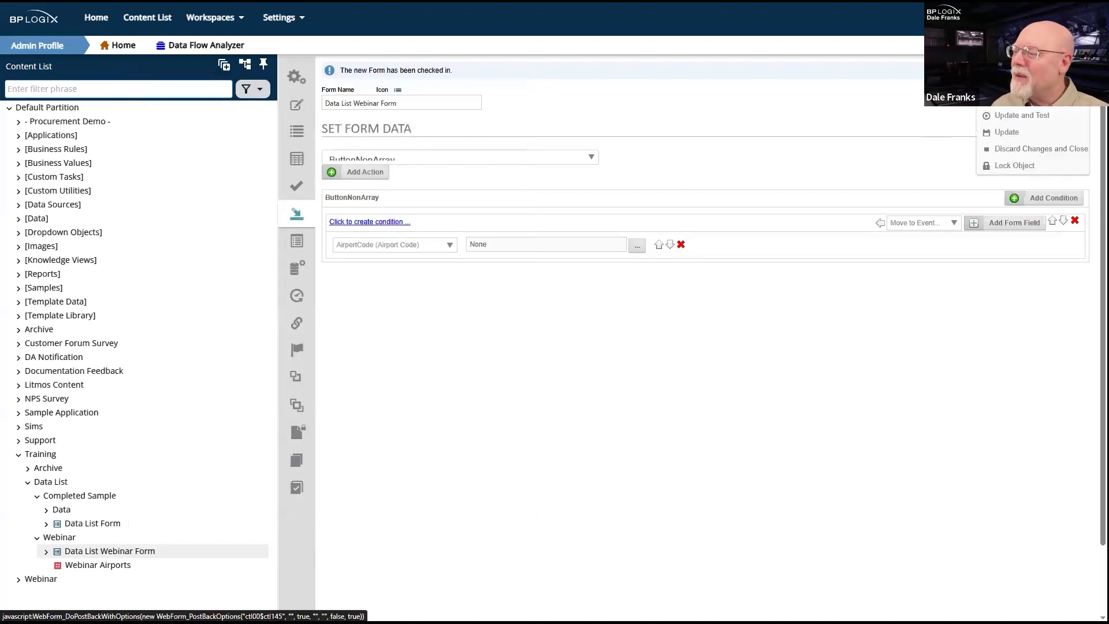
Save the form's changes and check the Set Form Data setup of the completed Data List Form before returning to the Data List Webinar Form.
click(1062, 84)
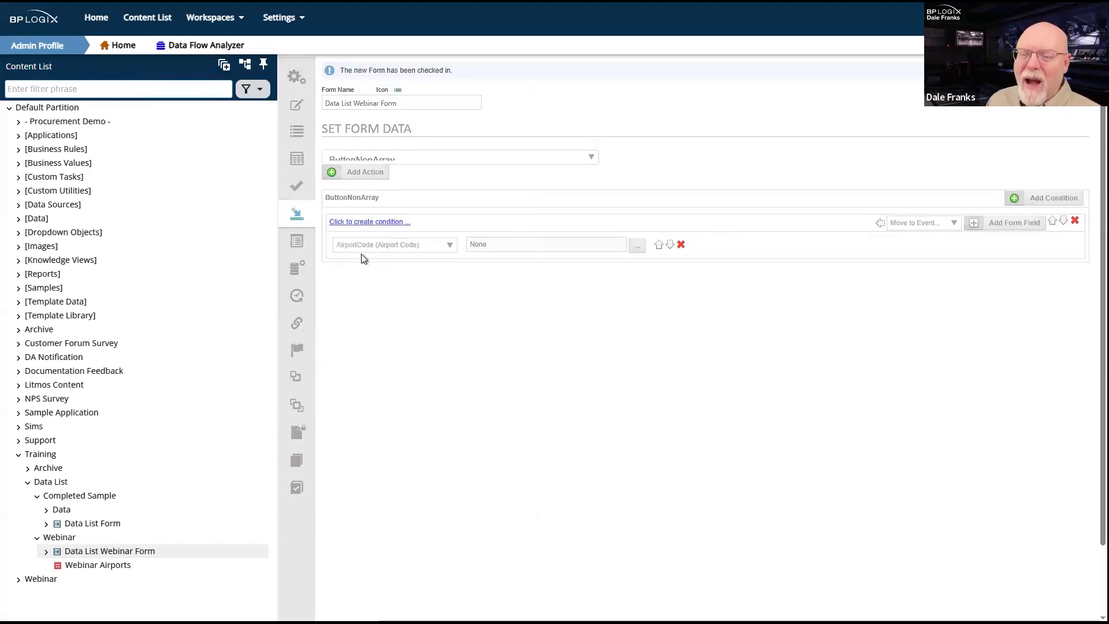
click(89, 522)
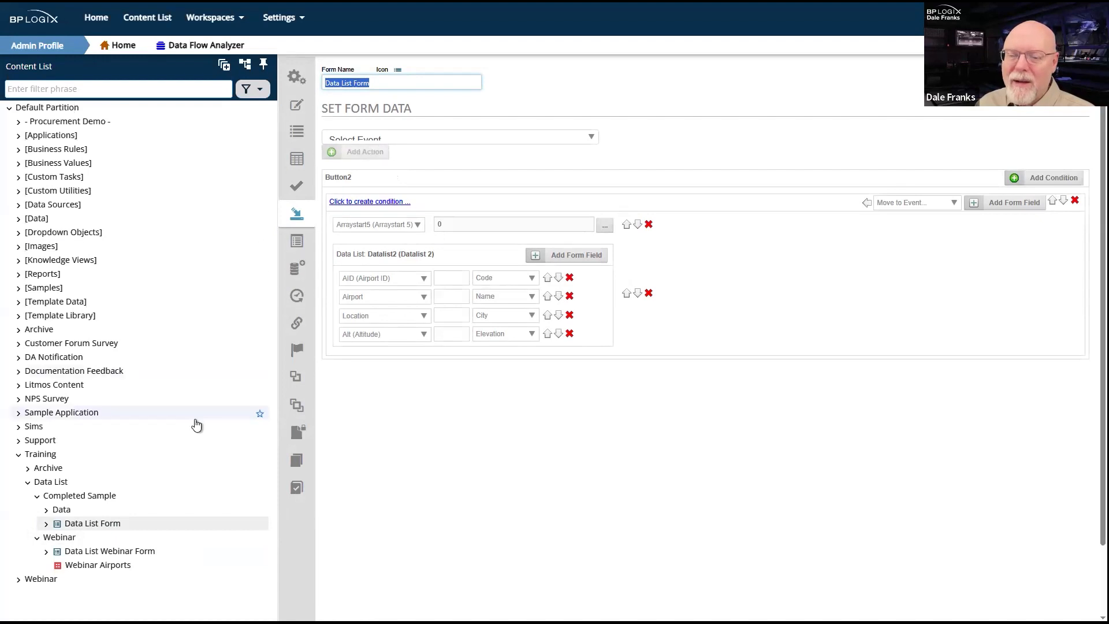
click(89, 553)
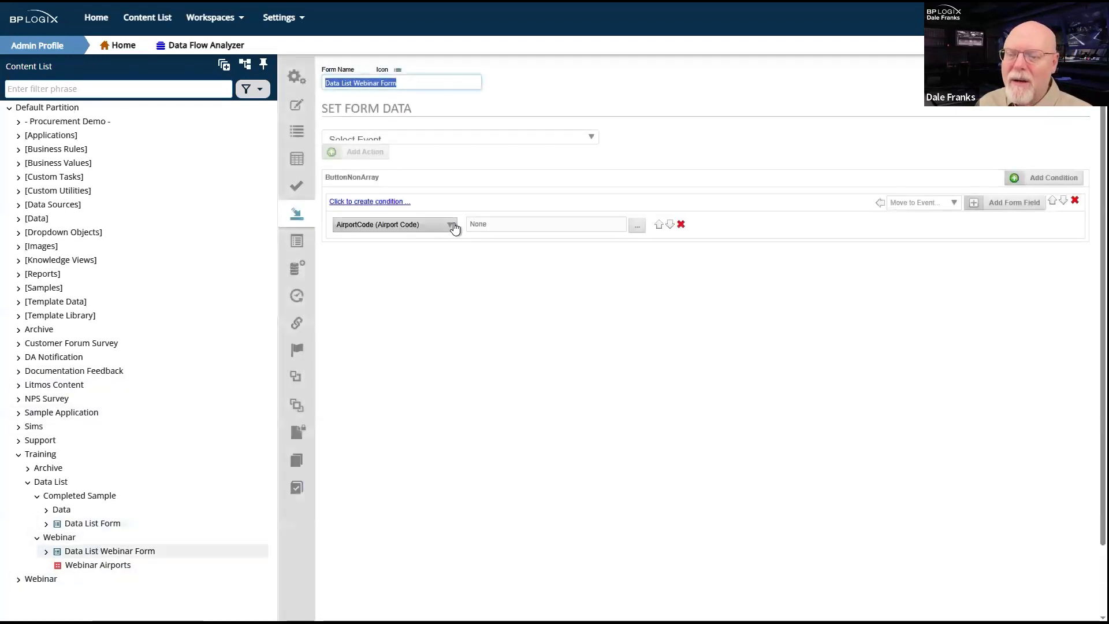
Set the AirportCode field in the ButtonNonArray action to the AirportsDataList.airport_code form data list variable and save the form.
click(455, 227)
click(454, 226)
click(454, 226)
click(567, 223)
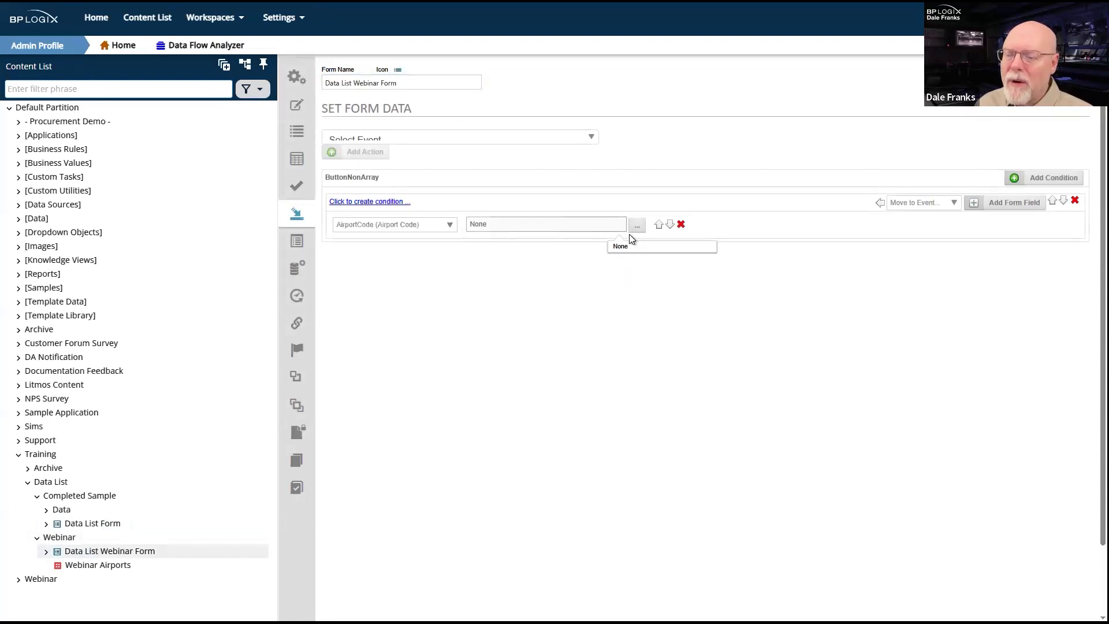
click(636, 224)
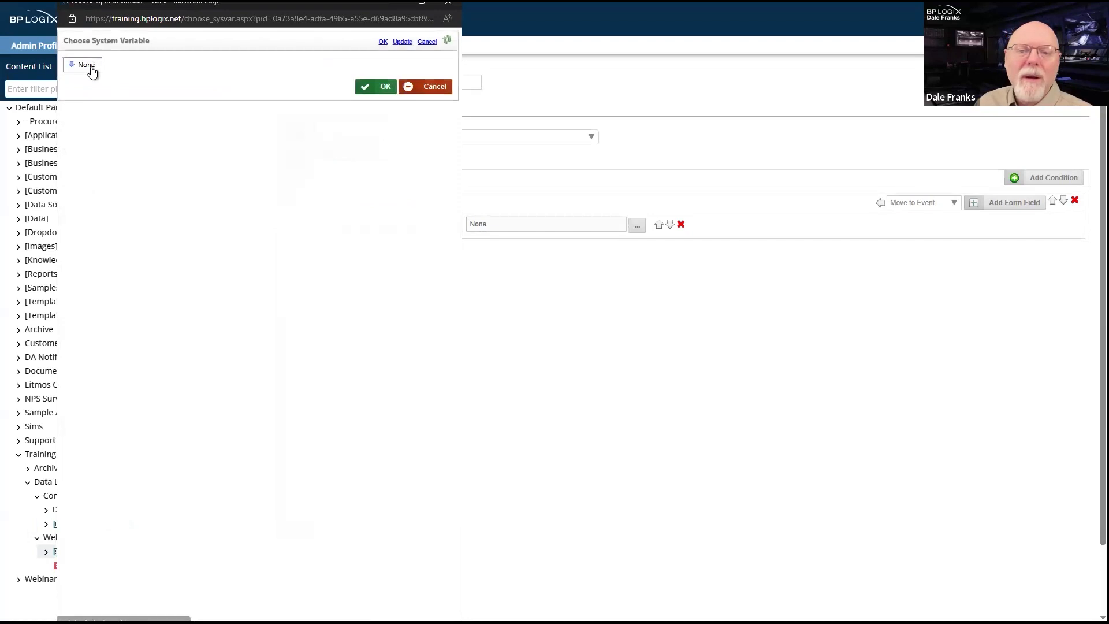
click(87, 66)
mouse_move(114, 100)
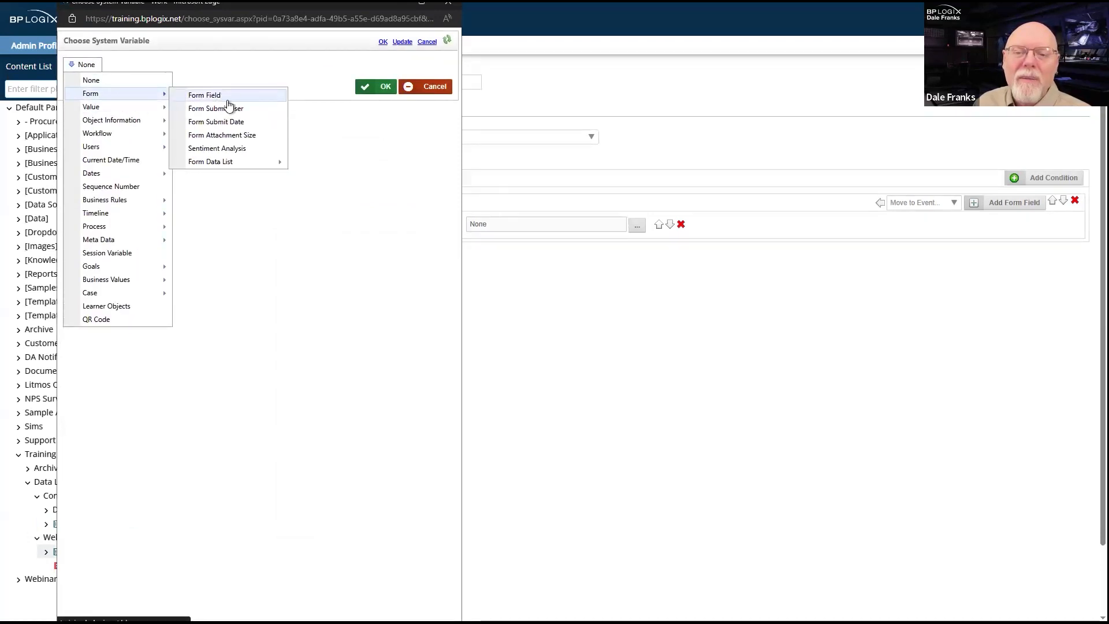
mouse_move(228, 166)
mouse_move(333, 168)
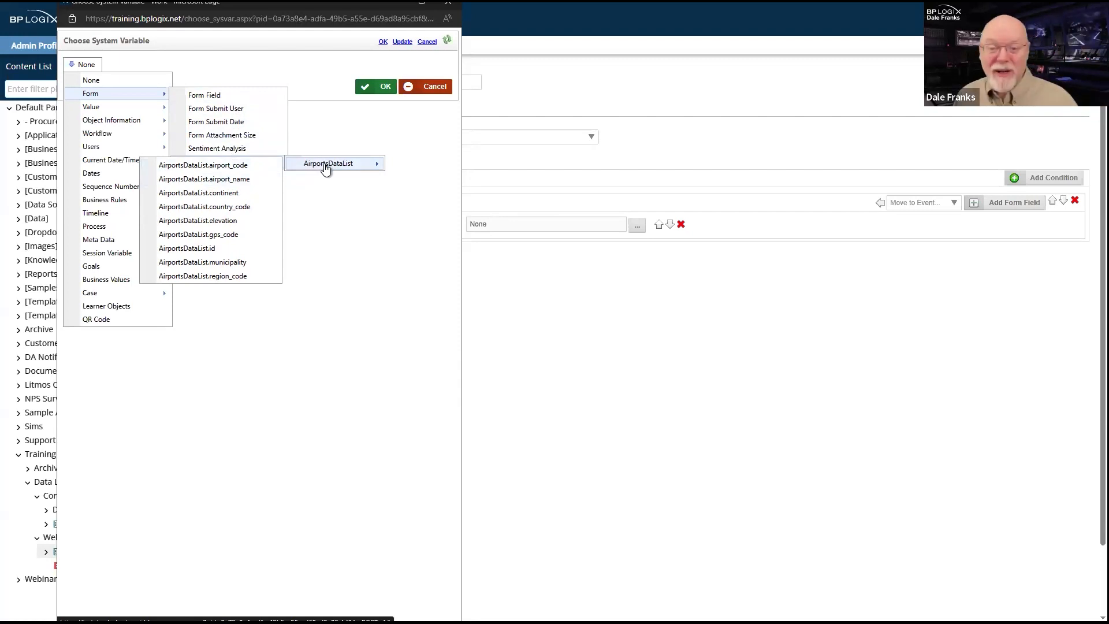
click(229, 166)
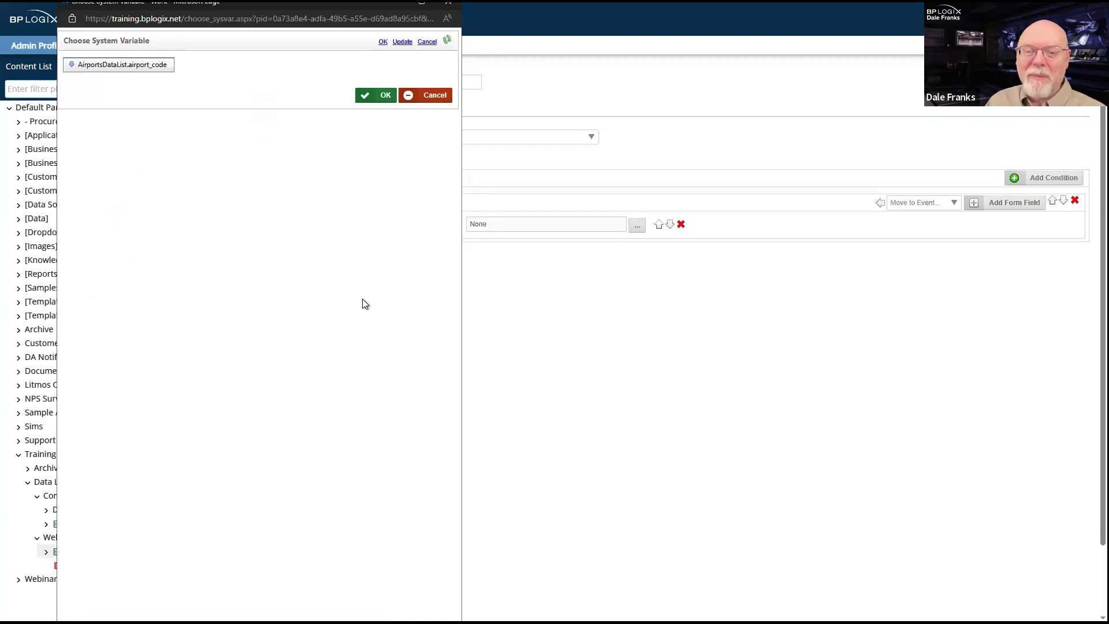
click(371, 101)
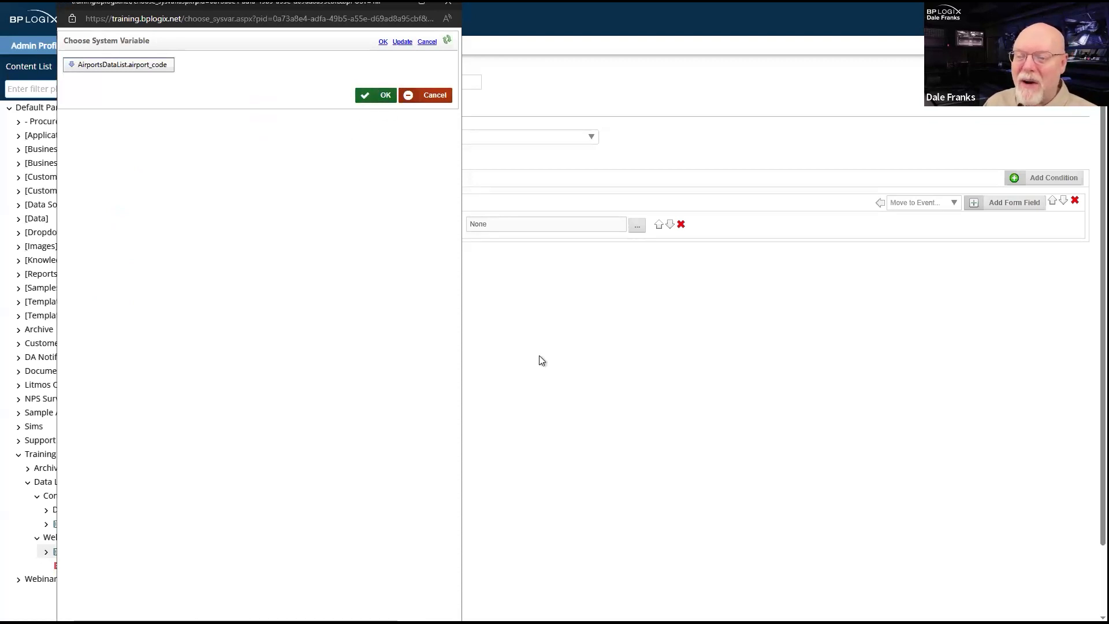
mouse_move(1056, 81)
click(1006, 112)
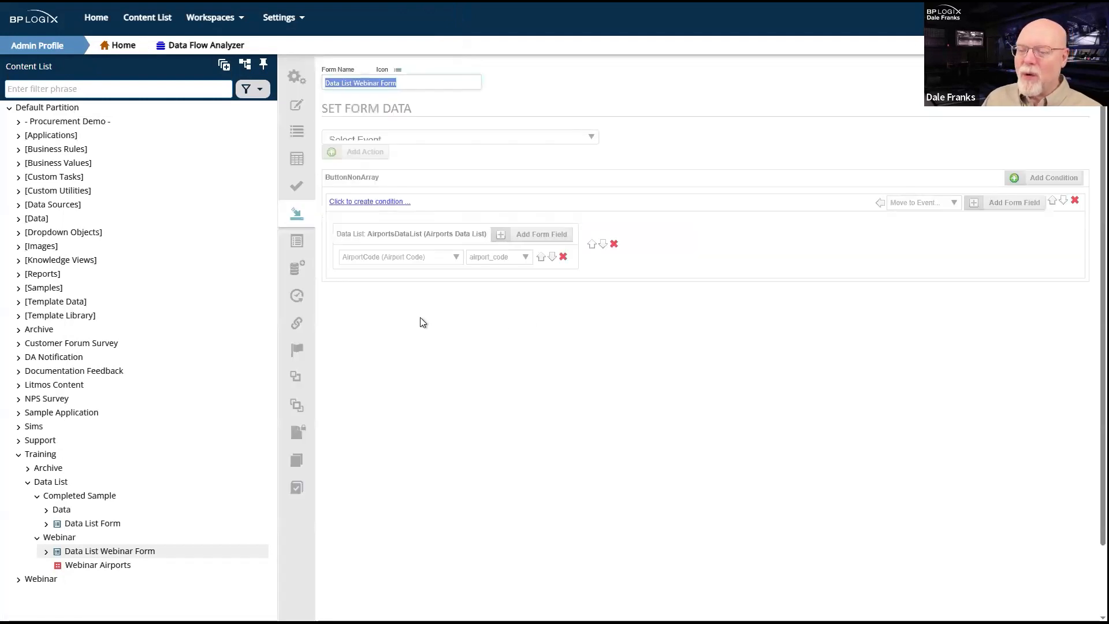
Add three form field rows to the ButtonNonArray data list mapping and map AirportName to airport_name.
click(542, 237)
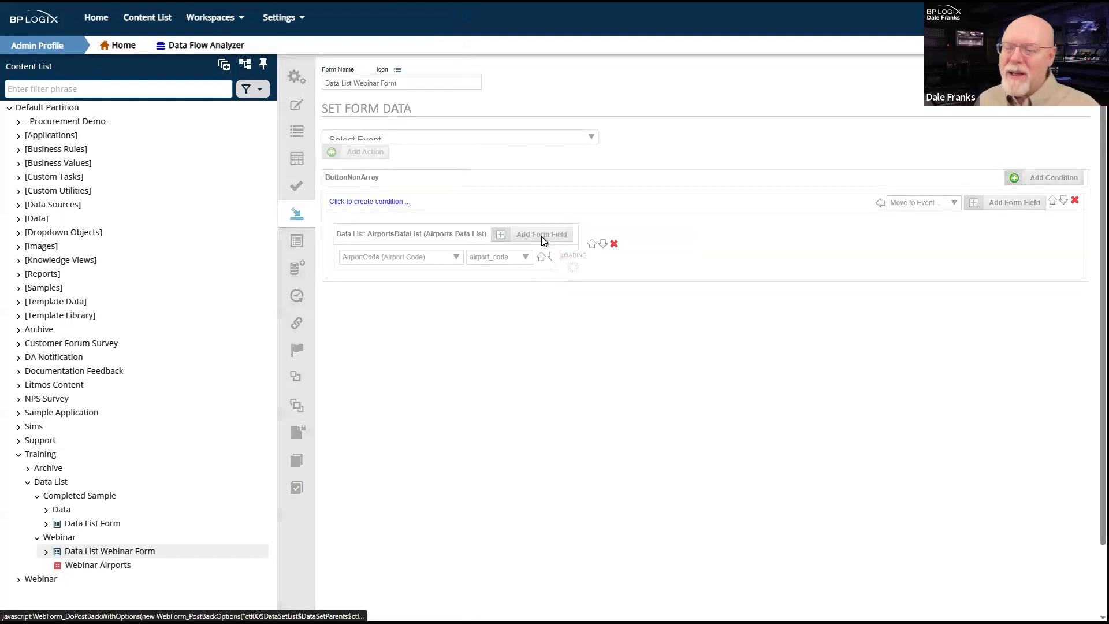
click(541, 236)
click(541, 237)
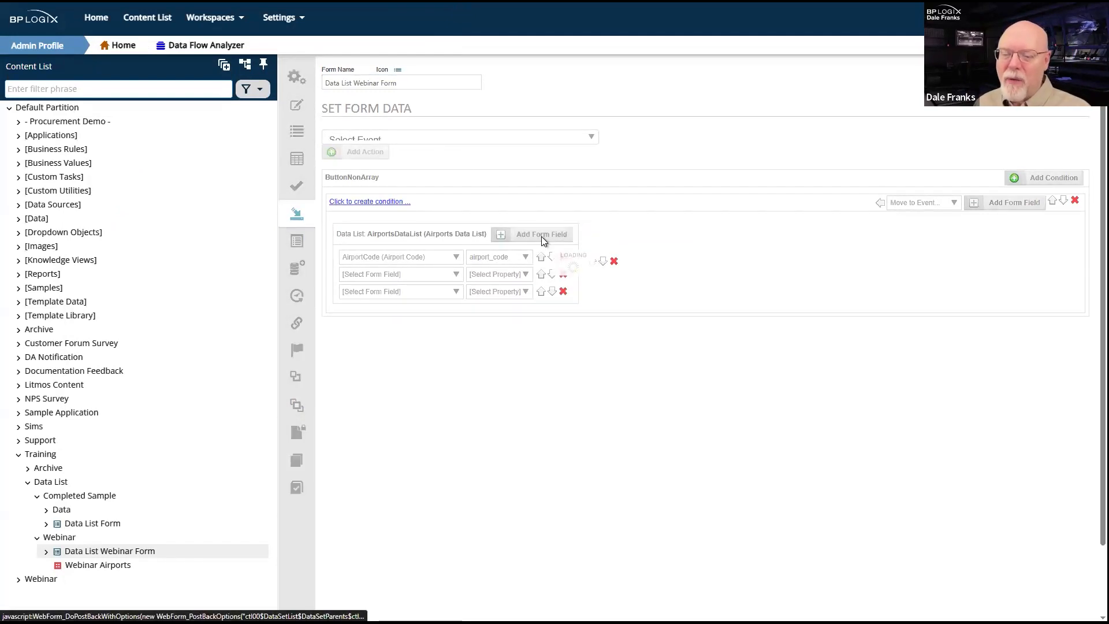
click(453, 277)
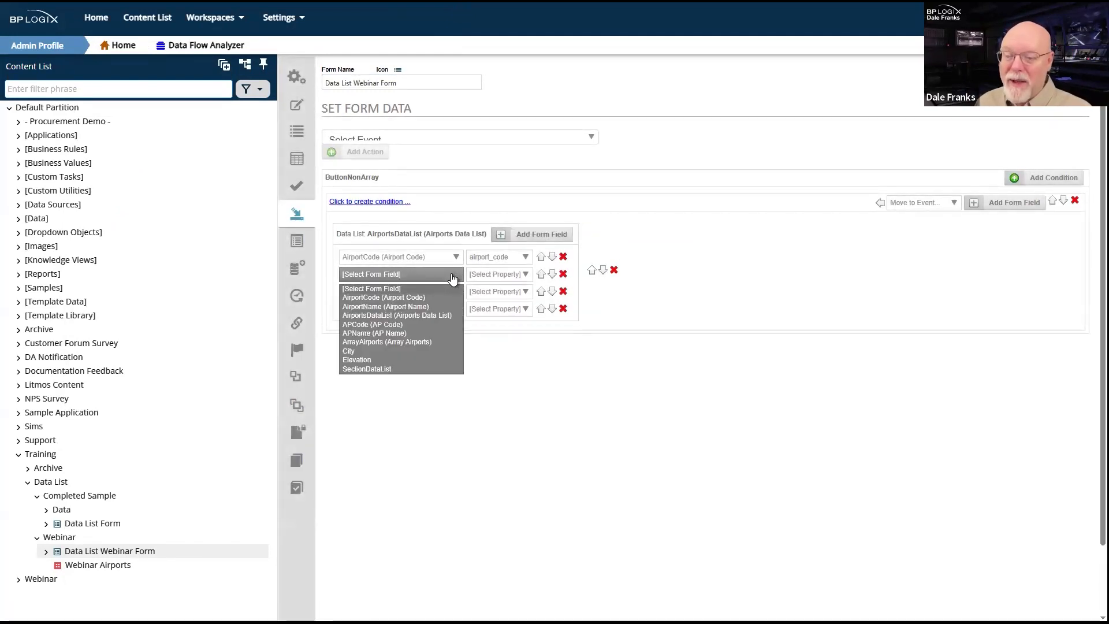
click(410, 308)
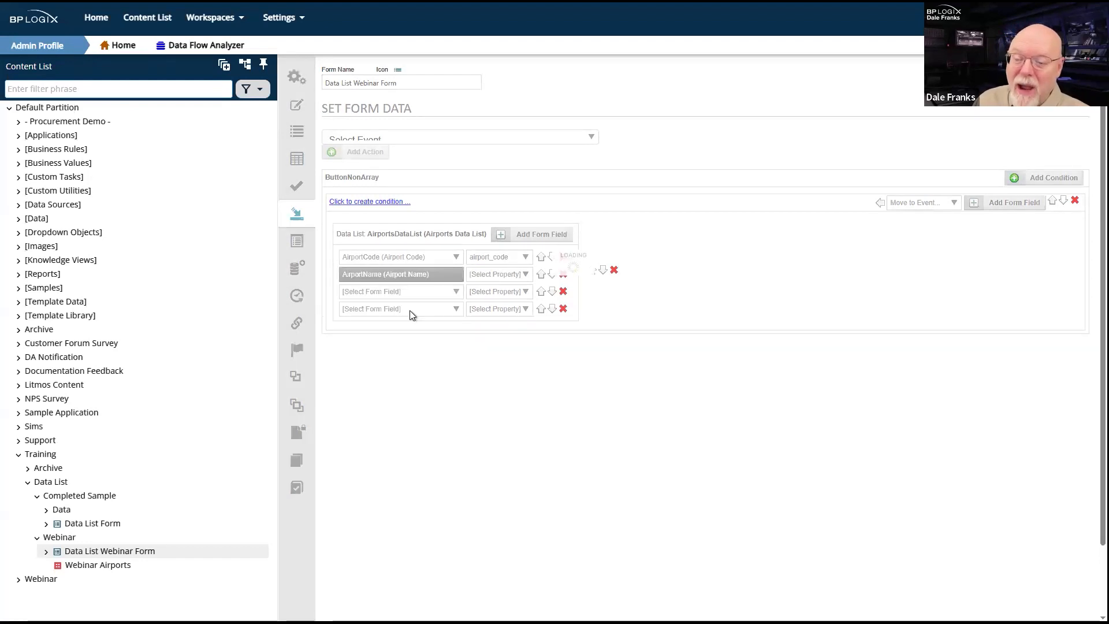
click(526, 280)
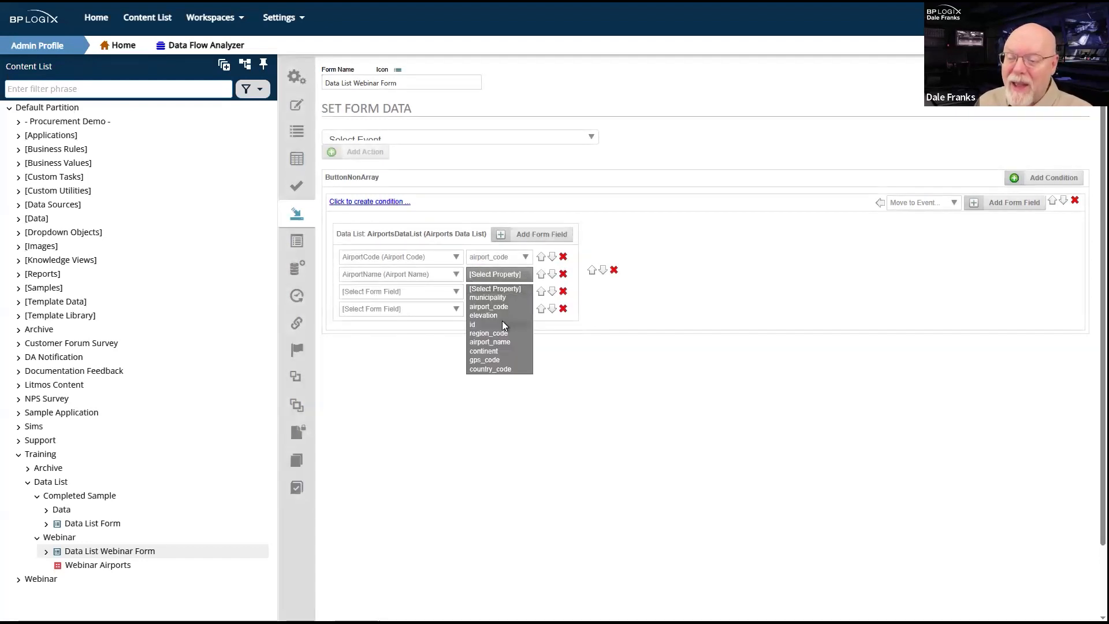
click(497, 343)
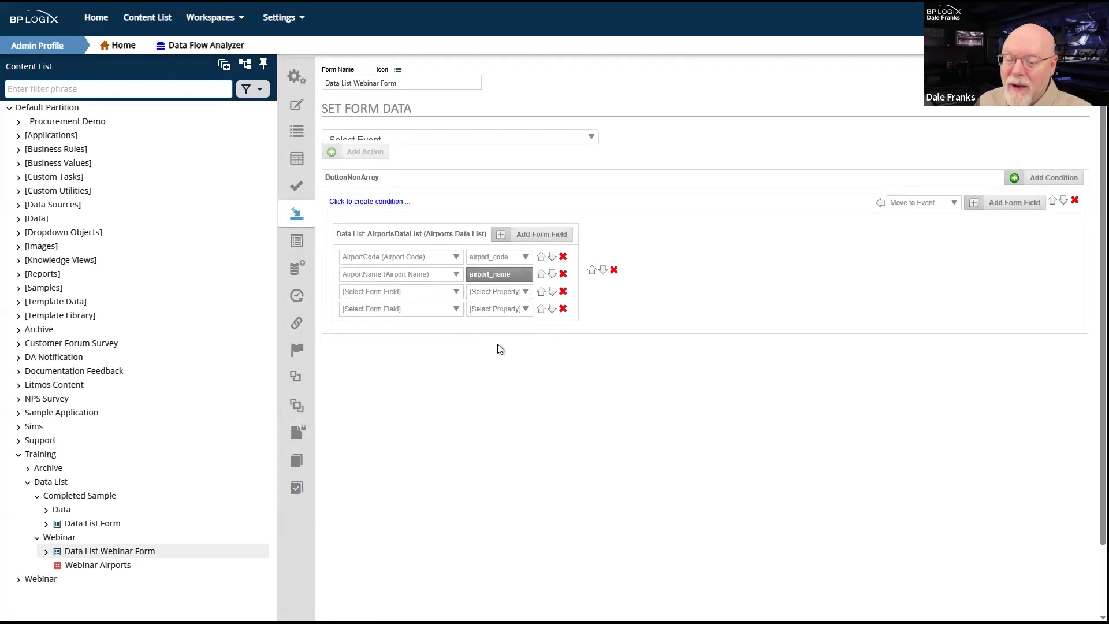
Map the City field to municipality and the Elevation field to elevation in the ButtonNonArray data list mapping.
click(448, 292)
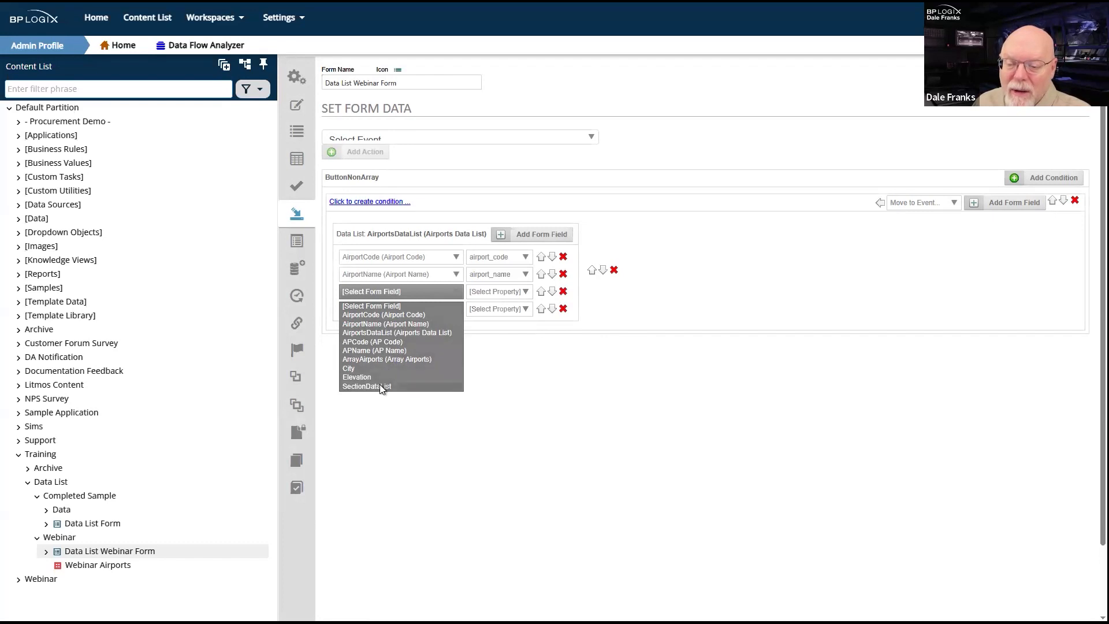
click(358, 368)
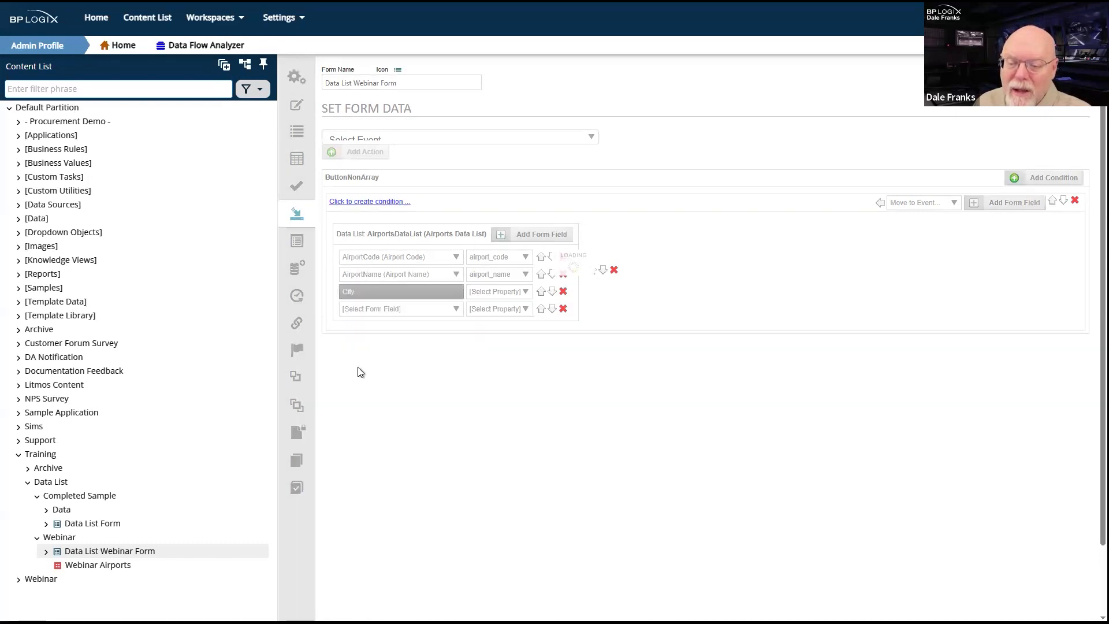
click(516, 296)
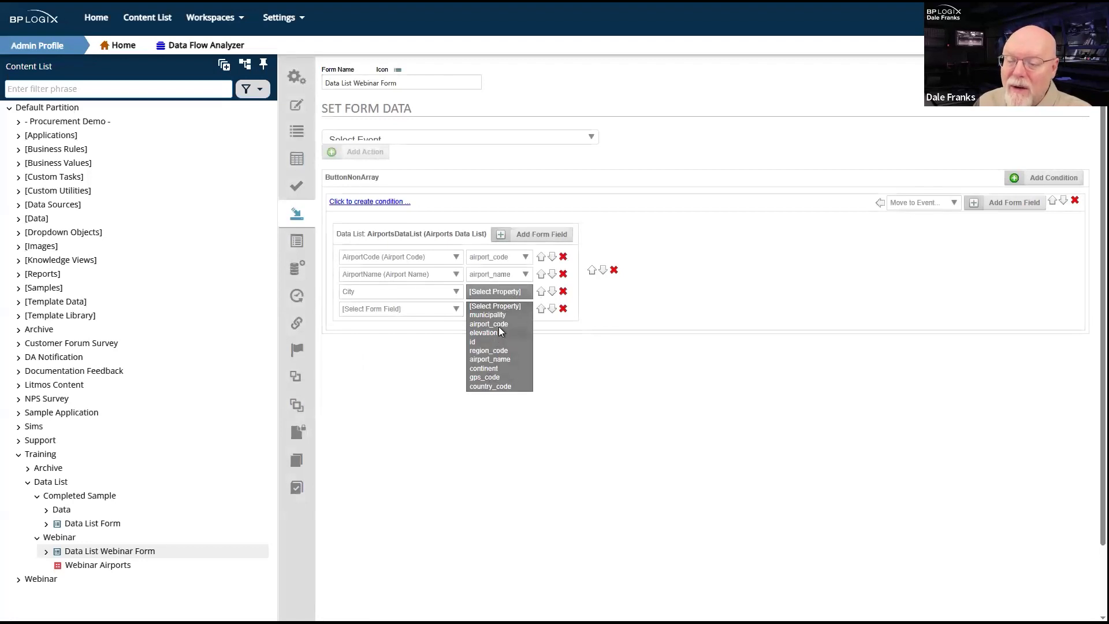
click(504, 315)
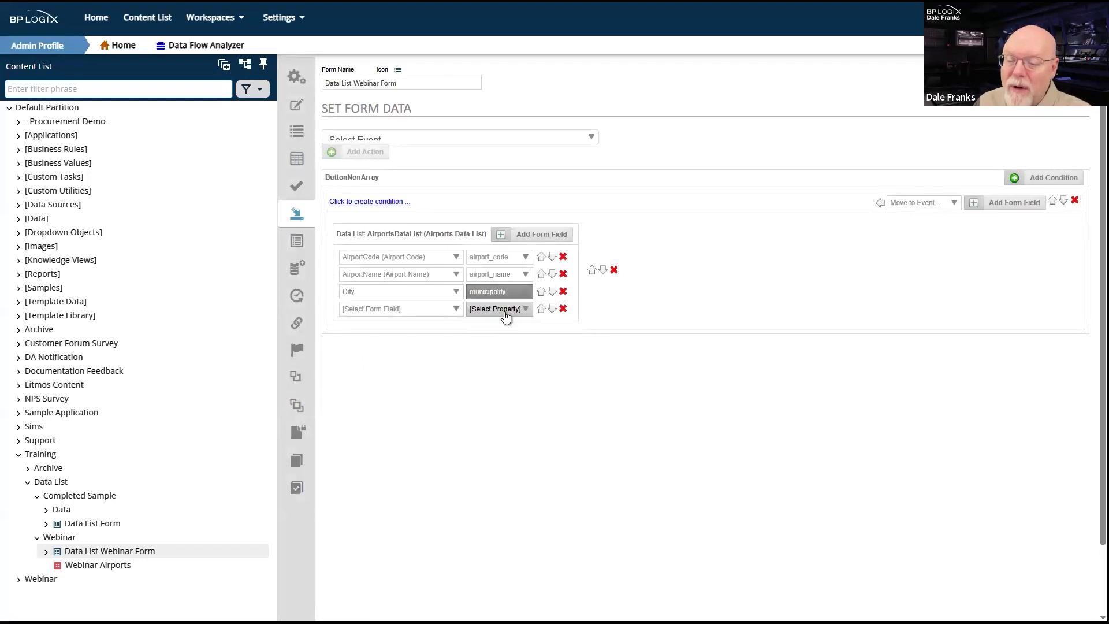
click(451, 316)
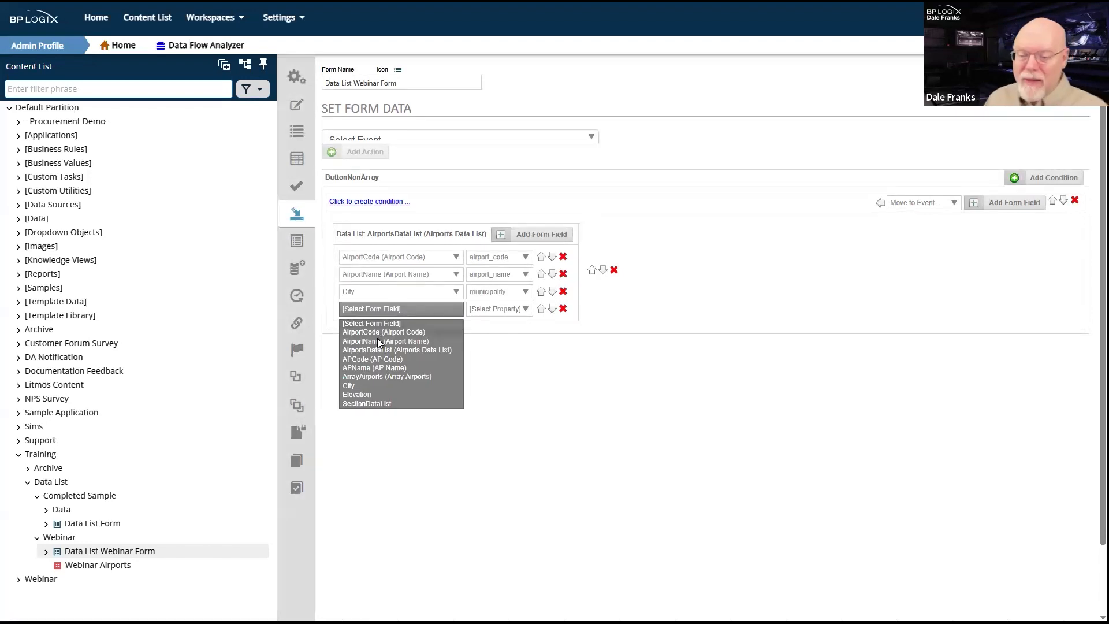
click(372, 396)
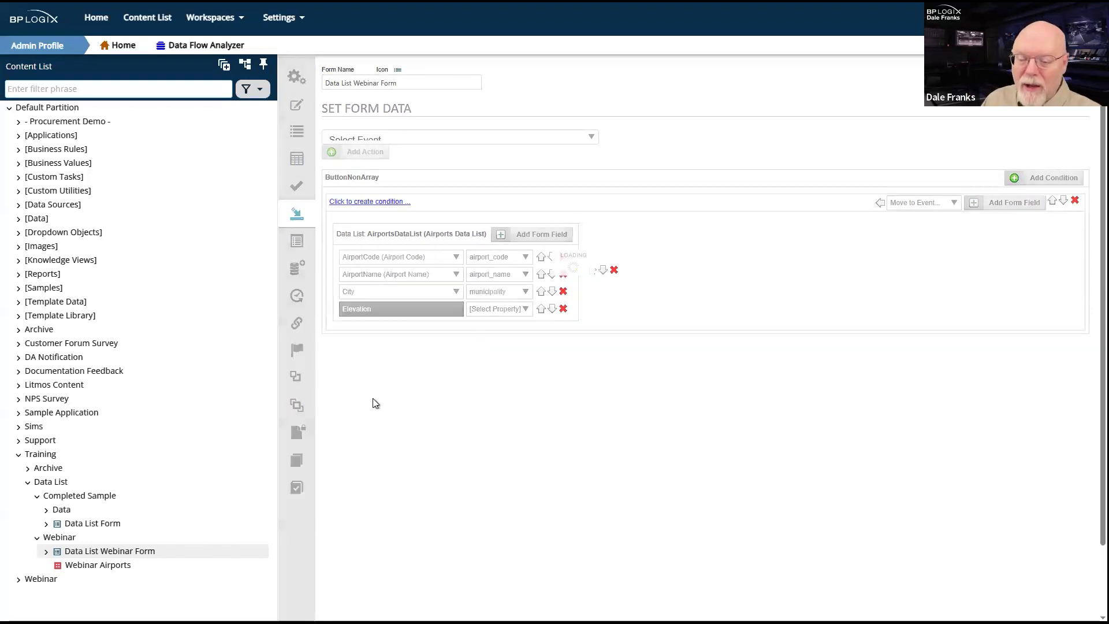
click(528, 314)
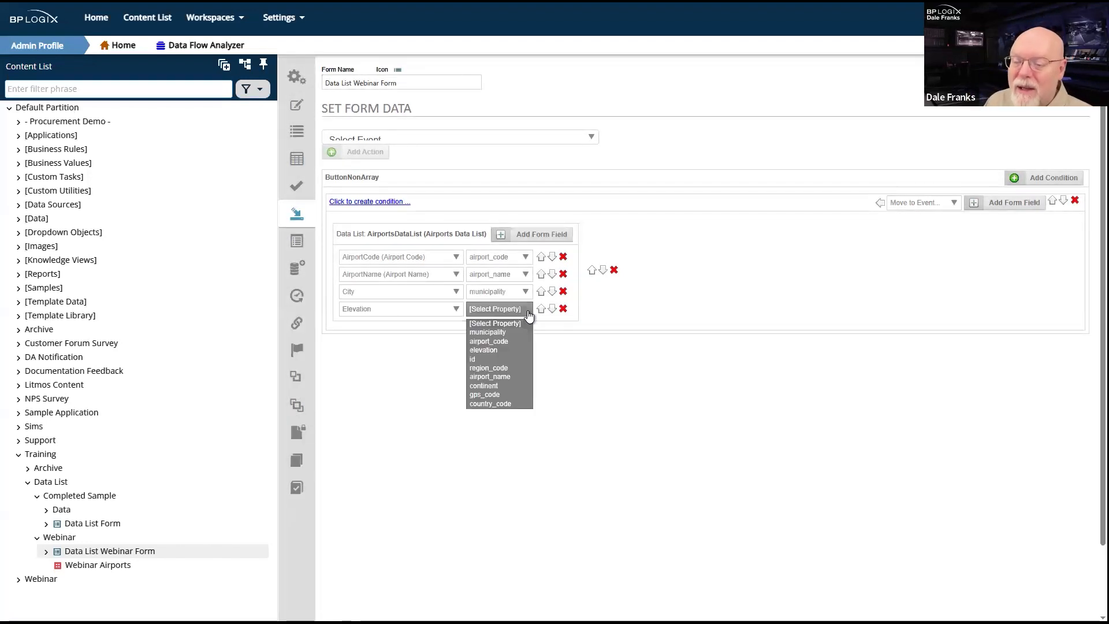
click(488, 350)
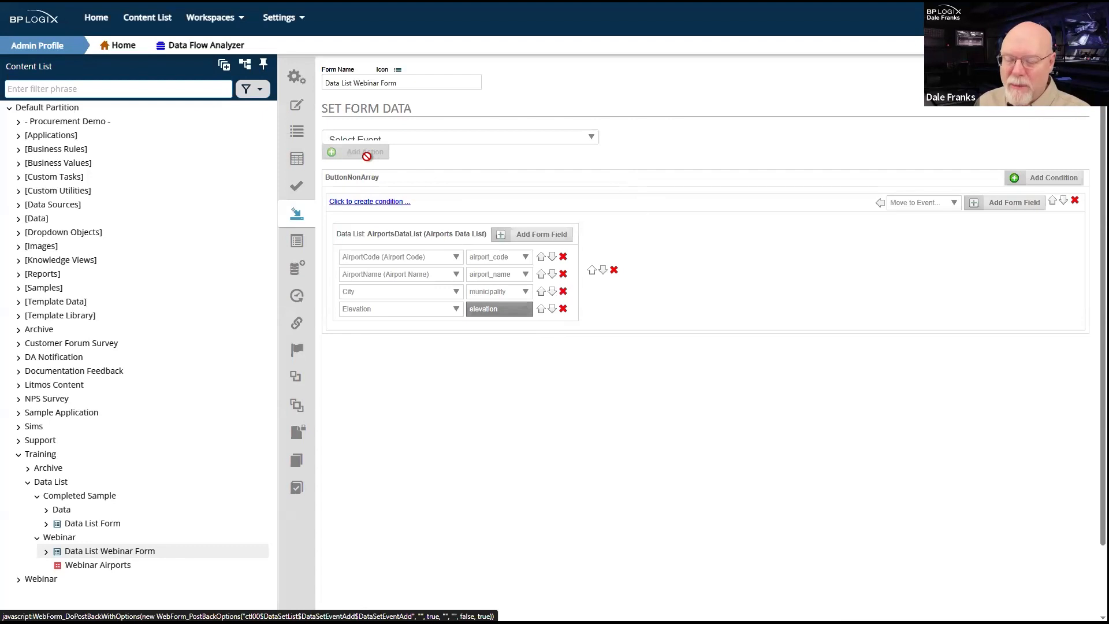
Add a Set Form Data action on the ButtonArray event that targets the APCode field.
click(547, 142)
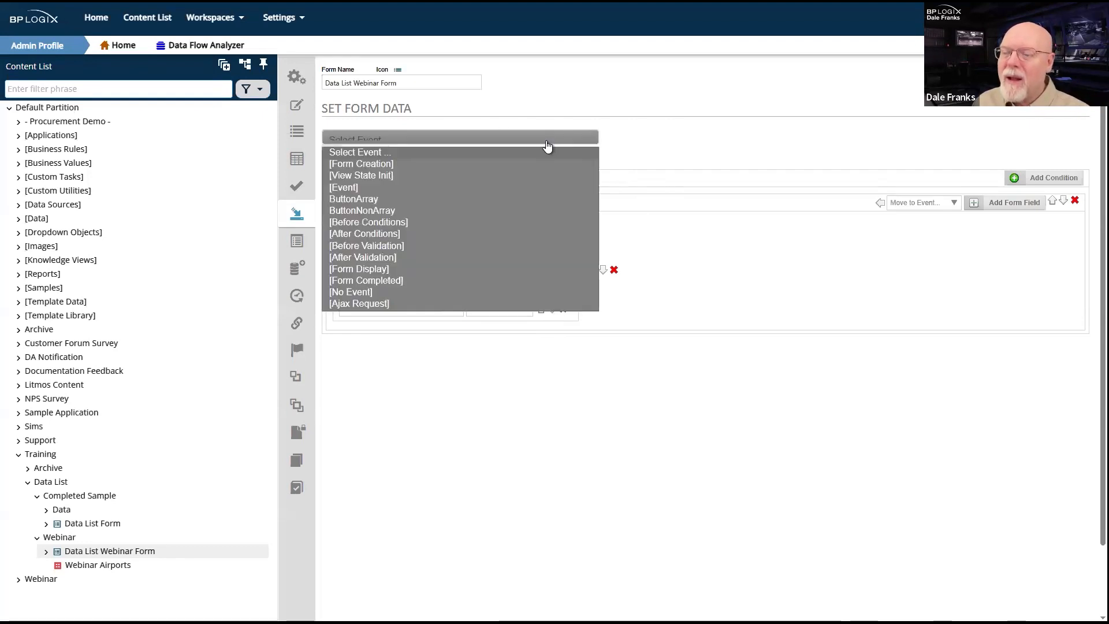
click(399, 208)
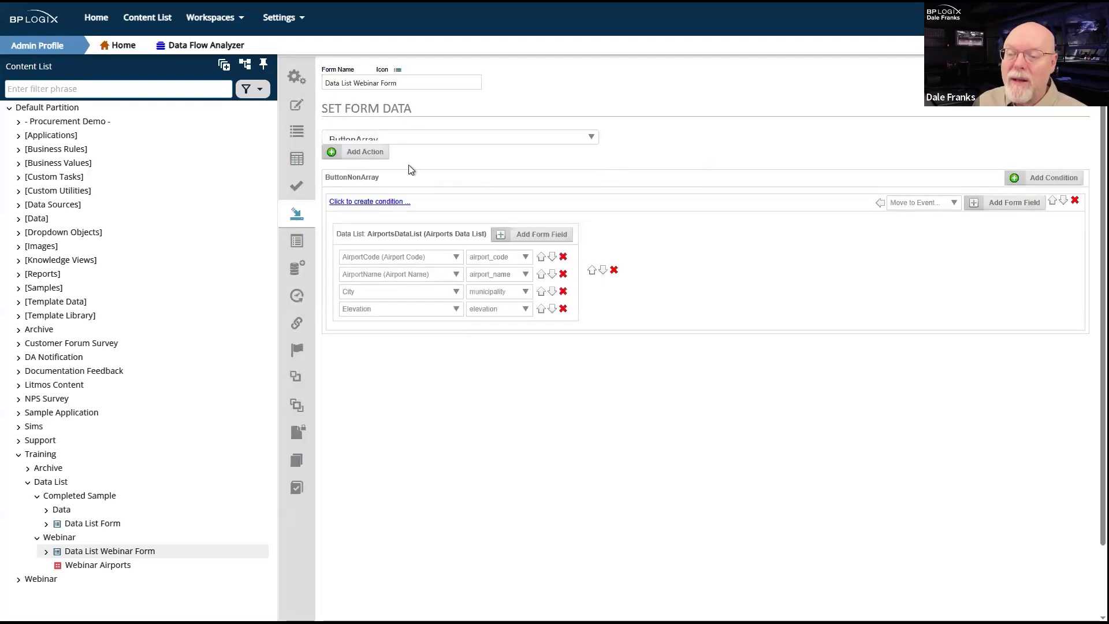
click(360, 155)
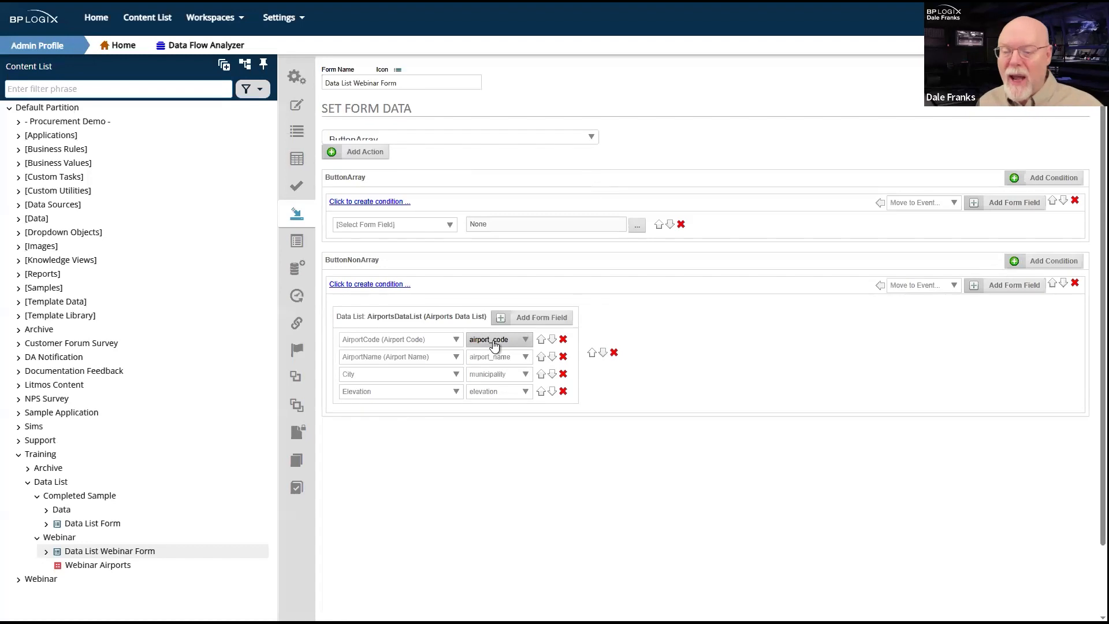
click(440, 225)
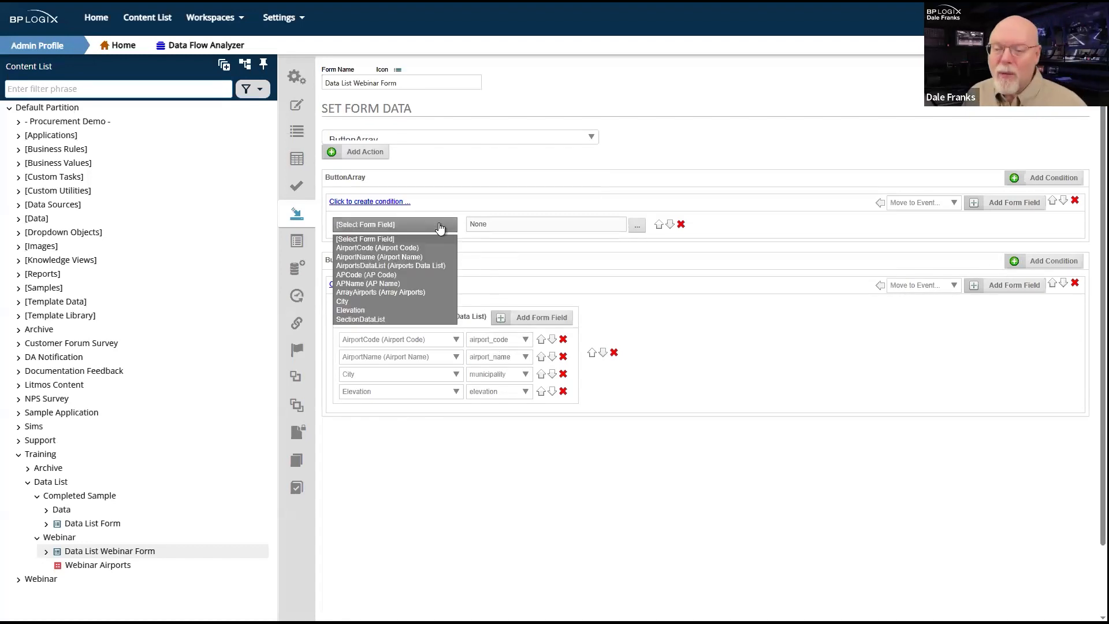
click(379, 275)
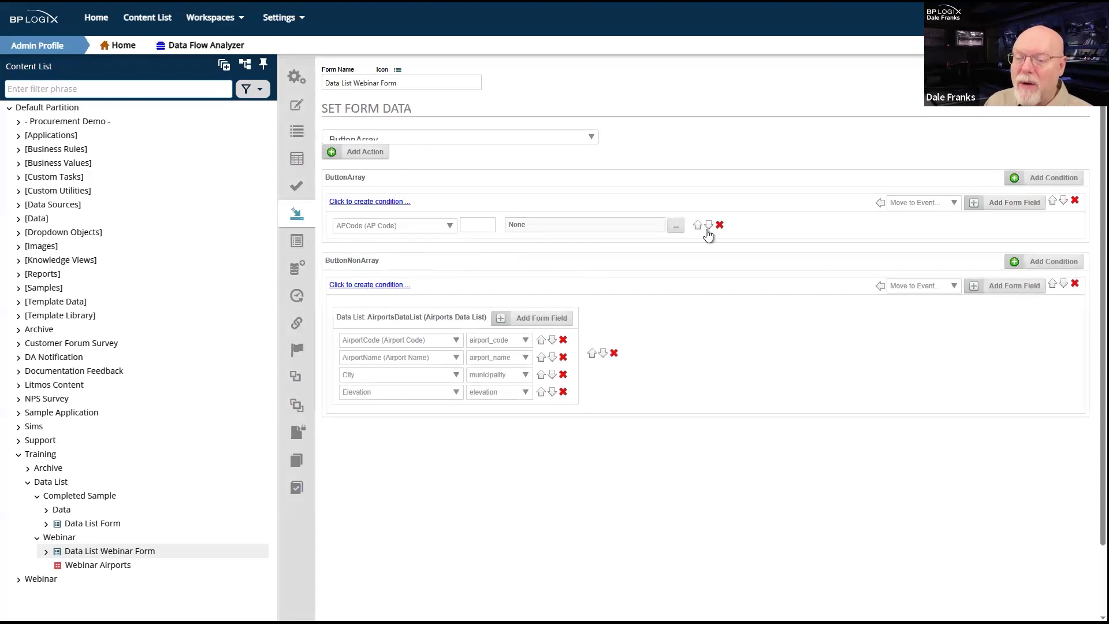
Set the APCode field's value to the AirportsDataList.airport_code form data list variable and save the form.
click(676, 225)
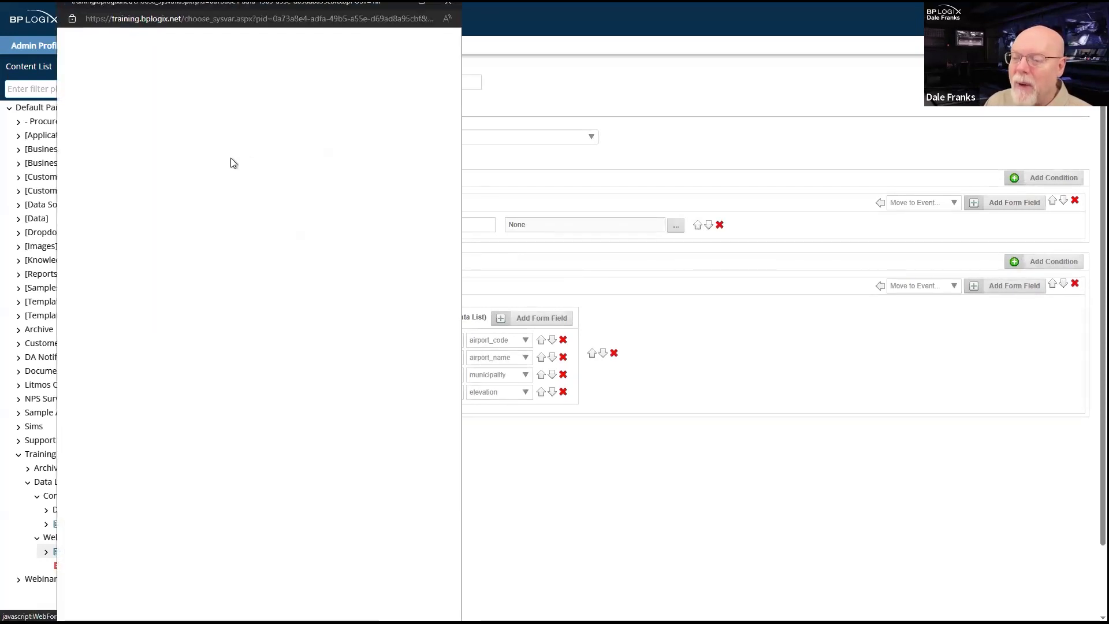
click(85, 66)
mouse_move(109, 95)
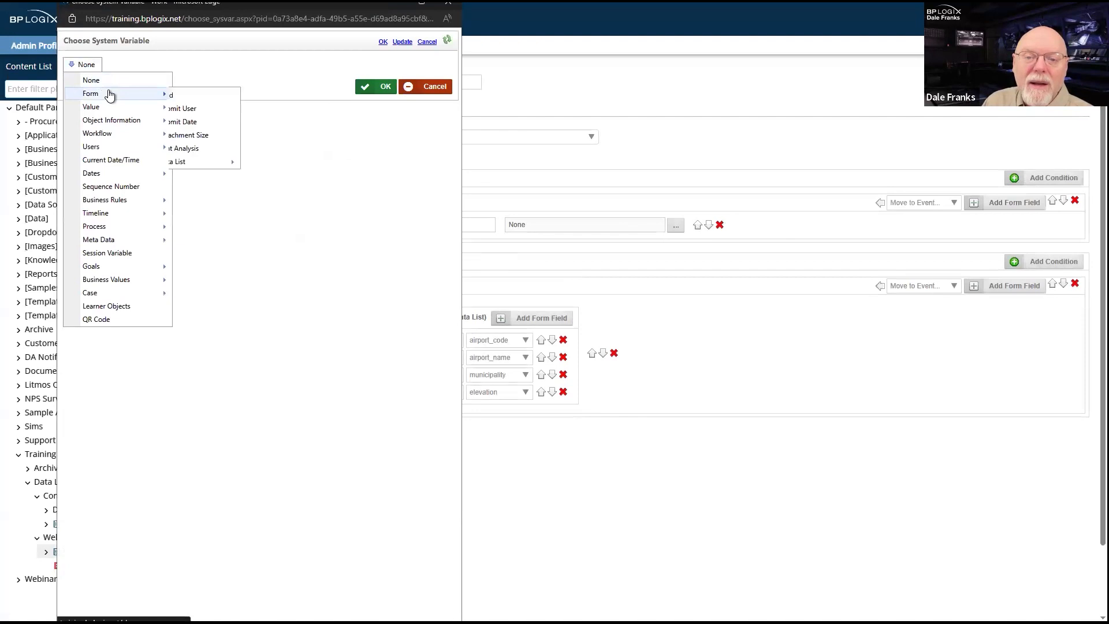
mouse_move(220, 163)
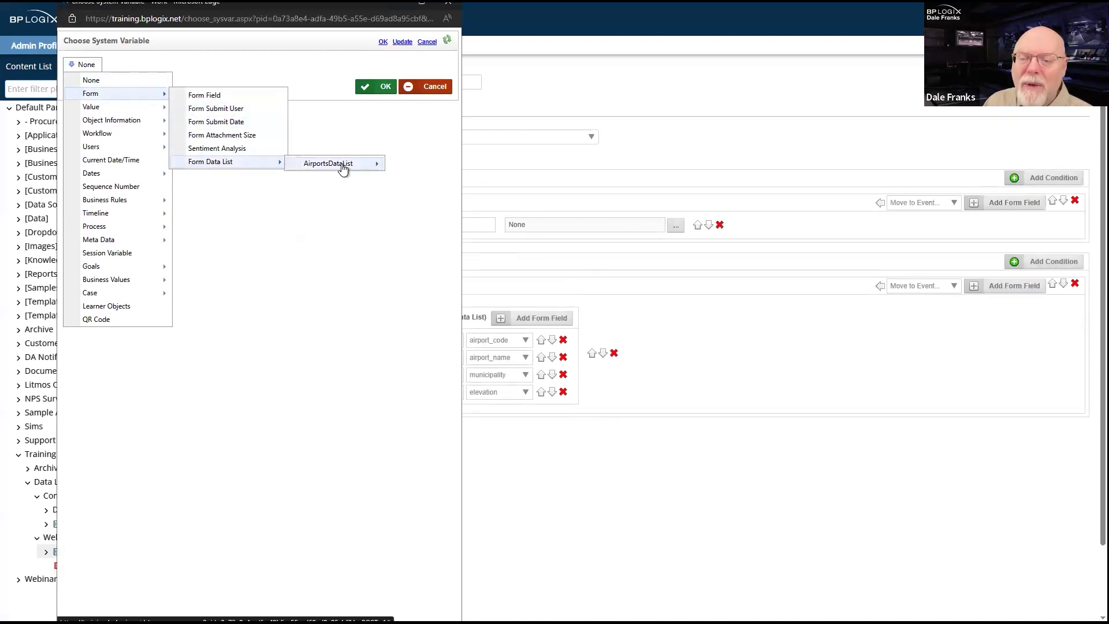
mouse_move(342, 165)
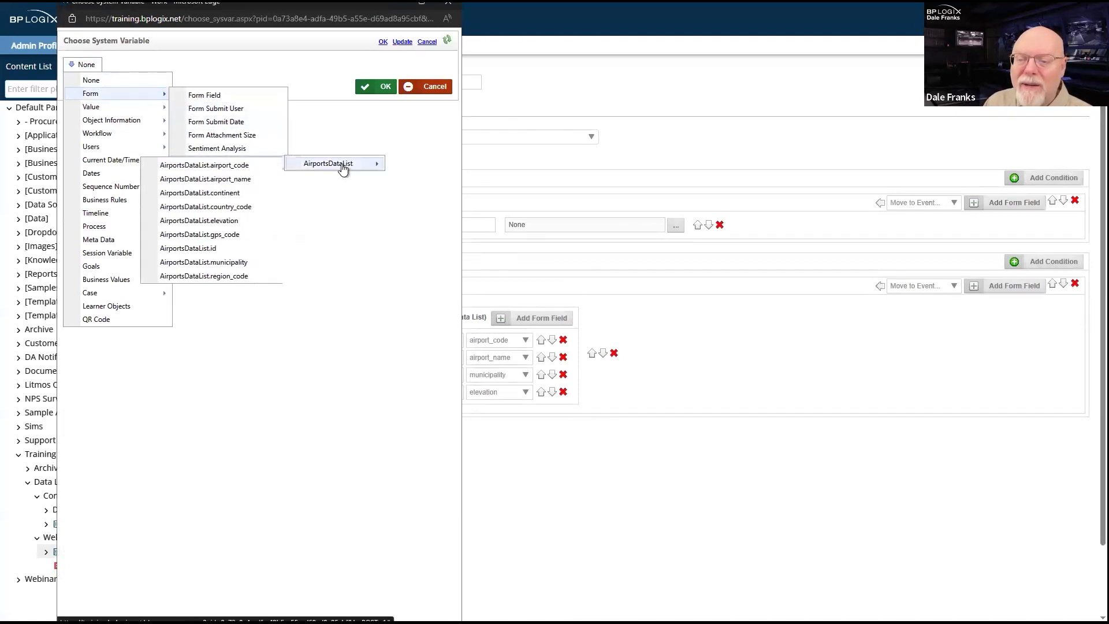
click(238, 166)
click(384, 97)
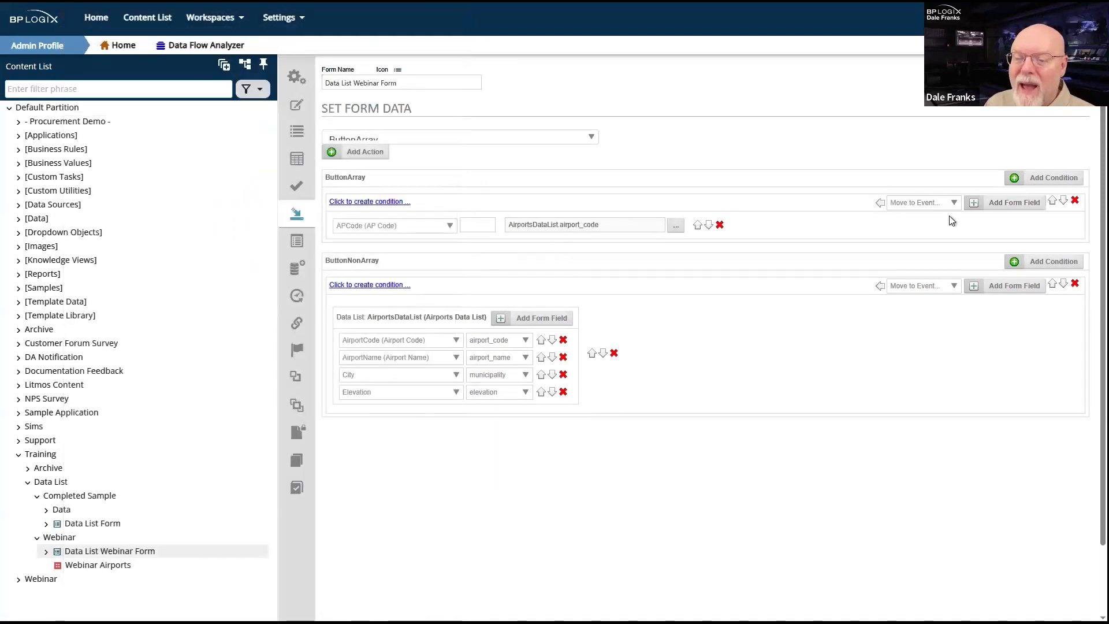
click(1062, 75)
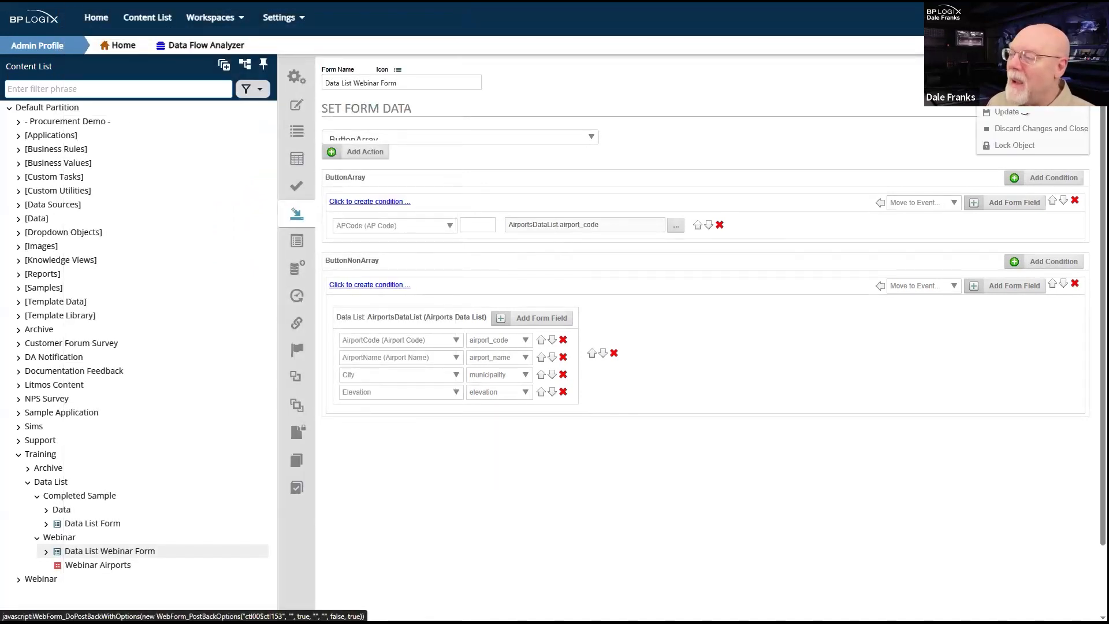
click(1007, 112)
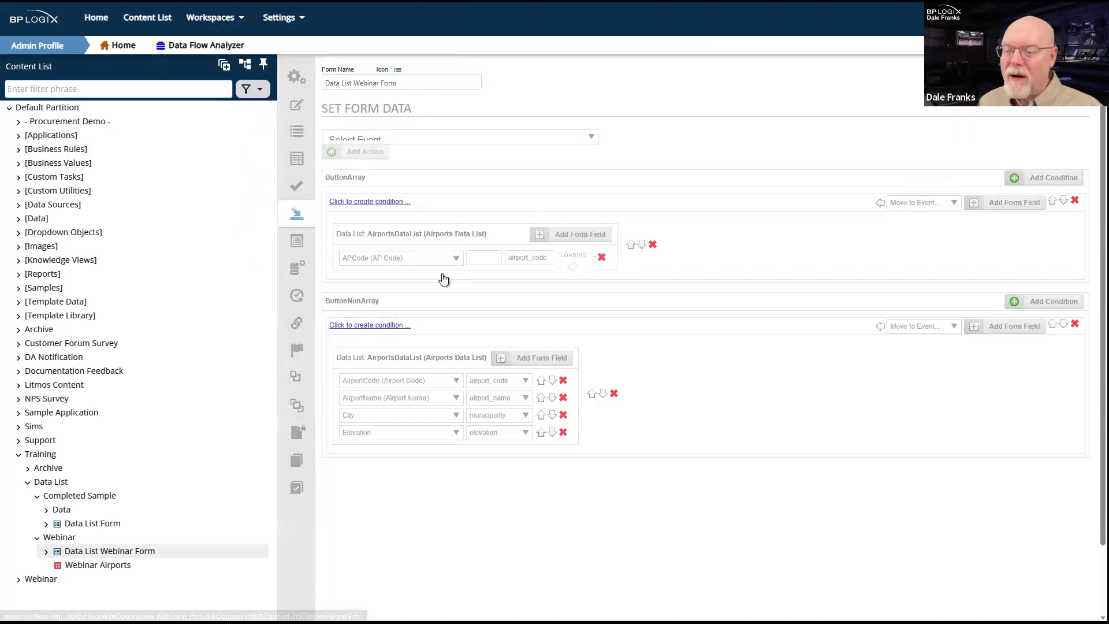
Map the APName field to airport_name in the ButtonArray data list mapping and save the form.
click(453, 275)
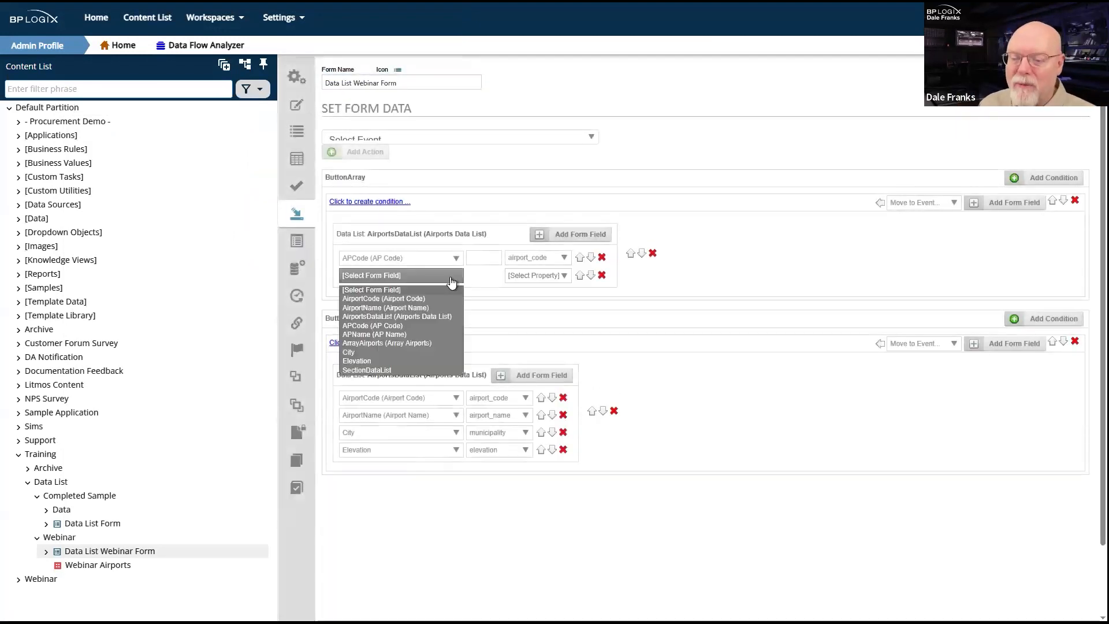
click(389, 334)
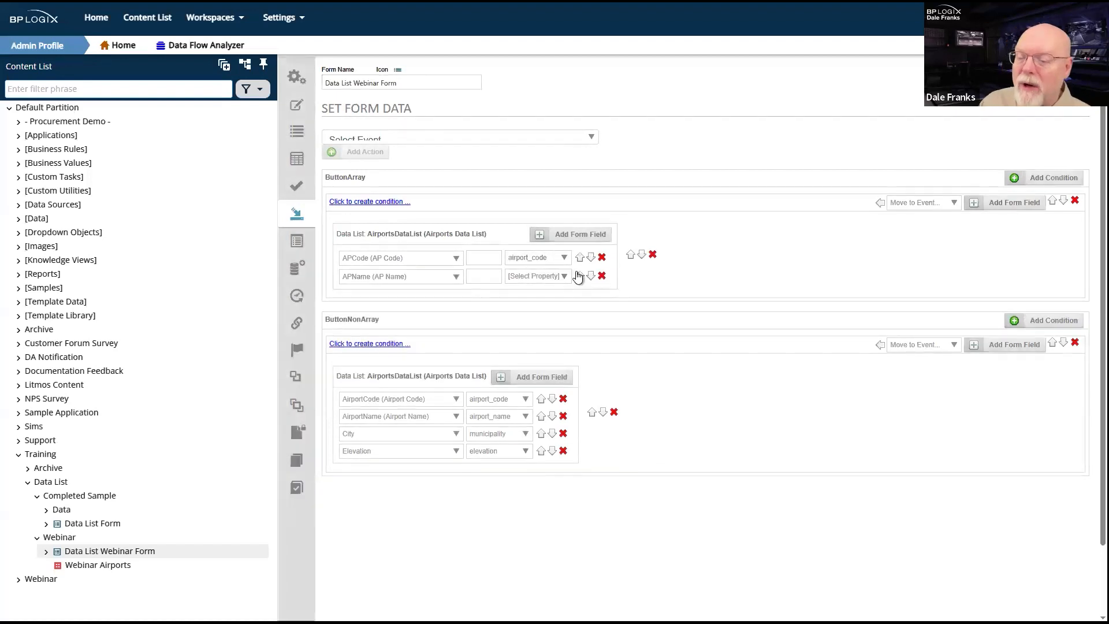
click(563, 276)
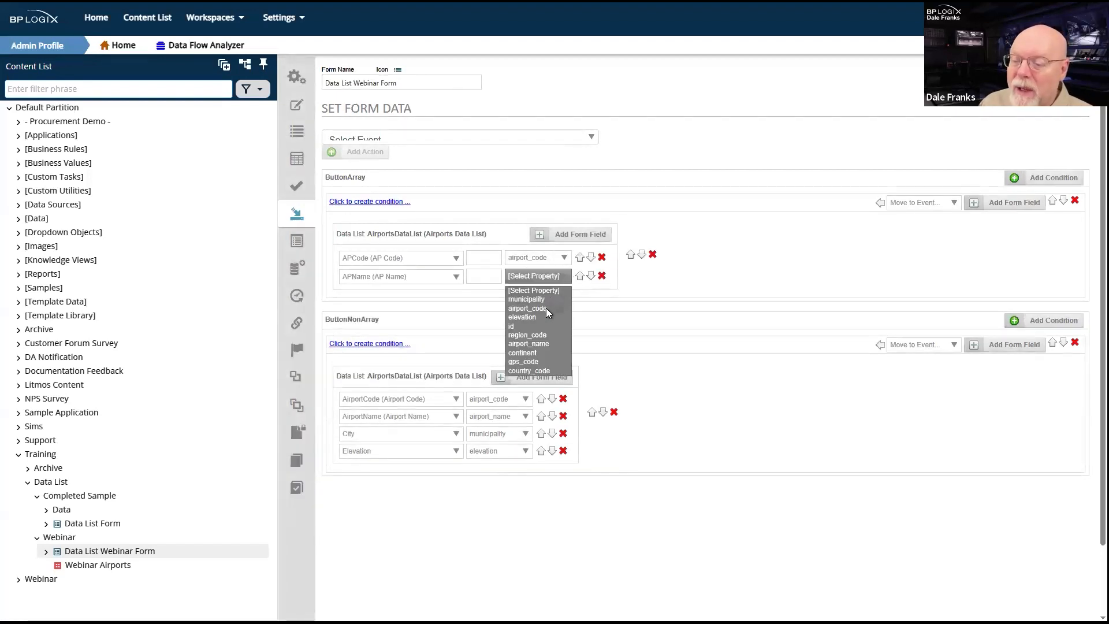
click(538, 344)
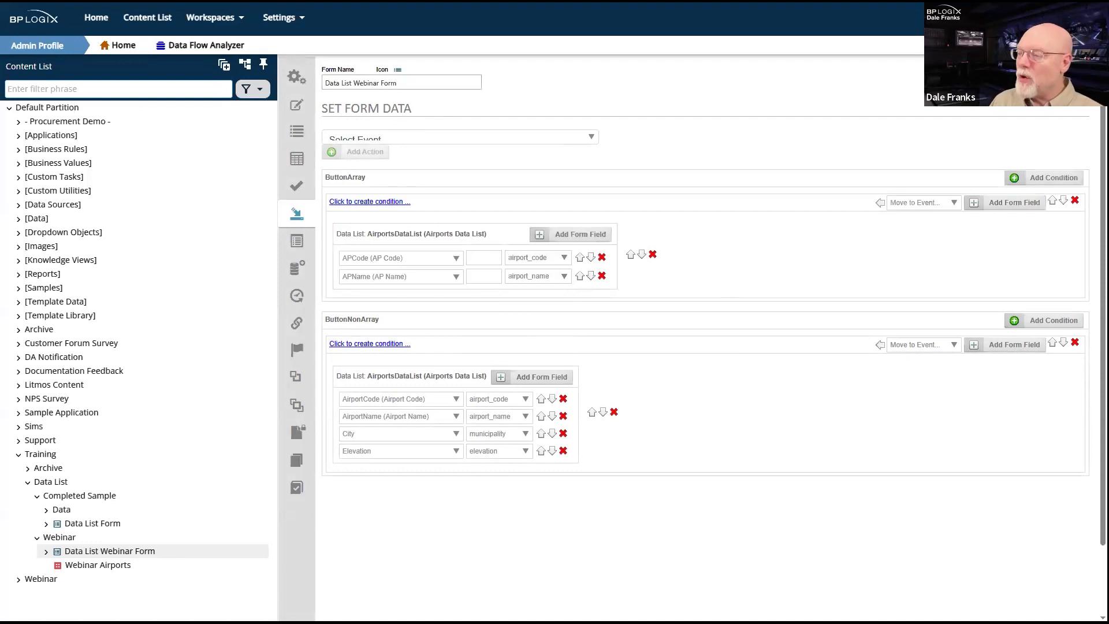
mouse_move(1039, 72)
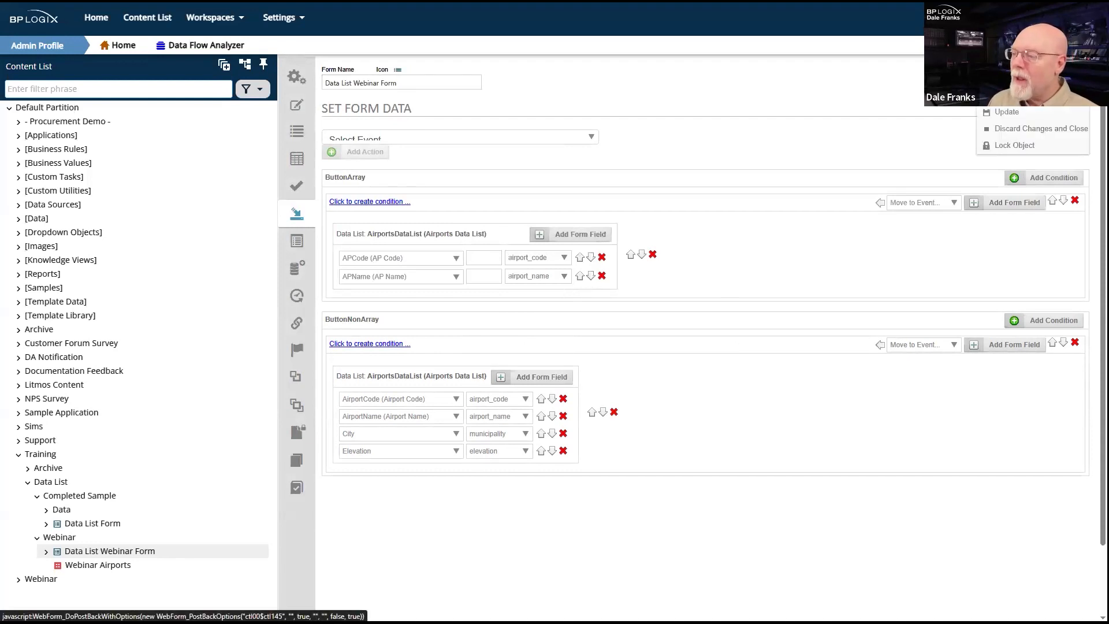
click(1016, 95)
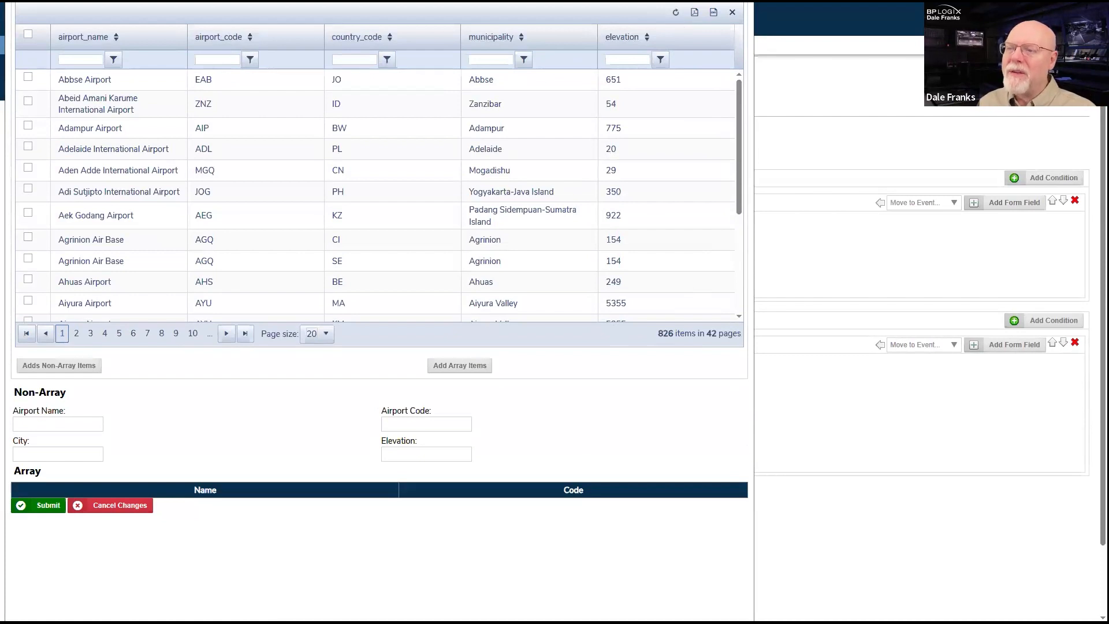
Reposition and enlarge the running form's window so the Non-Array and Array sections fit on screen.
drag(661, 1, 662, 12)
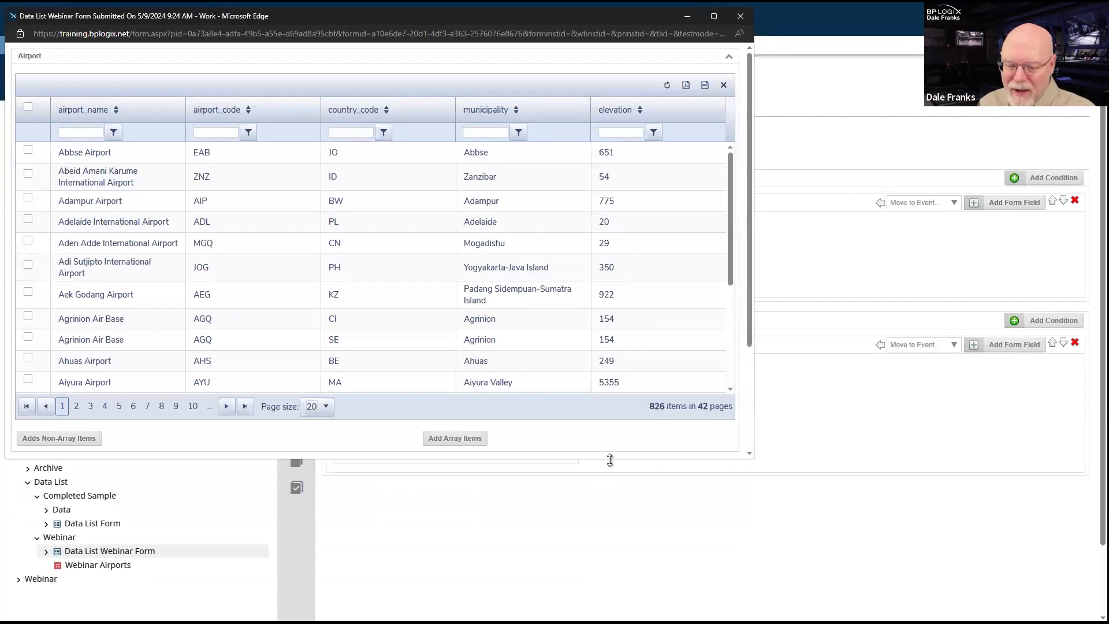
drag(610, 460, 610, 618)
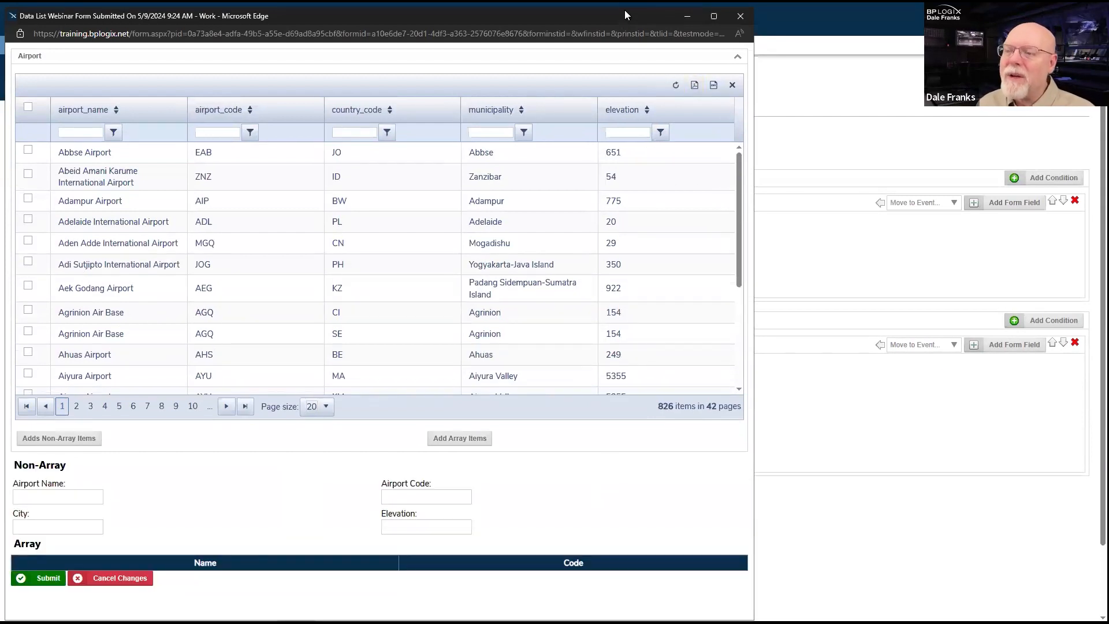
drag(625, 10, 643, 0)
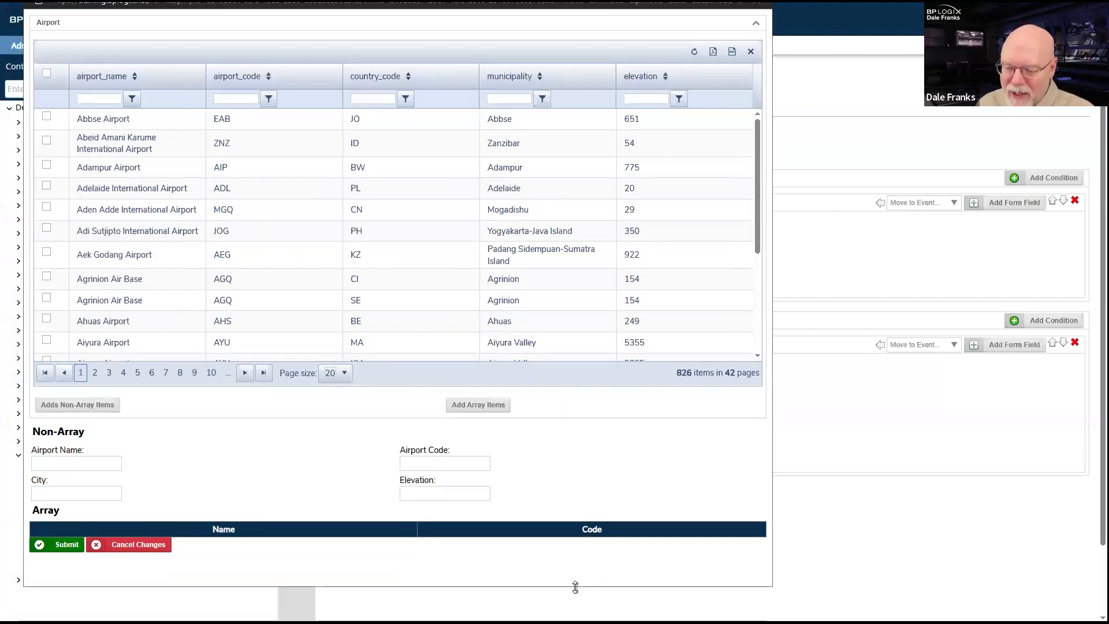
drag(574, 586, 574, 617)
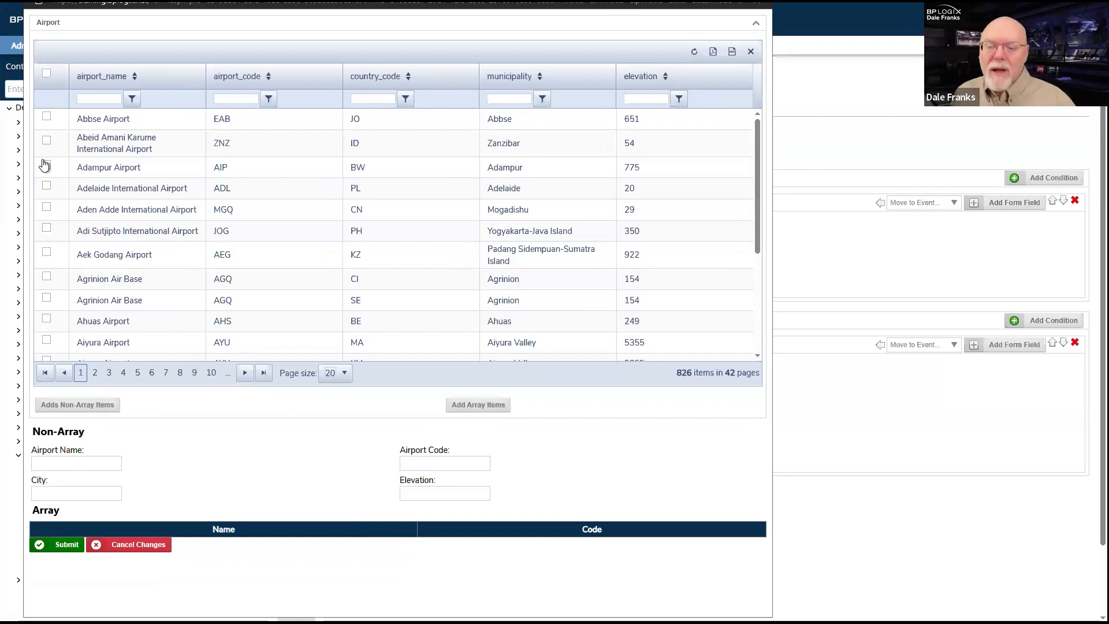
Select the Abeid Amani Karume, Adi Sutjipto and SE Agrinion Air Base airports and copy them into the Non-Array fields.
click(47, 141)
click(47, 226)
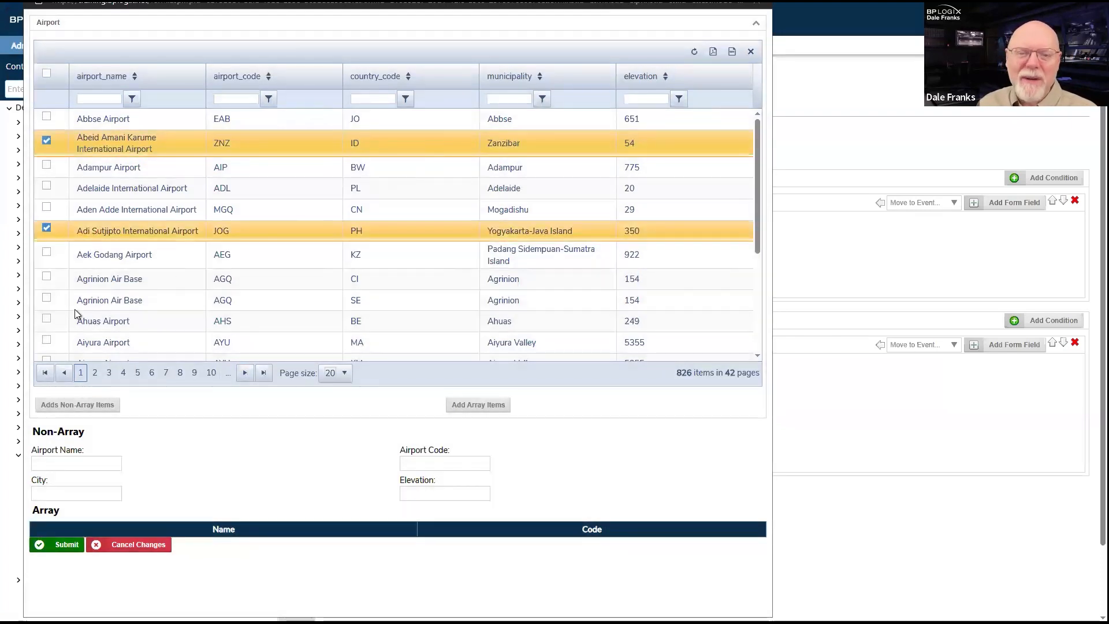
click(46, 297)
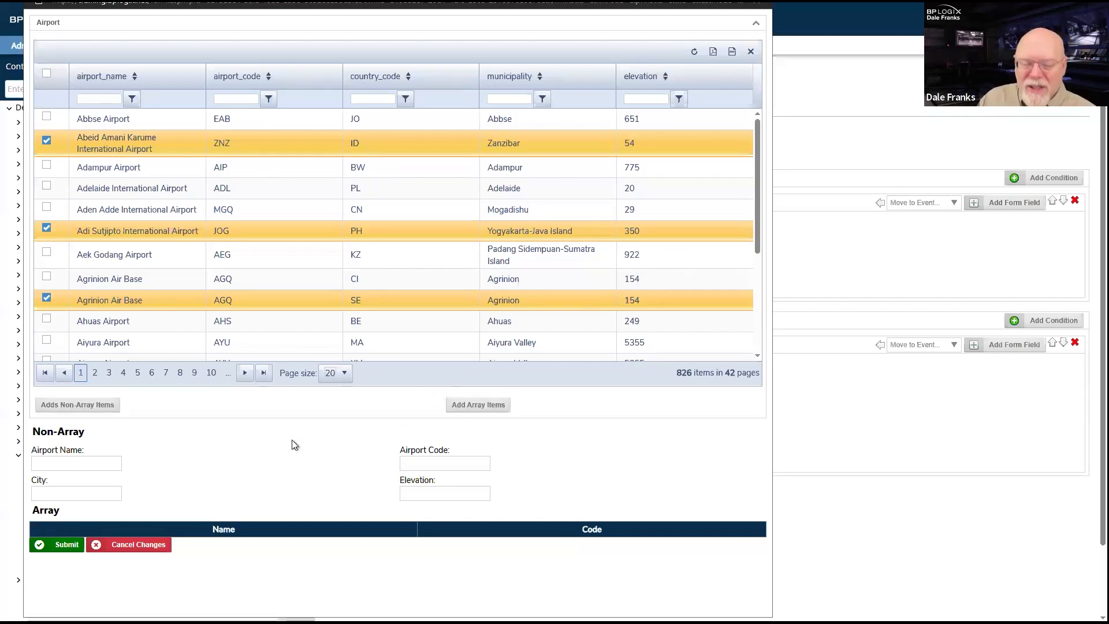
click(104, 411)
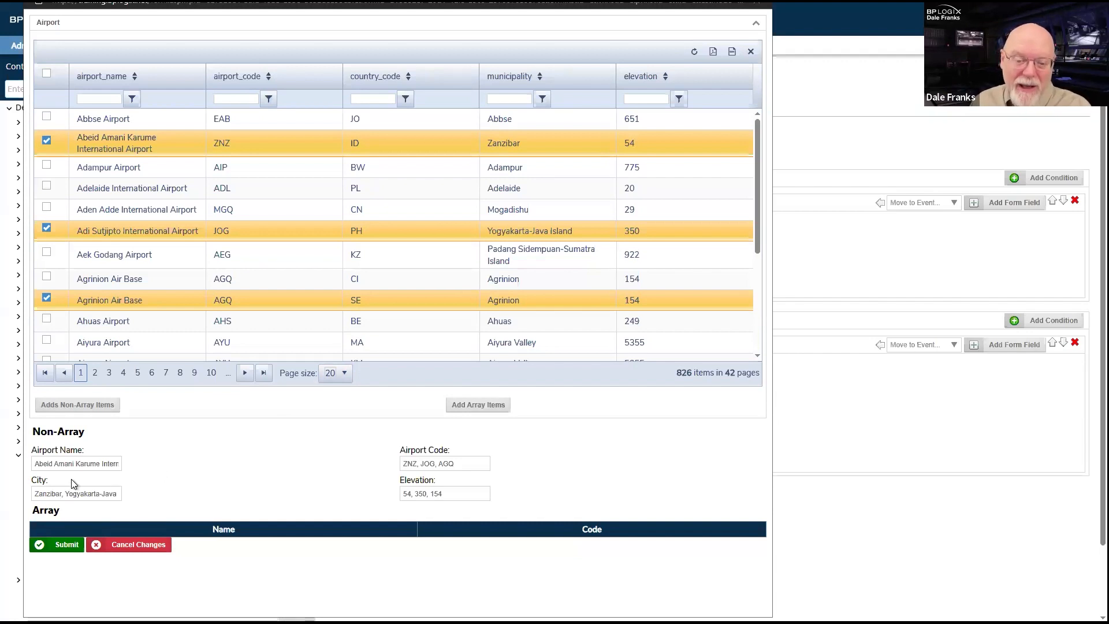
Examine the full contents of the Airport Name and Airport Code fields in the Non-Array section.
drag(76, 464, 147, 473)
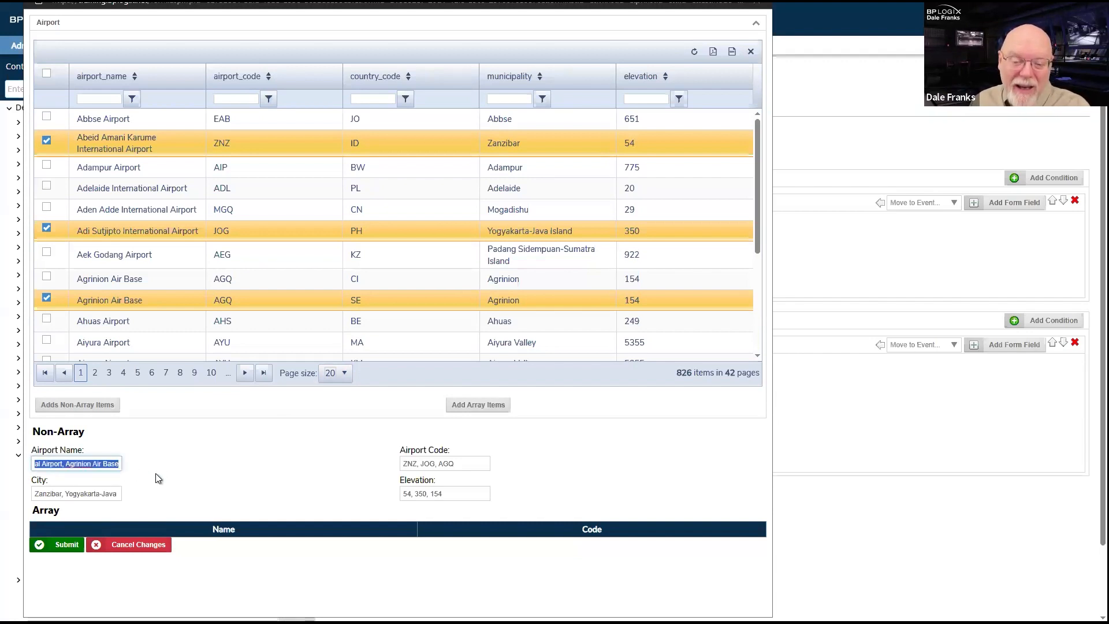
drag(473, 463, 391, 465)
click(617, 485)
click(477, 463)
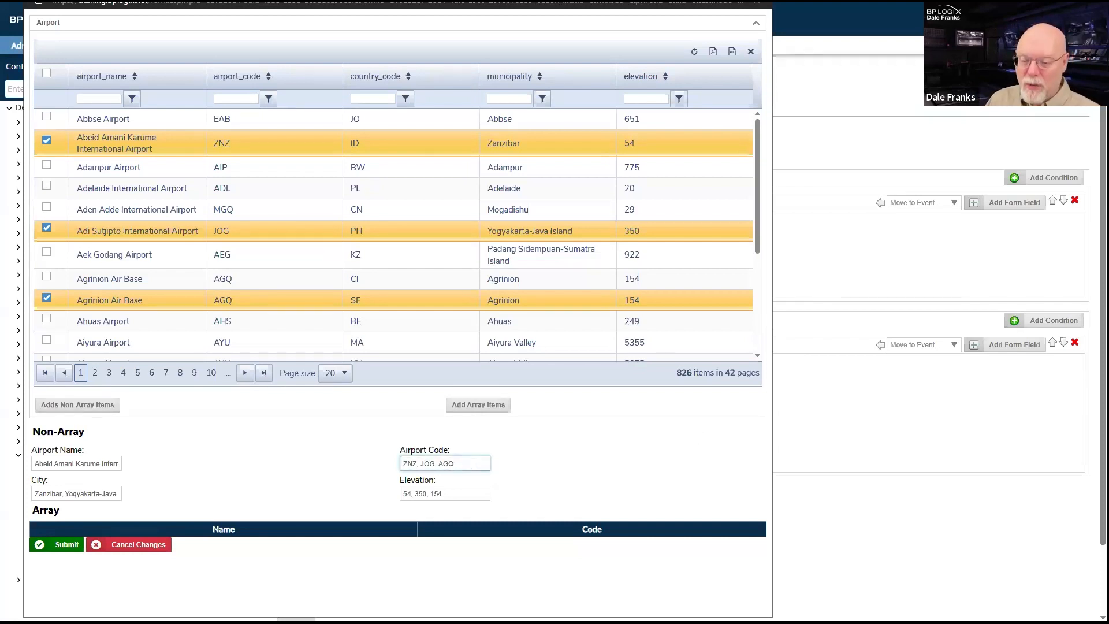
drag(464, 462, 395, 467)
click(660, 456)
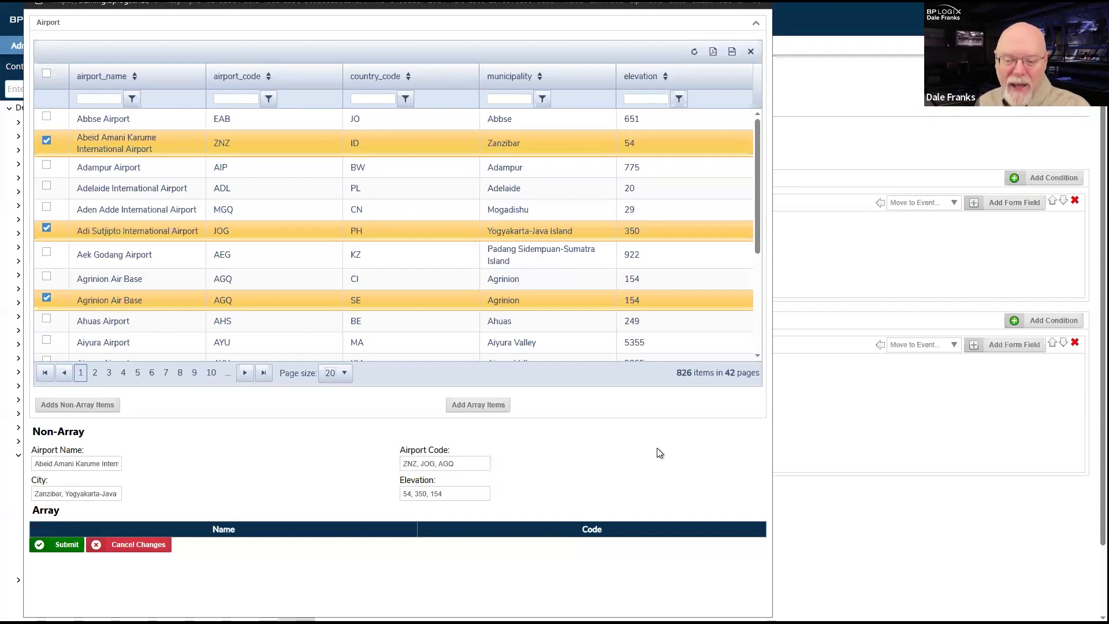
drag(452, 469, 401, 466)
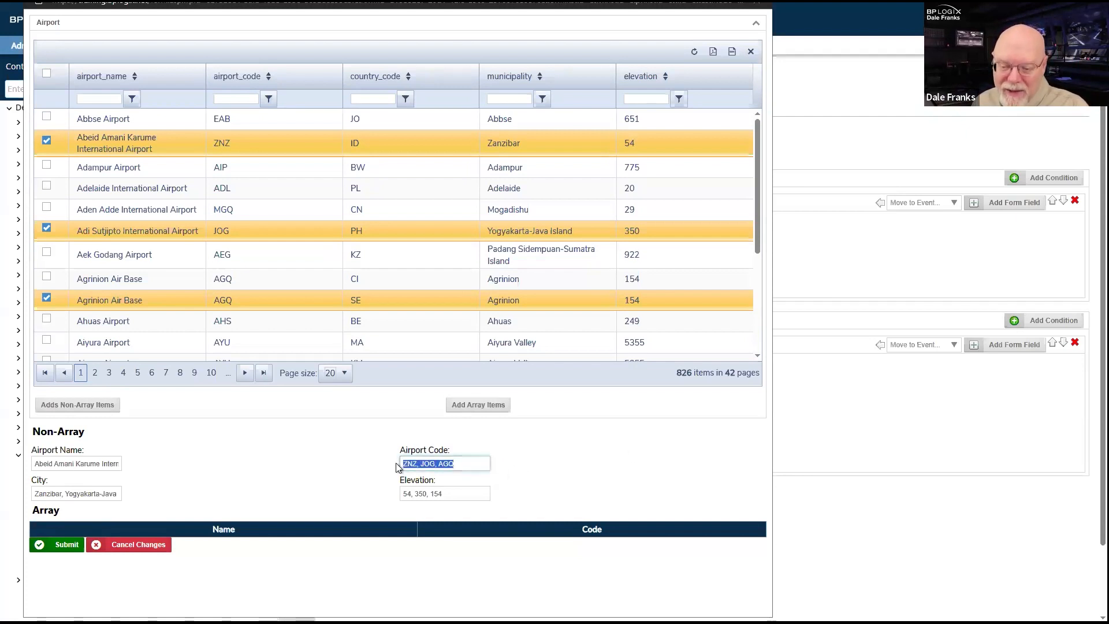
click(530, 475)
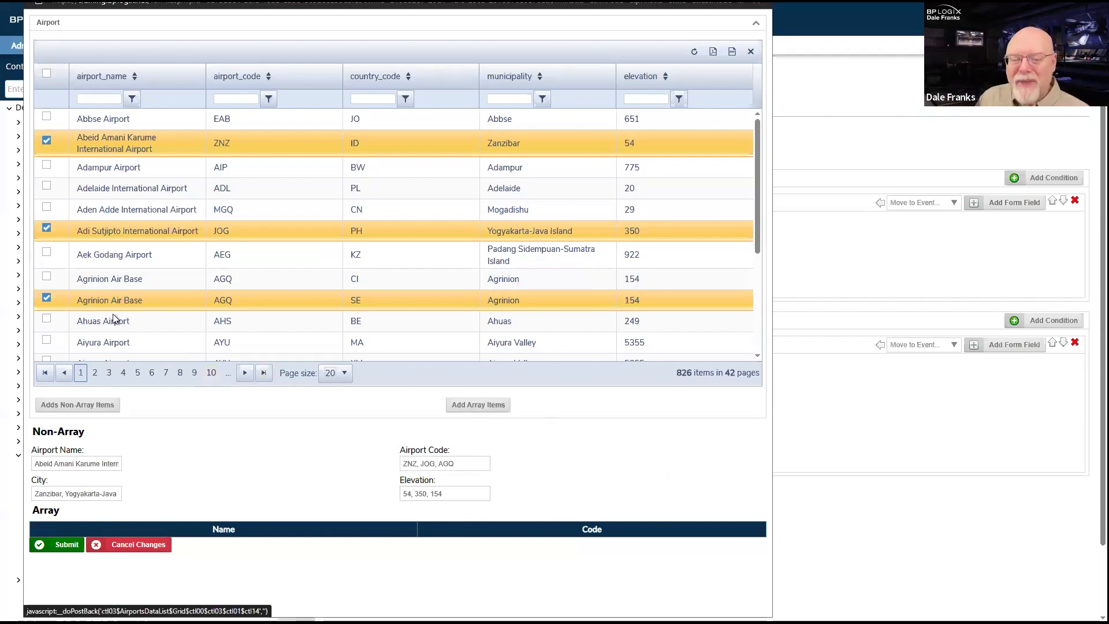
Deselect the SE Agrinion Air Base and Adi Sutjipto airports and refill the Non-Array fields from the remaining selection.
click(46, 299)
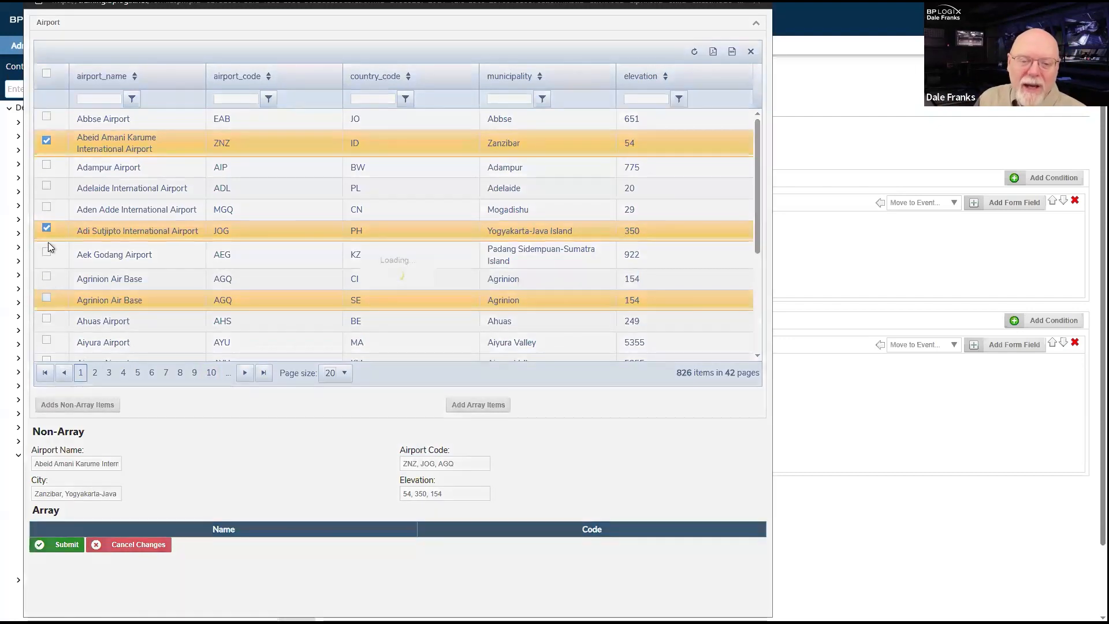
click(47, 227)
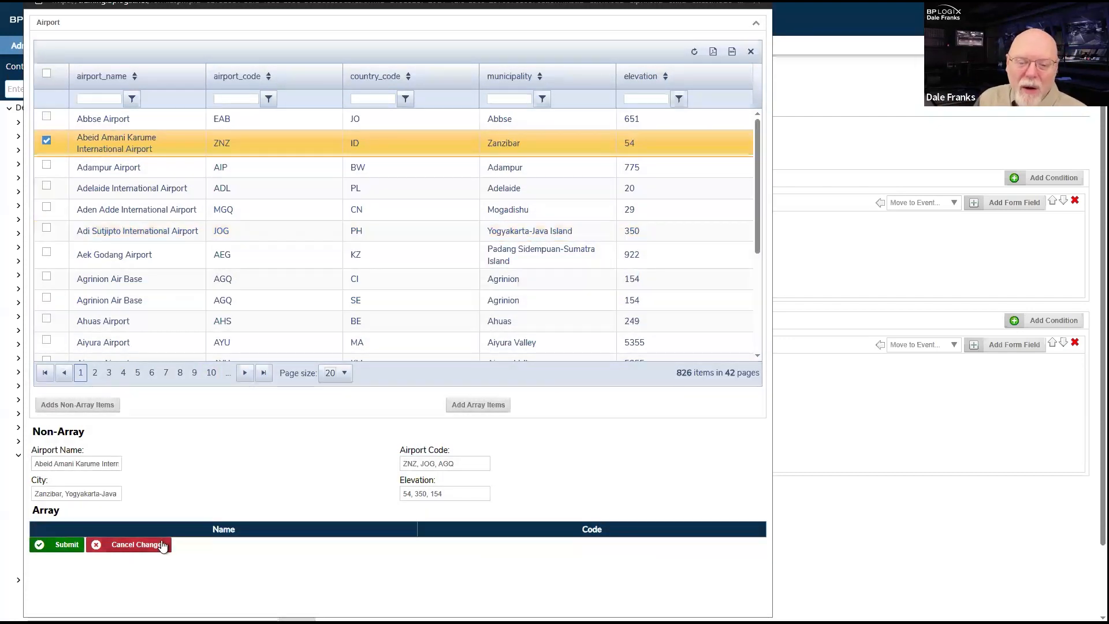
click(99, 406)
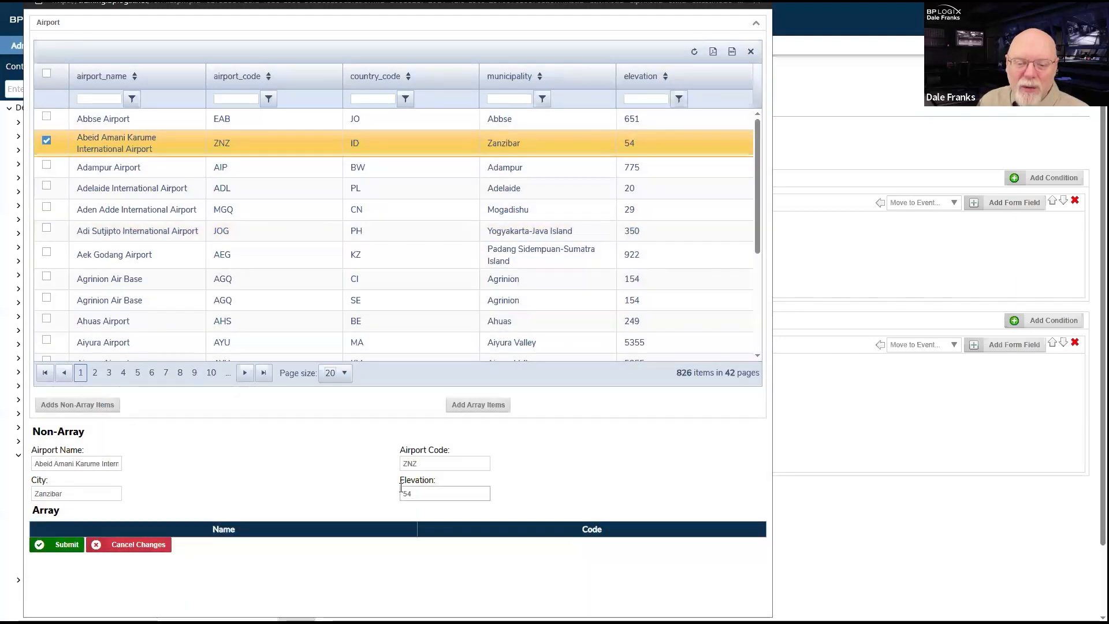
Refill the Non-Array fields after adding the CI Agrinion Air Base row, and again after deselecting Abeid Amani Karume International Airport.
click(46, 276)
click(107, 405)
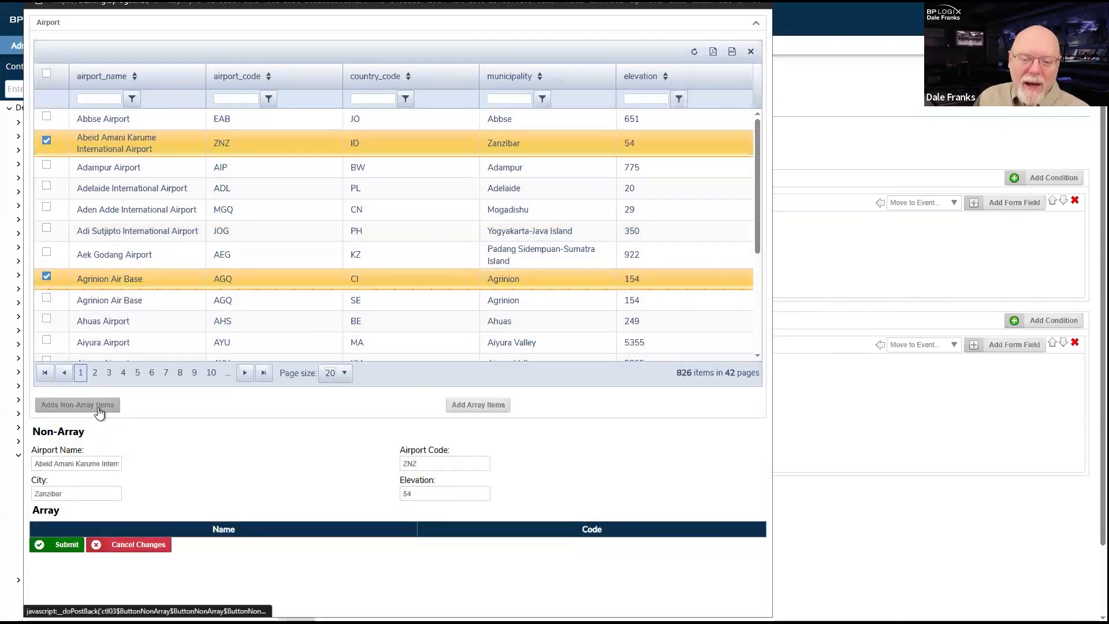
click(46, 140)
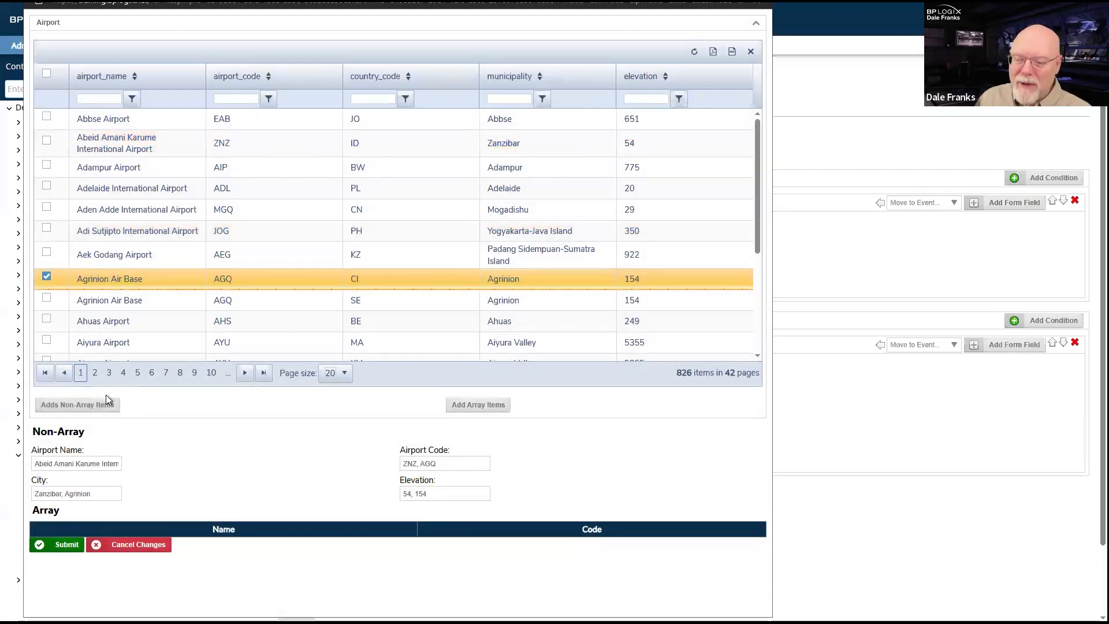
click(77, 405)
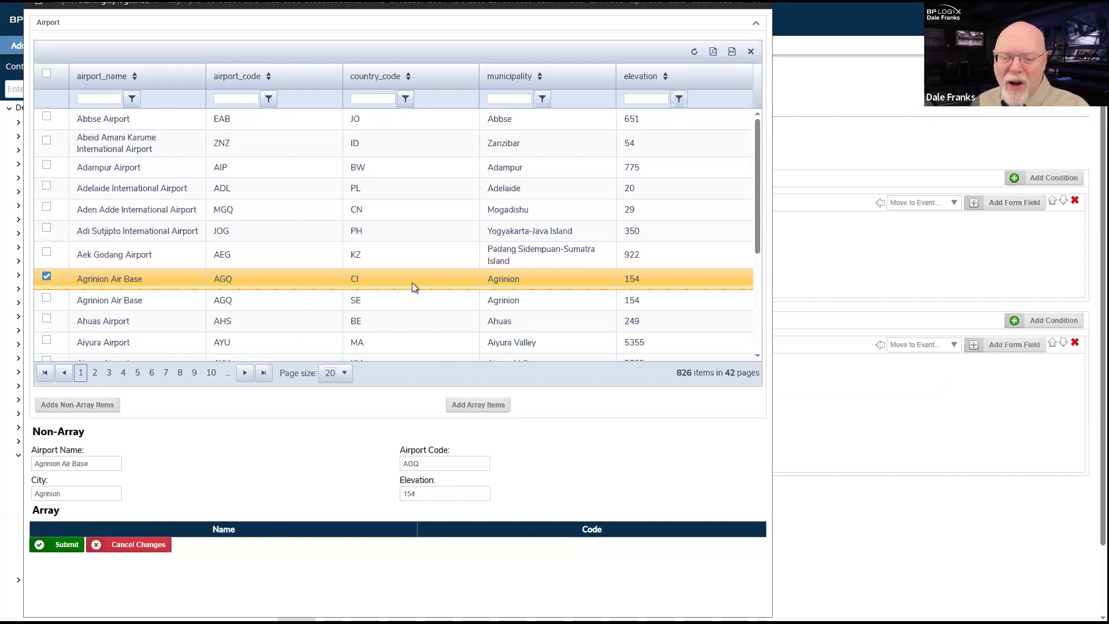
Add Ahuas Airport to the selection and copy the selected airports into both the Non-Array fields and the Array table.
double_click(93, 465)
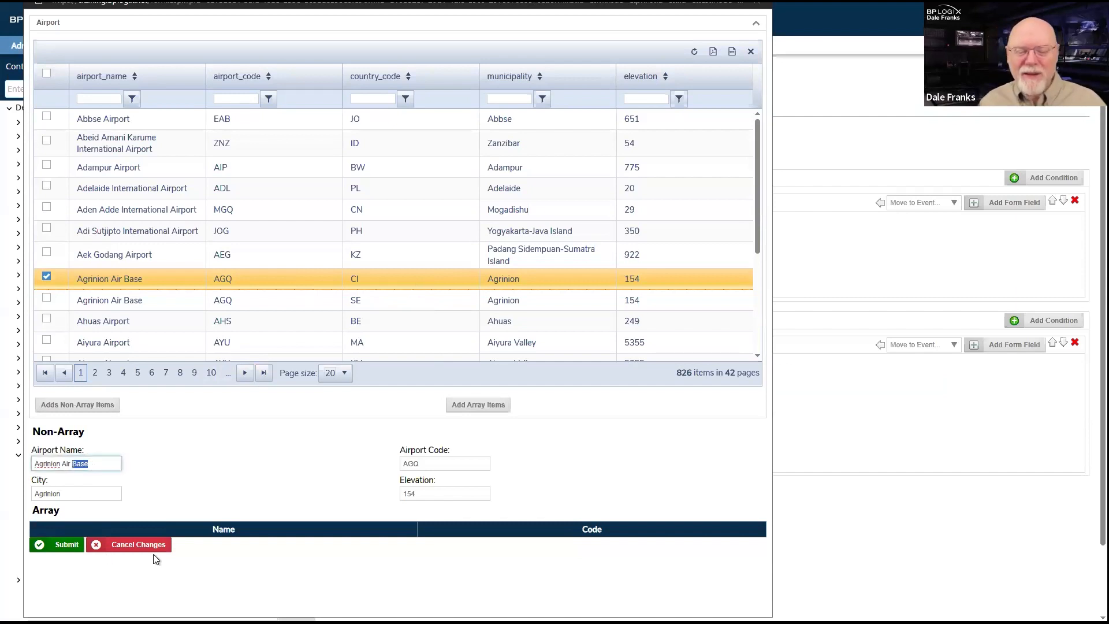
click(213, 493)
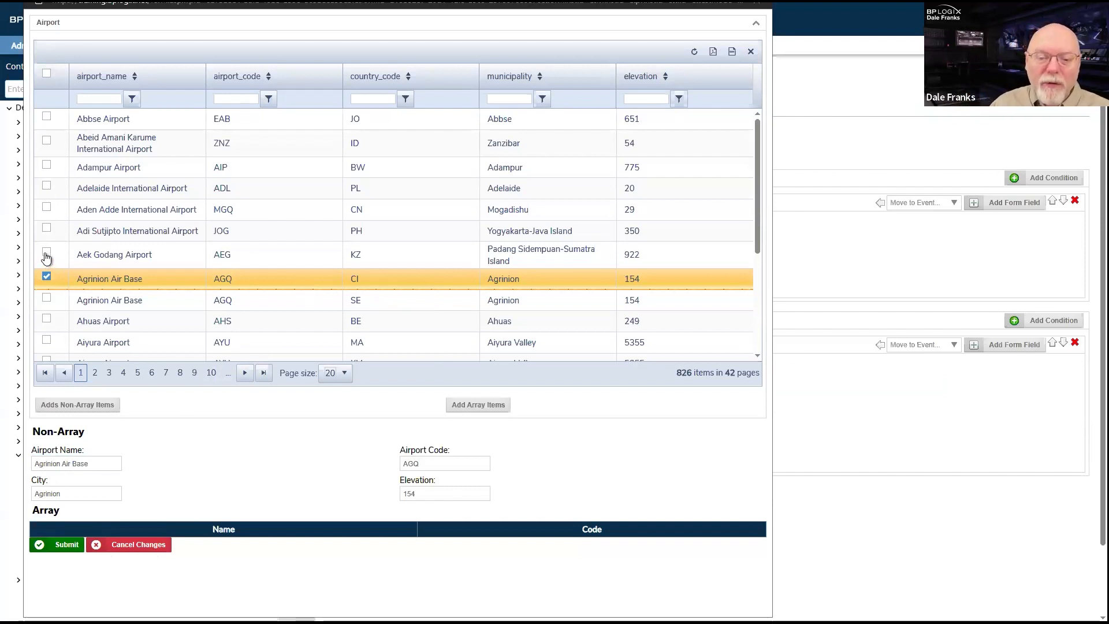
click(46, 318)
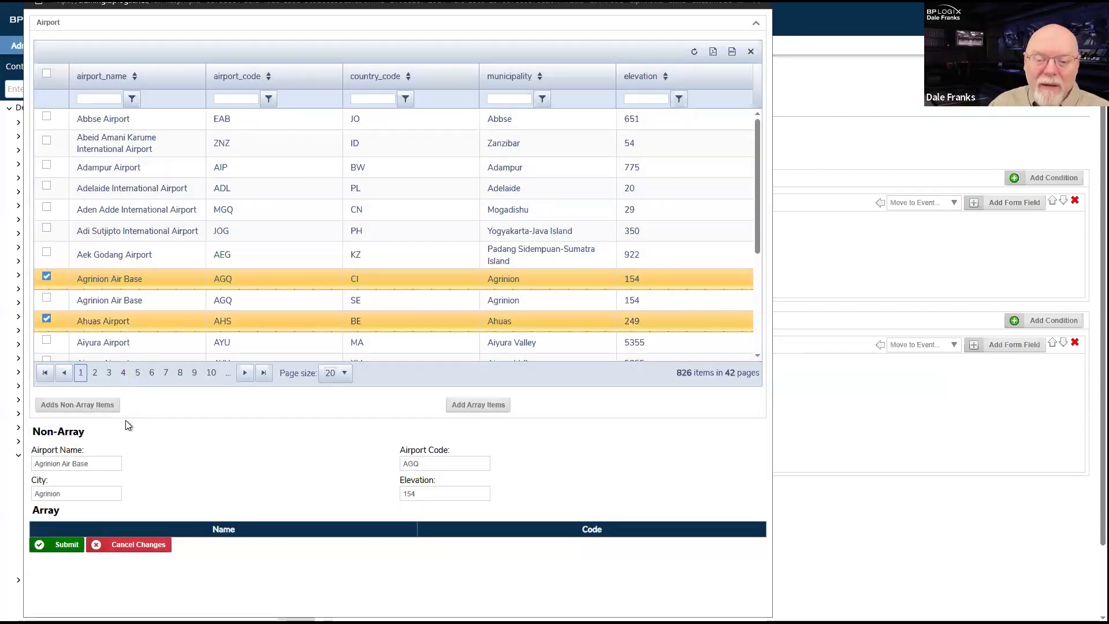
click(96, 412)
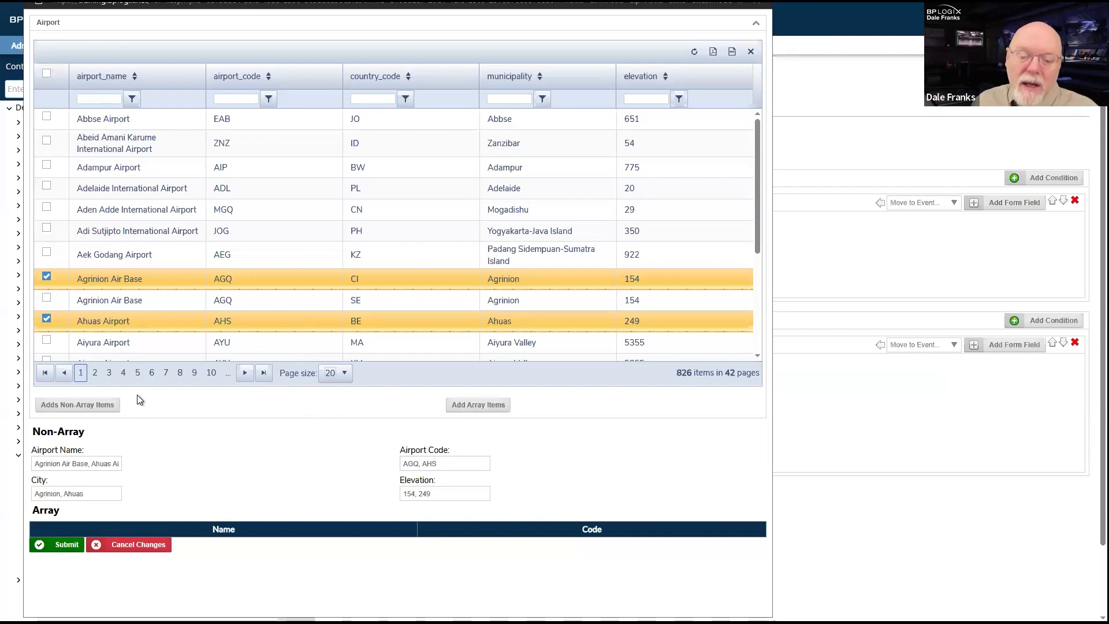
click(485, 405)
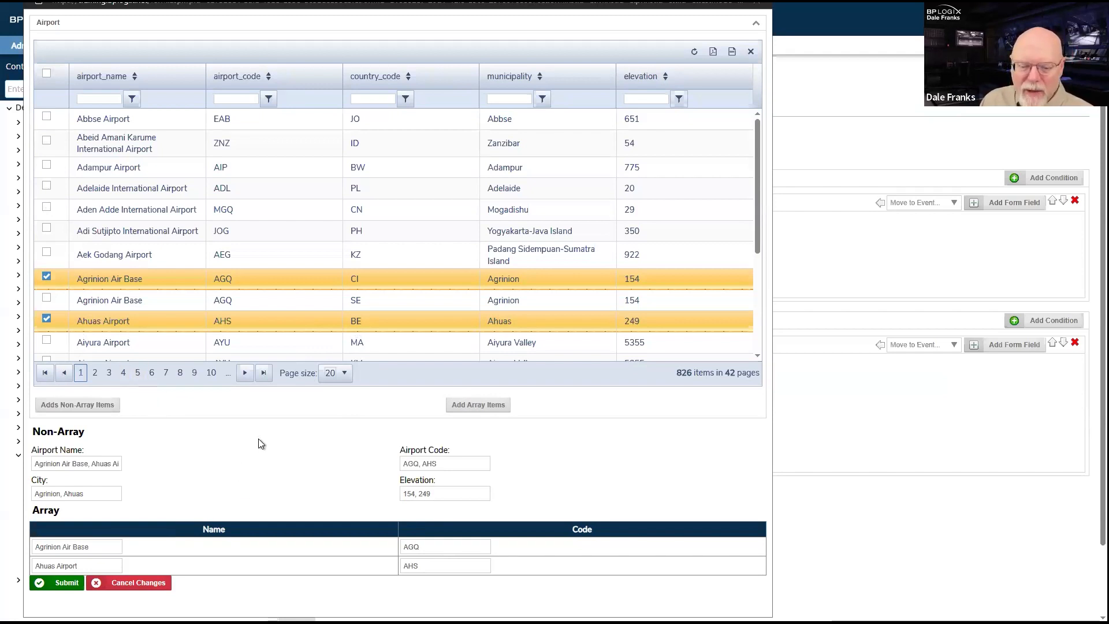
Replace the Agrinion Air Base and Ahuas Airport selection with Abbse Airport and add it to the Array table.
click(46, 275)
click(46, 318)
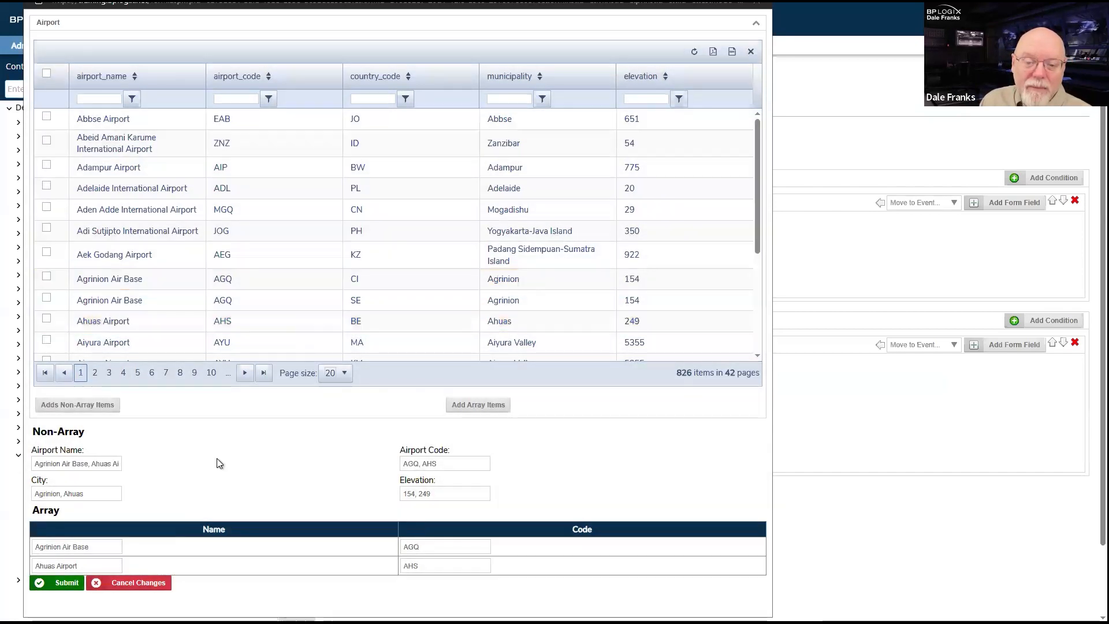
click(46, 116)
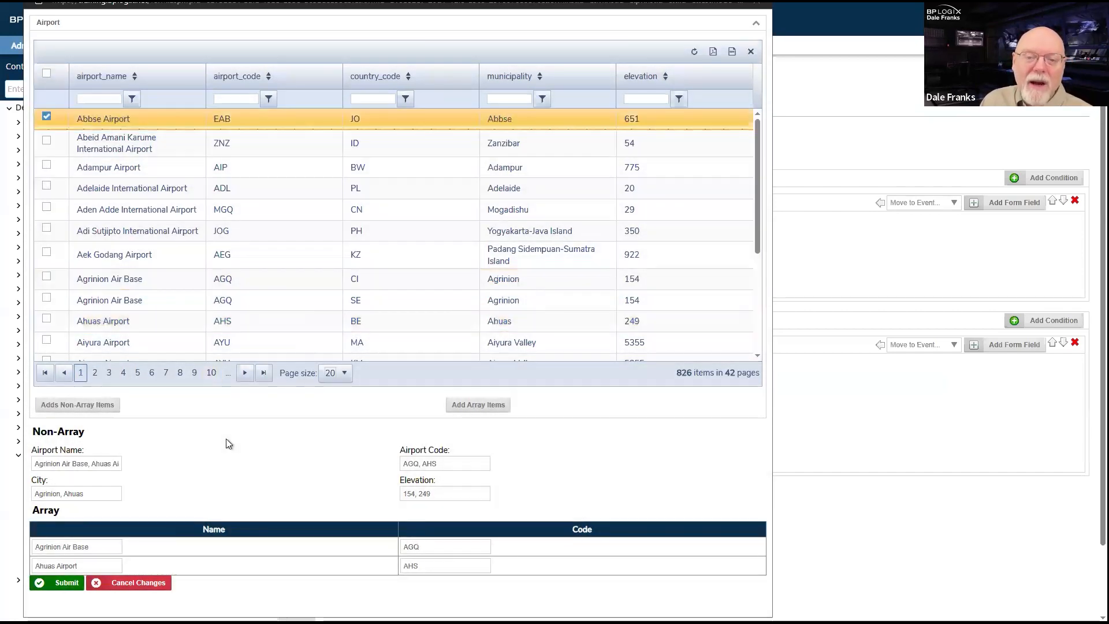
click(487, 406)
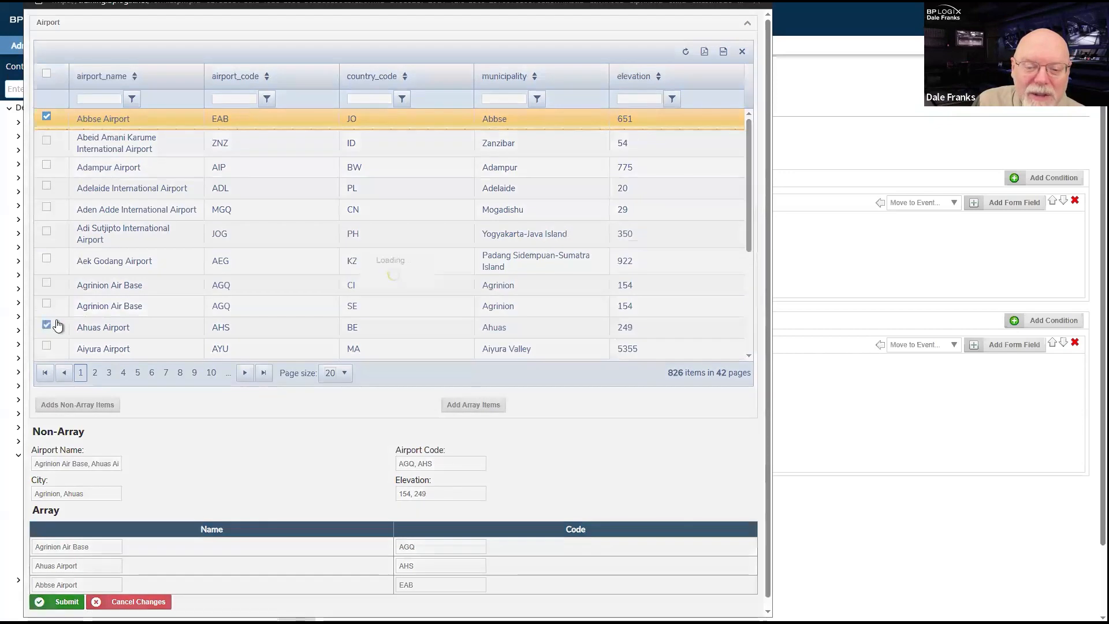
Also select Ahuas Airport and the SE Agrinion Air Base, and add the selected airports to the Array table.
click(46, 326)
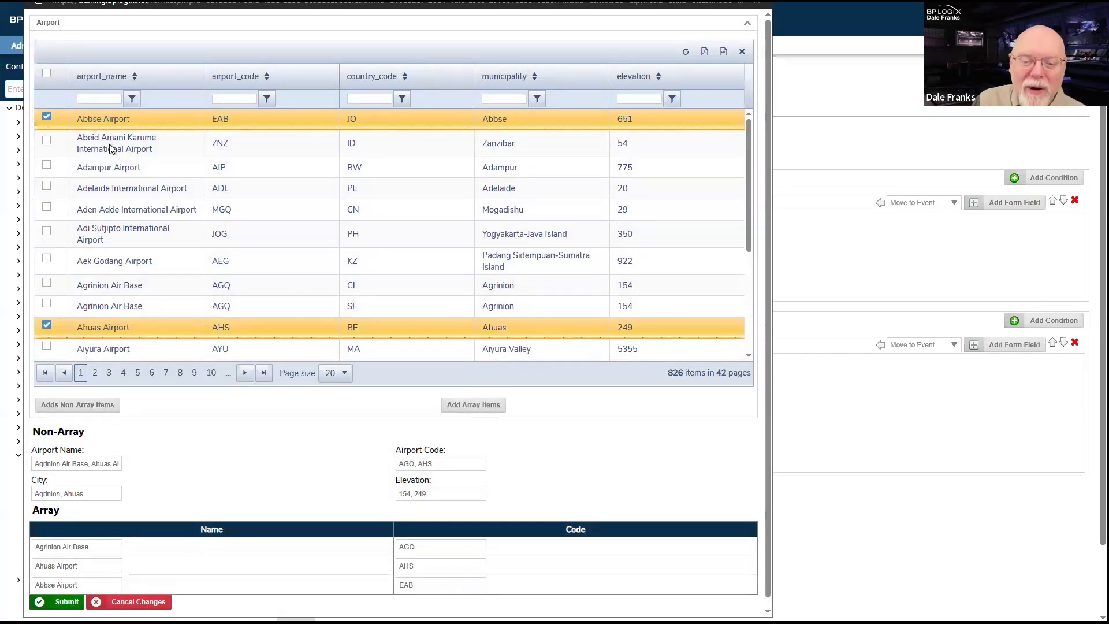
click(47, 308)
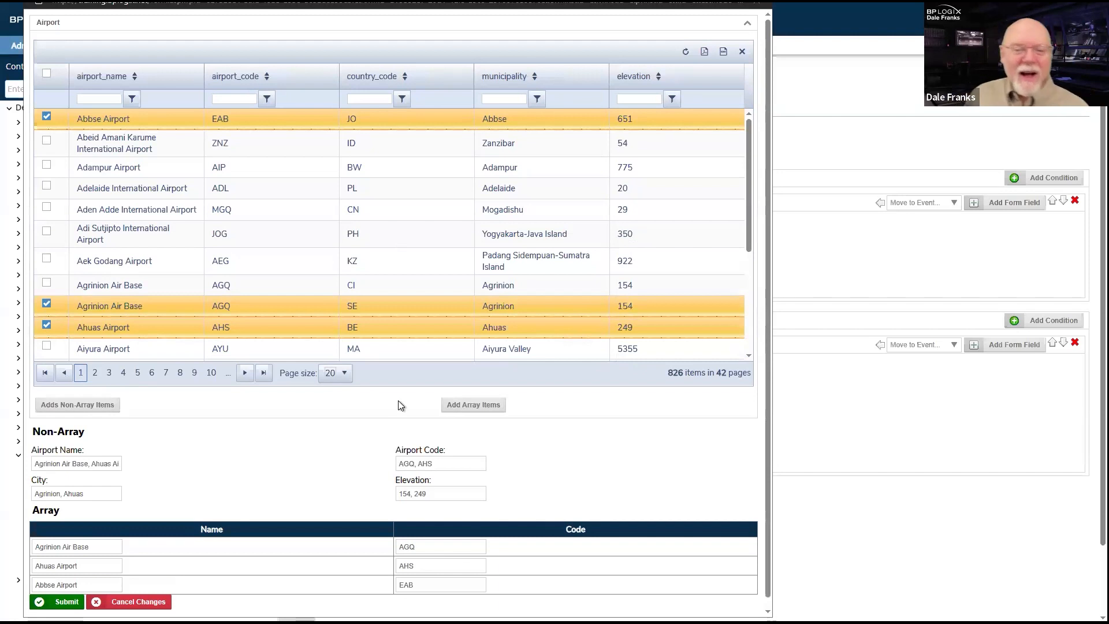
click(479, 407)
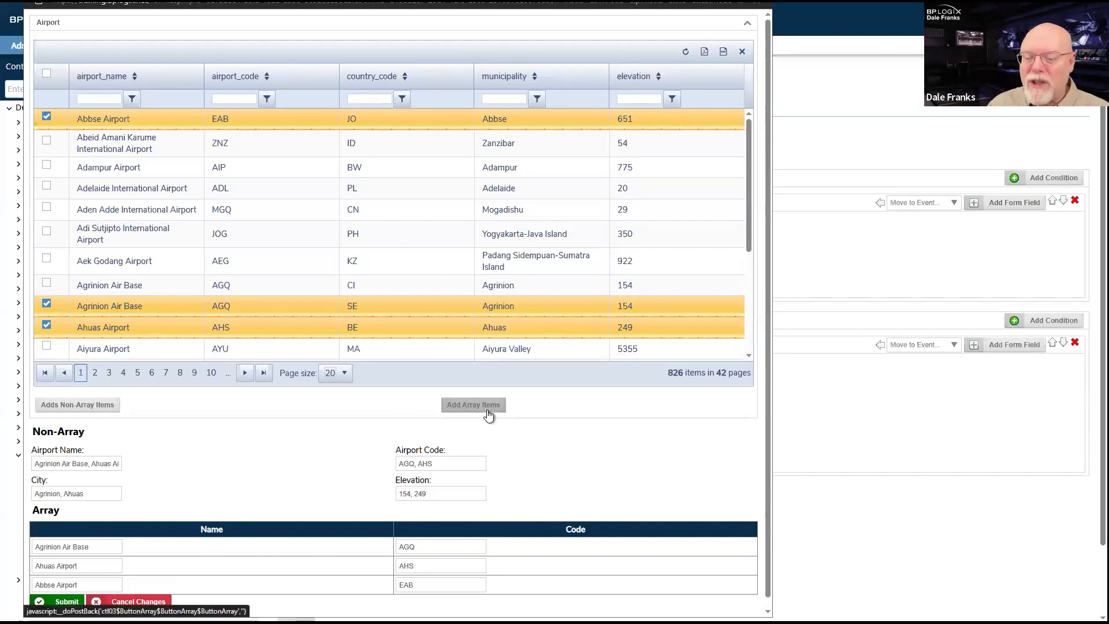
Add the selected Abbse Airport, Agrinion Air Base and Ahuas Airport to the Array table five more times.
scroll(671, 403, down, 1)
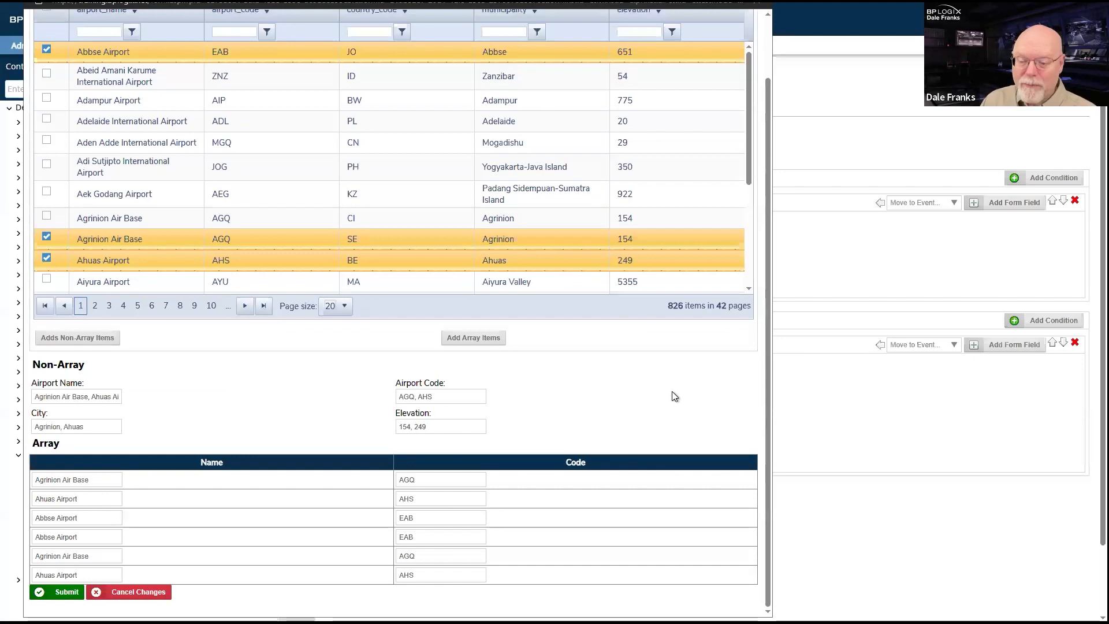
click(486, 338)
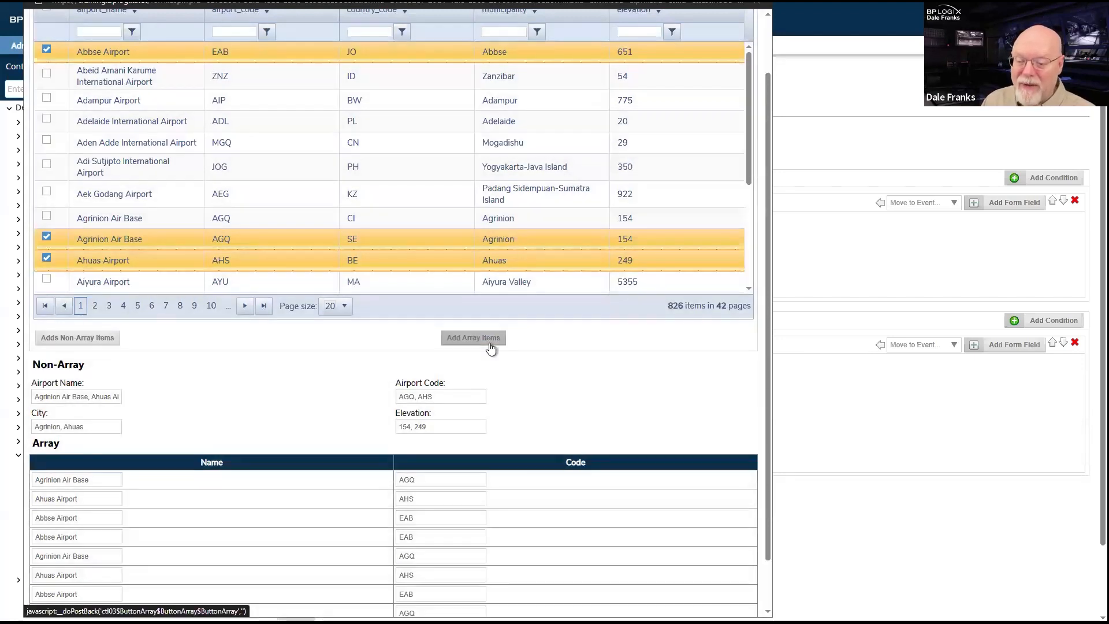
scroll(574, 411, down, 1)
click(473, 280)
scroll(595, 290, down, 1)
click(475, 222)
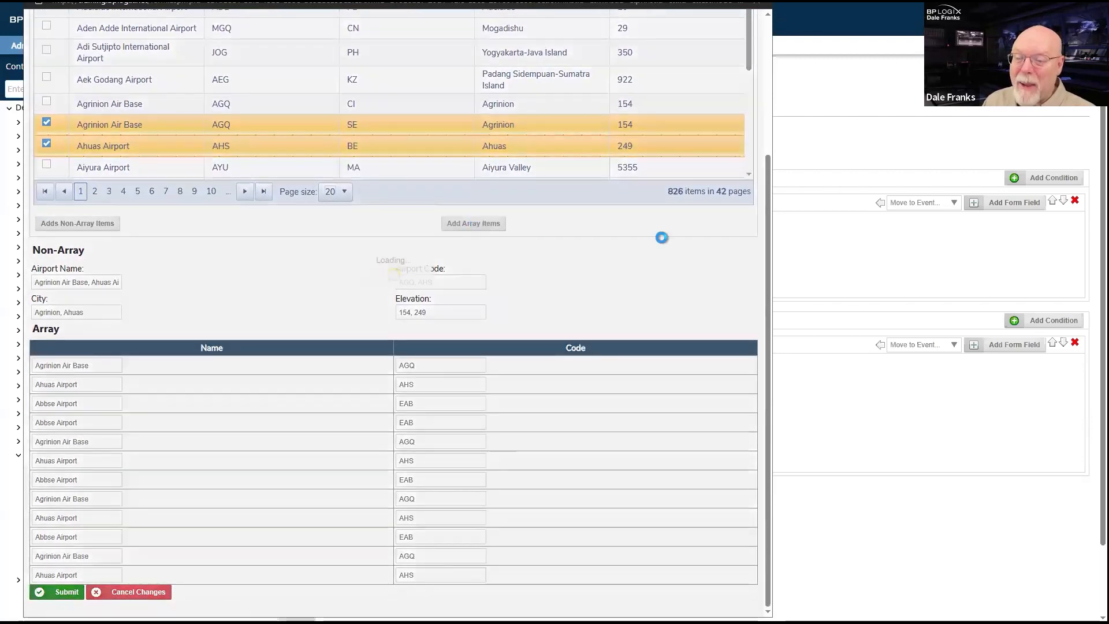
scroll(660, 239, down, 1)
click(487, 168)
scroll(624, 223, down, 1)
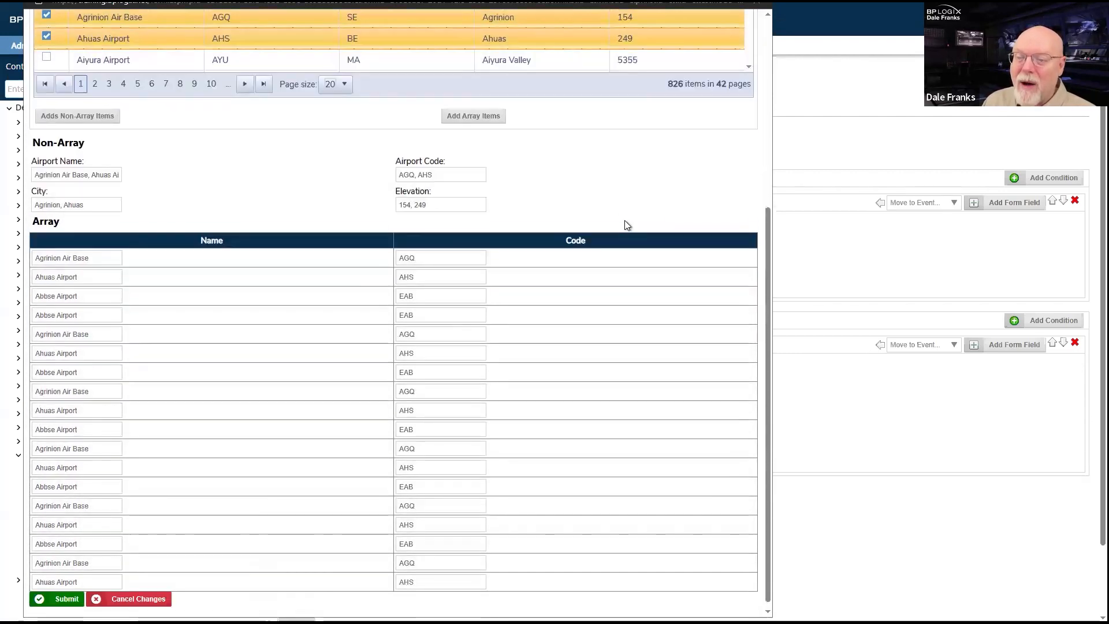
click(488, 119)
scroll(626, 234, down, 1)
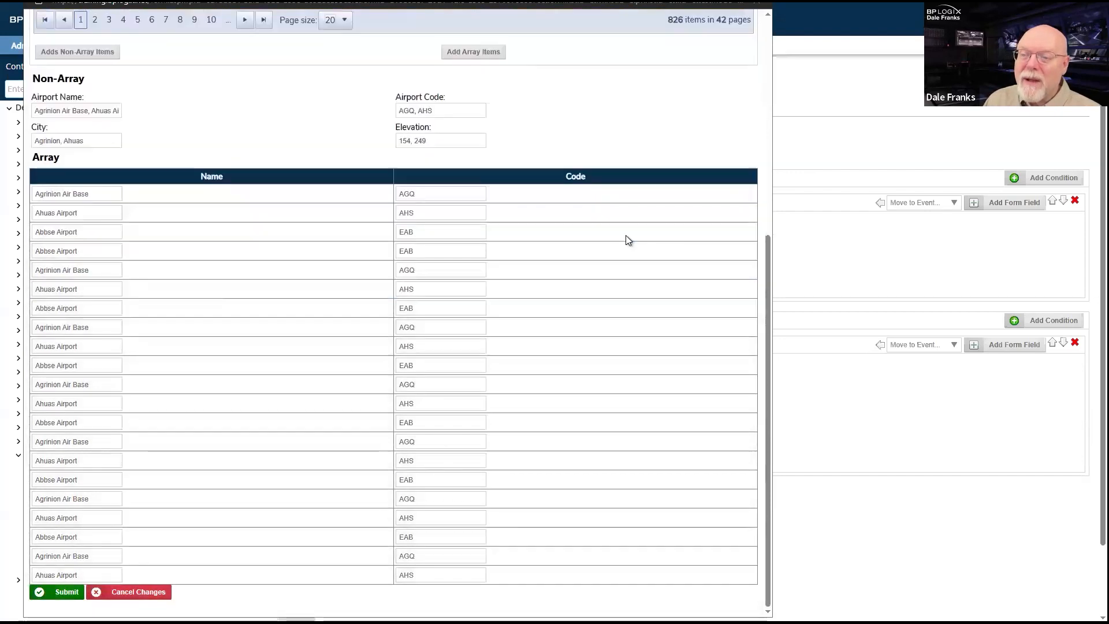
Look over the repeated rows in the Array table and close the running test form.
scroll(625, 234, up, 6)
scroll(626, 236, down, 3)
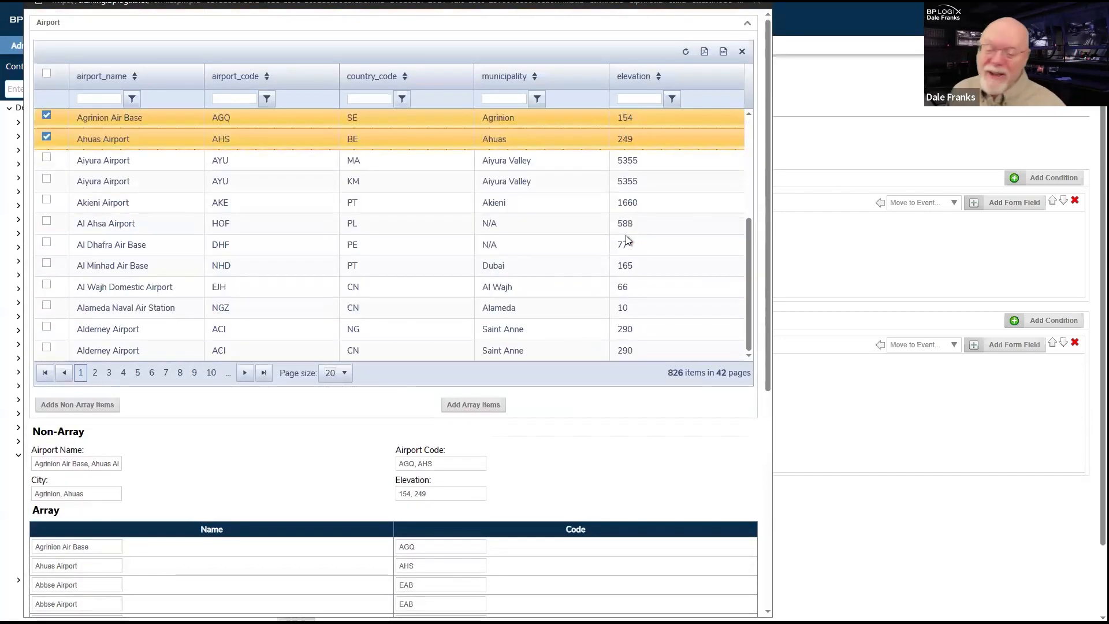
scroll(586, 407, down, 1)
scroll(585, 407, down, 4)
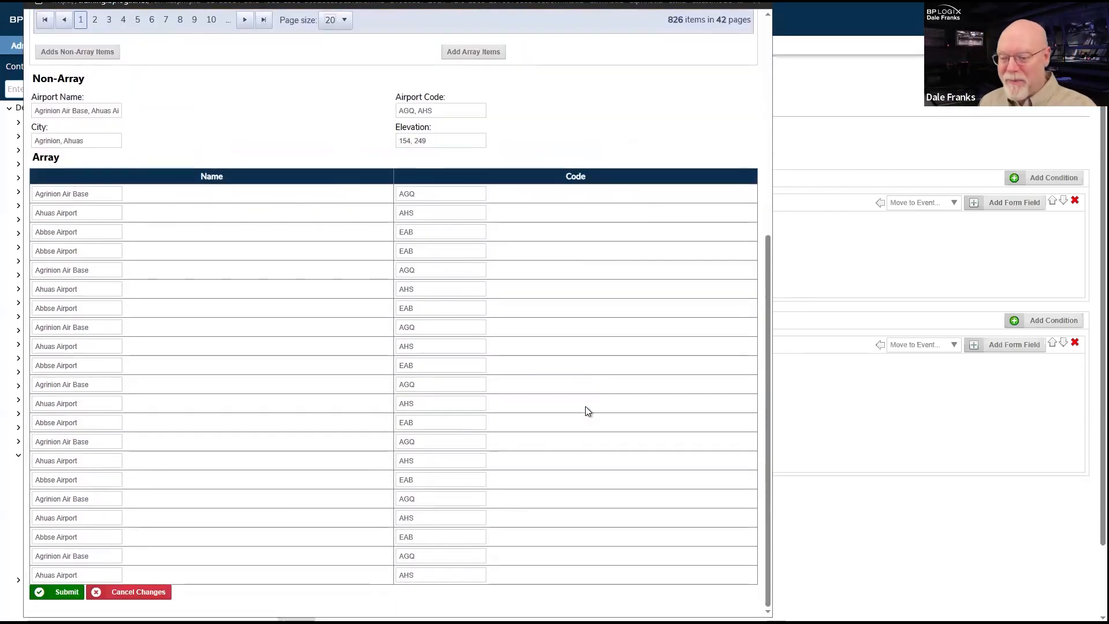
scroll(585, 407, up, 5)
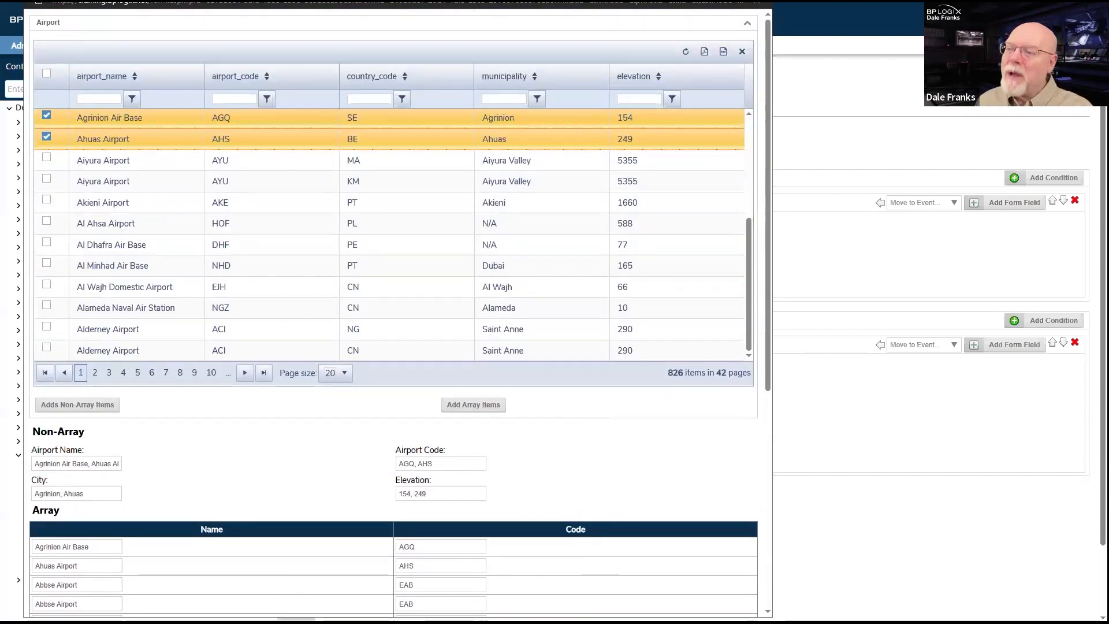
click(759, 2)
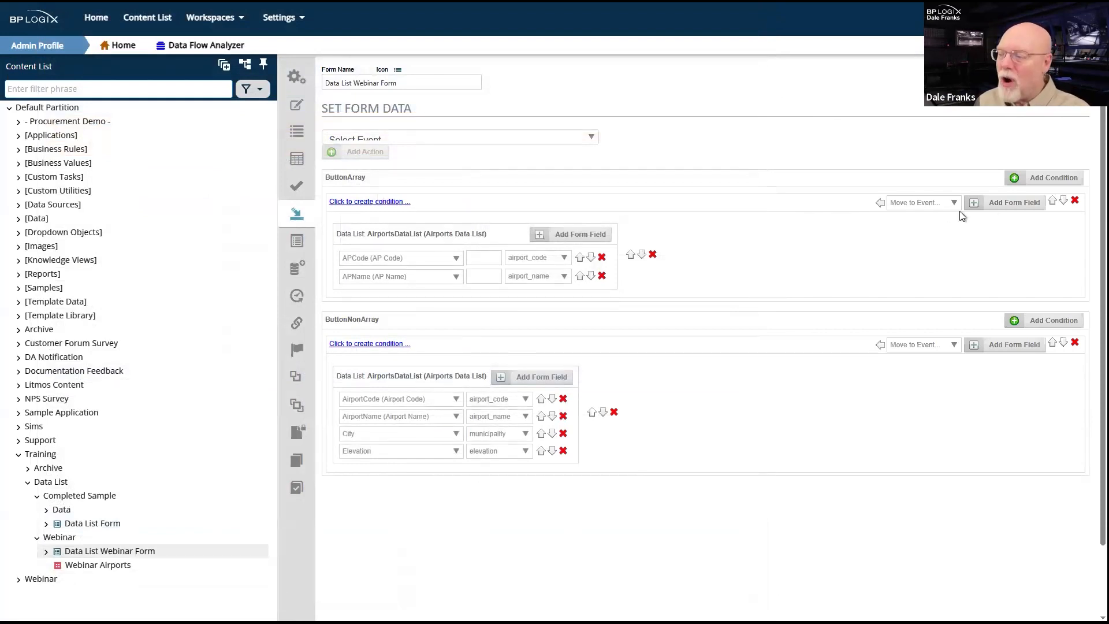
In the ButtonArray event, add a form field action that sets ArrayAirports (Array Airports) to the Number value 0.
click(1011, 202)
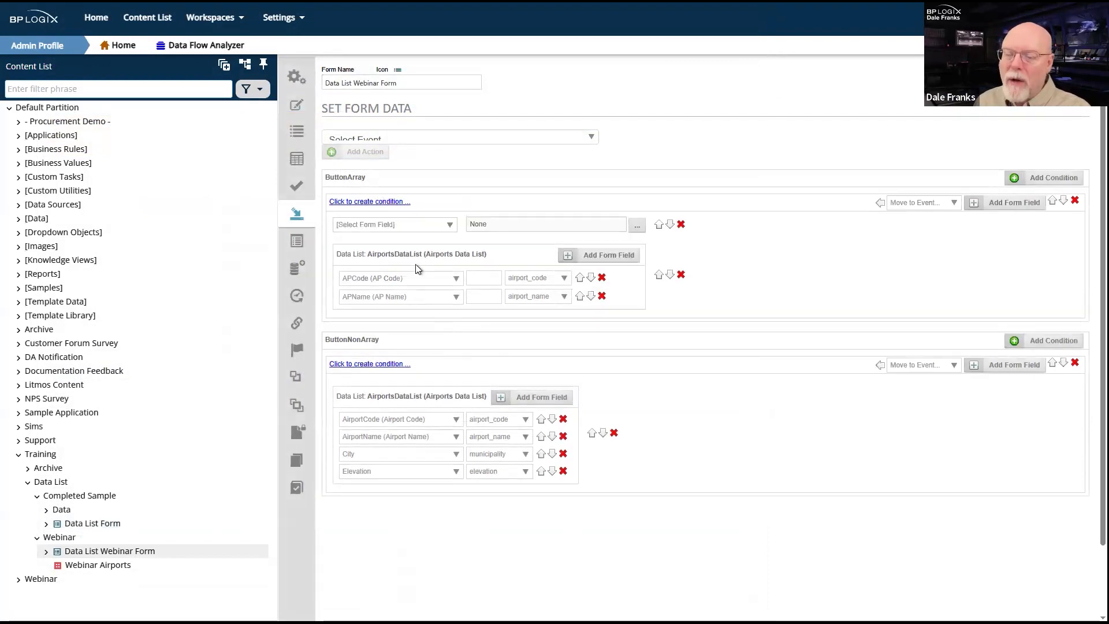
click(446, 228)
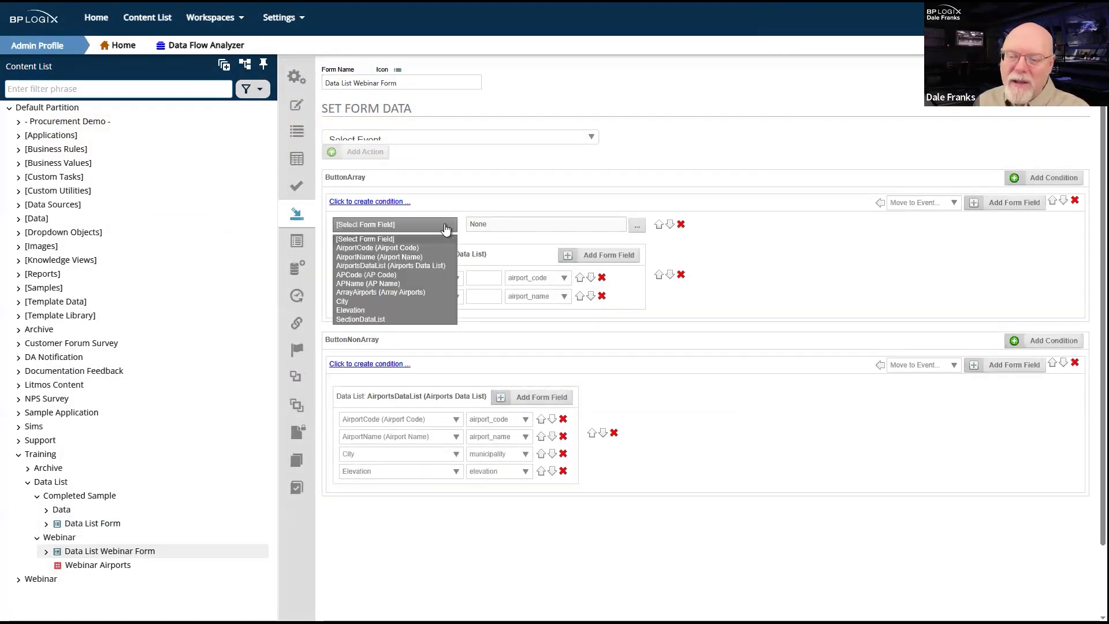
click(387, 293)
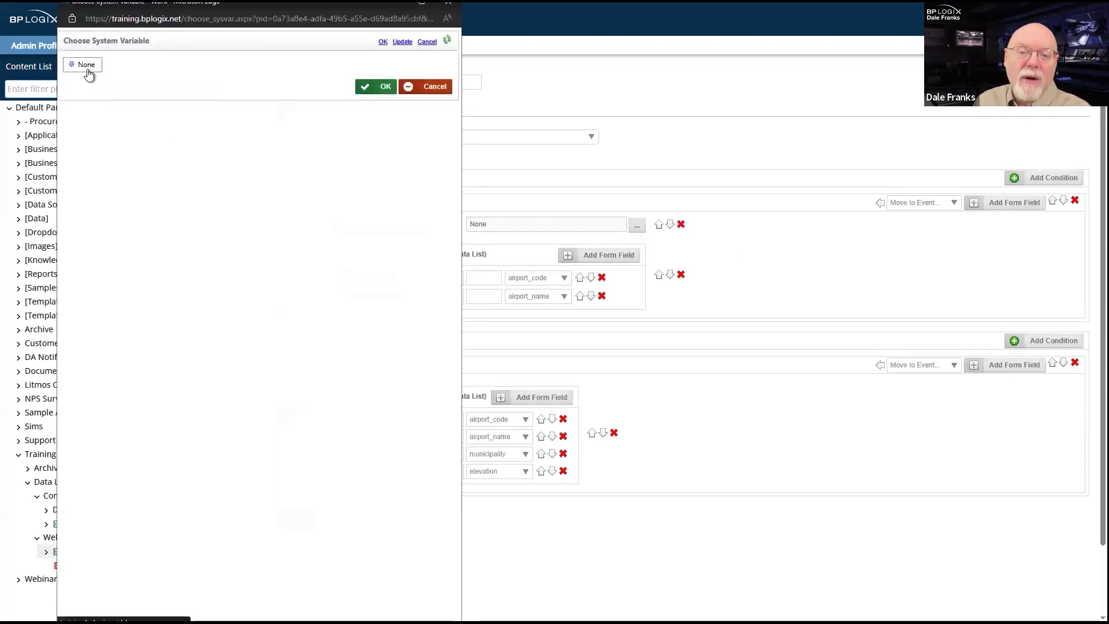
click(88, 71)
mouse_move(111, 107)
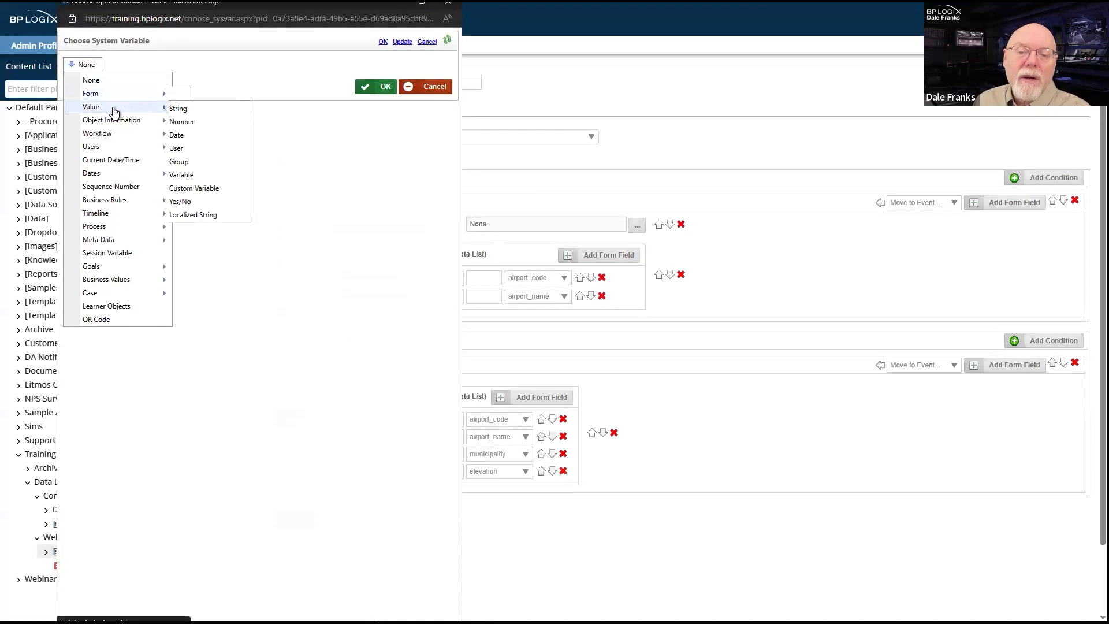
click(199, 122)
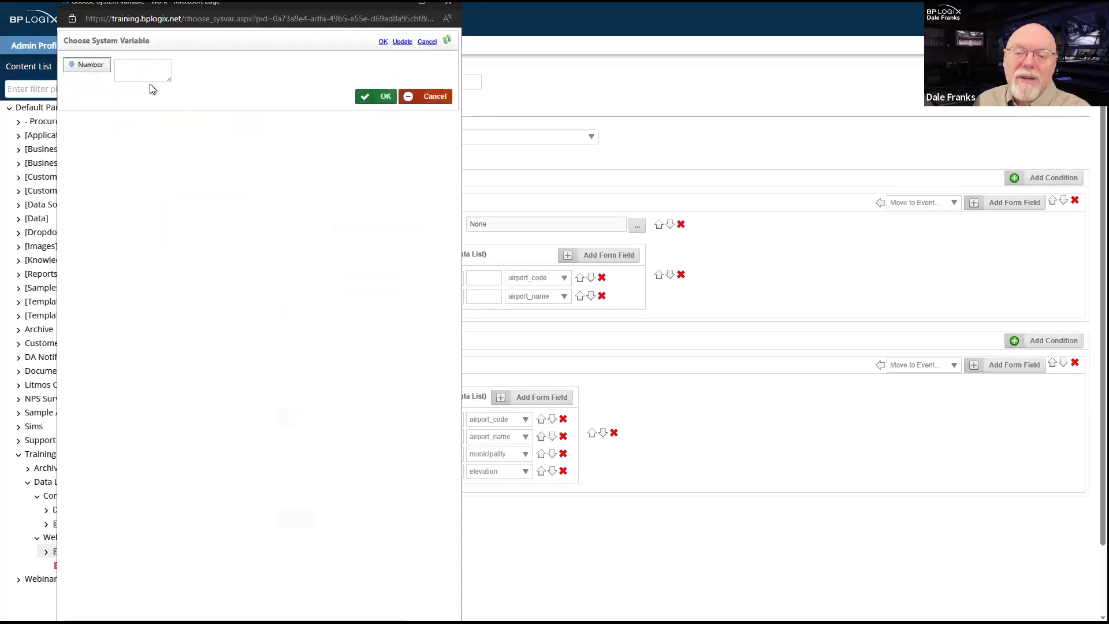
click(129, 69)
text(0)
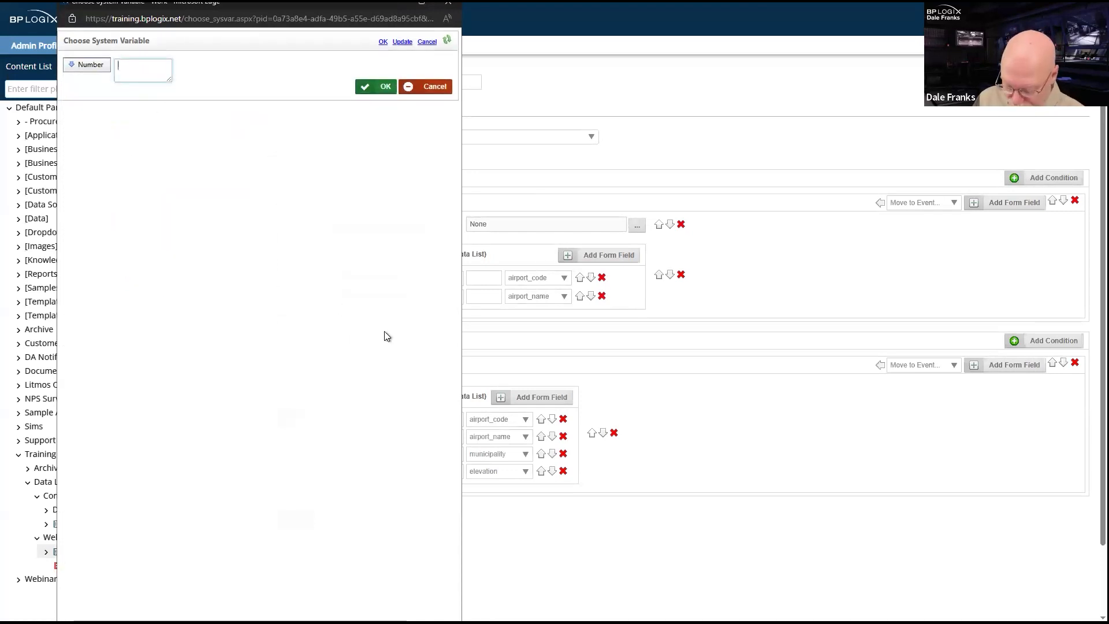
click(383, 88)
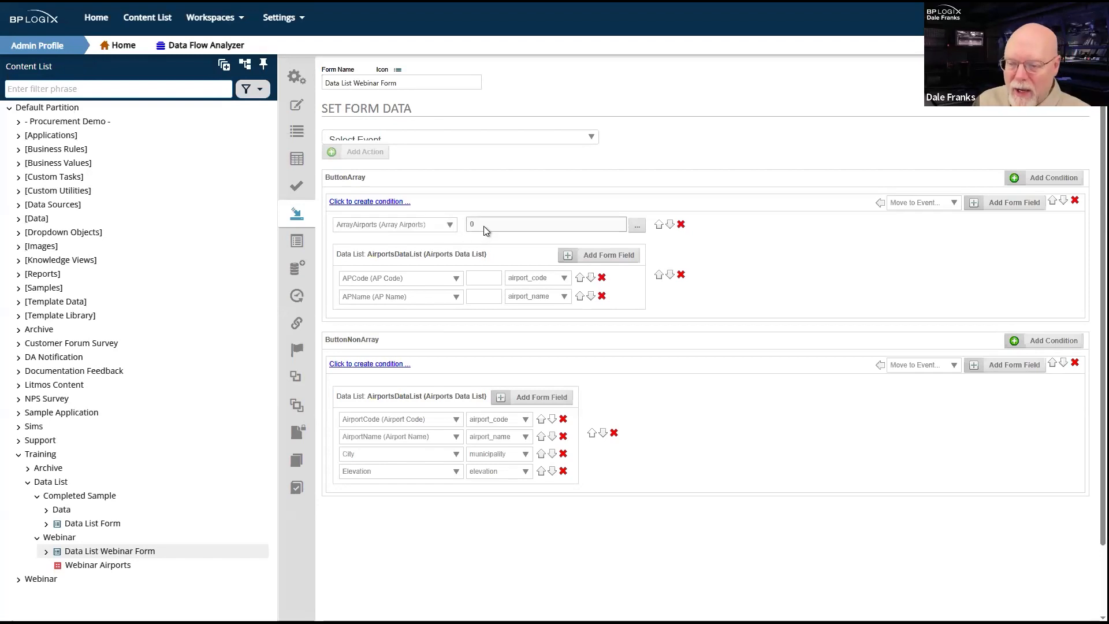
Run the updated Data List Webinar Form and close the leftover Airport Data form window.
click(1061, 71)
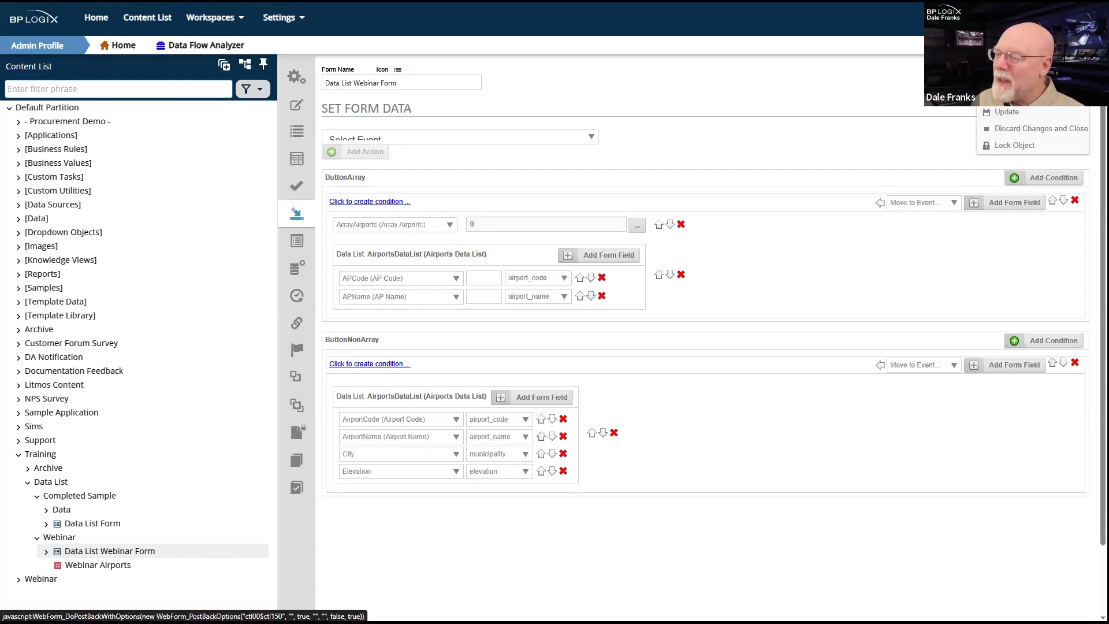
click(1022, 95)
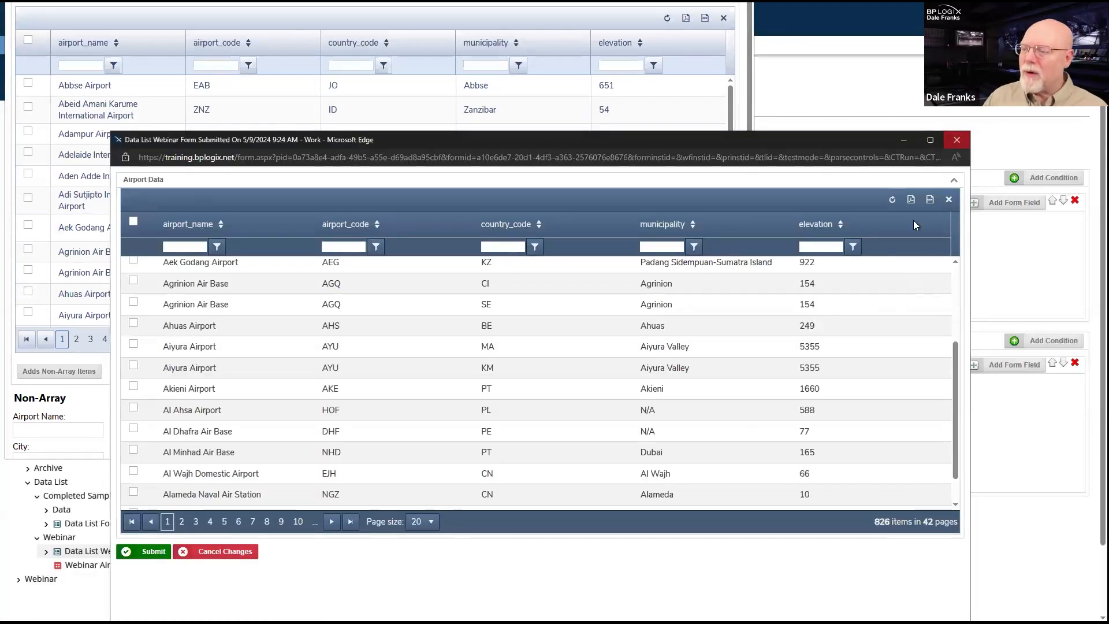
click(957, 139)
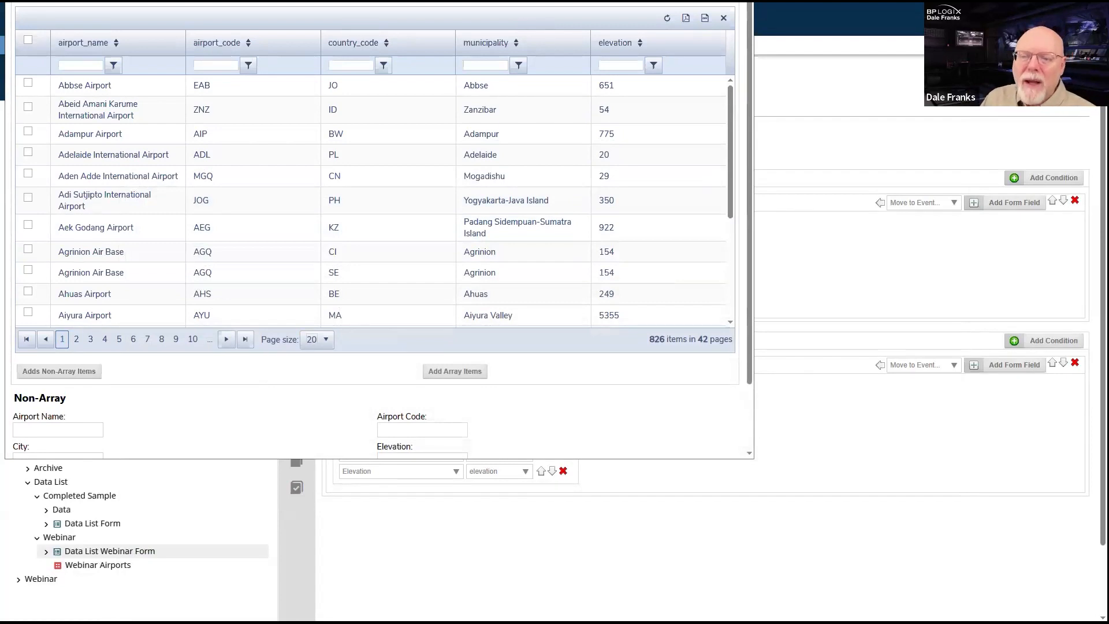
Reposition the running form window and extend its height so the Array section fits.
drag(312, 0, 366, 10)
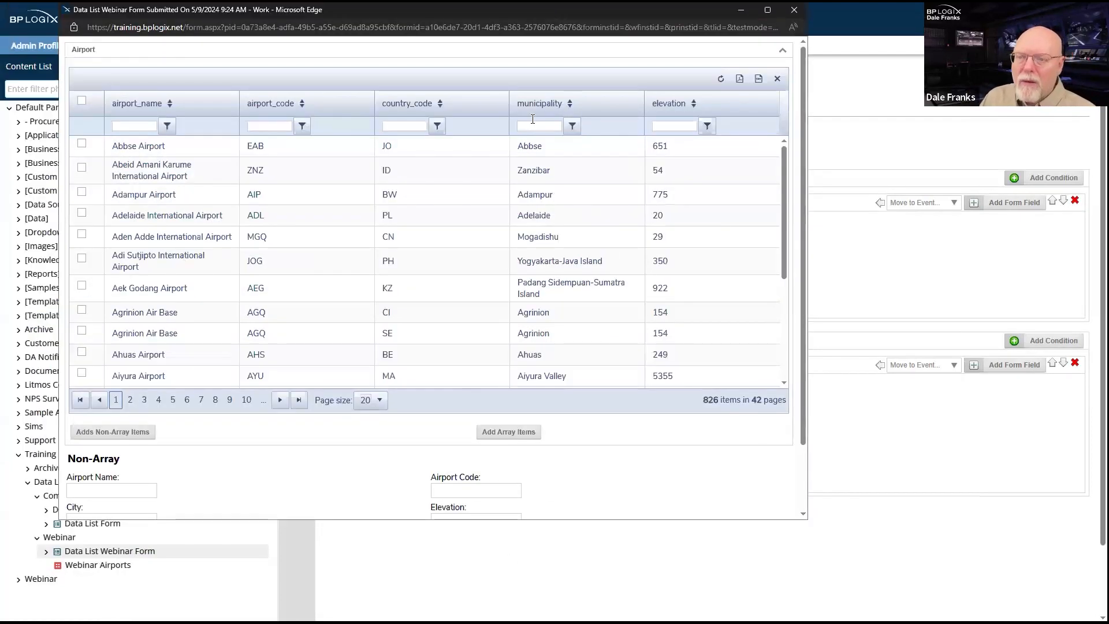
drag(560, 10, 565, 0)
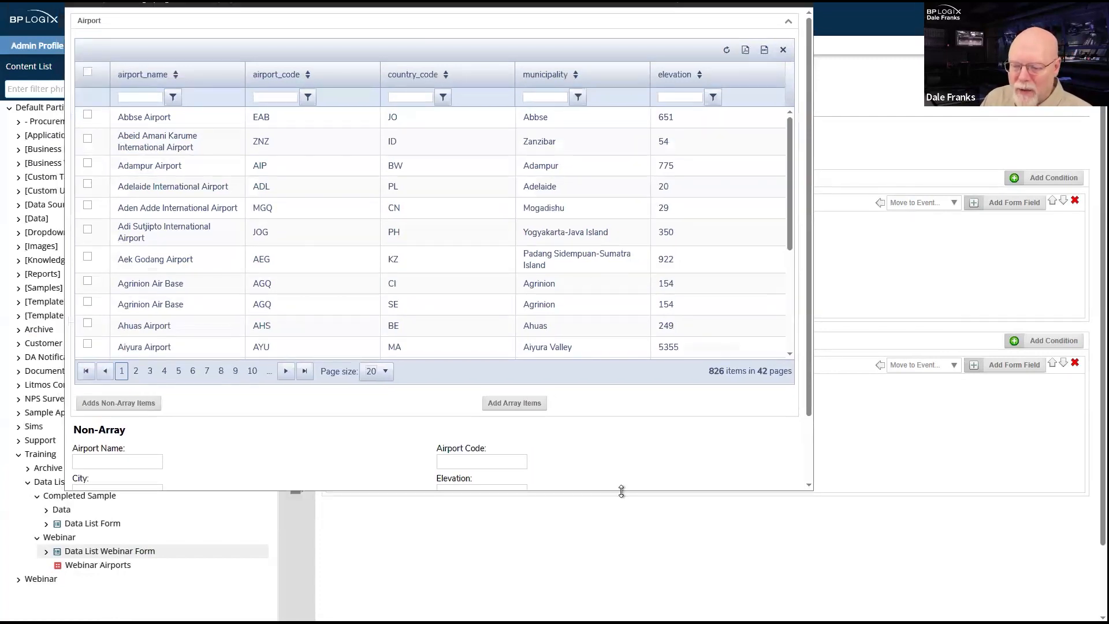
drag(621, 491, 613, 615)
Select Ahuas Airport, Adelaide International Airport and Aek Godang Airport, and add them to the Array table.
click(88, 317)
click(87, 183)
click(89, 251)
click(508, 401)
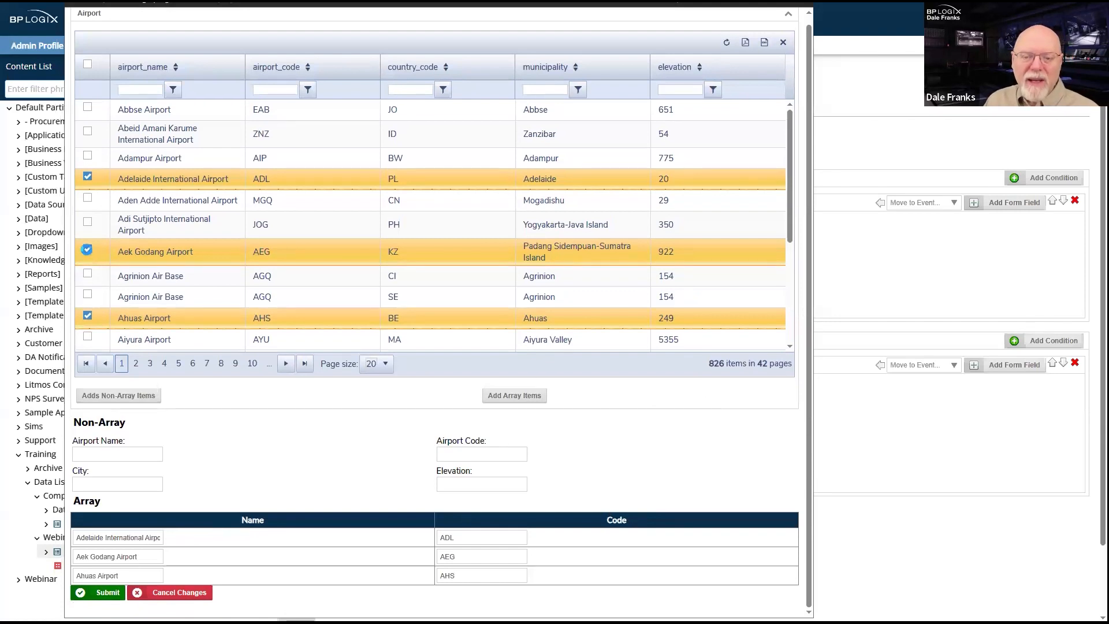
Refill the Array table after deselecting Aek Godang Airport, and again after selecting Abbse Airport.
click(88, 252)
click(517, 397)
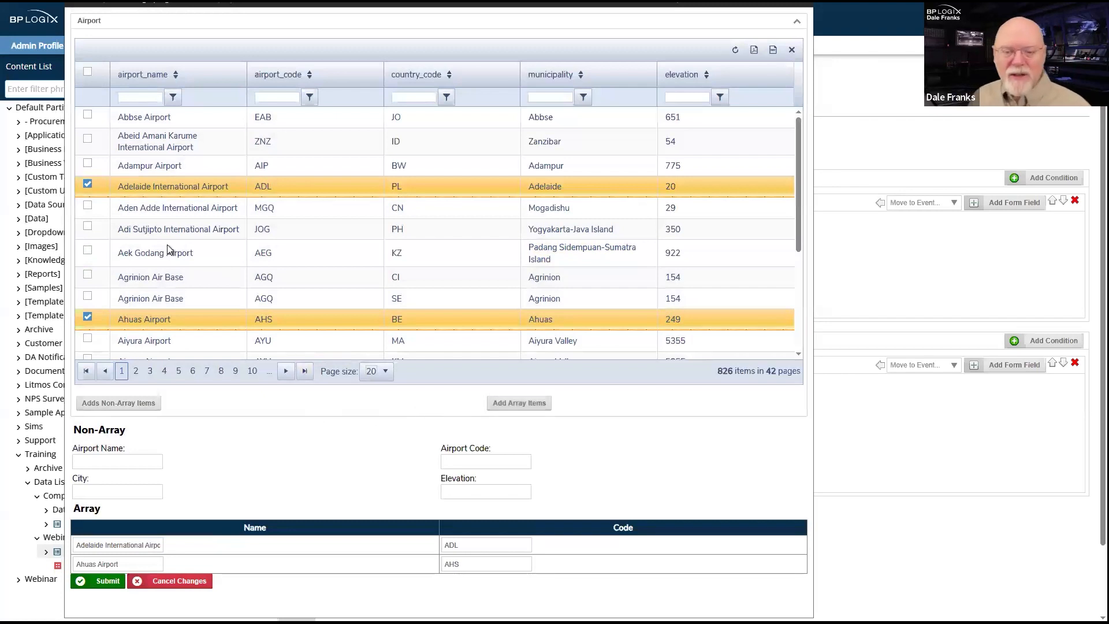
click(88, 115)
click(518, 403)
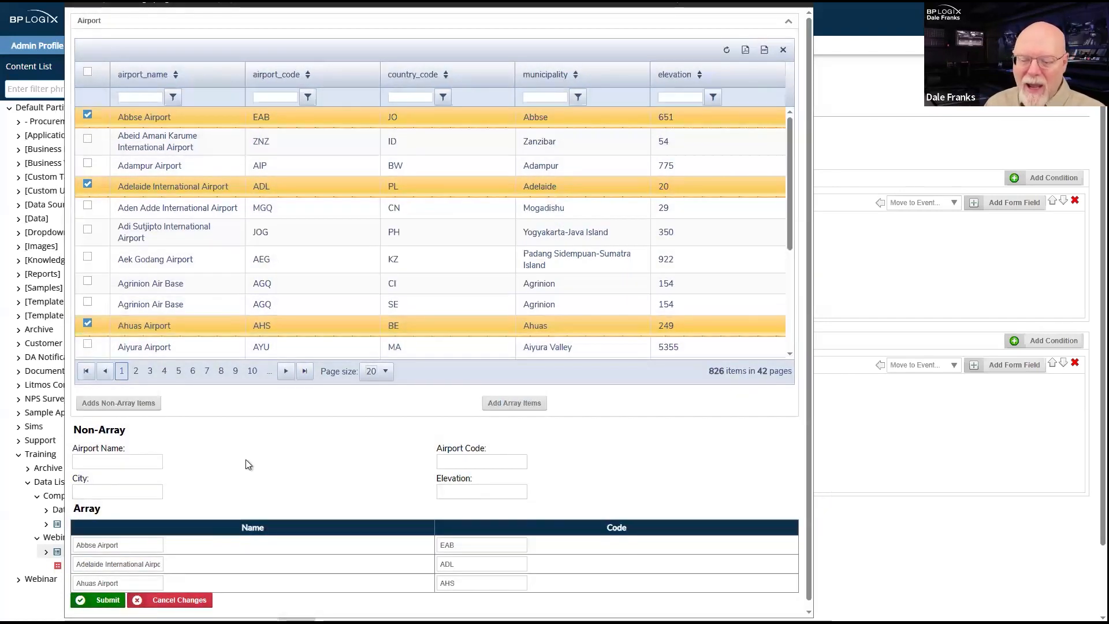
Refill the Array table after selecting both Agrinion Air Base rows, and again after deselecting the CI row.
click(87, 281)
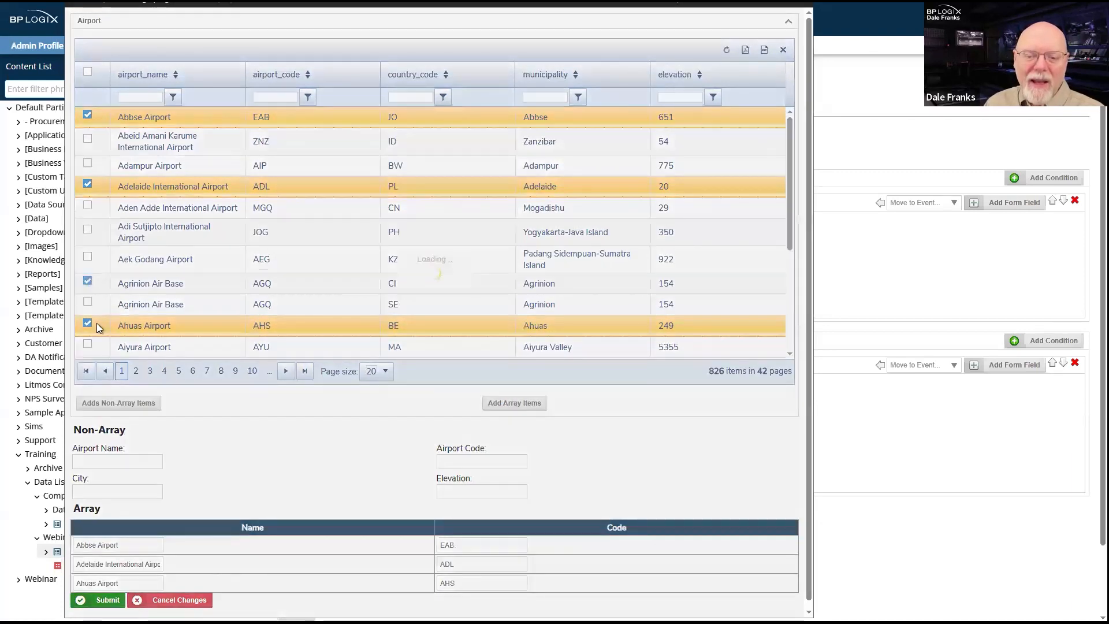
click(87, 302)
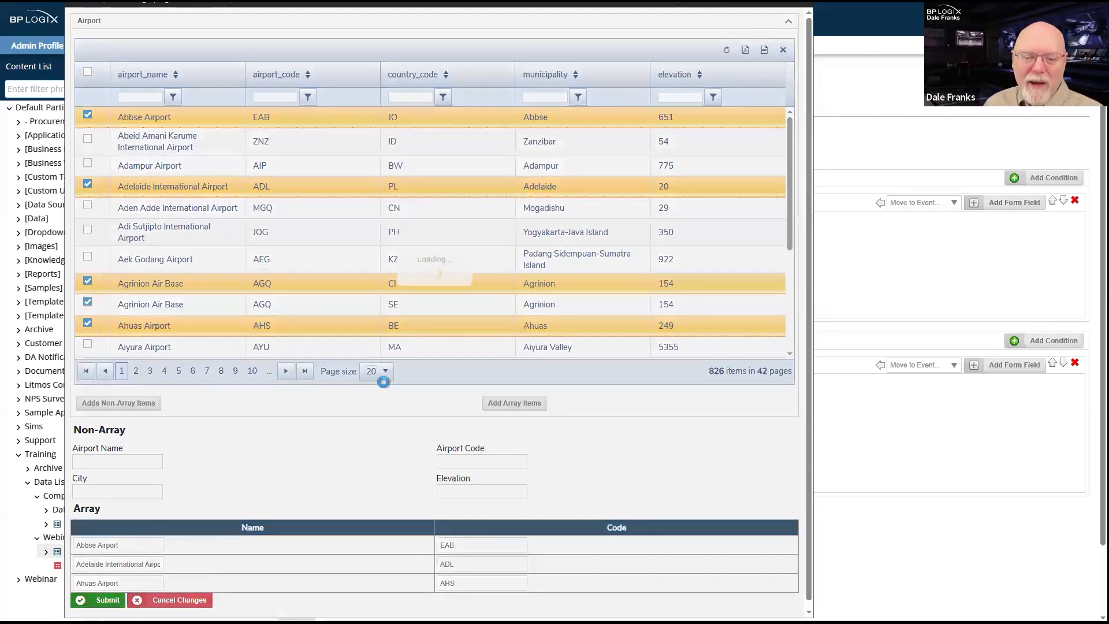
click(535, 402)
scroll(614, 439, down, 1)
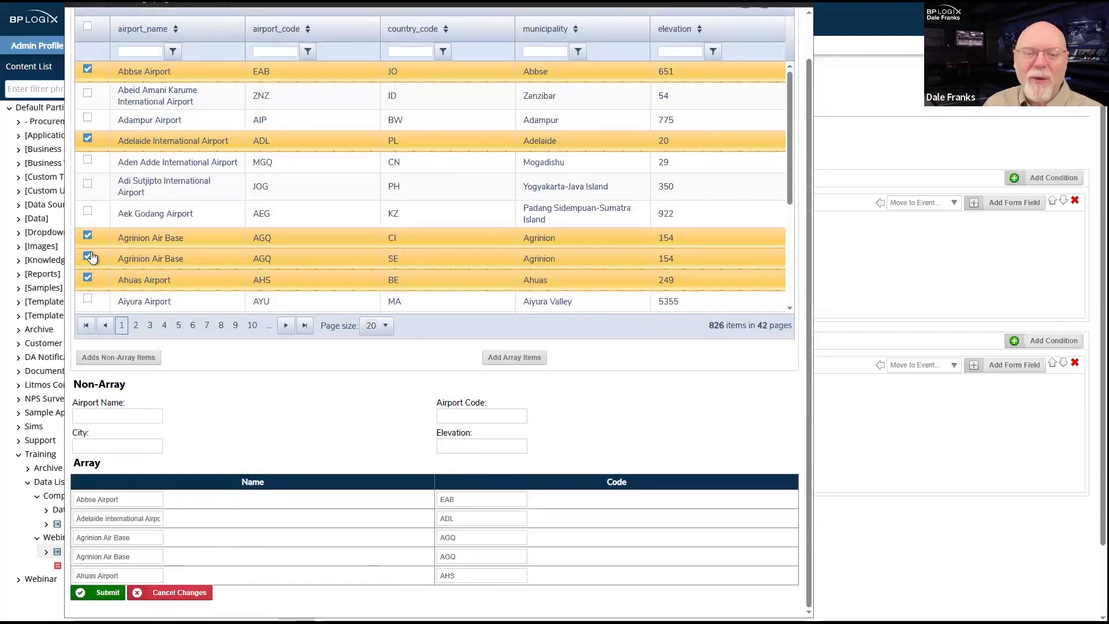
click(87, 235)
click(527, 351)
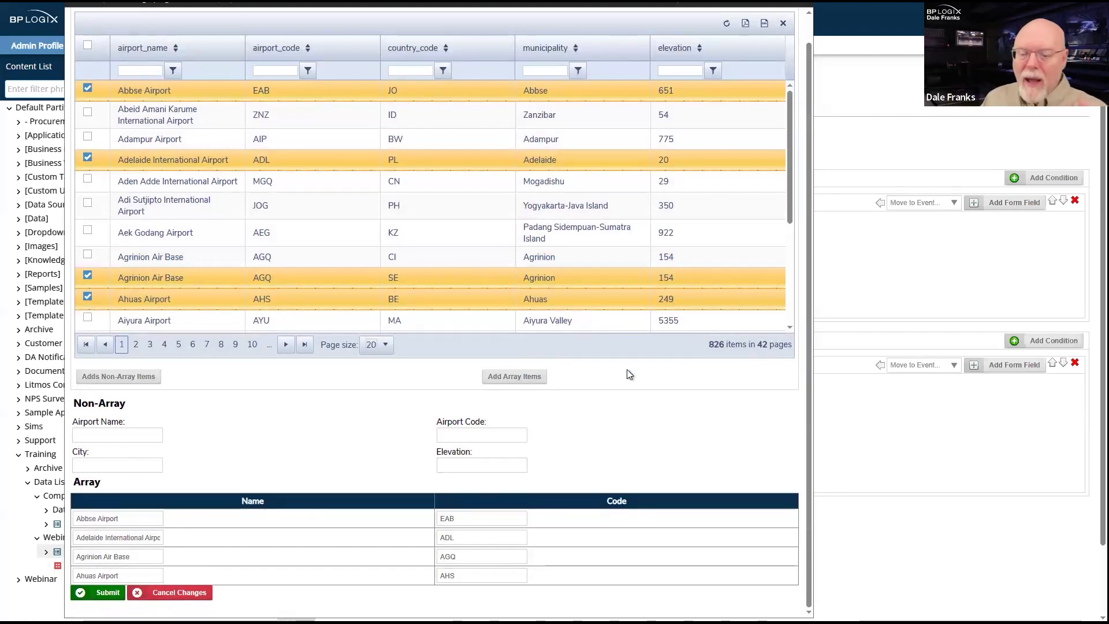
Deselect Abbse Airport, Adelaide International Airport, the SE Agrinion Air Base and Ahuas Airport in the data list.
scroll(238, 255, up, 1)
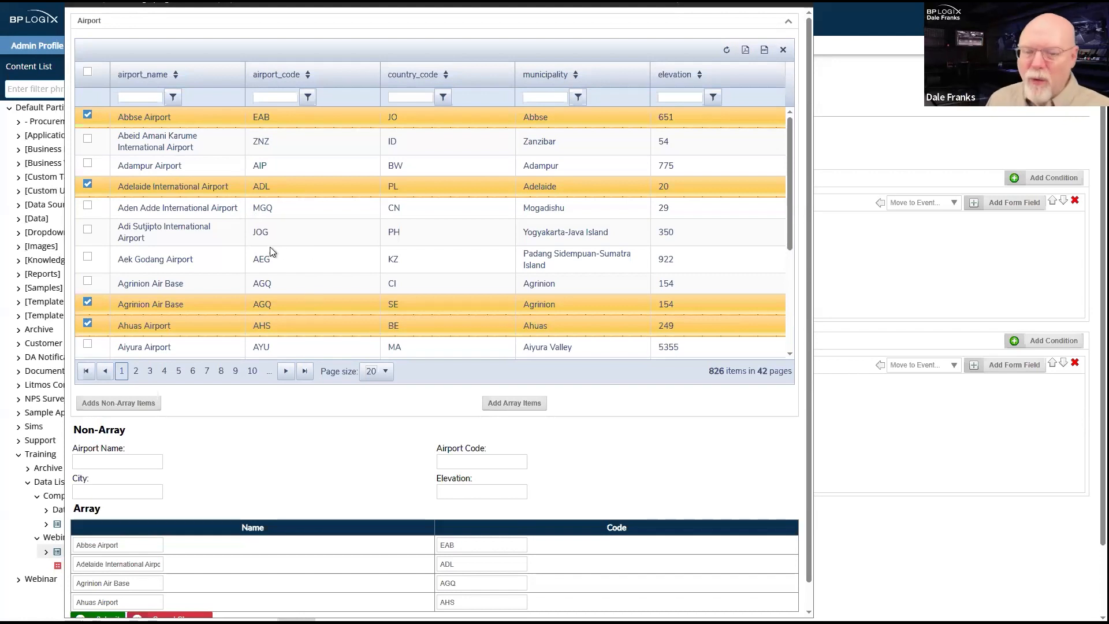
click(87, 115)
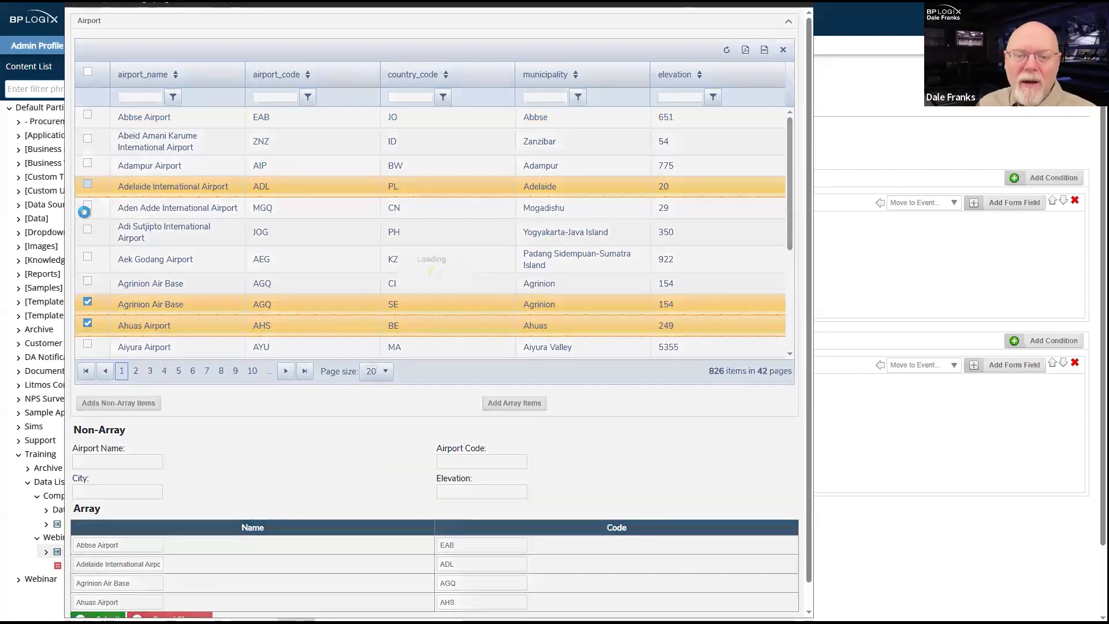
click(88, 184)
click(87, 302)
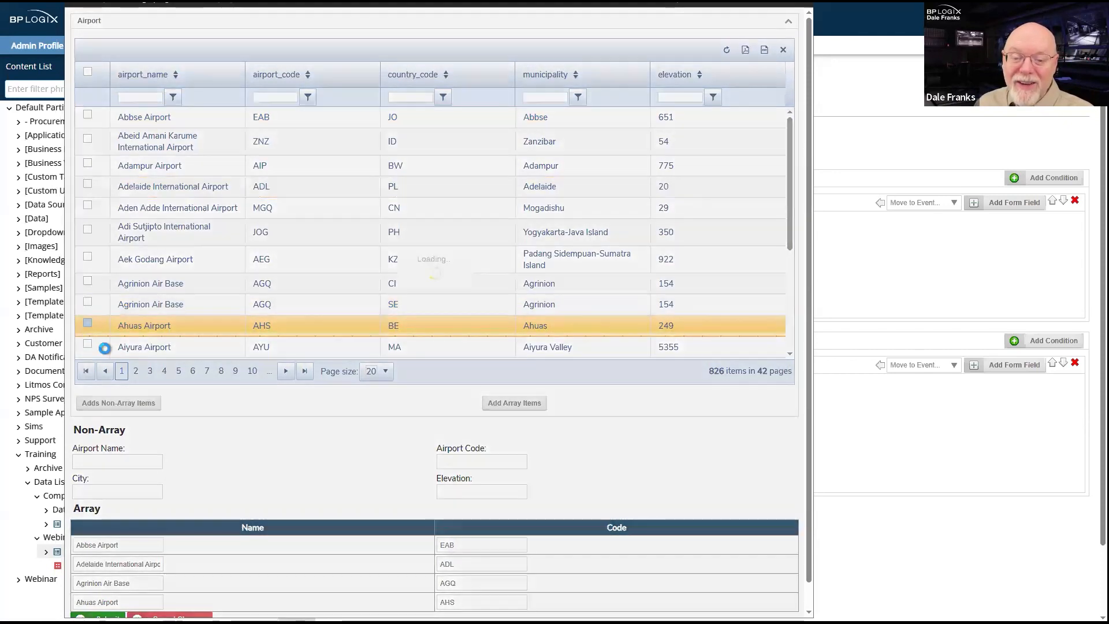
click(87, 323)
scroll(258, 434, down, 1)
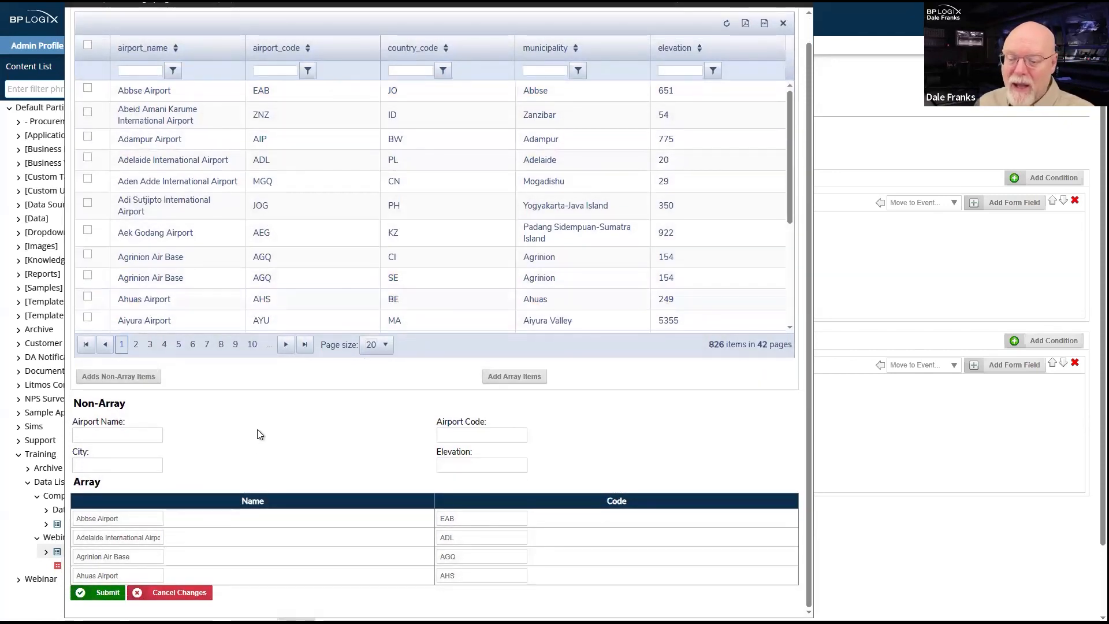
Make Aden Adde International Airport the only selected row and refill the Array table from it.
click(87, 157)
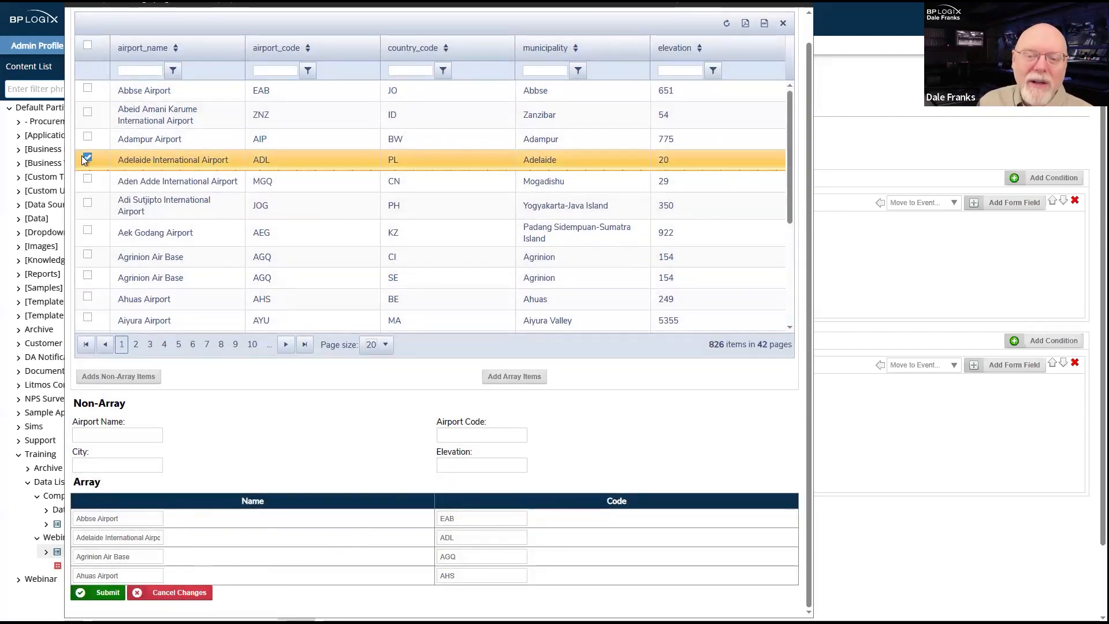
click(85, 178)
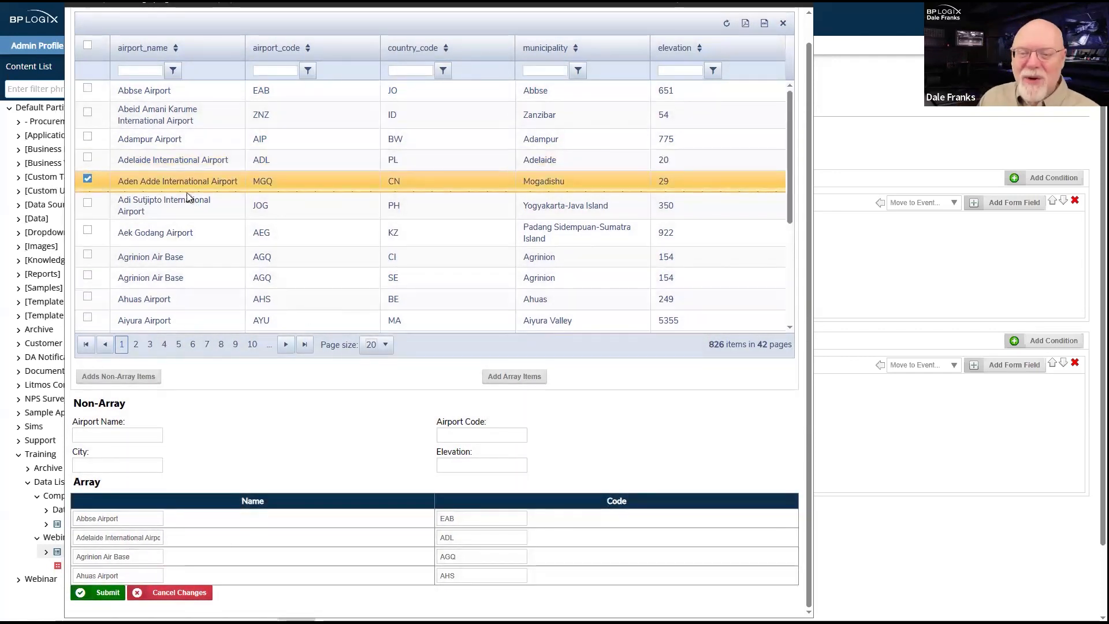
click(540, 385)
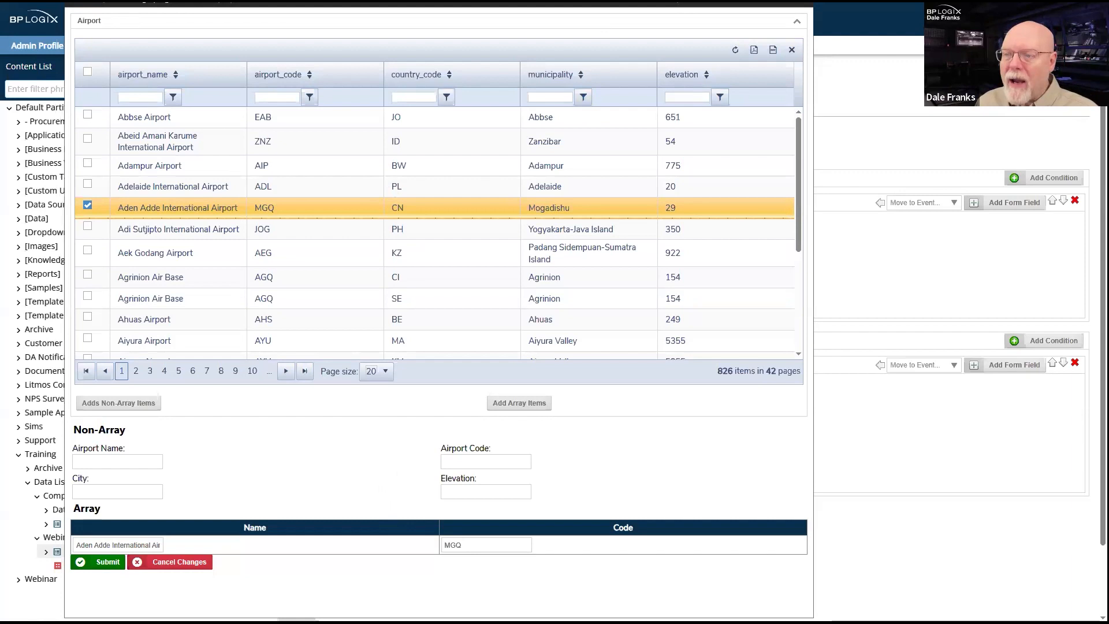
Switch between the submitted test form and the form's Set Form Data settings, finishing on the settings.
click(800, 3)
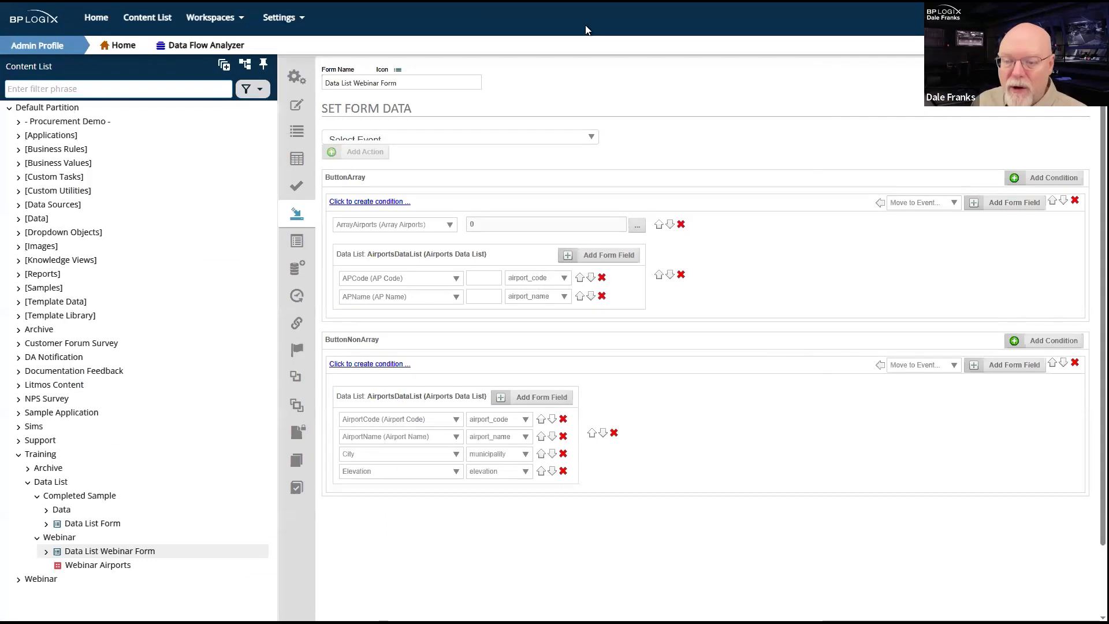
key(alt+Tab)
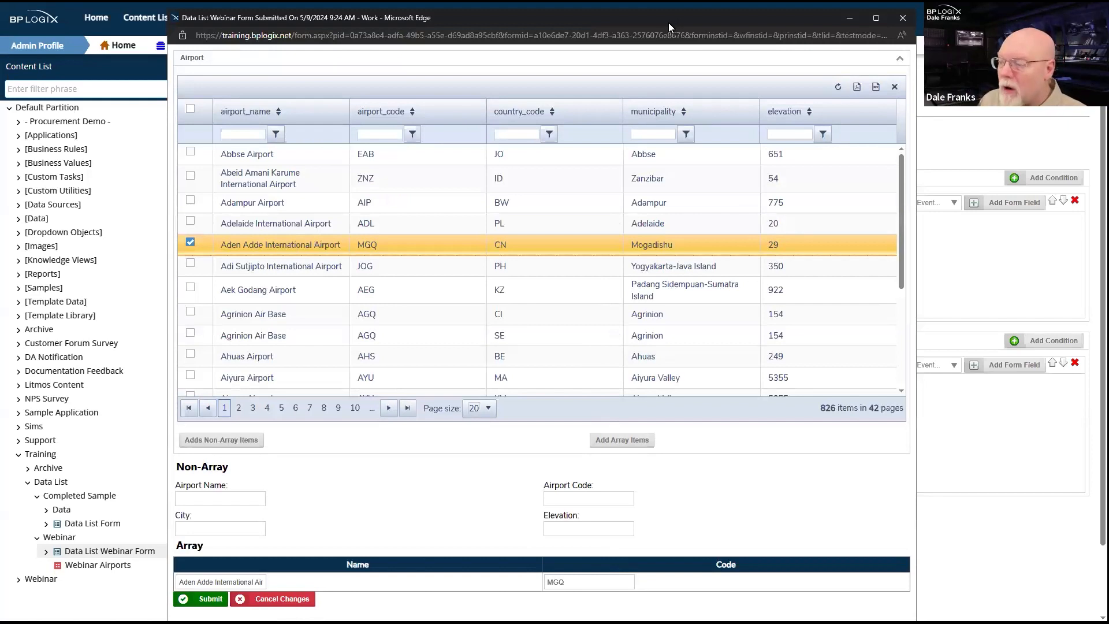
click(902, 17)
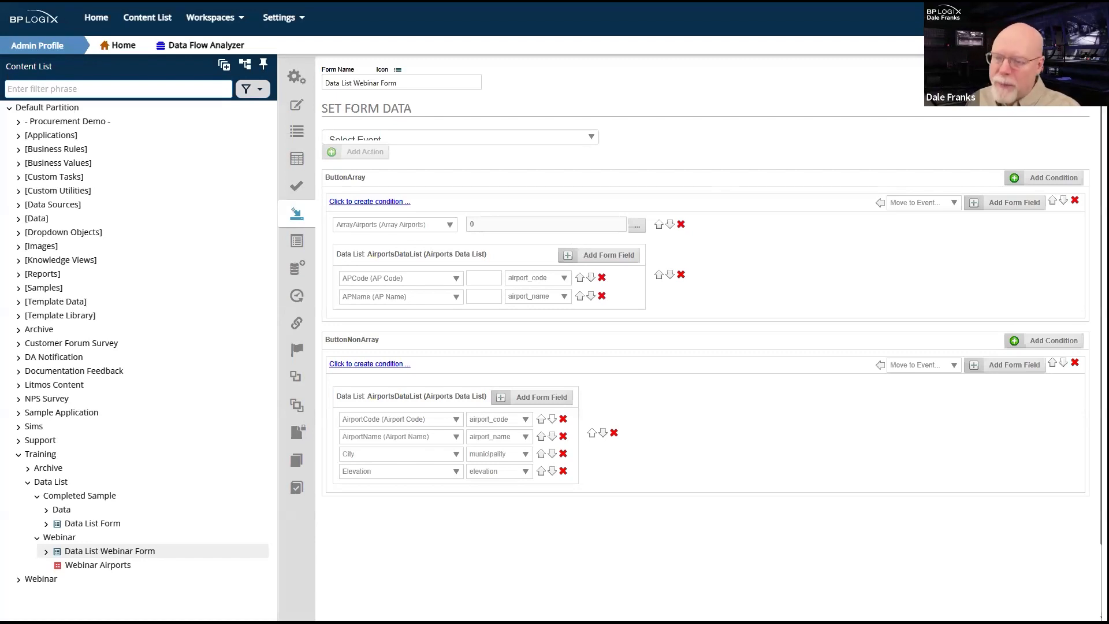
drag(613, 1, 613, 50)
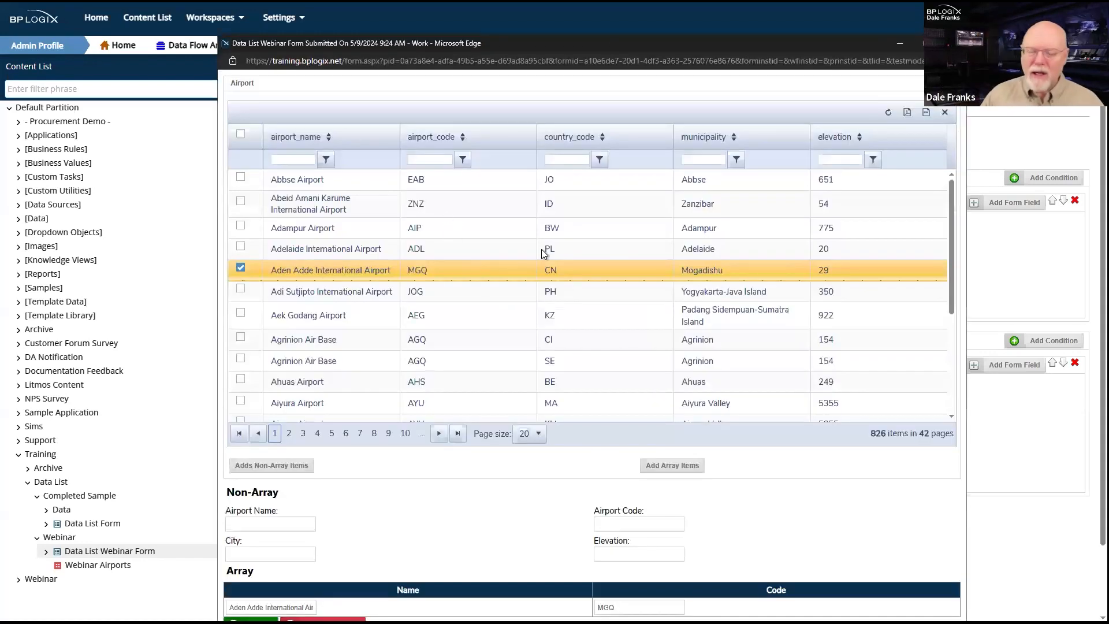
drag(639, 48, 1108, 130)
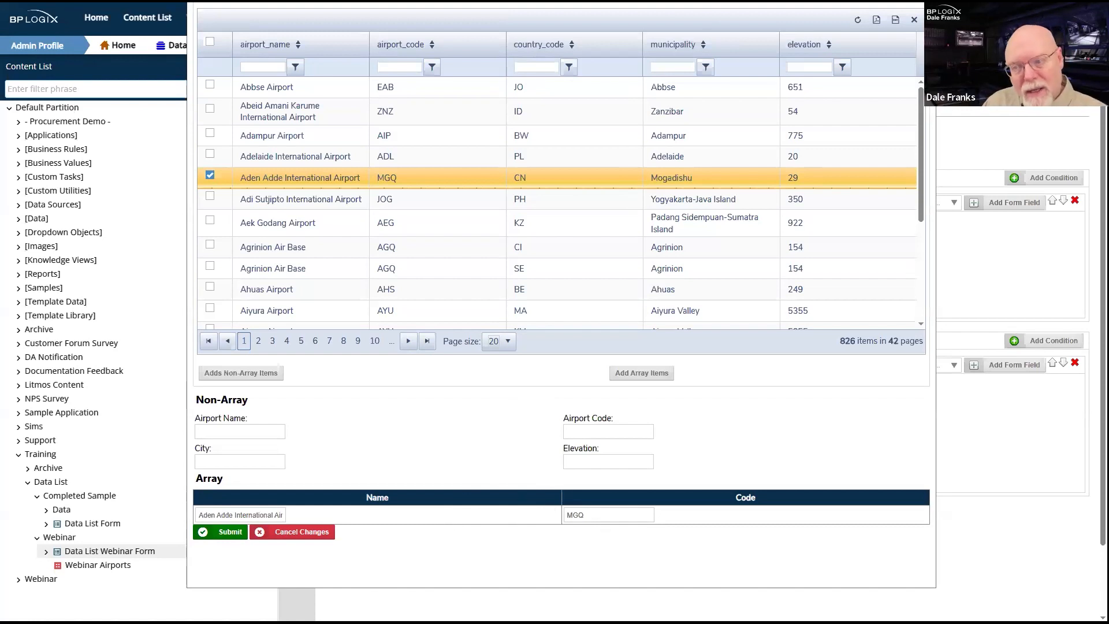
key(ctrl+w)
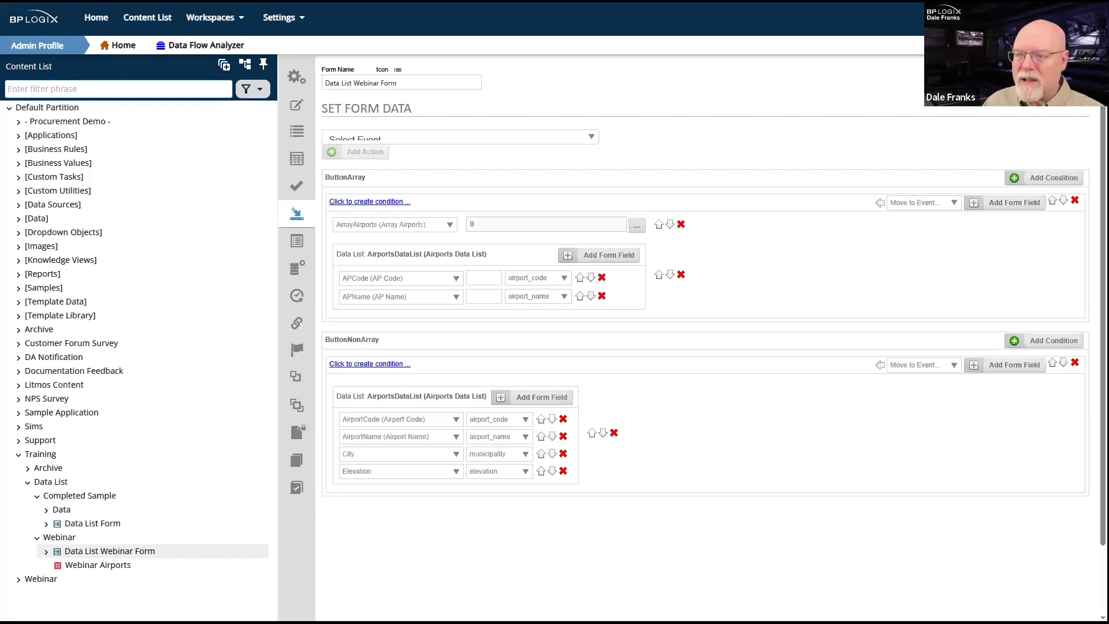
drag(1108, 29, 612, 28)
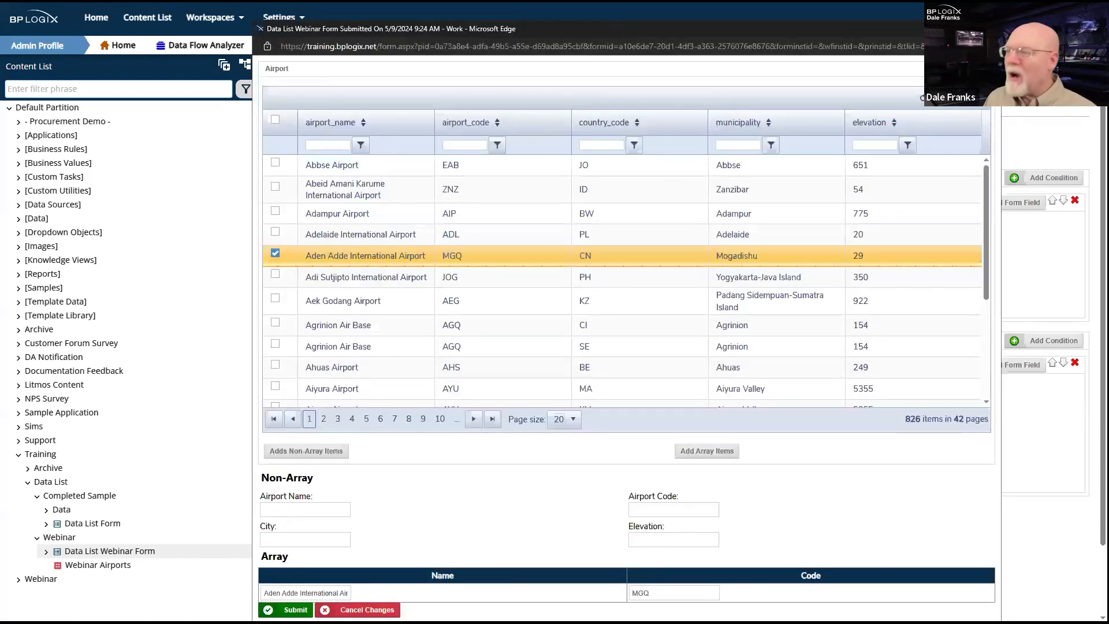
click(987, 29)
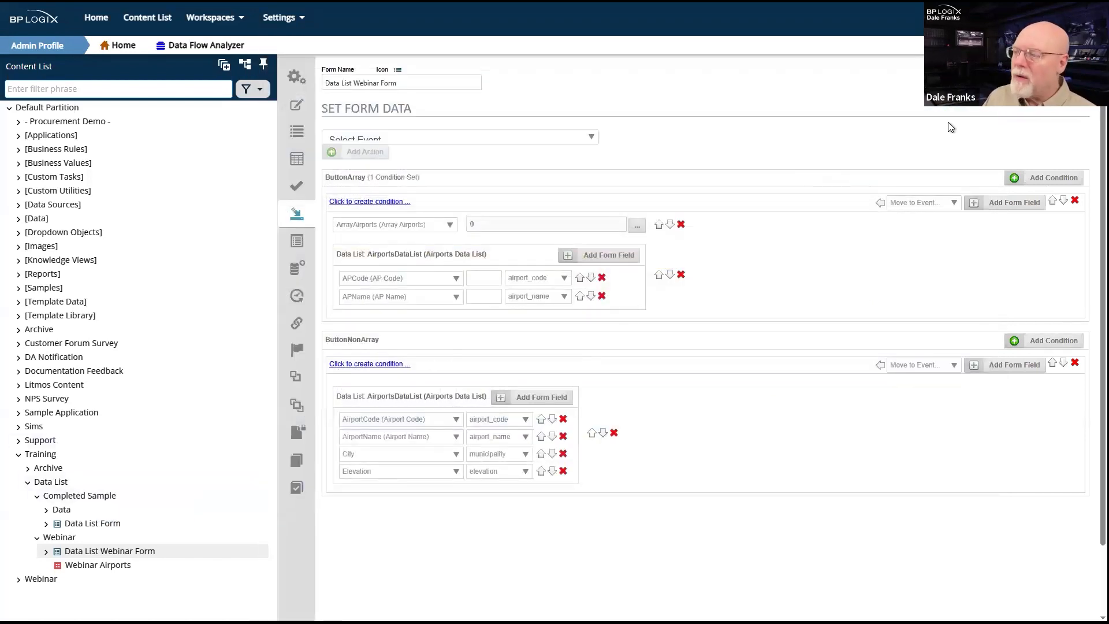
mouse_move(1051, 75)
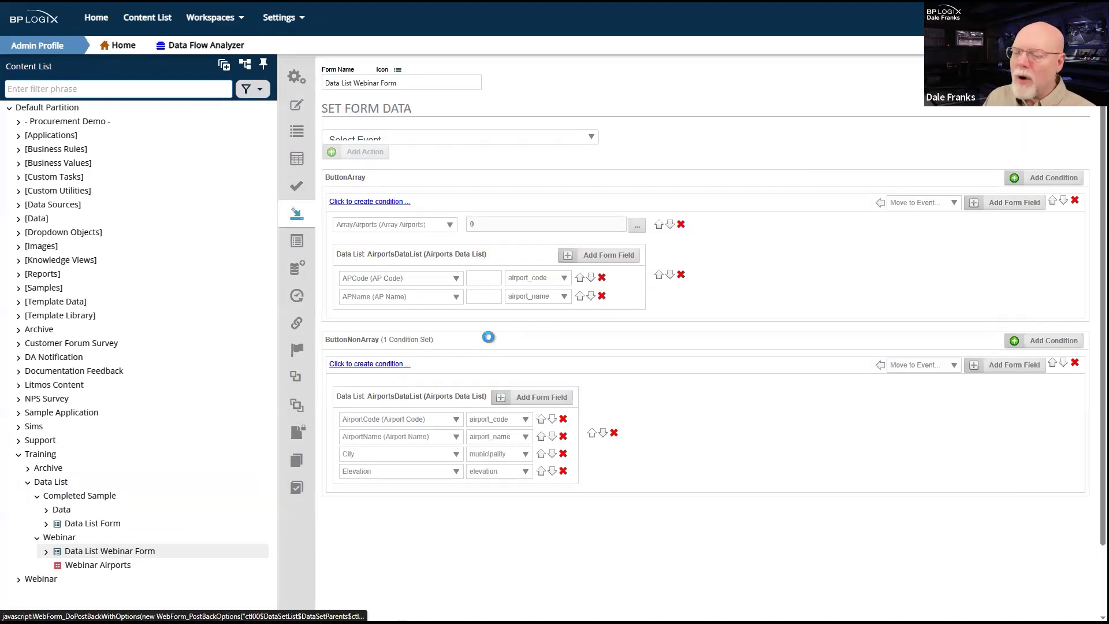
Open the completed sample's Data List Form and remove the Datalist2 field mapping block from its Button2 event.
click(84, 524)
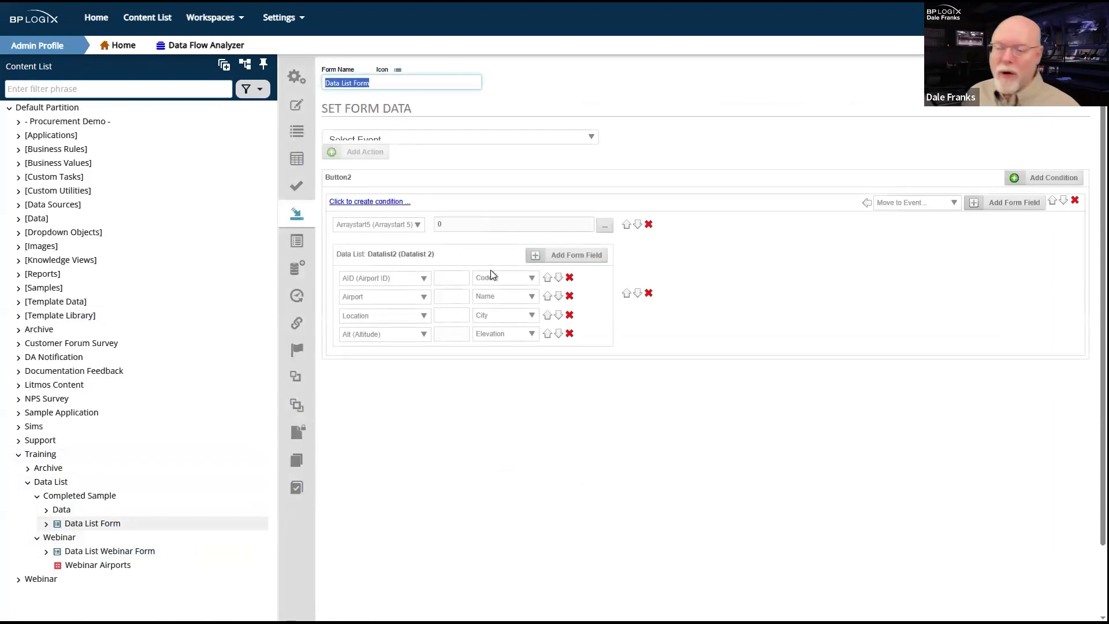
click(523, 278)
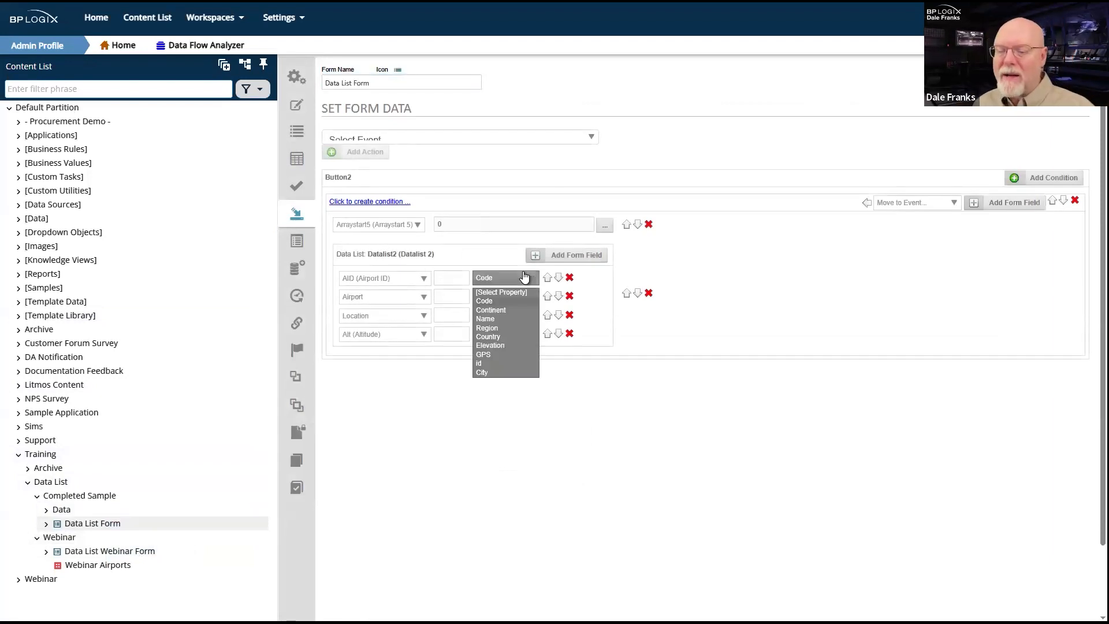
click(649, 294)
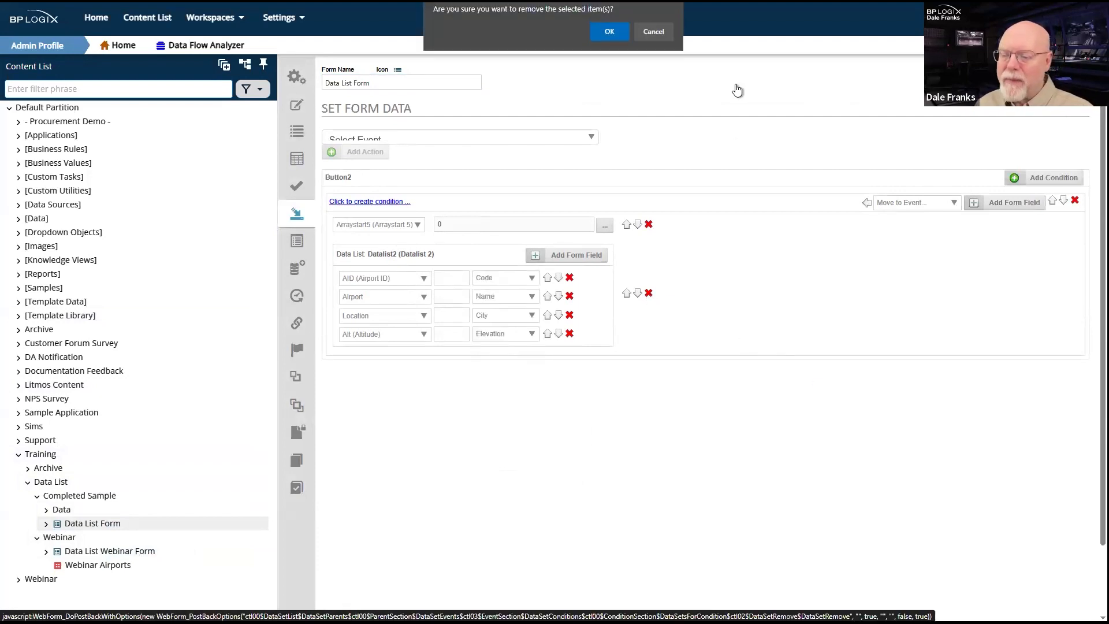
click(603, 27)
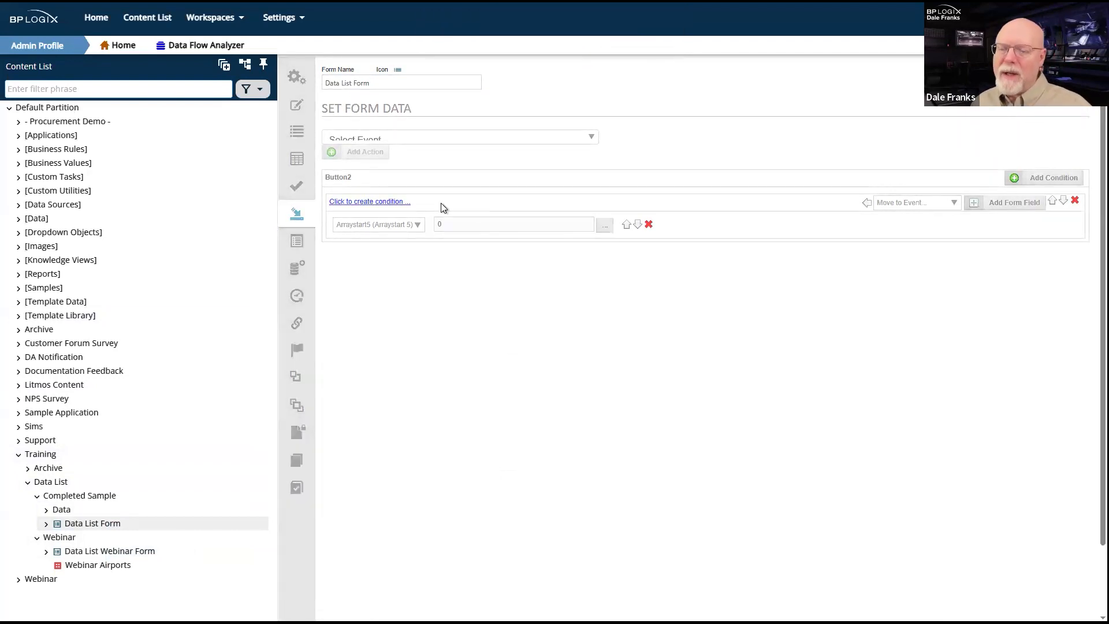
Add a new action for the Button2 event that targets the AID (Airport ID) form field.
click(541, 143)
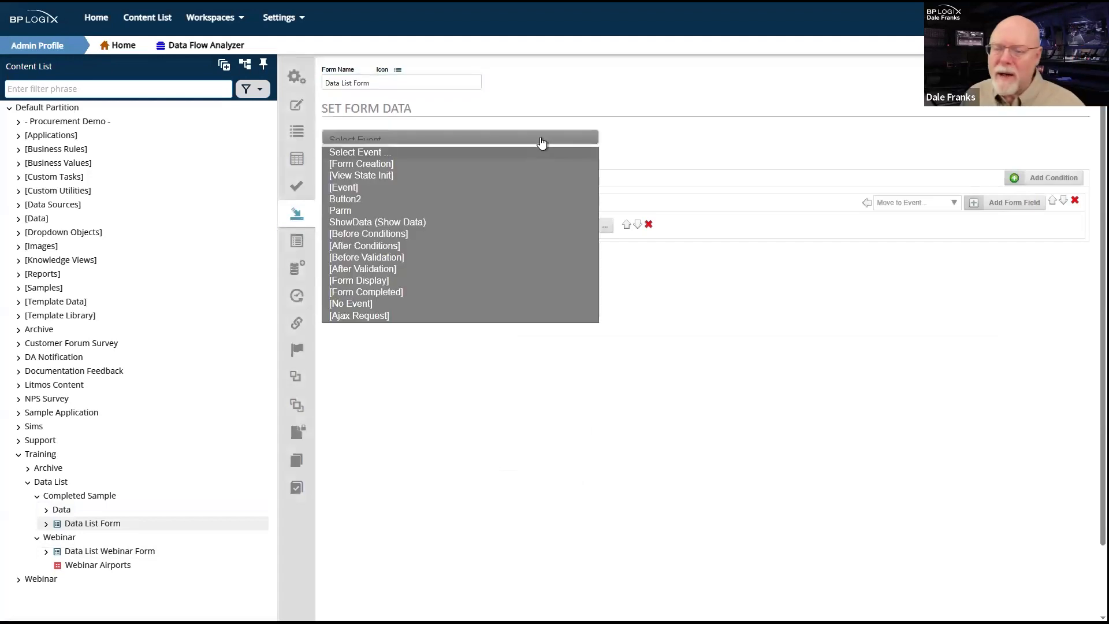
click(353, 202)
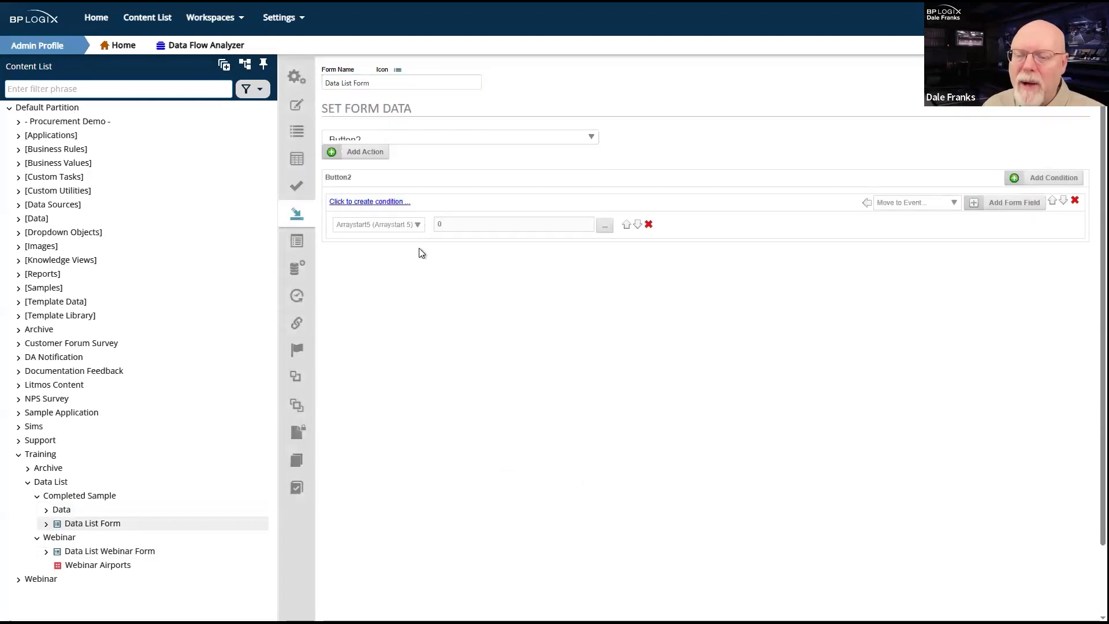
click(362, 151)
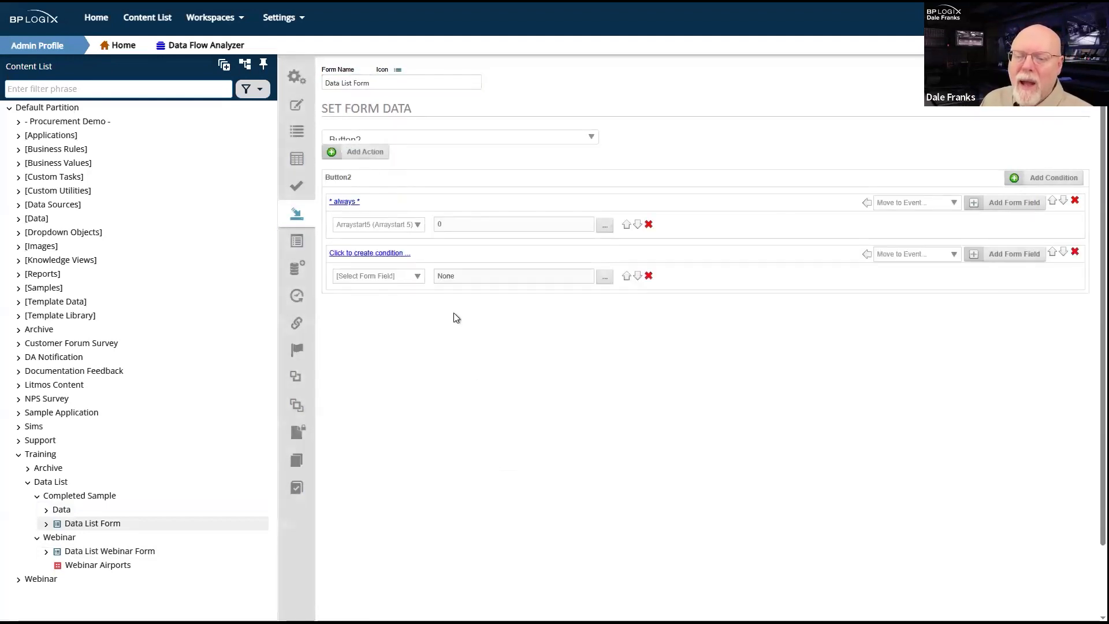
click(416, 276)
click(376, 304)
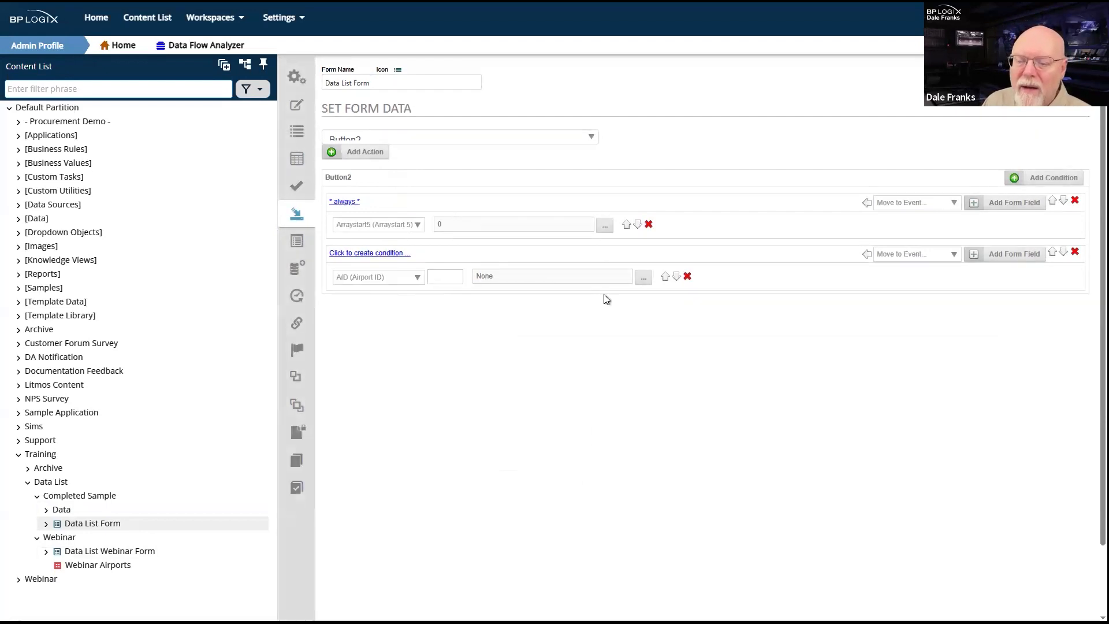
Set the value for AID (Airport ID) to the form data list variable Datalist2.id.
click(644, 278)
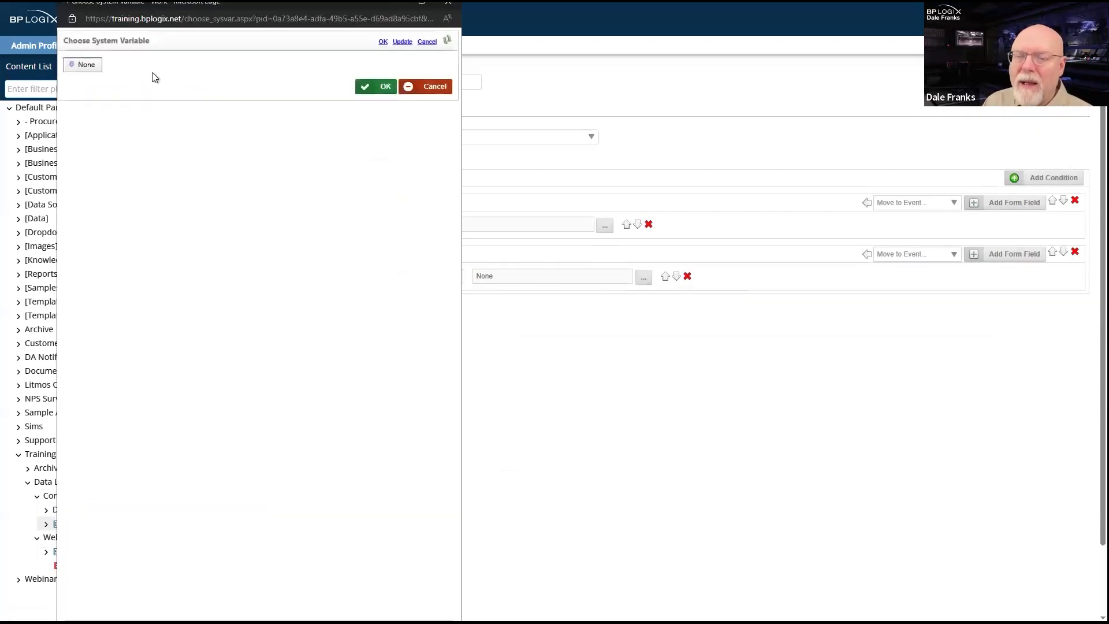
click(84, 64)
mouse_move(109, 96)
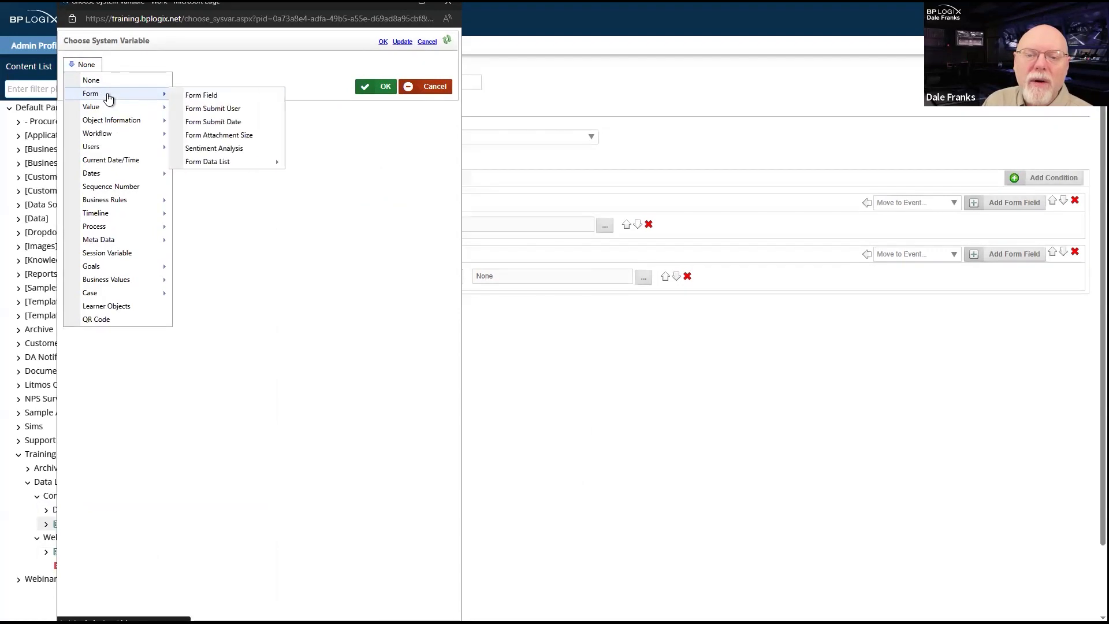
mouse_move(227, 164)
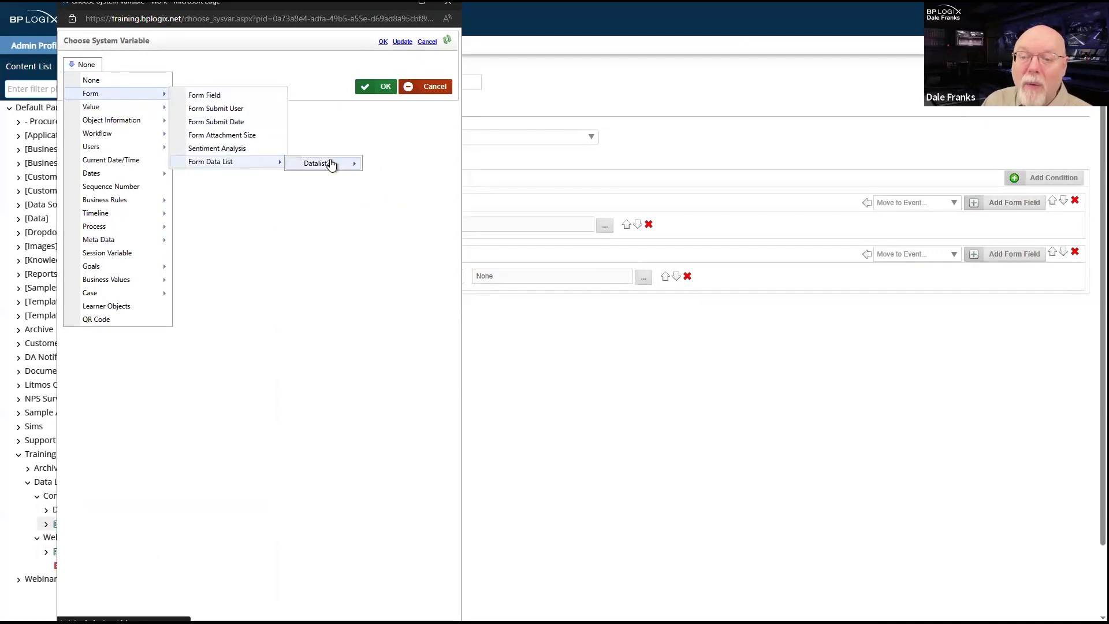
mouse_move(329, 162)
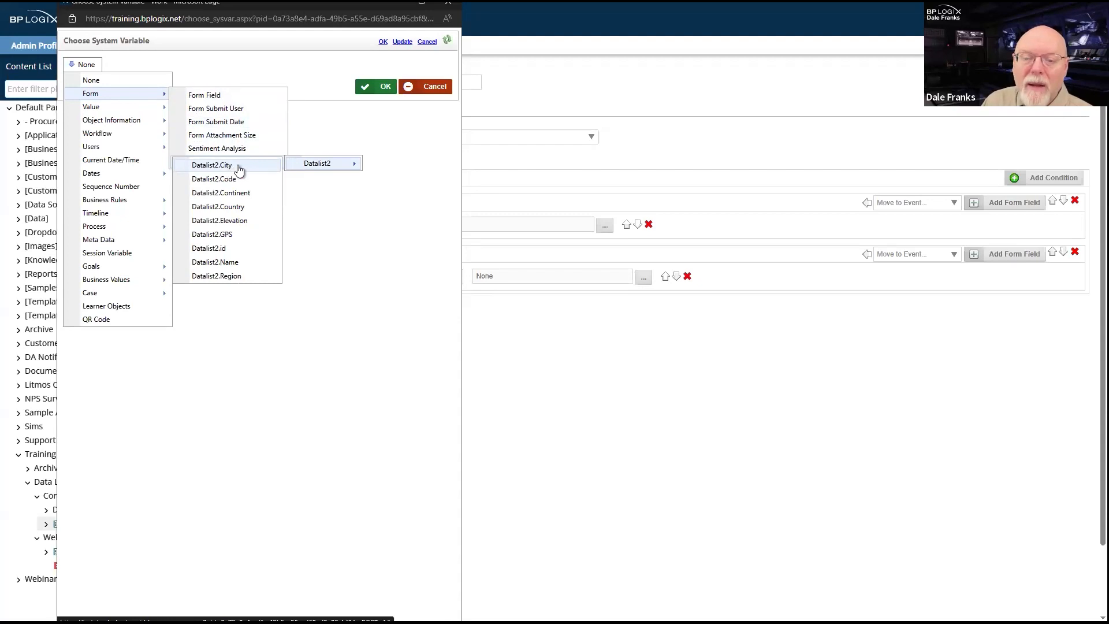
click(206, 248)
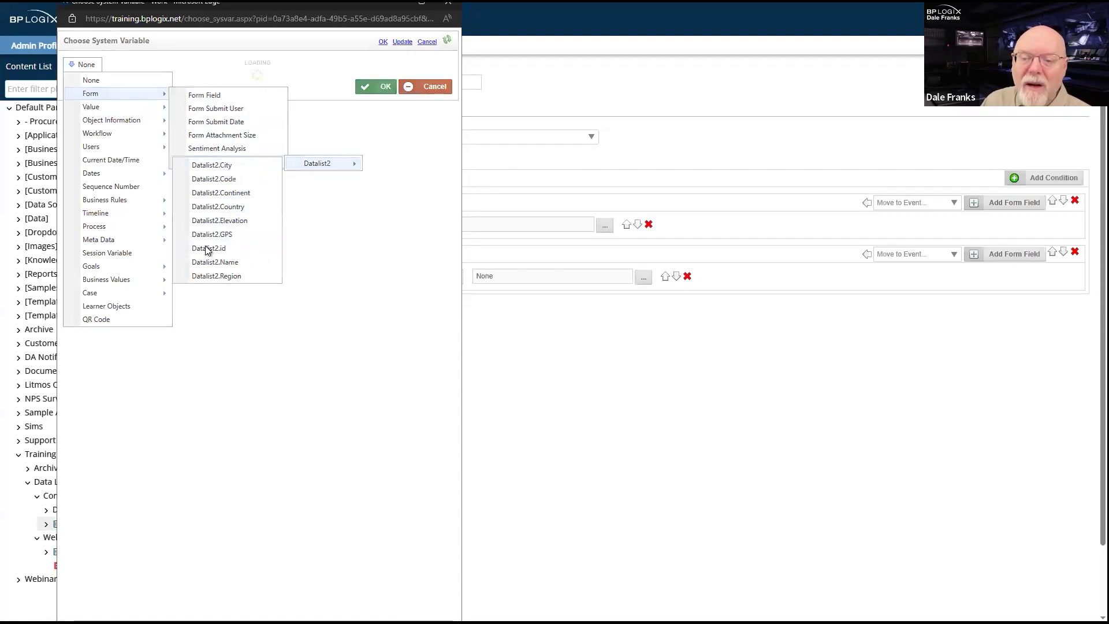
click(381, 86)
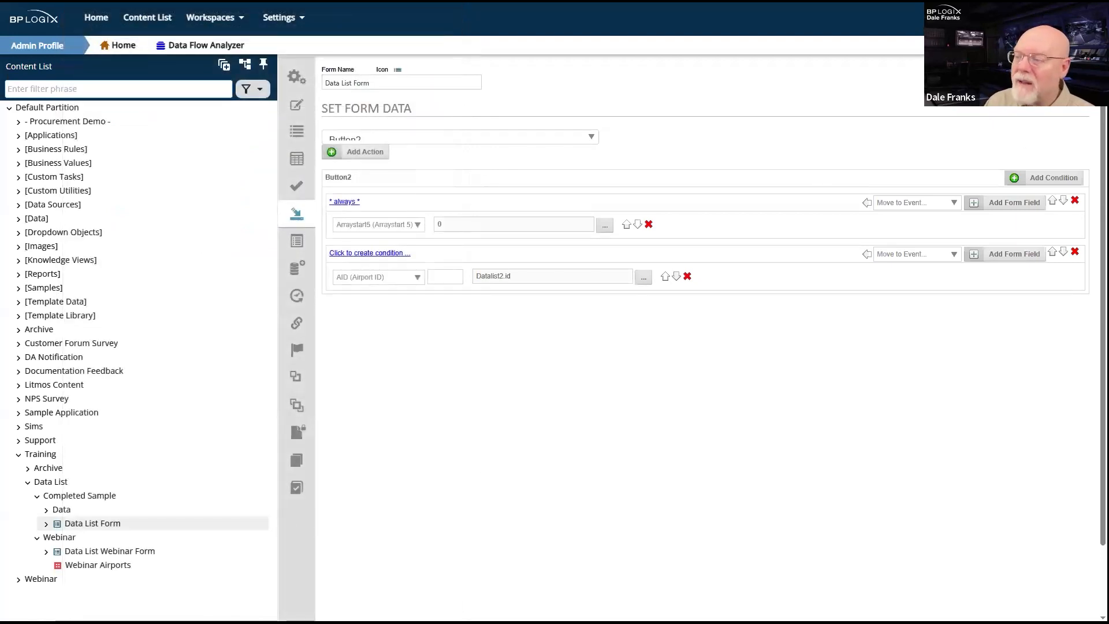
Apply the Button2 form data settings and map AID (Airport ID) to the Code property of Datalist2.
click(1045, 83)
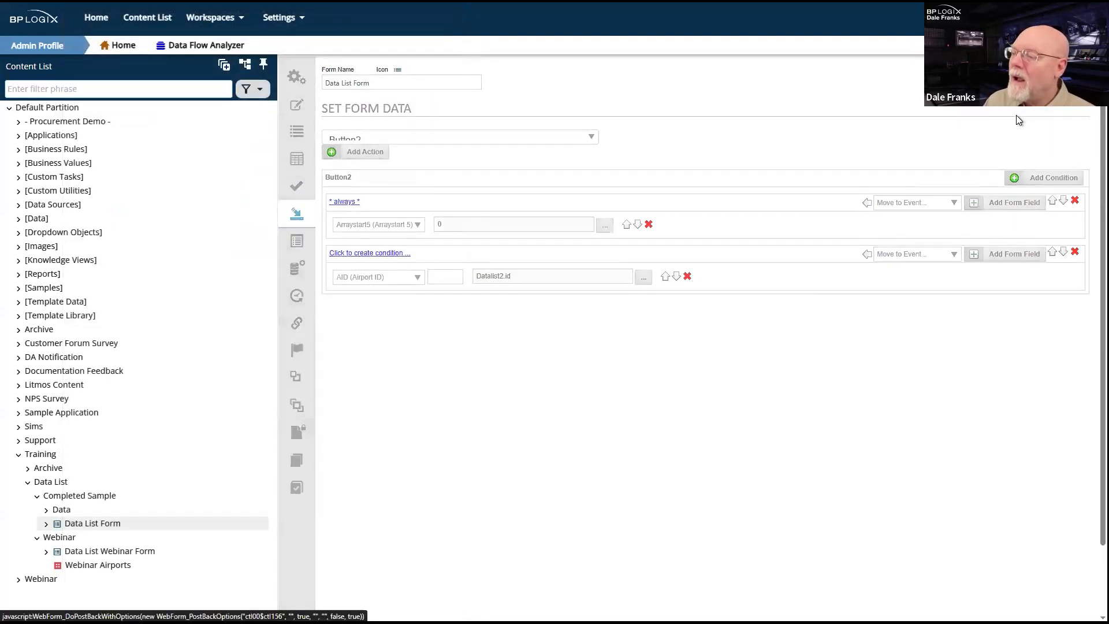
click(1016, 115)
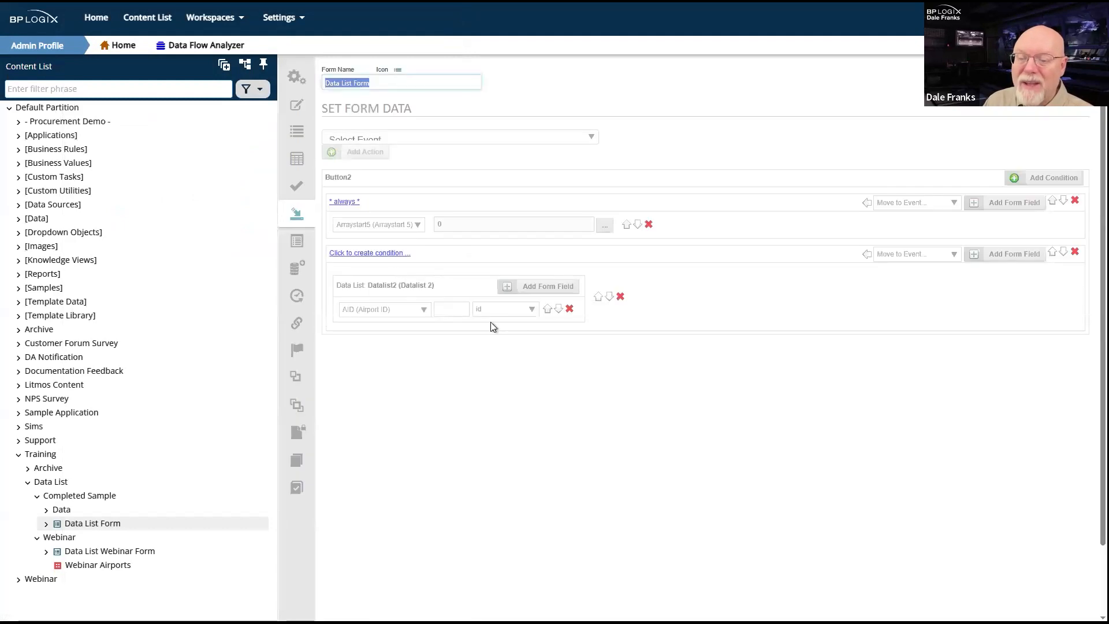
click(532, 310)
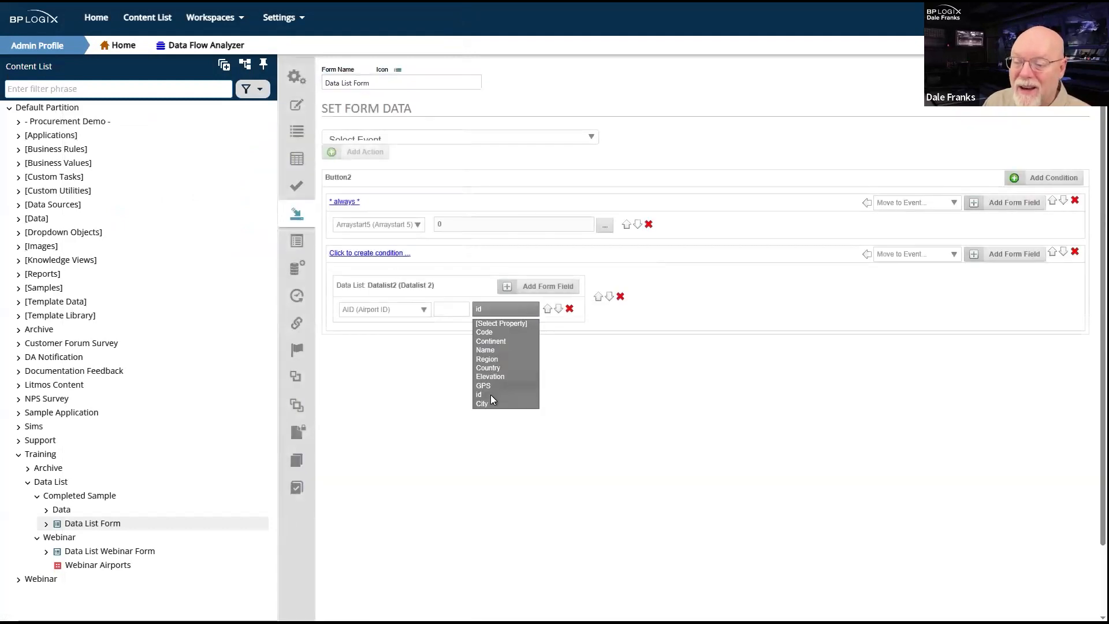
click(496, 331)
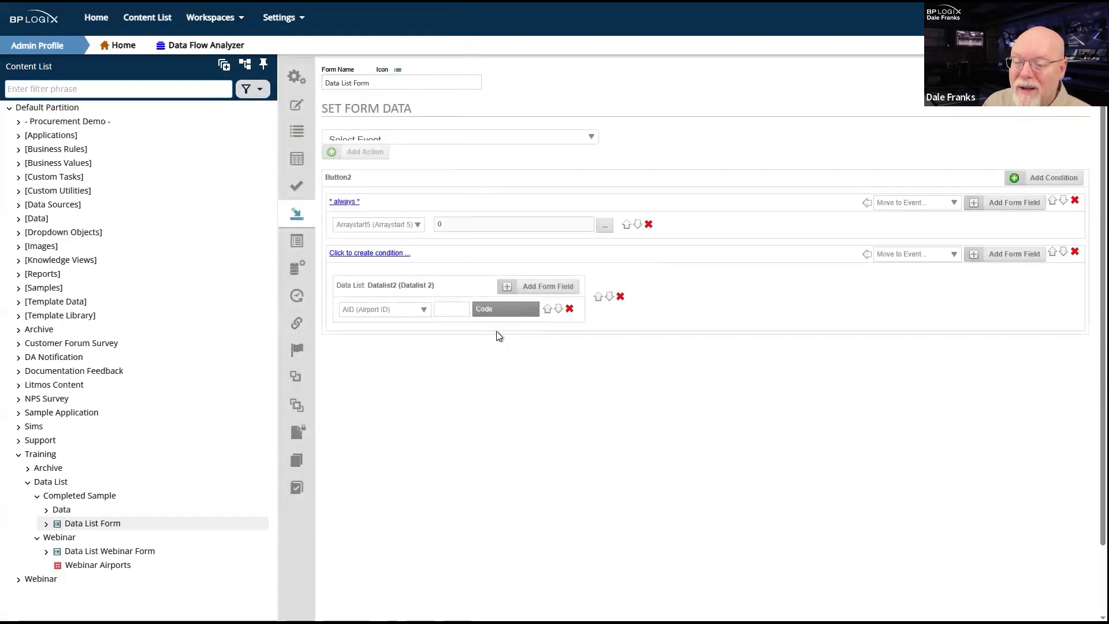
Add three more form field rows to the Datalist2 mapping and map Airport to the Name property.
click(556, 286)
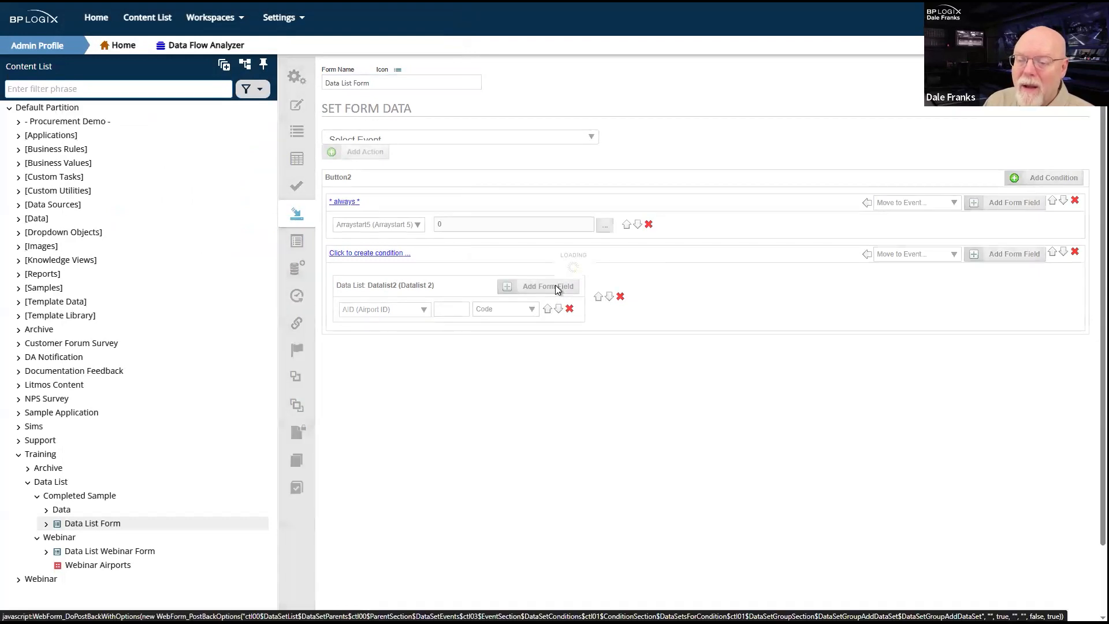
click(555, 286)
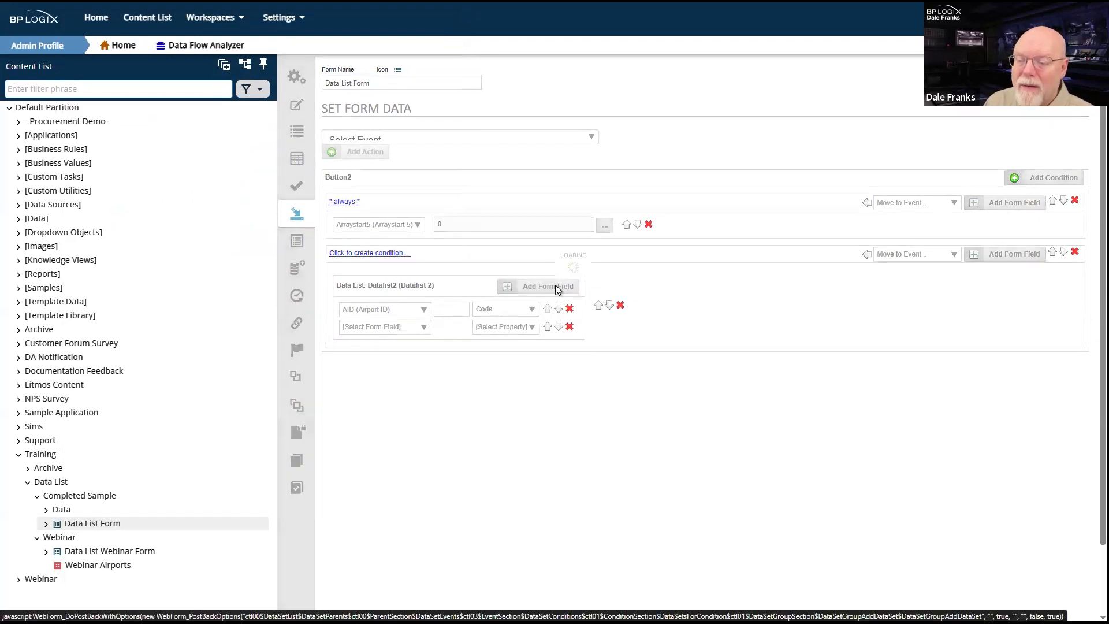
click(383, 327)
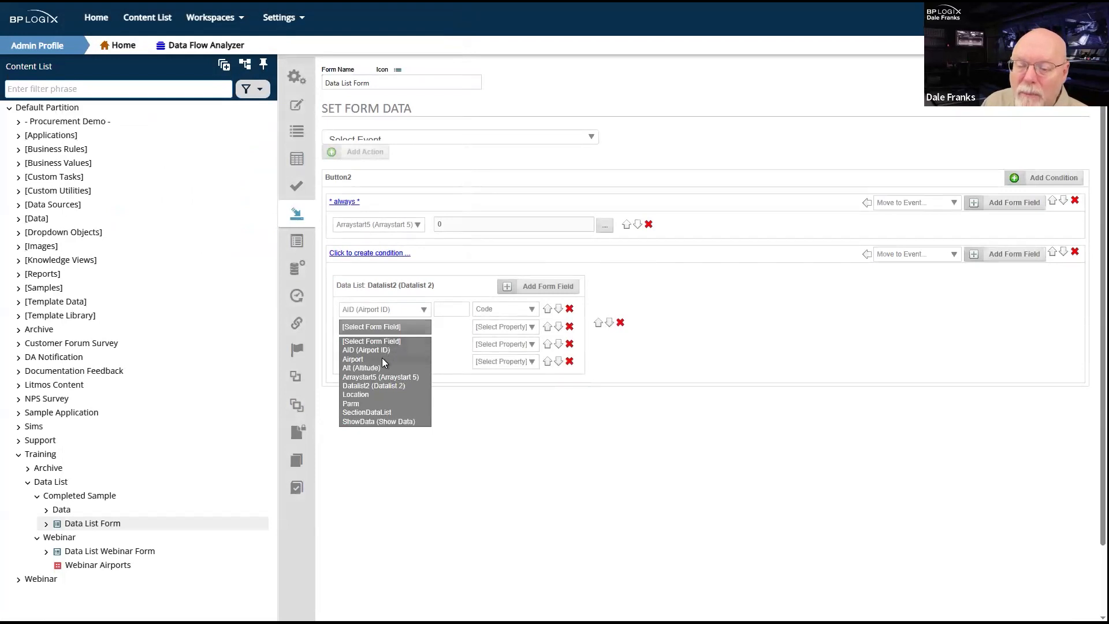
click(387, 358)
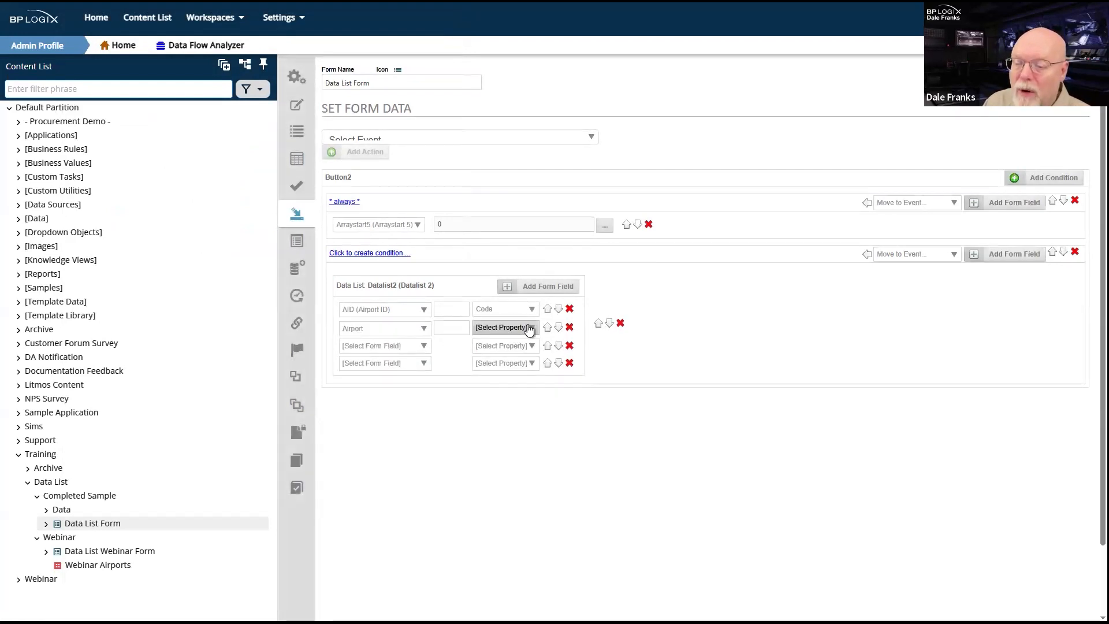
click(522, 327)
click(491, 368)
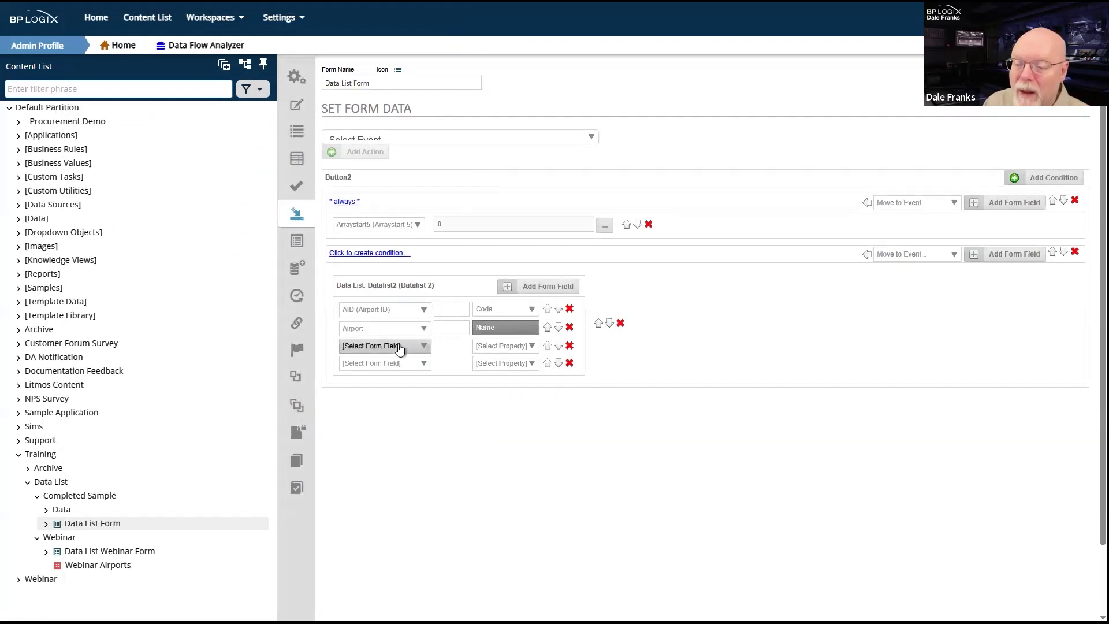
Map Alt (Altitude) to the Elevation property and Location to City in the Datalist2 mapping.
click(398, 347)
click(371, 388)
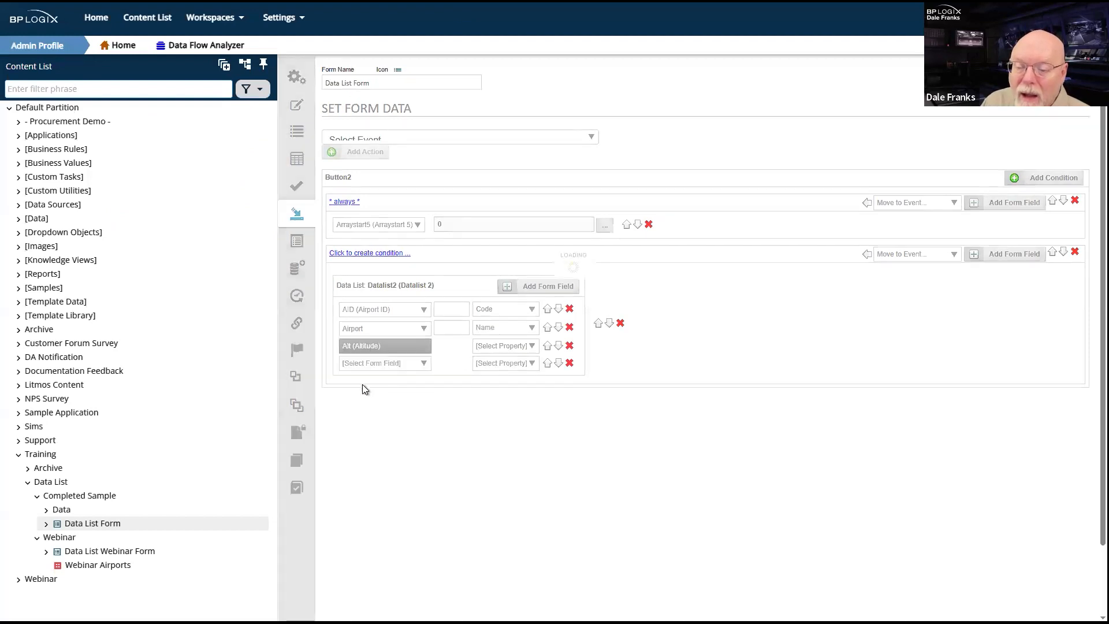
click(525, 346)
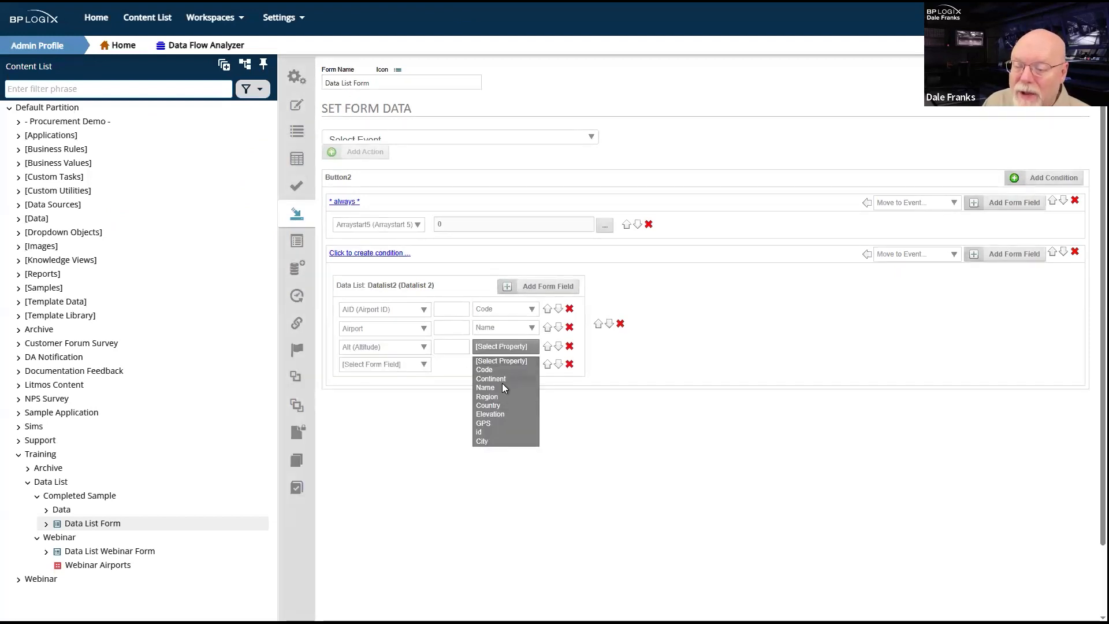
click(496, 414)
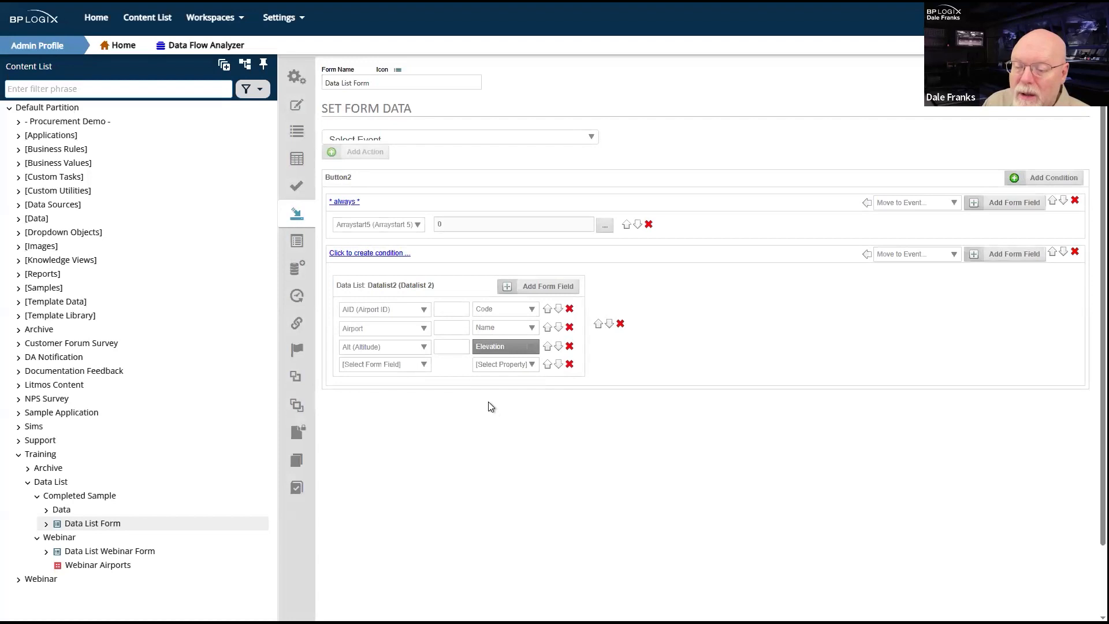
click(414, 372)
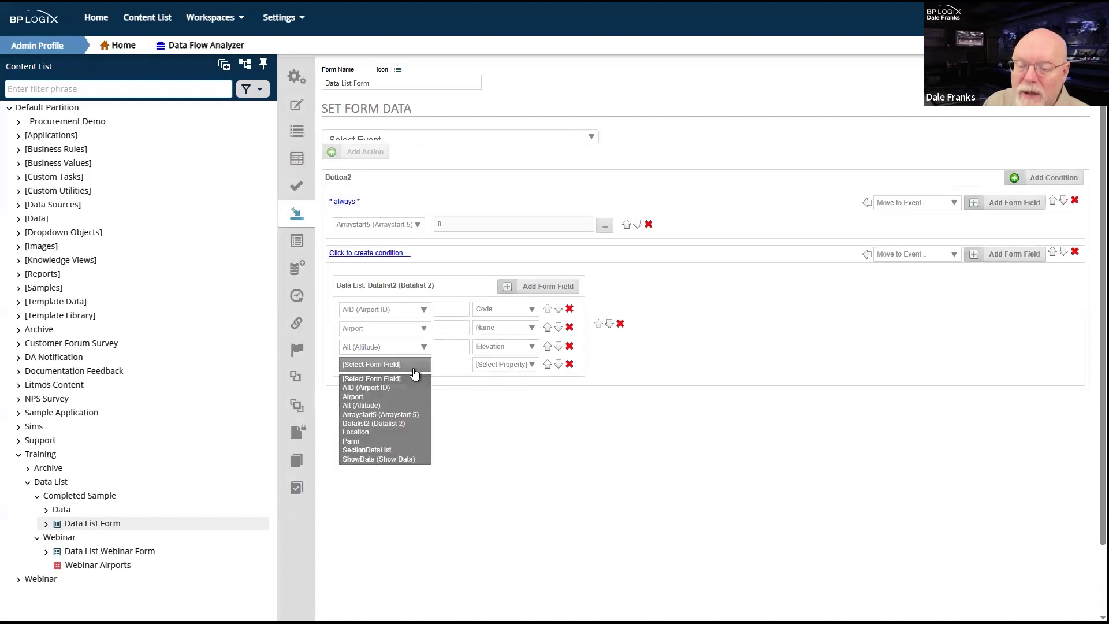
click(387, 432)
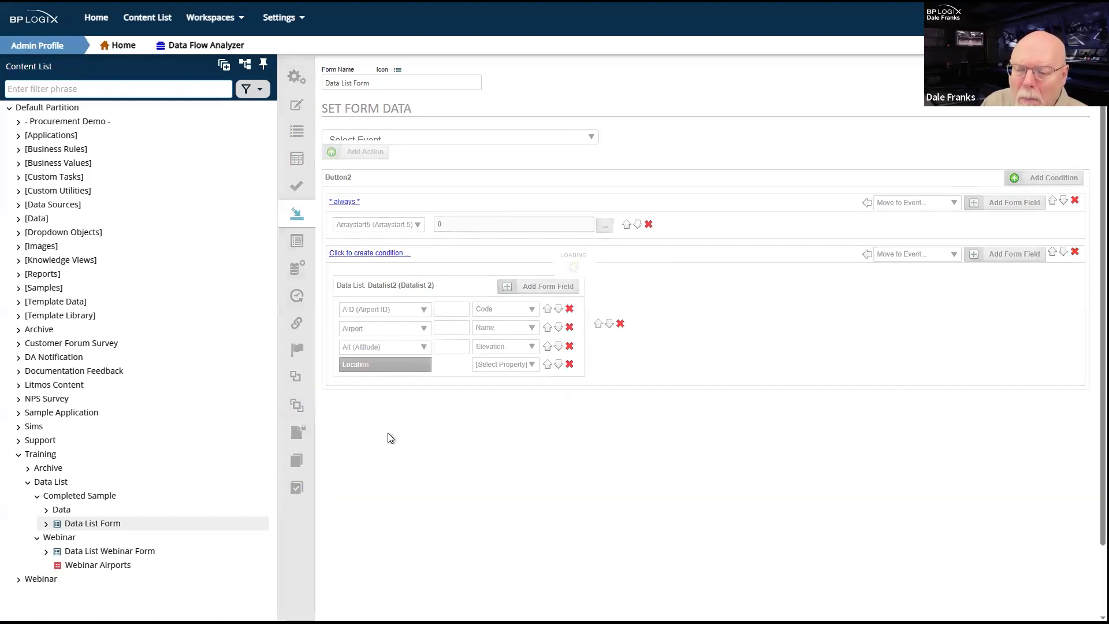
click(512, 366)
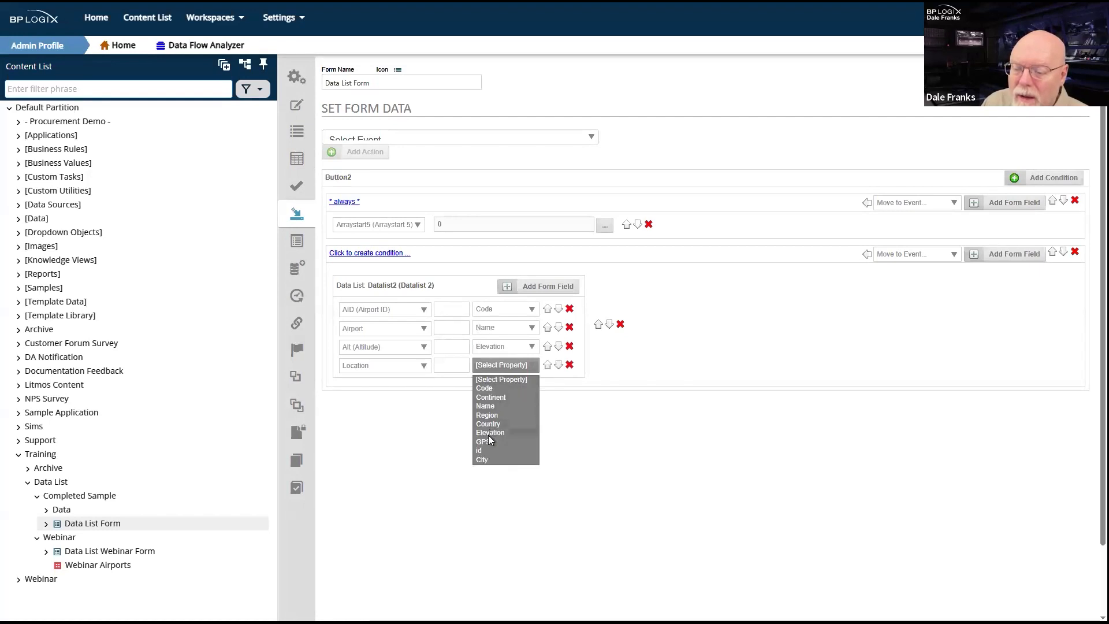
click(483, 459)
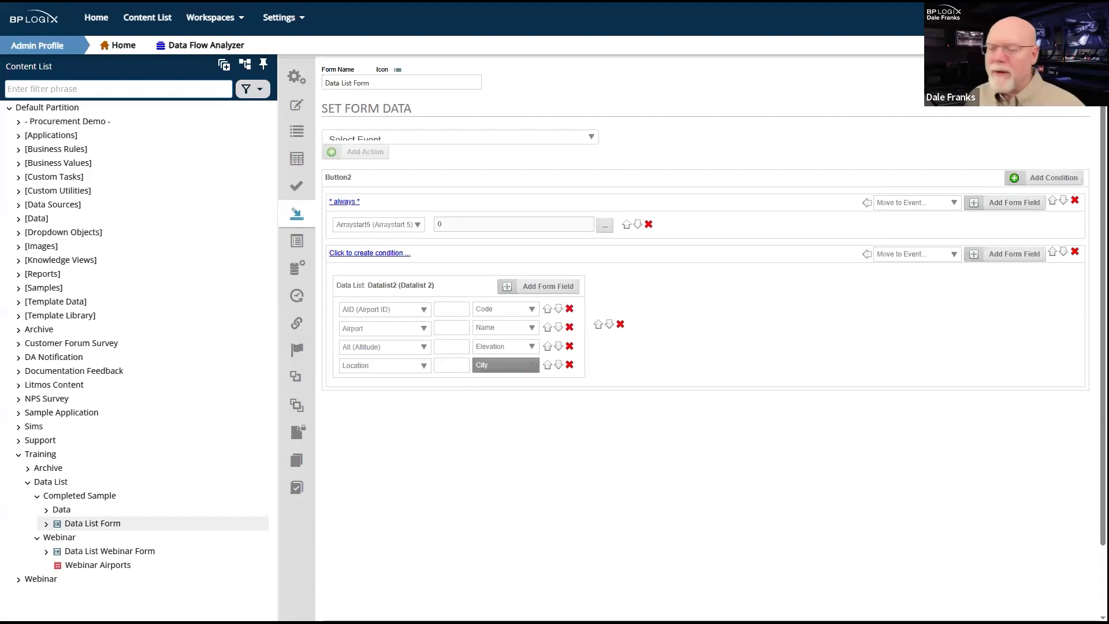
Test the form by adding the Altay Air Base and Southwest Georgia Regional Airport rows from the data list to the array.
click(1019, 87)
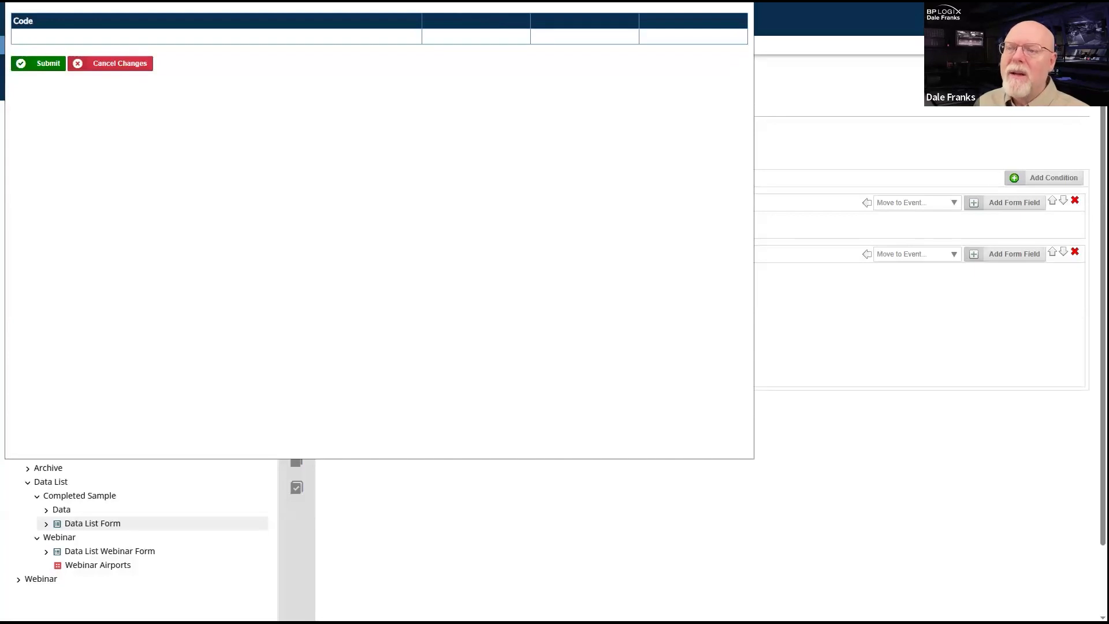
click(291, 127)
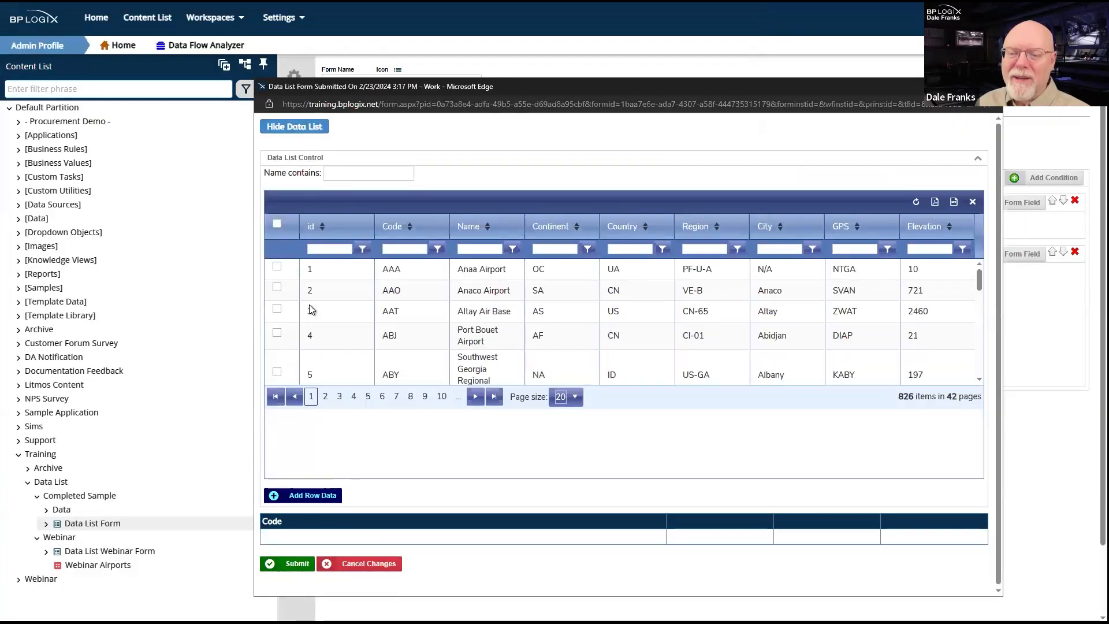
click(277, 309)
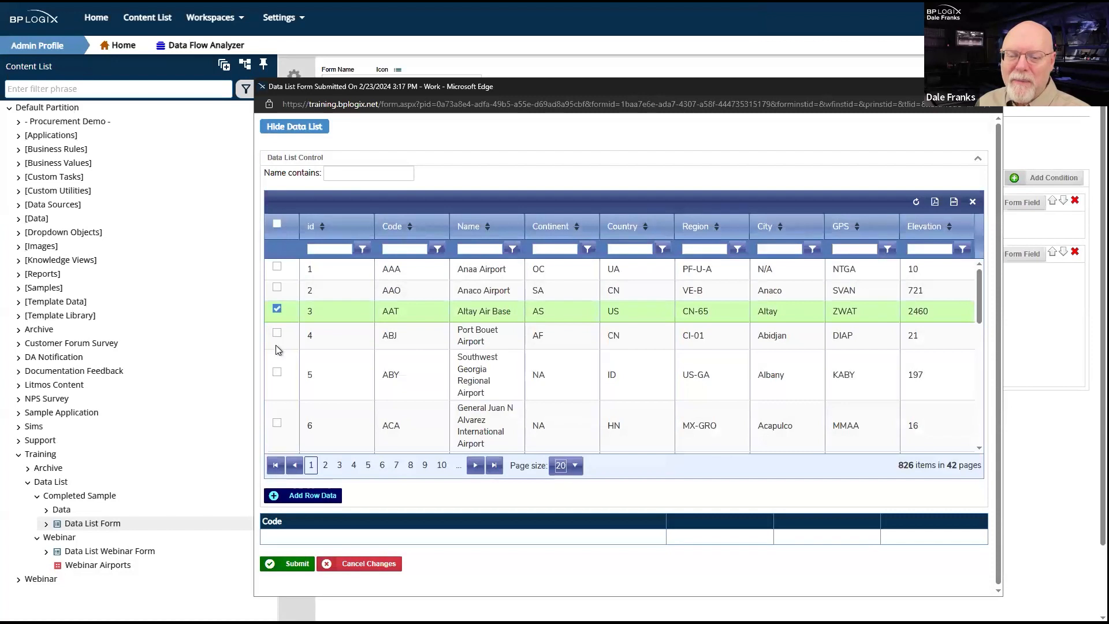
click(276, 372)
click(325, 498)
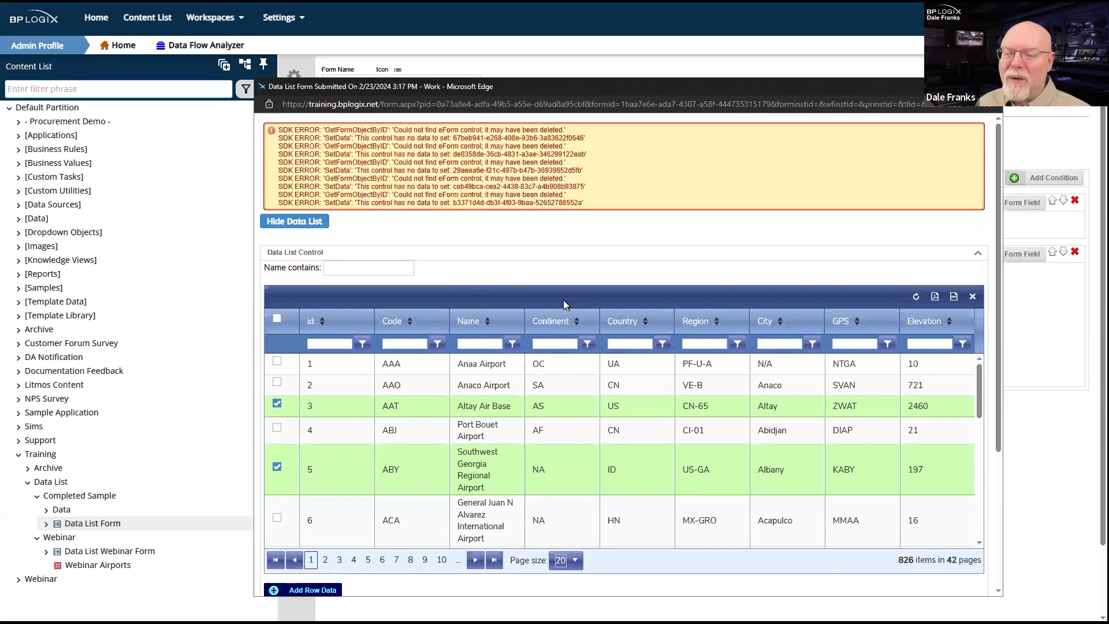
scroll(562, 299, down, 3)
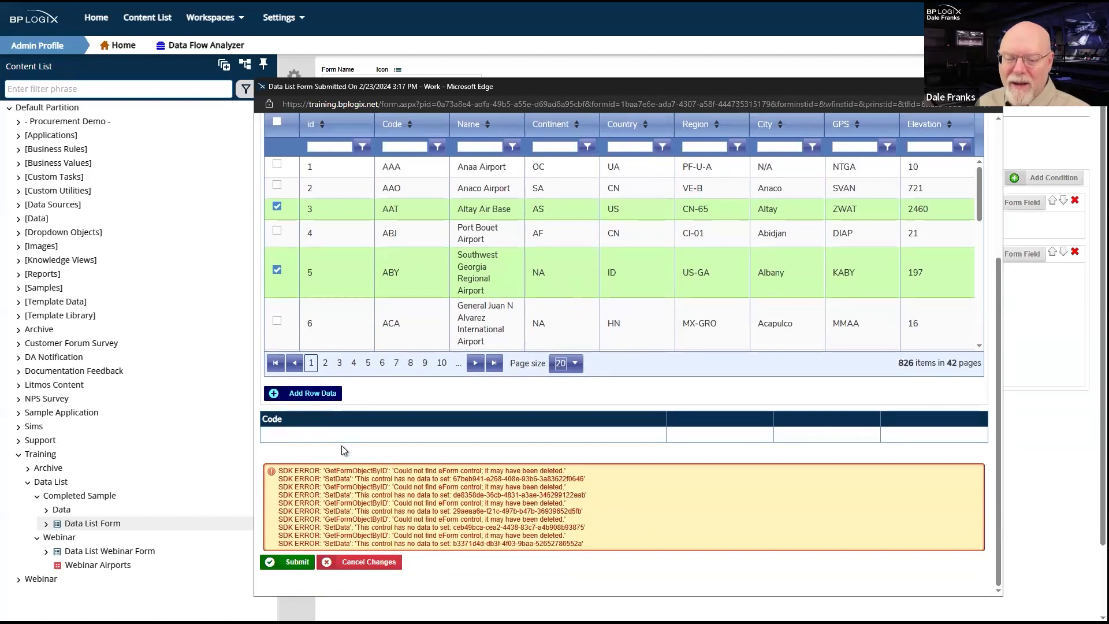
click(990, 86)
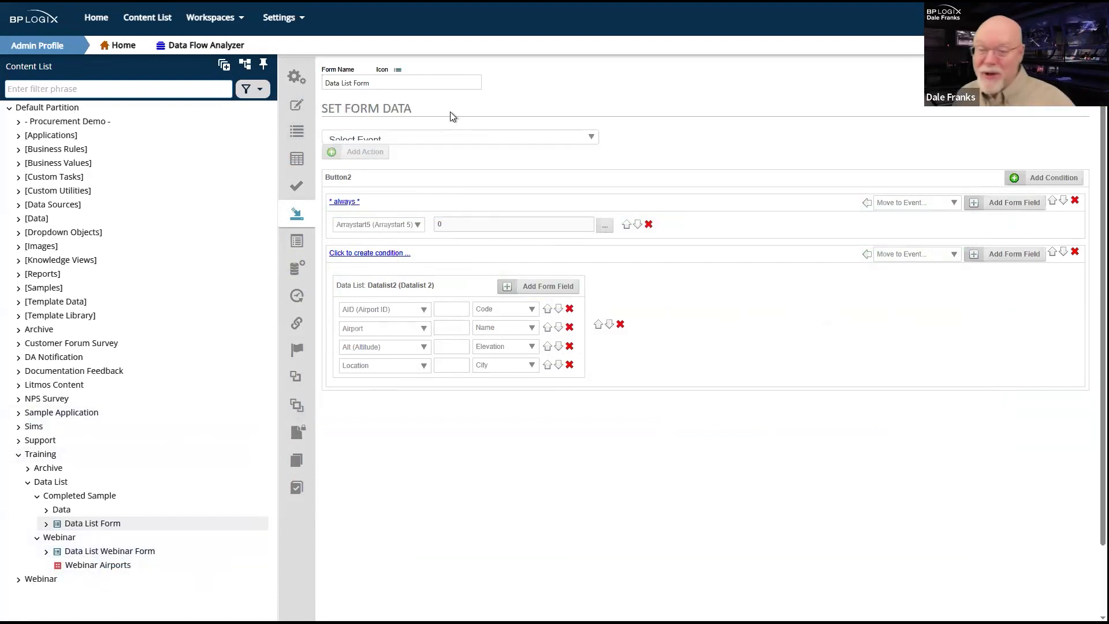
Open the form's design and inspect the array table below the data list.
click(101, 554)
click(581, 388)
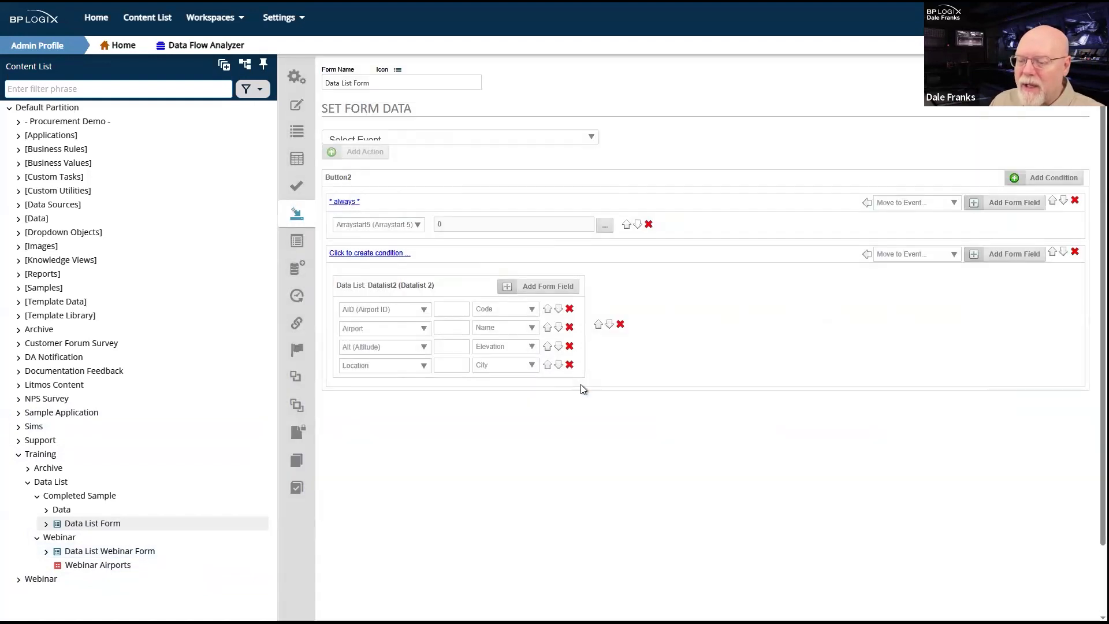
click(298, 111)
click(679, 407)
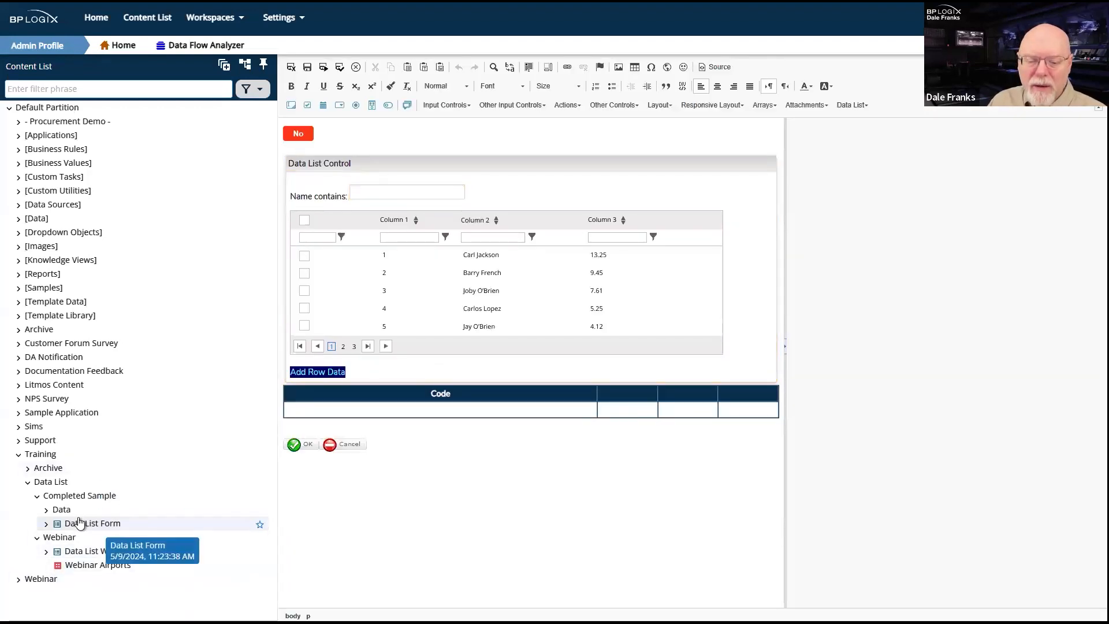
Reopen the Data List Form's Set Form Data settings and review the field choices for the AID and Arraystart5 entries.
click(80, 523)
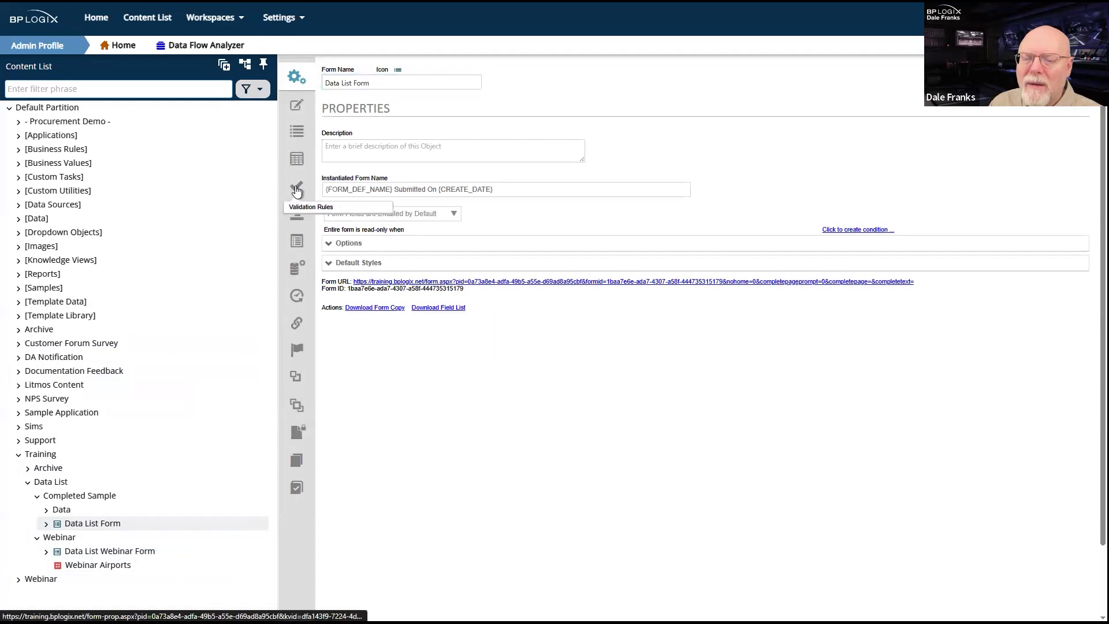
click(295, 215)
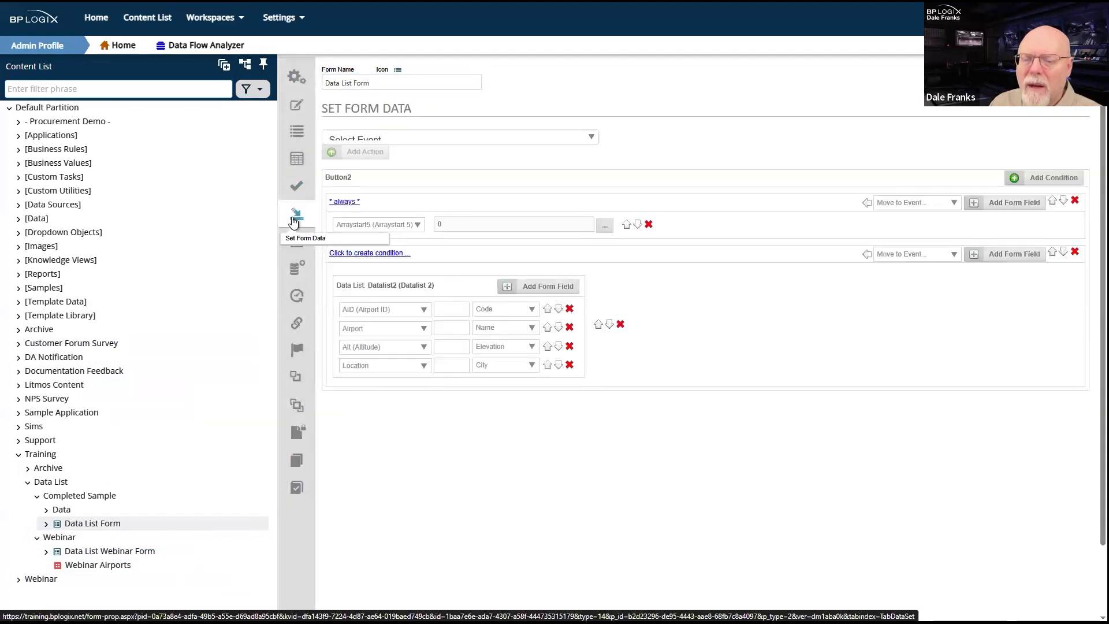
click(418, 309)
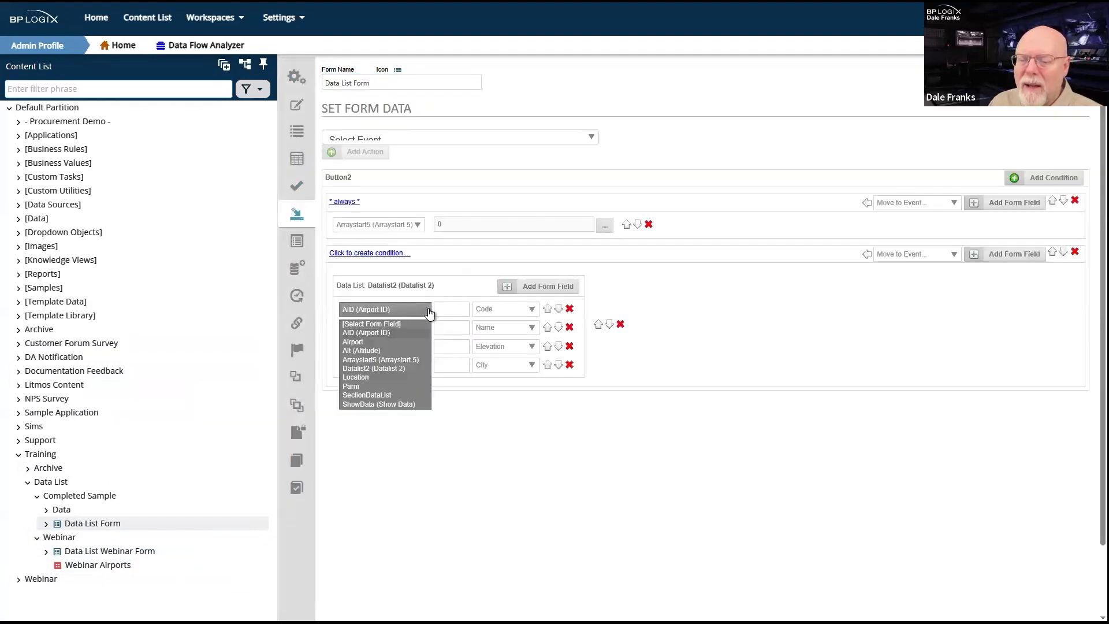
click(614, 301)
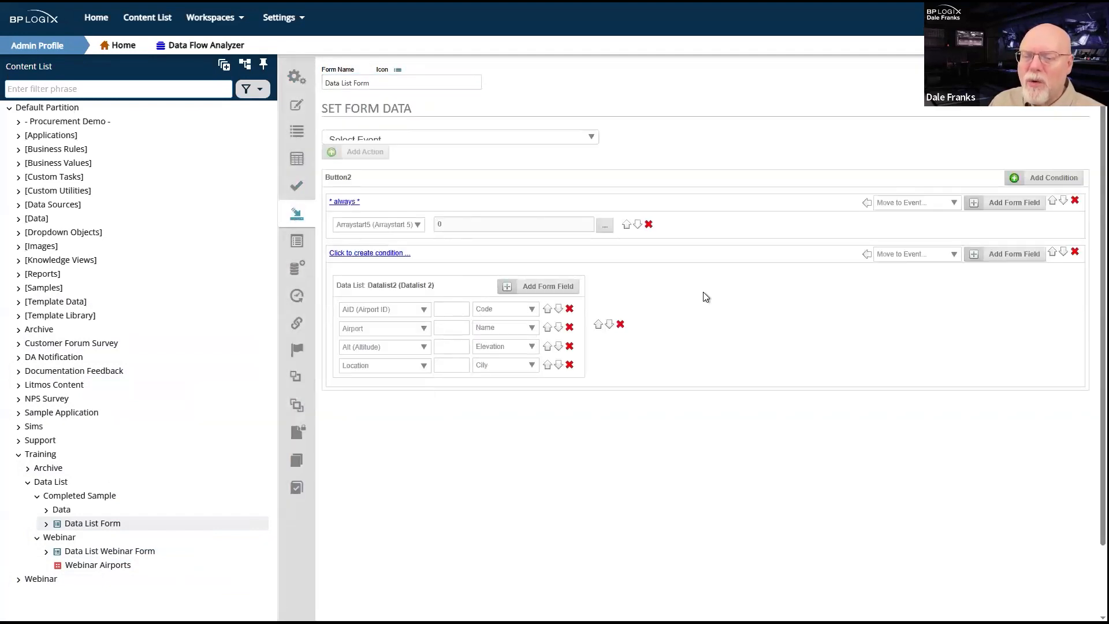
click(417, 229)
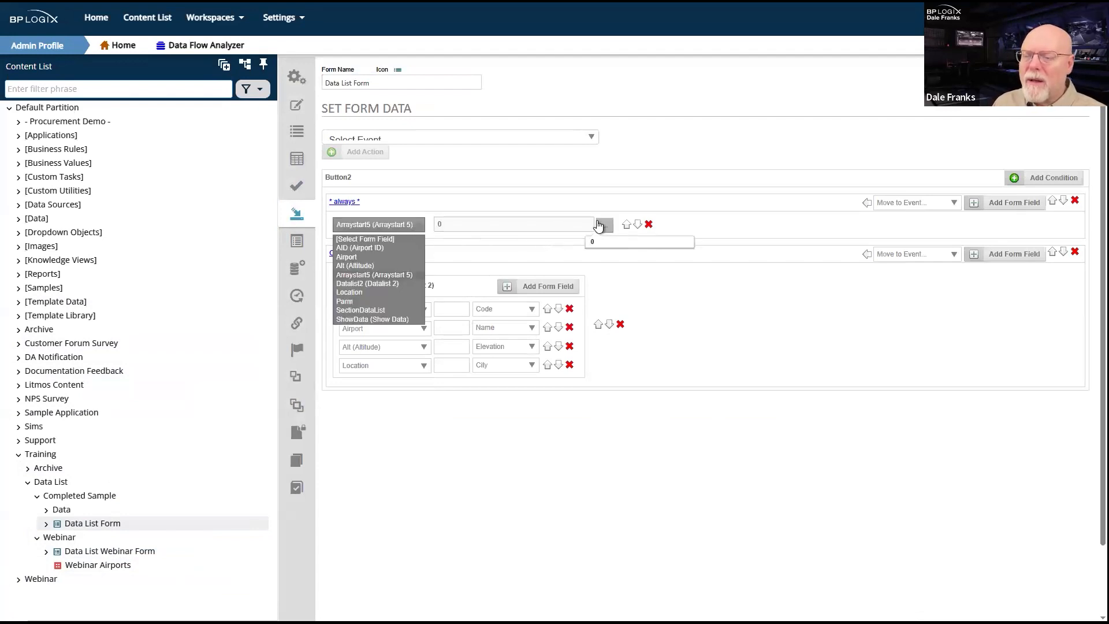
click(621, 345)
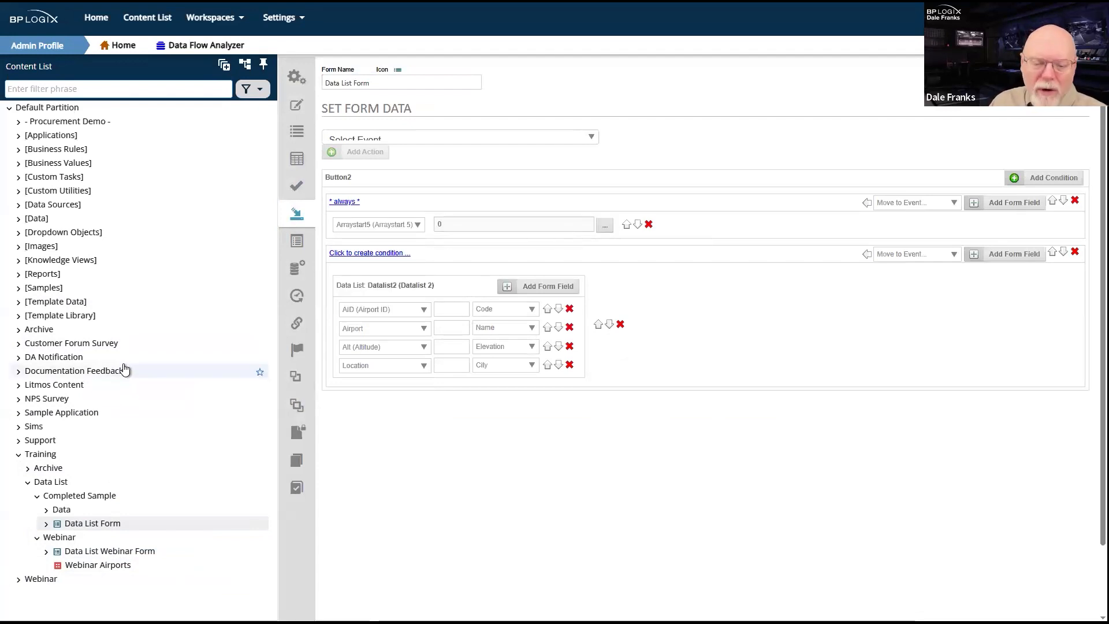
In the form's design, examine the "Name contains" input control and the parameter passed to the data list control.
click(297, 104)
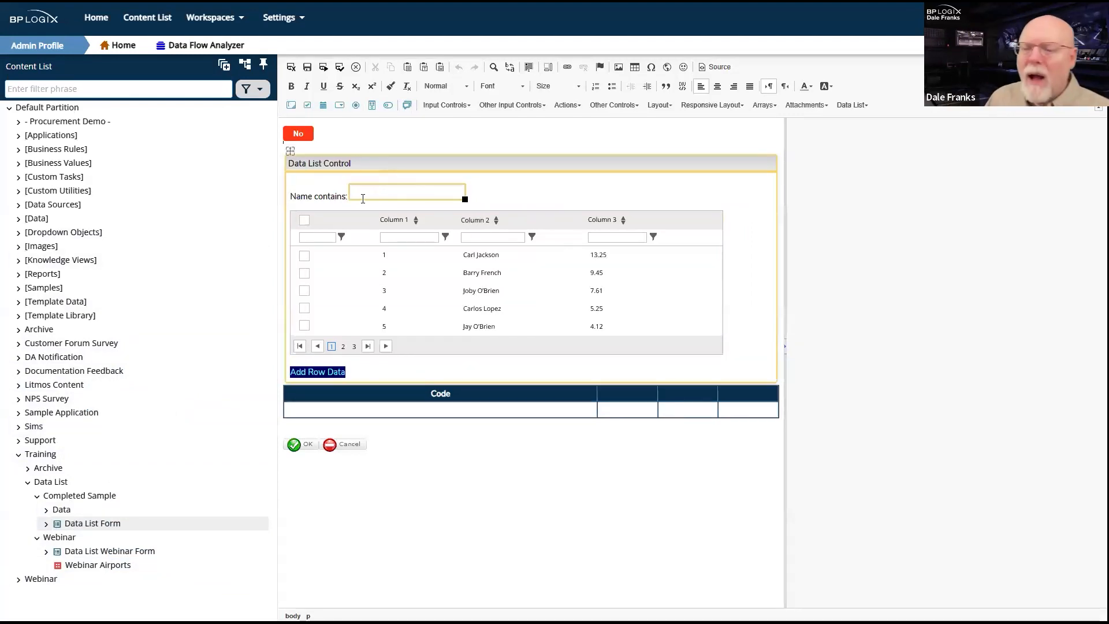
click(353, 177)
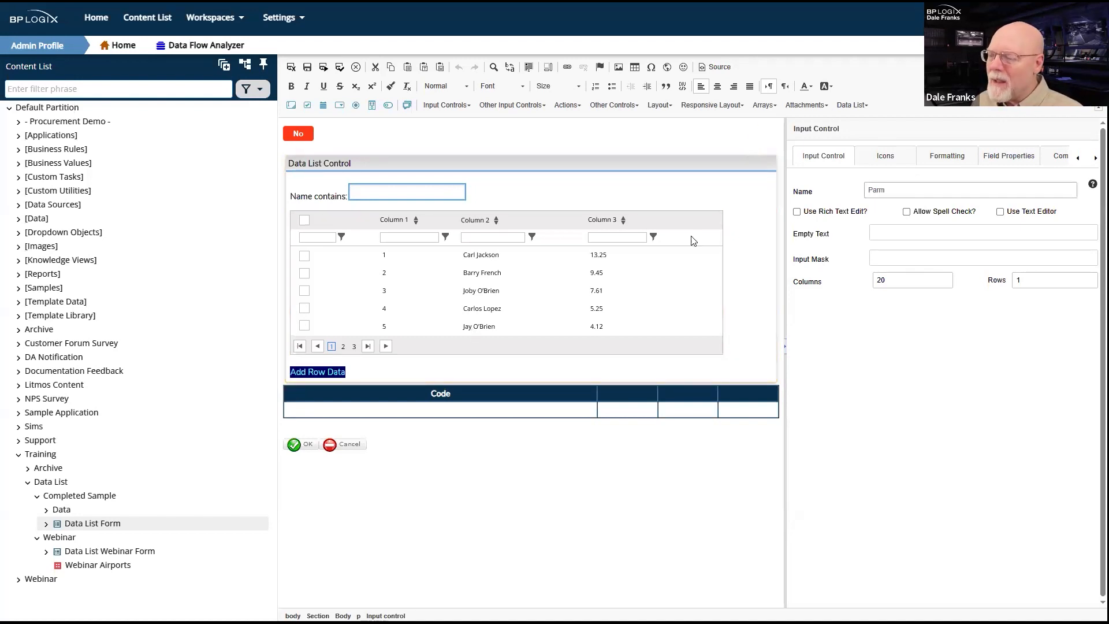
click(672, 289)
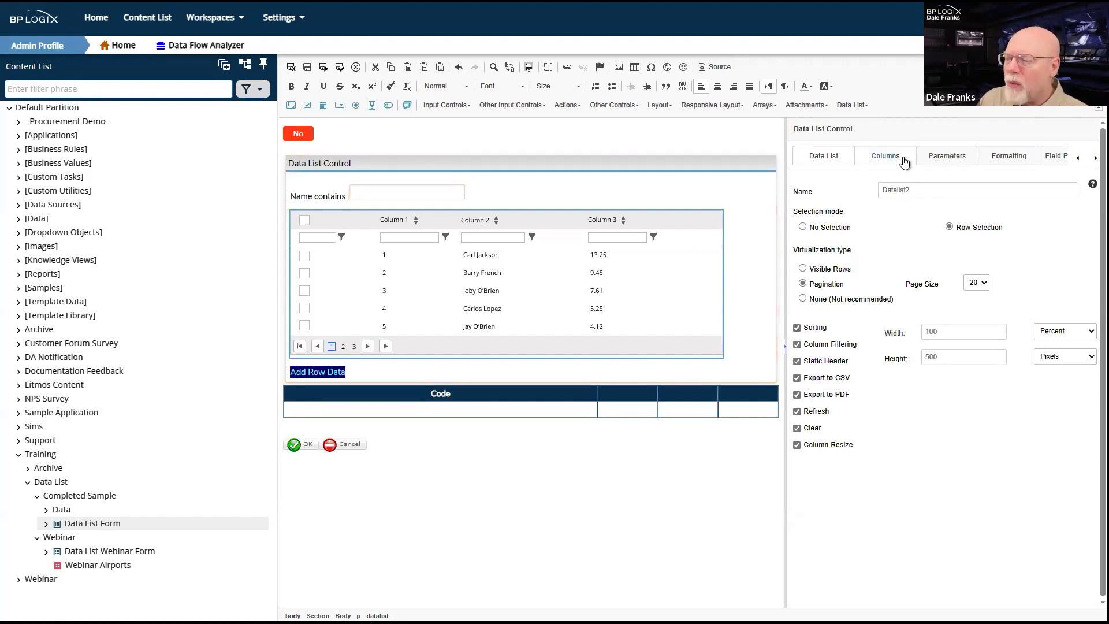
click(943, 158)
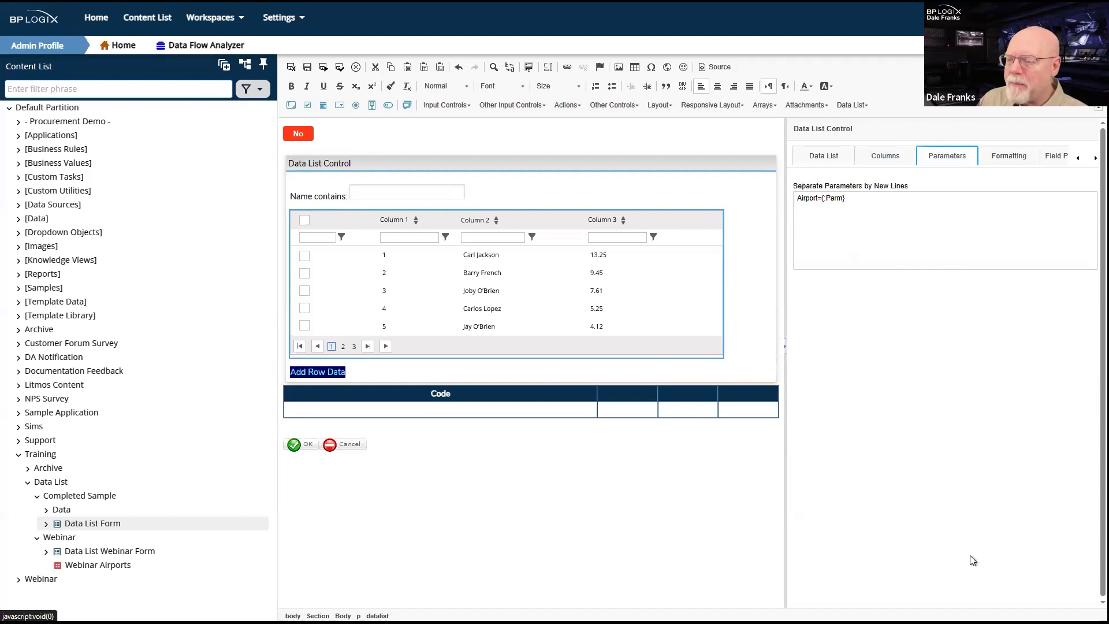
drag(858, 198, 799, 195)
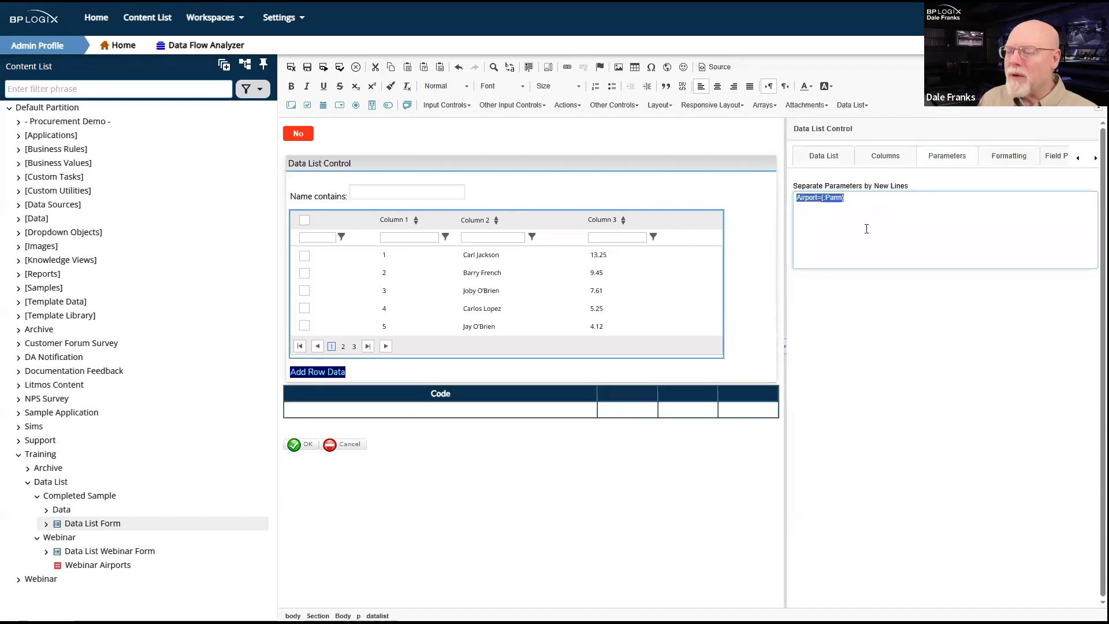
Check the name of the "Name contains" input control and reopen the data list control's parameter settings.
click(867, 254)
click(379, 191)
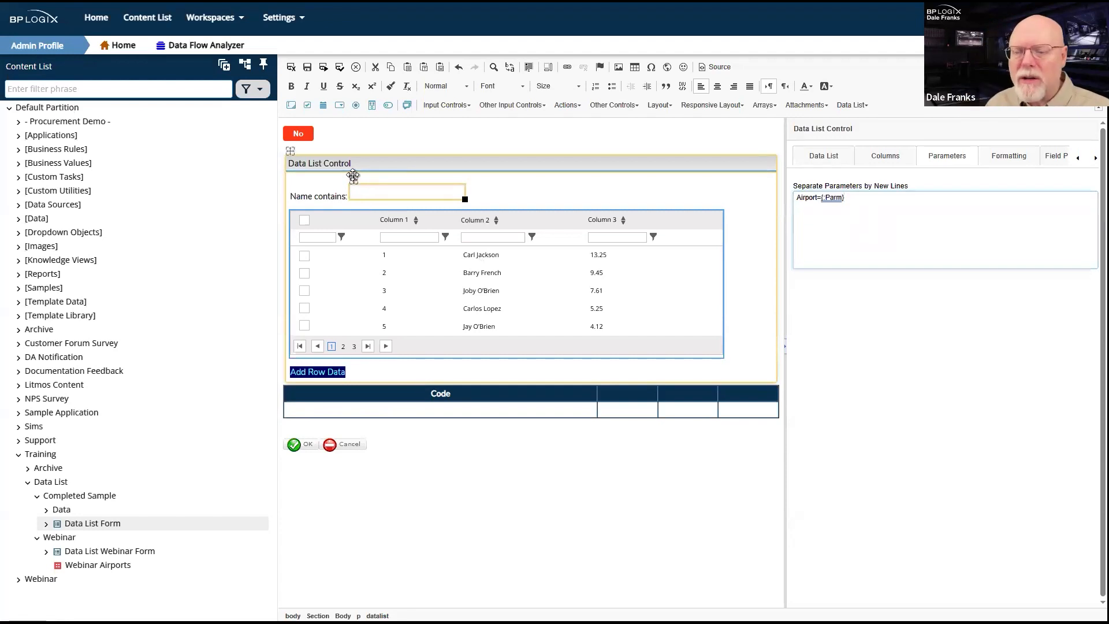
click(355, 189)
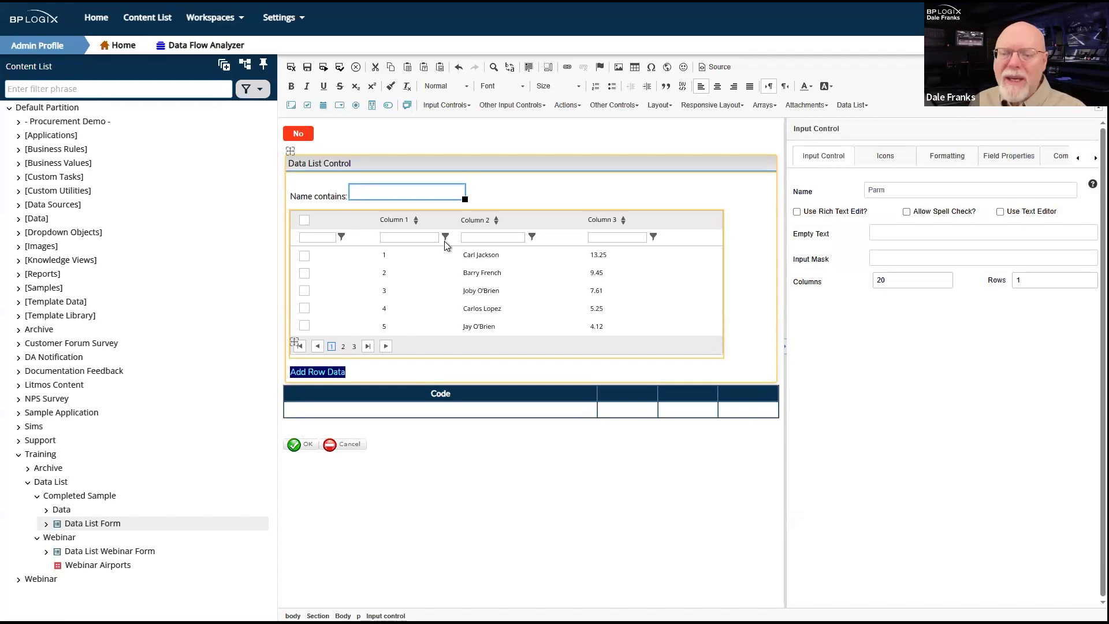
click(462, 275)
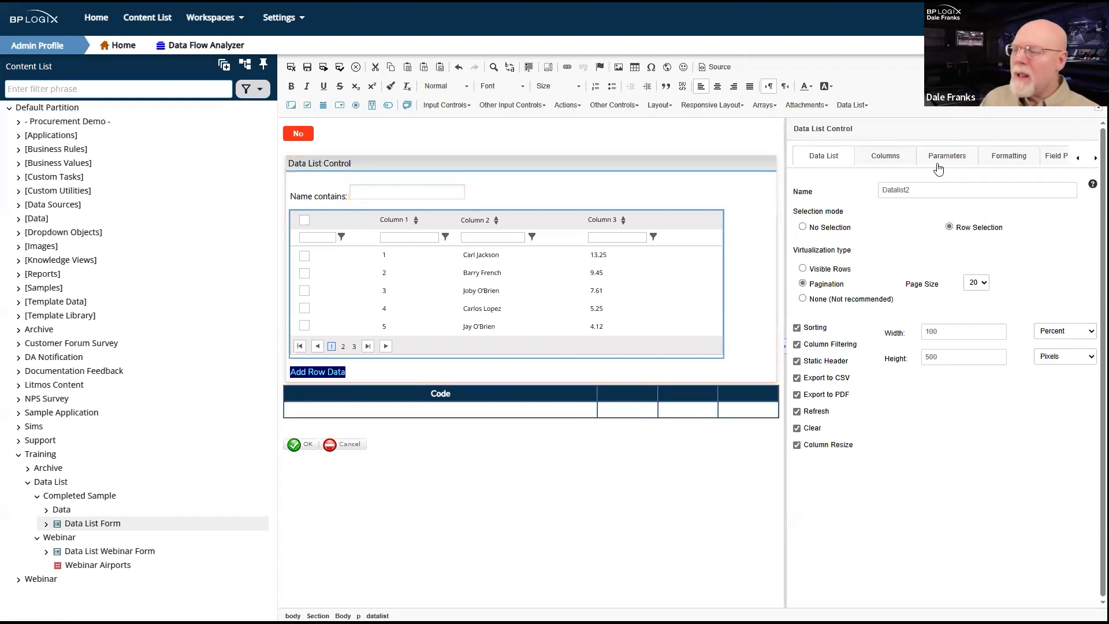
click(941, 159)
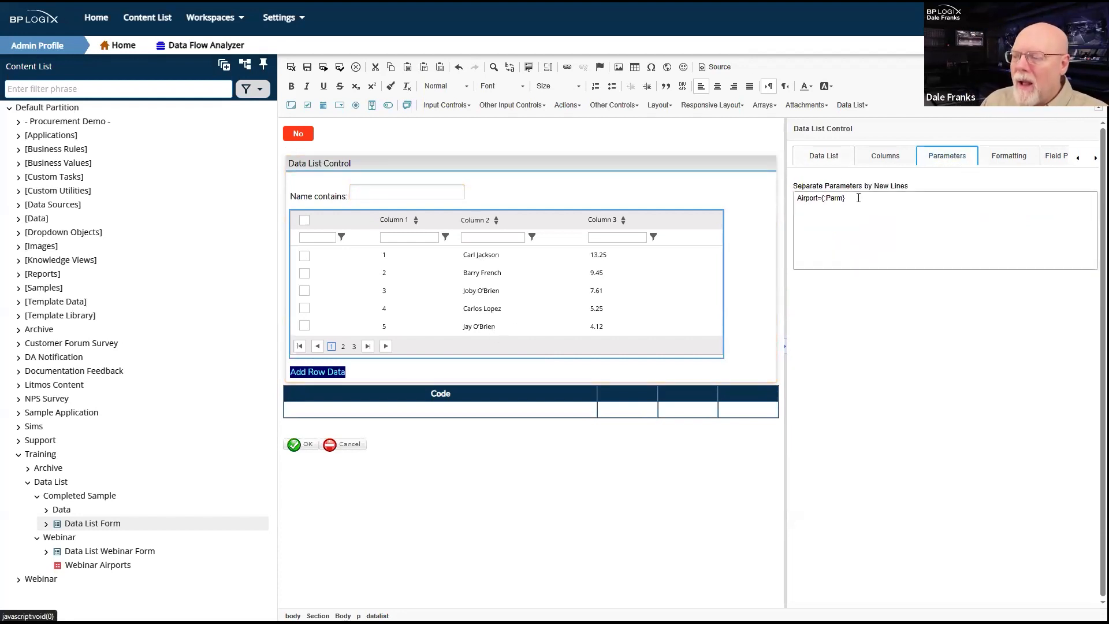
Examine how the data list control's Airport parameter is mapped to the form's Parm field.
double_click(810, 197)
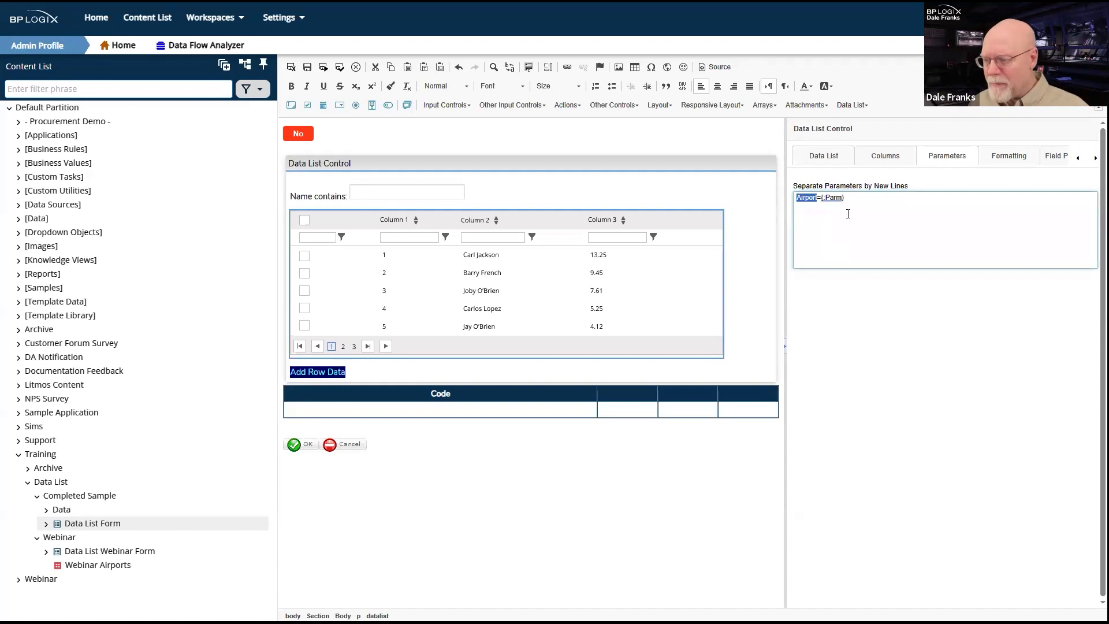
drag(821, 197, 842, 198)
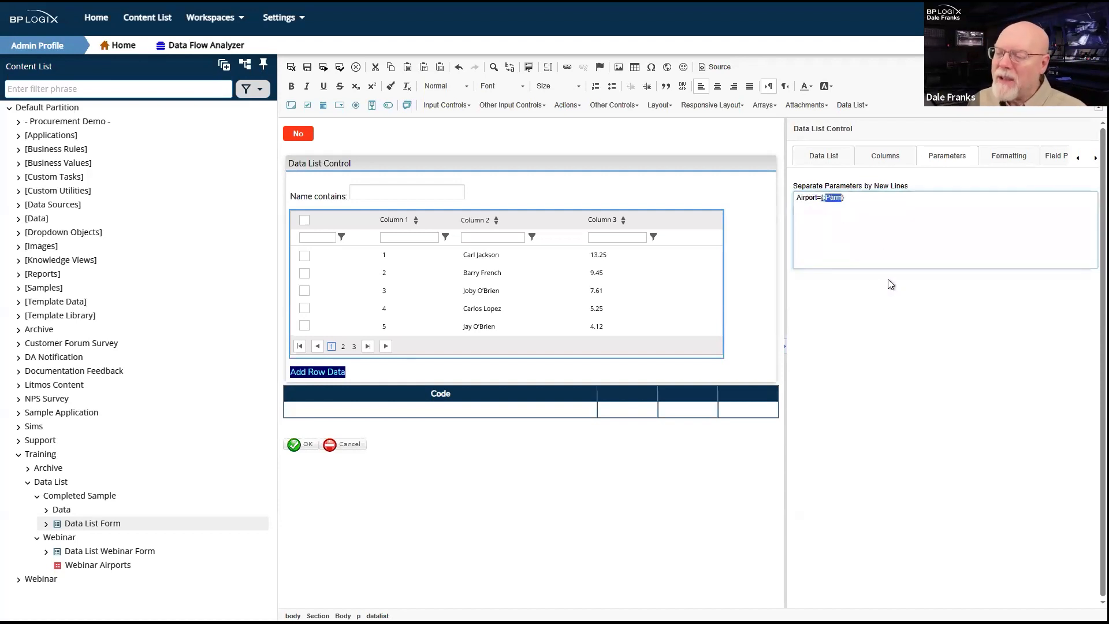
click(867, 203)
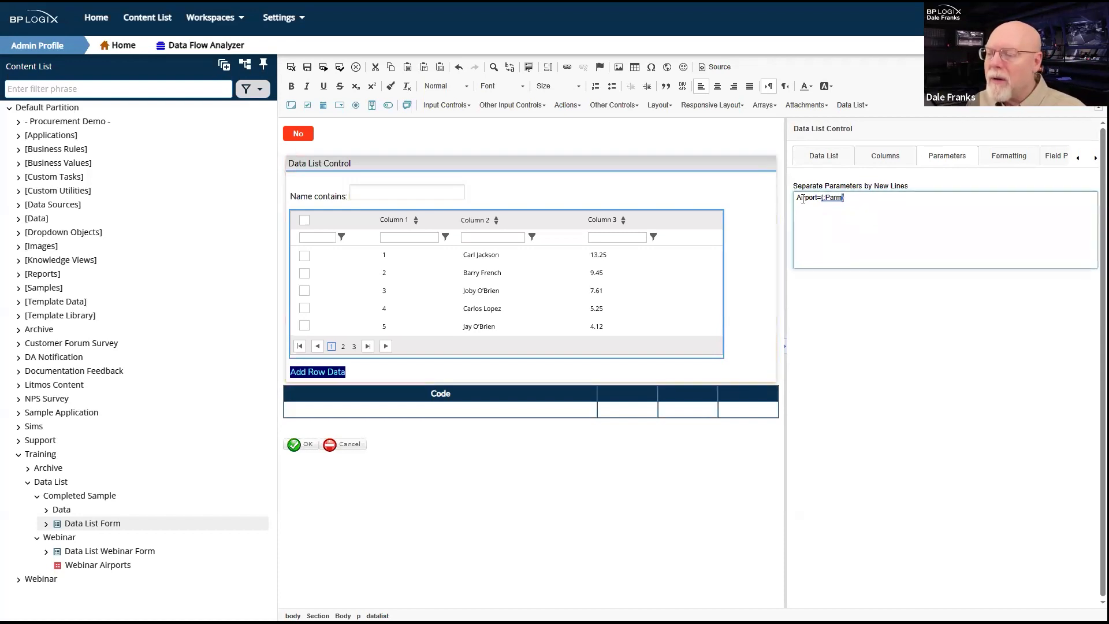
double_click(811, 198)
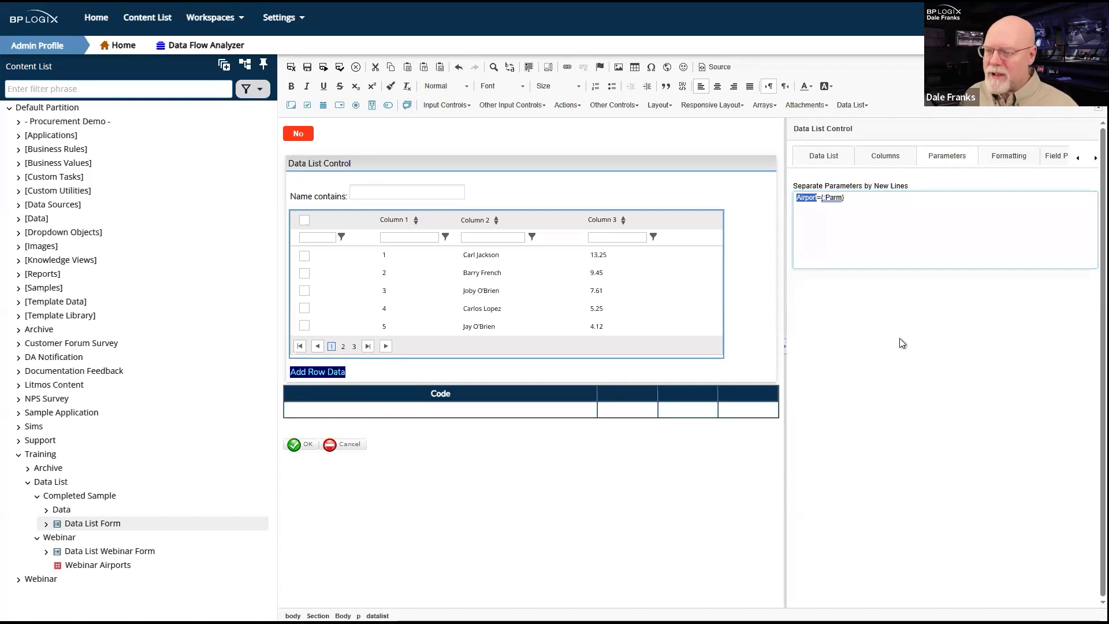
click(829, 199)
double_click(829, 200)
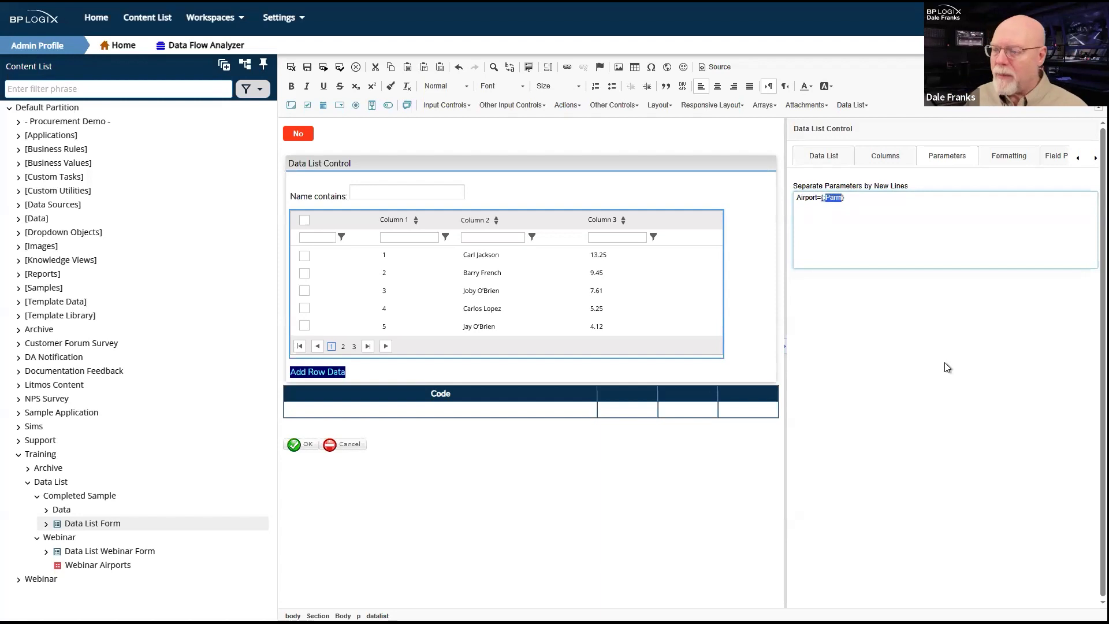
click(862, 199)
drag(898, 197, 795, 205)
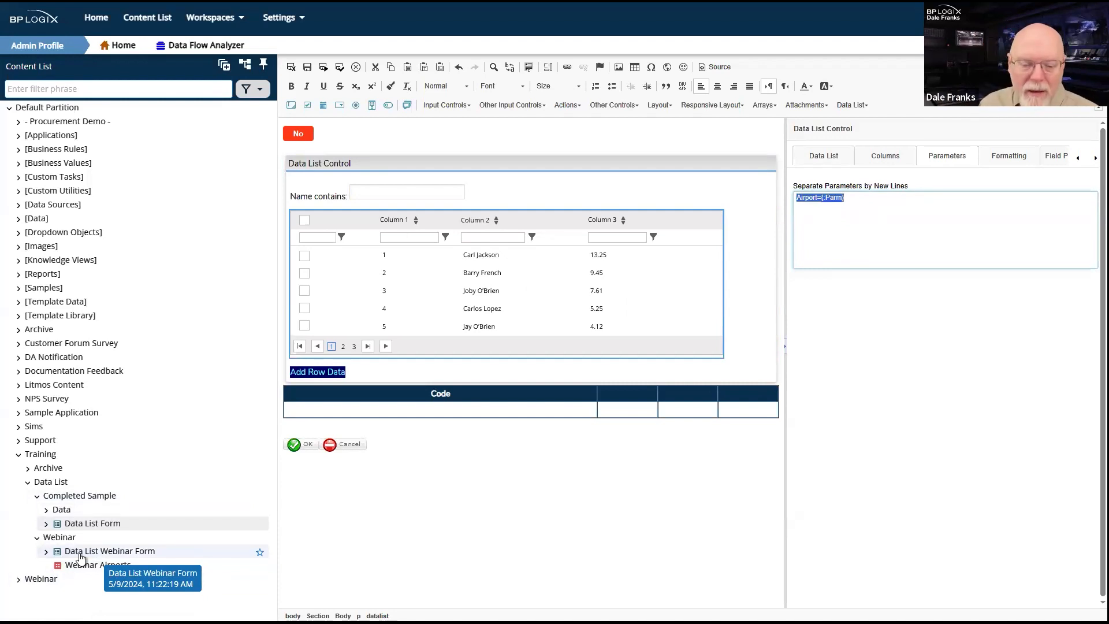
Open the Webinar Airports business value's data configuration and add a parameter named Airport.
click(84, 565)
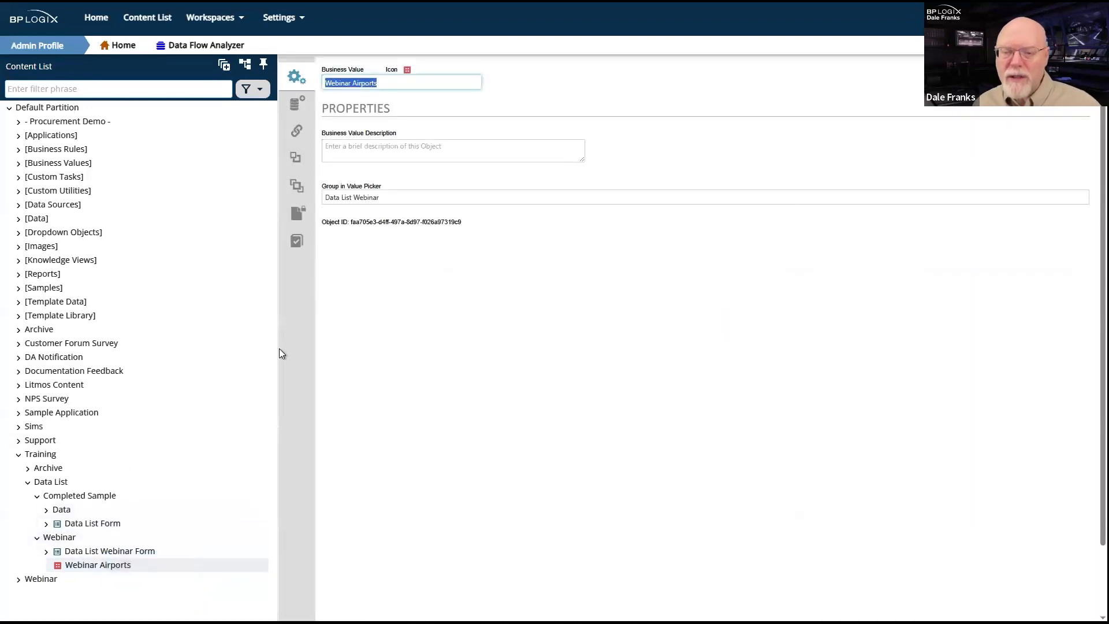
click(296, 102)
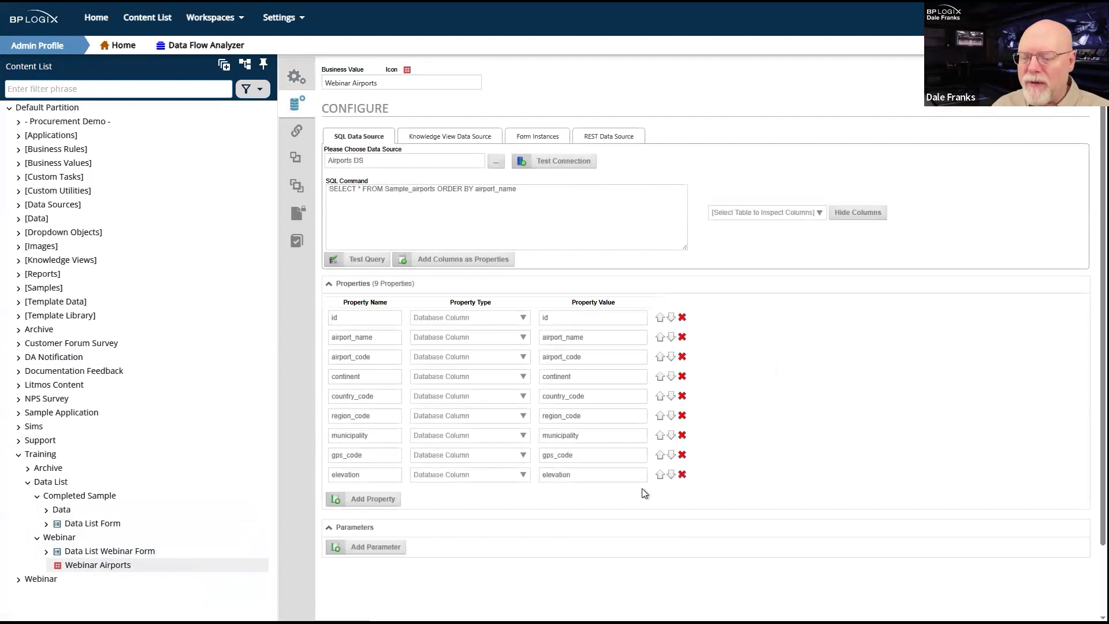
click(362, 545)
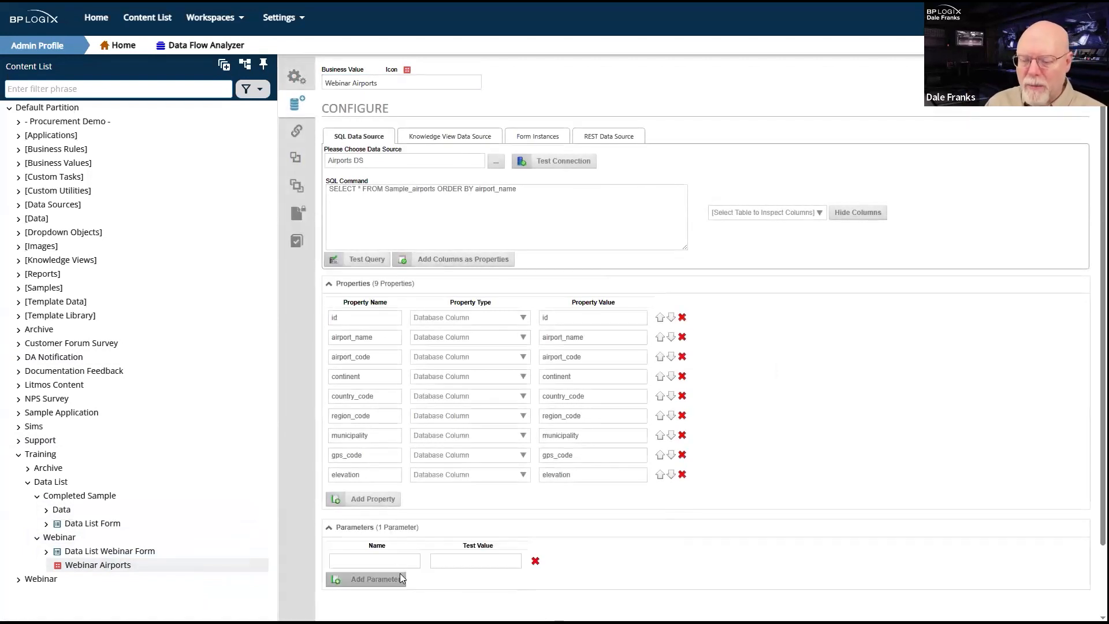
text(A)
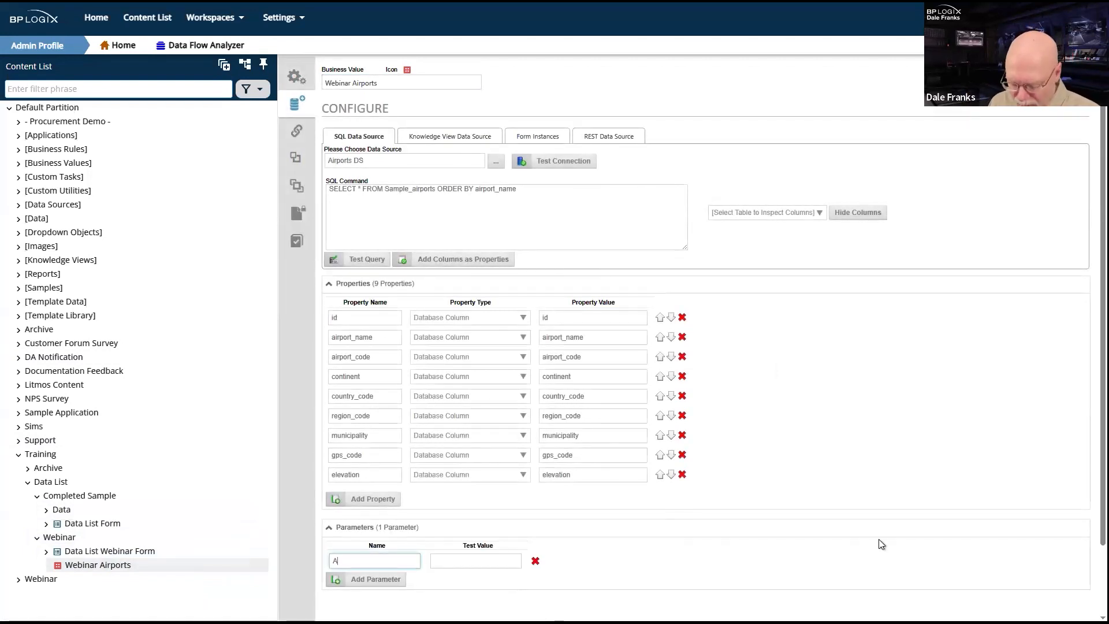
text(irport)
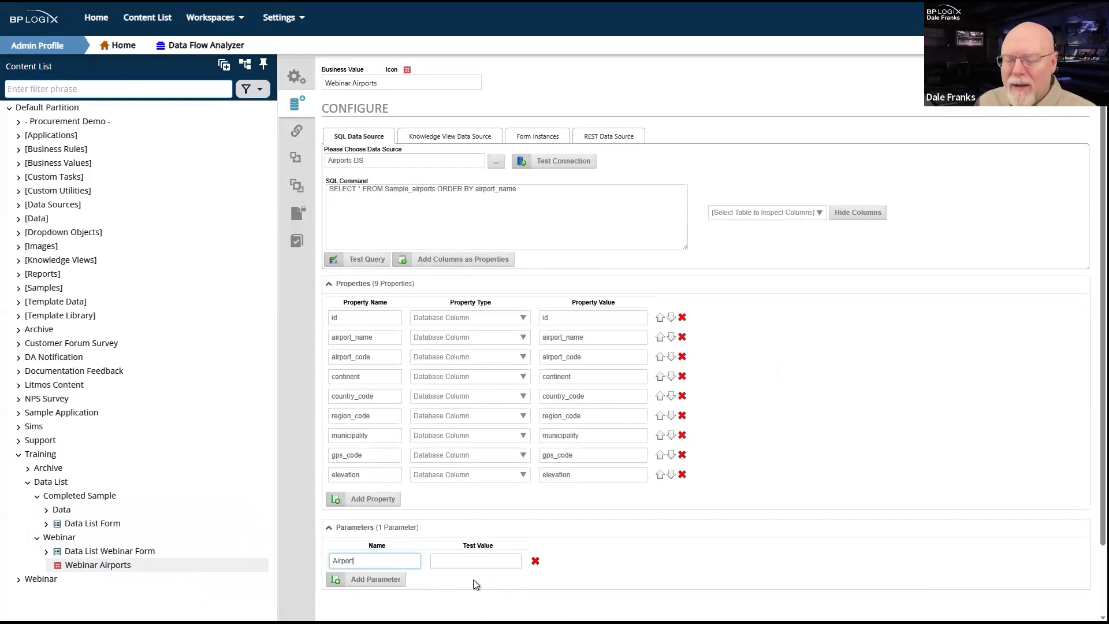
click(463, 562)
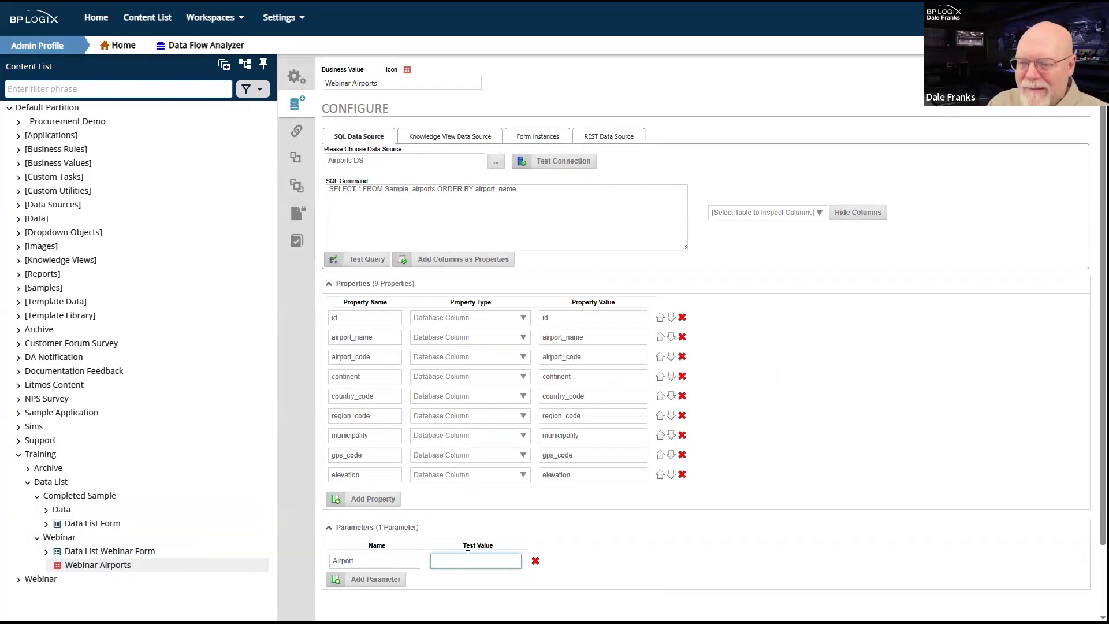
Rename the Webinar Airports parameter to Country, give it the test value US, and save the business value.
double_click(358, 558)
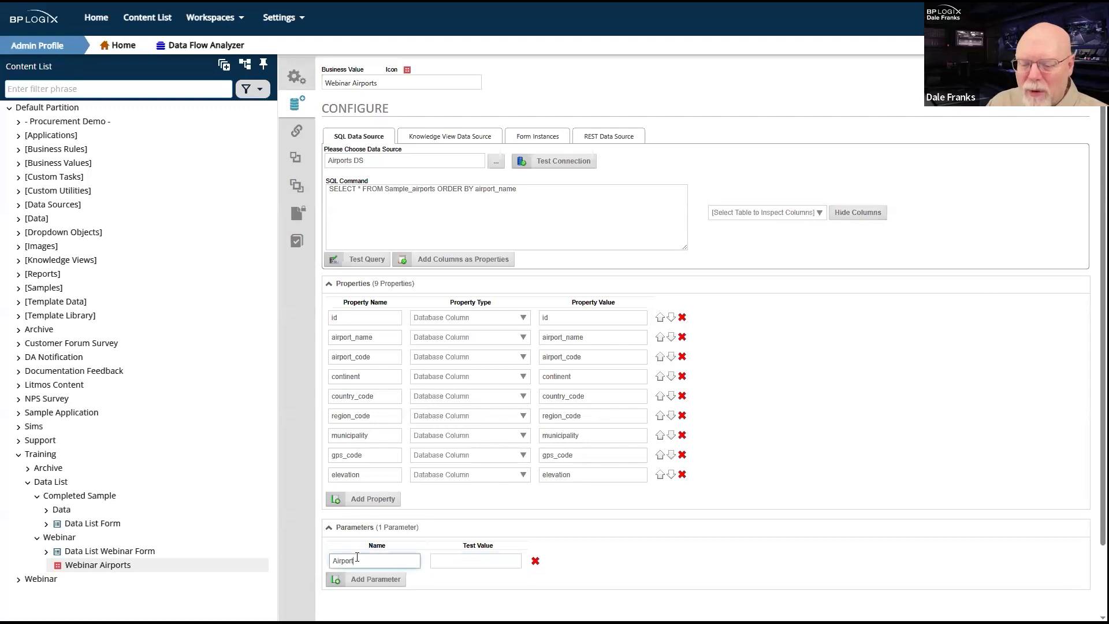
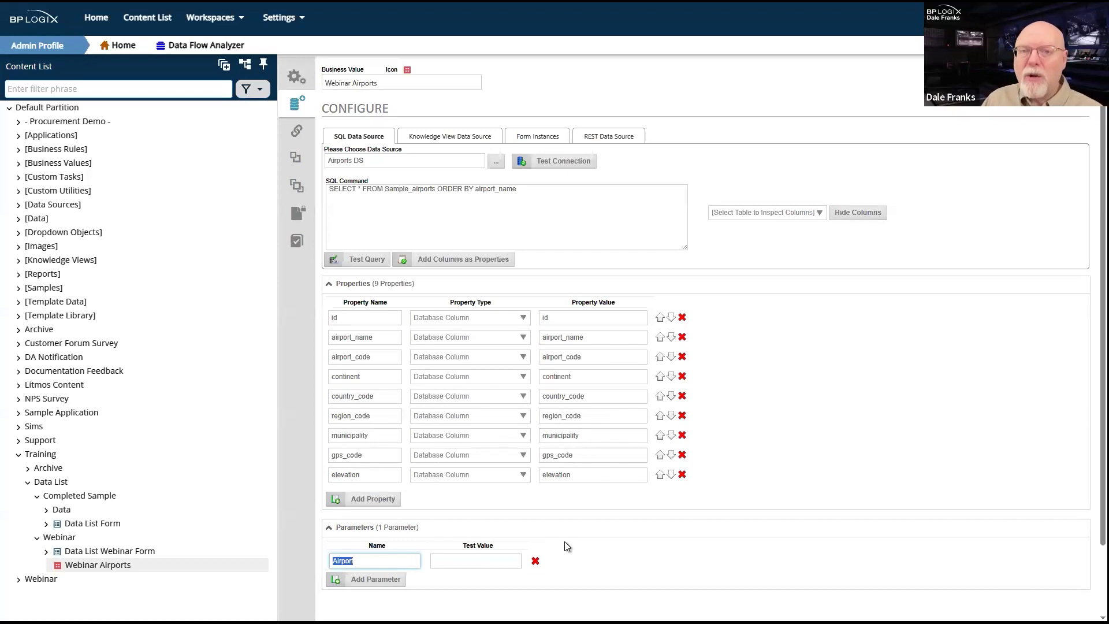
text(Country)
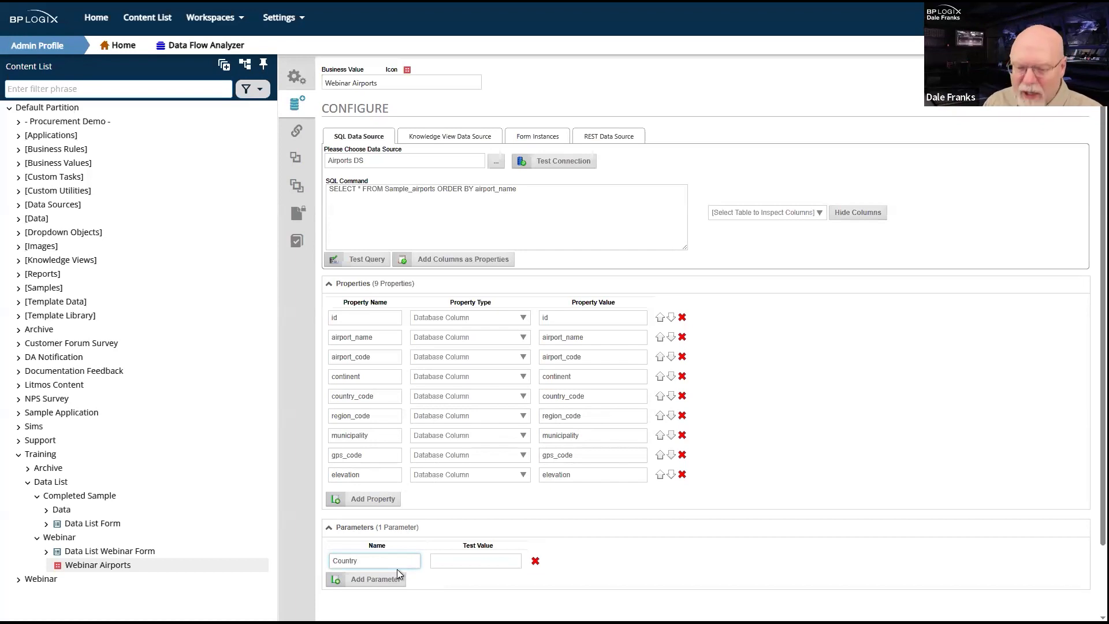
click(462, 561)
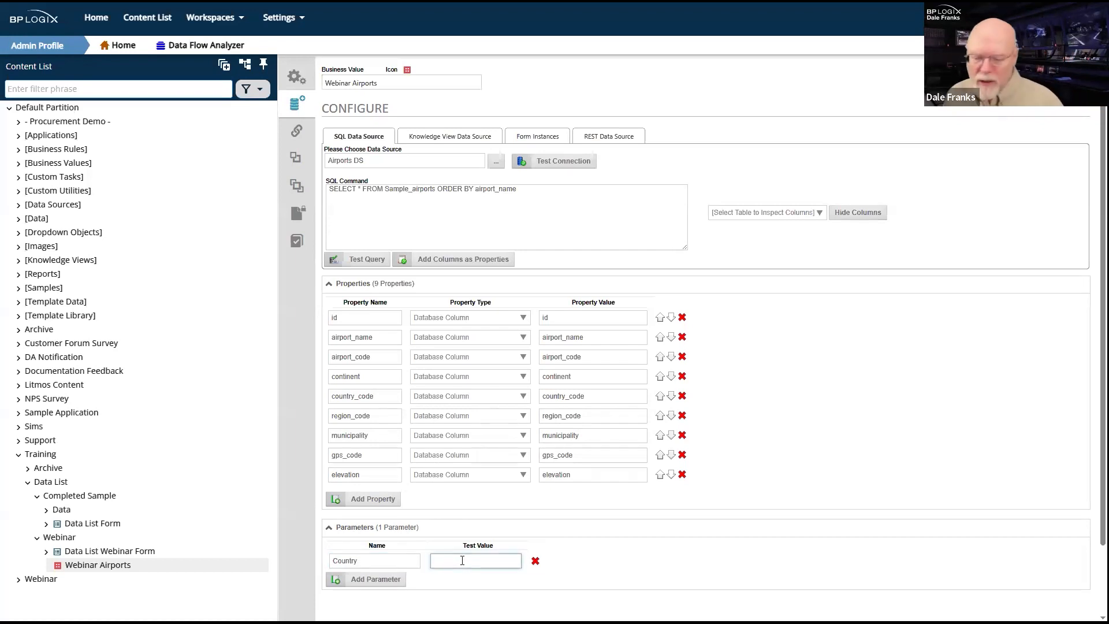
text(US)
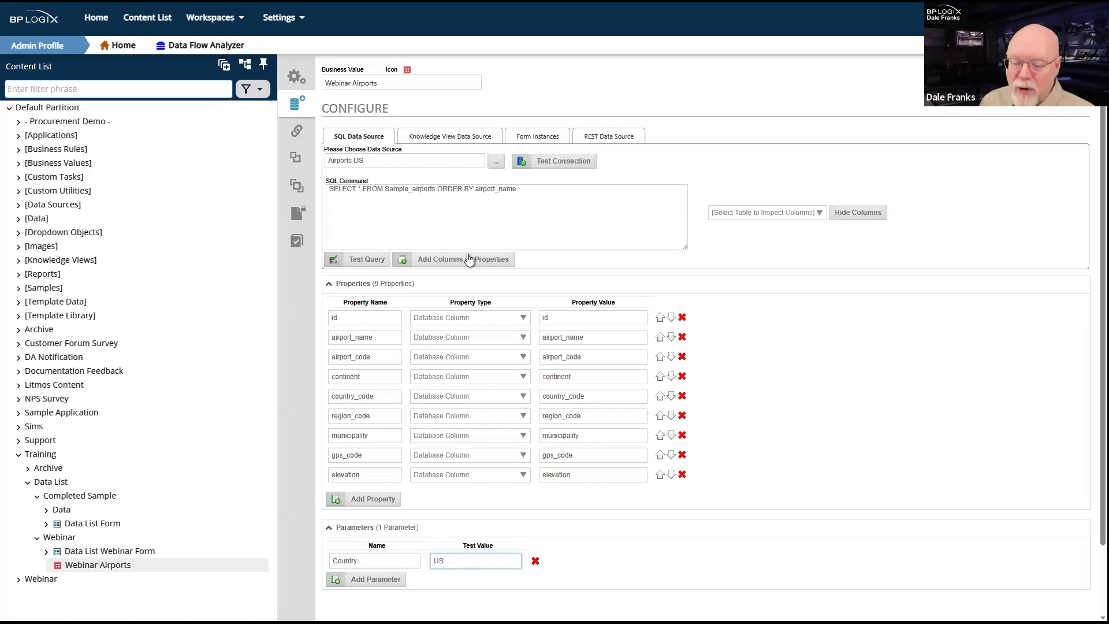
click(548, 195)
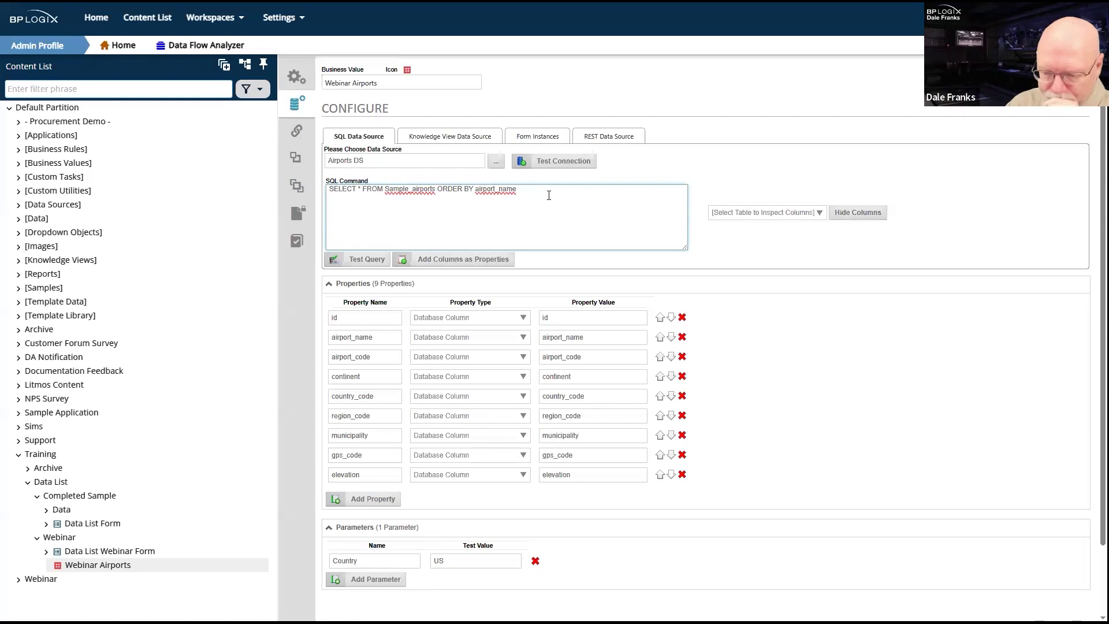
double_click(459, 566)
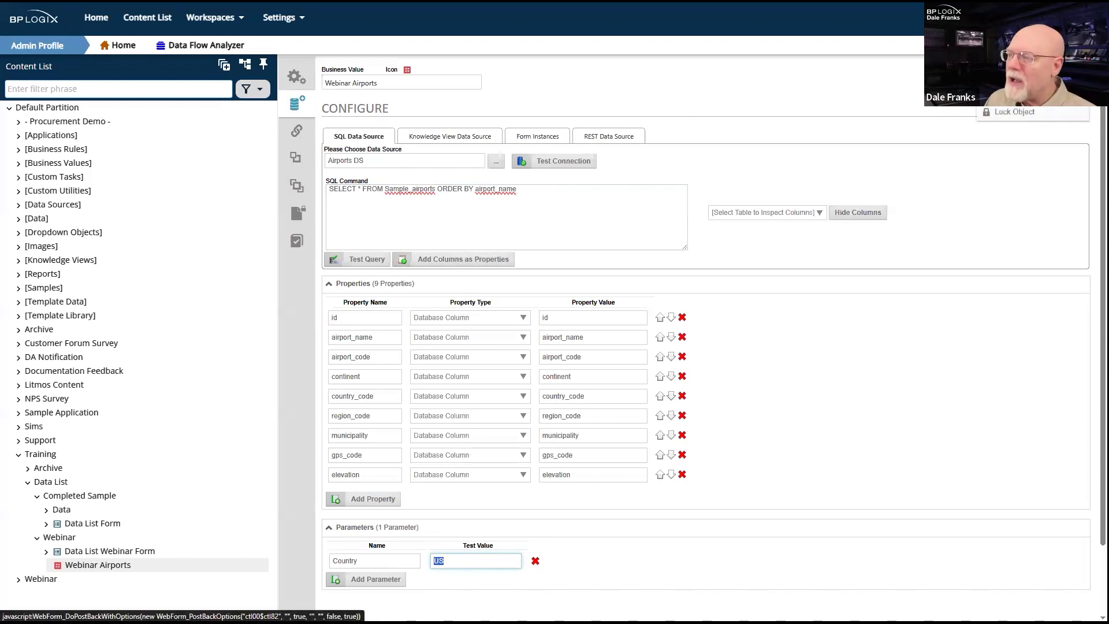
click(1032, 73)
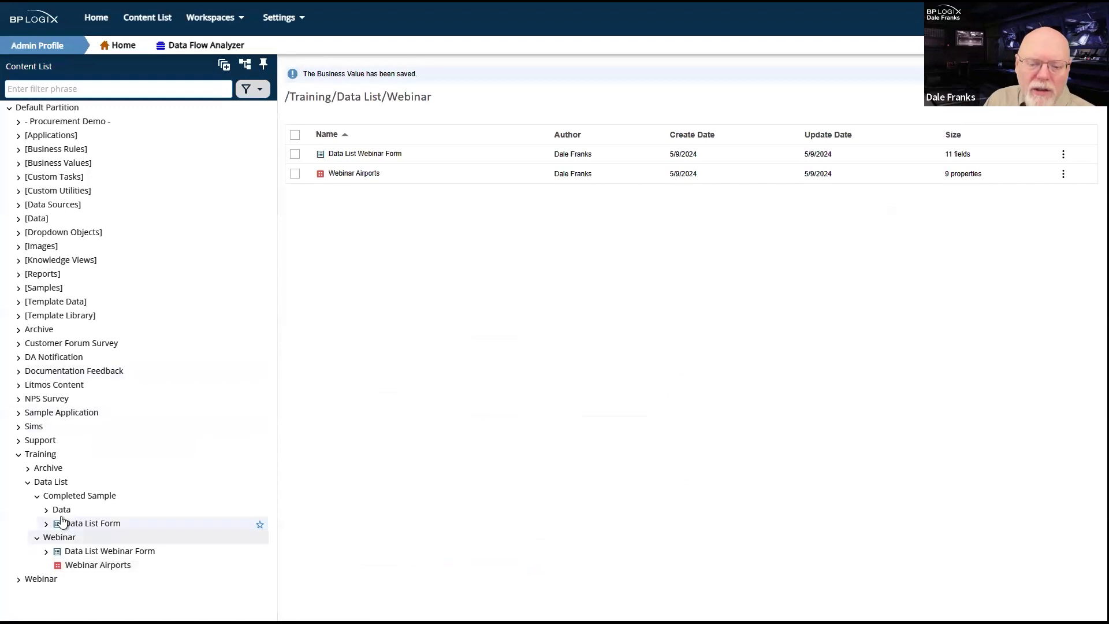
Open the completed sample's Airports business value and examine the parameterised WHERE clause in its SQL command.
click(46, 509)
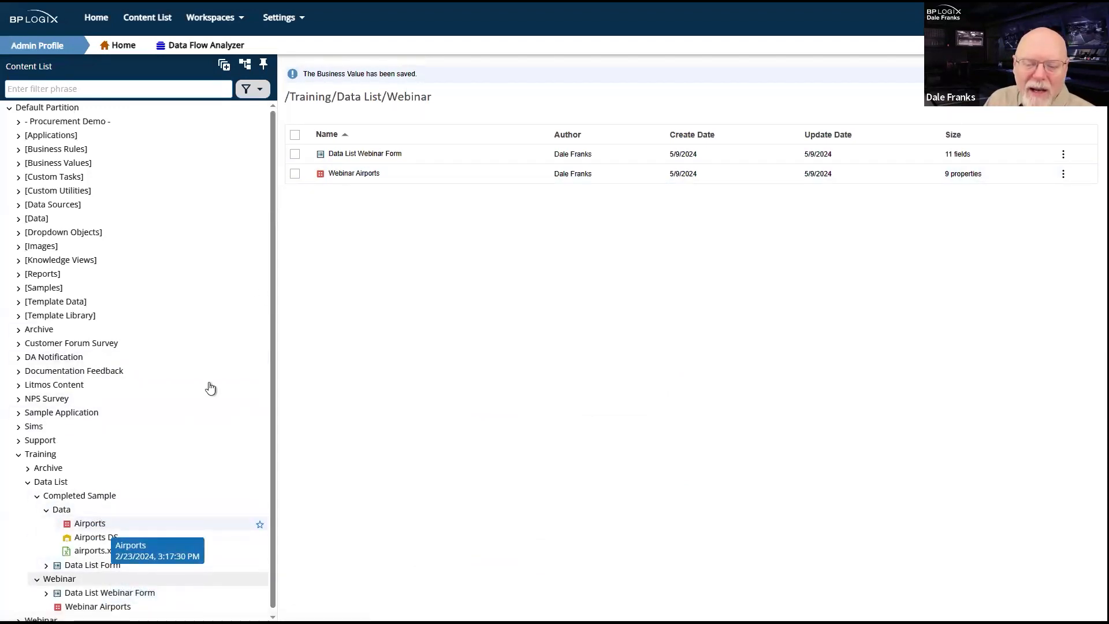
click(103, 524)
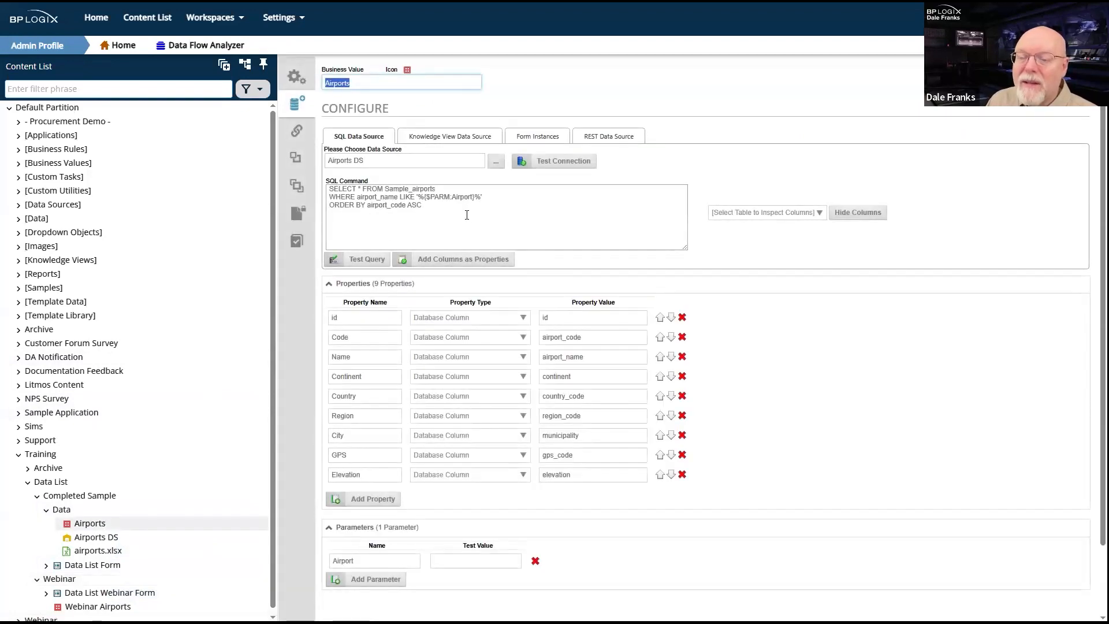
triple_click(468, 196)
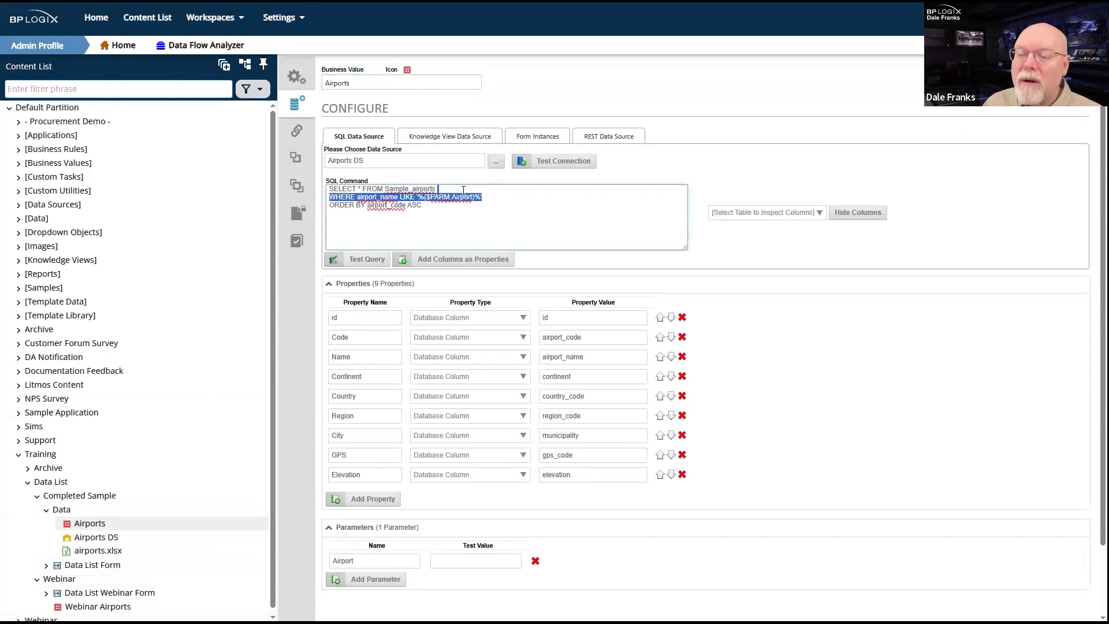
click(430, 219)
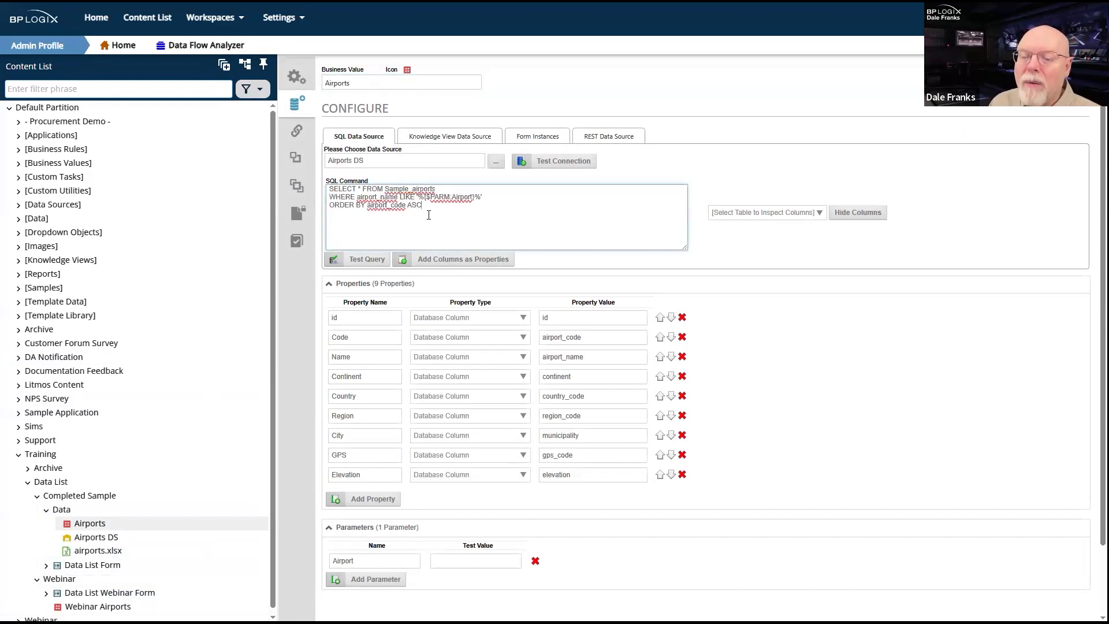
drag(509, 194, 405, 197)
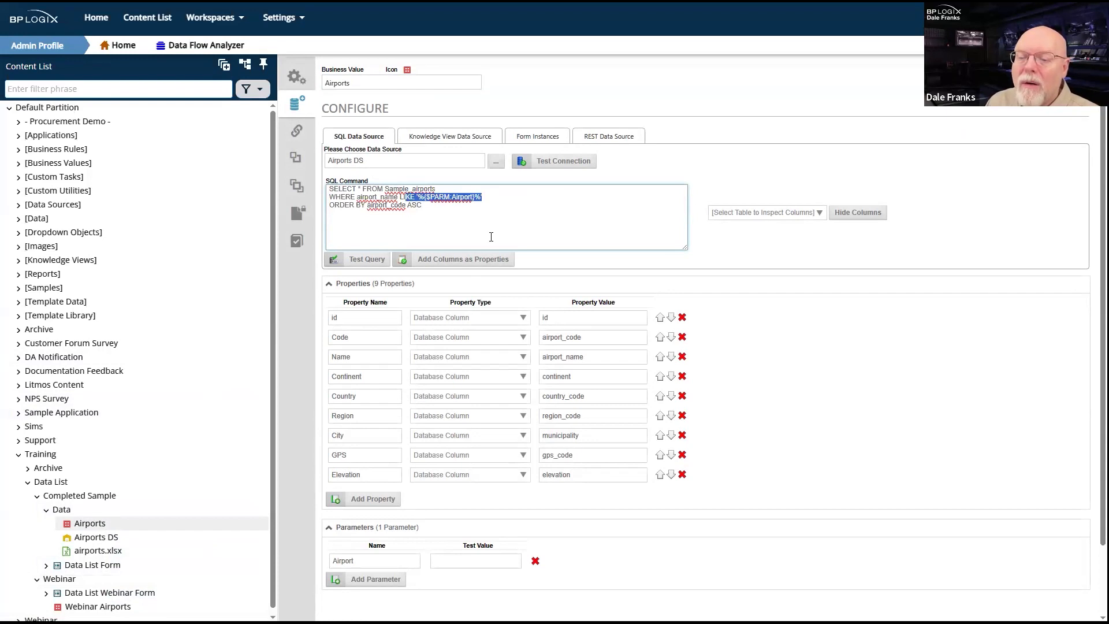
Switch to the leftover Data List Webinar Form test window and close it.
key(alt+Tab)
key(alt+Tab)
key(alt+Tab)
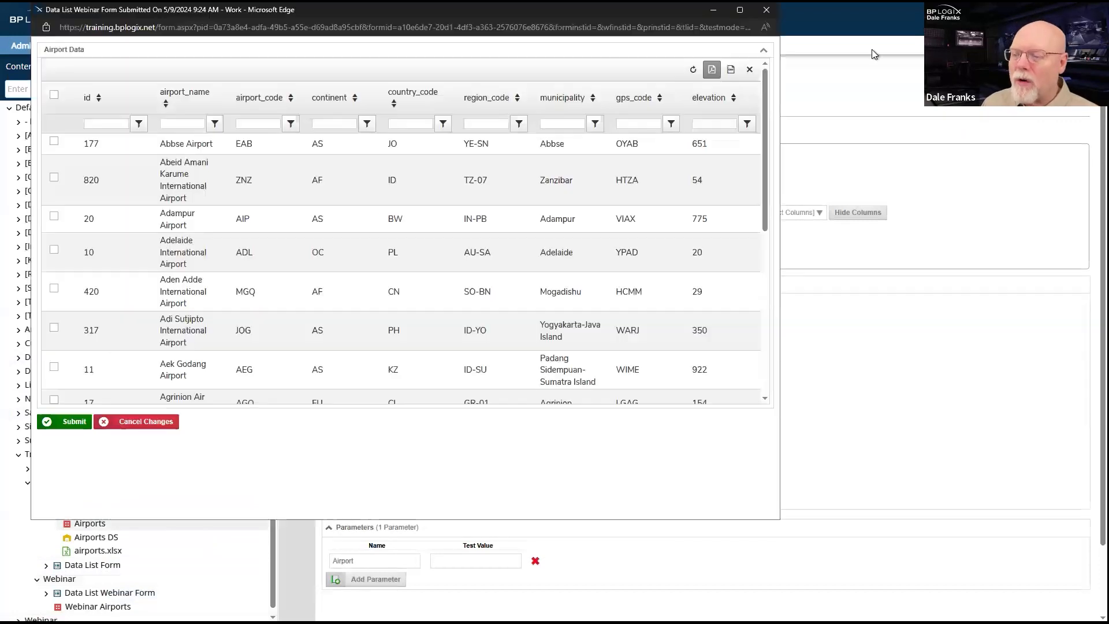
click(767, 11)
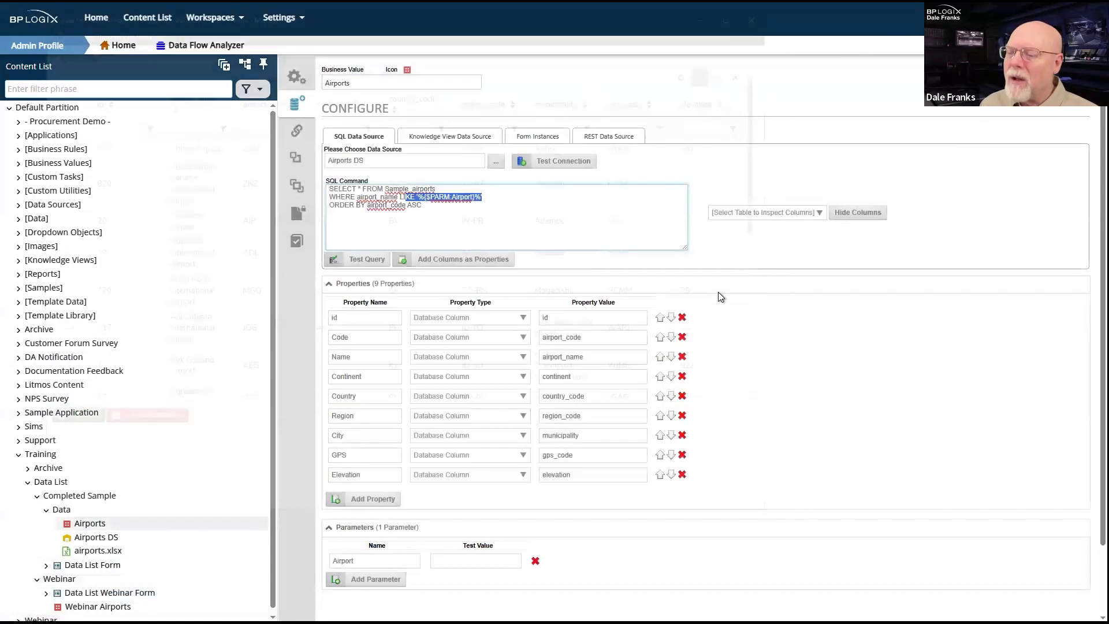
Open the Webinar Airports business value and move ORDER BY in its SQL command down, leaving an empty line after Sample_airports.
click(80, 605)
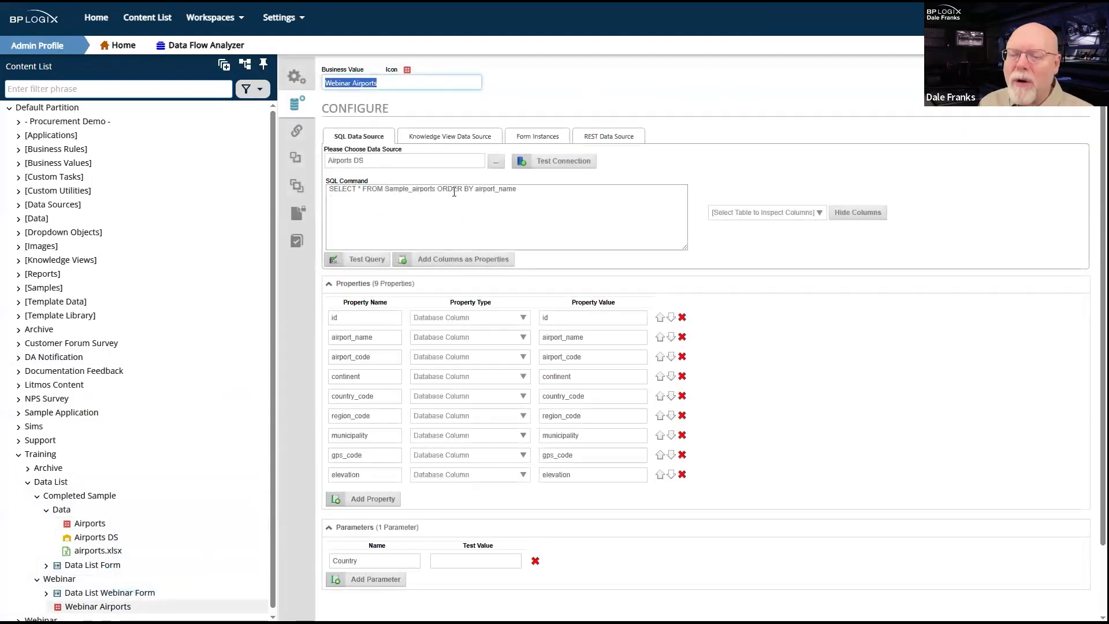
click(443, 189)
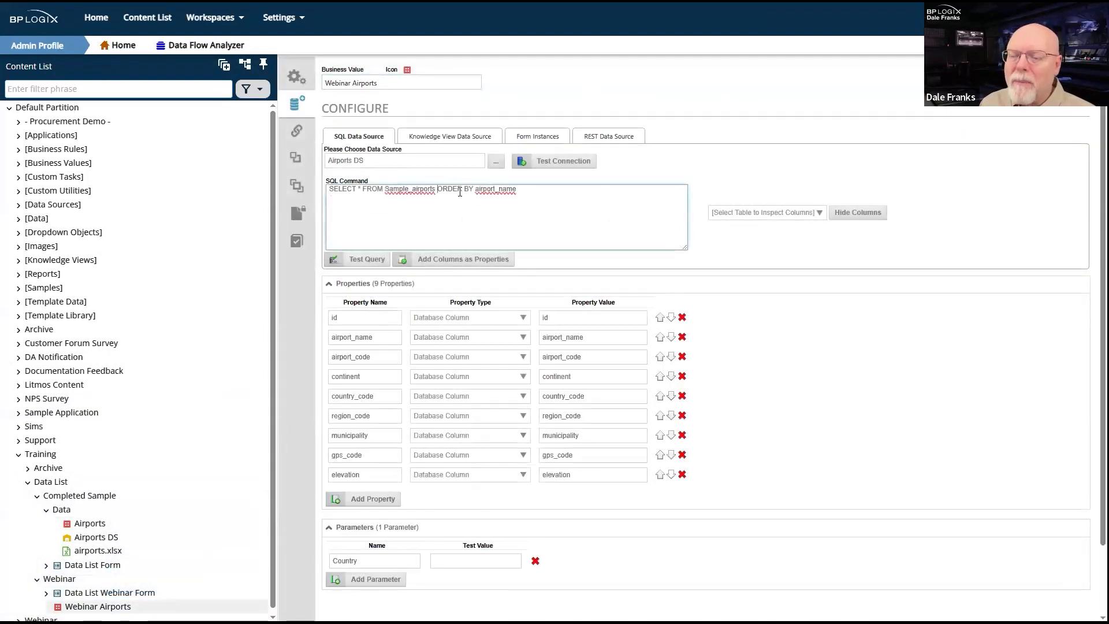
key(Return)
key(Return)
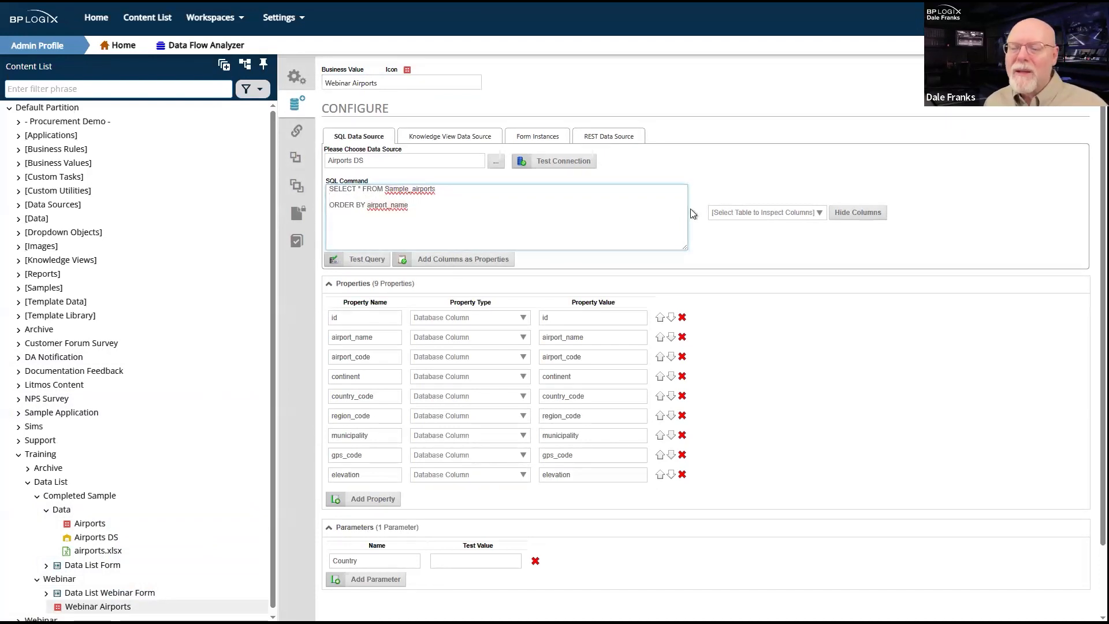
Add the clause WHERE airport_code LIKE '%{$PARM:Country}%' on the empty line above ORDER BY in the SQL command.
text(WHERE)
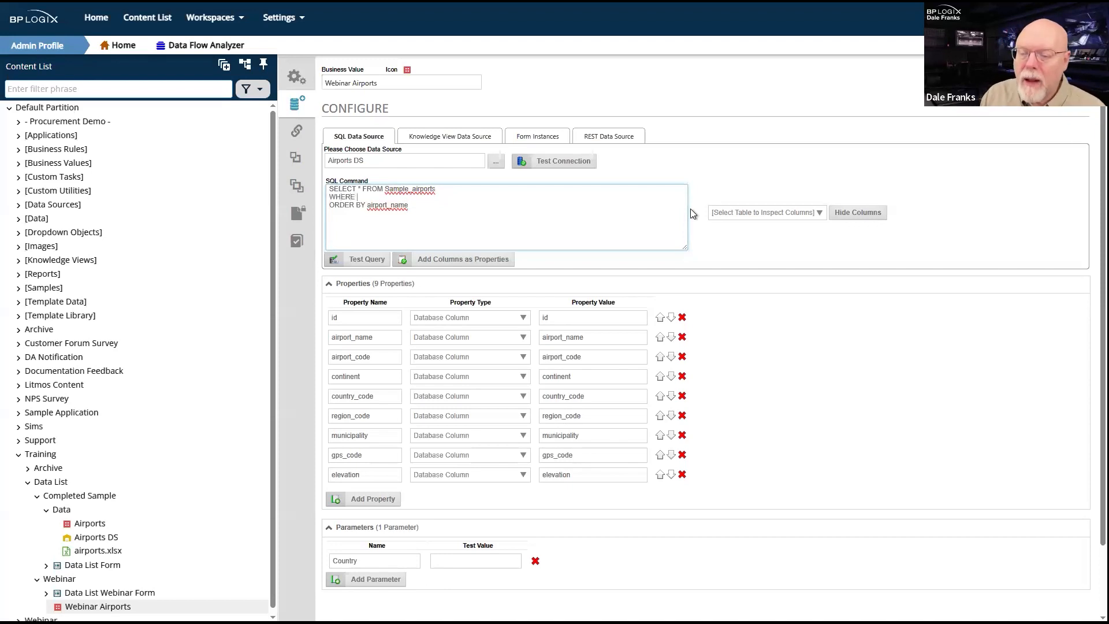
text( airport_code)
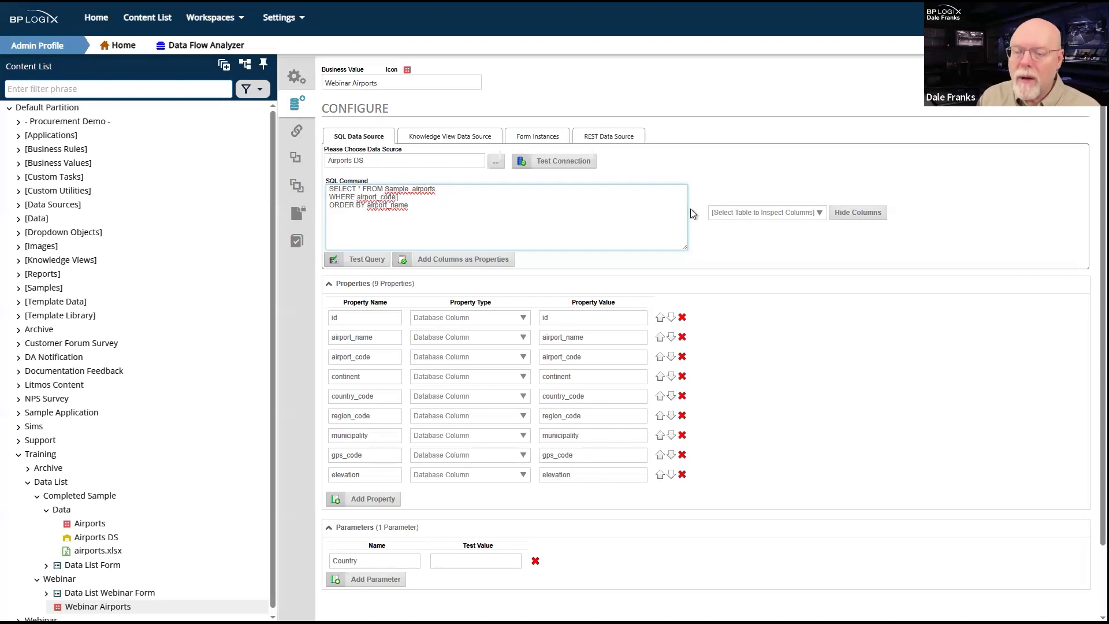
text( LIKW)
key(BackSpace)
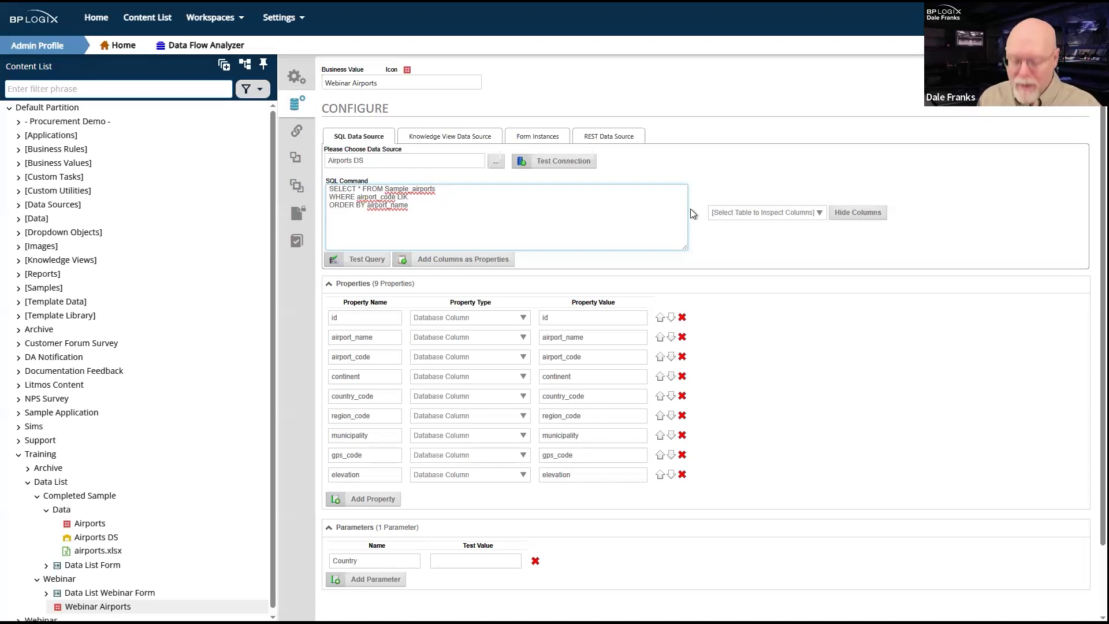
text(E)
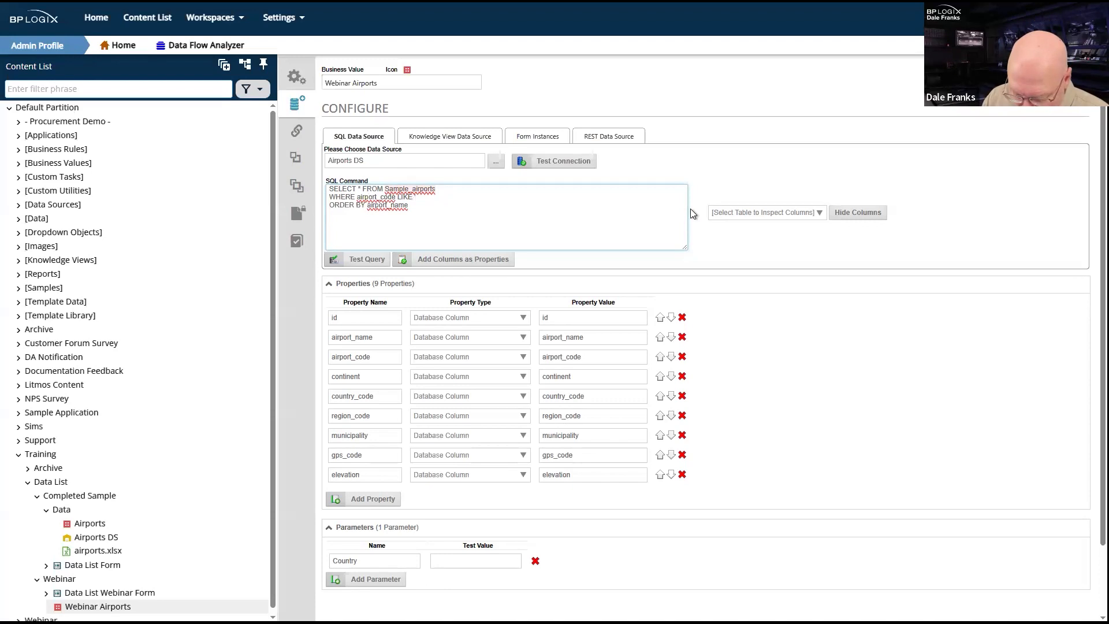
text('%)
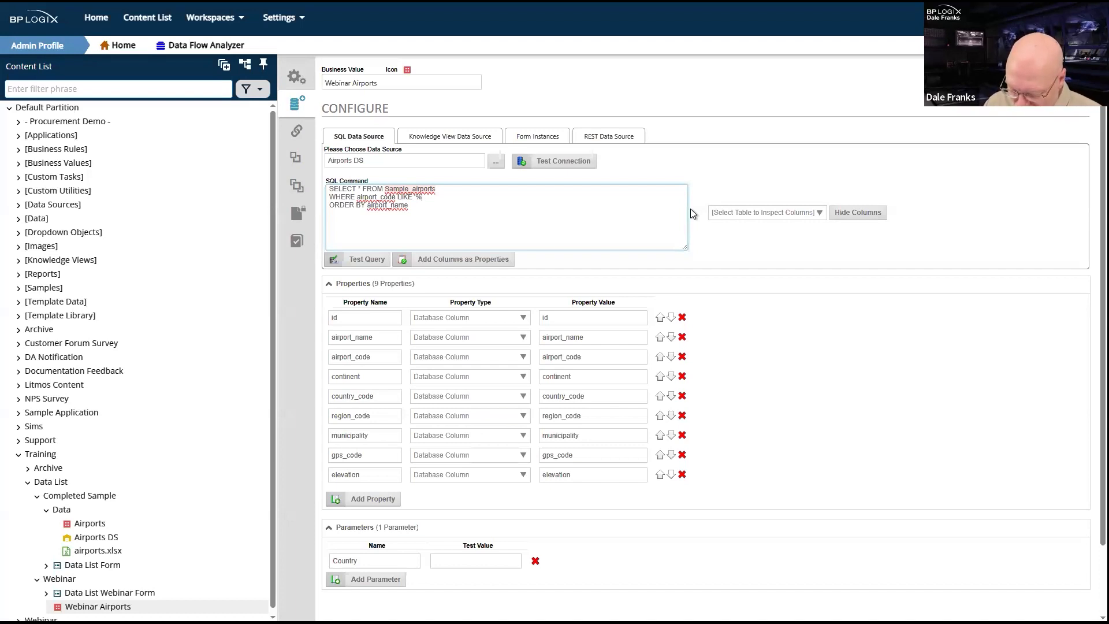
text(')
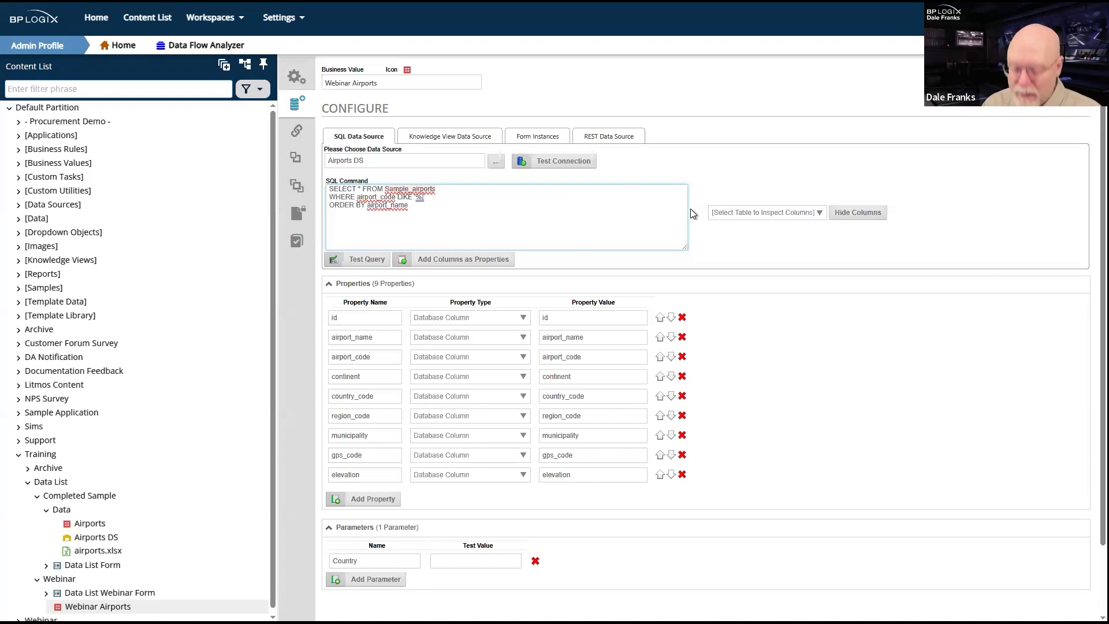
text($)
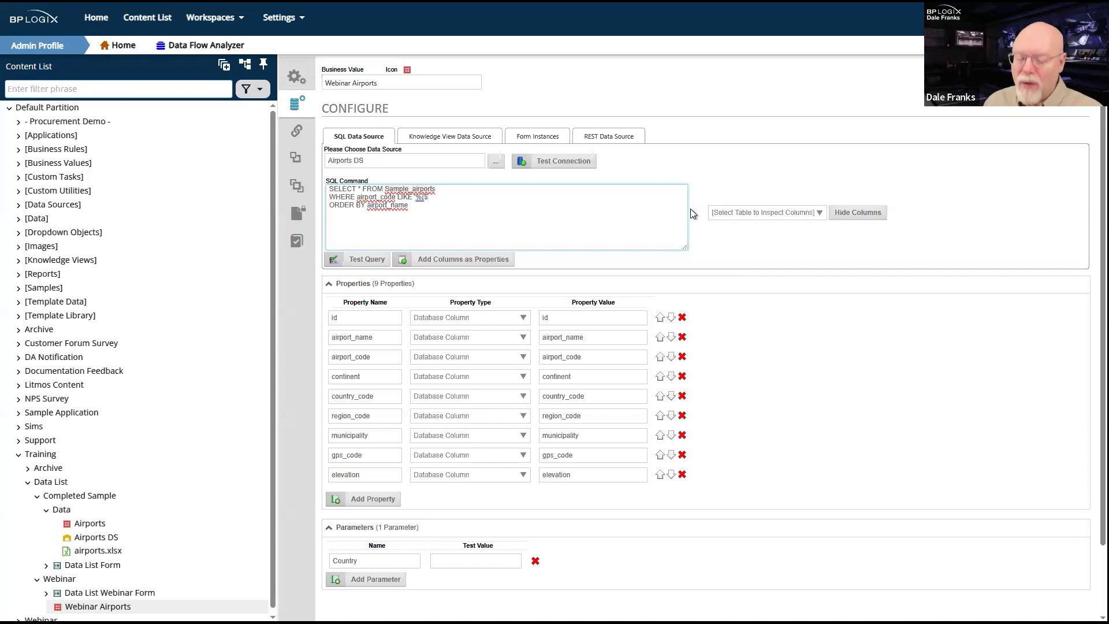
text(PA)
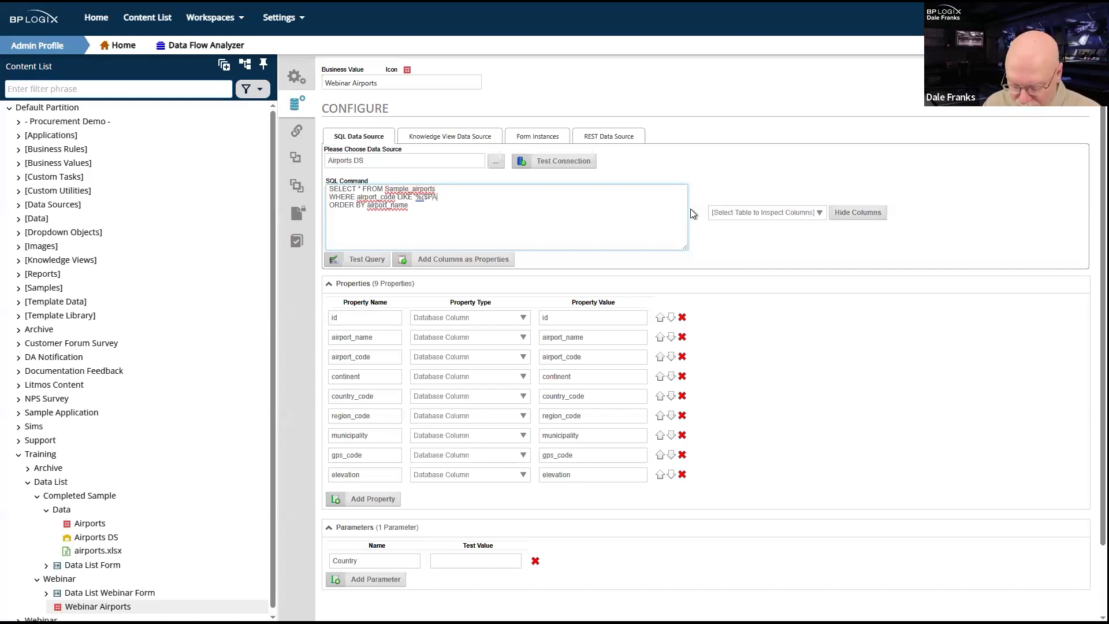
text(RTM:Count)
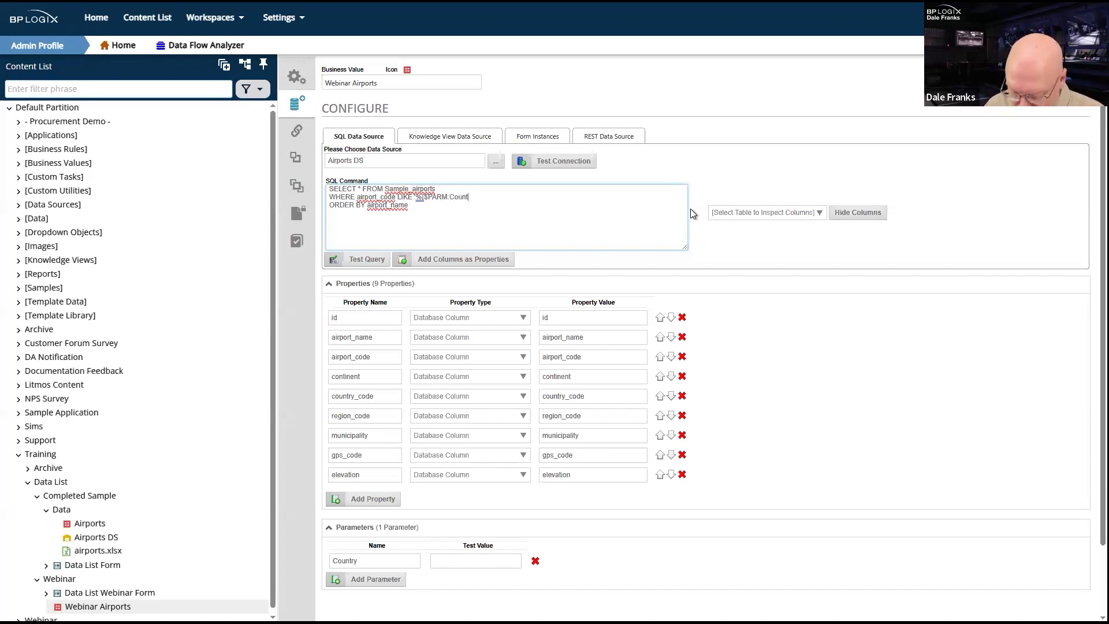
text(ry})
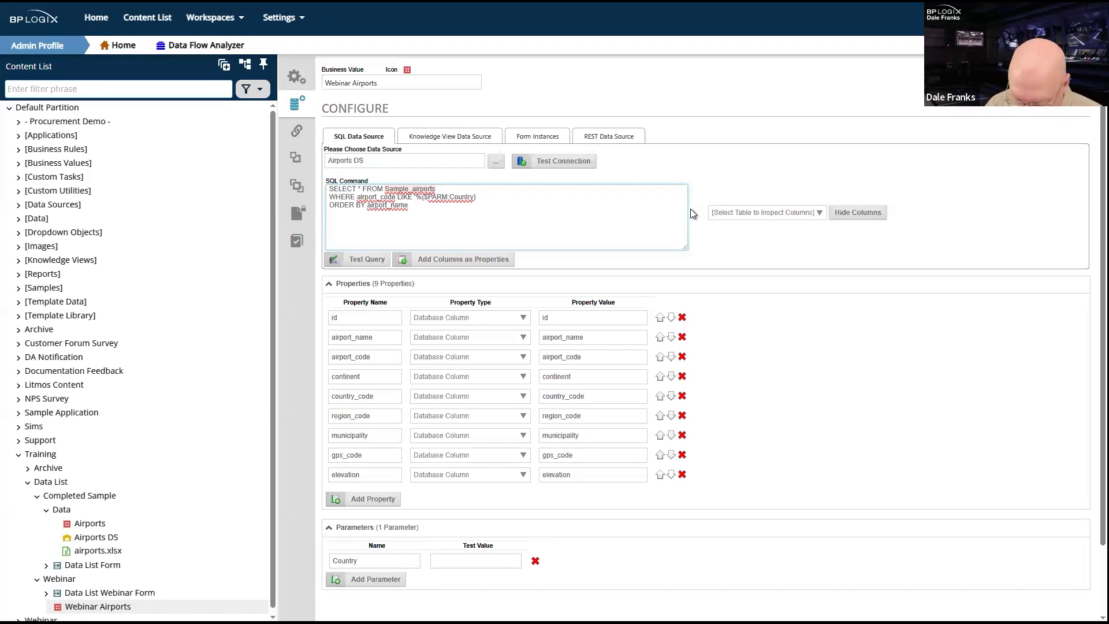
text(%)
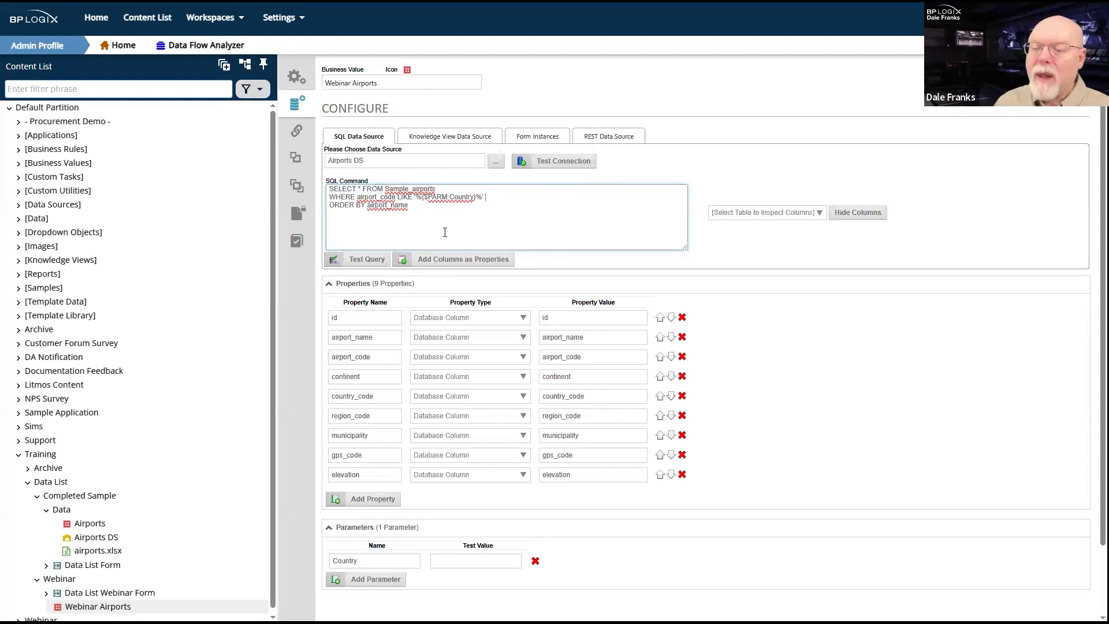
click(381, 220)
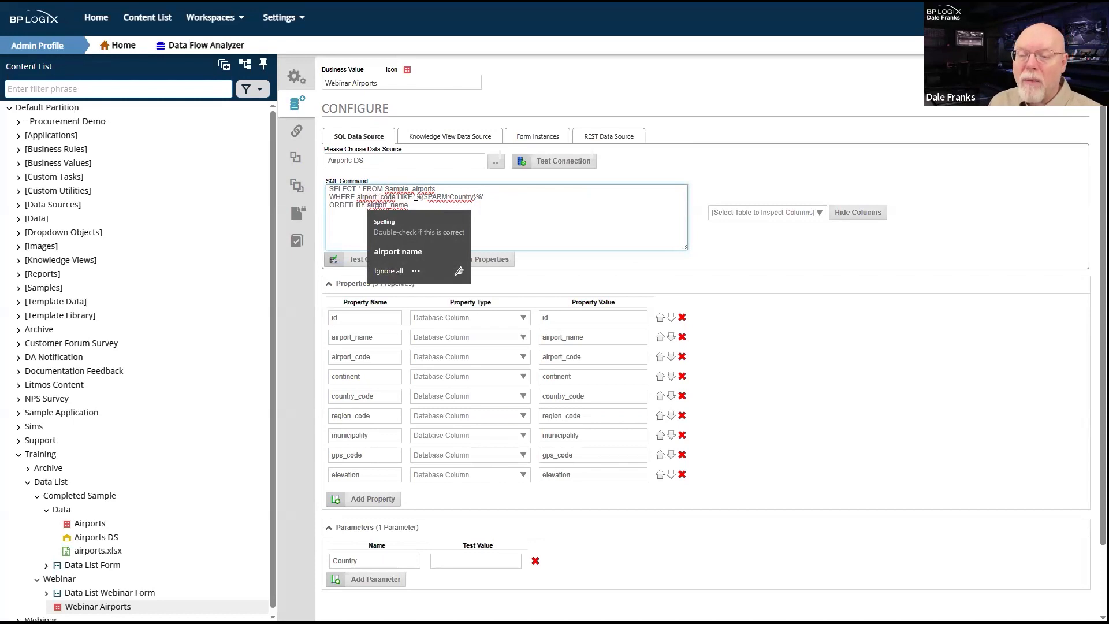
Set the Country parameter's test value to US, test the query and examine the code columns of the returned rows.
click(494, 561)
text(US)
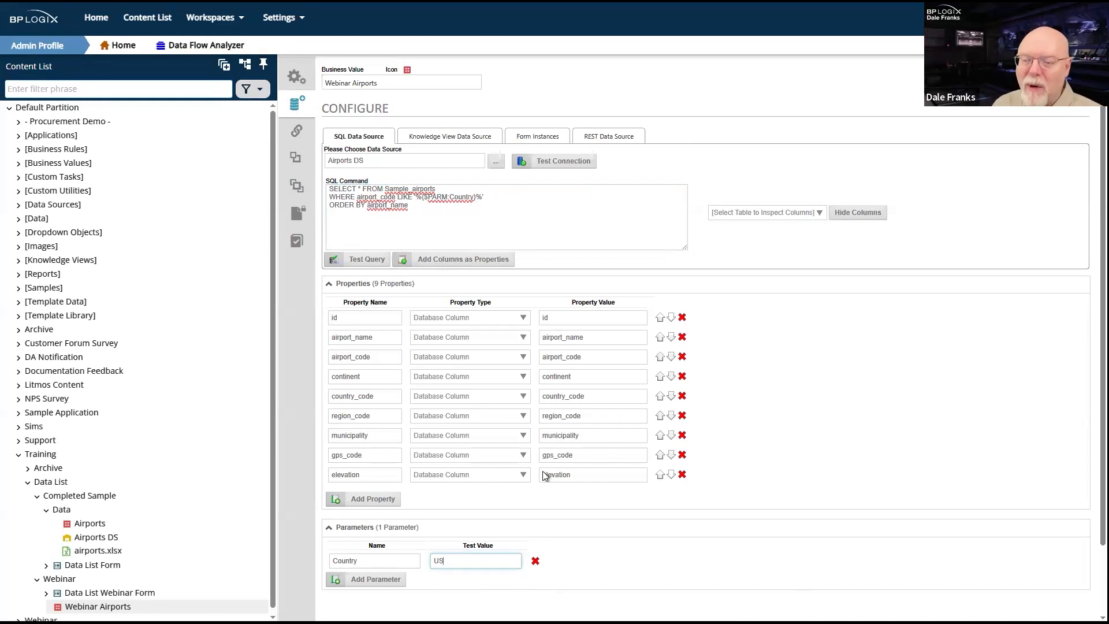
click(368, 261)
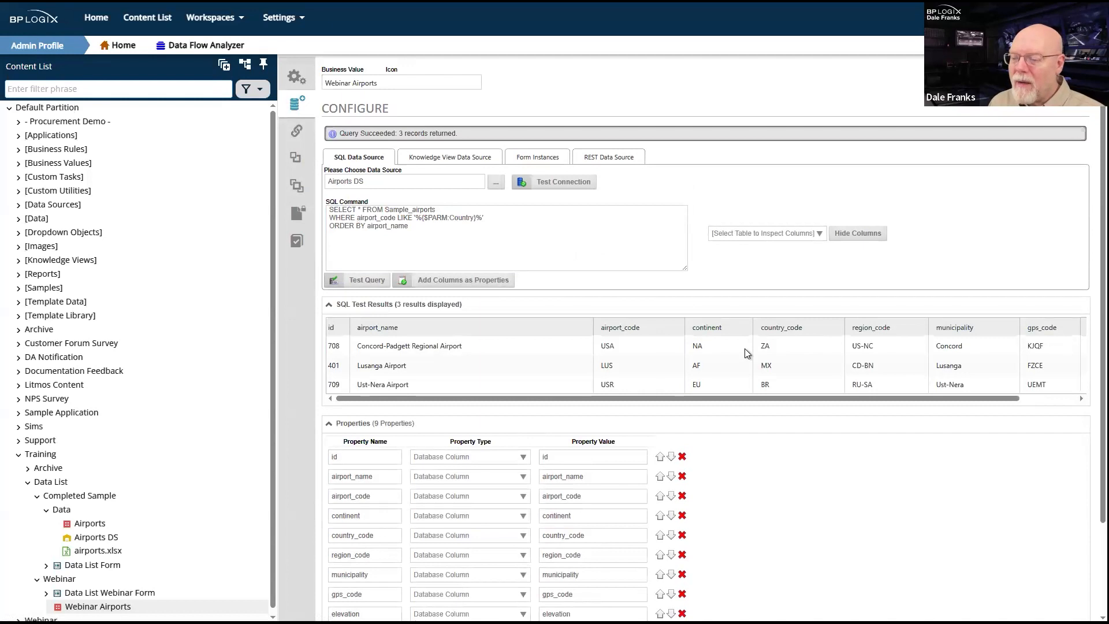
scroll(744, 348, down, 2)
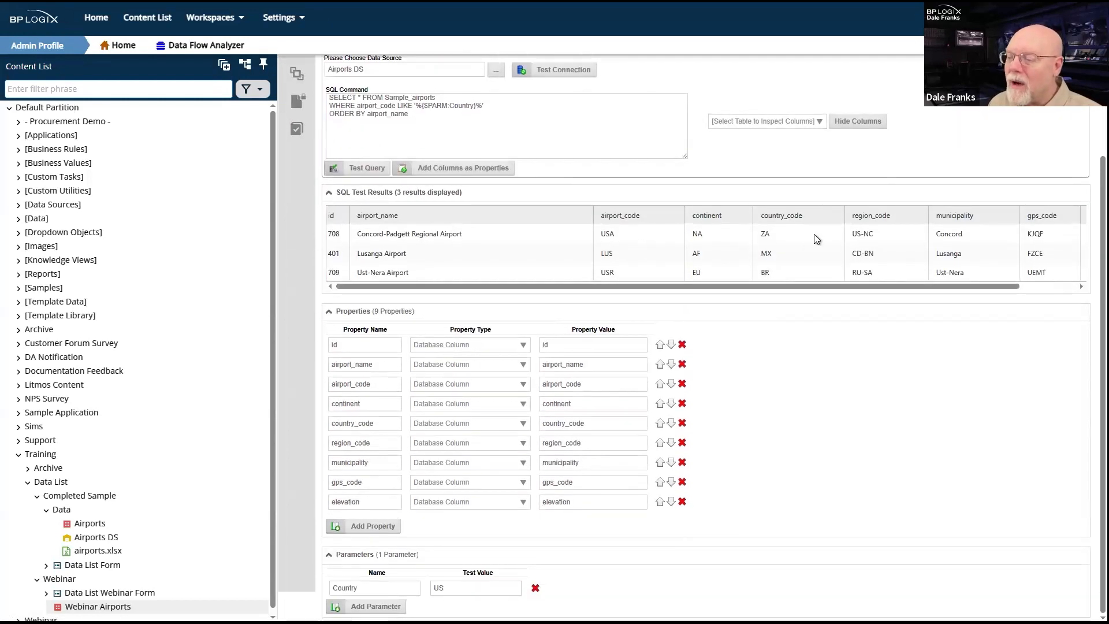
scroll(813, 233, up, 2)
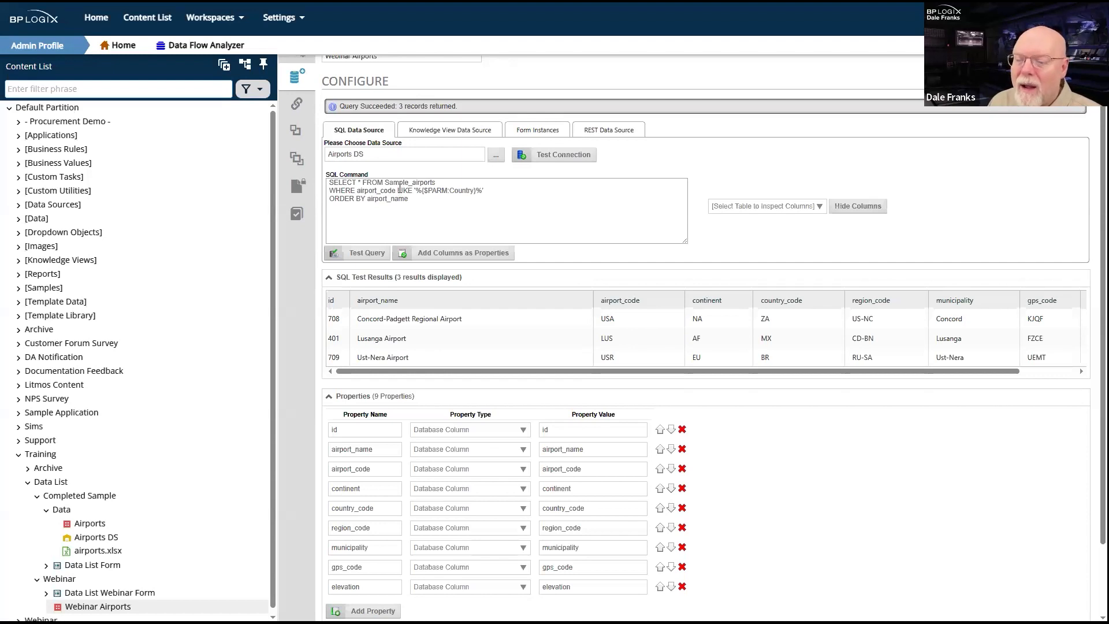
scroll(539, 297, down, 1)
scroll(538, 297, down, 3)
scroll(602, 319, up, 4)
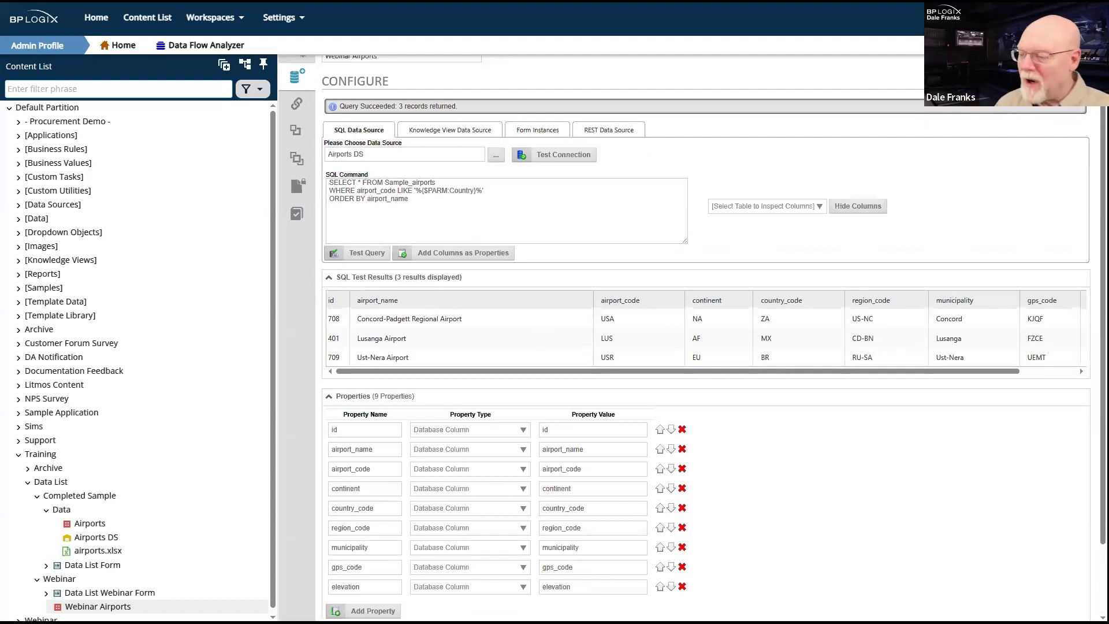
drag(850, 321, 873, 319)
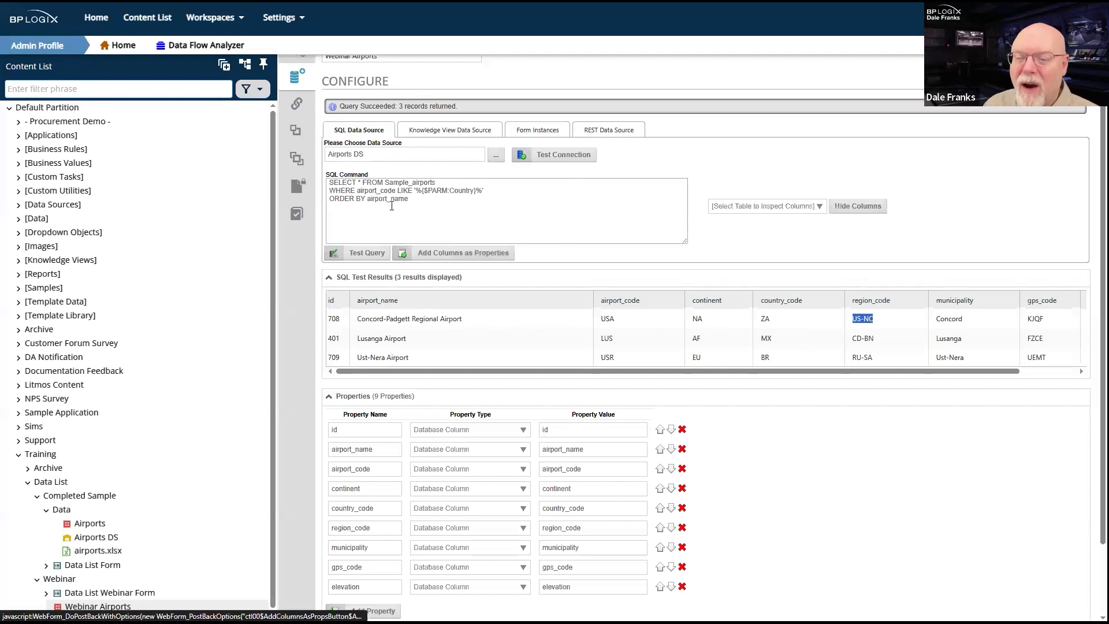
Replace airport_code with region_code in the WHERE clause and test the query again.
drag(396, 190, 356, 190)
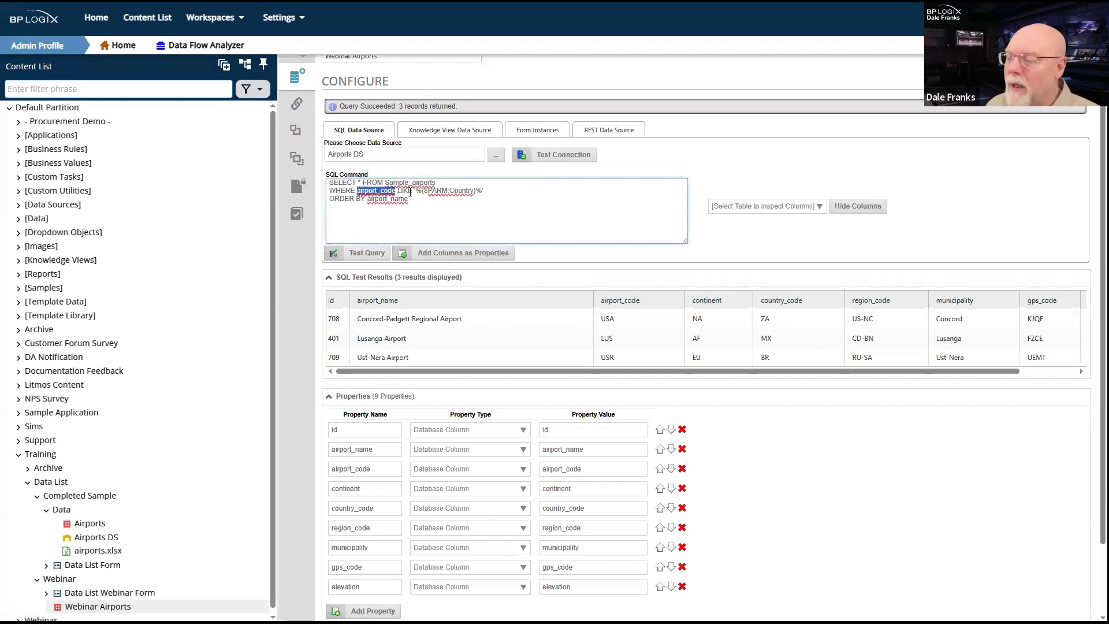
text(reg)
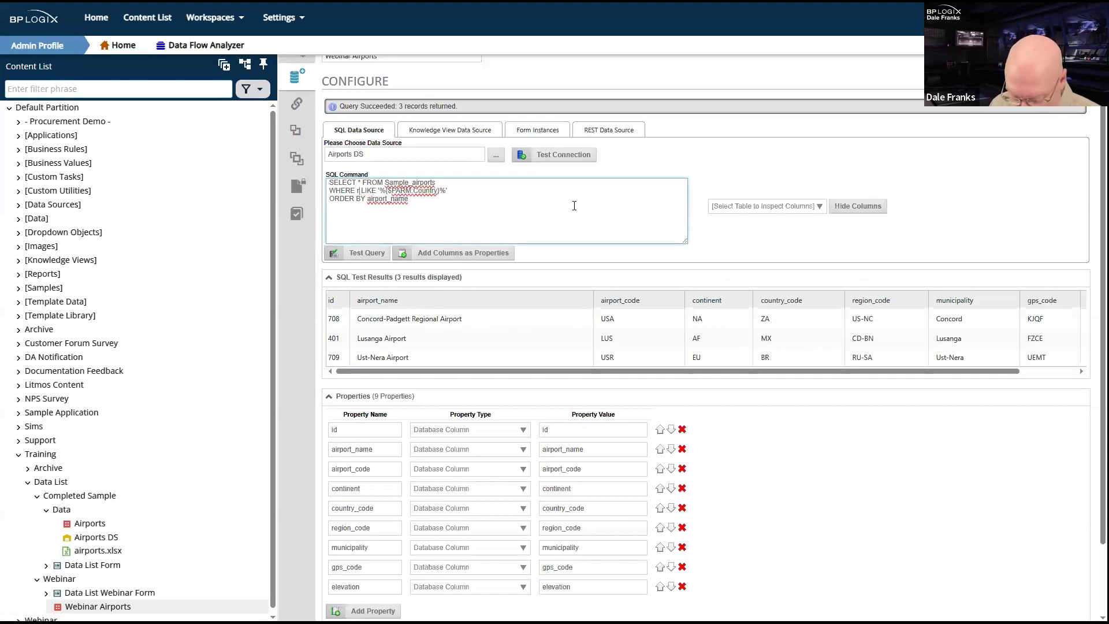
text(ion)
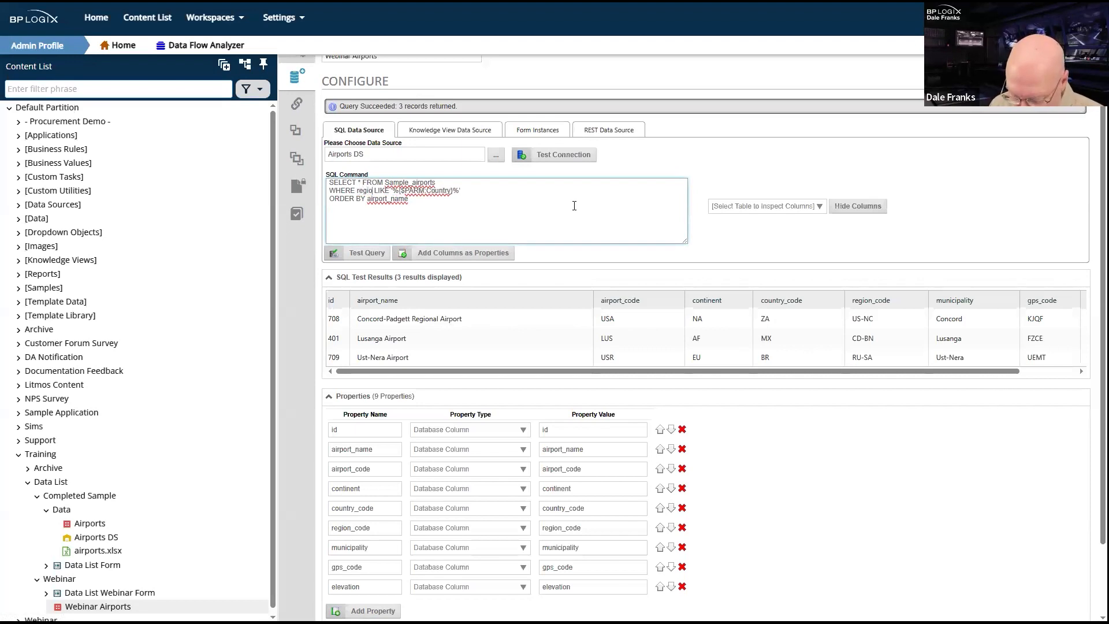
text(_code)
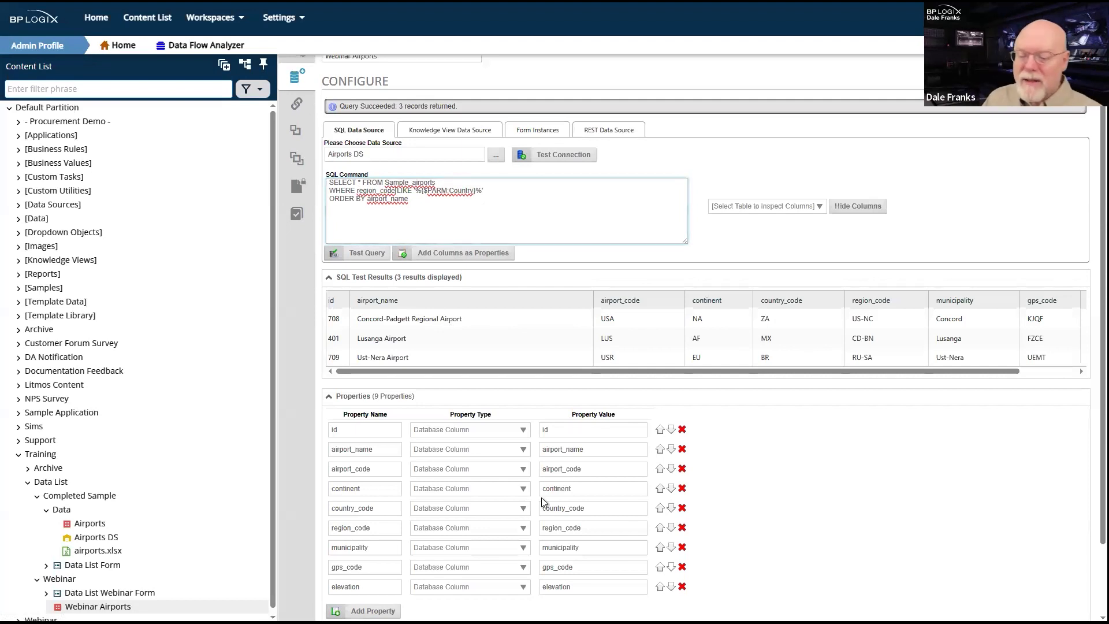
click(358, 254)
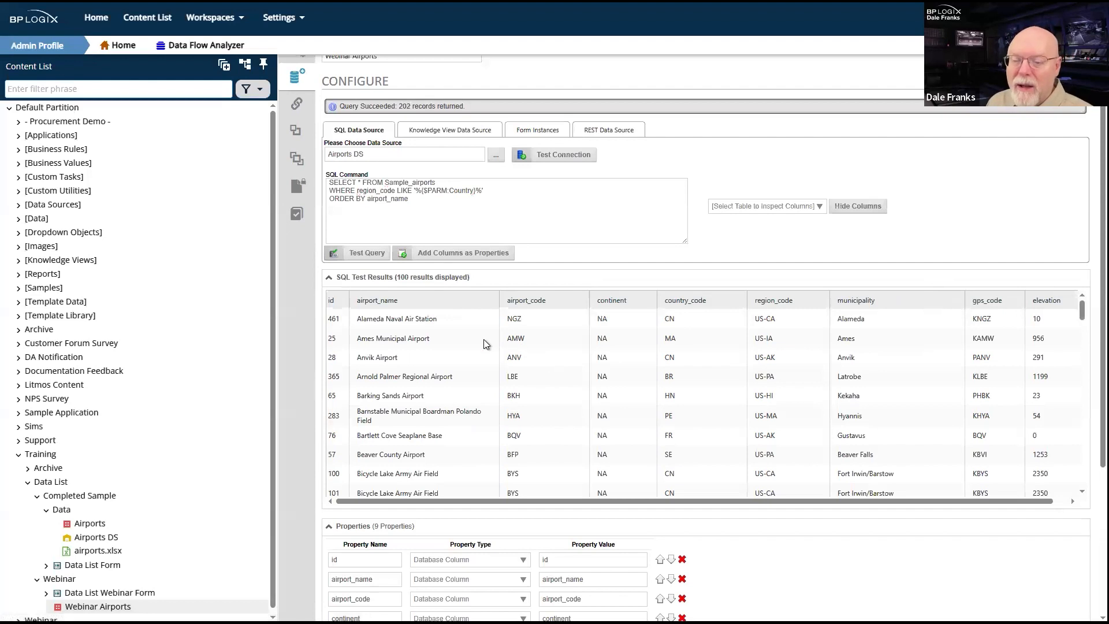
Examine the region, country and continent codes throughout the SQL test results.
scroll(484, 339, down, 1)
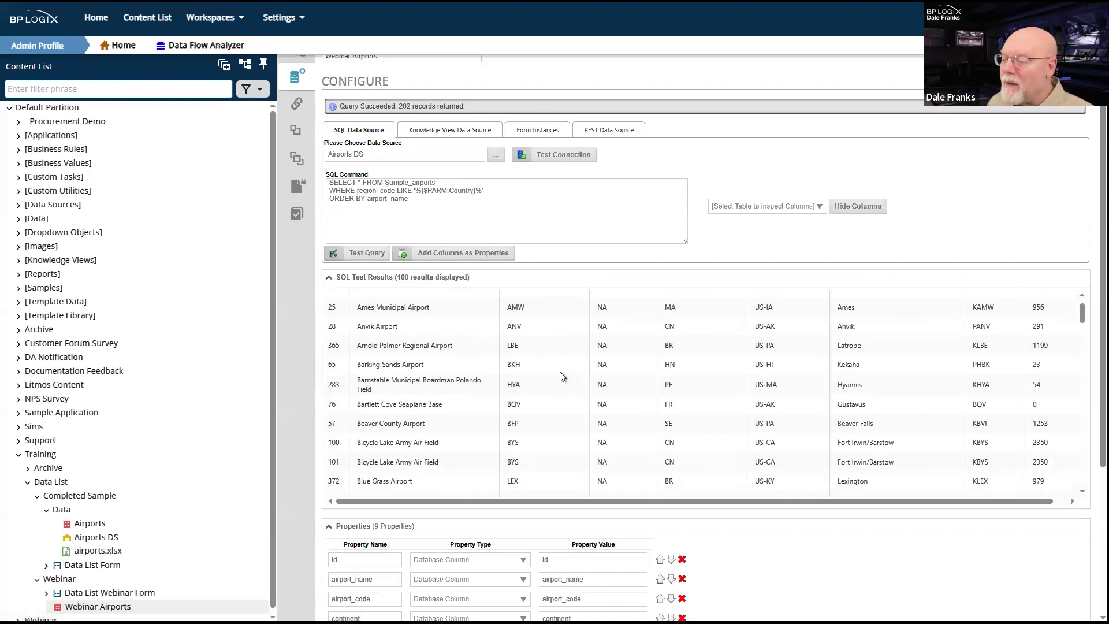
scroll(612, 375, up, 1)
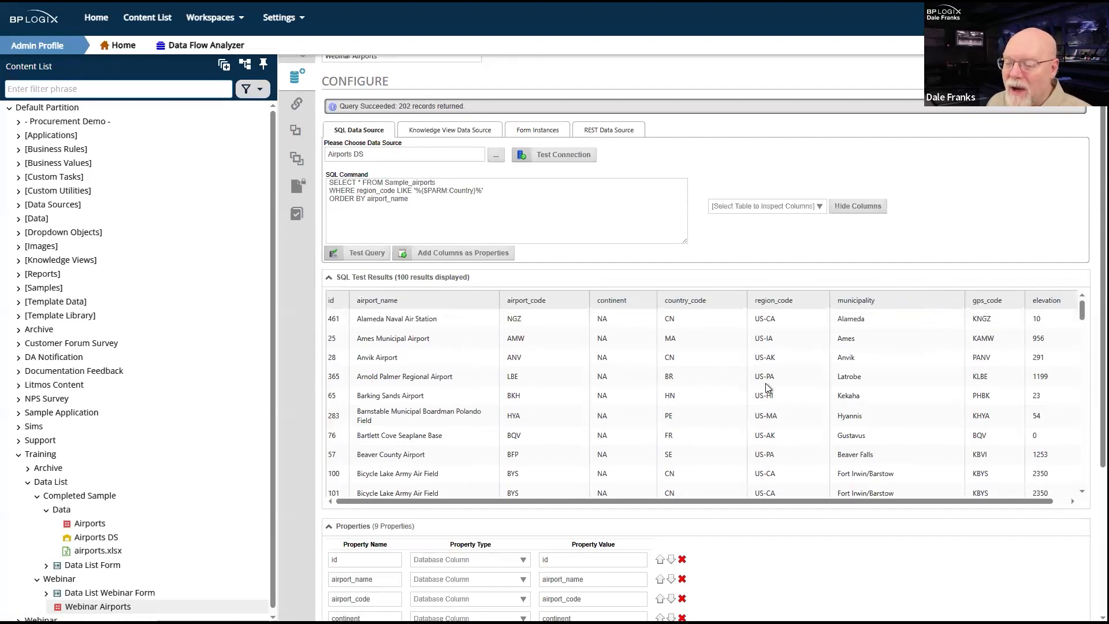
scroll(768, 388, down, 3)
scroll(768, 388, down, 15)
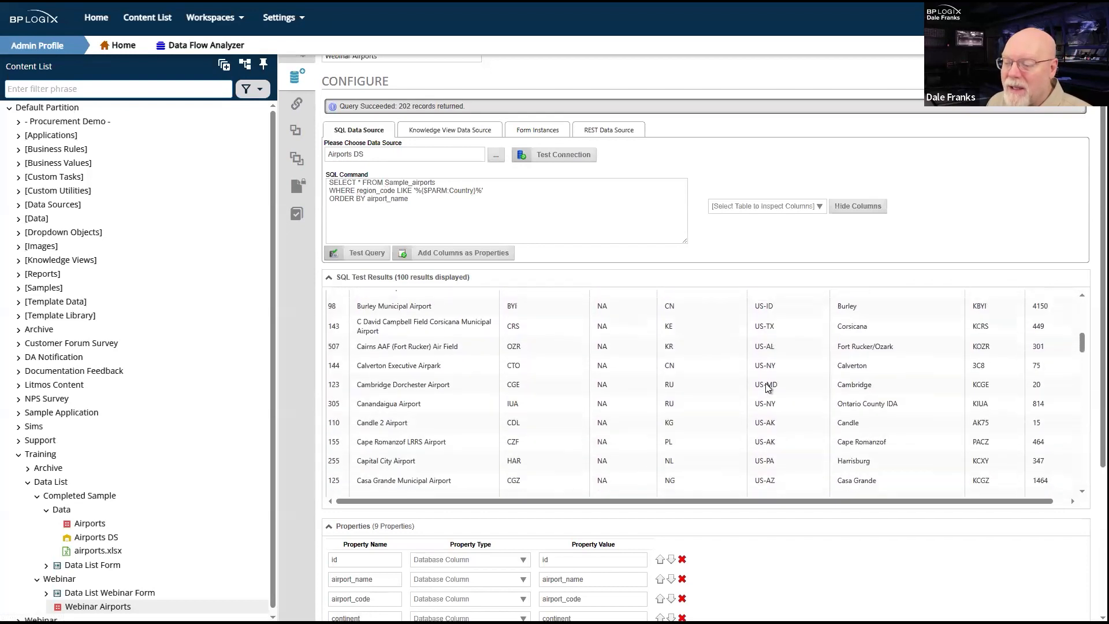
scroll(768, 388, down, 2)
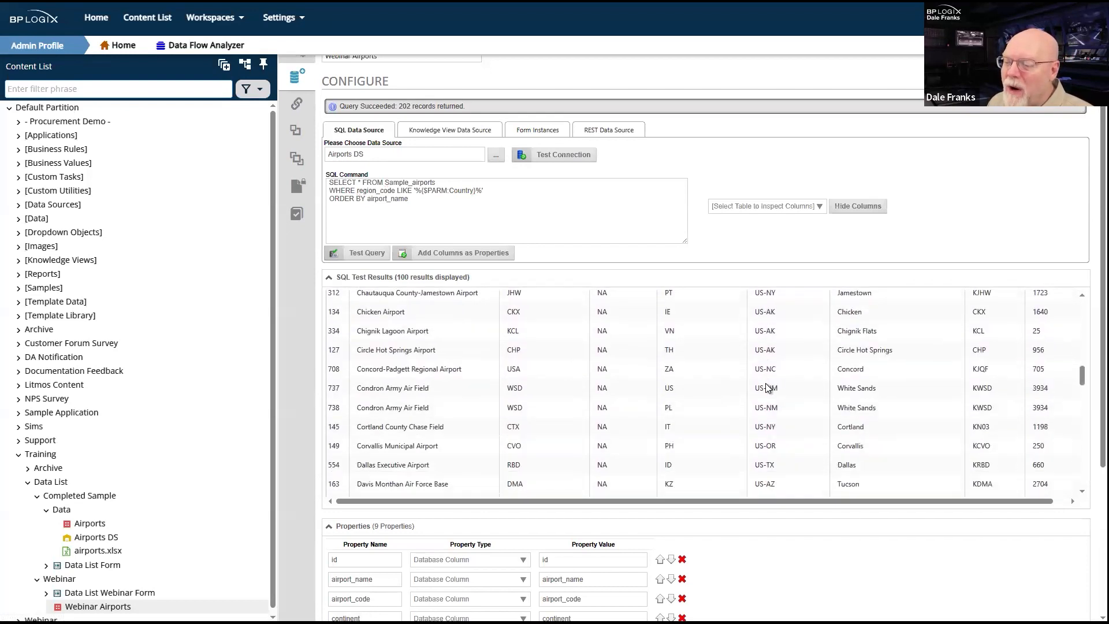
scroll(768, 388, down, 6)
scroll(768, 386, up, 20)
scroll(768, 387, up, 1)
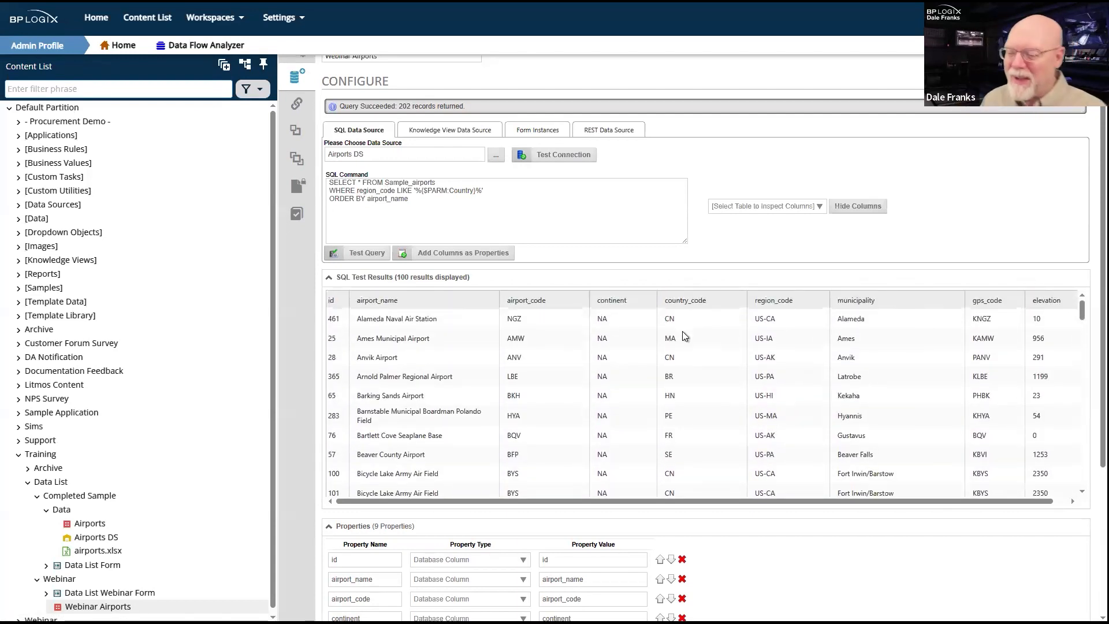
scroll(682, 331, down, 10)
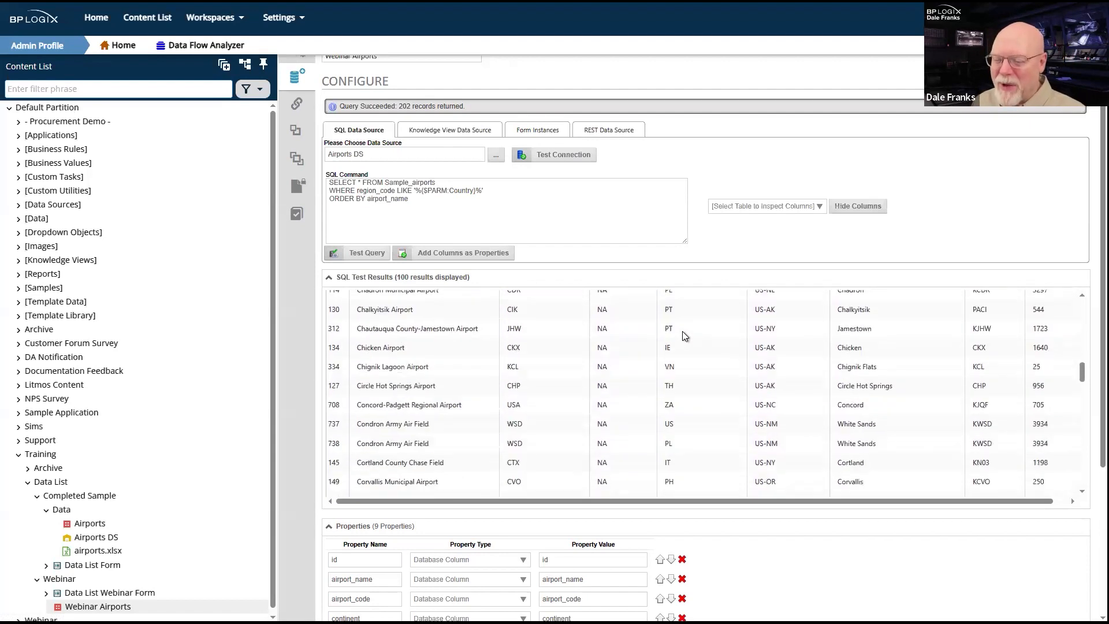
scroll(600, 357, up, 12)
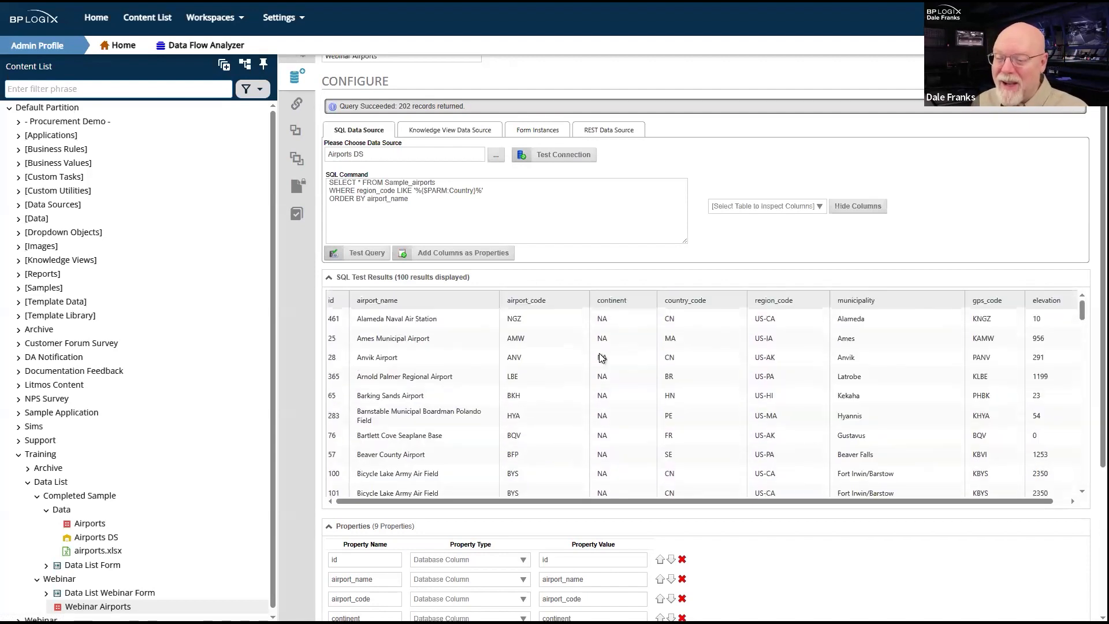
scroll(601, 357, down, 9)
scroll(602, 359, up, 10)
scroll(790, 374, up, 2)
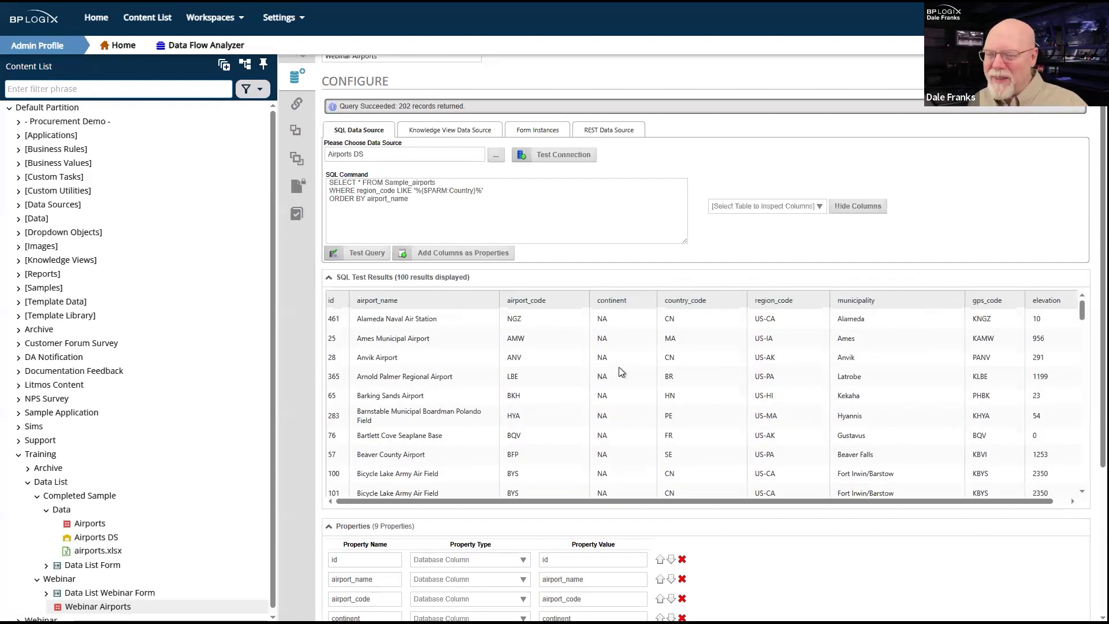
scroll(740, 345, up, 1)
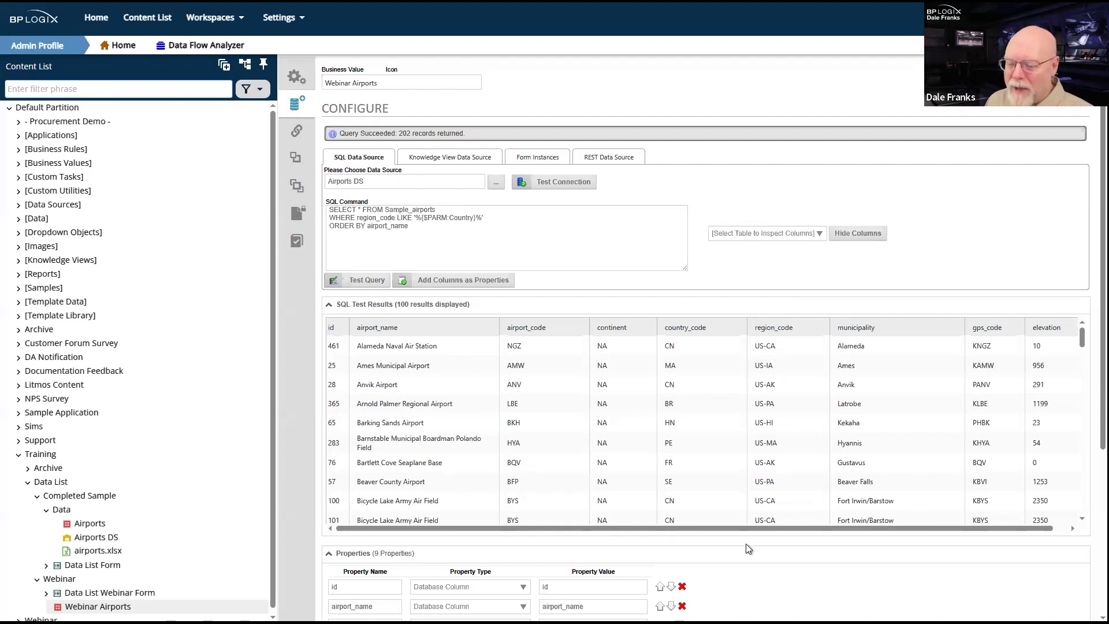
Set the Country parameter's test value to CA, test the query and look through the region codes of the returned rows.
scroll(746, 543, down, 4)
double_click(446, 588)
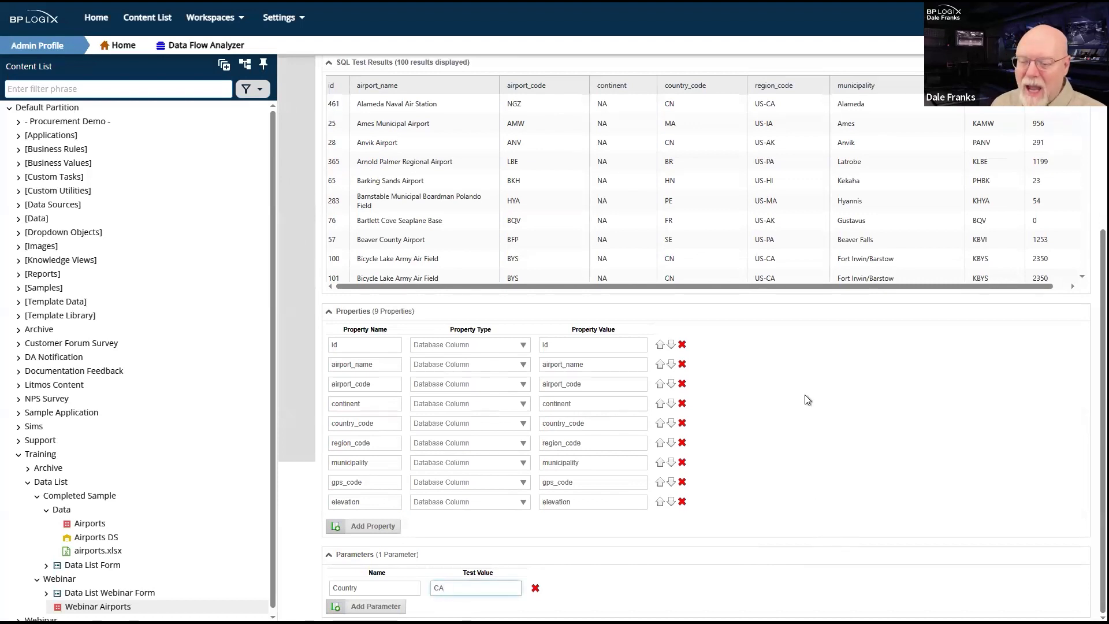
scroll(803, 395, up, 4)
click(362, 280)
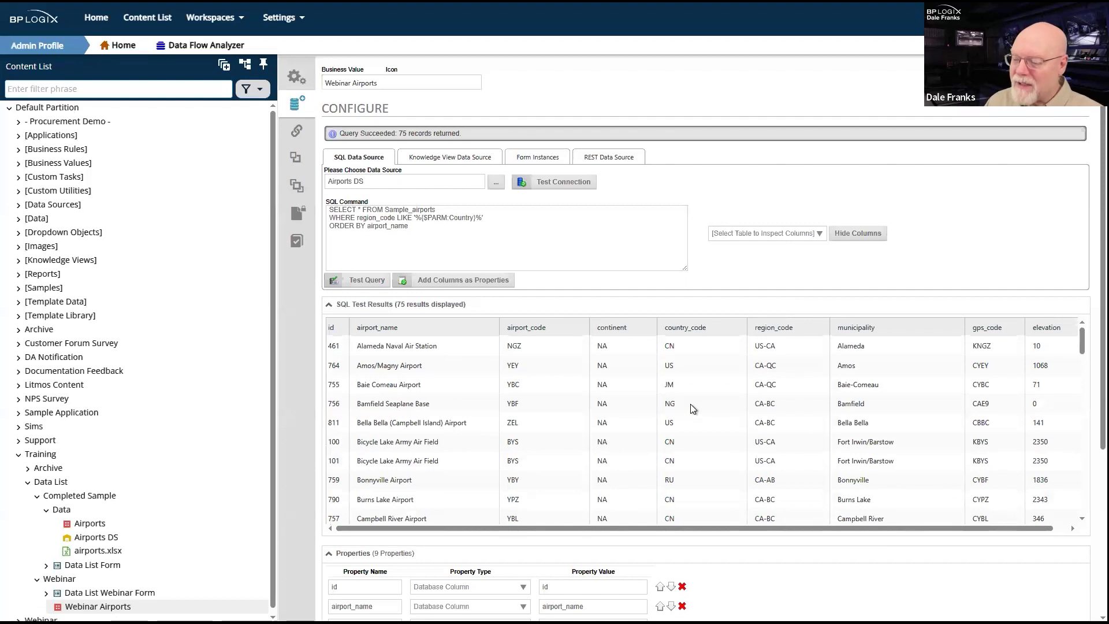
scroll(823, 396, down, 1)
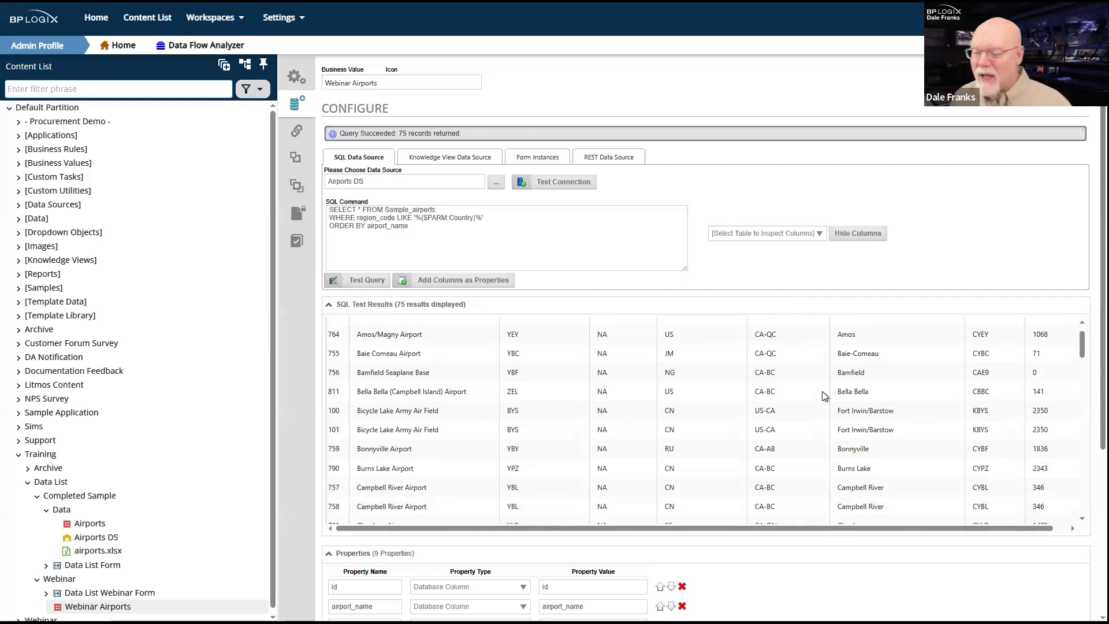
scroll(824, 396, up, 1)
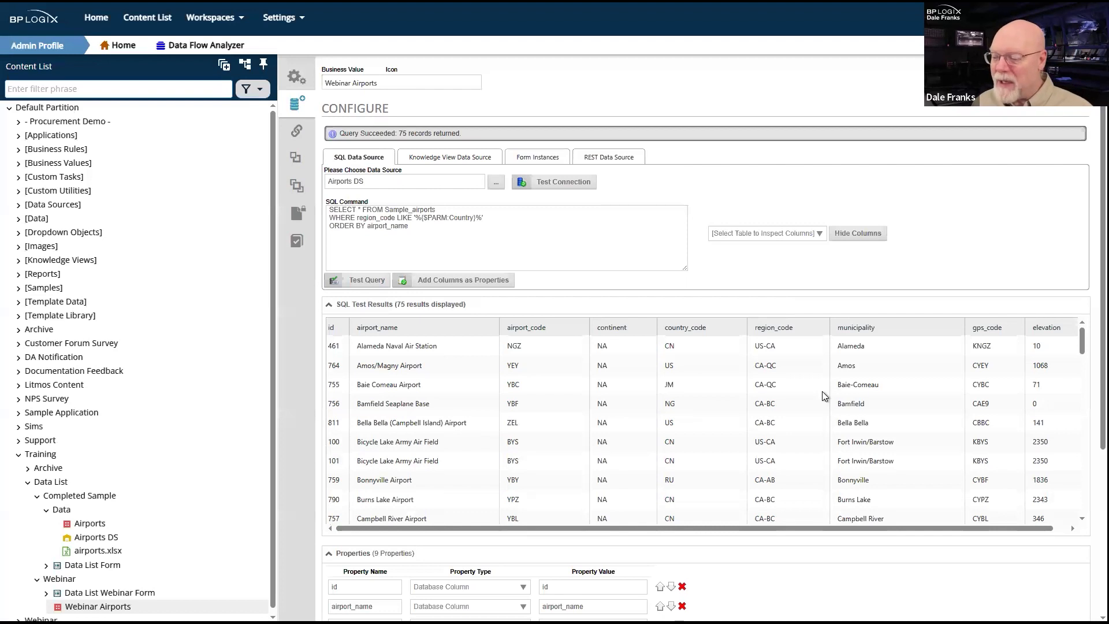
scroll(822, 393, down, 3)
scroll(821, 393, up, 3)
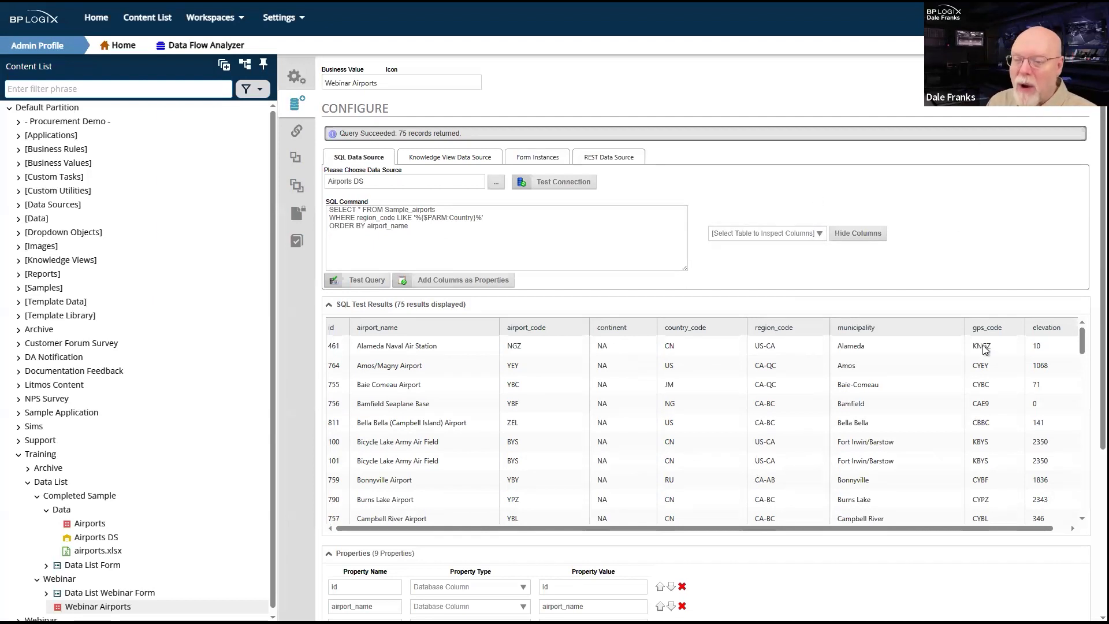
scroll(985, 350, down, 10)
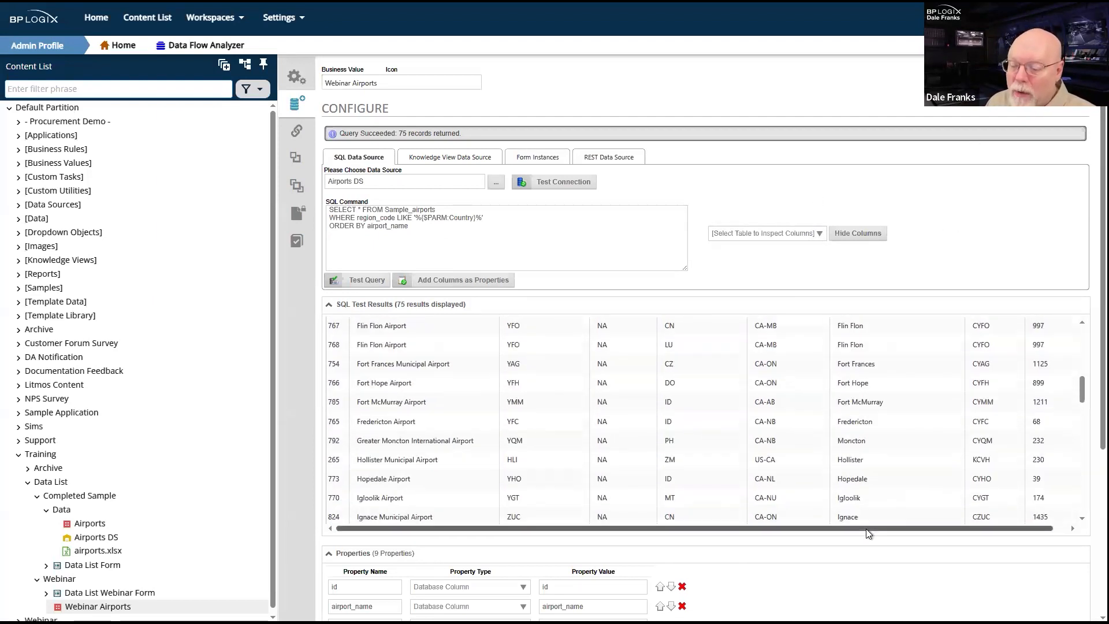
Clear the Country parameter's test value and test the query again.
scroll(972, 185, down, 5)
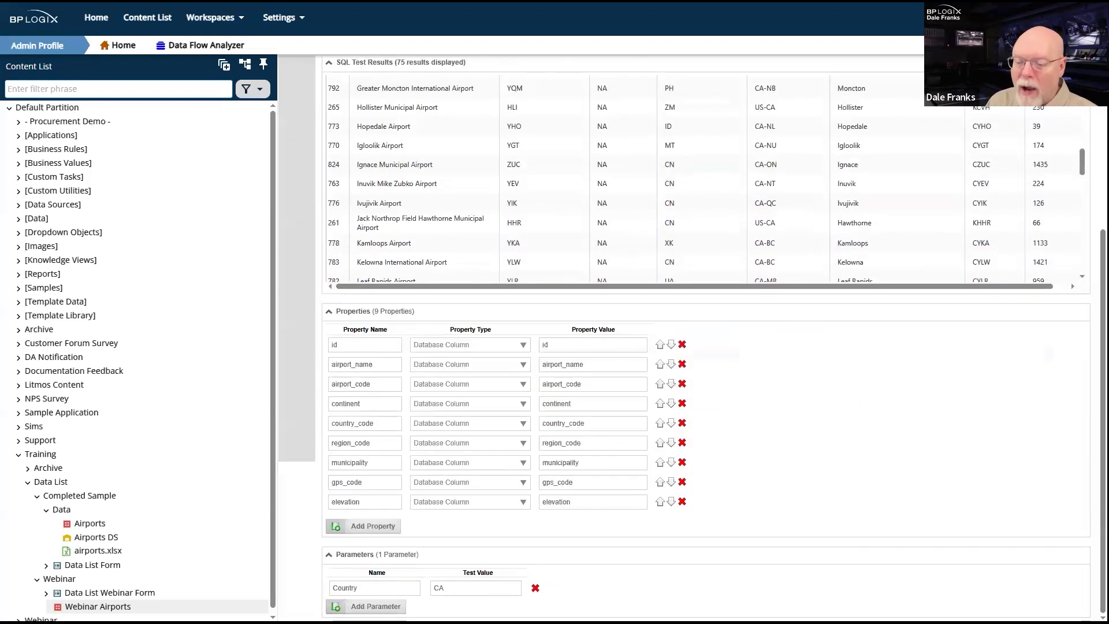
double_click(478, 586)
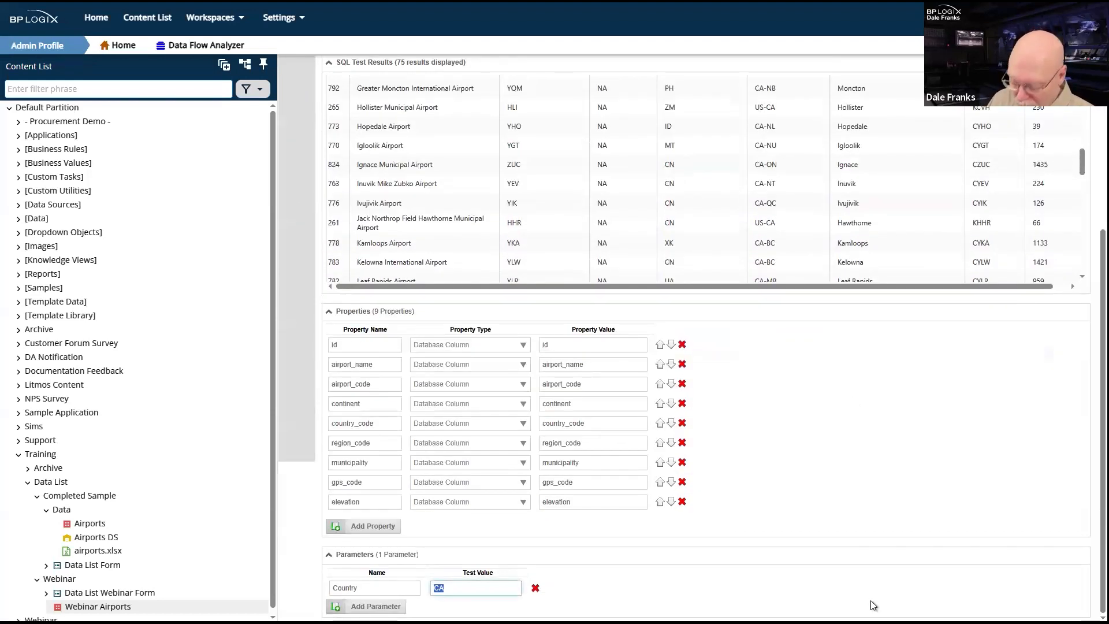
click(875, 451)
scroll(873, 450, up, 5)
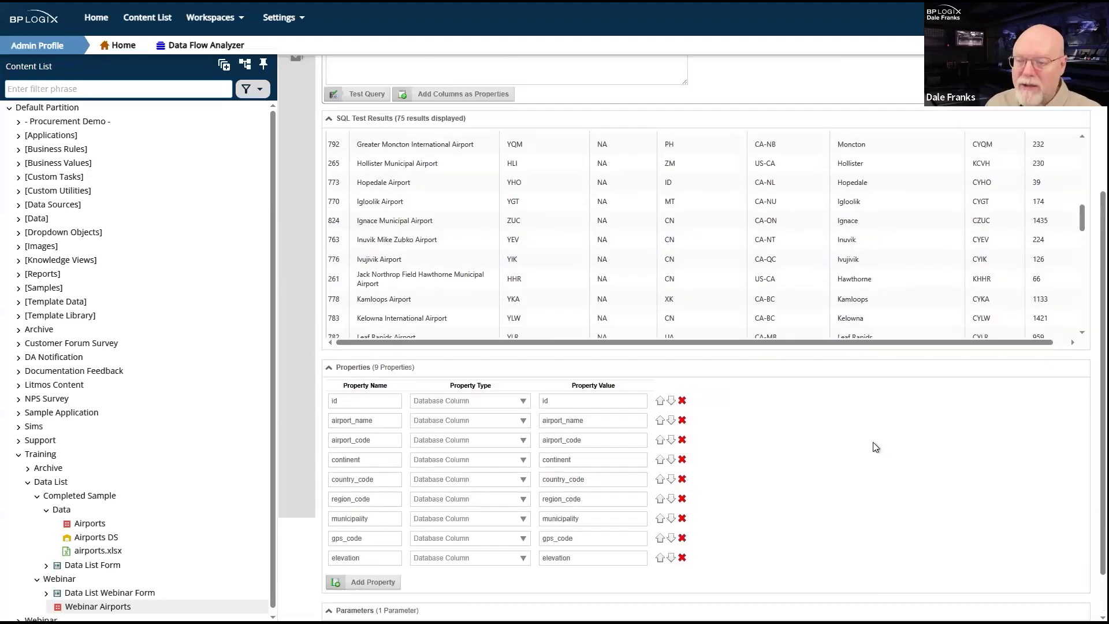
click(364, 283)
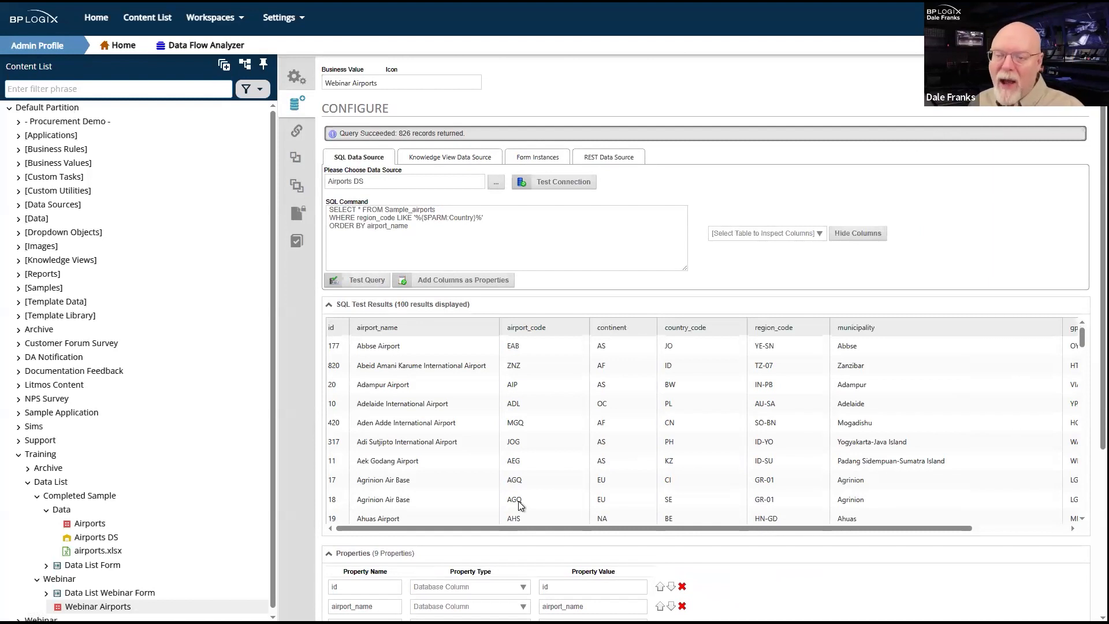
Review the WHERE clause and the unfiltered test results, and save the Webinar Airports business value.
drag(482, 218, 475, 217)
click(555, 260)
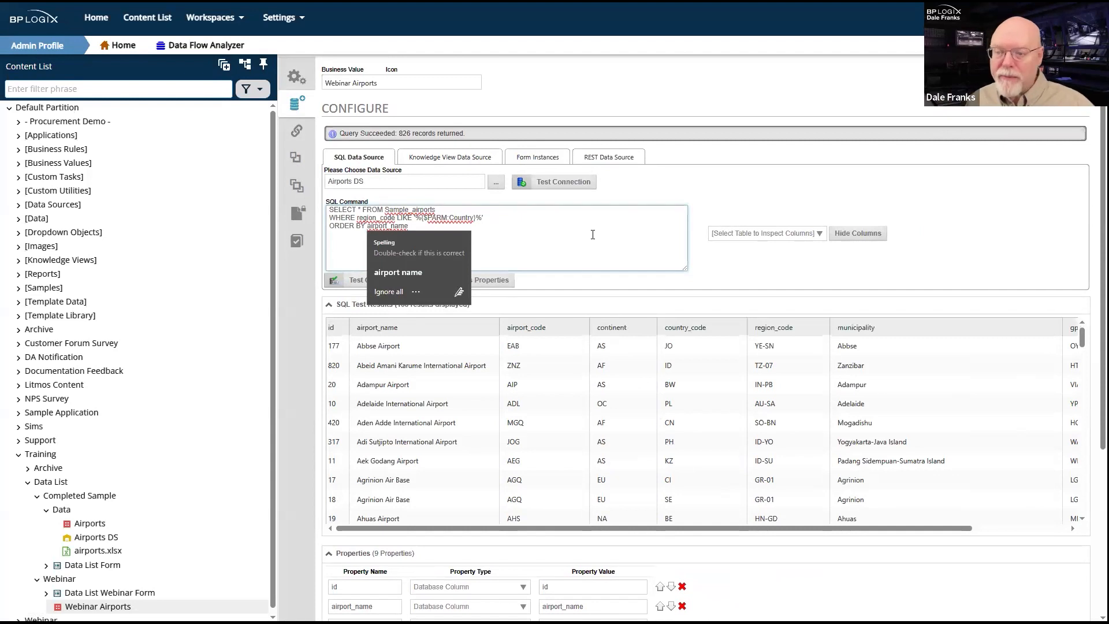
click(929, 271)
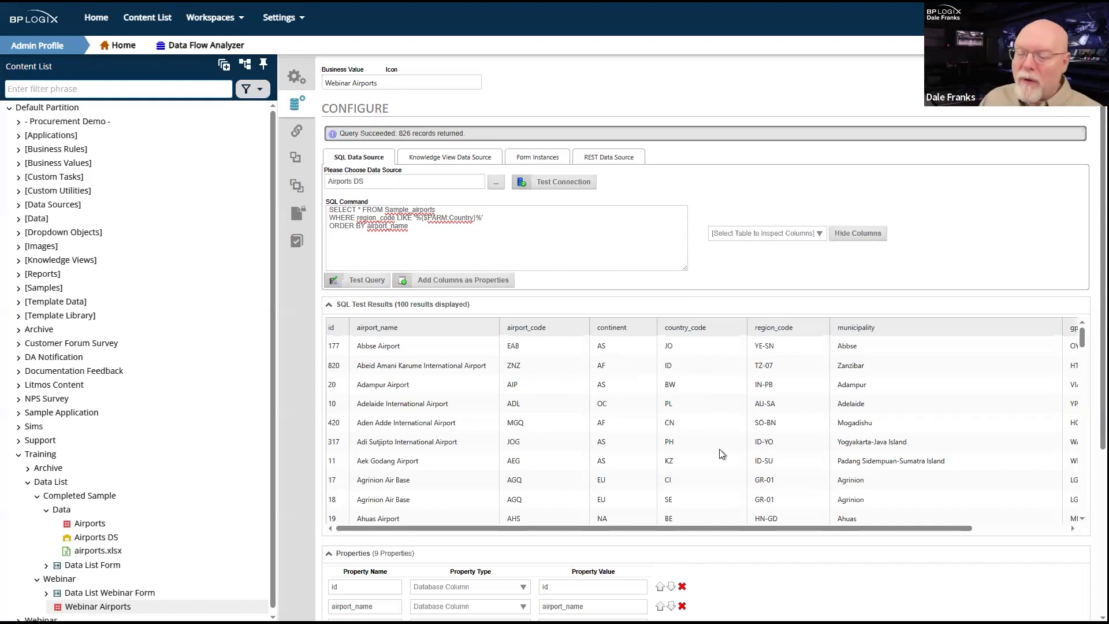
scroll(874, 370, down, 8)
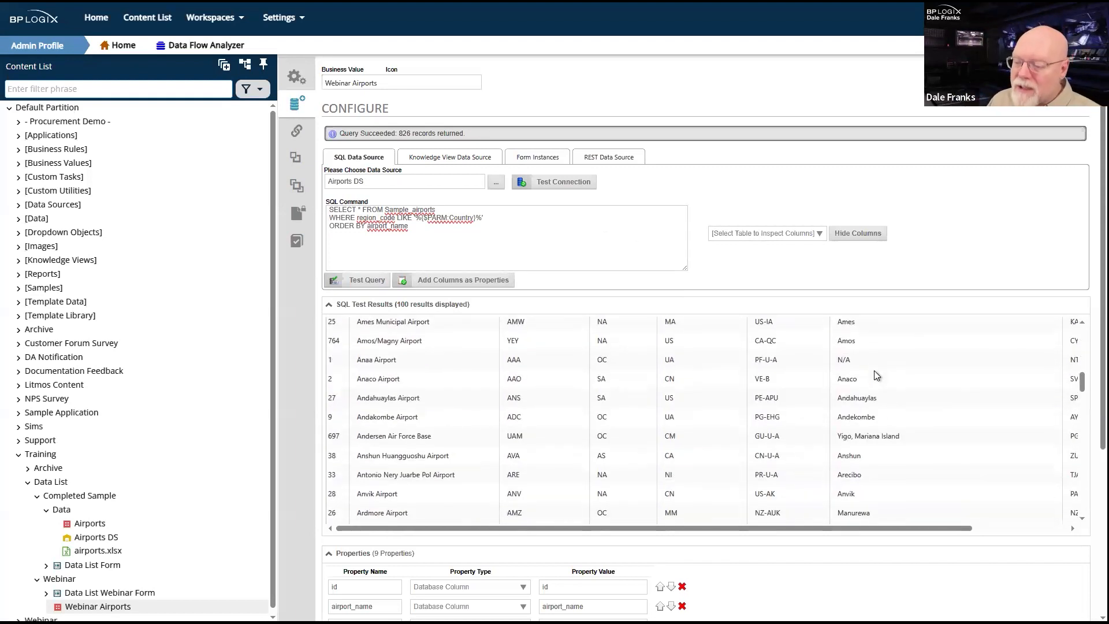
scroll(929, 563, down, 3)
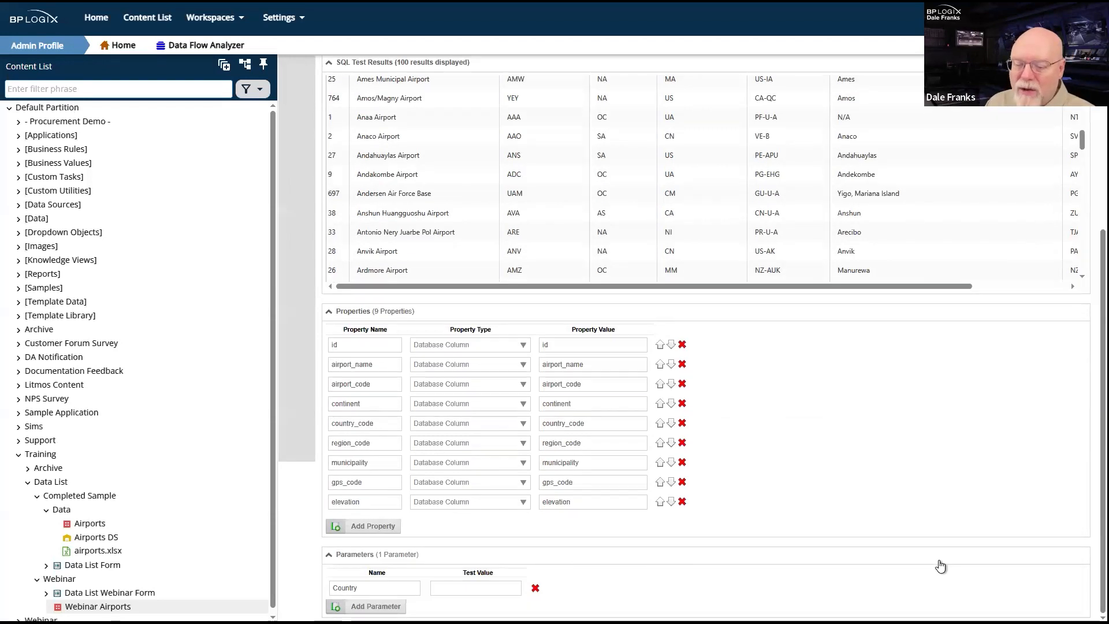
scroll(940, 566, up, 3)
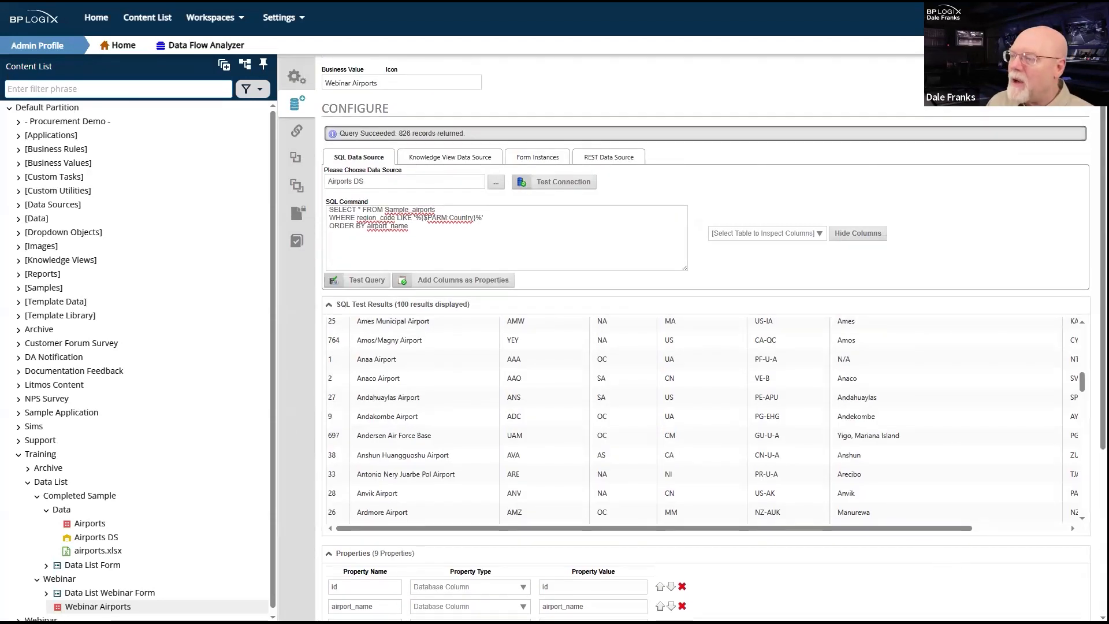
click(1003, 68)
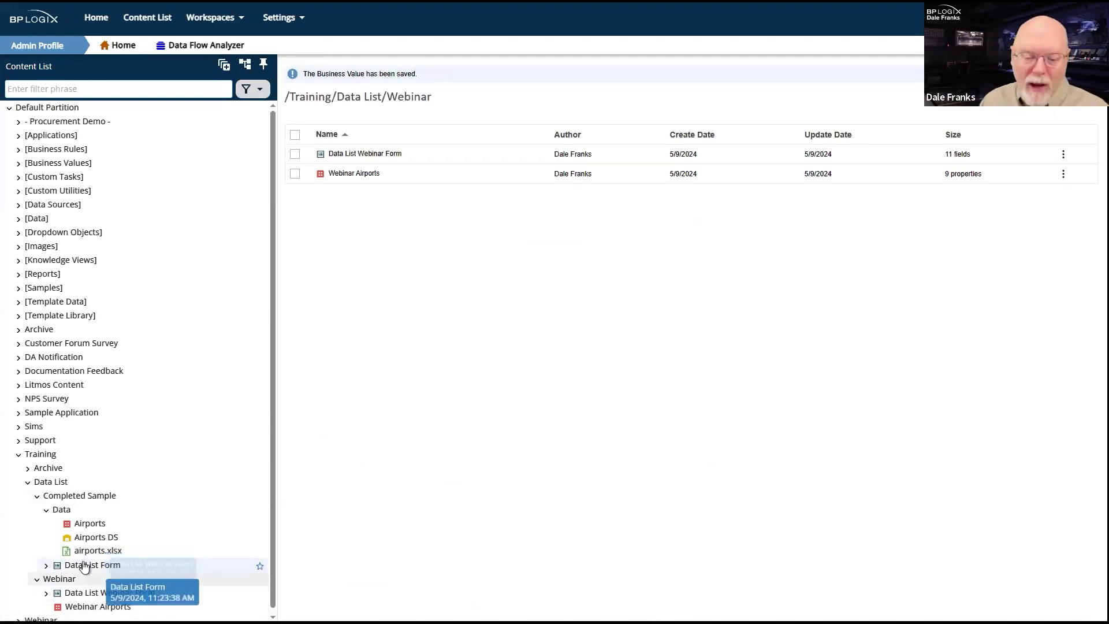
Run the Data List Webinar Form, look over its airport list and close the running form.
click(72, 594)
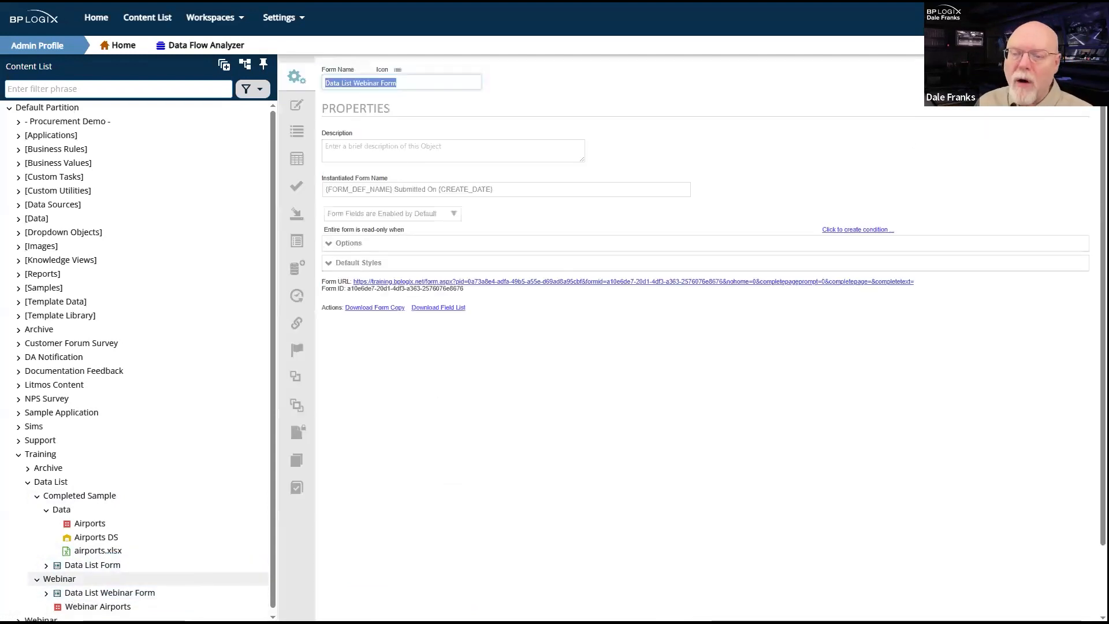
click(1017, 79)
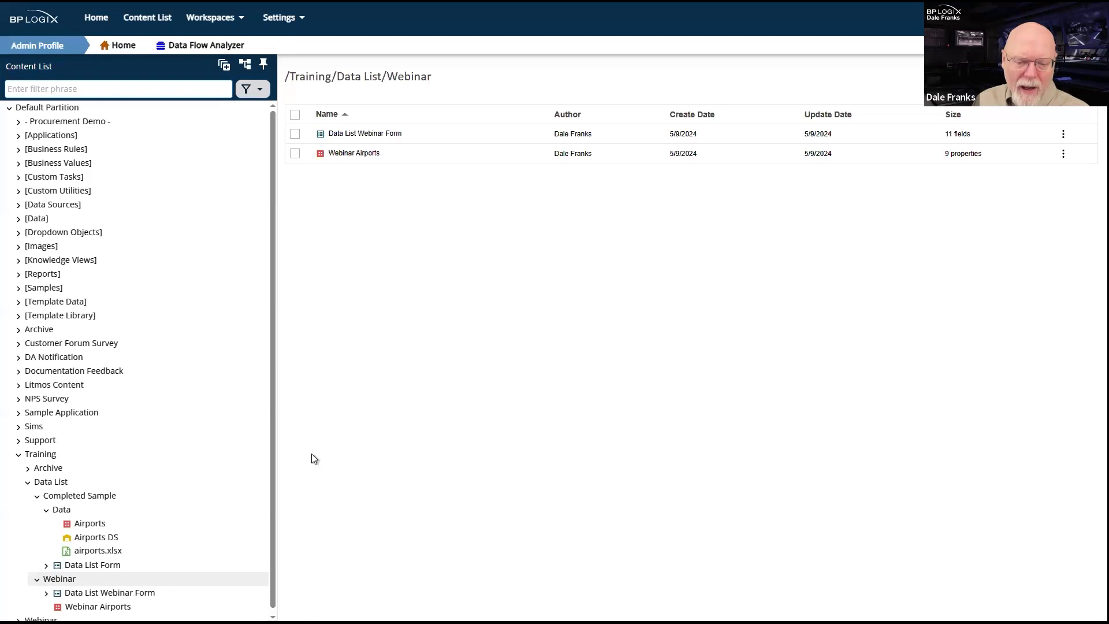
scroll(195, 464, down, 1)
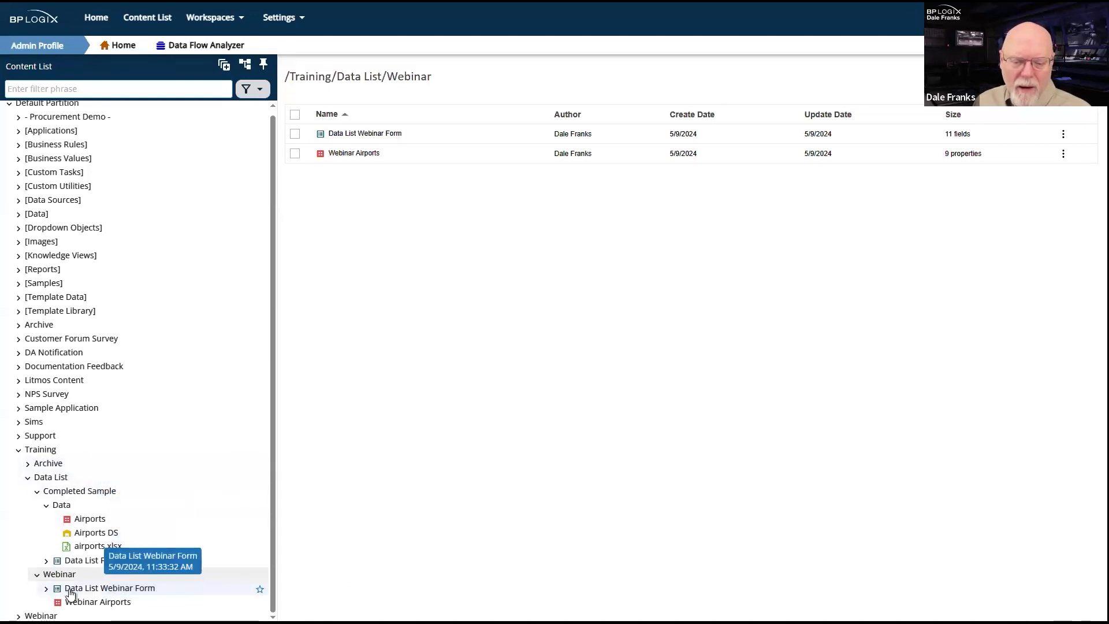
click(295, 135)
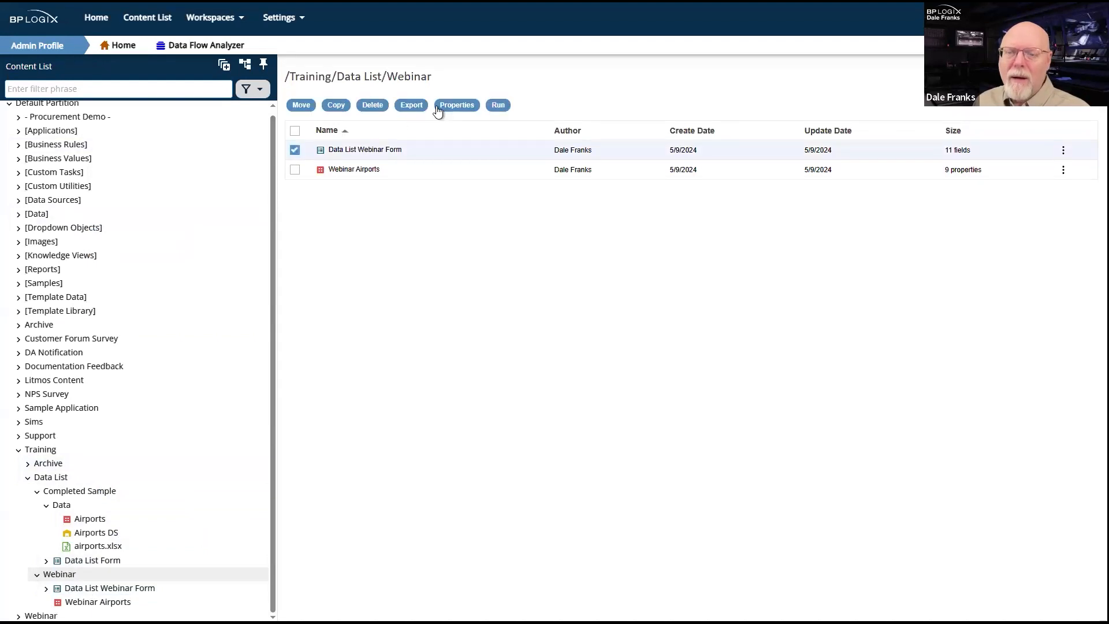
click(499, 106)
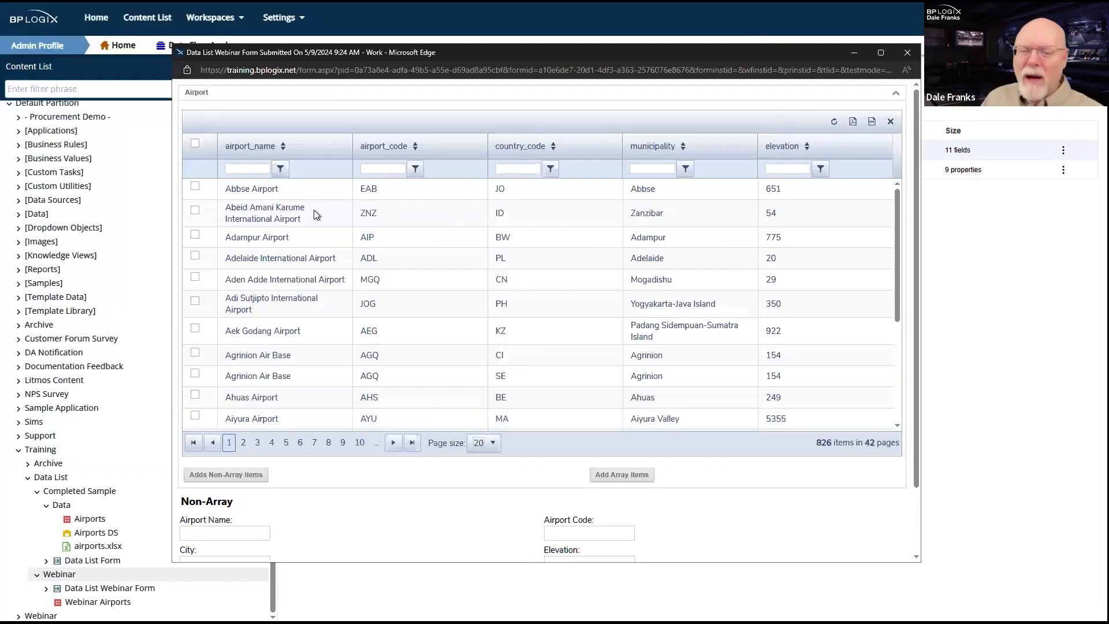
scroll(258, 237, down, 3)
scroll(257, 237, up, 2)
scroll(257, 242, up, 2)
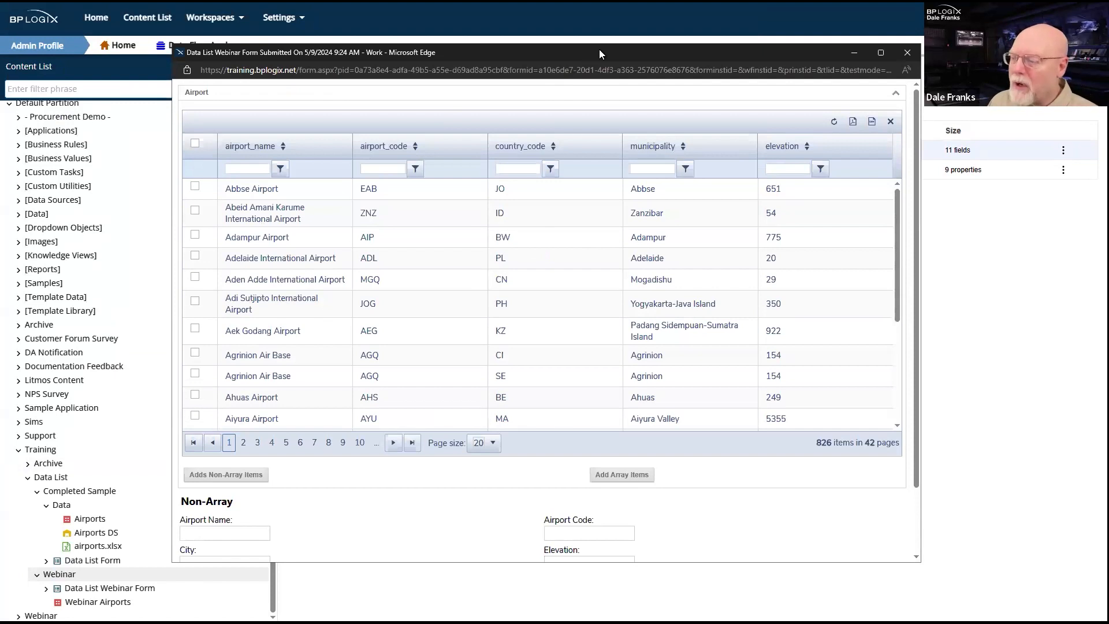
click(907, 52)
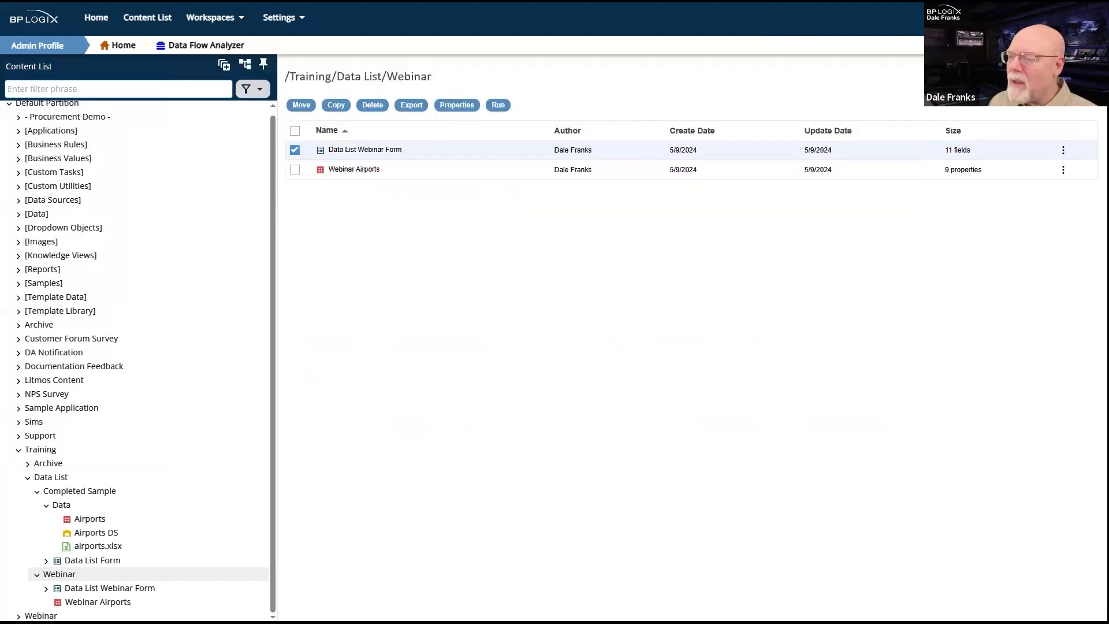
Open the Data List Webinar Form's layout for editing and display the parameters of its AirportsDataList control.
click(384, 153)
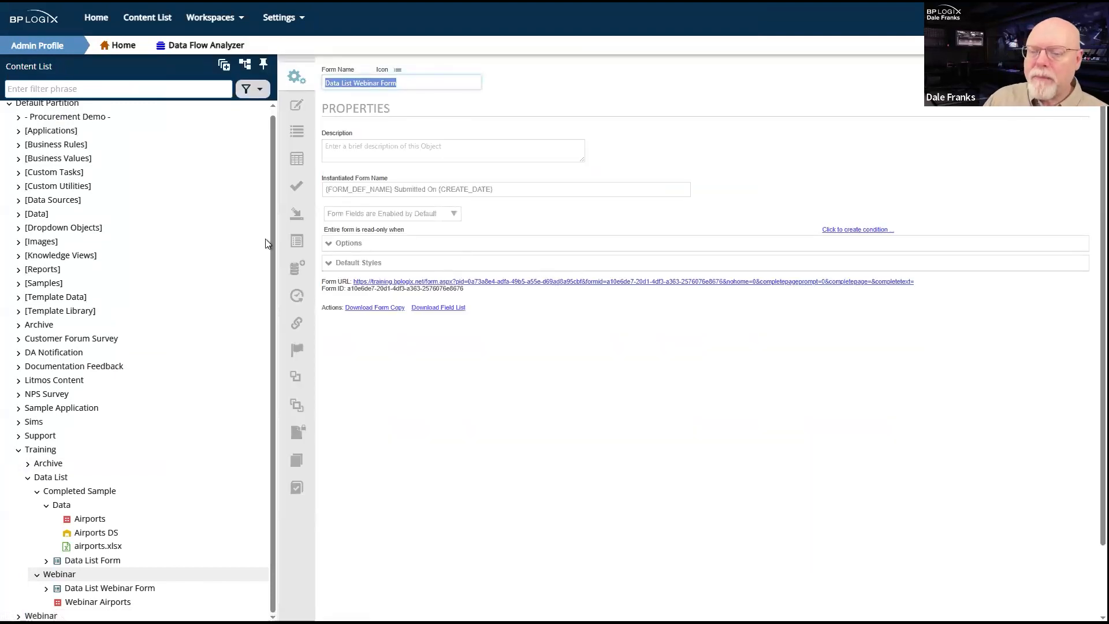
click(296, 104)
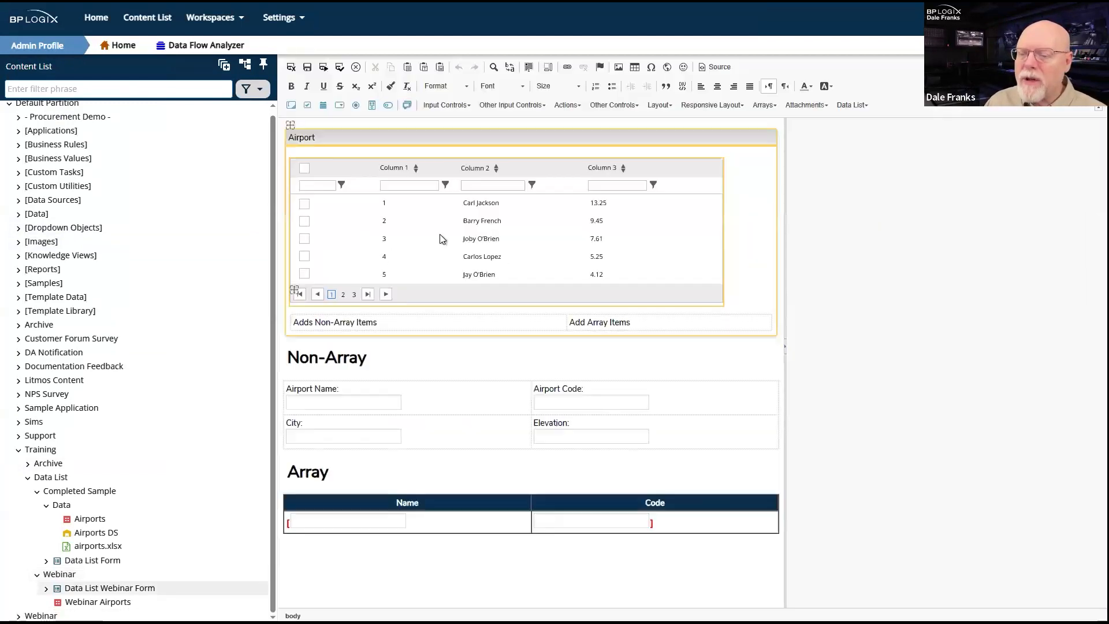
click(453, 216)
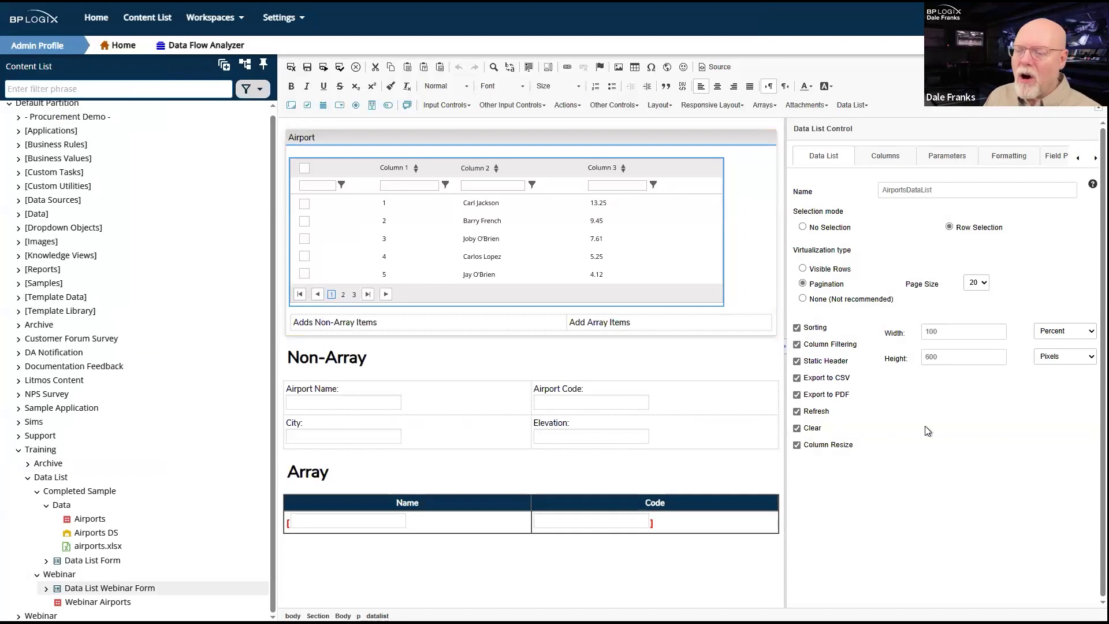
click(950, 160)
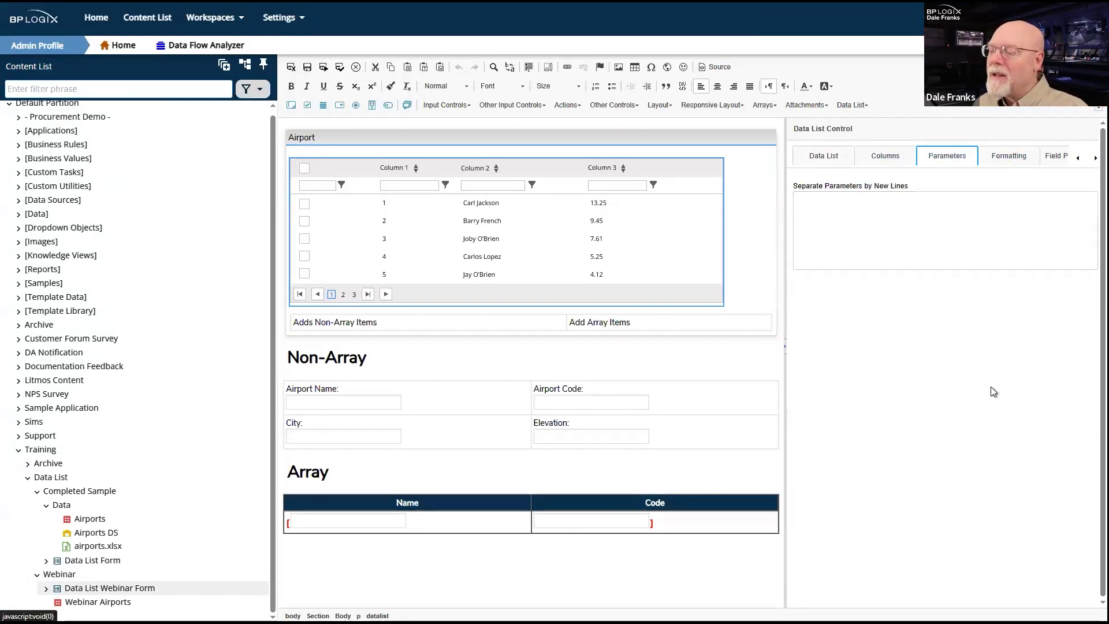
Add the parameter Country=US to the AirportsDataList control and save the form.
click(913, 212)
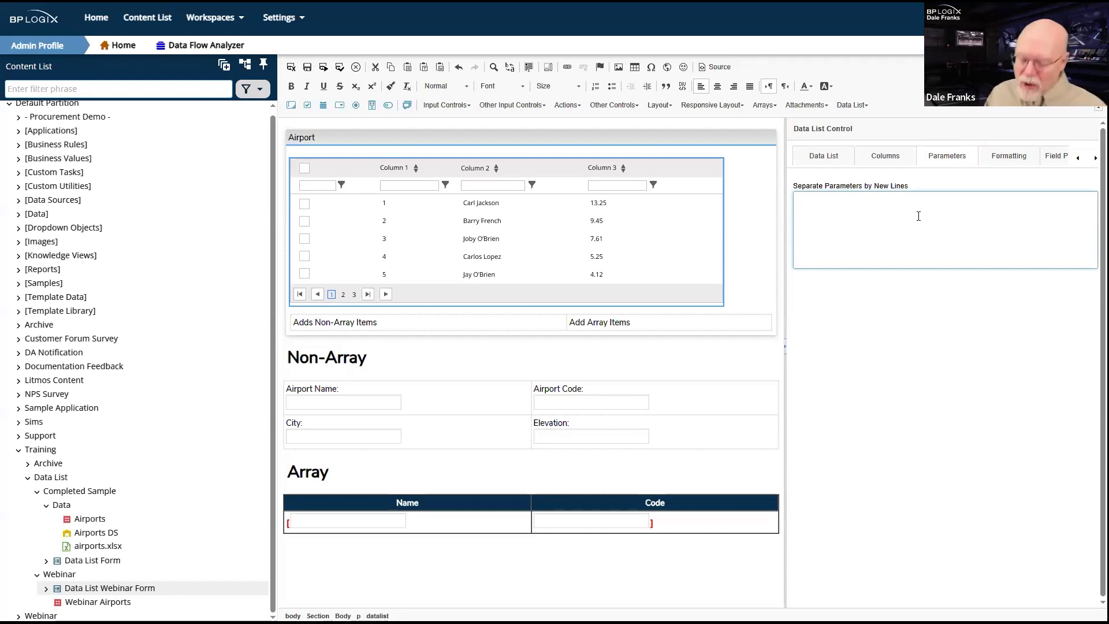
text(Coun)
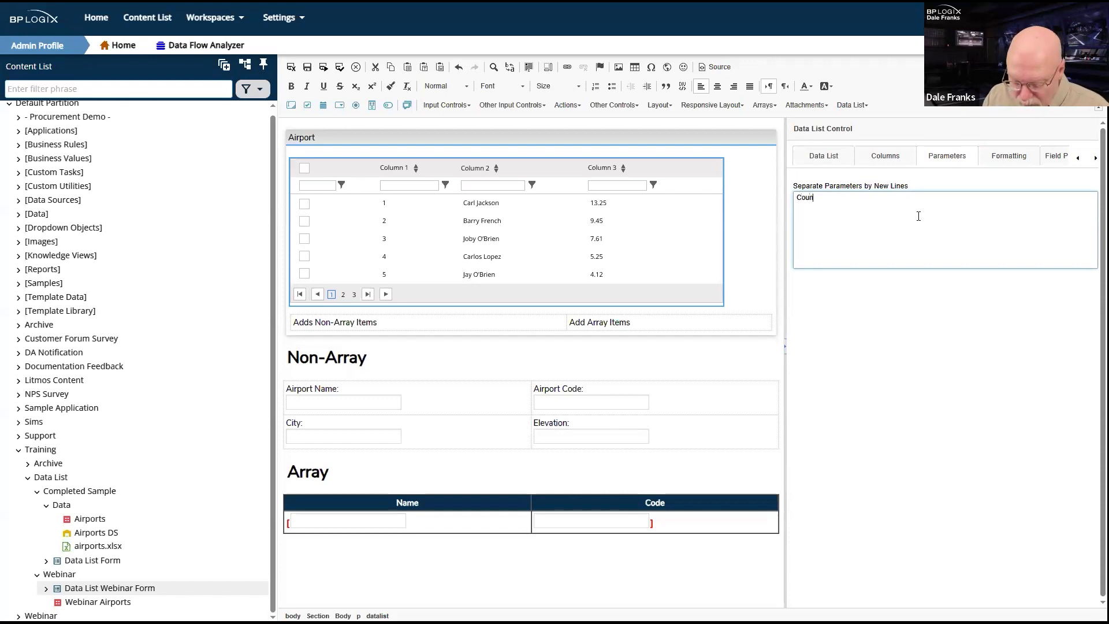
text(try)
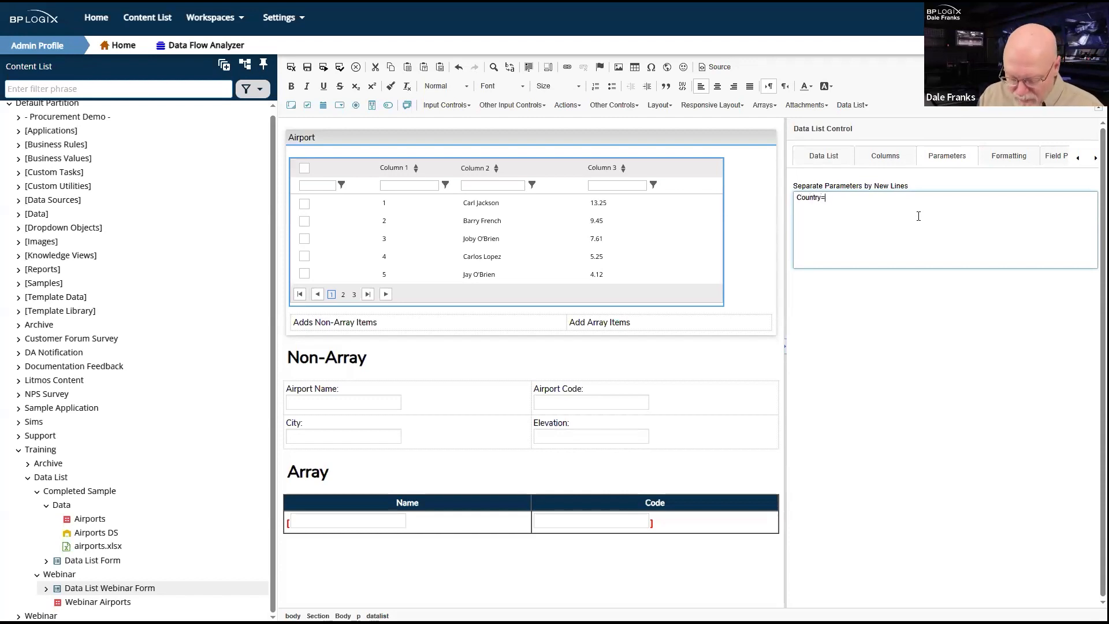
text(=u)
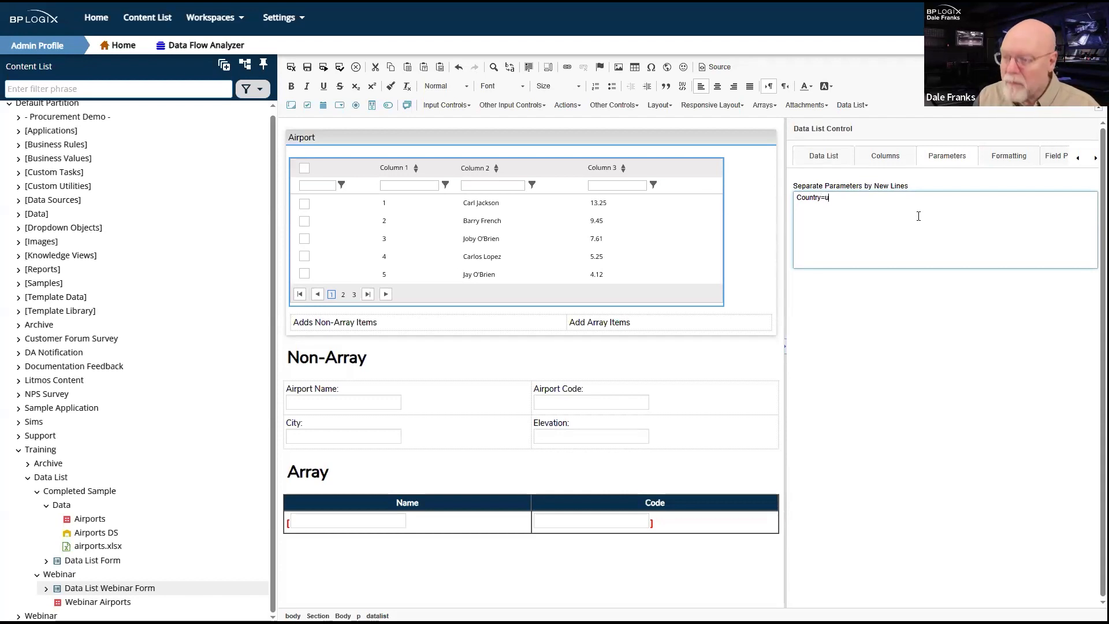
text(US)
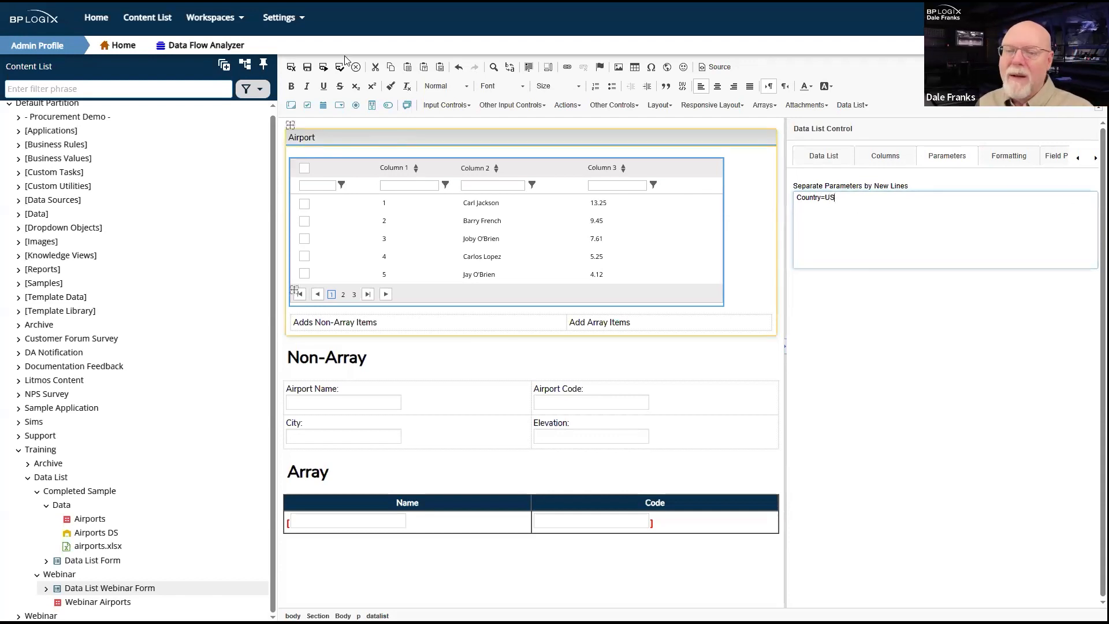
click(307, 69)
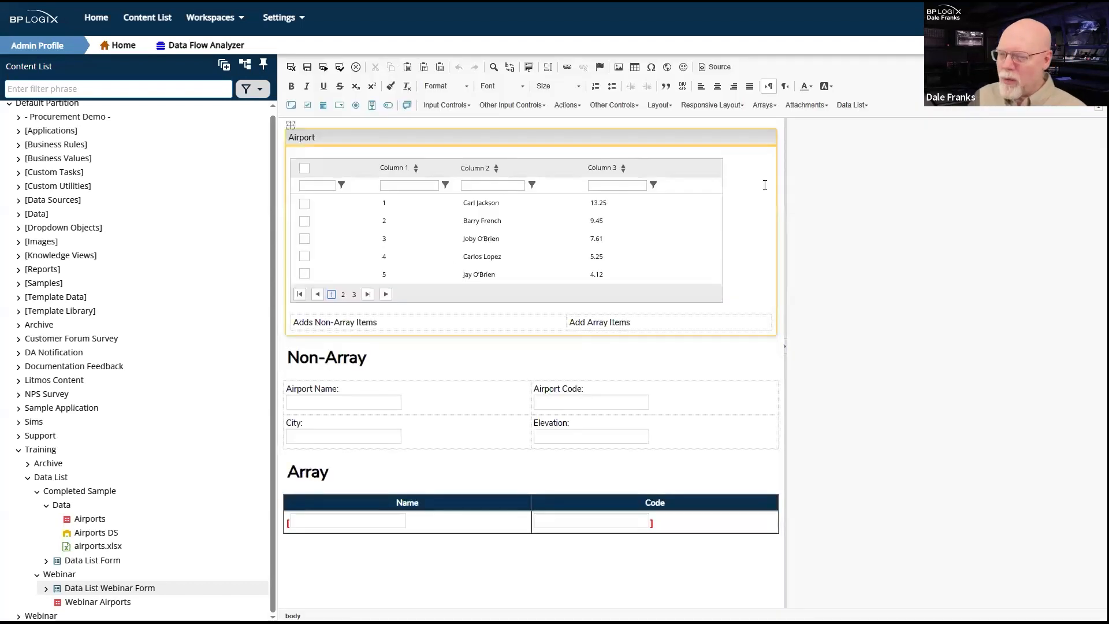
Reselect the airport data list on the form and check its saved parameters.
click(656, 261)
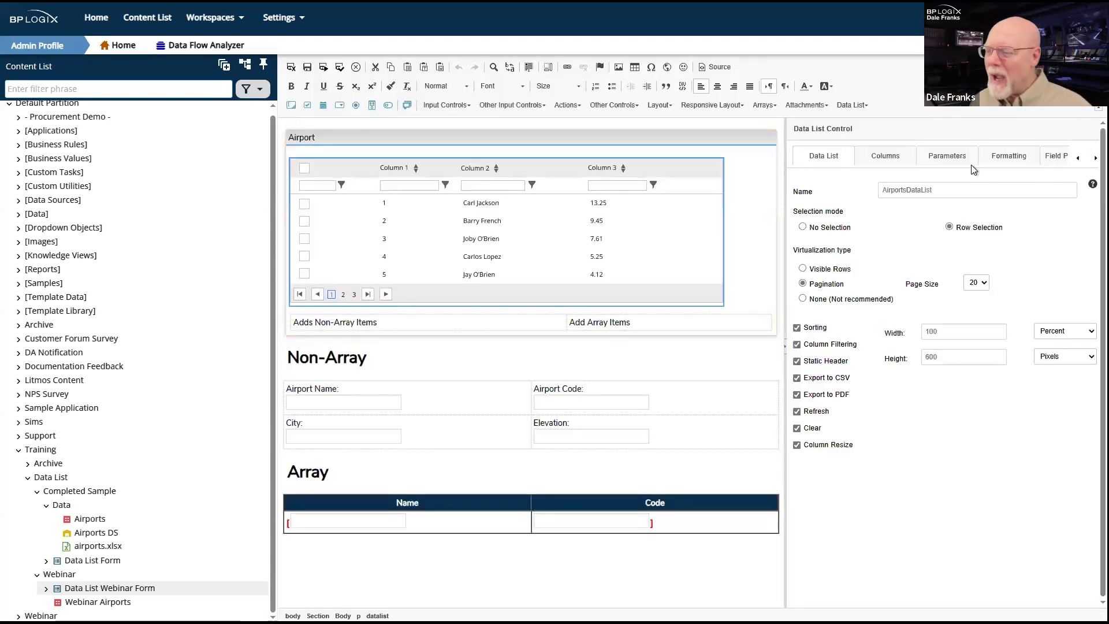
click(952, 161)
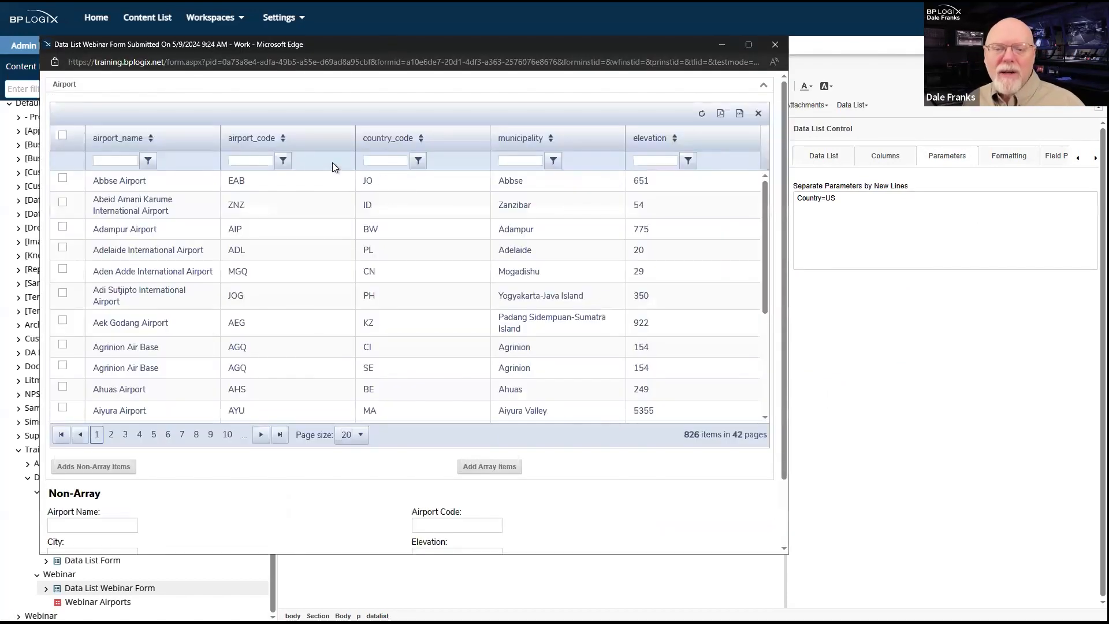
Refresh the running form's airport list and look through the filtered airports and the item count.
click(707, 115)
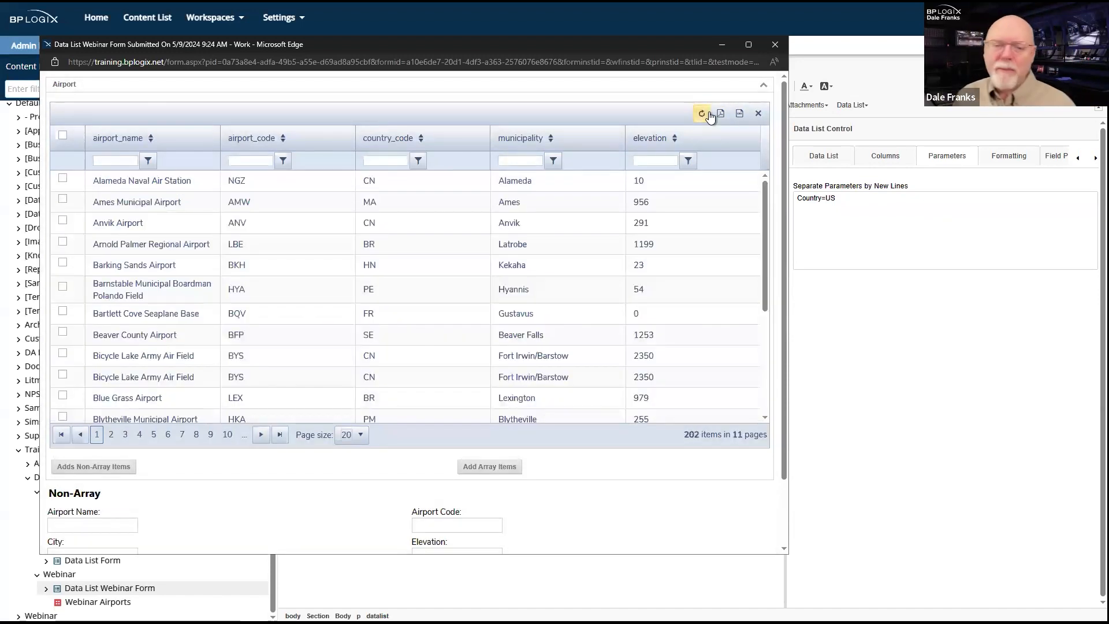
scroll(414, 231, down, 3)
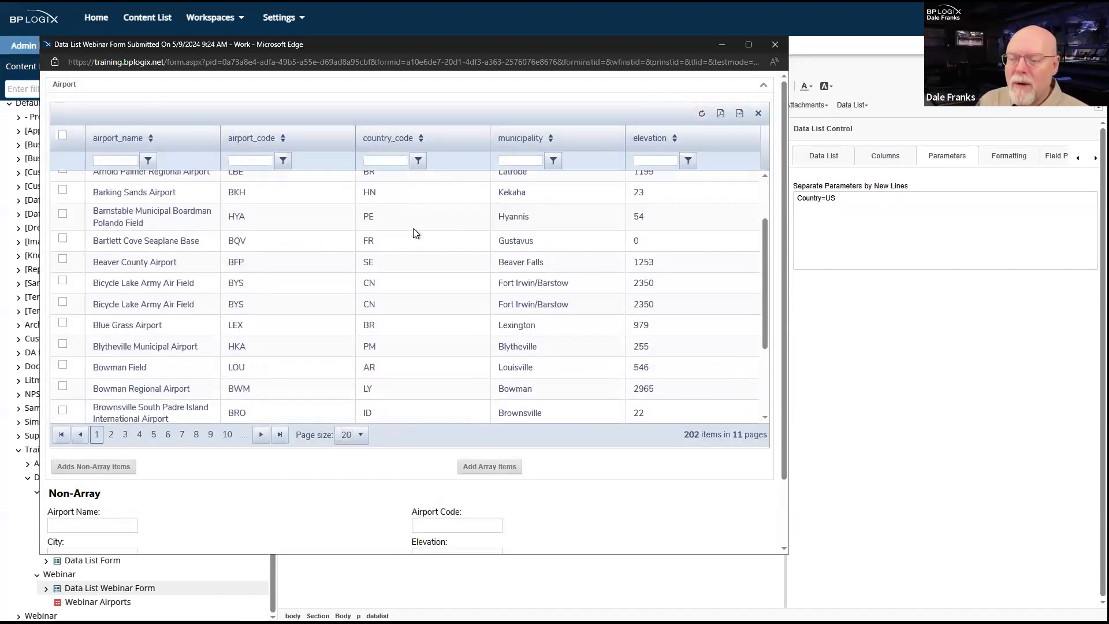
scroll(414, 232, up, 4)
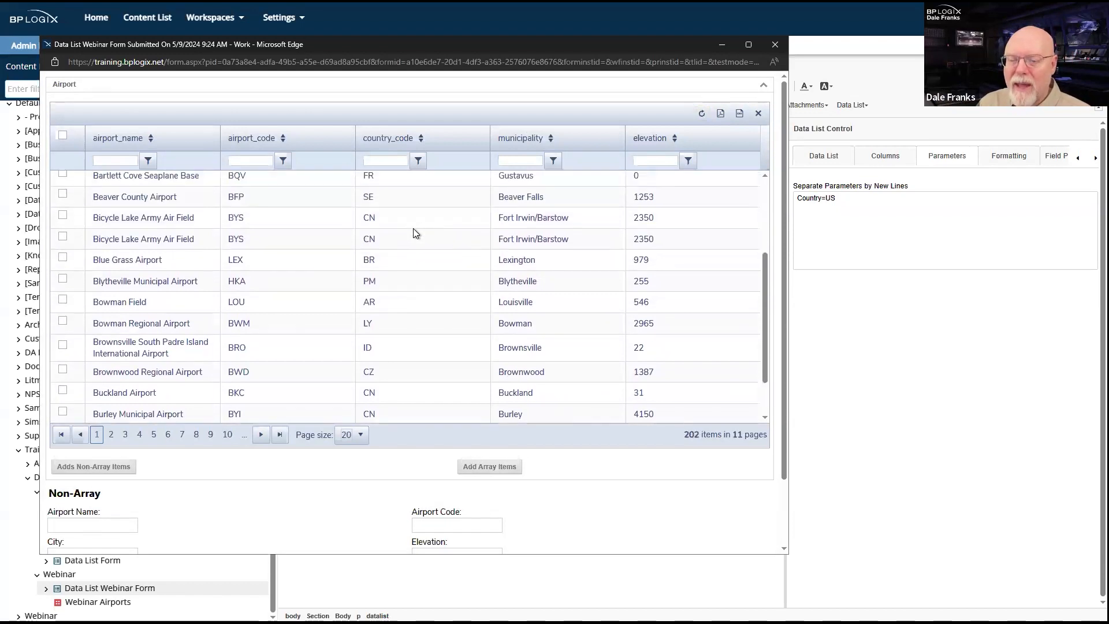
scroll(414, 232, down, 3)
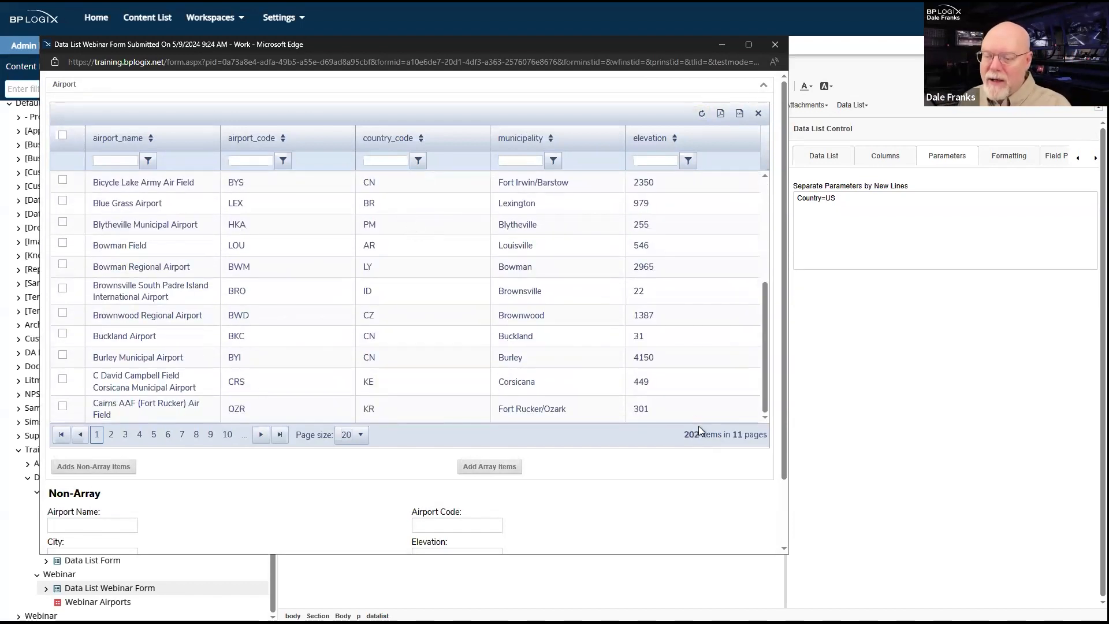
drag(697, 434, 684, 434)
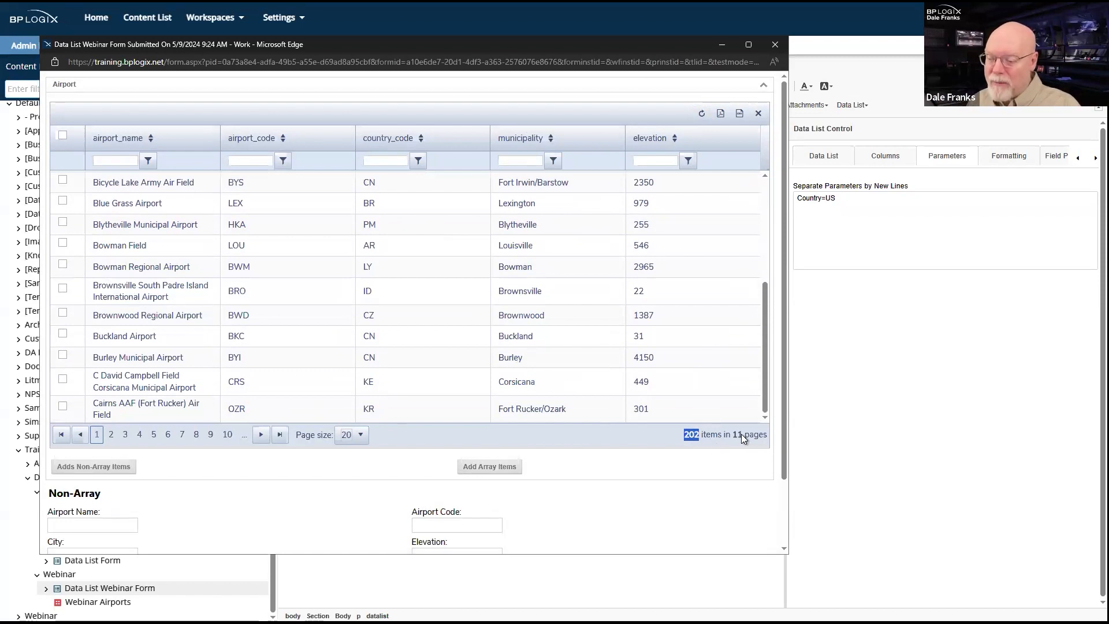
scroll(439, 298, down, 3)
scroll(439, 297, up, 3)
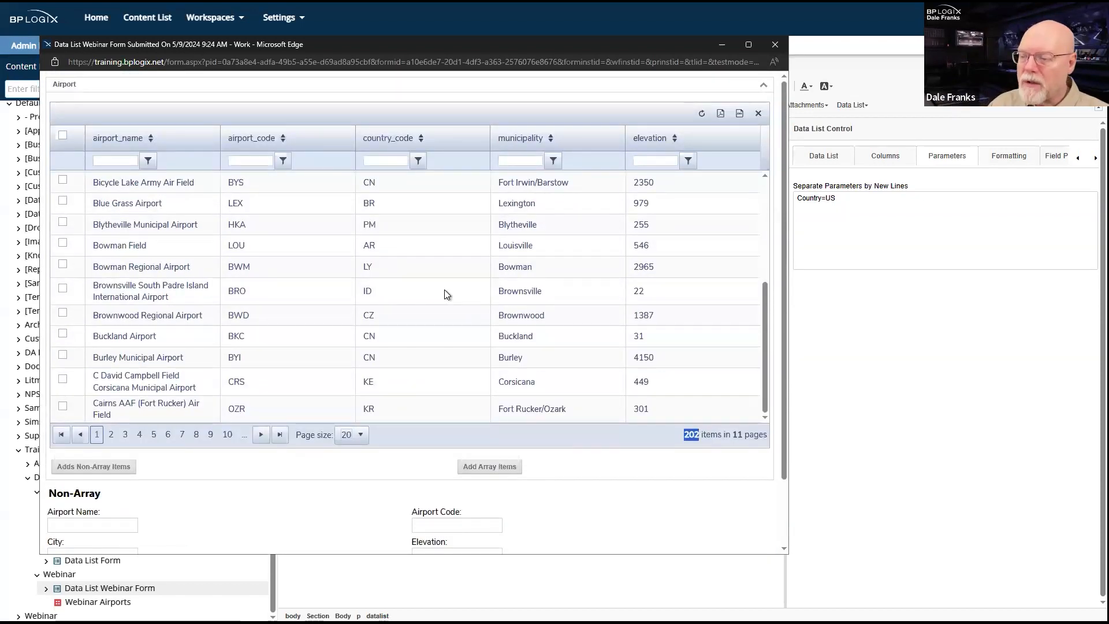
Check the data list's parameter in the form editor, refresh the running form's airport list again and close the running form.
click(856, 200)
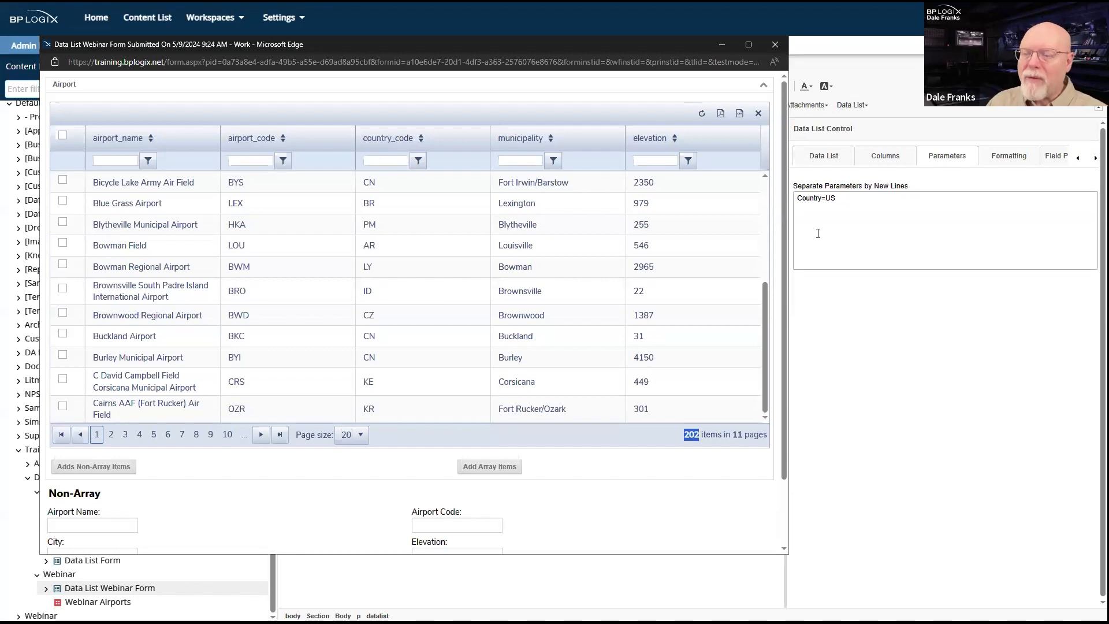
click(856, 200)
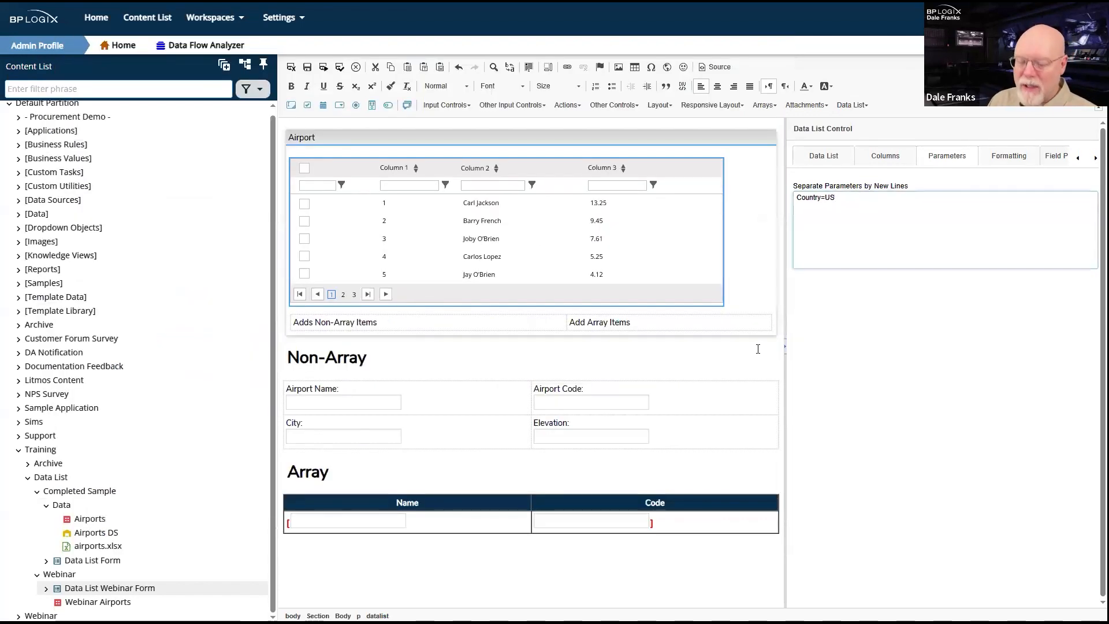
key(alt+Tab)
click(700, 114)
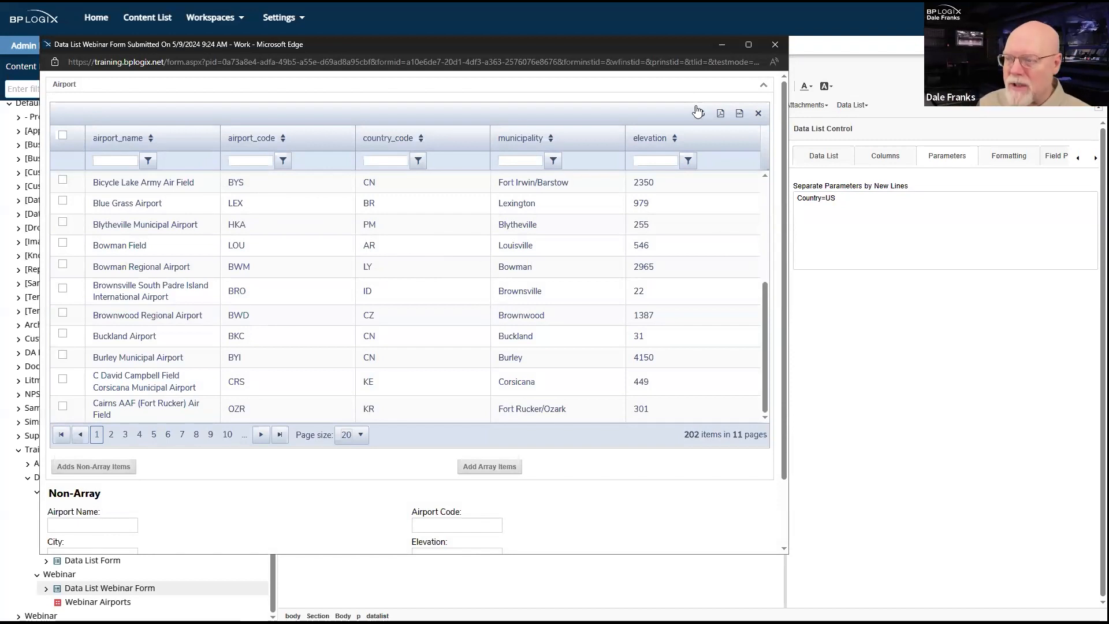
click(774, 45)
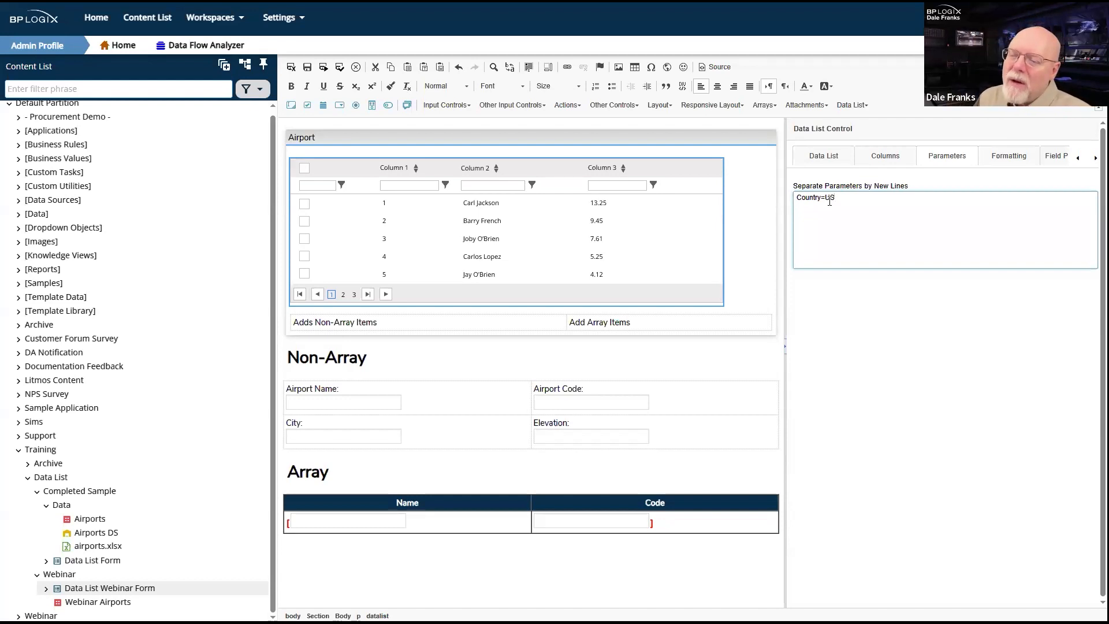
Replace the Country parameter's value with the form field reference {:Filter}.
drag(834, 199, 789, 198)
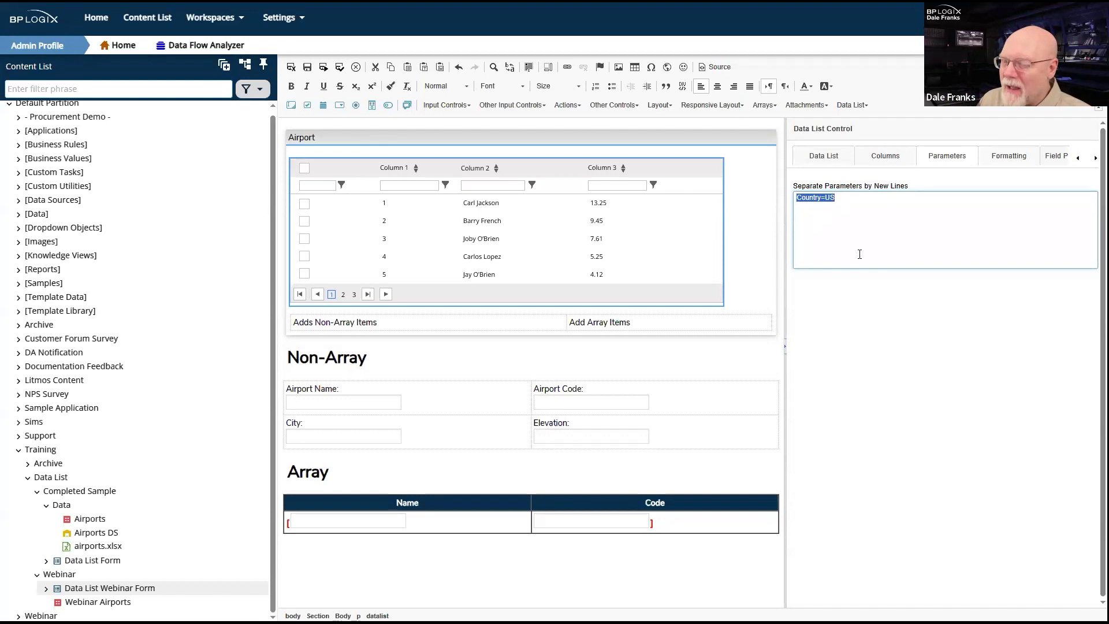
click(847, 208)
drag(852, 187, 821, 189)
click(855, 204)
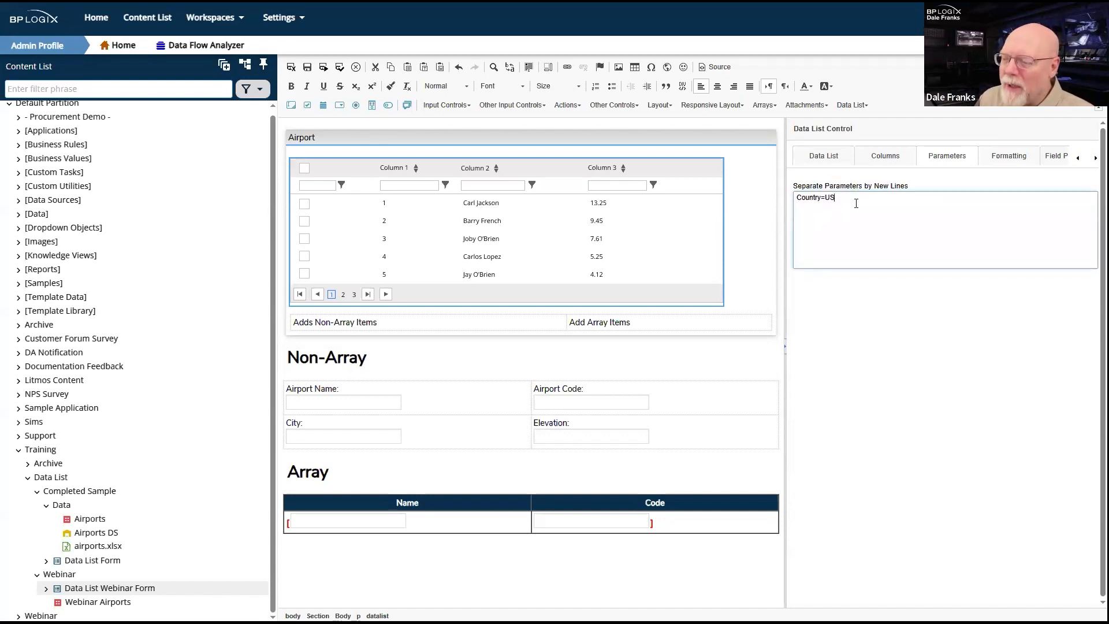
double_click(833, 198)
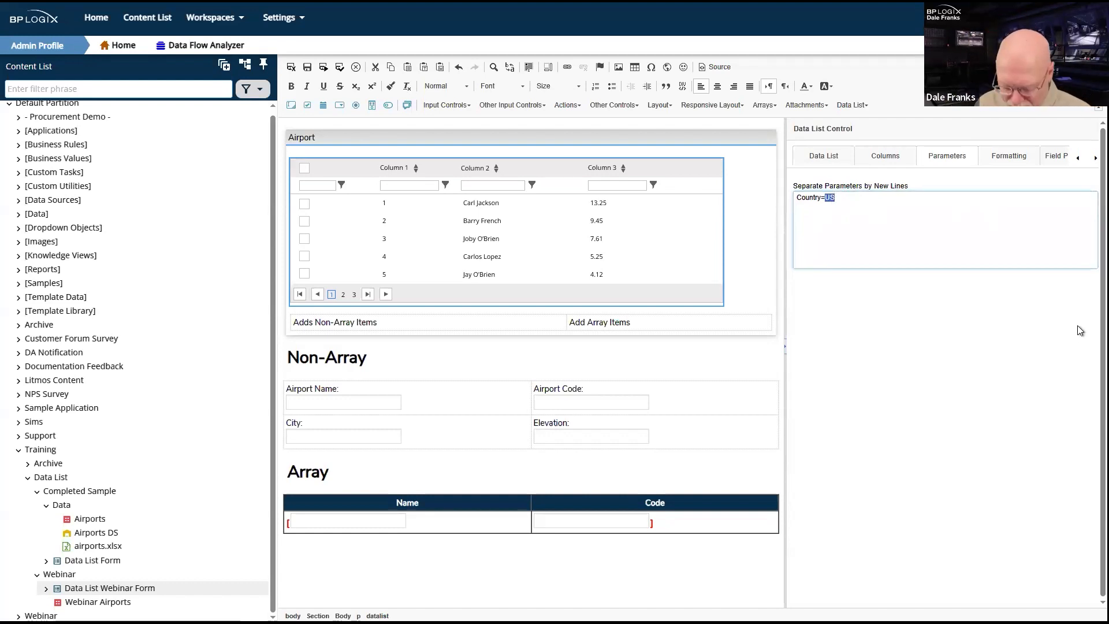
text(Filte)
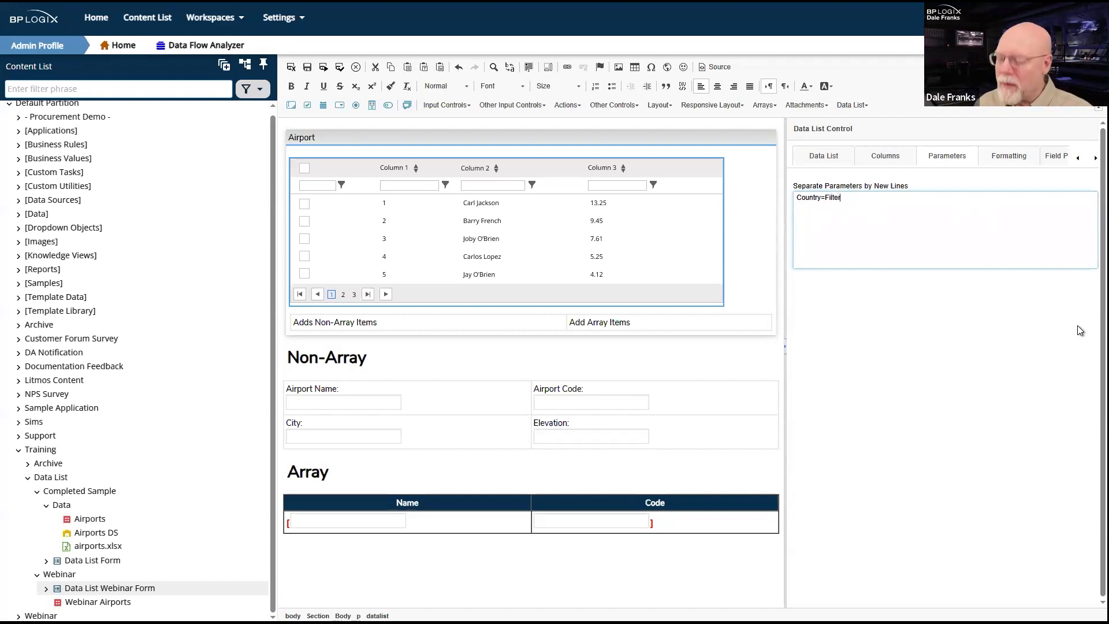
text(r)
key(Left)
key(Left)
key(Left)
key(Left)
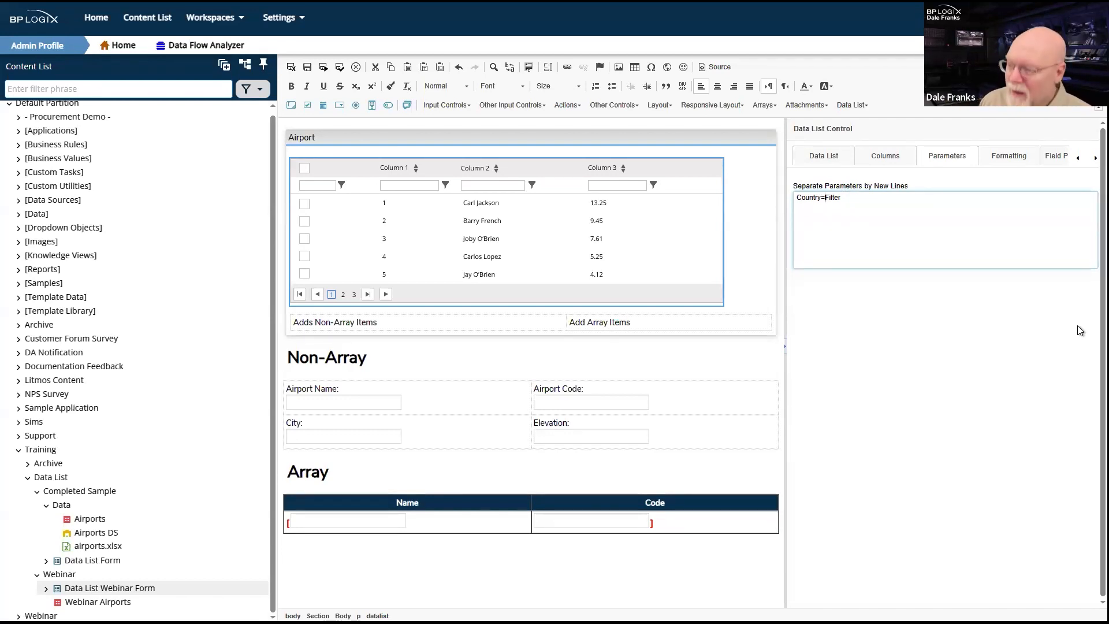
text({)
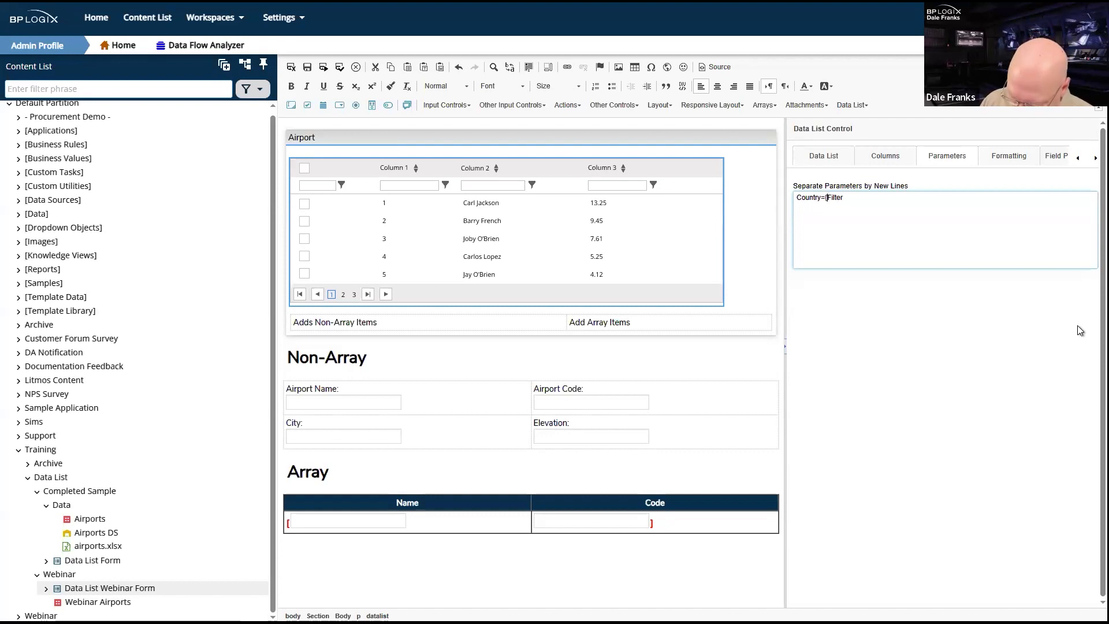
text({)
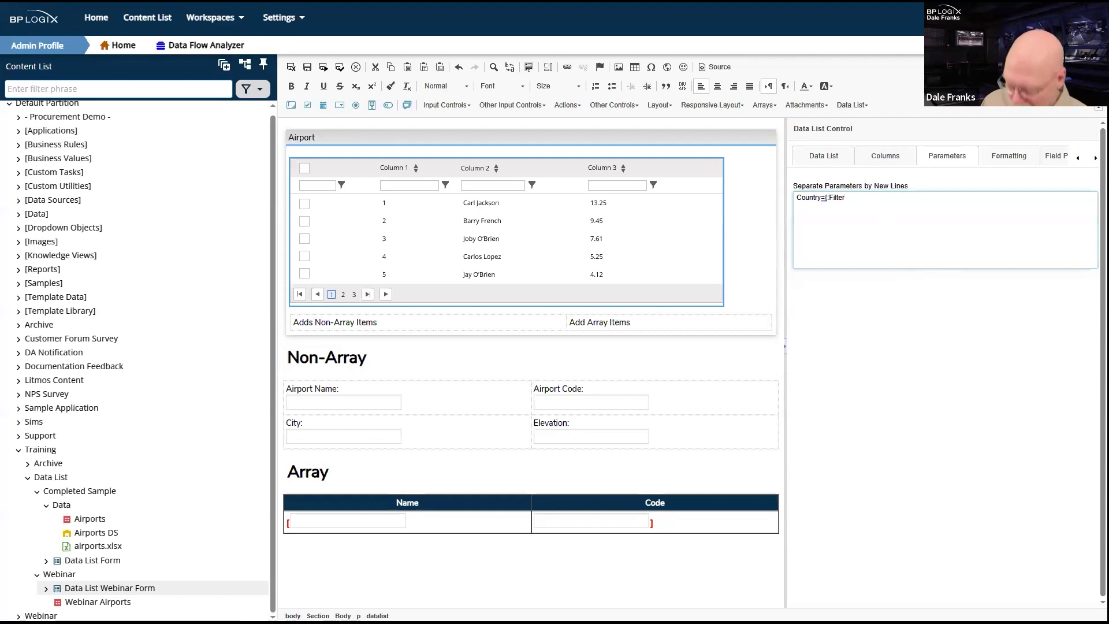
text(})
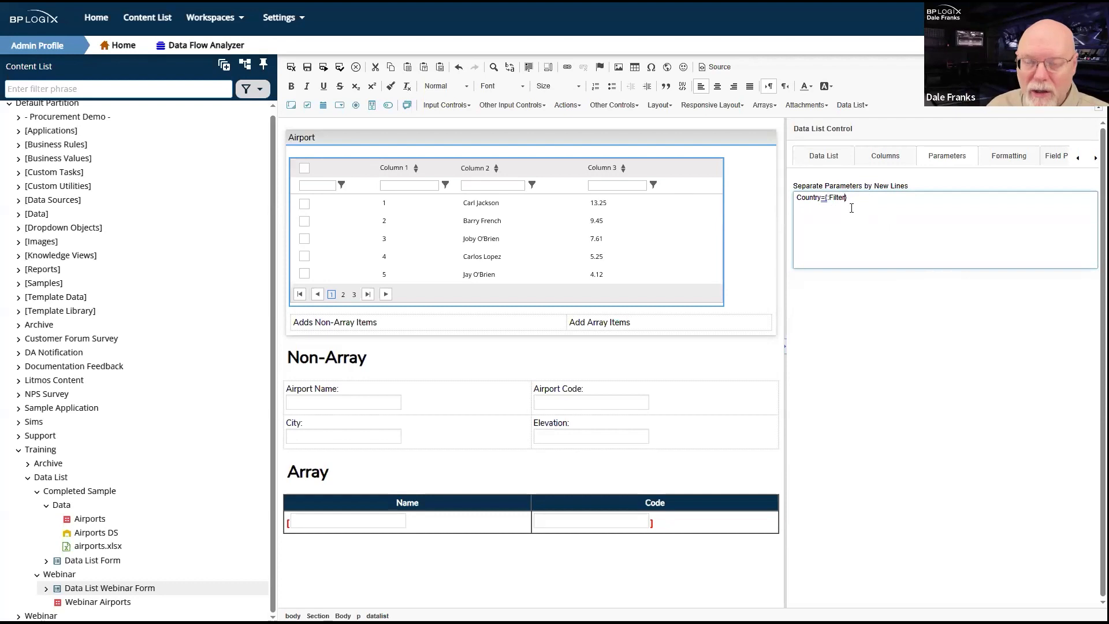
Set the AirportsDataList parameter to Country="US" with quotation marks and save the form.
drag(847, 199, 823, 199)
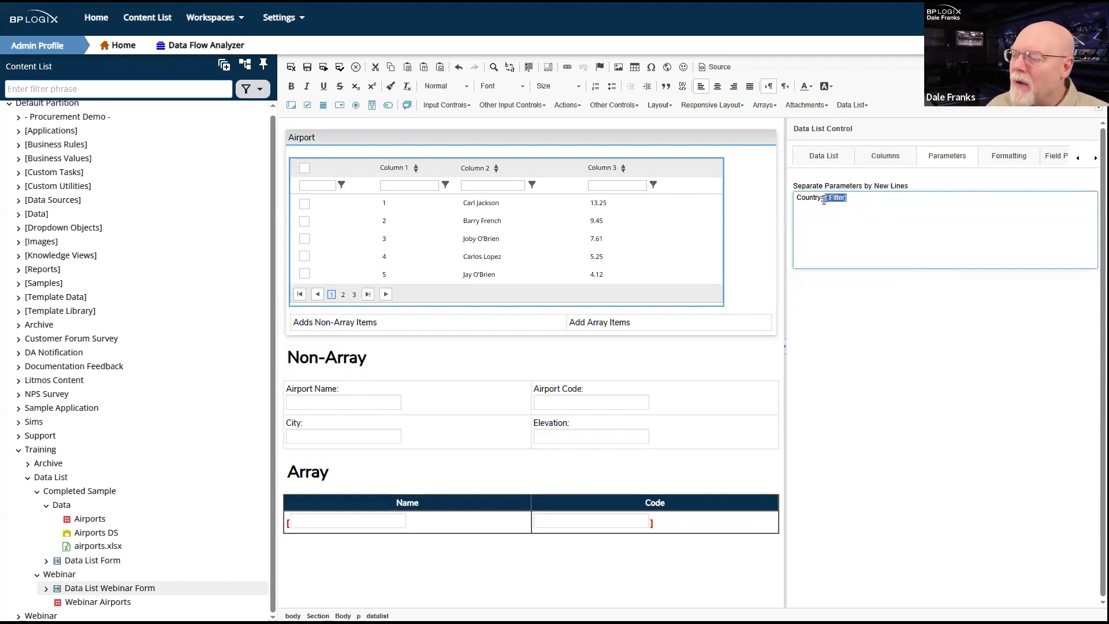
text("US)
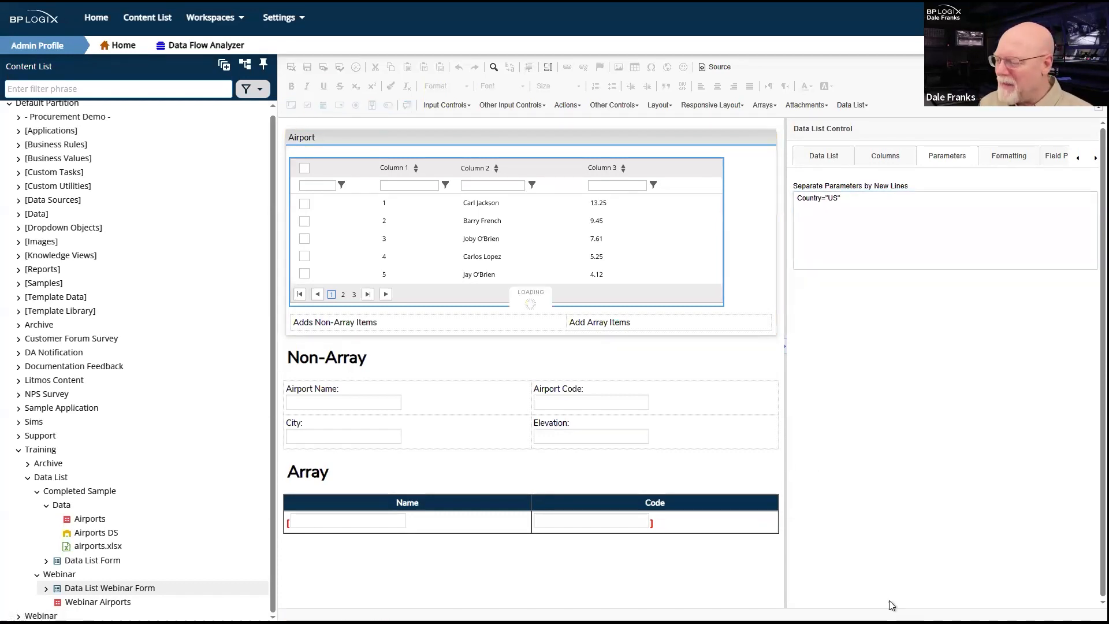
mouse_move(890, 604)
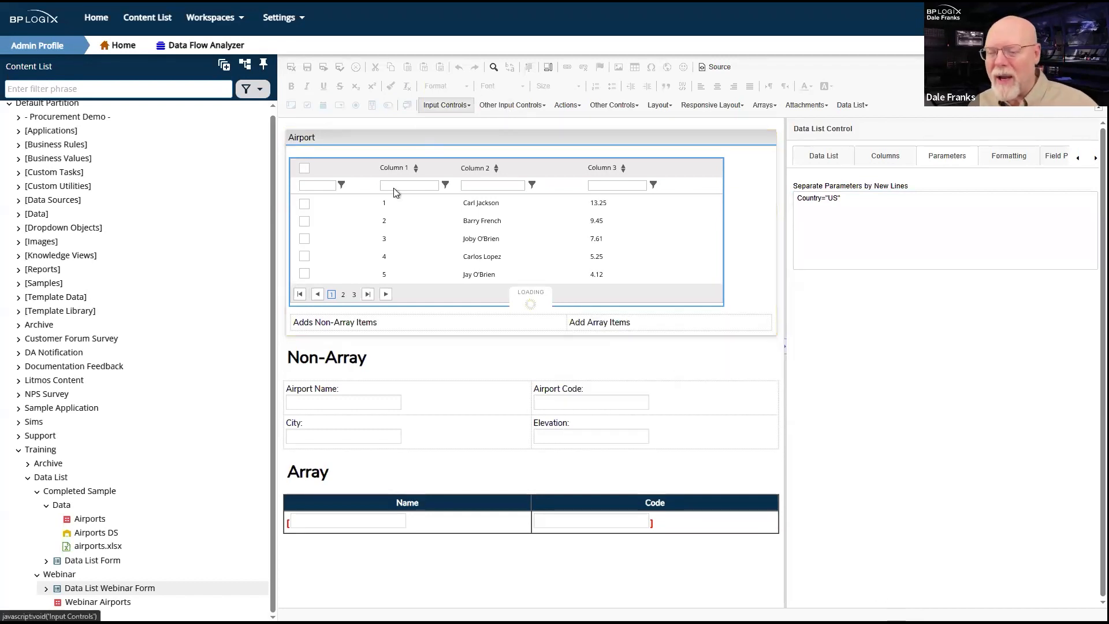
click(856, 208)
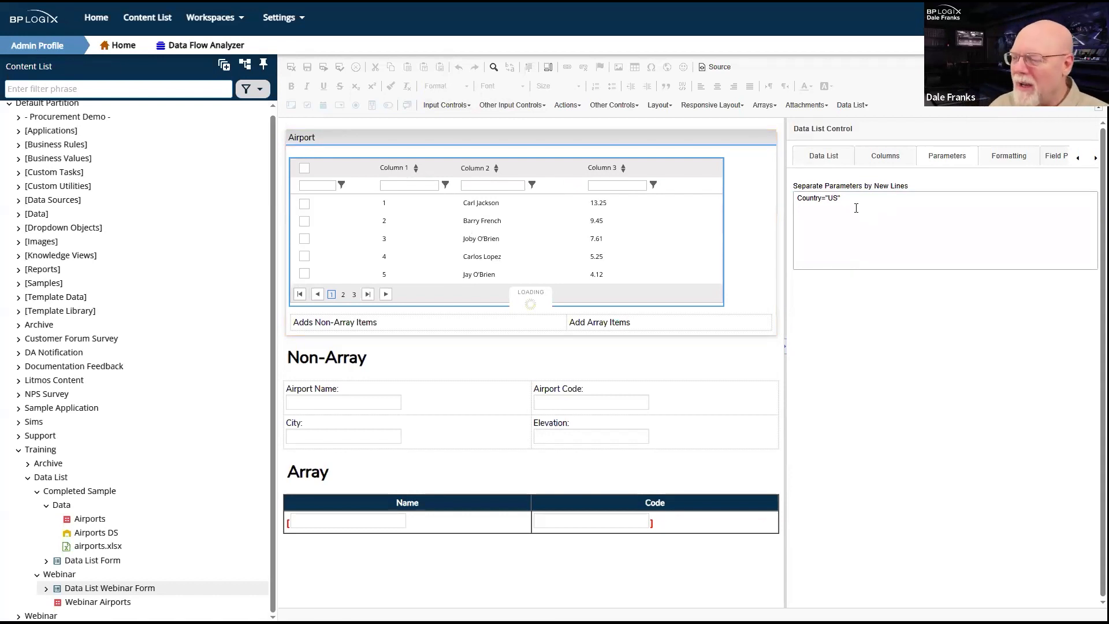
click(850, 196)
drag(839, 196, 837, 194)
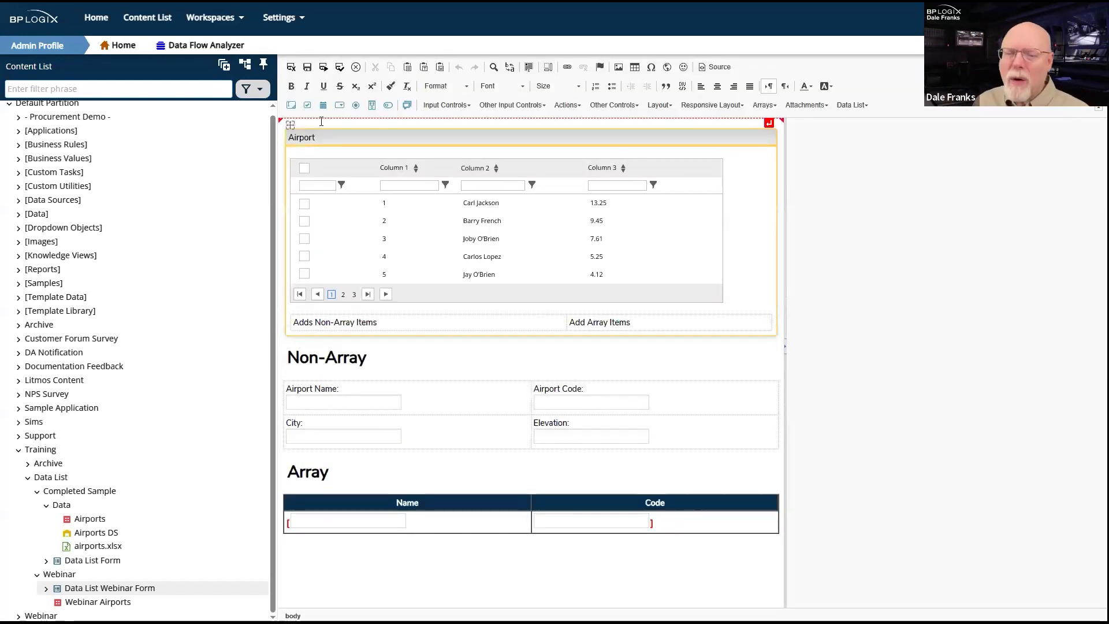
Check the airport data list's saved parameters, run the form to test the quoted value and move its window off the editor.
click(628, 303)
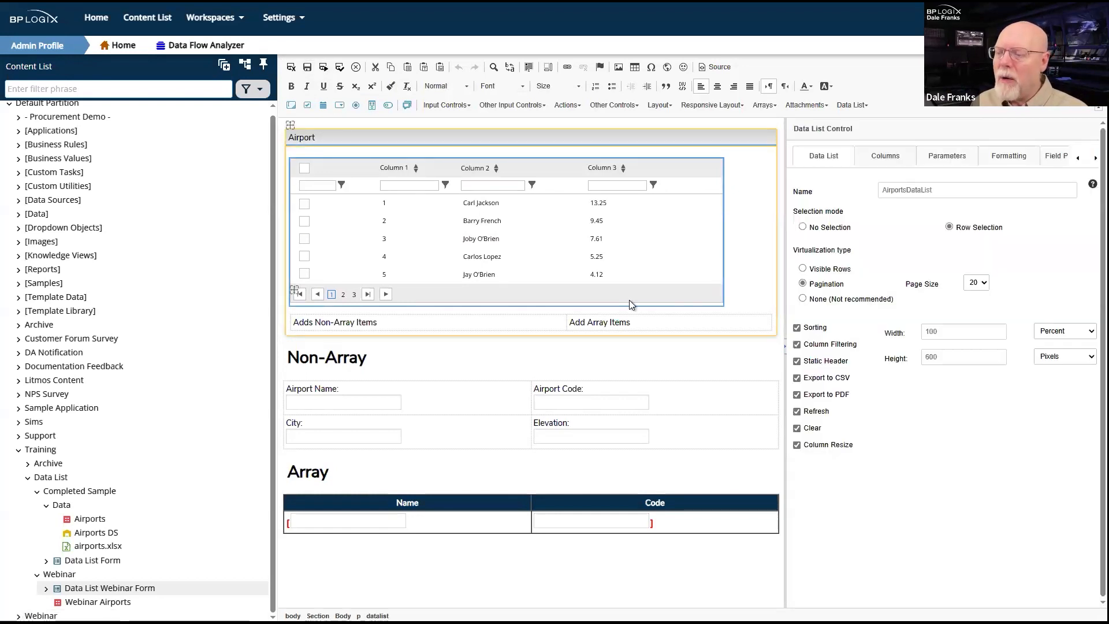
click(947, 155)
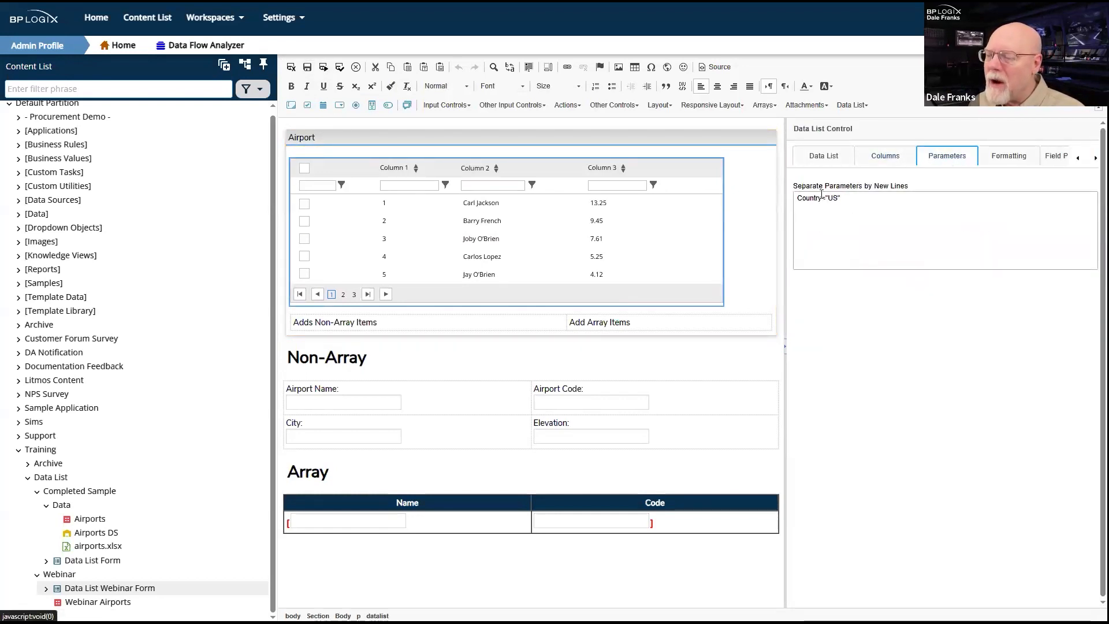
click(354, 67)
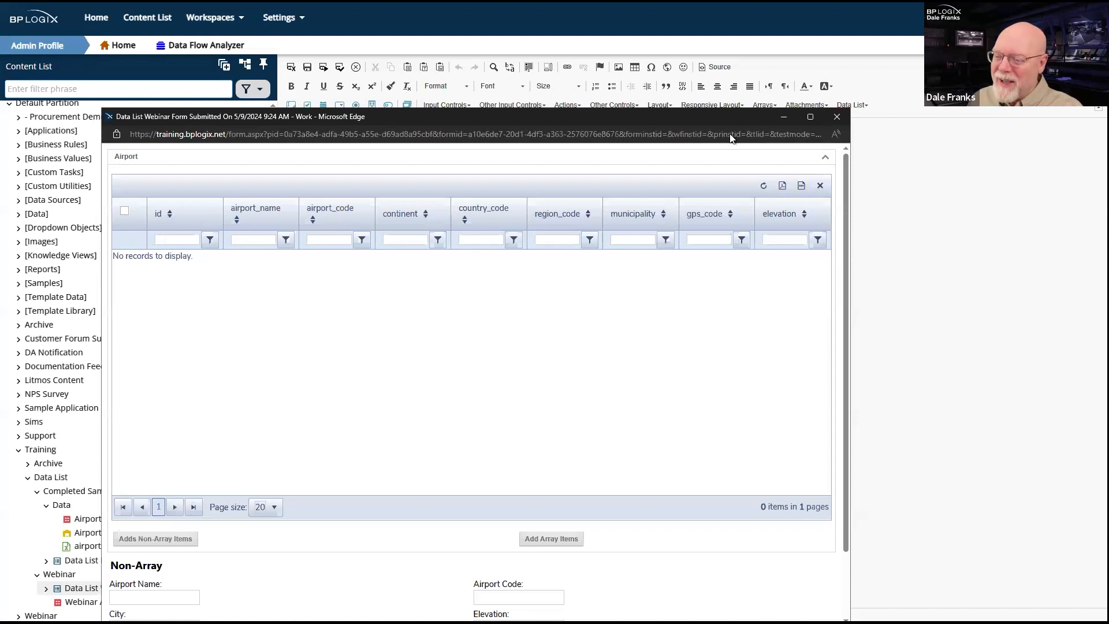
drag(727, 119, 762, 397)
Reselect the airport data list, remove the quotation marks so its parameter reads Country=US, and save the form.
click(654, 237)
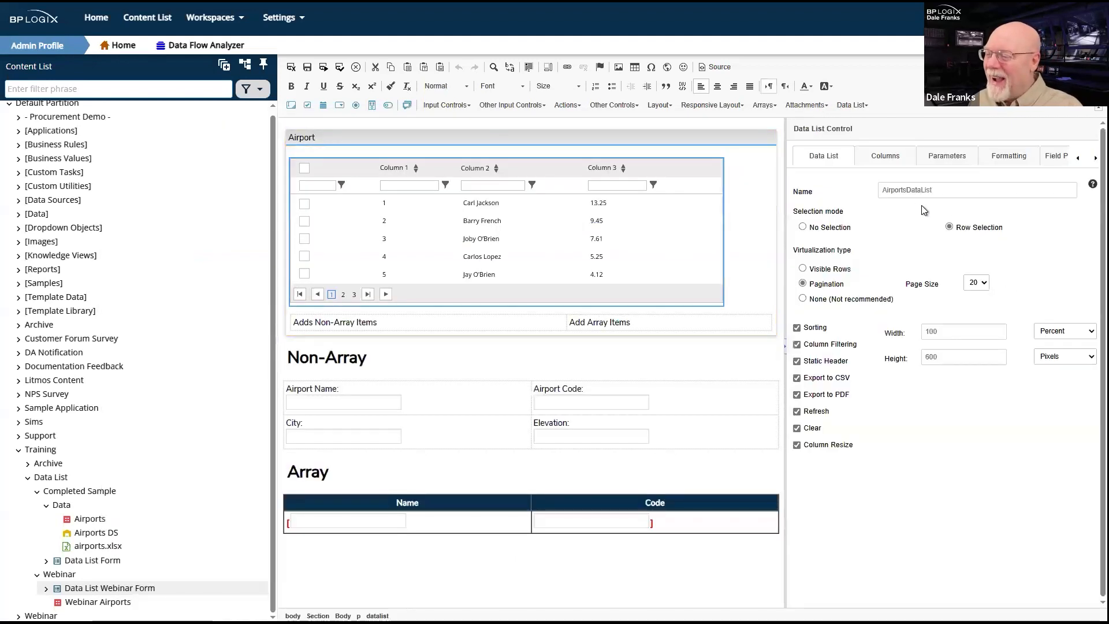
click(969, 160)
click(862, 202)
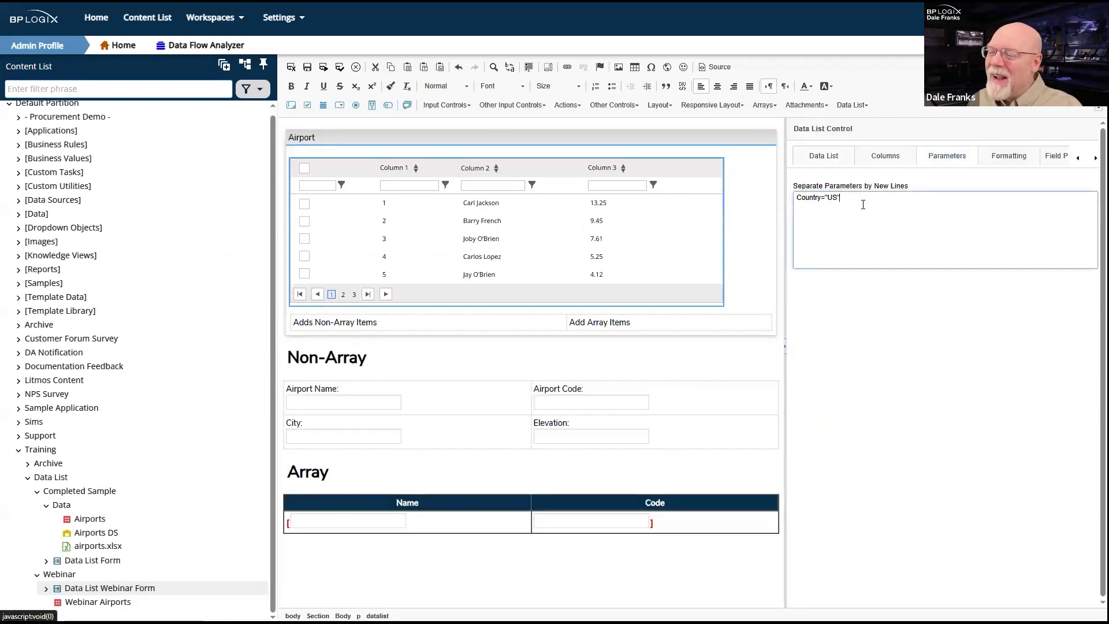
key(Left)
key(Left)
key(Left)
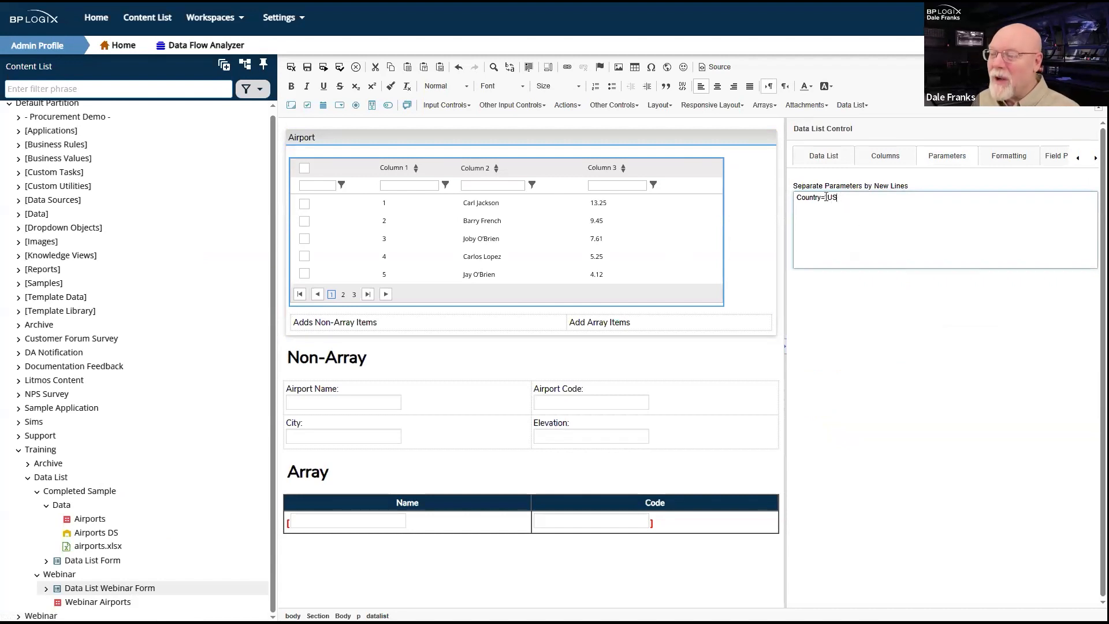
key(BackSpace)
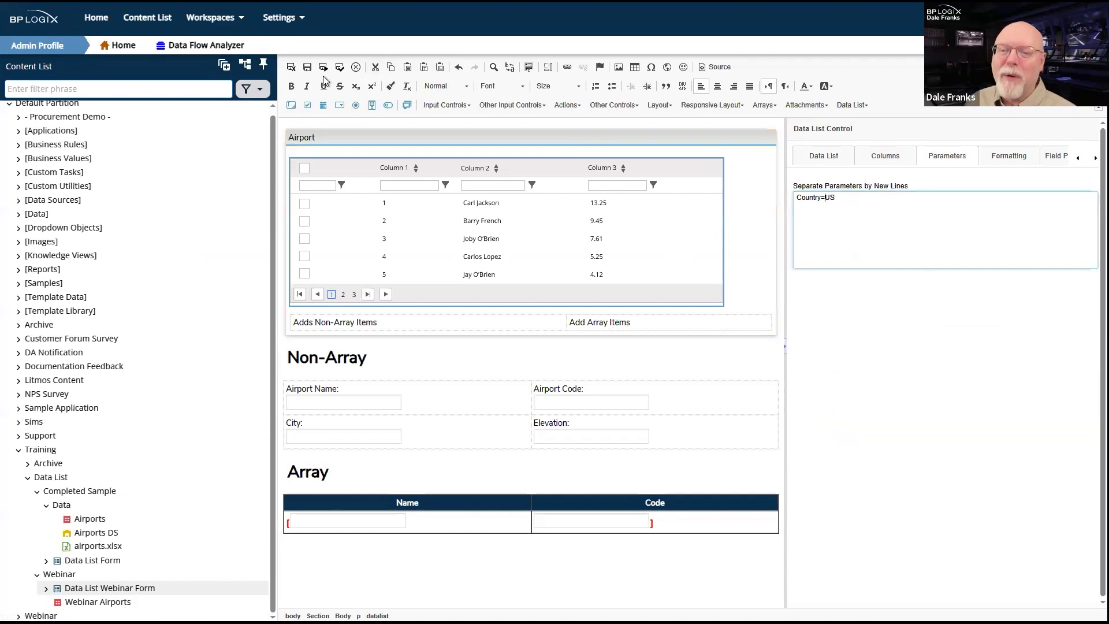
click(308, 67)
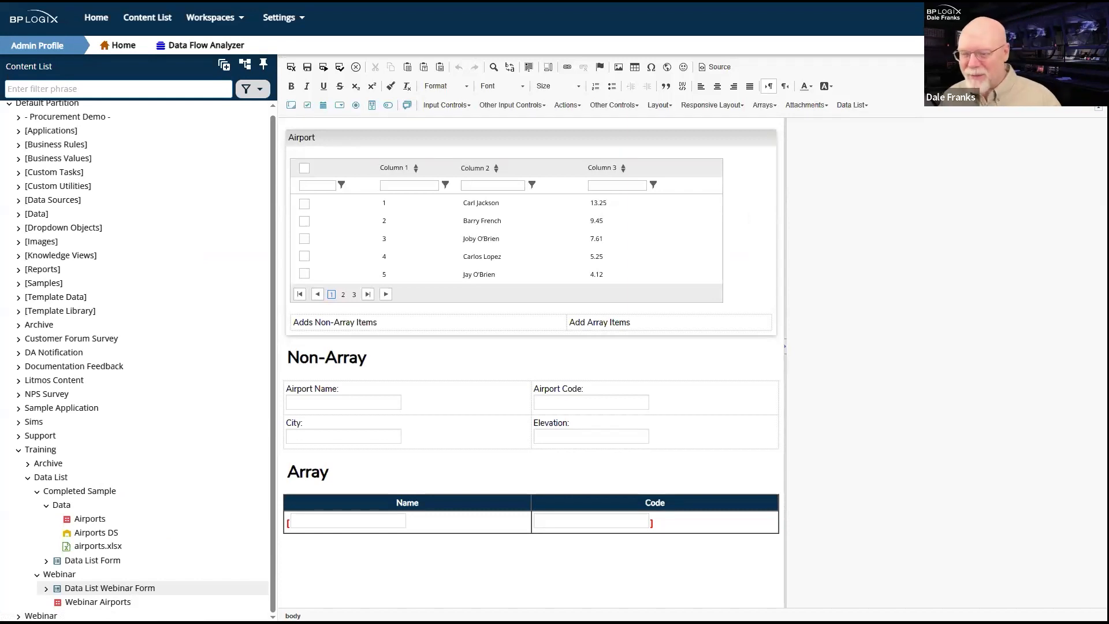
Refresh the airport list in the running Data List Webinar Form, review the airports and close the running form.
key(alt+Tab)
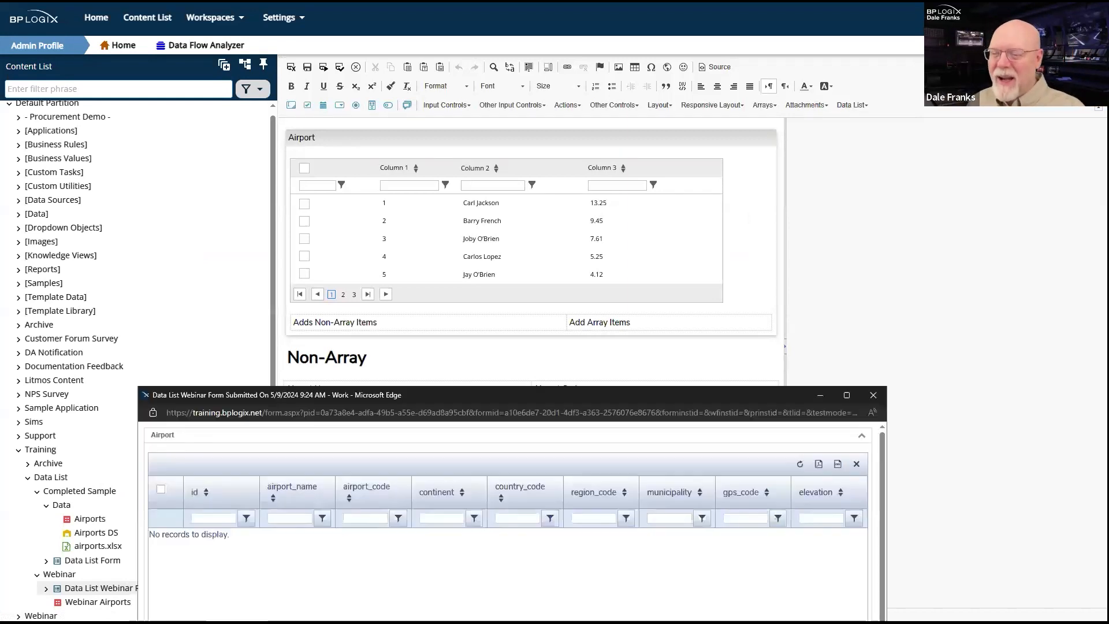
click(801, 465)
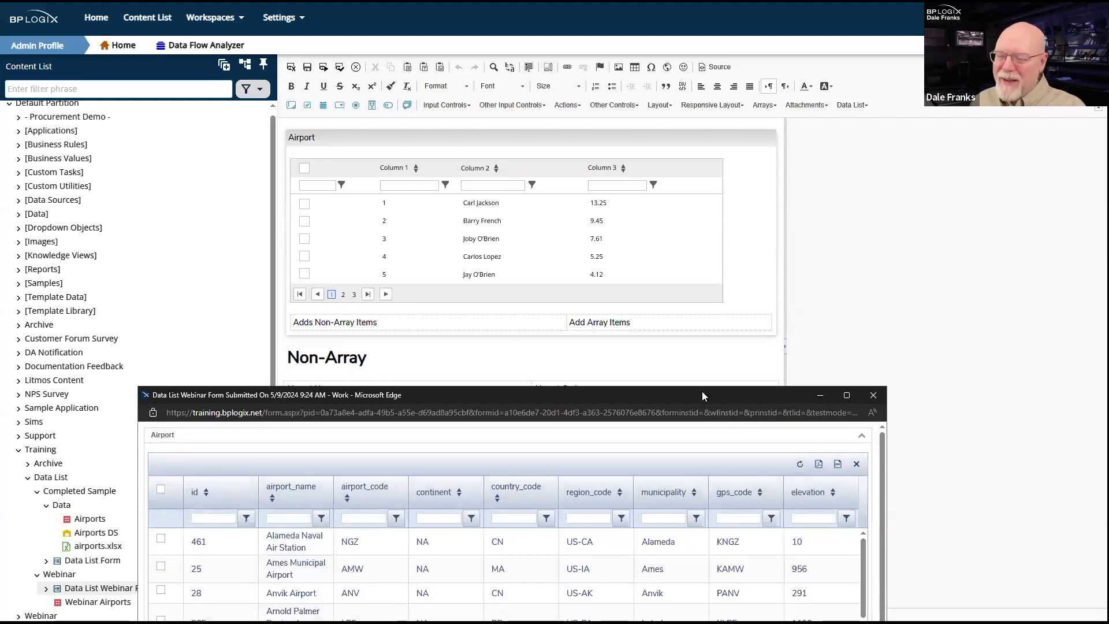
drag(702, 395, 749, 52)
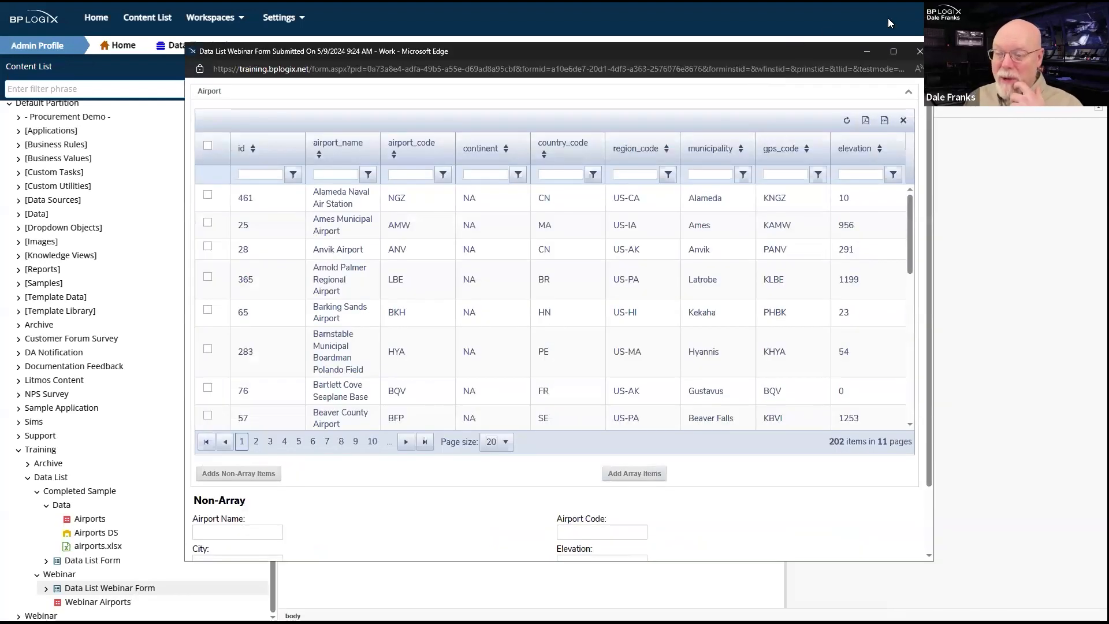
click(919, 52)
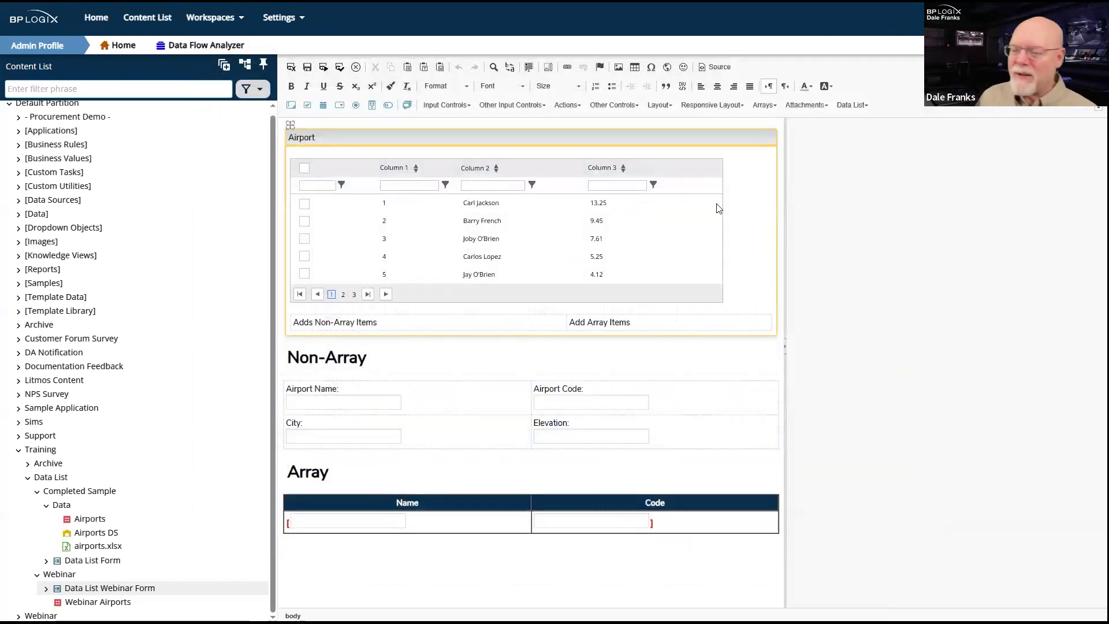
Set the airport data list's parameter to Country={:Filter} and save the form.
click(616, 247)
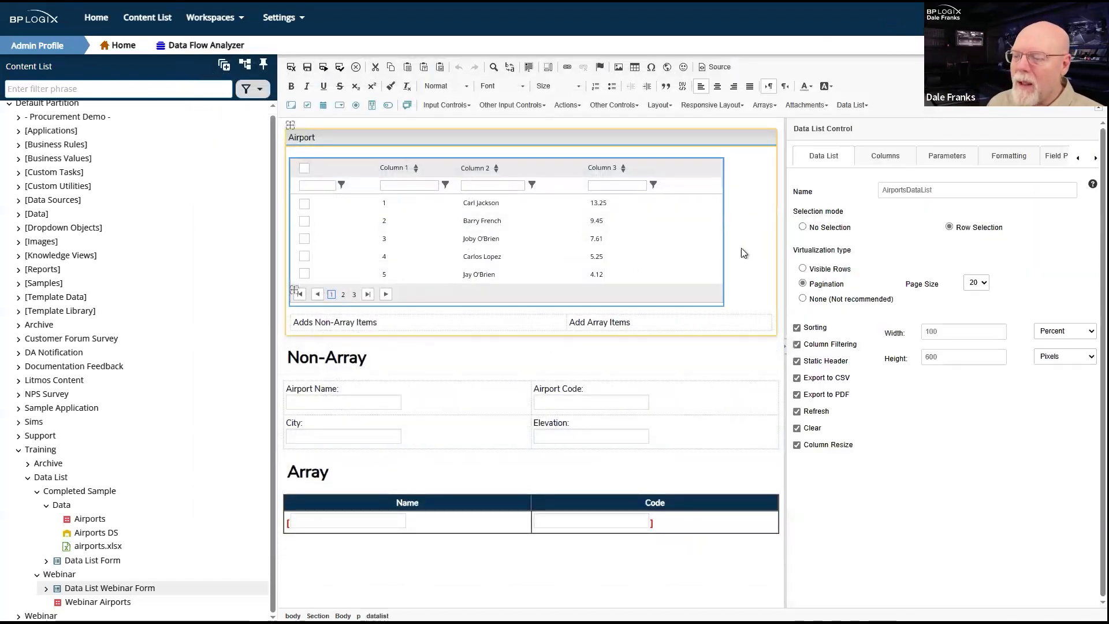
click(948, 162)
click(850, 203)
key(BackSpace)
key(BackSpace)
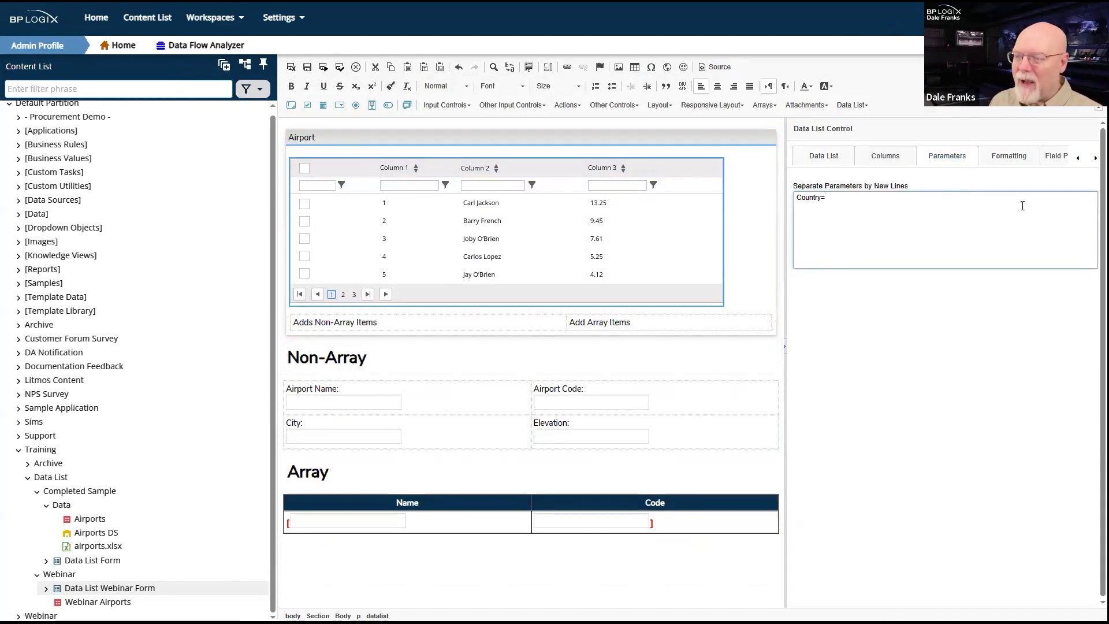
text({:Filter})
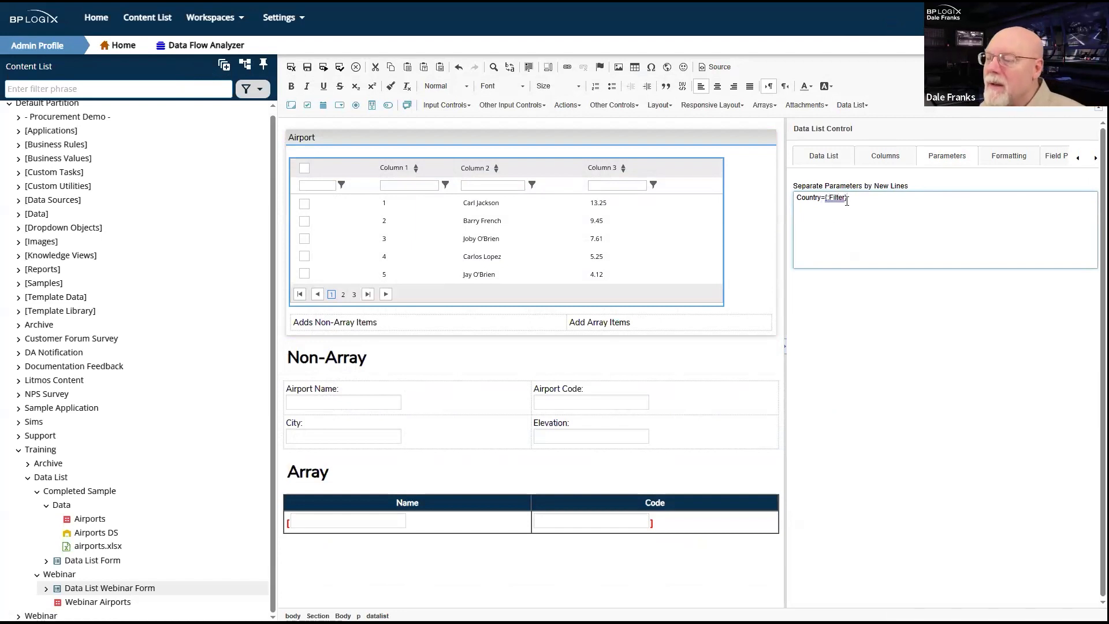
click(307, 67)
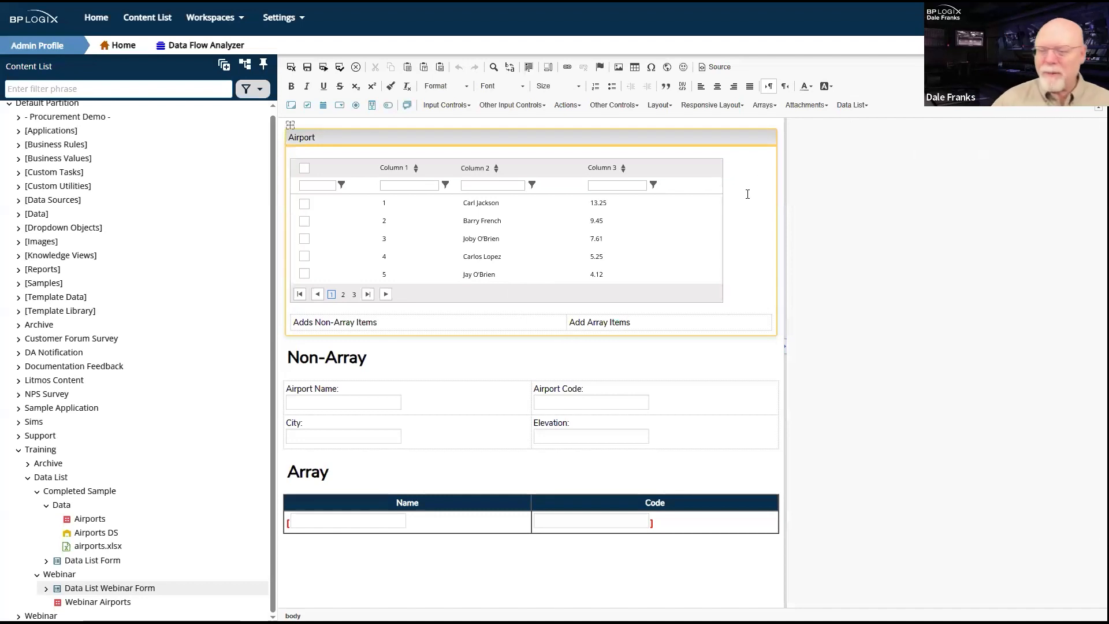
Insert a new line above the airport data list in the Airport section and label it "Filter:".
click(734, 198)
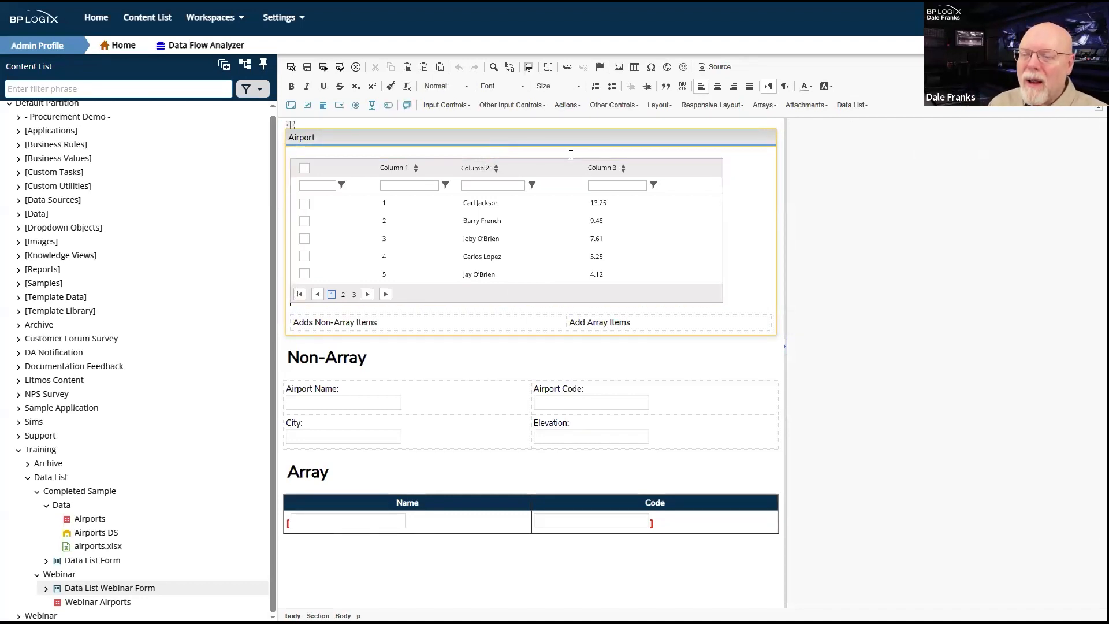
click(746, 224)
click(746, 226)
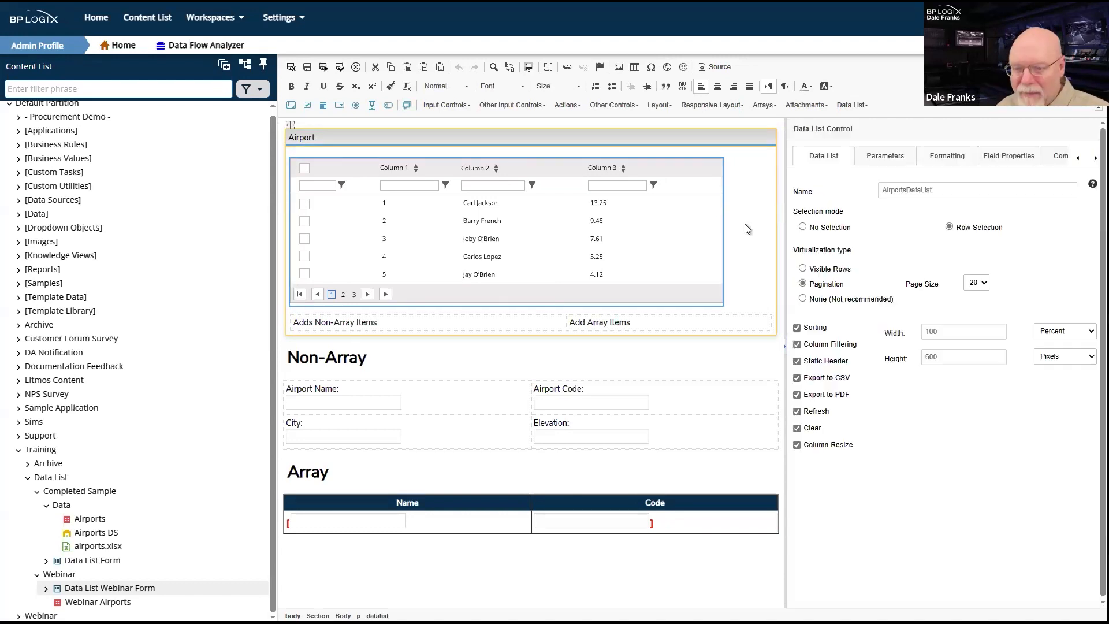
key(Return)
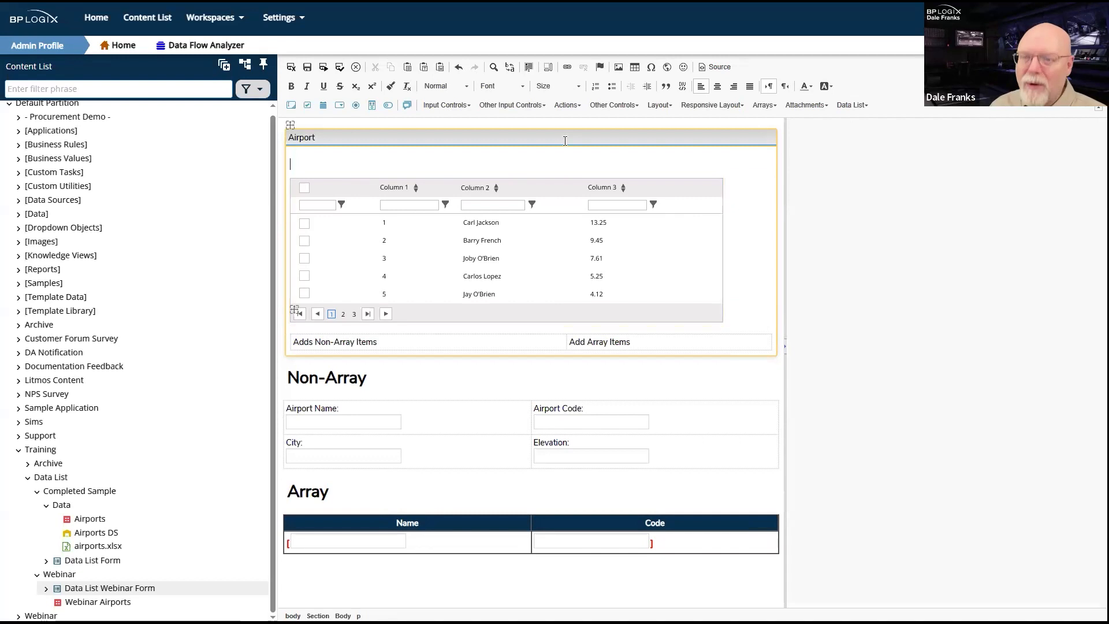
text(Fi)
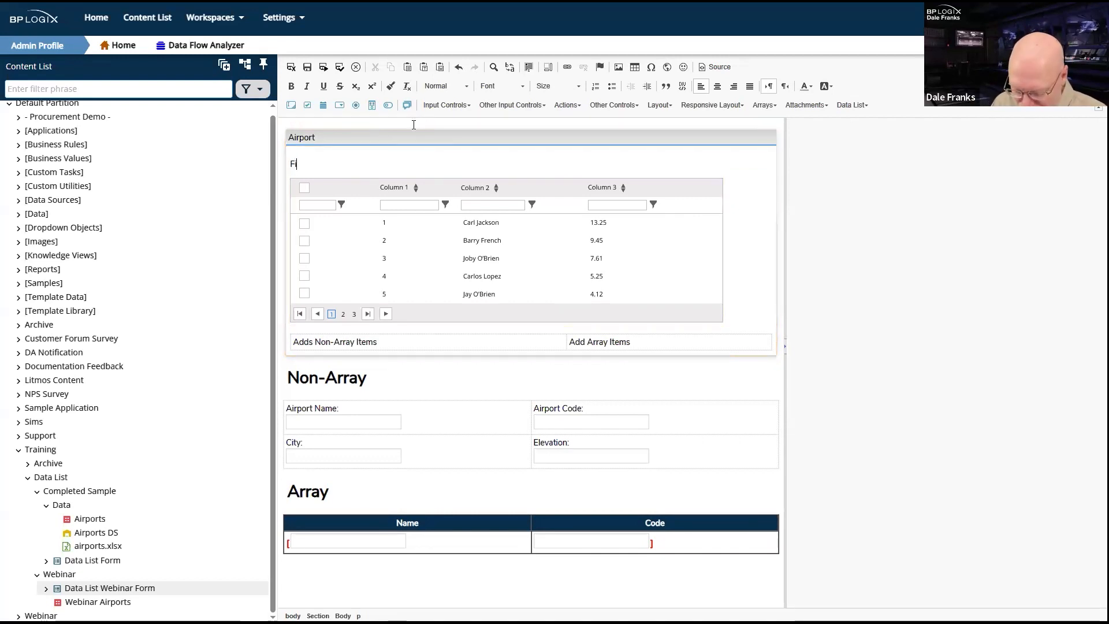
text(lter:)
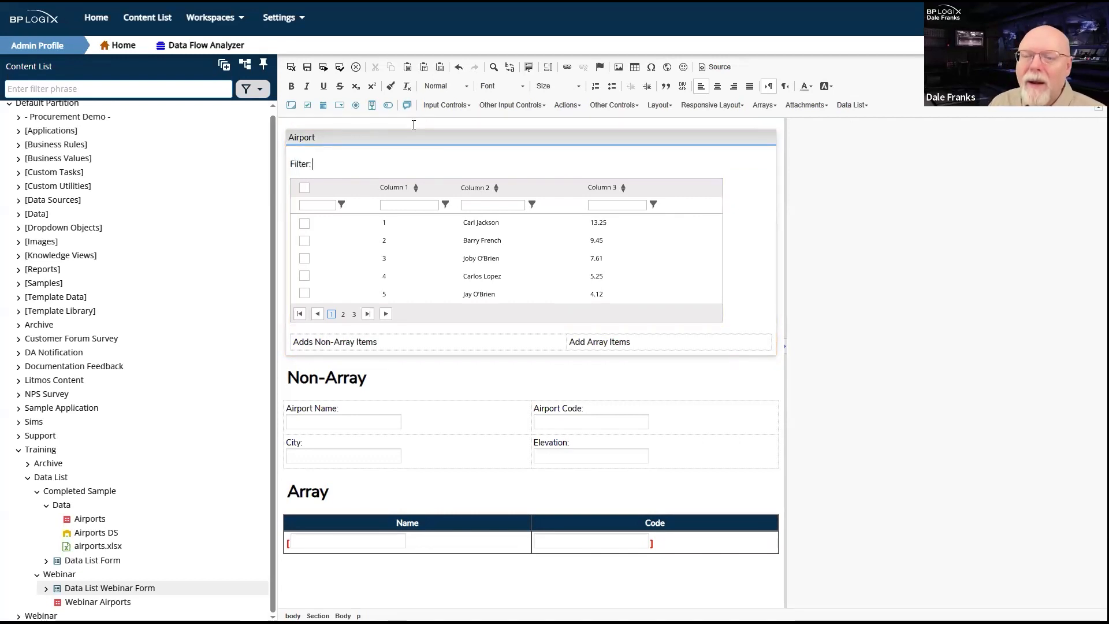
Add a dropdown control after the "Filter:" label and name it Filter.
click(340, 105)
click(961, 191)
key(ctrl+a)
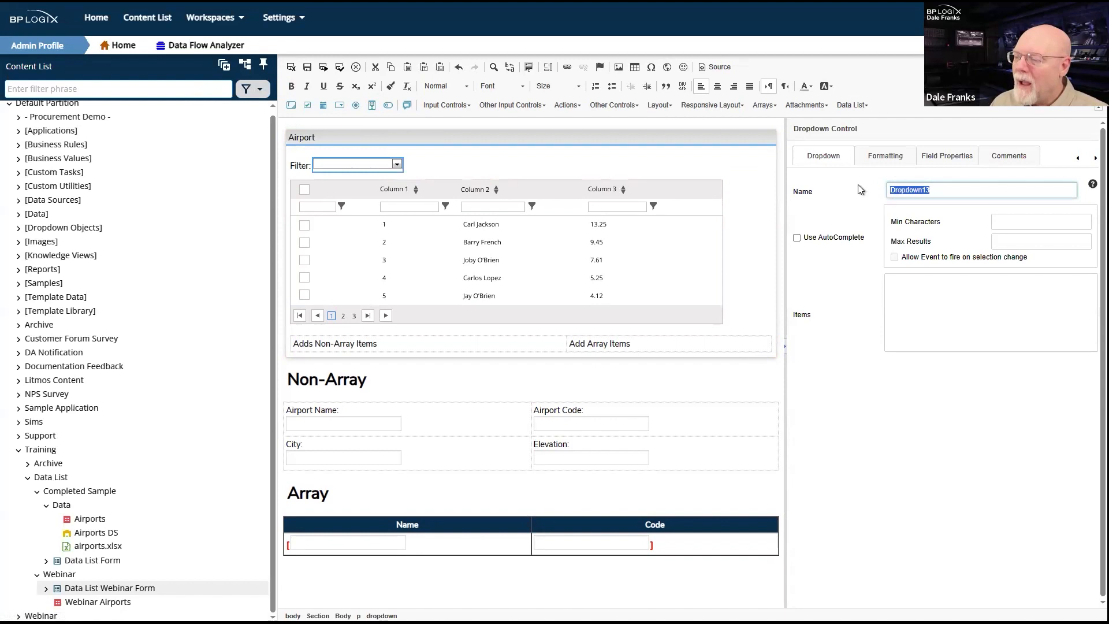
text(Filter)
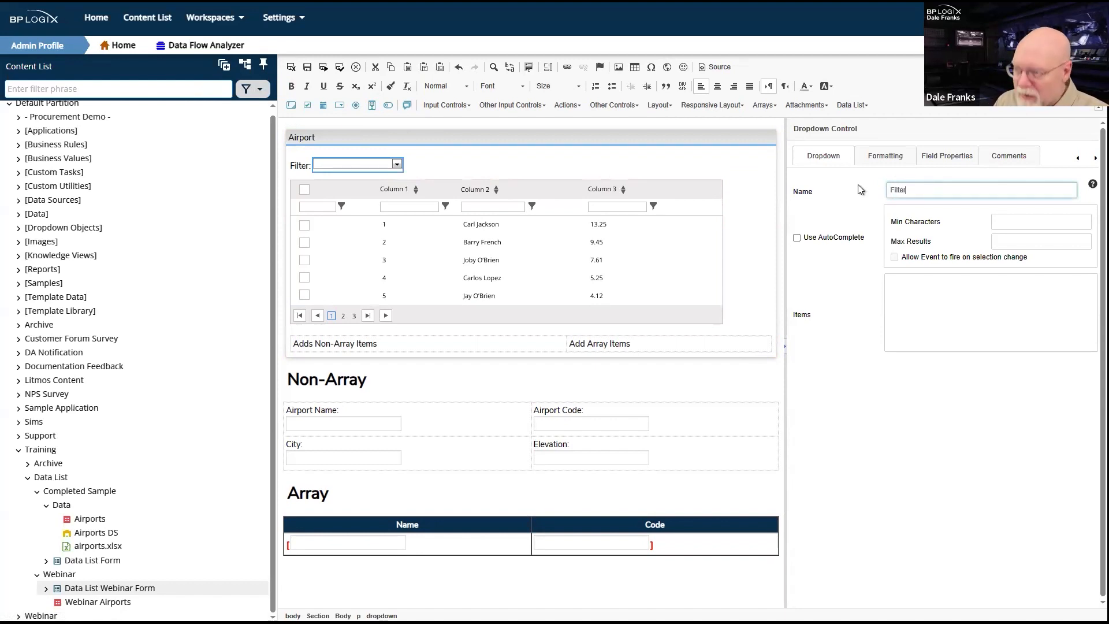
Enter the Filter dropdown's first two items, [Select One]:"" and Canada:CA, on separate lines.
click(959, 296)
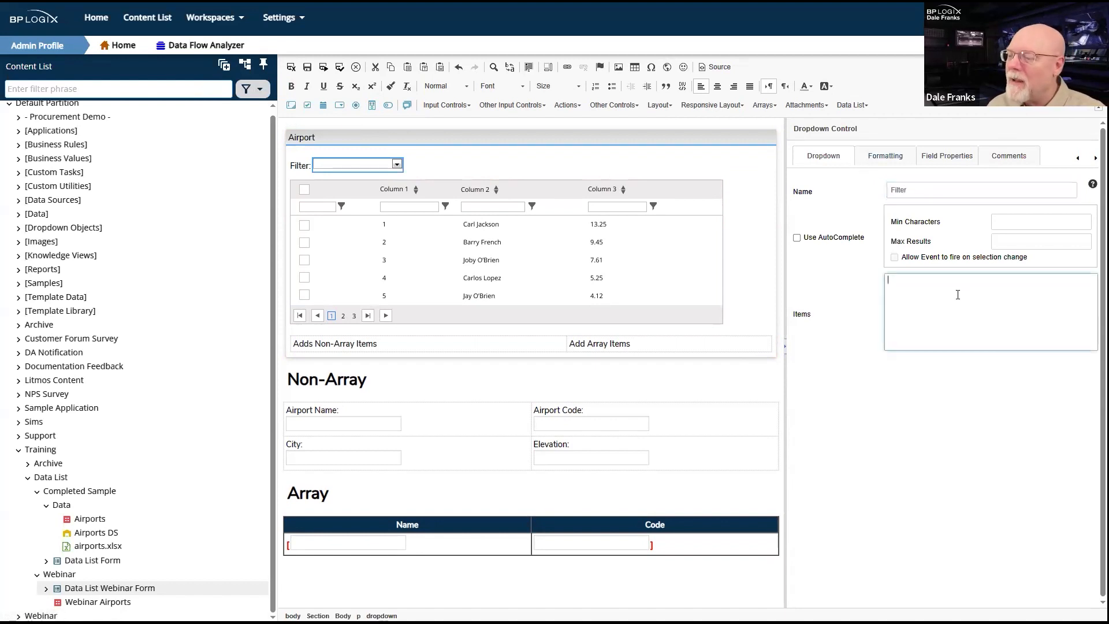
text([Select One)
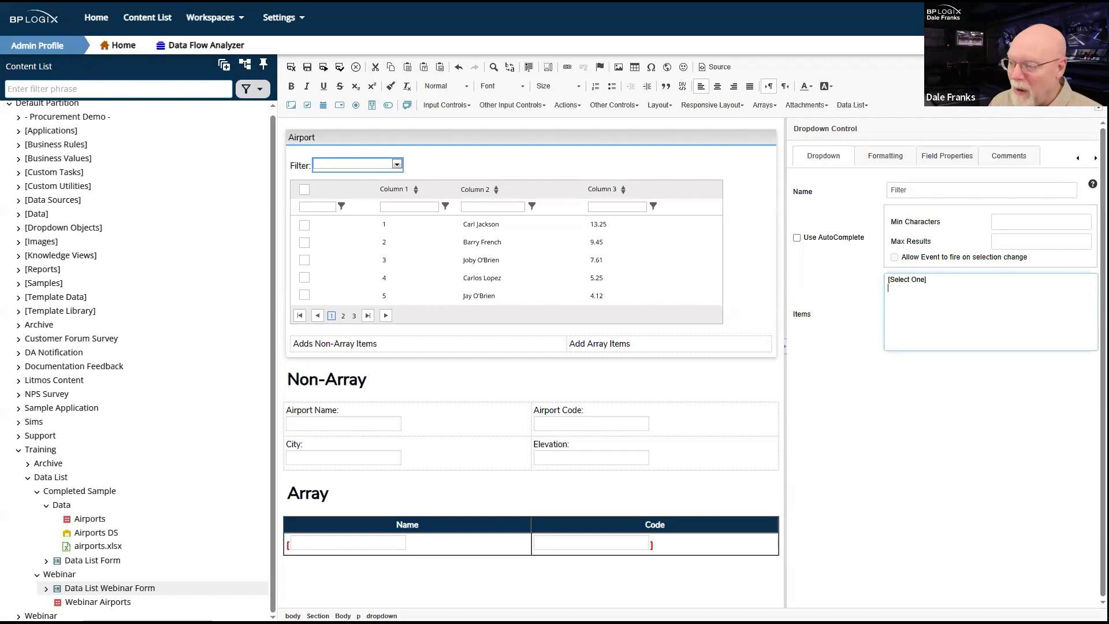
text(Canada)
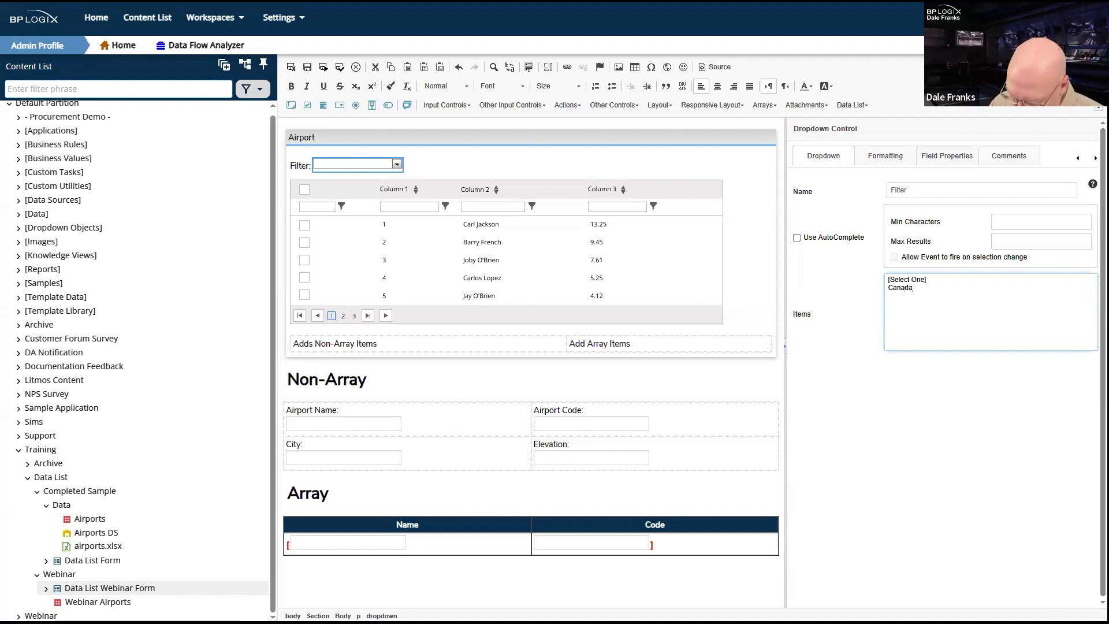
text(:CA)
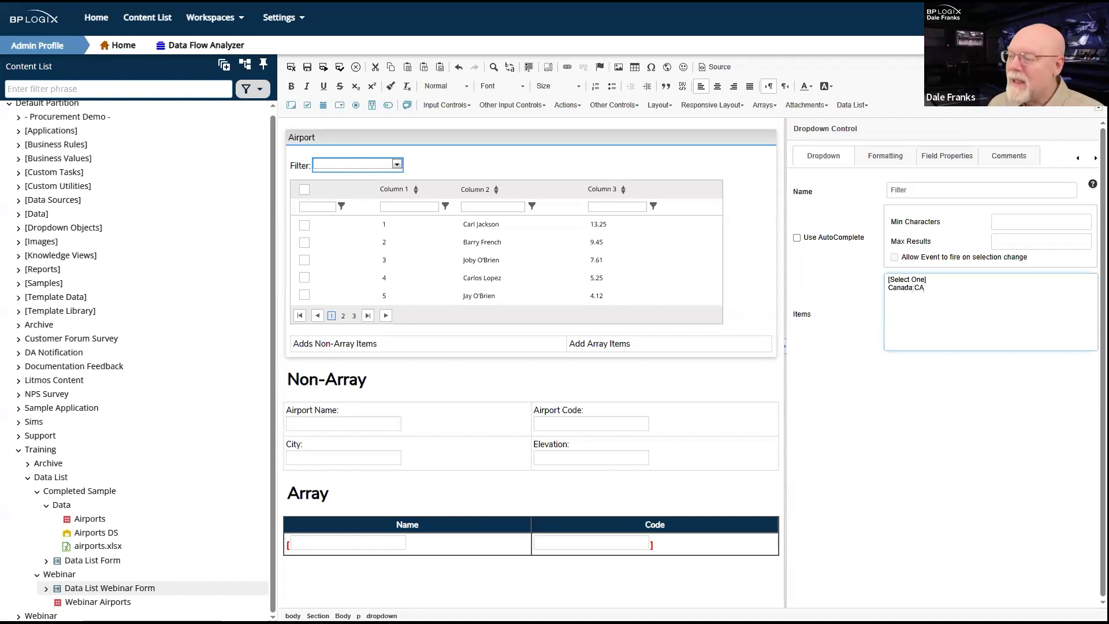
click(1009, 286)
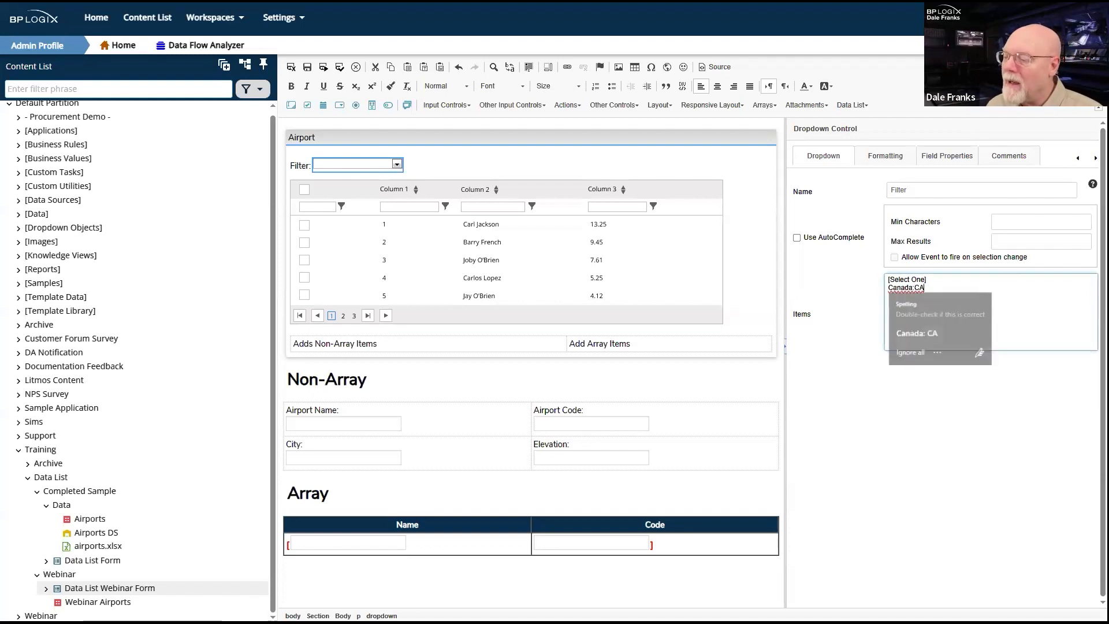
click(948, 280)
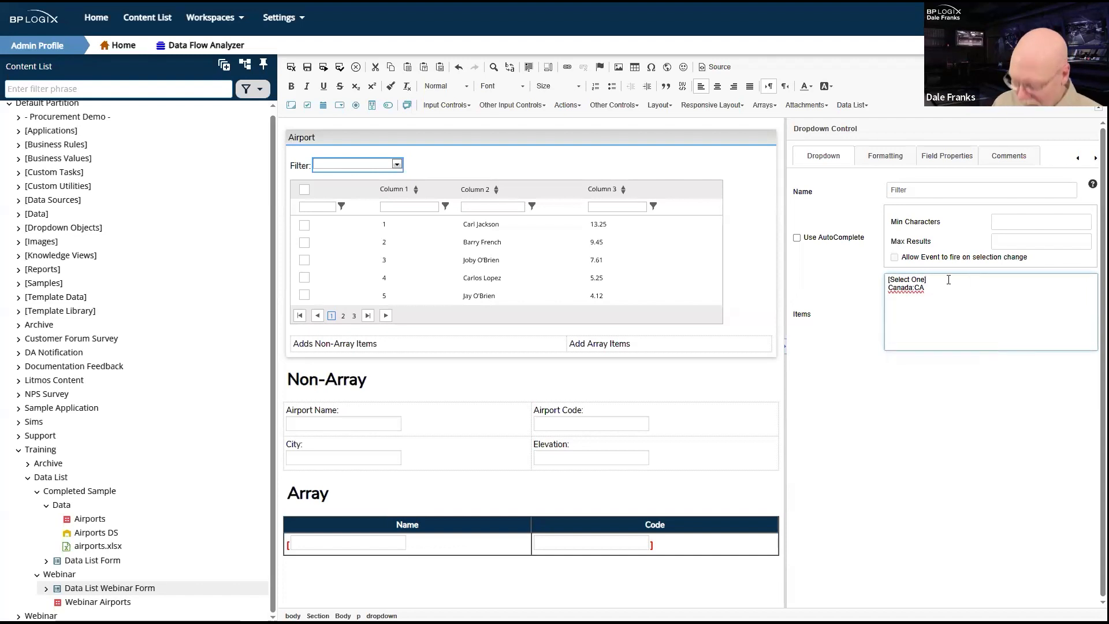
text(:"")
Add the items Britain:UK and USA:USA below Canada:CA in the Filter dropdown.
click(890, 288)
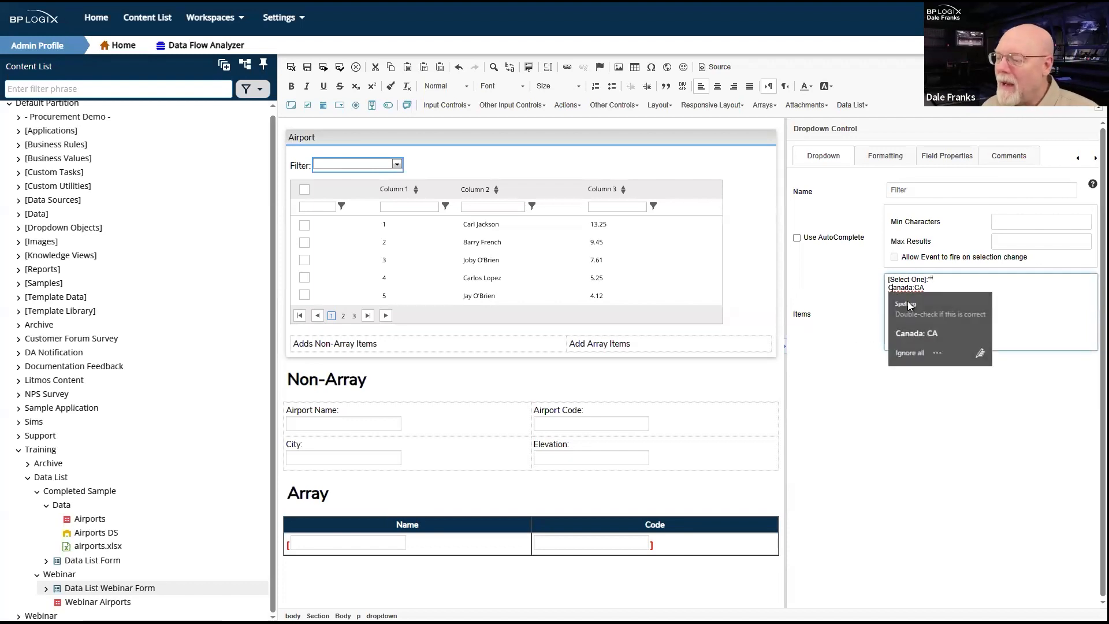
click(1041, 298)
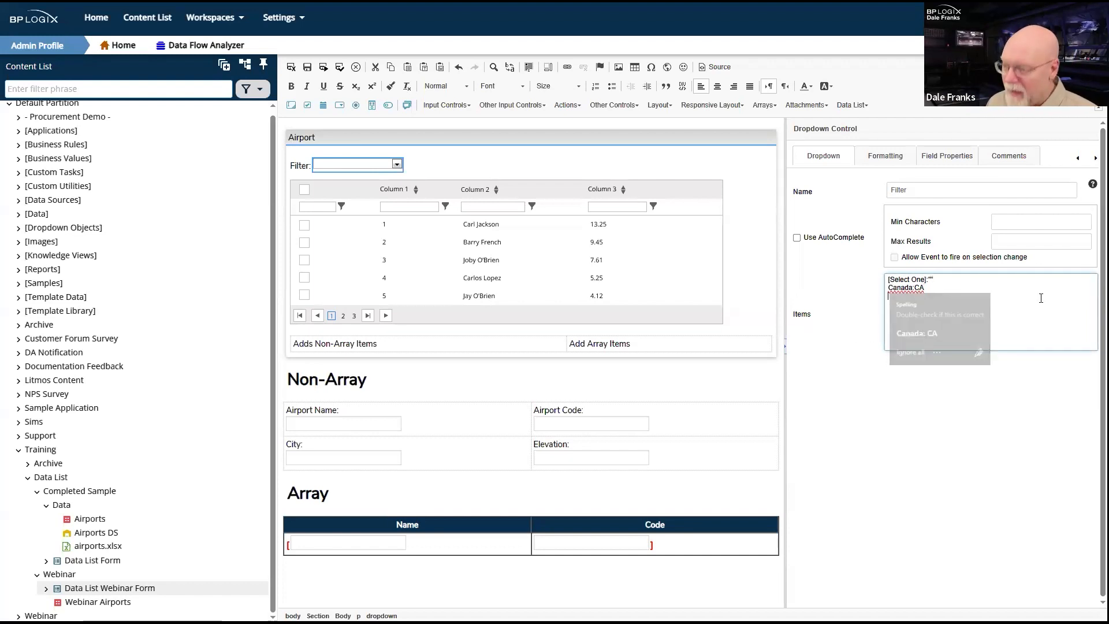
text(UK)
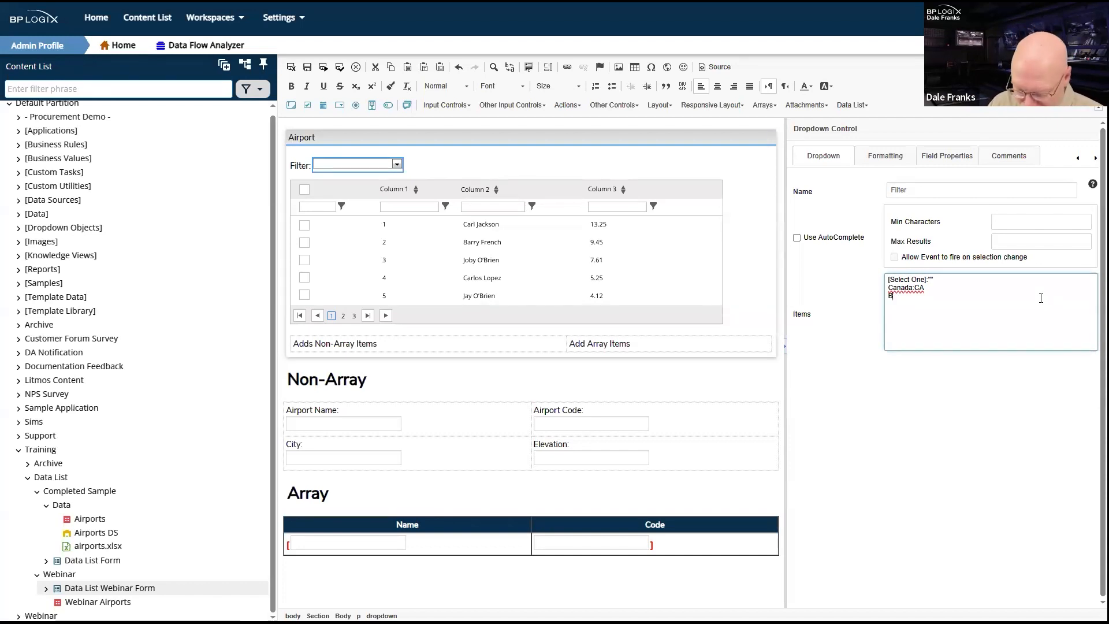
text(Britain:UK)
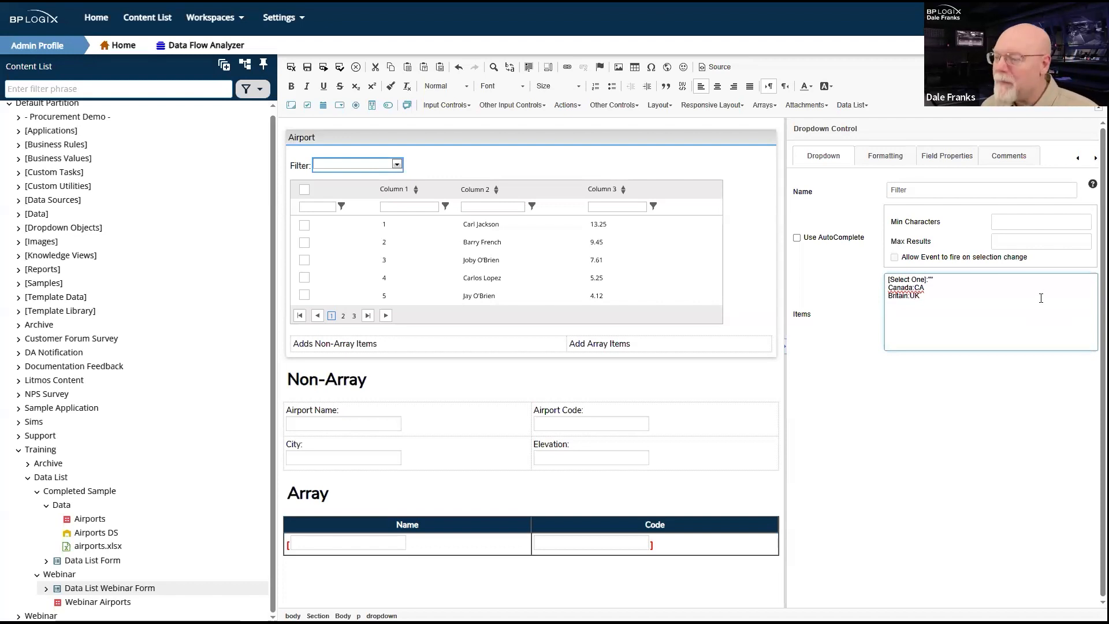
key(Return)
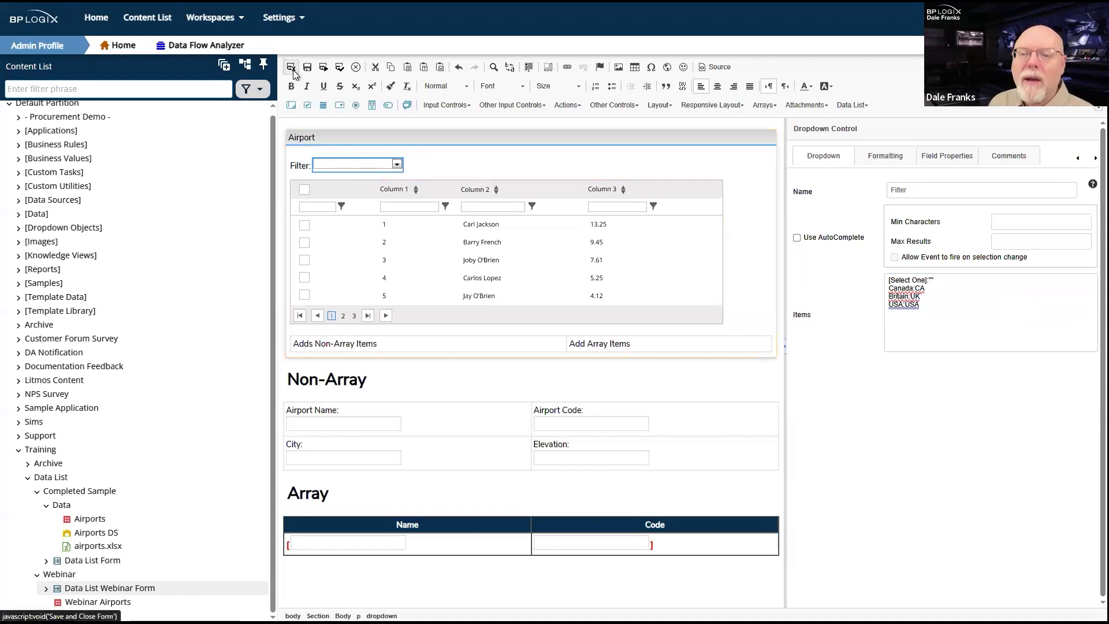
Save and run the form, inspect the Filter dropdown's choices and move the form window off the editor.
click(324, 70)
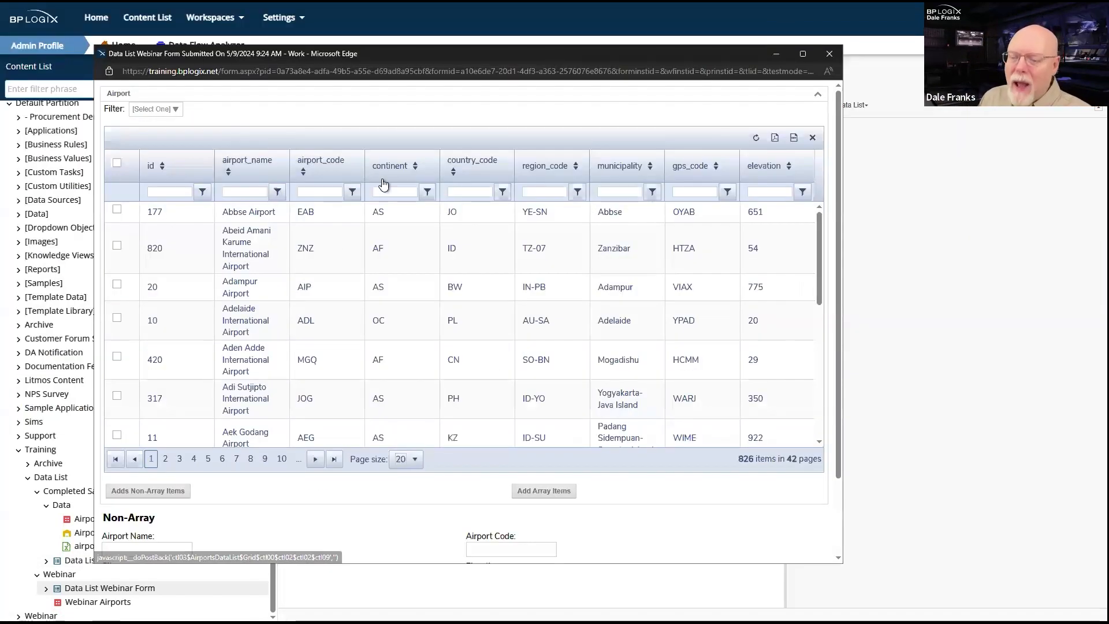
click(178, 113)
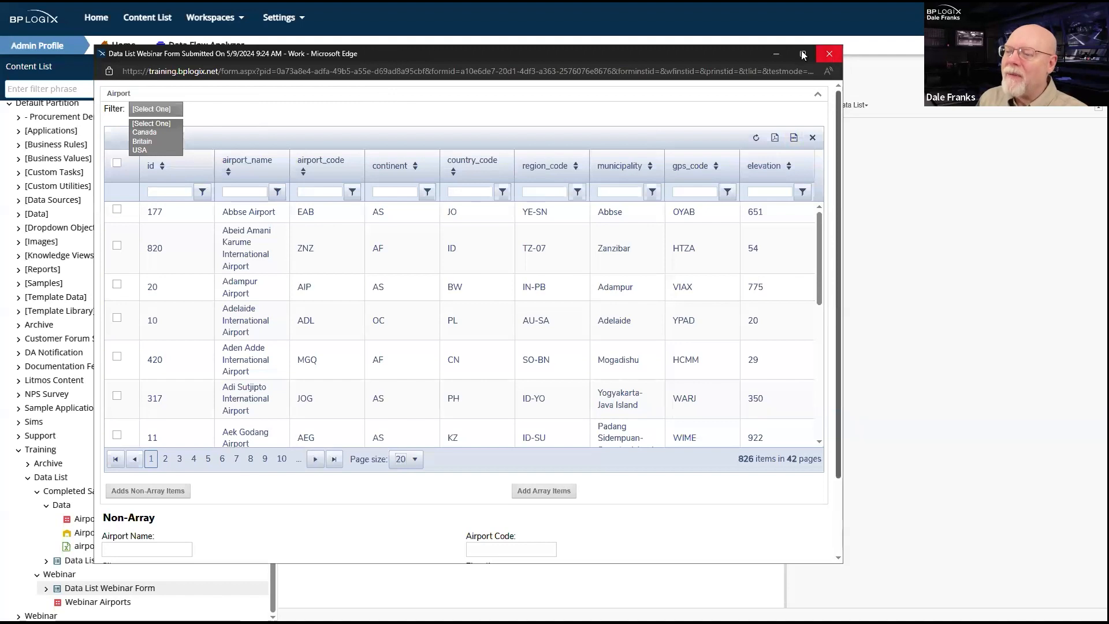
click(690, 53)
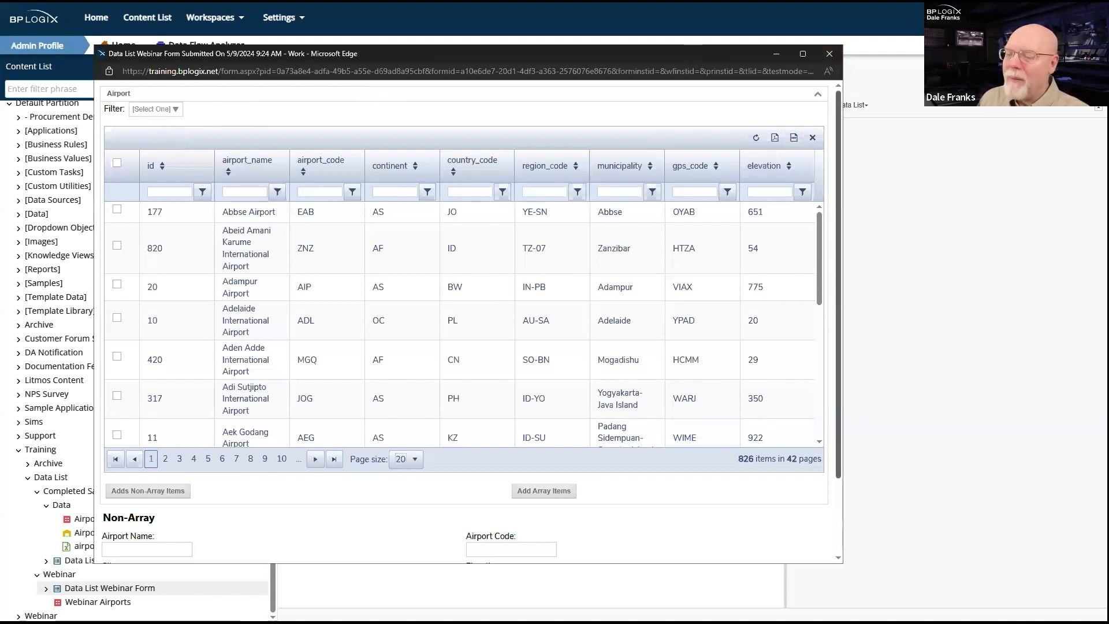
drag(692, 54, 1108, 137)
Make the Filter dropdown an event field and save the form.
click(352, 167)
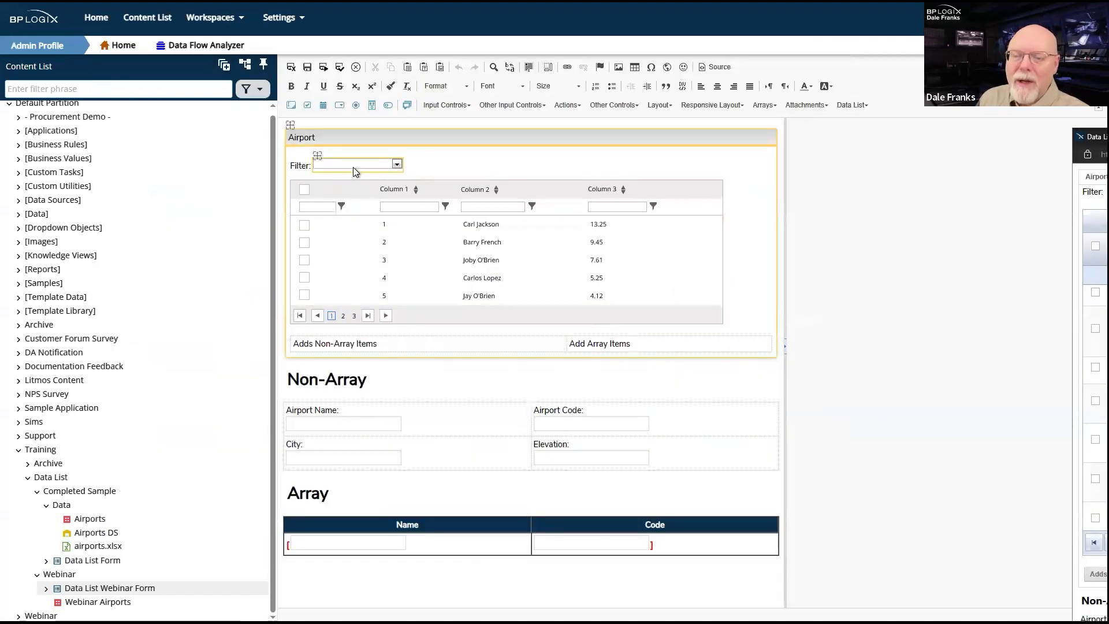
click(952, 160)
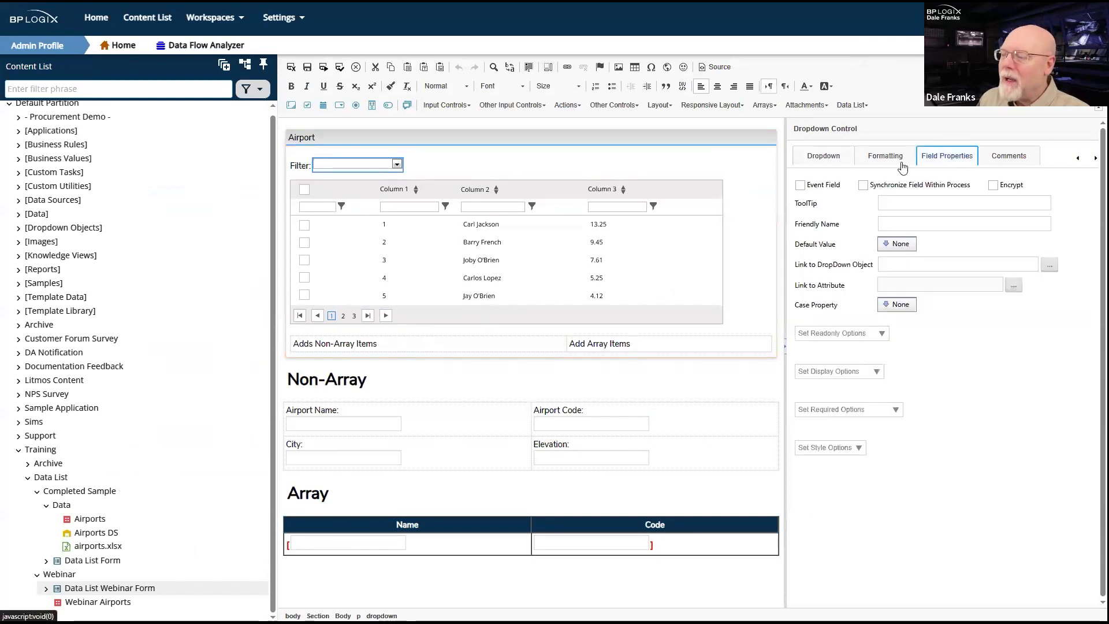
click(801, 186)
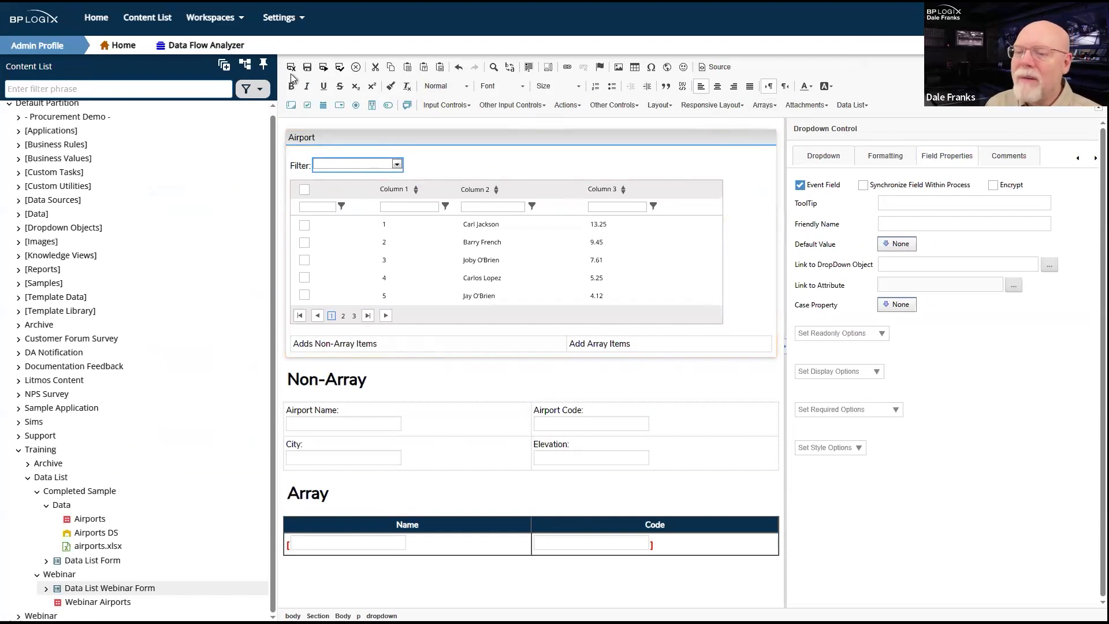
click(307, 67)
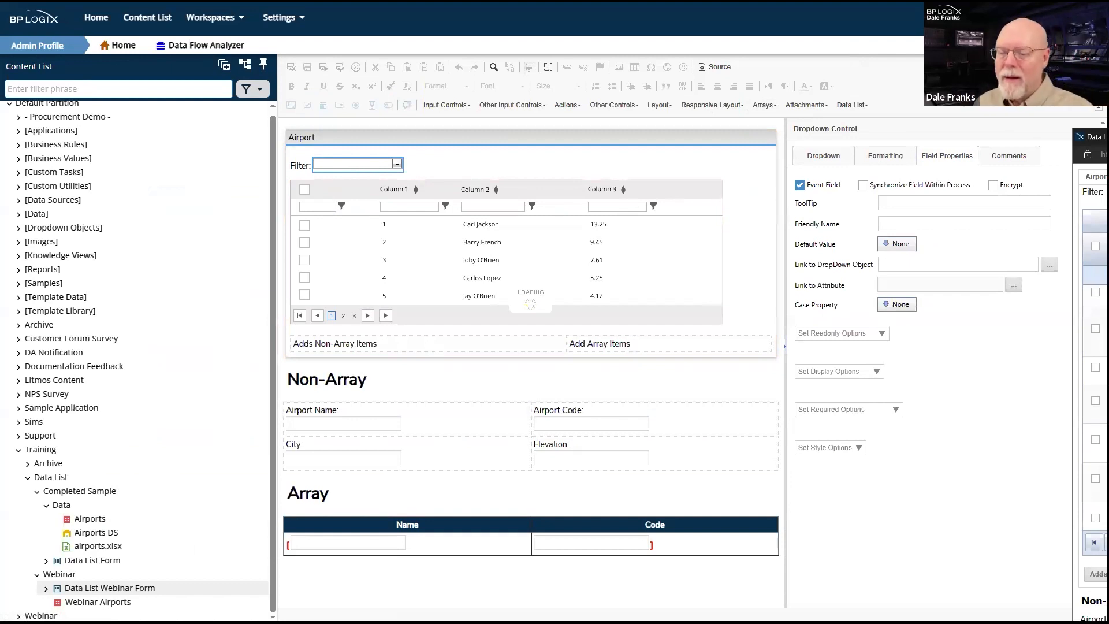
Bring back and reload the running form, and choose Canada in its Filter dropdown.
drag(1104, 137, 653, 353)
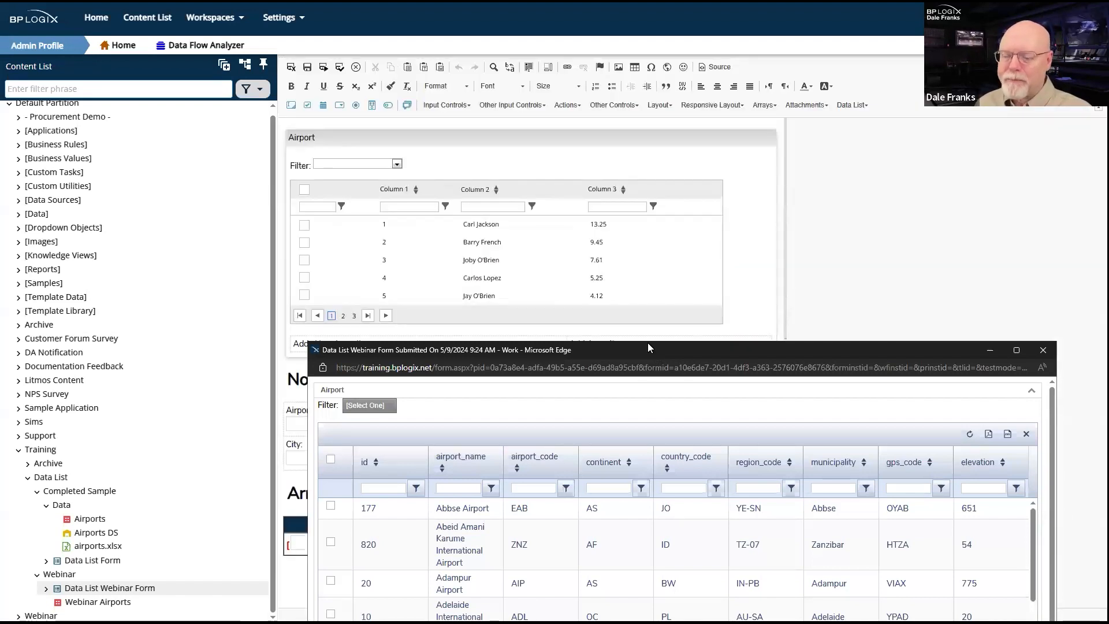
drag(647, 345, 595, 59)
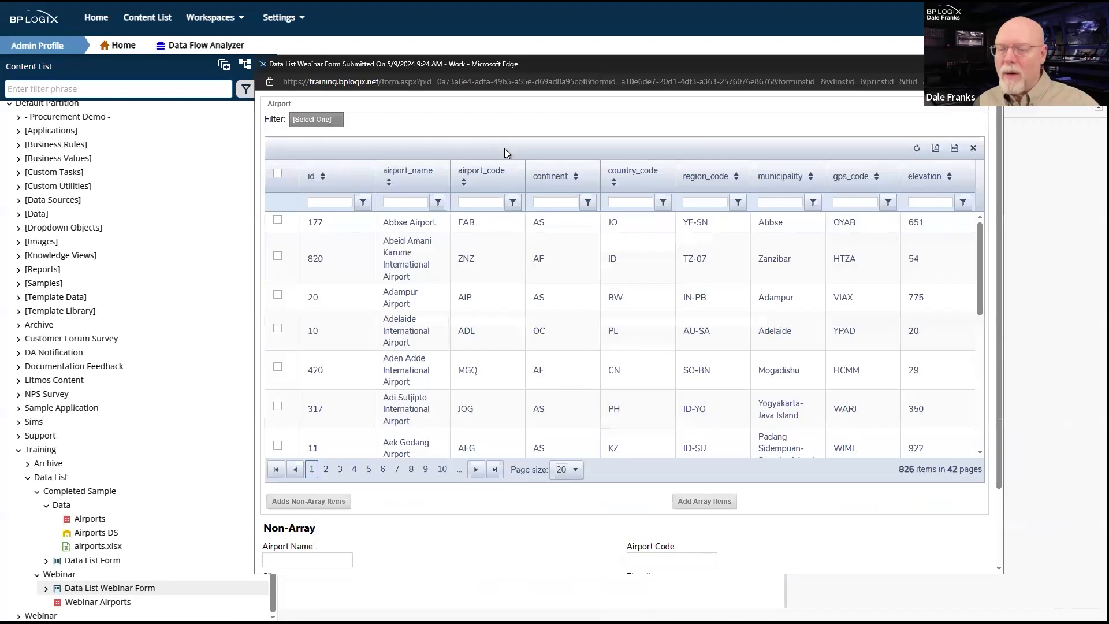
right_click(511, 134)
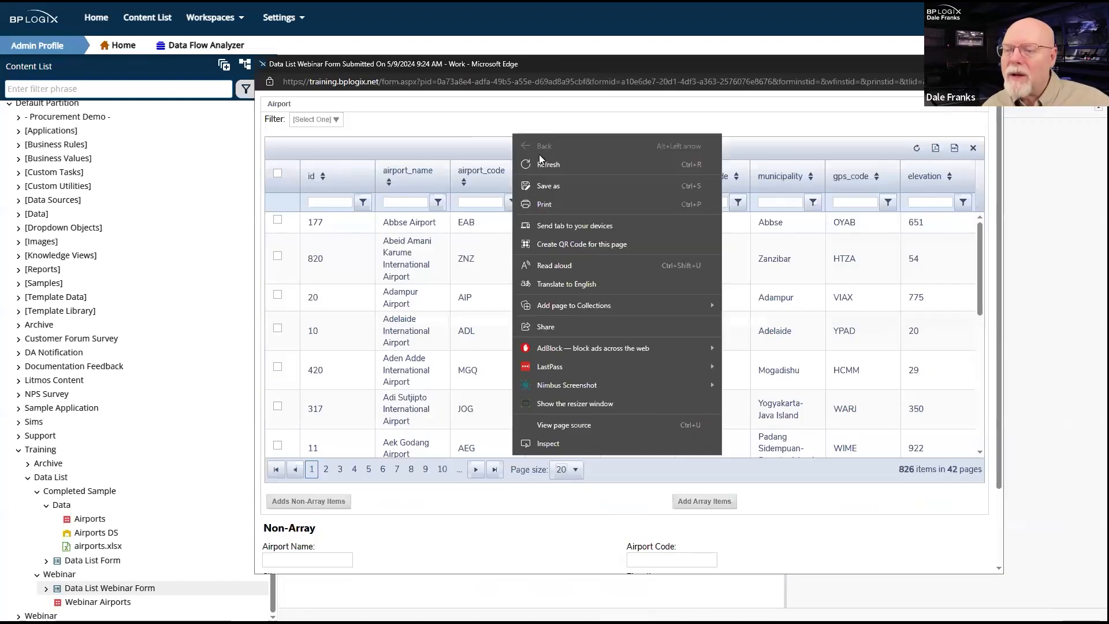
click(580, 164)
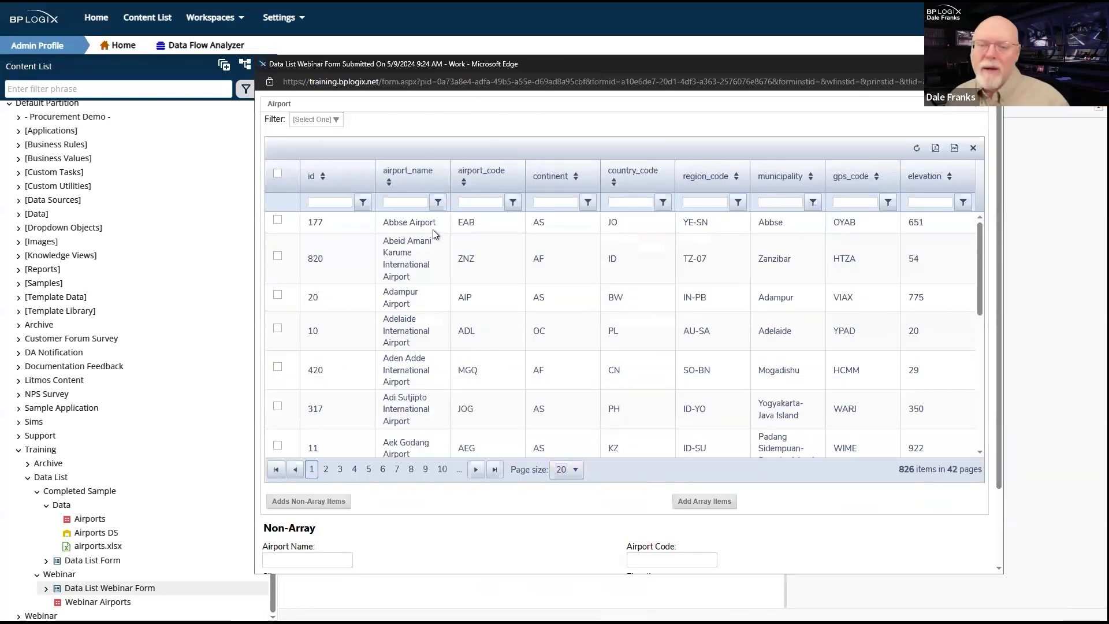
click(334, 123)
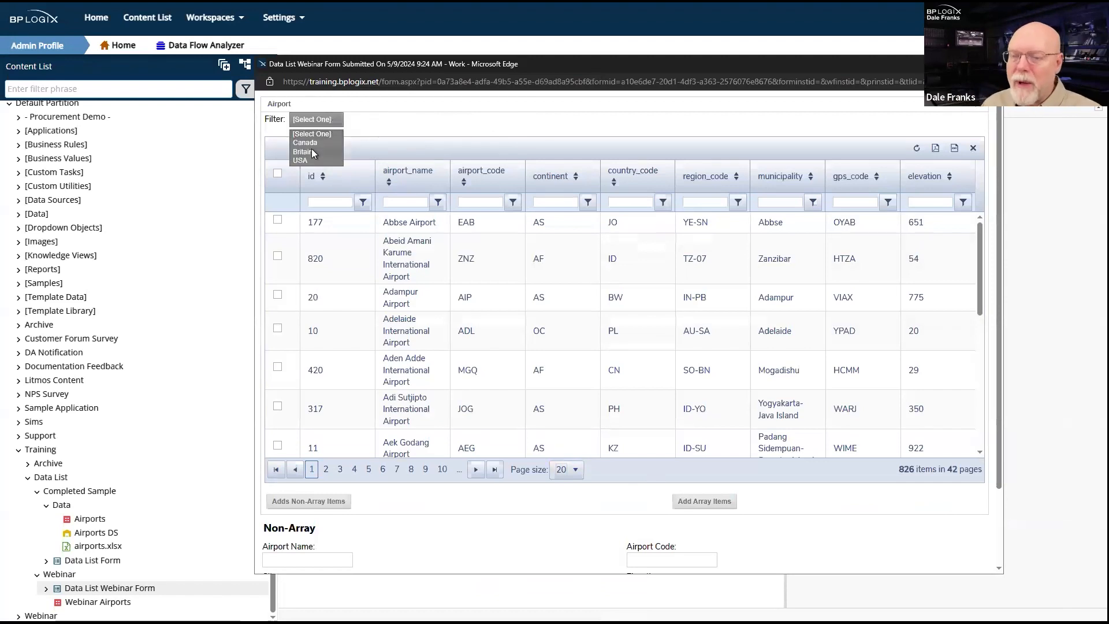
click(313, 142)
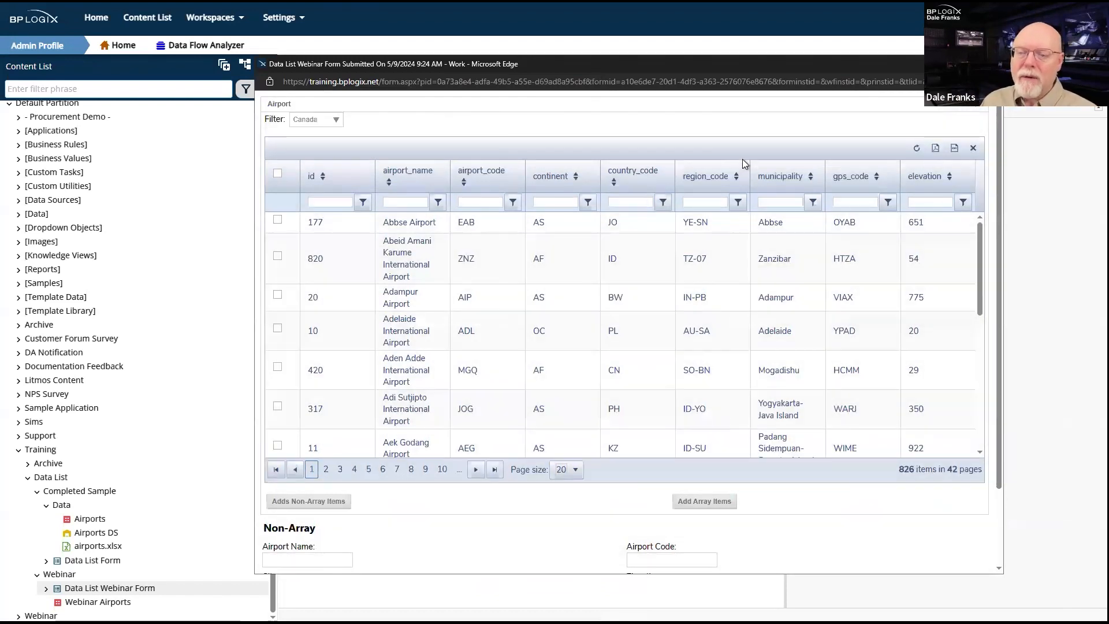
Test the airport list by refreshing it with the Filter dropdown on Canada and again on Britain.
click(917, 149)
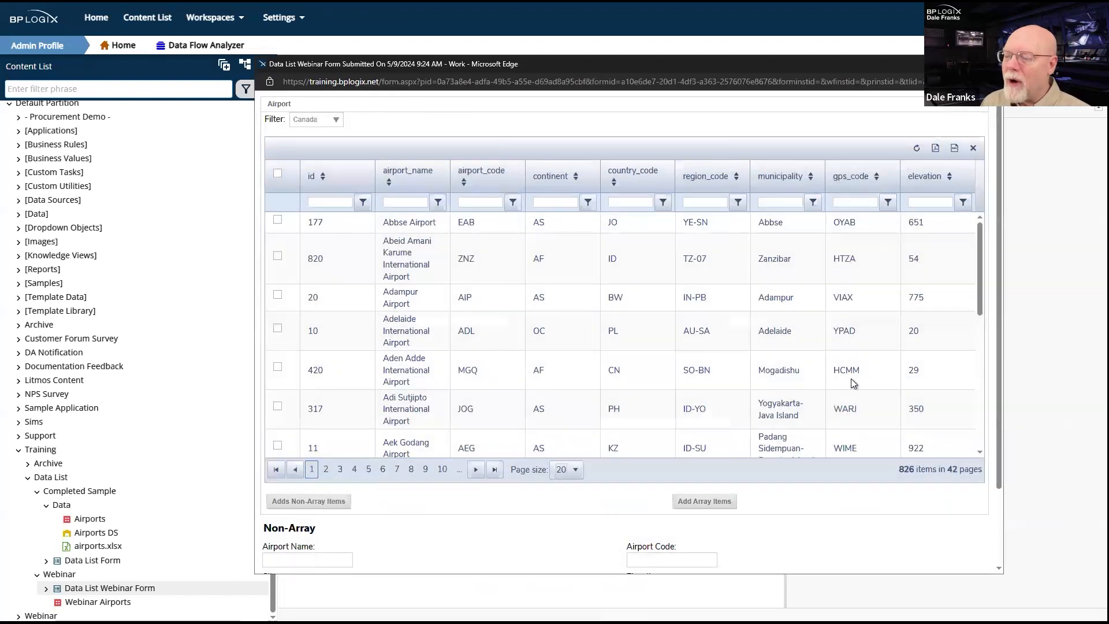
click(909, 150)
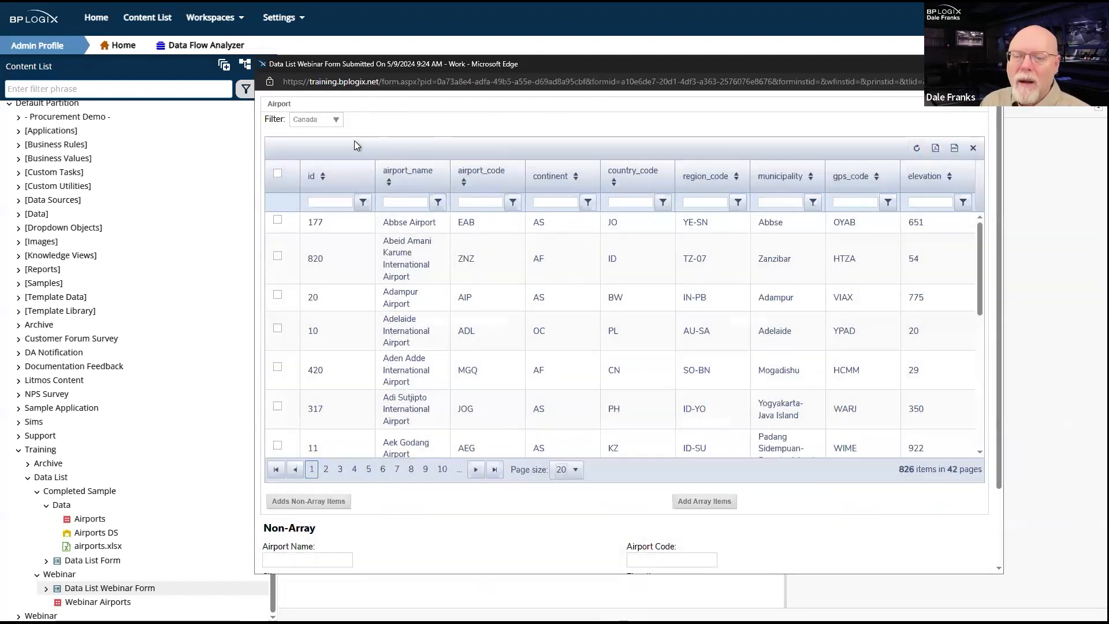
click(917, 150)
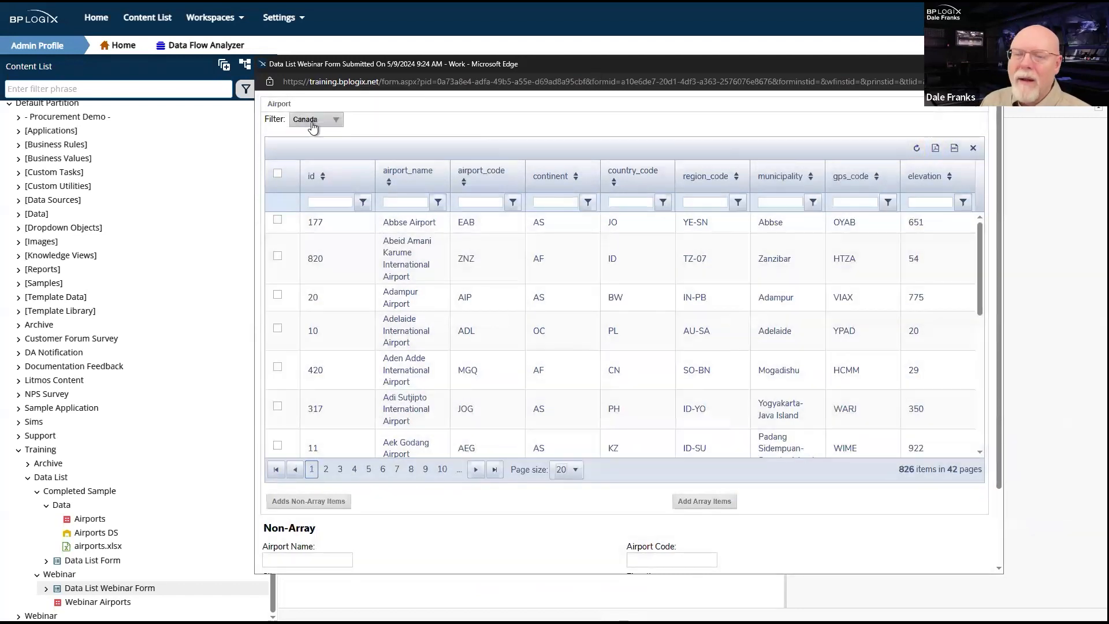
click(330, 121)
click(319, 144)
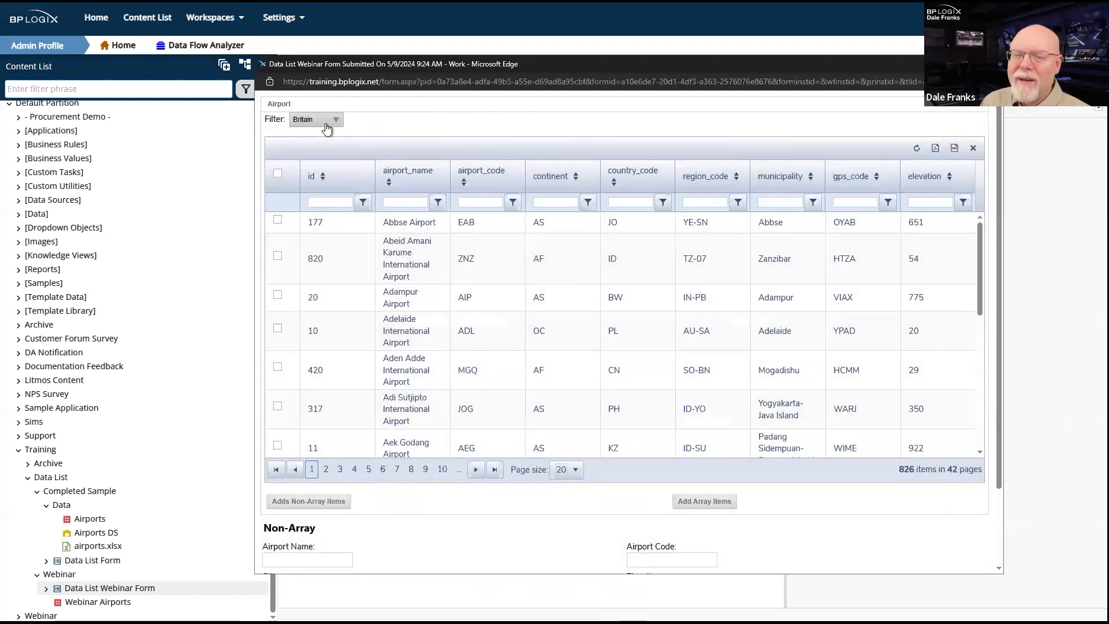
click(918, 150)
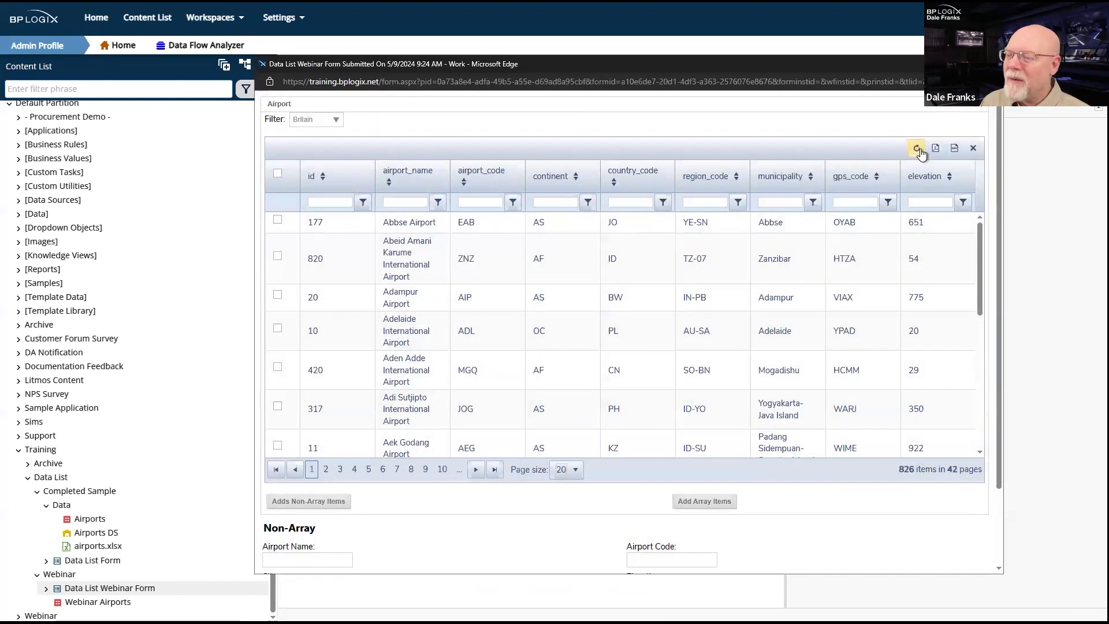
click(918, 150)
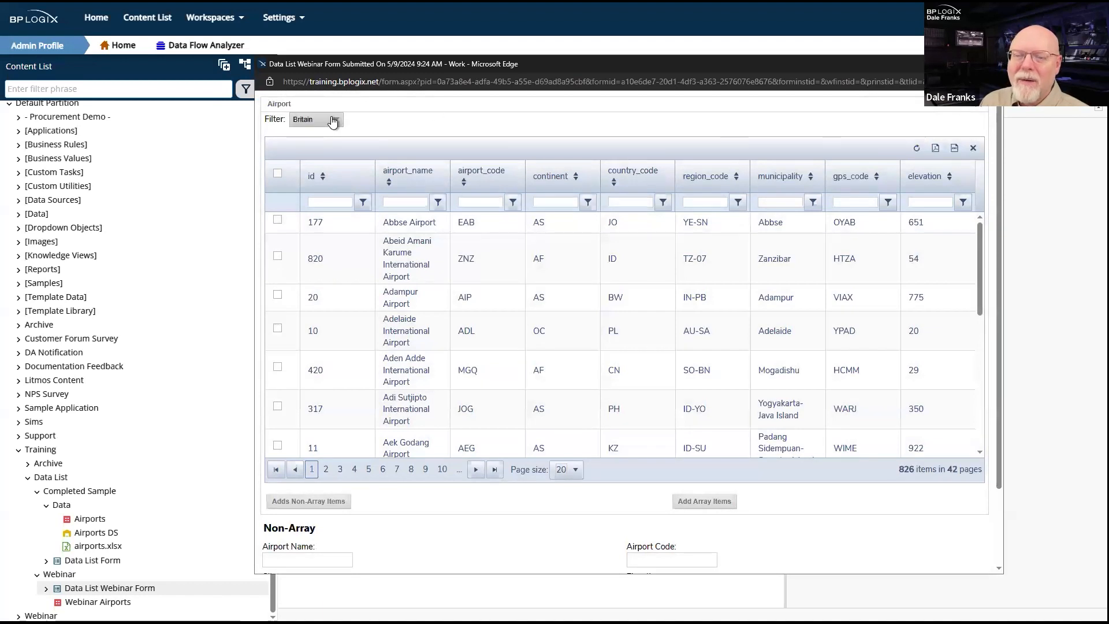
Retest the airport list with USA, Britain and Canada chosen in turn in the Filter dropdown, and close the running form.
click(332, 121)
click(309, 160)
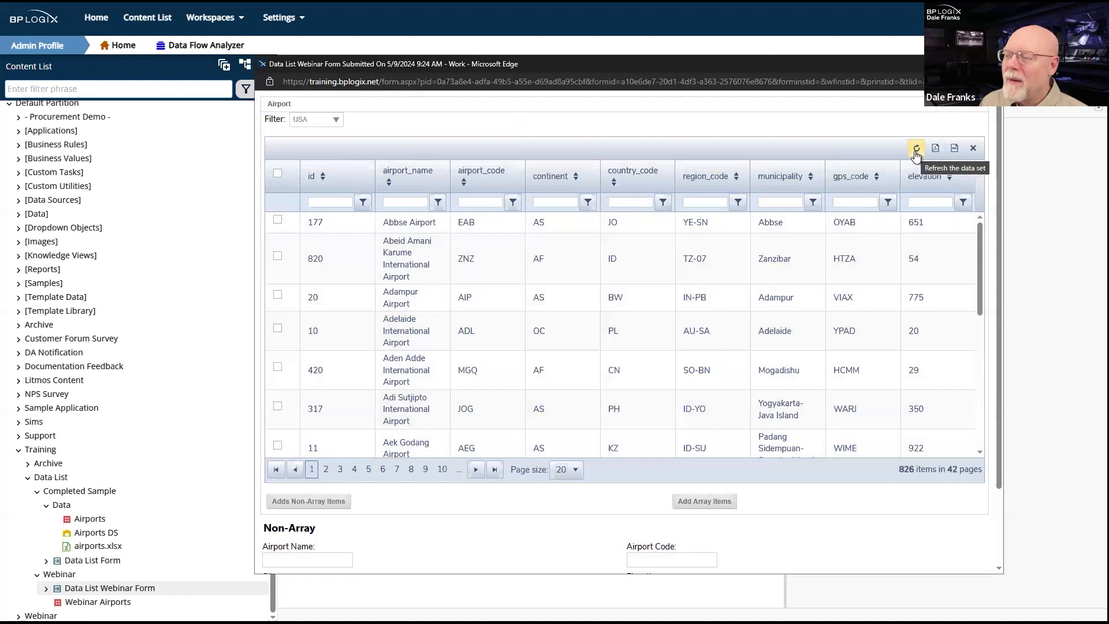
click(334, 122)
click(325, 151)
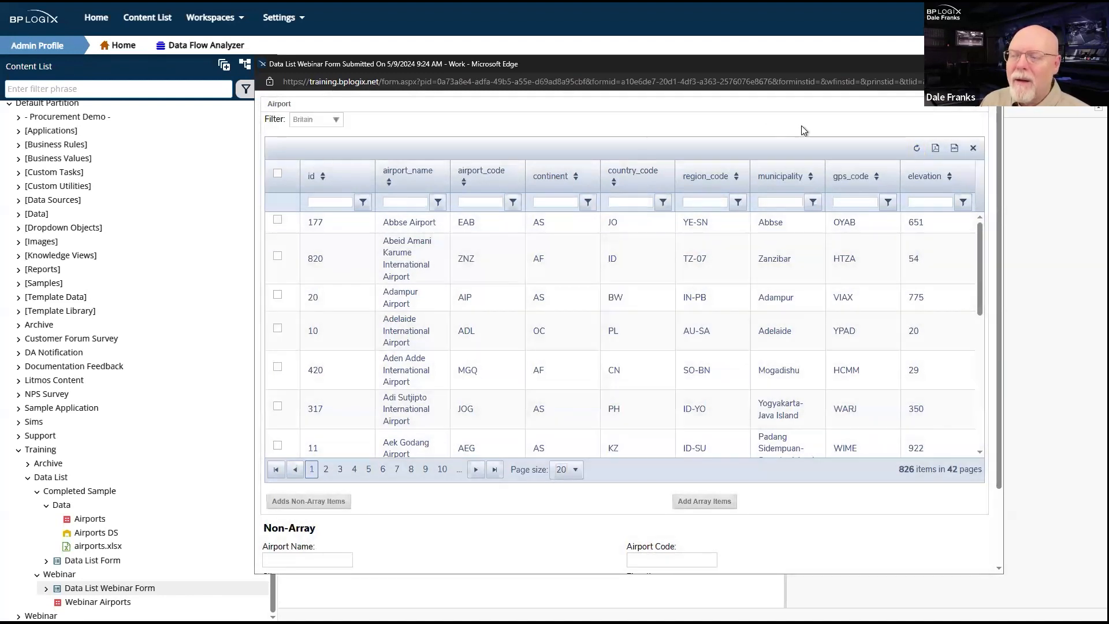
click(914, 150)
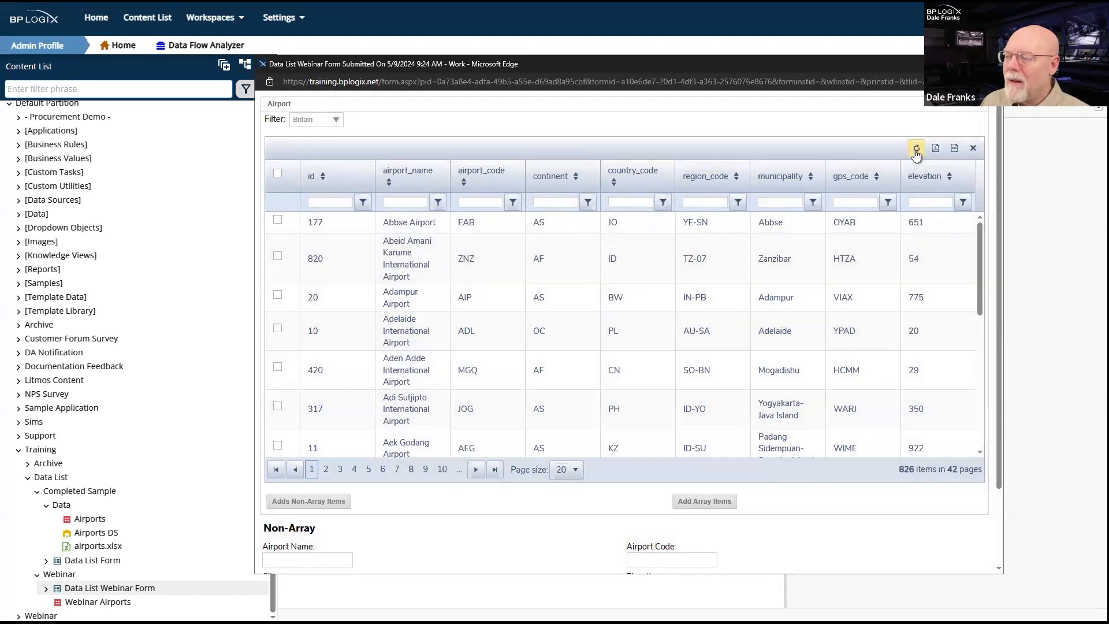
click(916, 150)
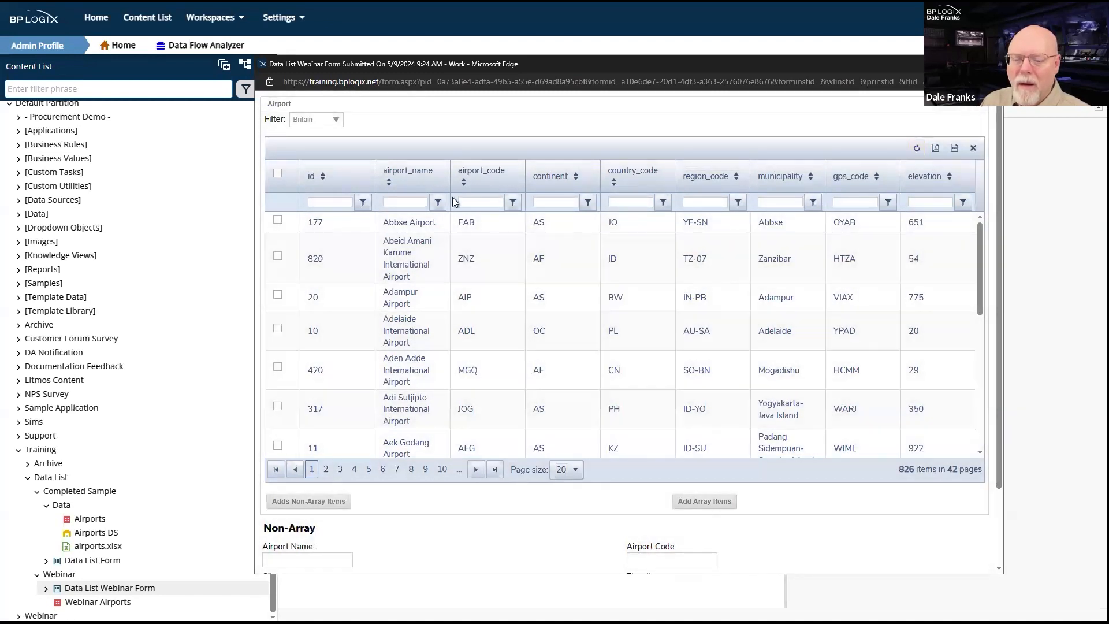
click(339, 122)
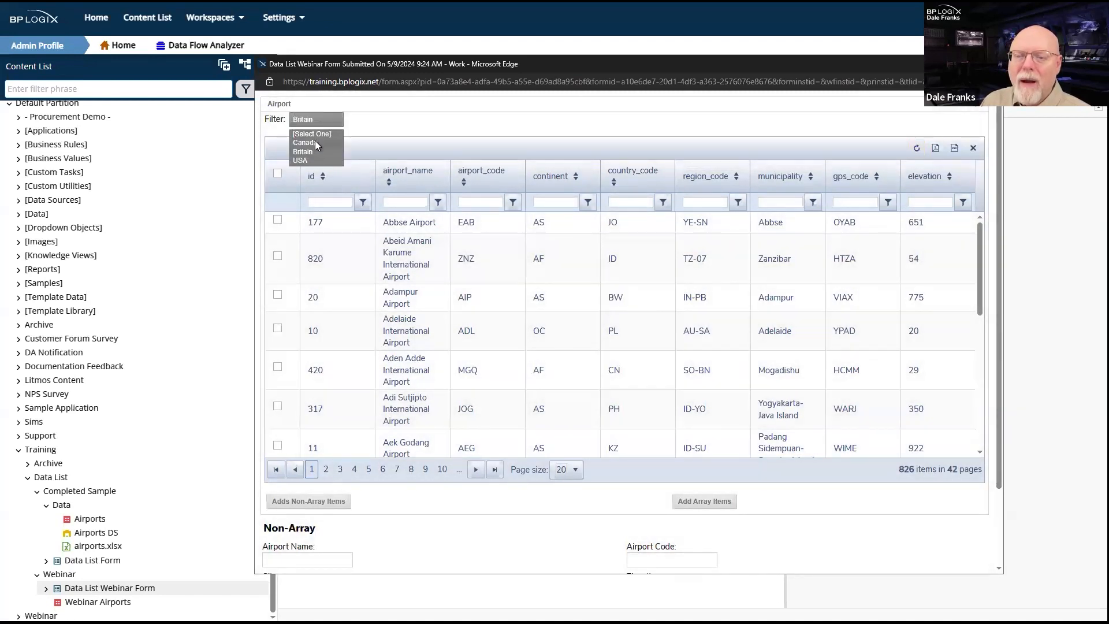
click(321, 162)
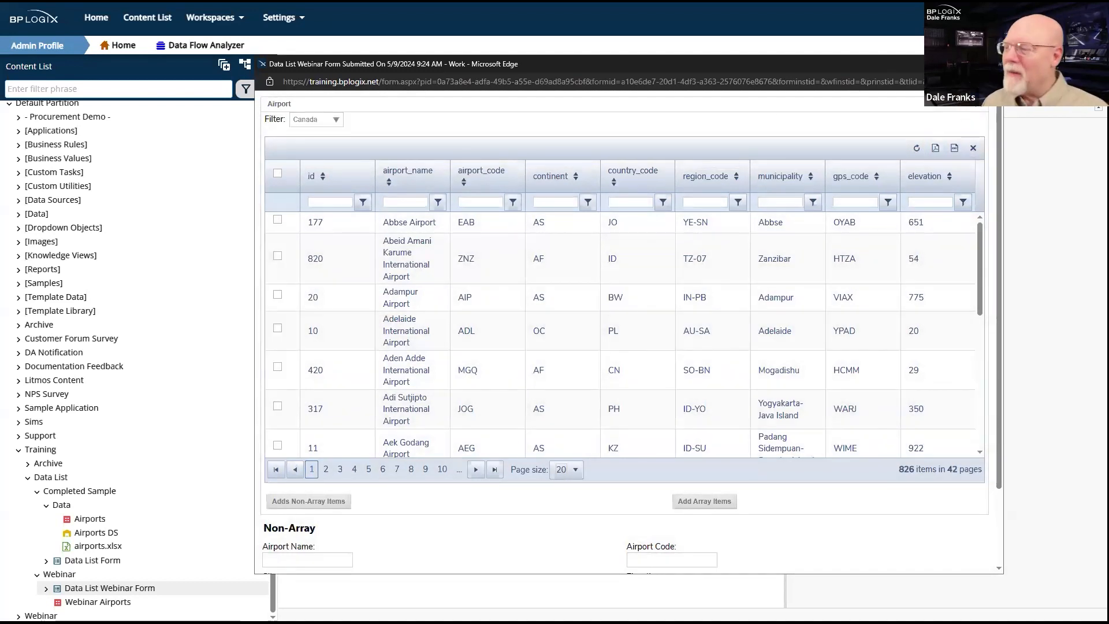
click(990, 64)
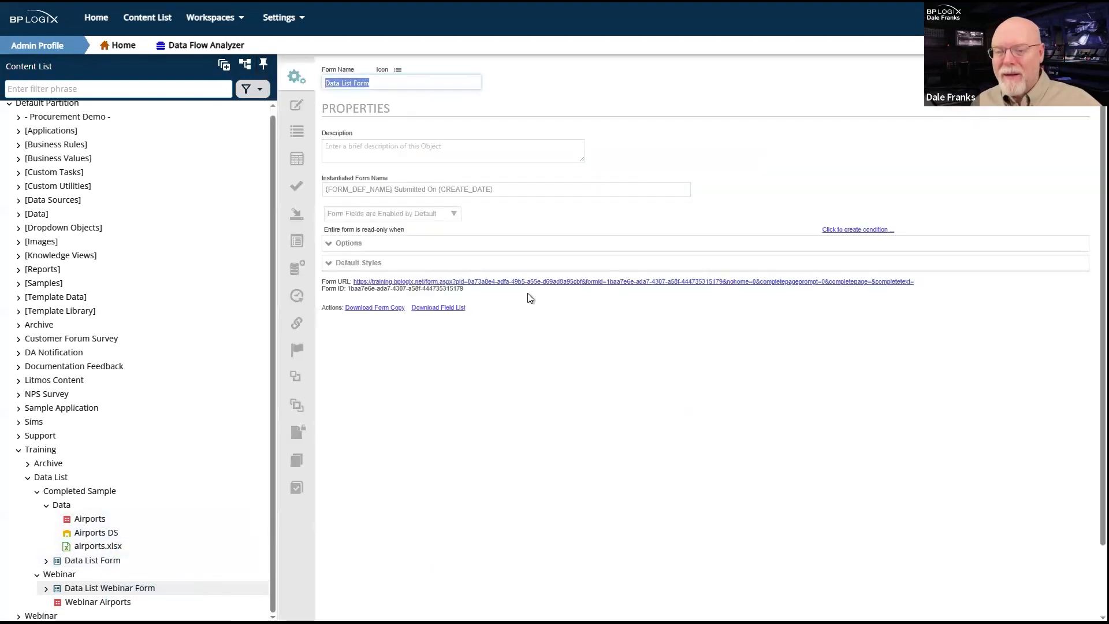
Open the completed sample's Data List Form in the form designer, run it and move its window clear of the data list control.
click(298, 107)
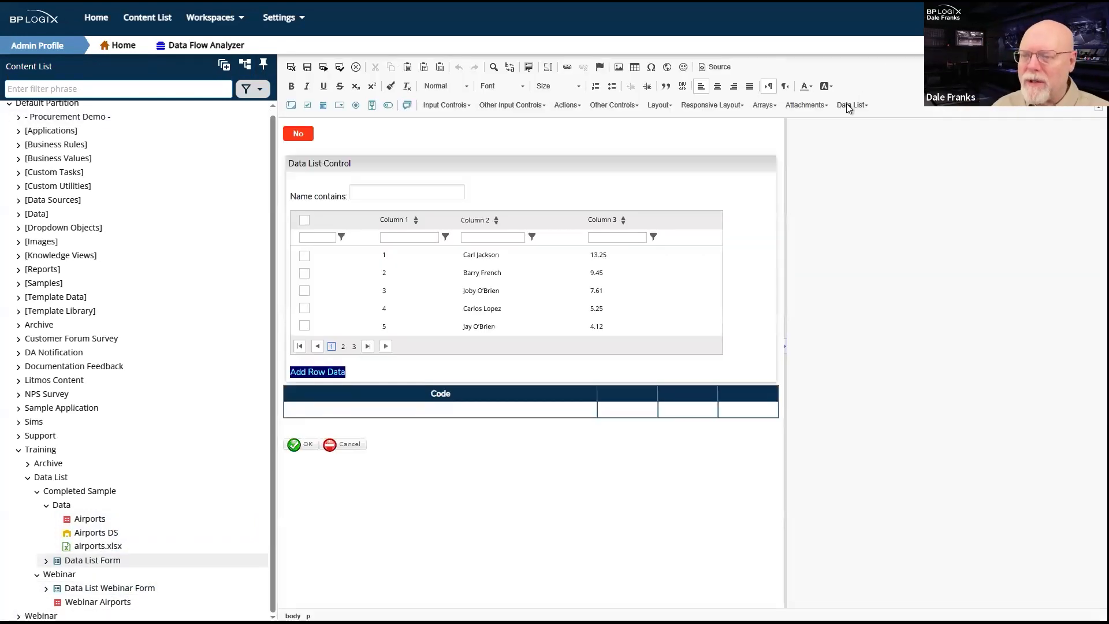
click(383, 192)
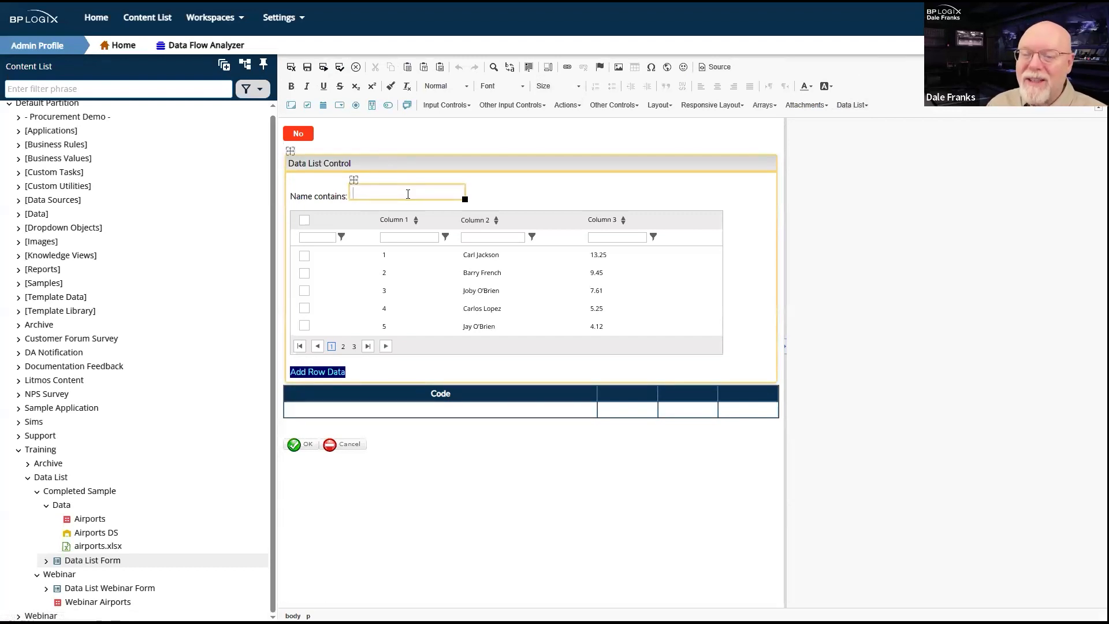
click(311, 66)
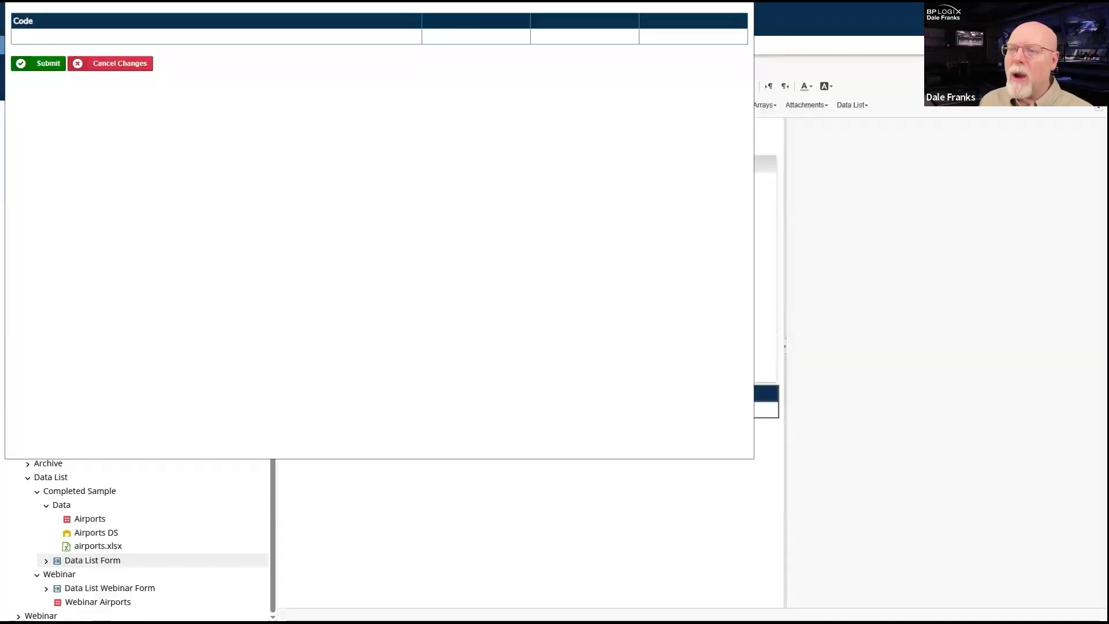
drag(523, 2, 578, 396)
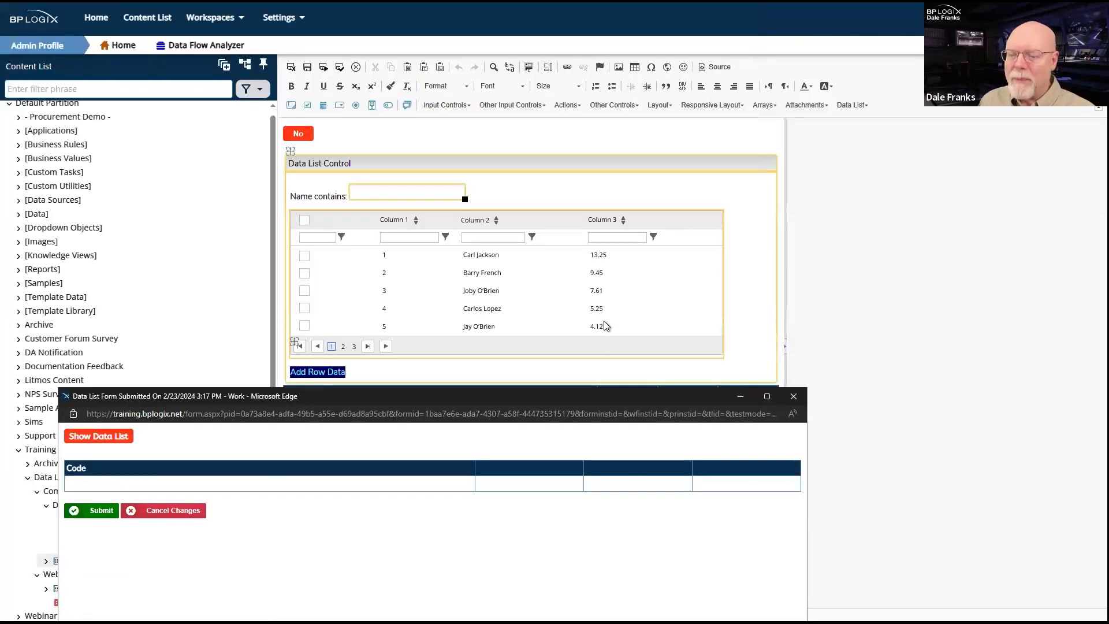
Examine the Airport parameter definition of the data list control in the completed form.
click(604, 324)
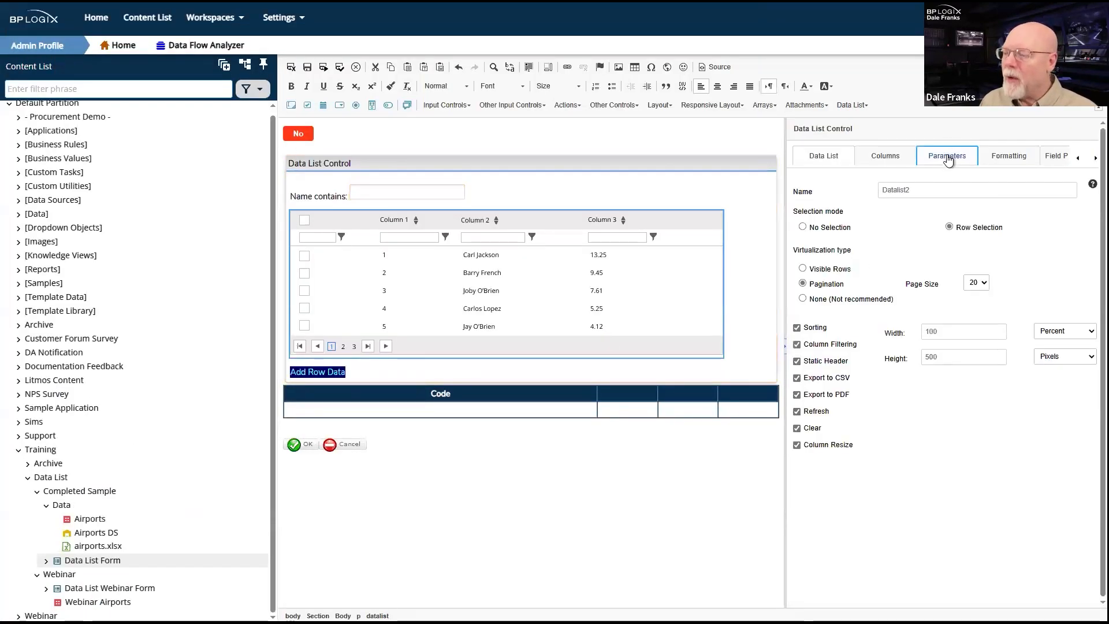
click(947, 155)
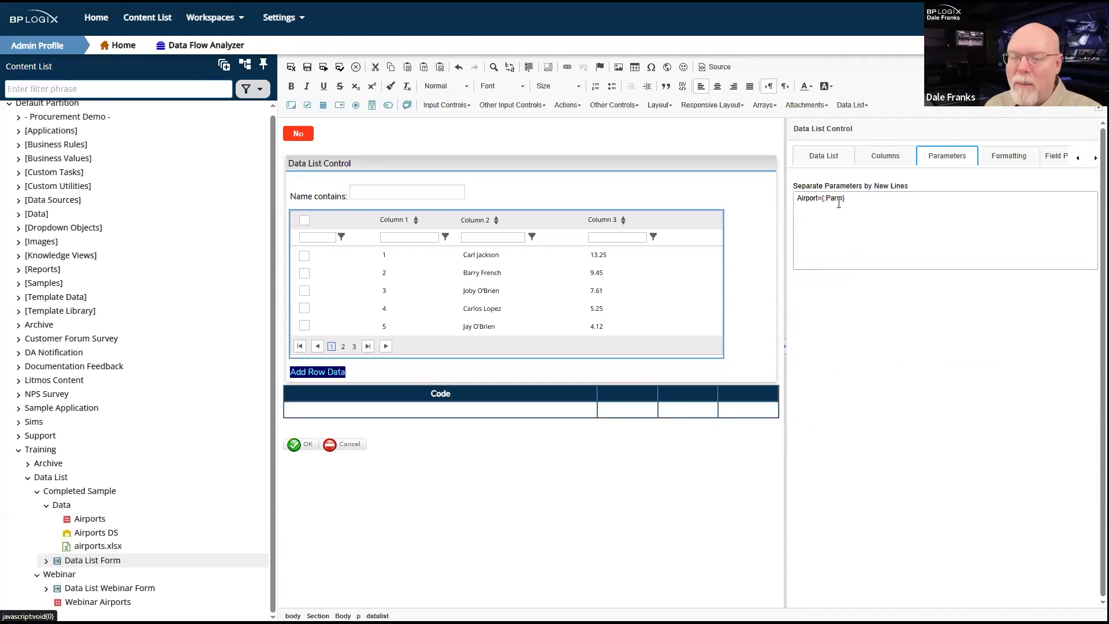
drag(845, 197, 820, 197)
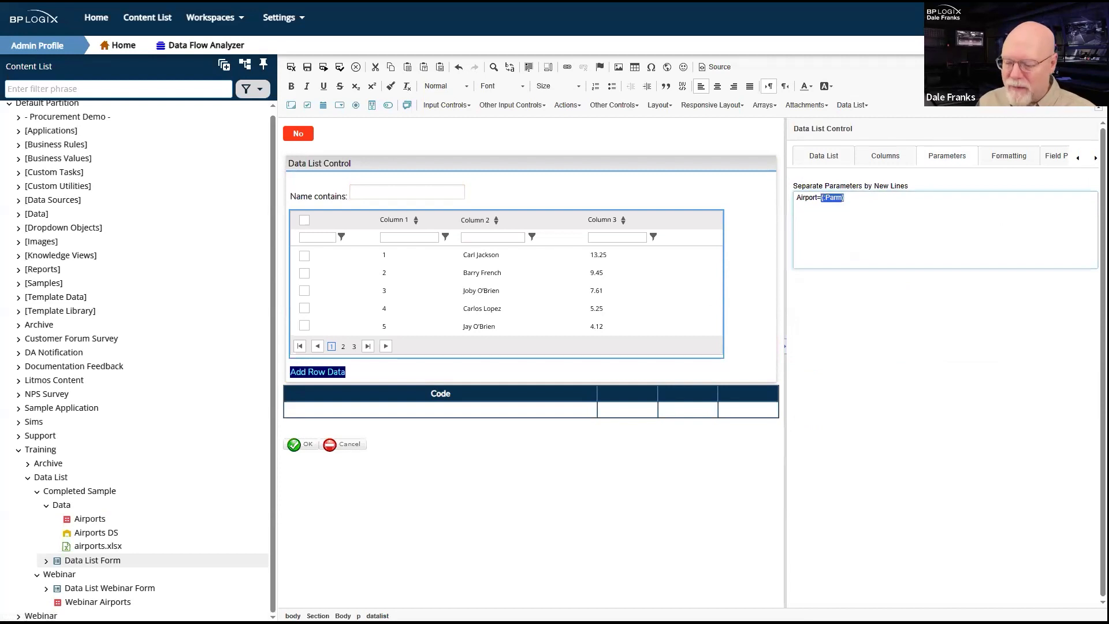
Bring back the running Data List Form, show its data list and filter the airport names by "raf".
key(alt+Tab)
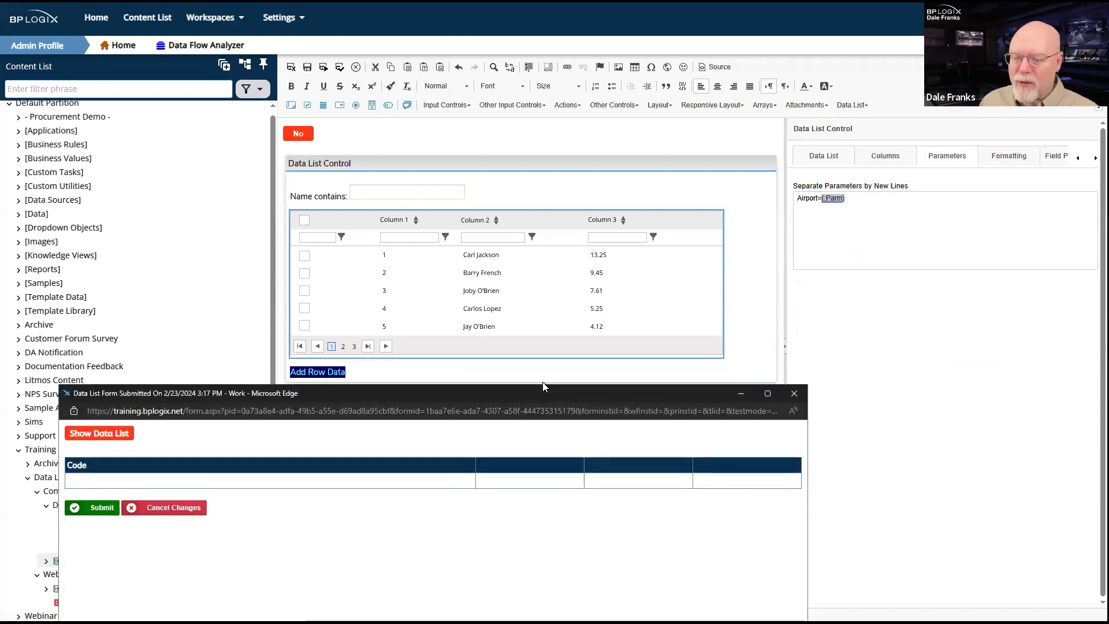
drag(543, 387, 682, 77)
click(238, 123)
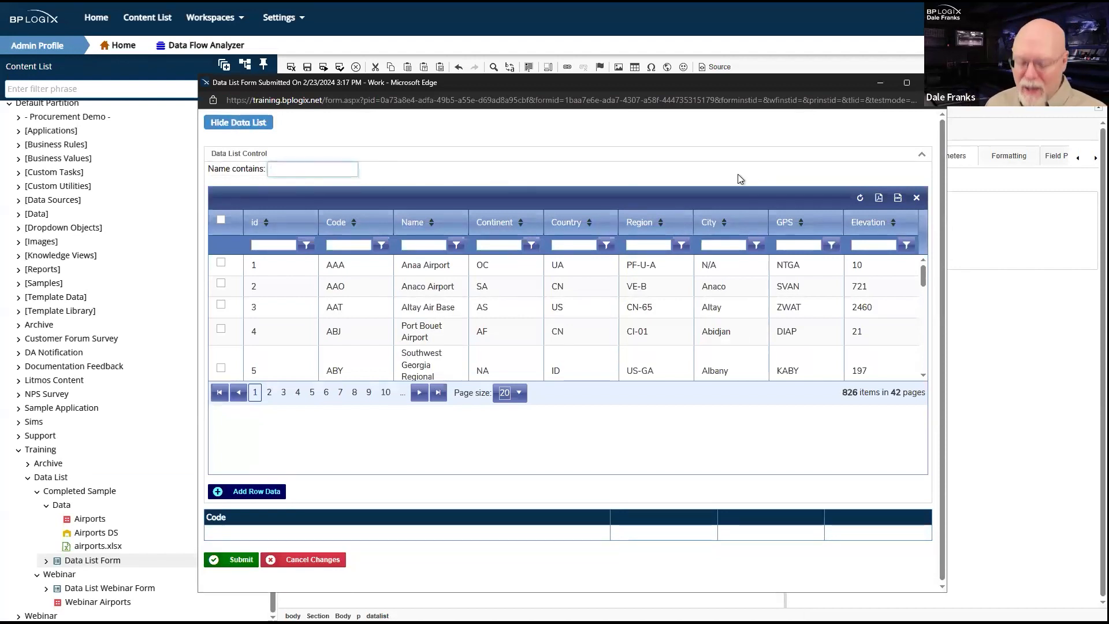
text(raf)
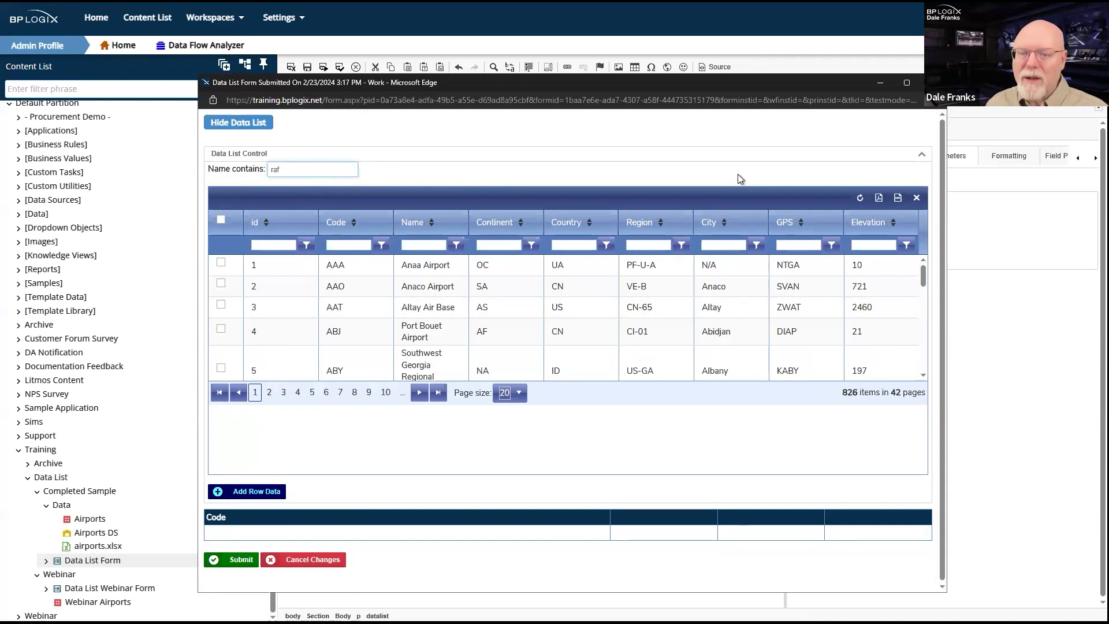
key(Tab)
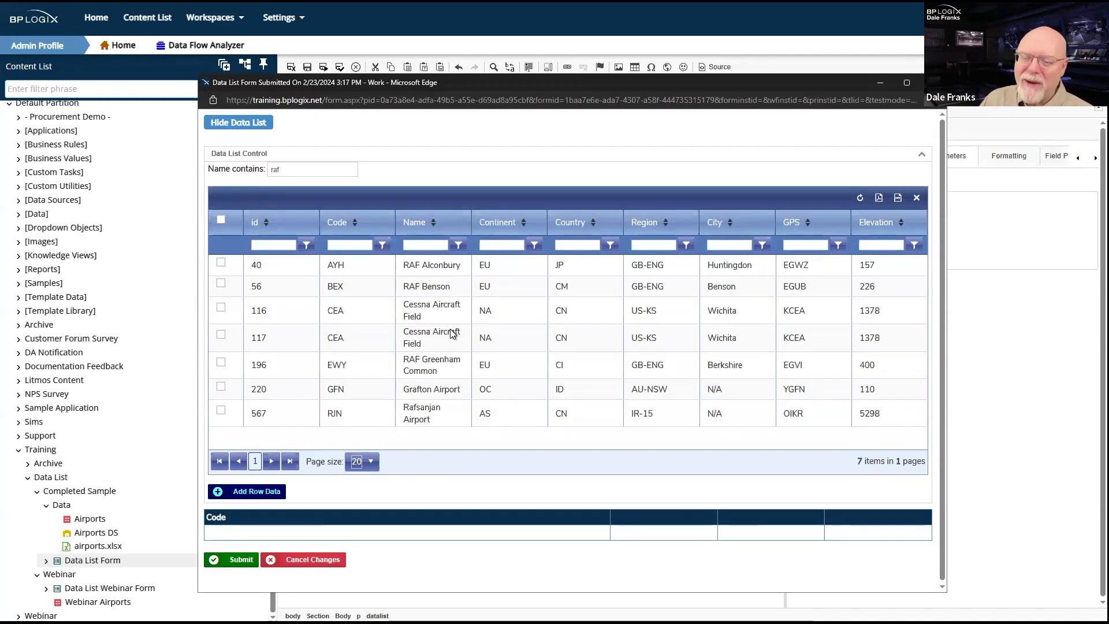
Filter the airport names by "air force", refresh the list, and inspect the Name column's filter operators and the item count.
click(319, 170)
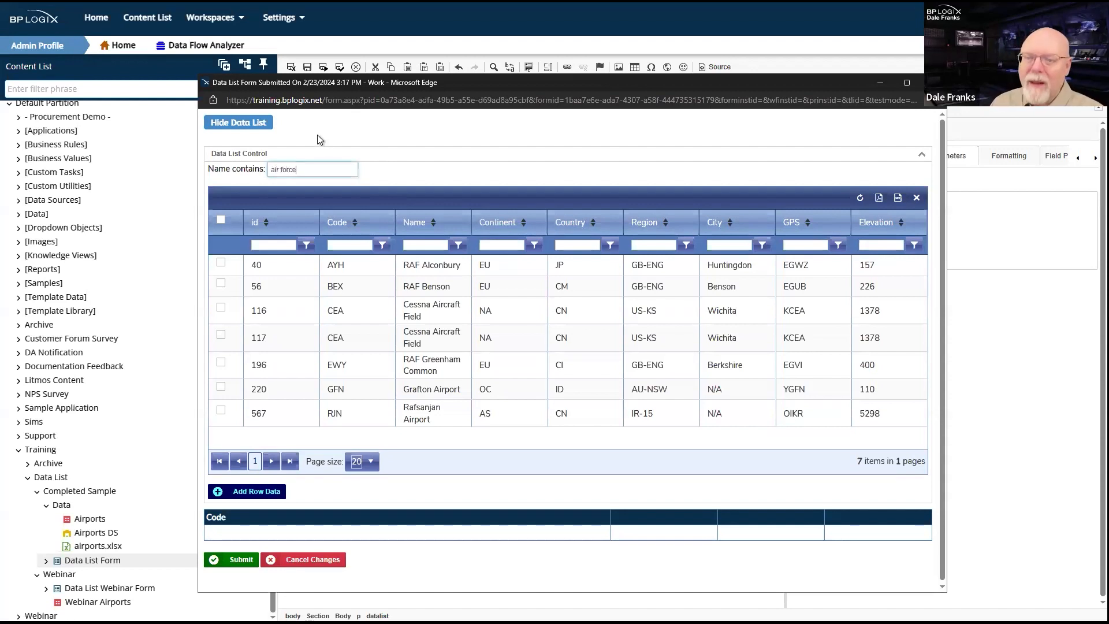
click(860, 198)
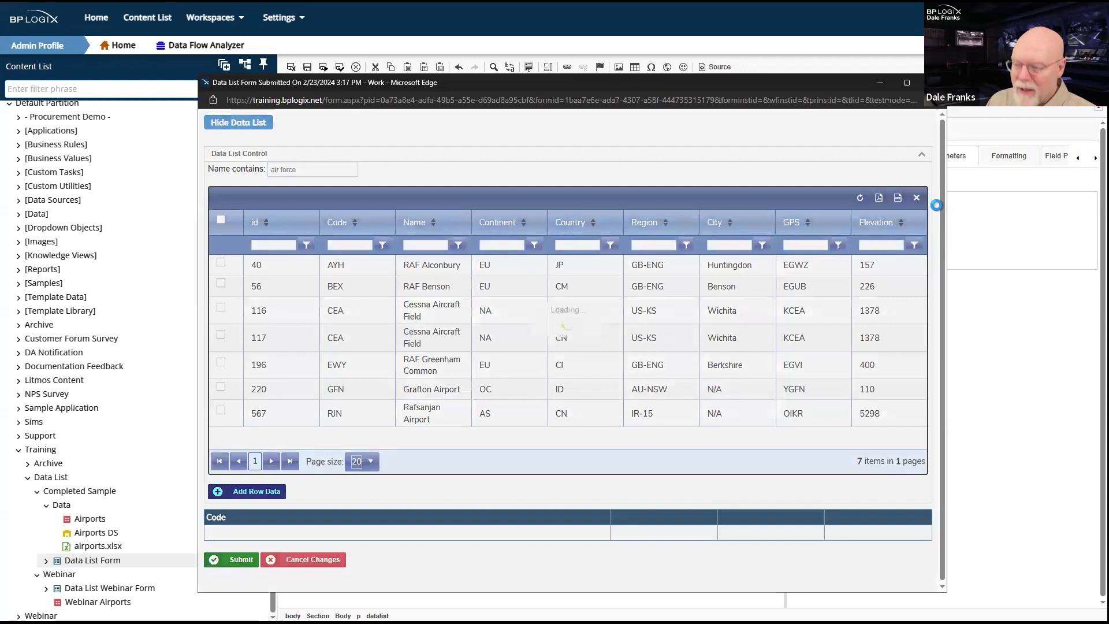
click(859, 198)
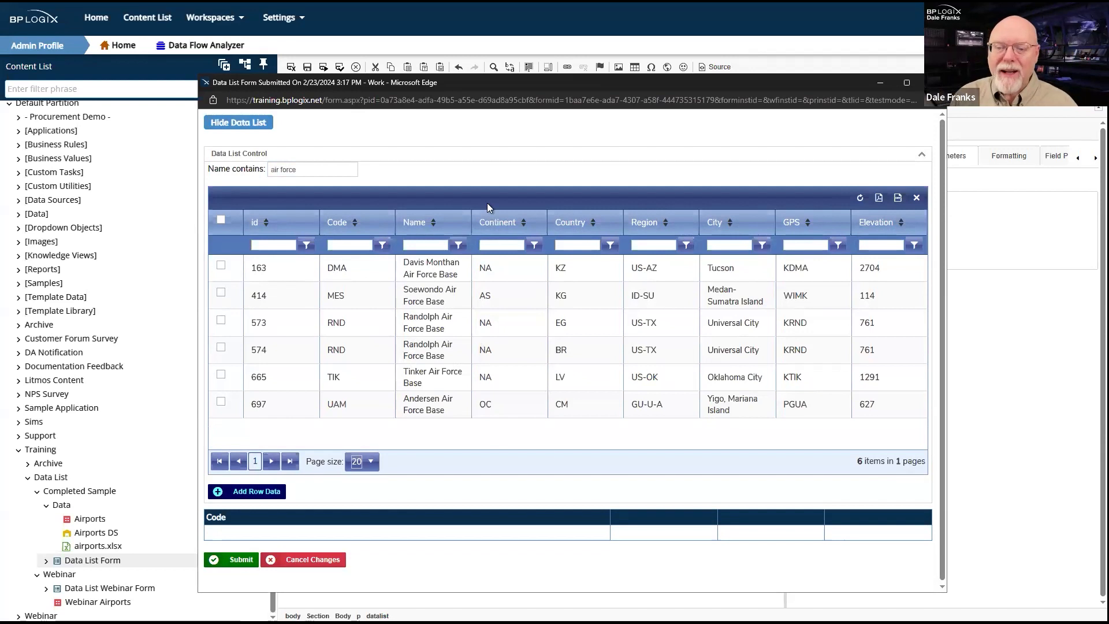
click(458, 245)
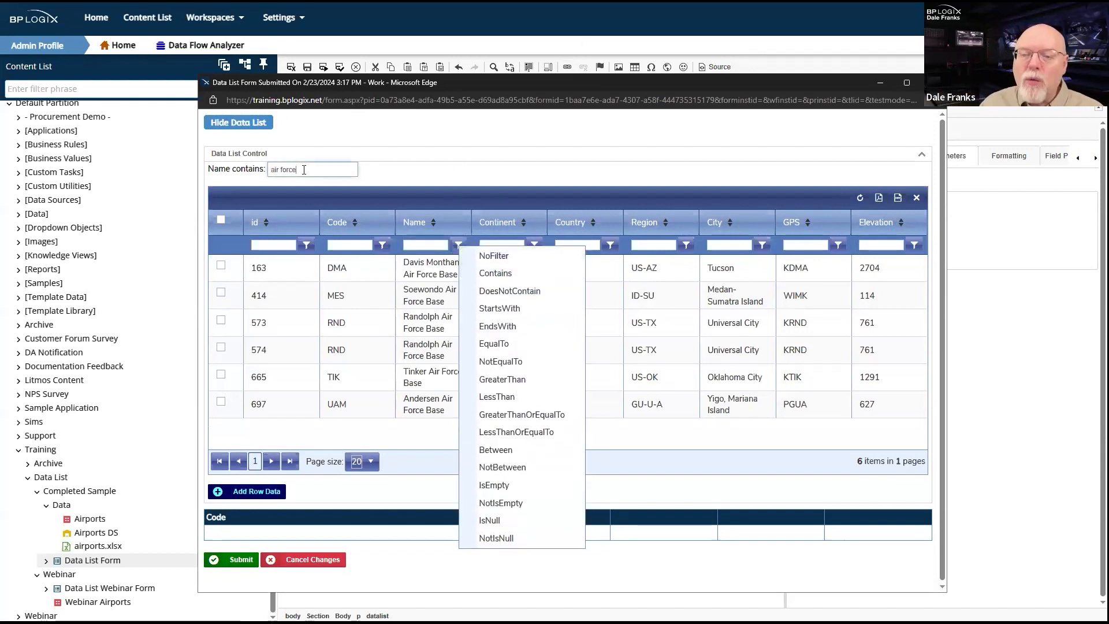
triple_click(305, 168)
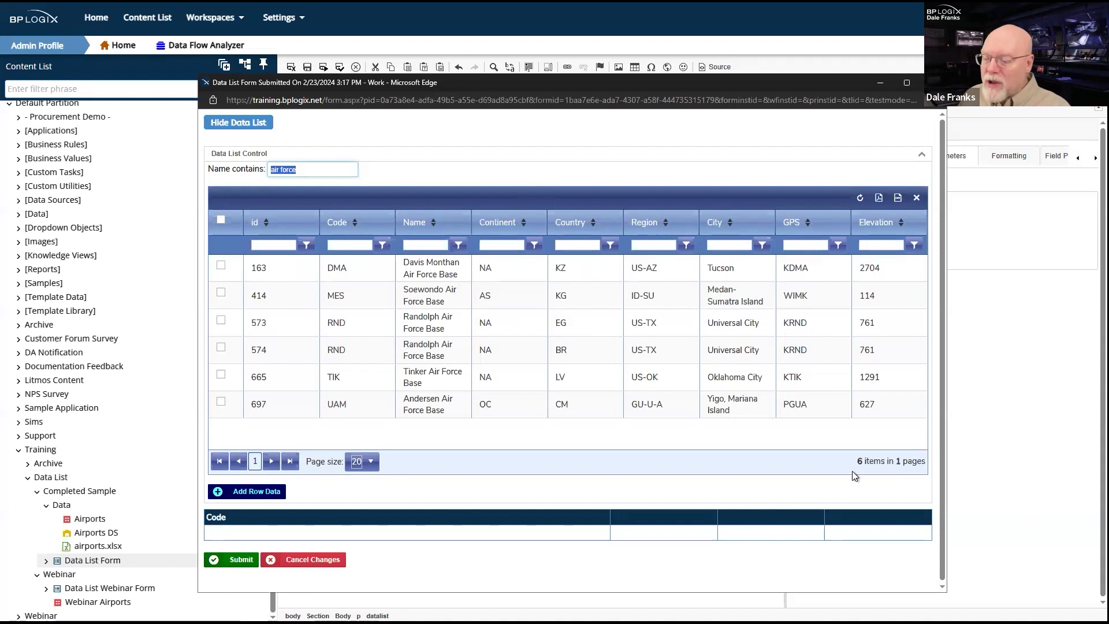
drag(857, 460, 894, 465)
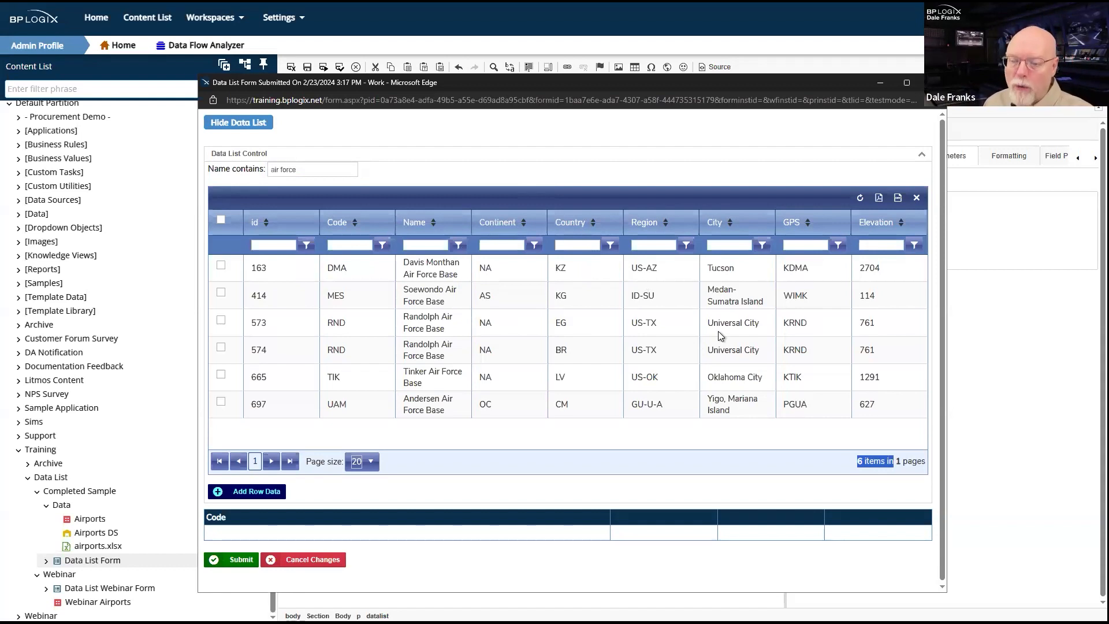
Filter the airport names by "craft" and refresh the list.
double_click(316, 172)
text(air)
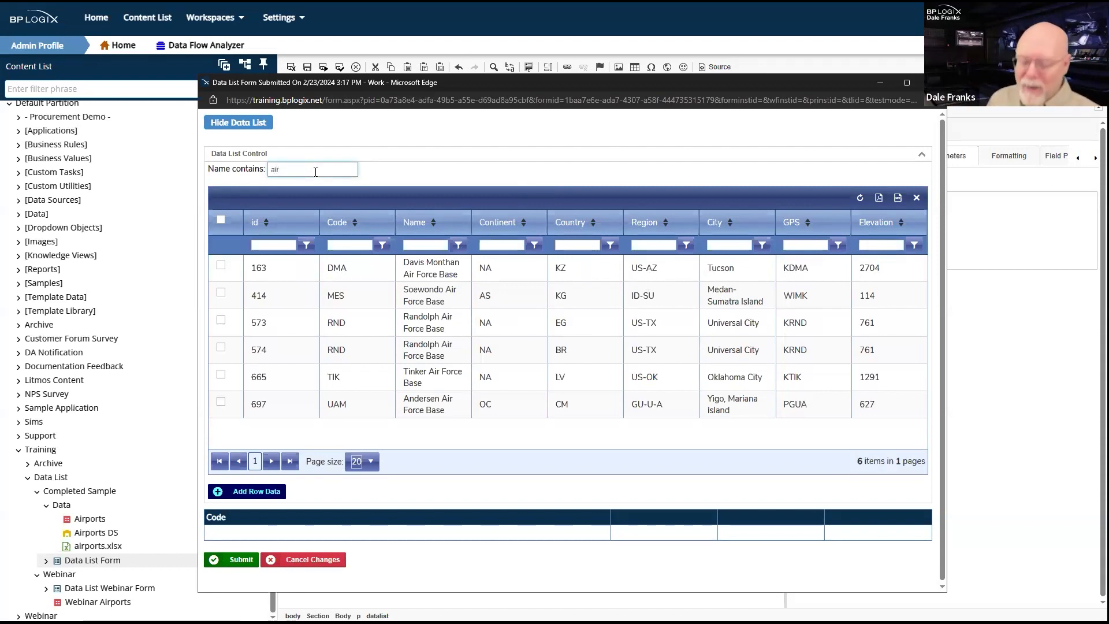
key(BackSpace)
key(BackSpace)
key(BackSpace)
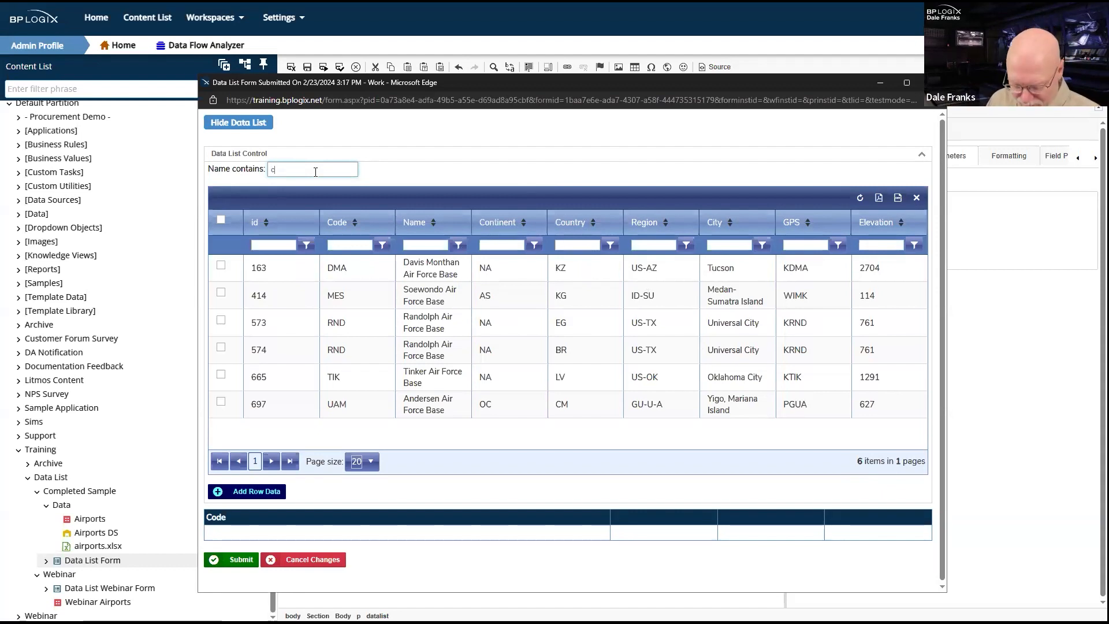
text(craft)
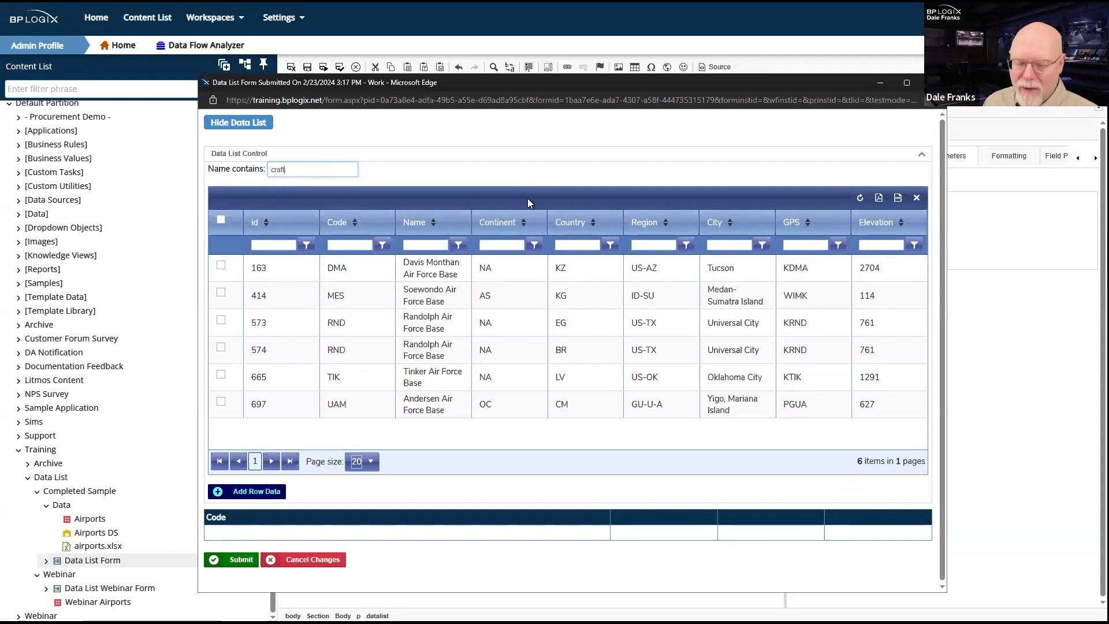
click(857, 200)
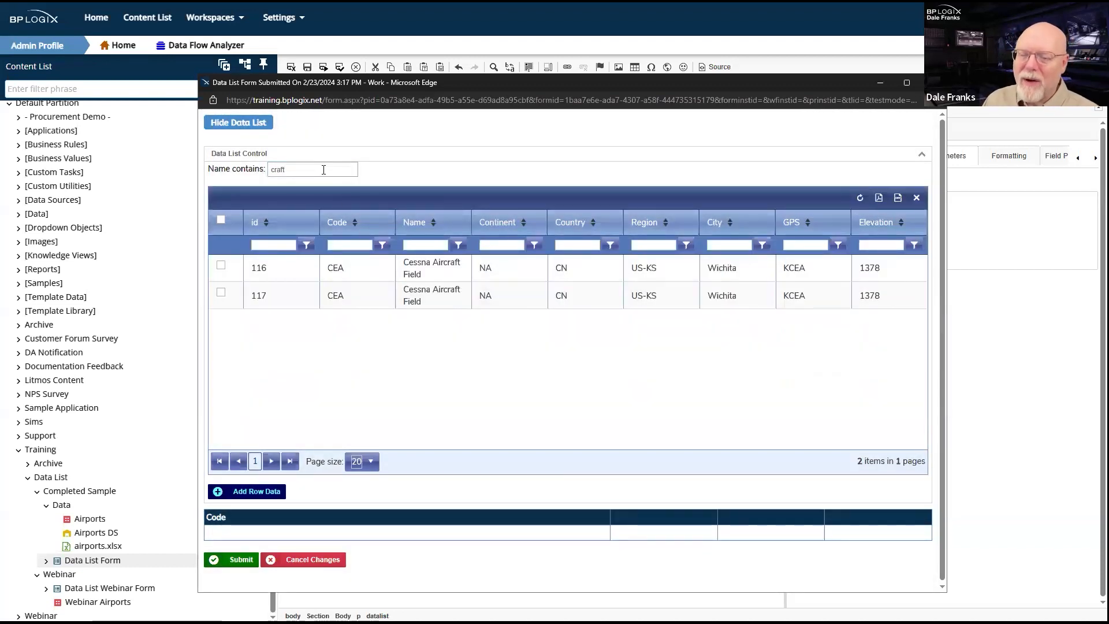
Filter the airport names by "inter", refresh the data list, and look through the results on the first page.
double_click(310, 167)
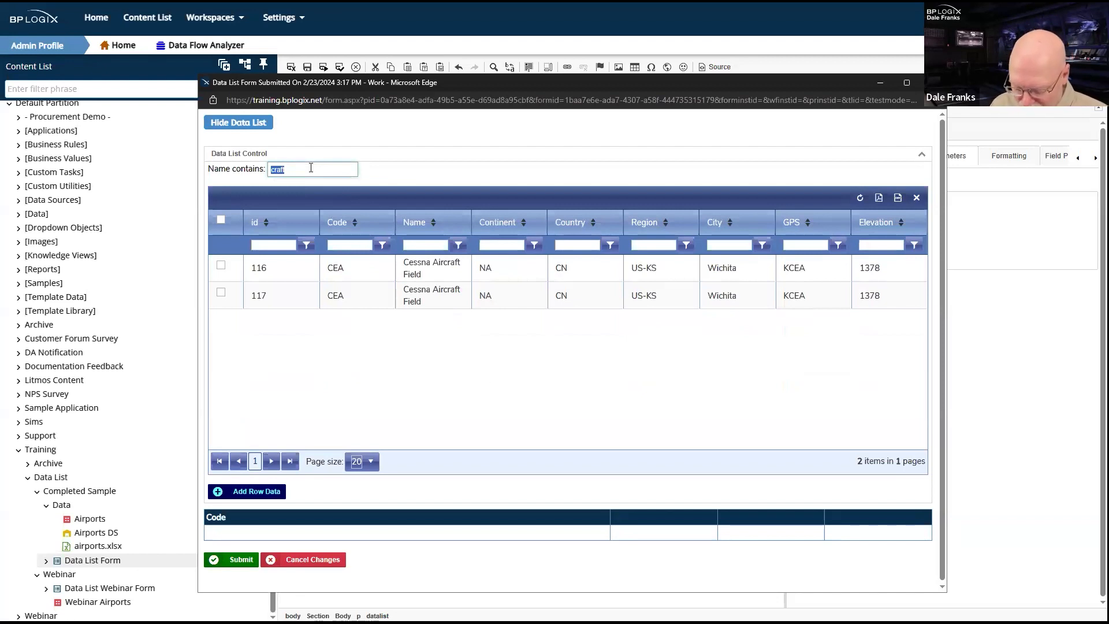
text(inter)
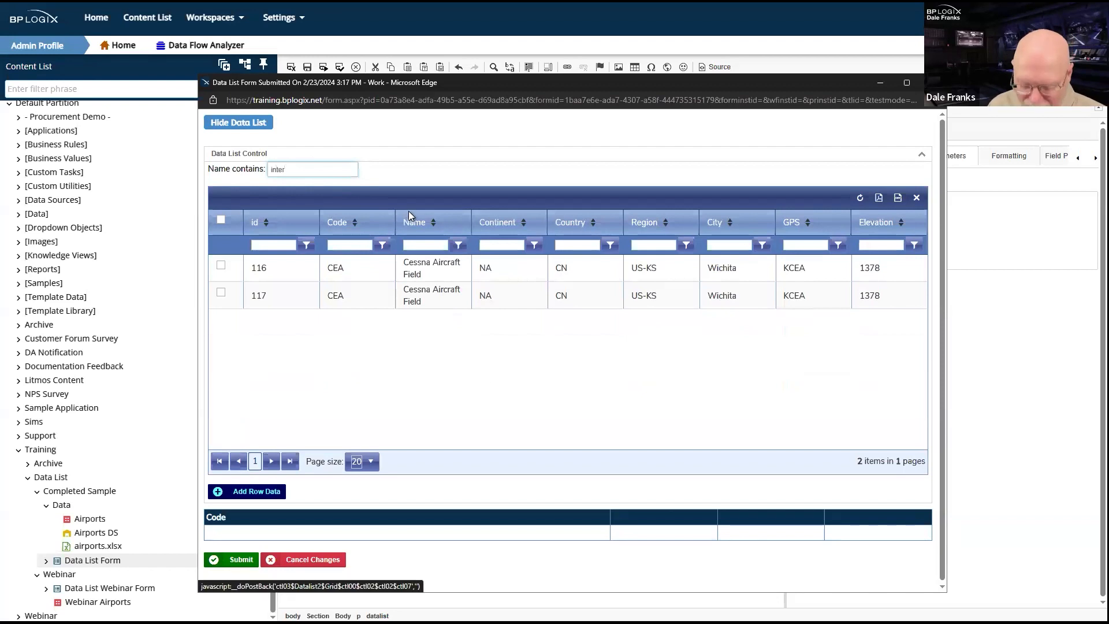
click(579, 182)
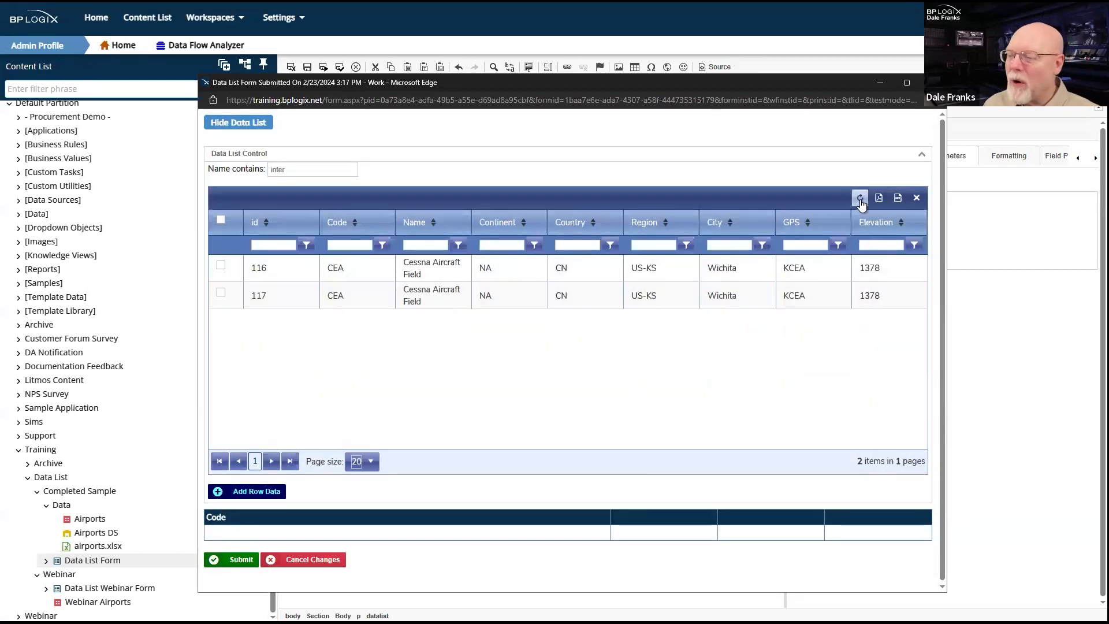
click(860, 199)
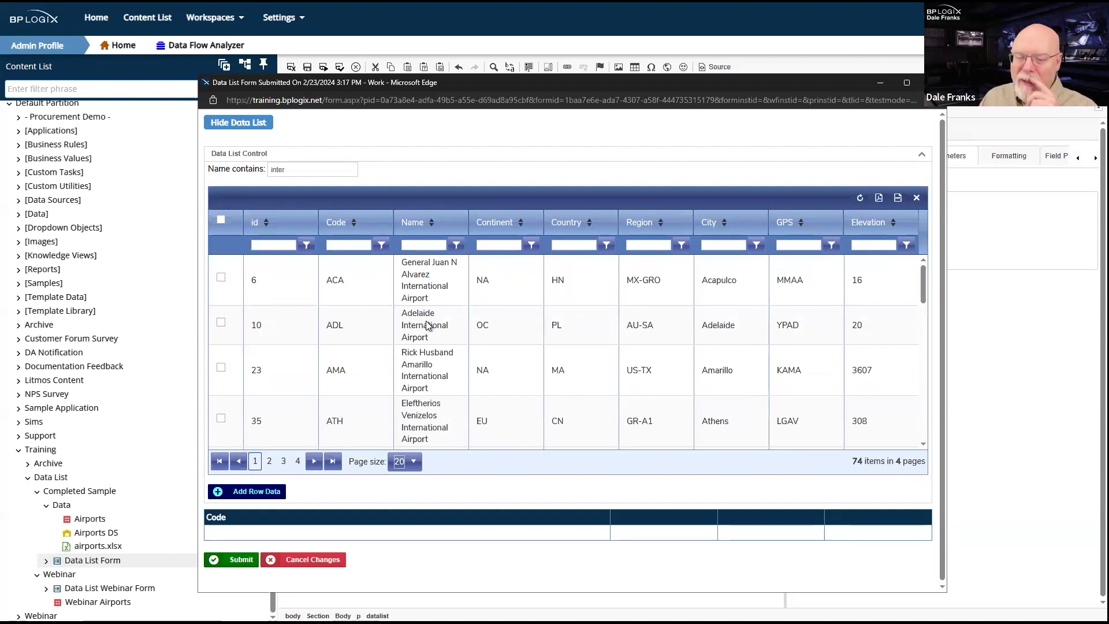
scroll(430, 333, down, 3)
scroll(431, 335, down, 5)
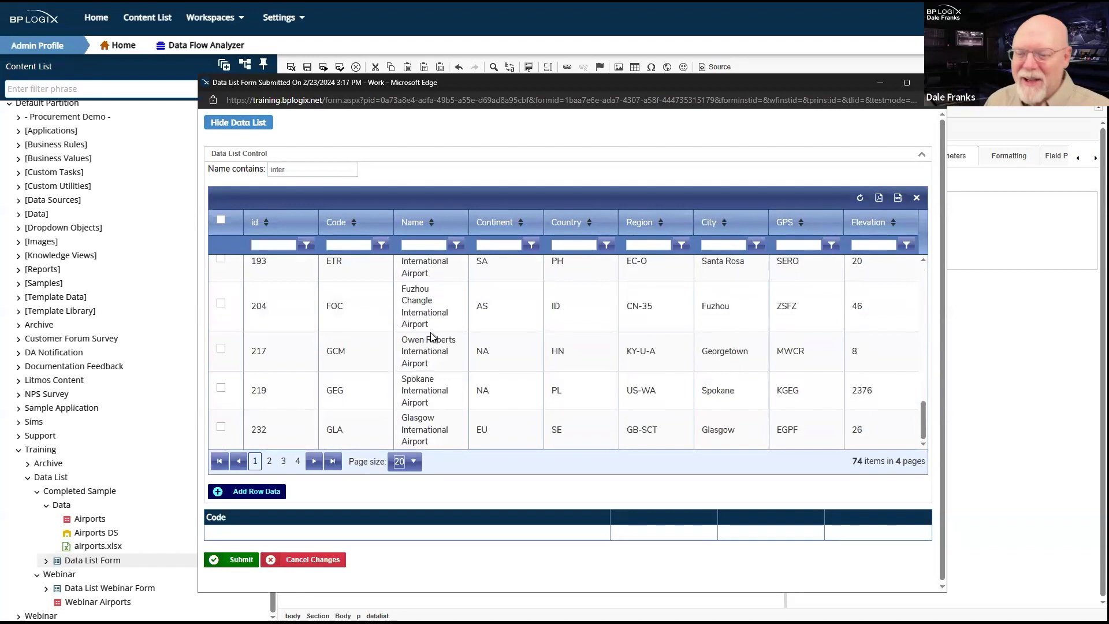
scroll(430, 337, up, 8)
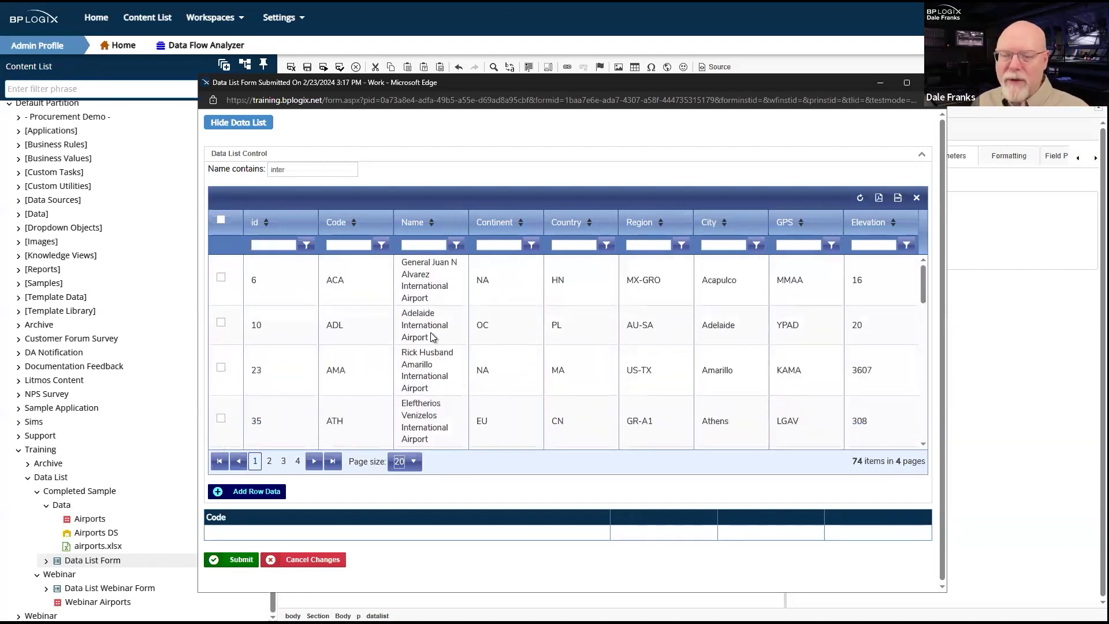
scroll(432, 337, down, 8)
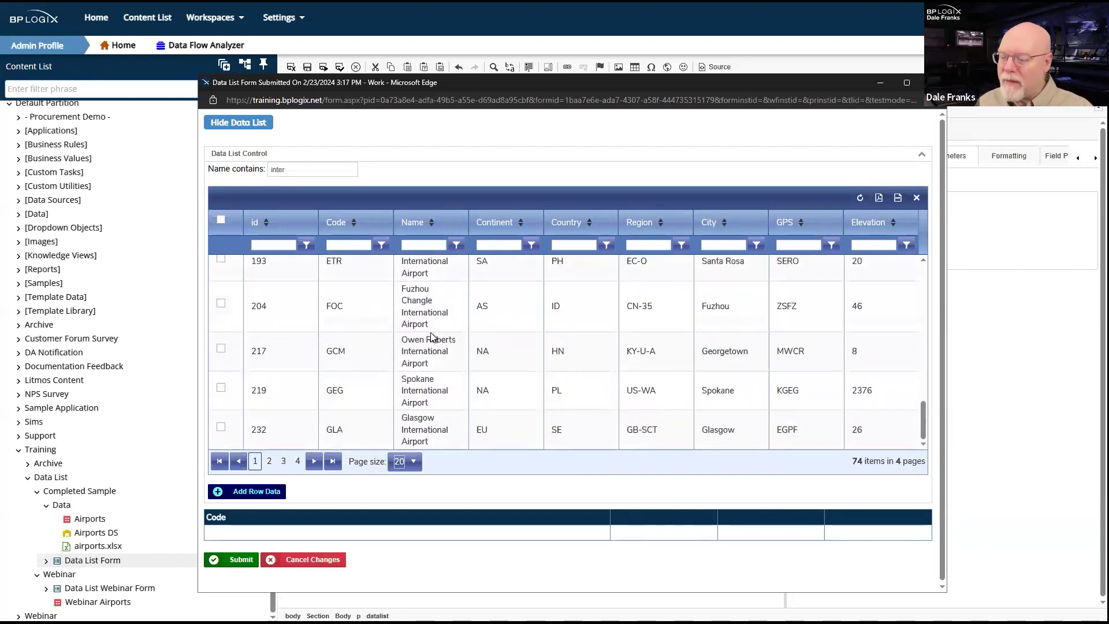
scroll(430, 336, up, 3)
scroll(425, 343, up, 5)
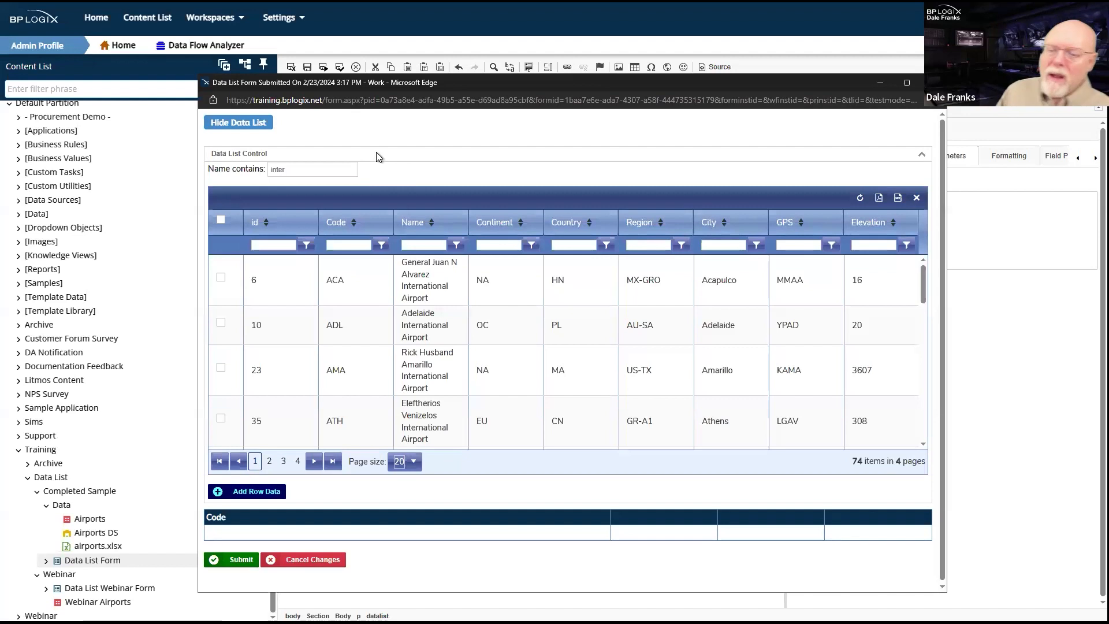
Inspect the filter operators available for the Name column and close the running Data List Form.
click(456, 245)
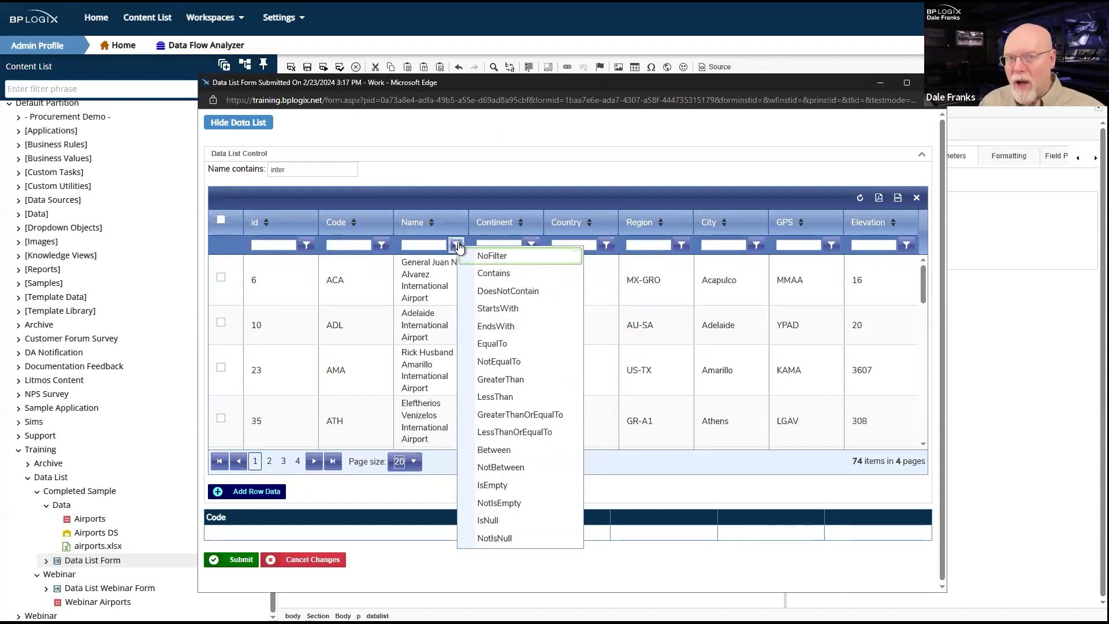
click(316, 167)
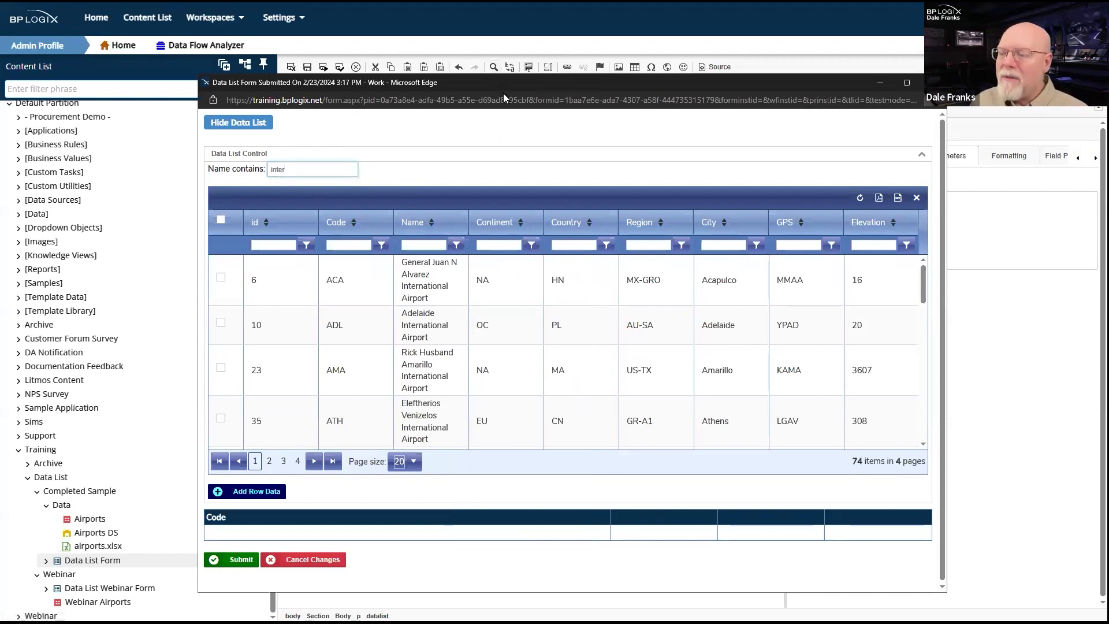
click(933, 83)
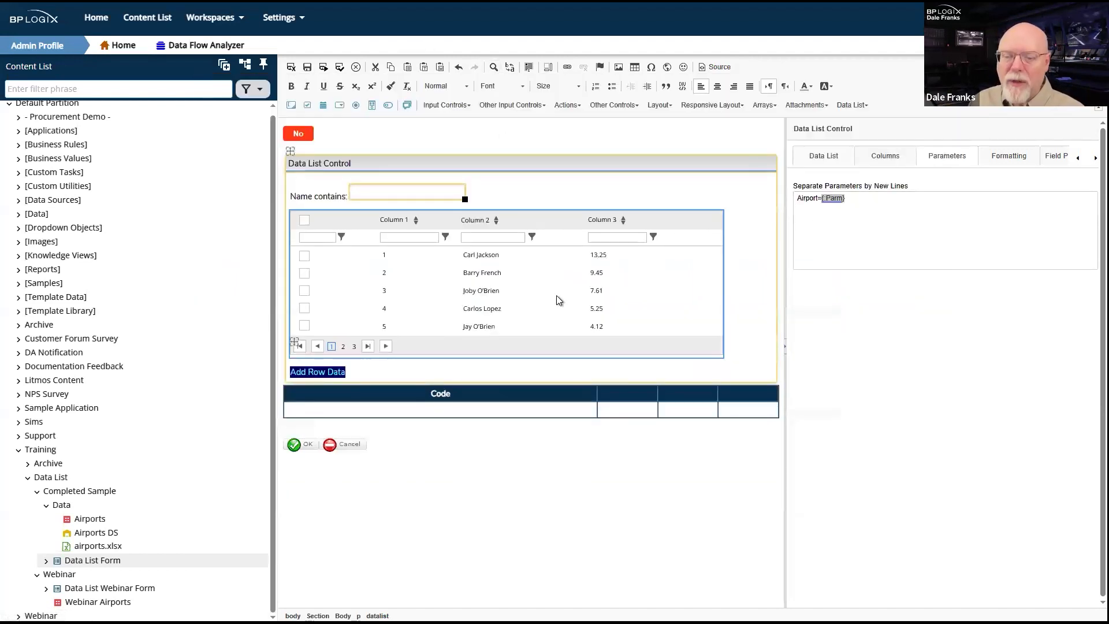
Locate the "Name contains" label and its text field above the data list in the form layout.
click(384, 191)
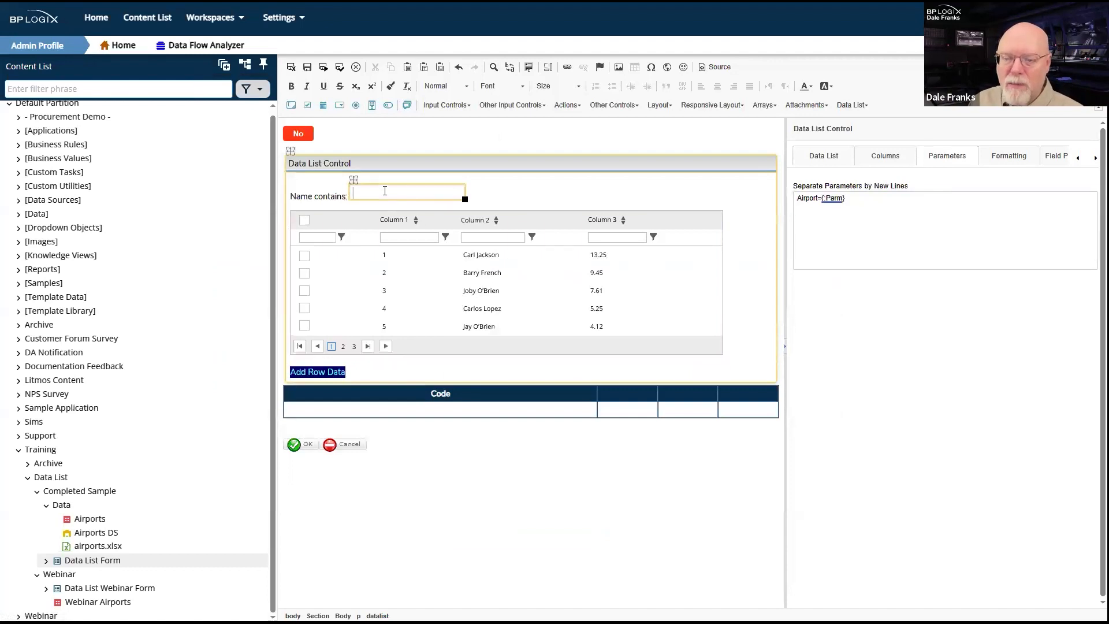
click(326, 197)
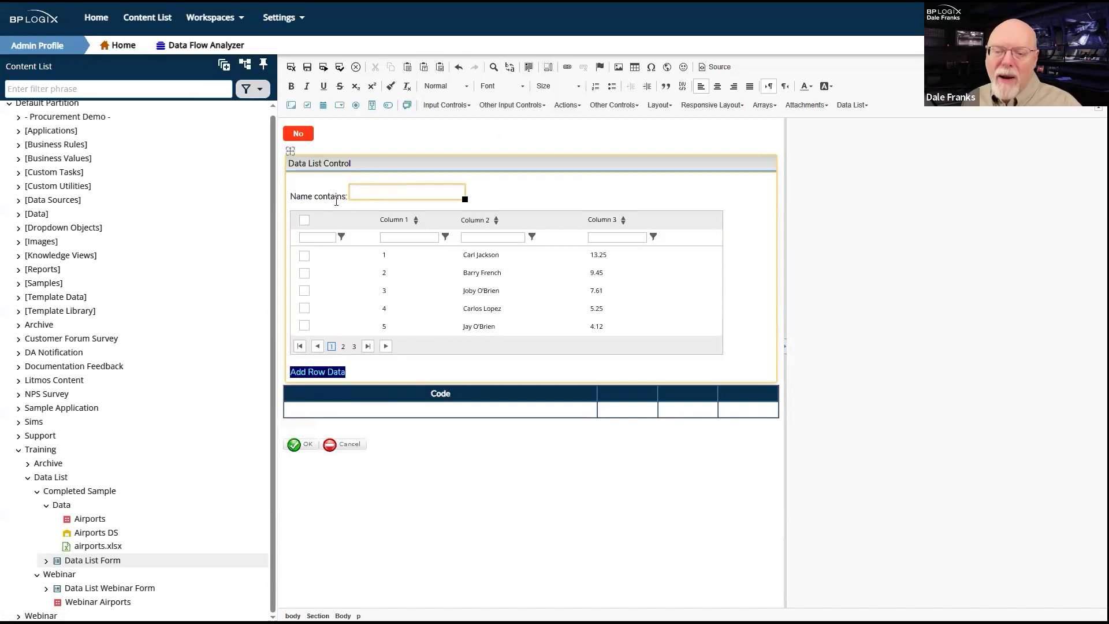
click(373, 192)
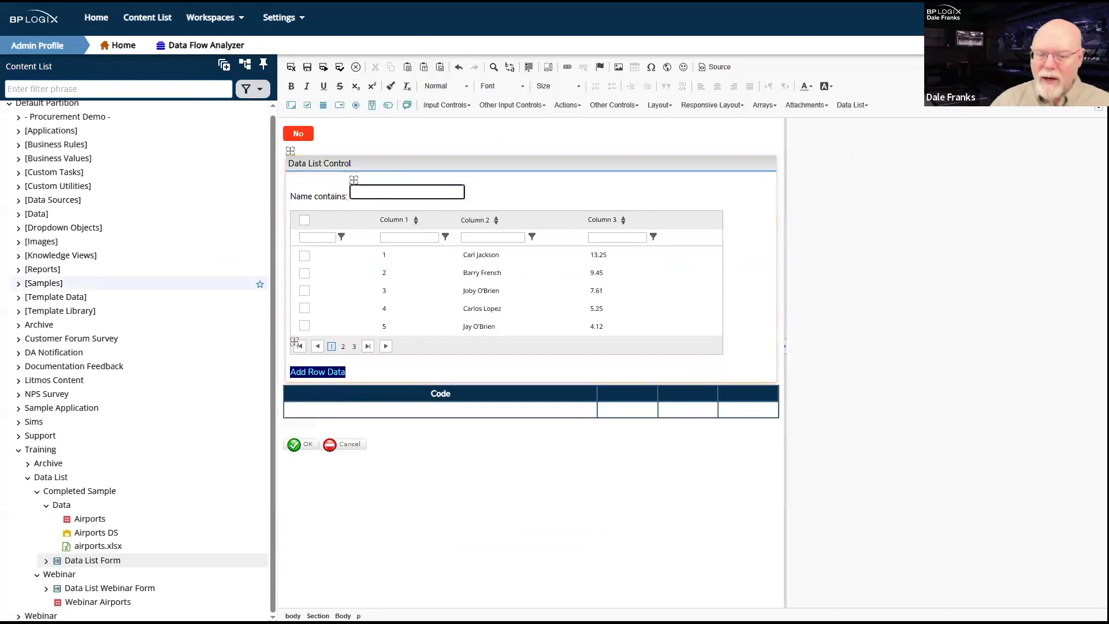
Open the Data List Webinar Form for editing without saving the current form, and examine its data list control's Country parameter.
click(83, 595)
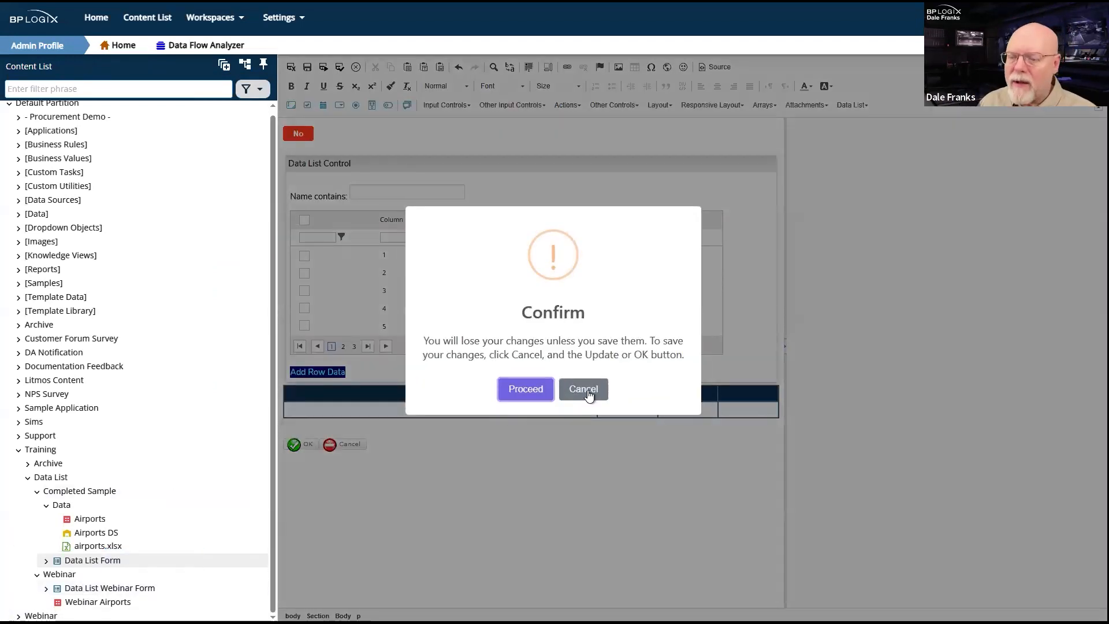
click(524, 389)
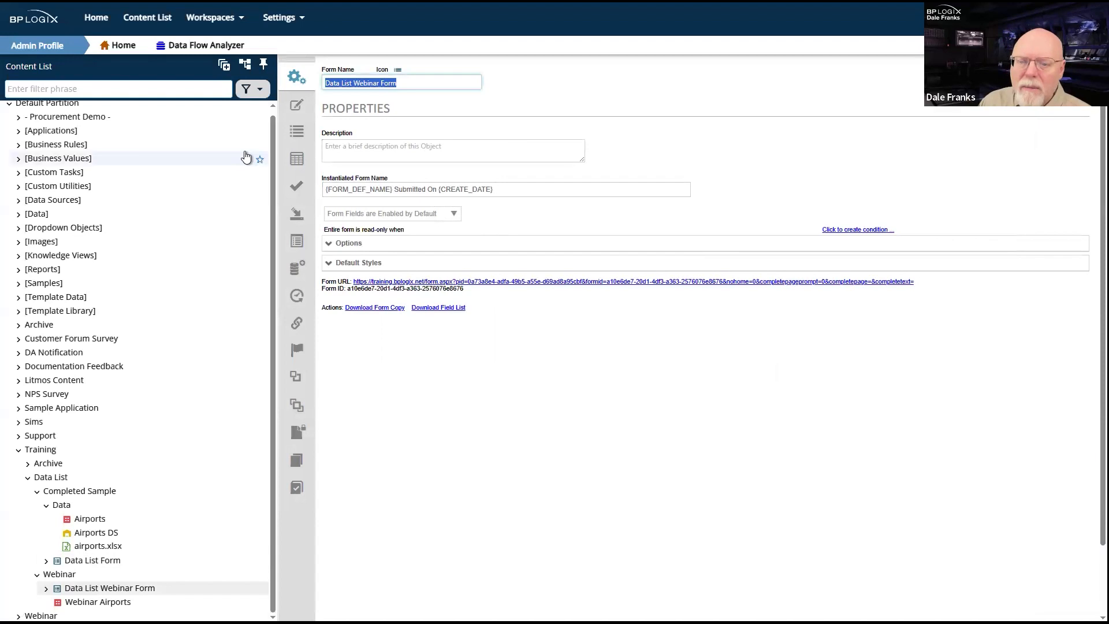
click(297, 105)
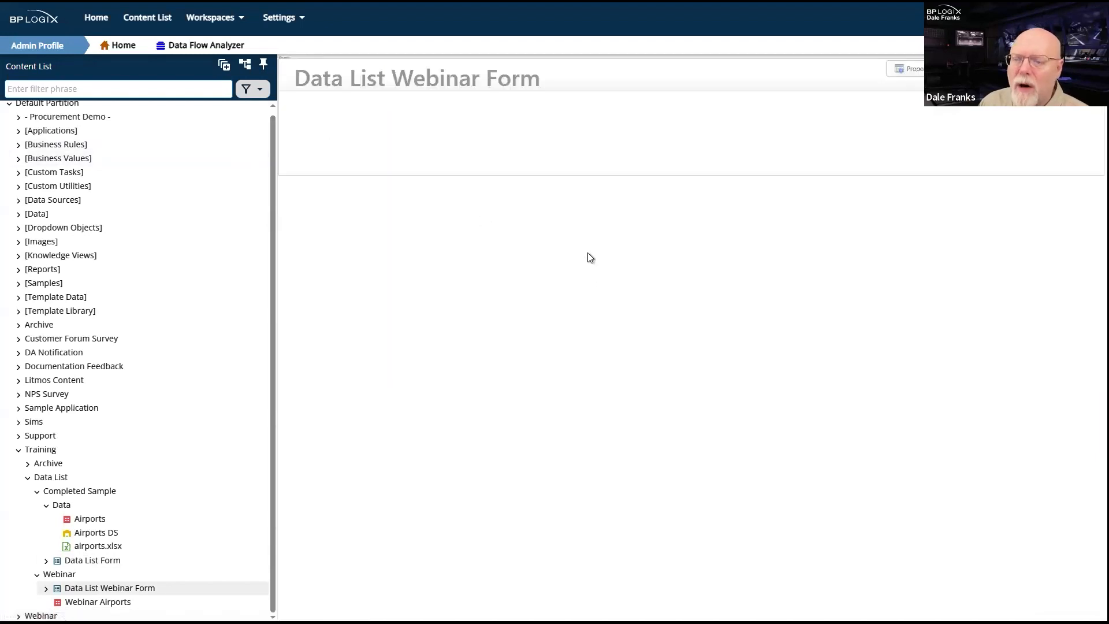
click(645, 263)
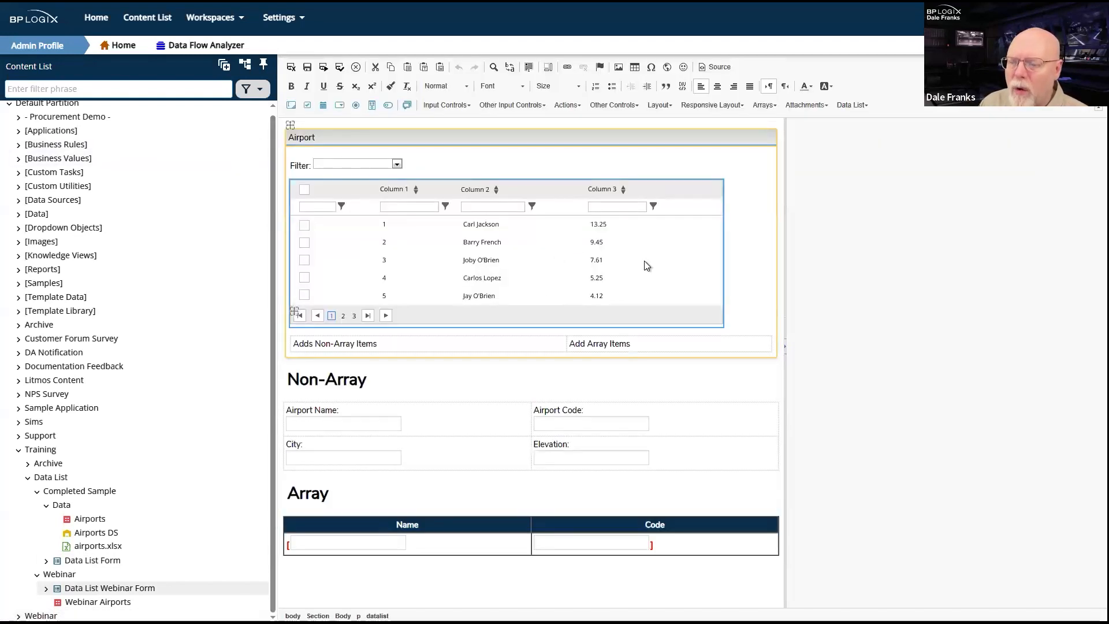
click(944, 155)
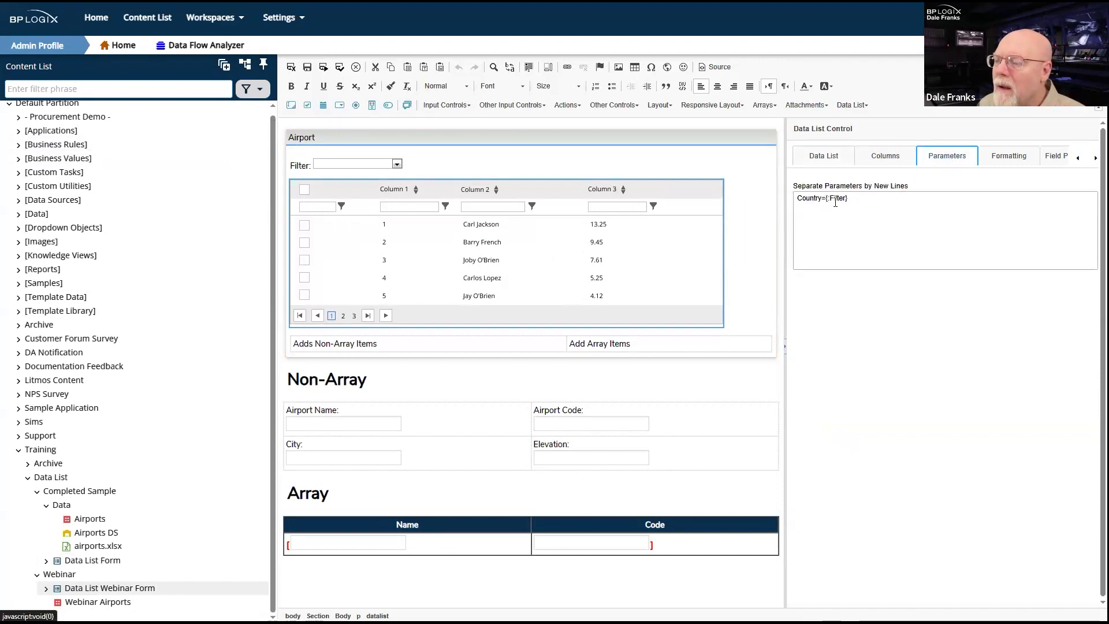
double_click(835, 198)
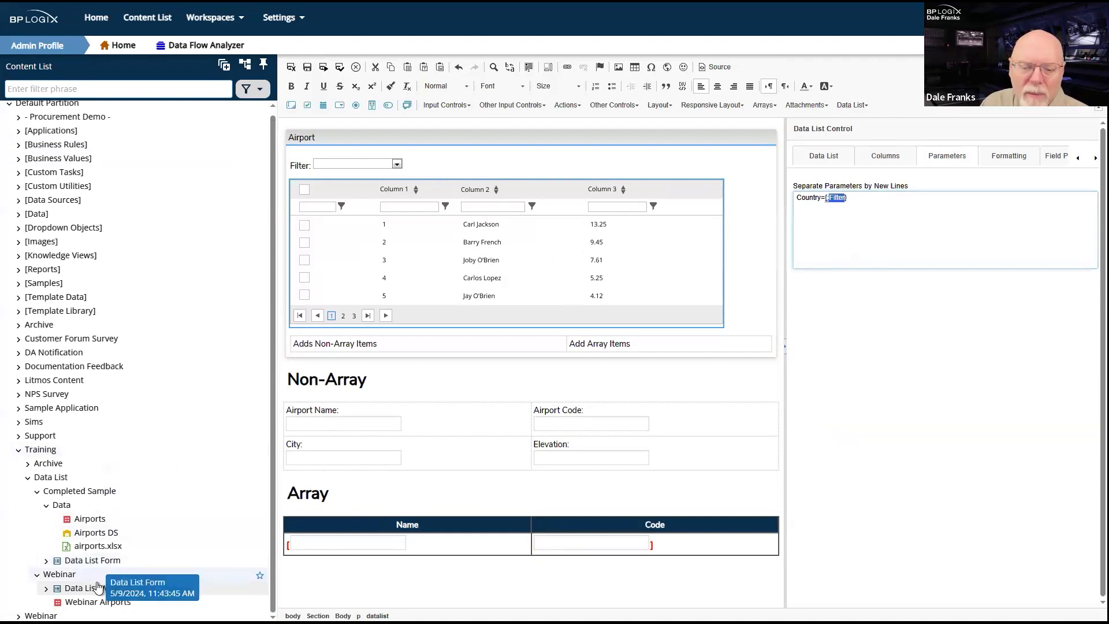
Examine the Country parameter in the Webinar Airports configuration and compare it with the configuration of the Airports business value.
click(75, 602)
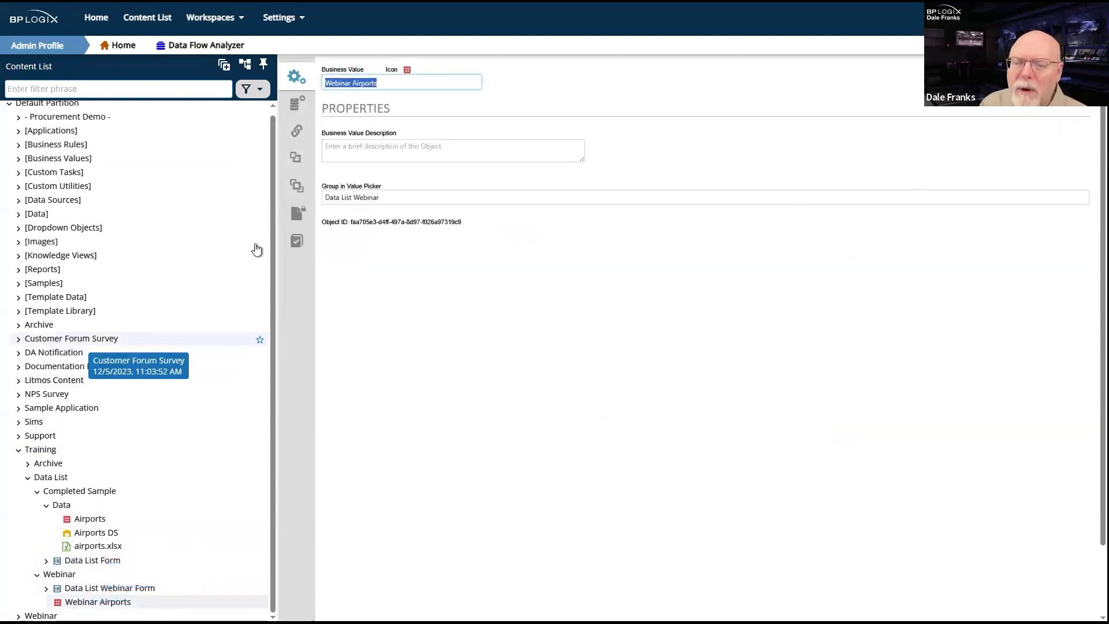
click(298, 104)
click(345, 560)
double_click(344, 560)
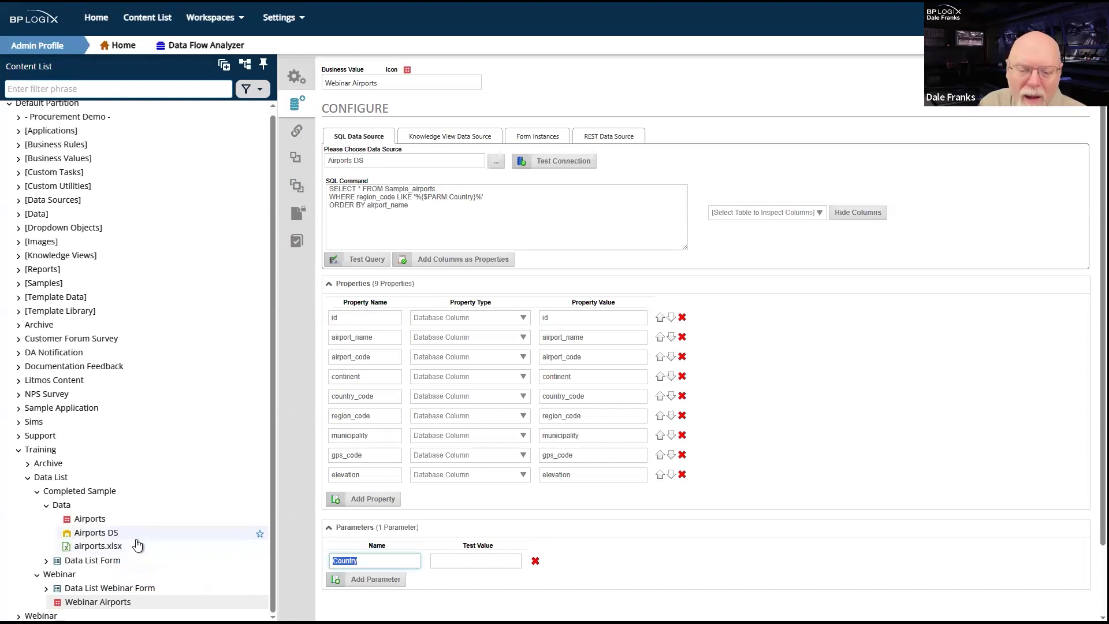
click(112, 587)
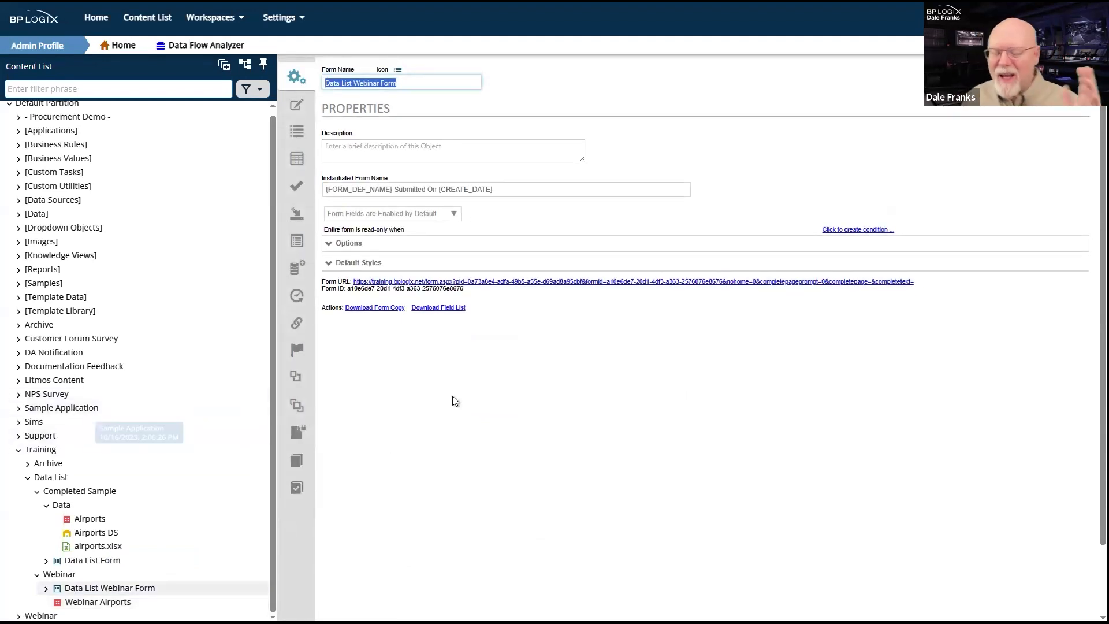
click(77, 514)
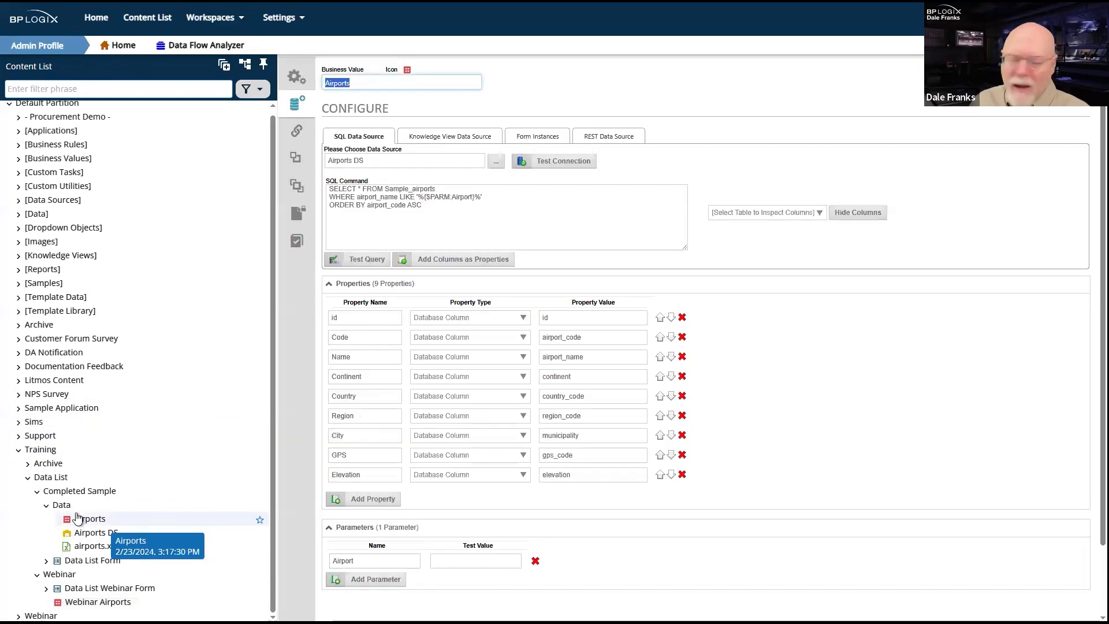
Open the completed Data List Form for editing and examine the ShowData switch's on and off texts and its default value.
click(81, 562)
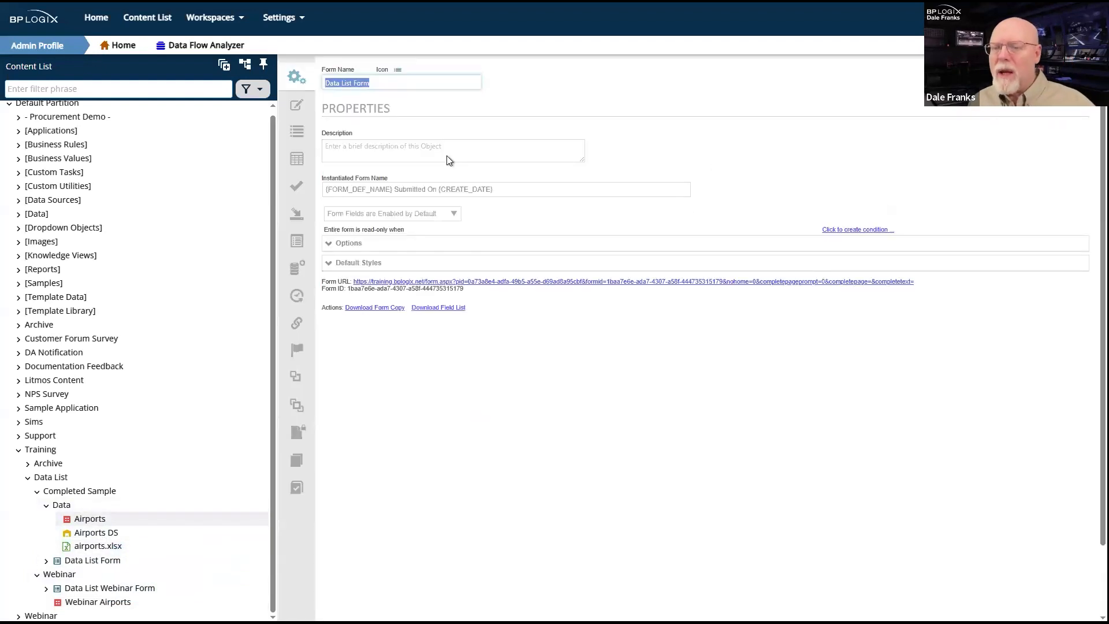
click(297, 103)
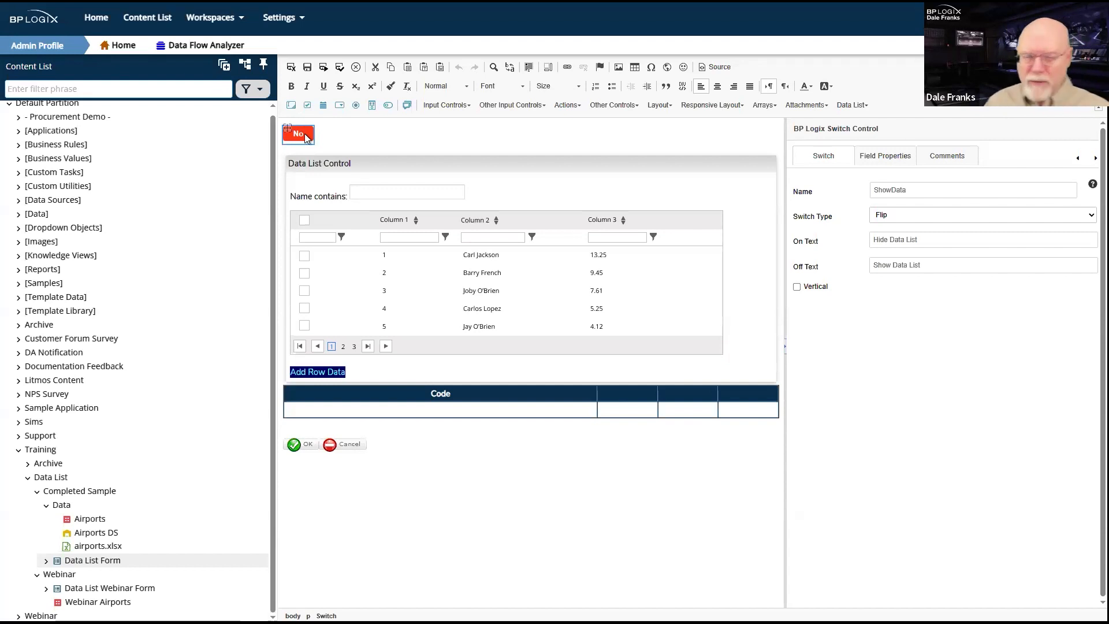
click(941, 239)
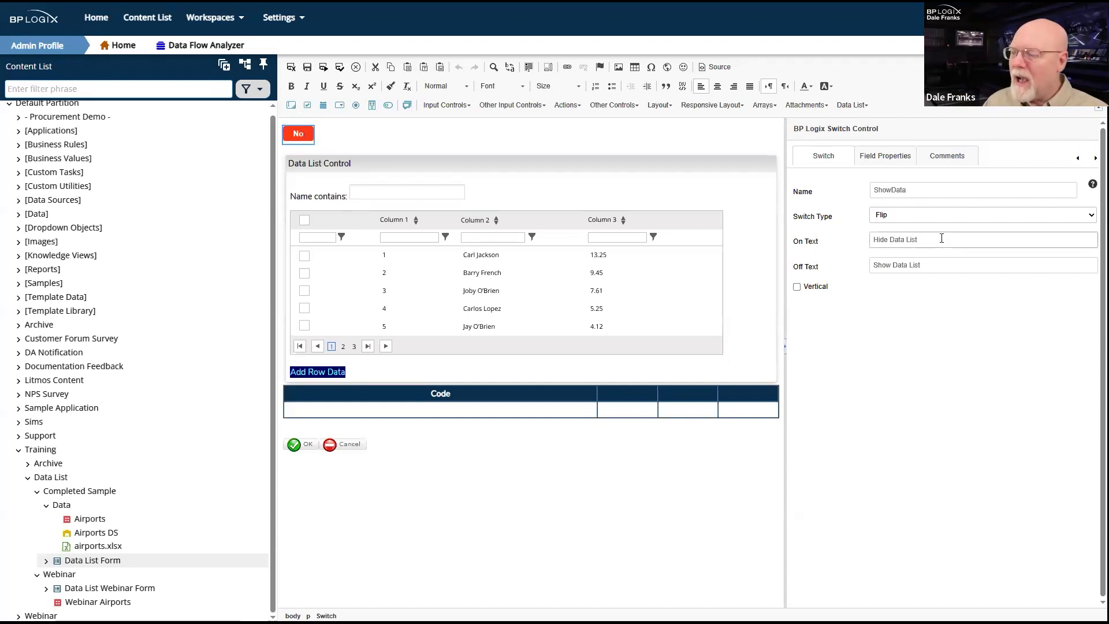
drag(941, 239, 874, 239)
drag(941, 265, 870, 262)
click(853, 301)
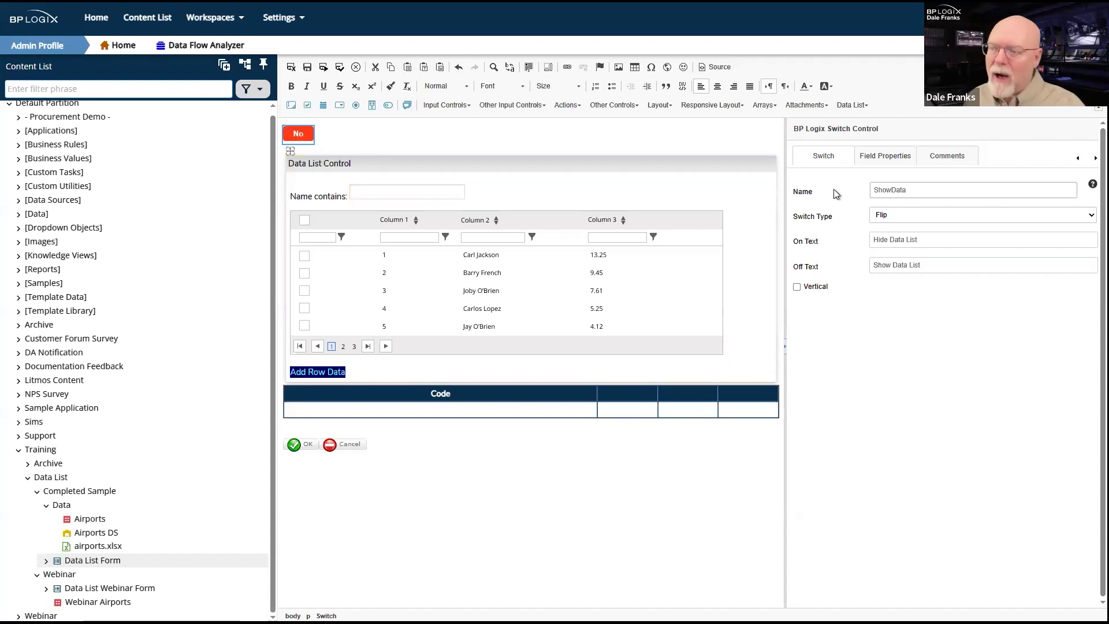
click(892, 160)
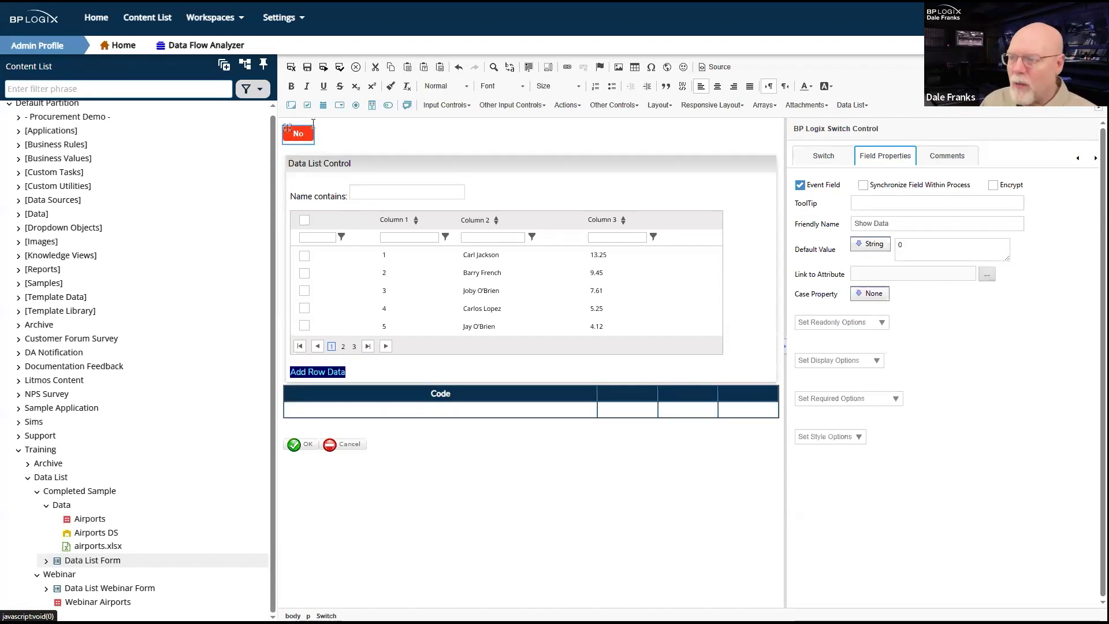
click(932, 246)
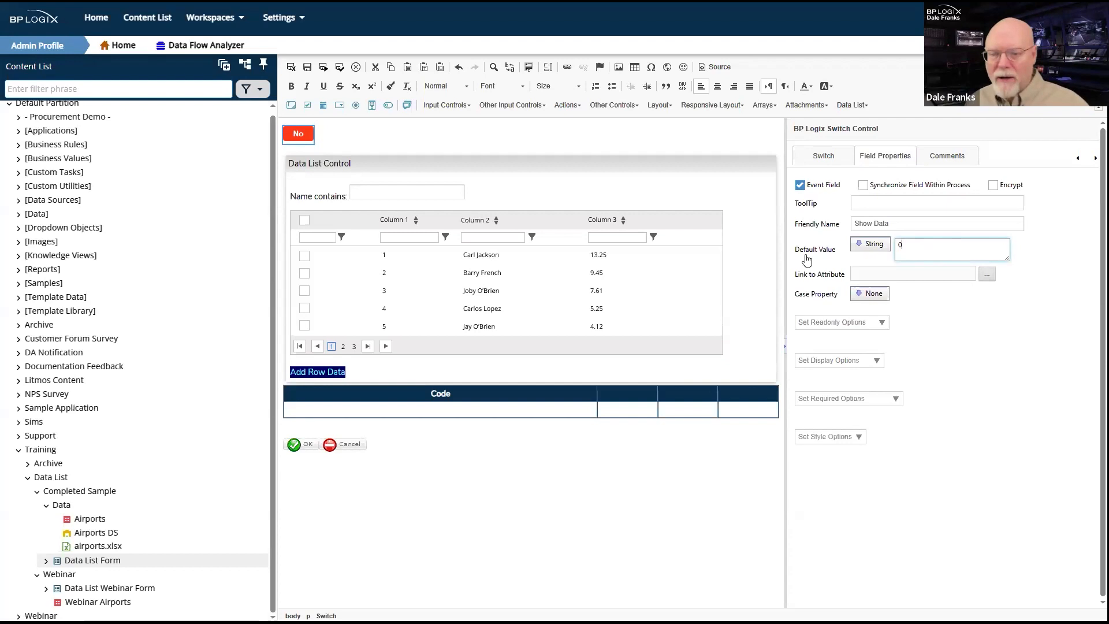
Select the Data List Control section and examine the visibility condition in its field properties.
click(291, 153)
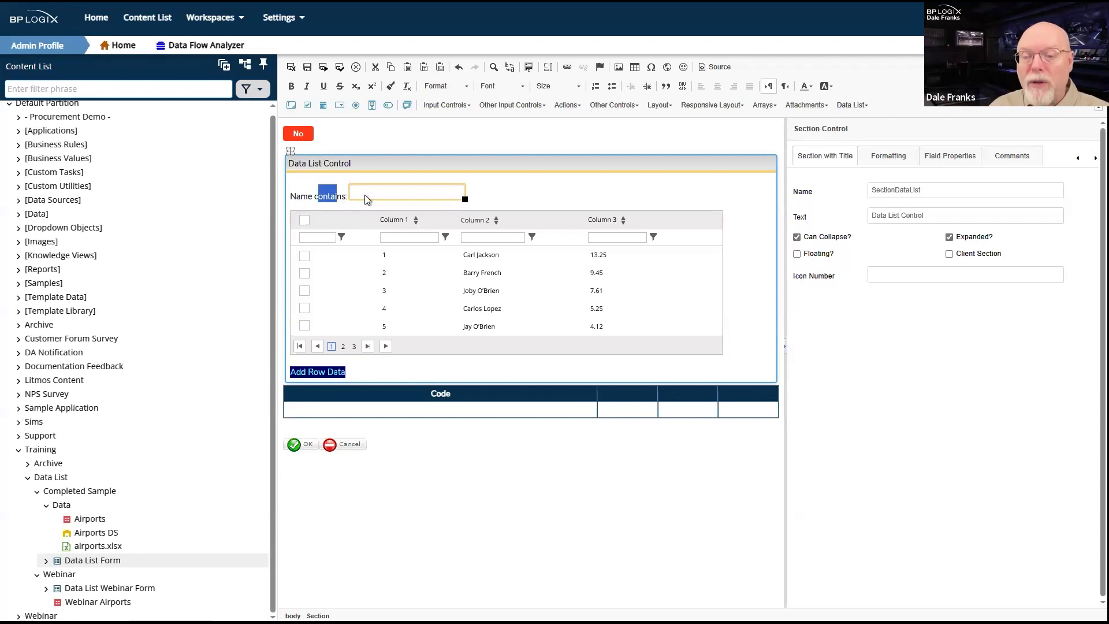
drag(365, 195, 350, 196)
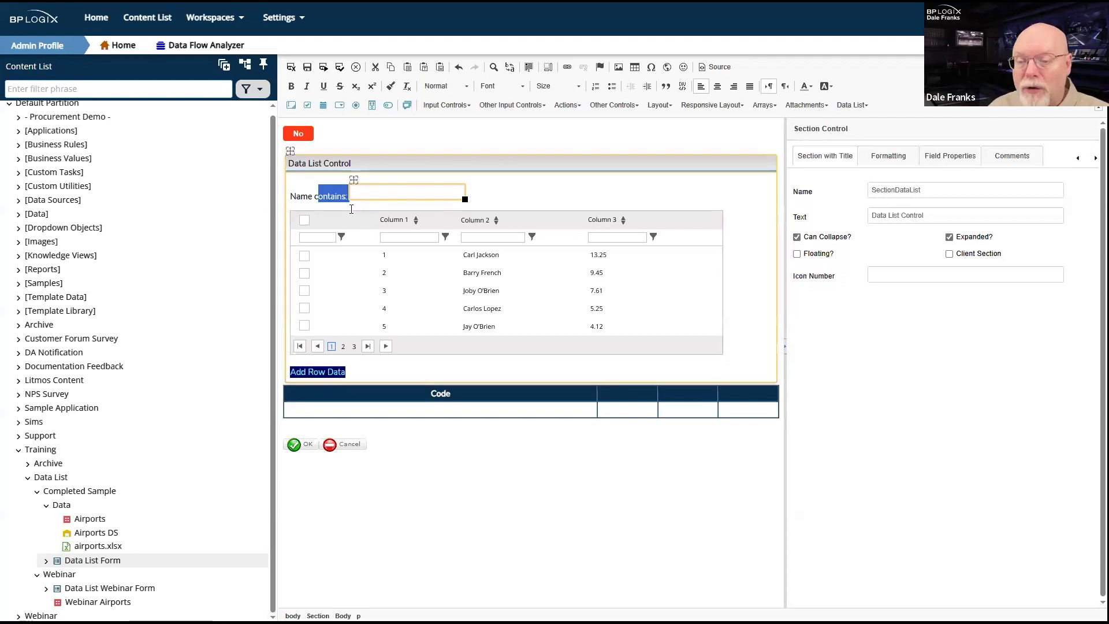
click(364, 376)
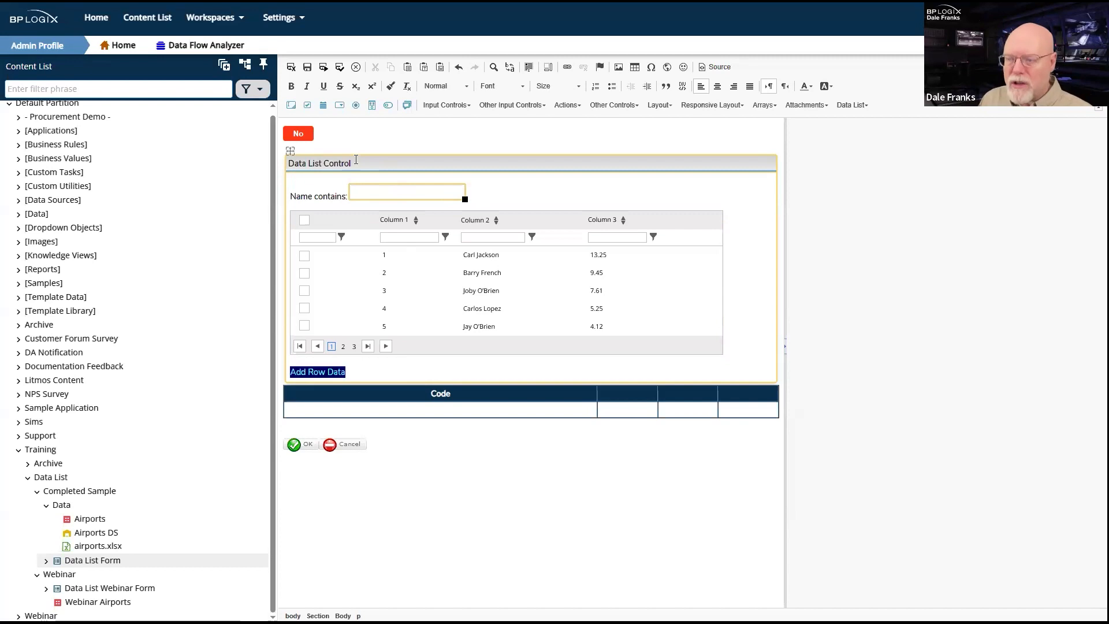
click(290, 151)
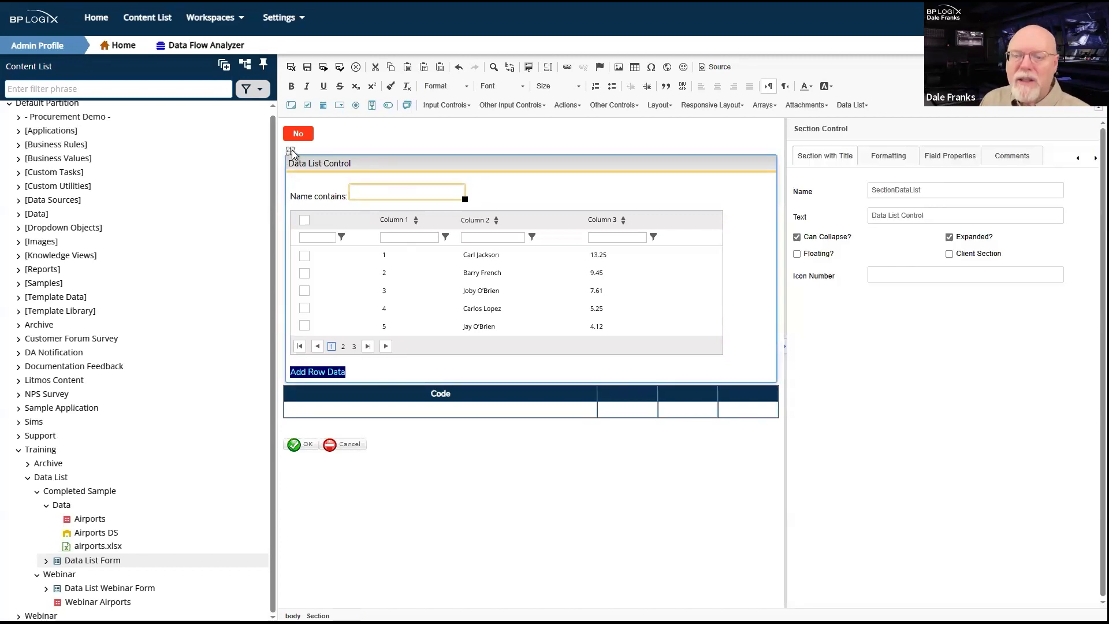
click(951, 157)
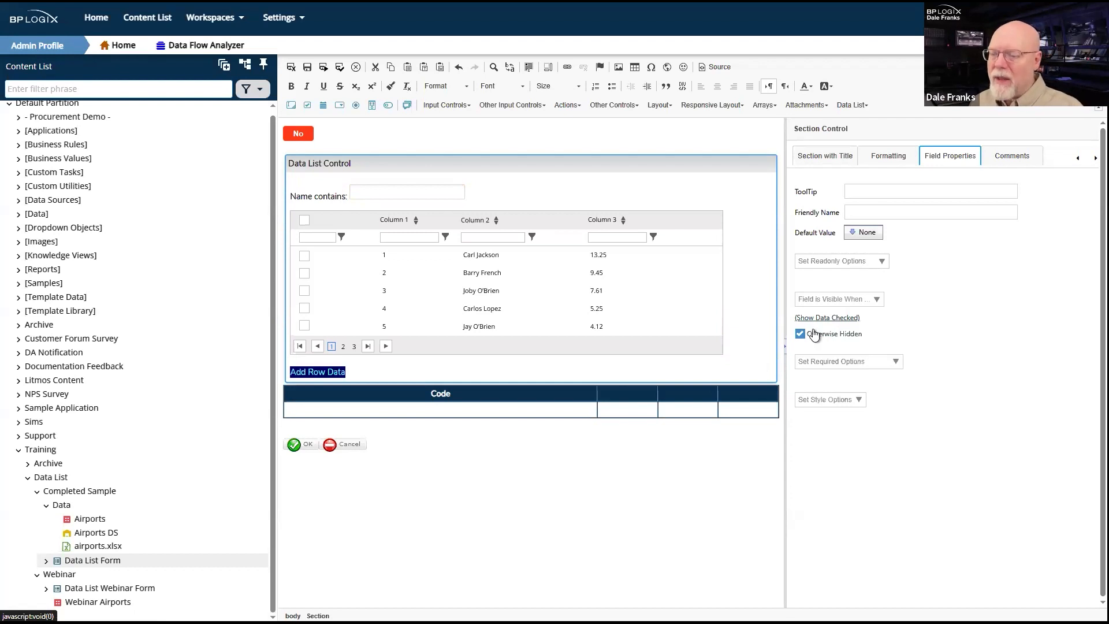
Examine the ShowData switch's texts and default value, and the Data List Control section's visibility condition.
click(297, 140)
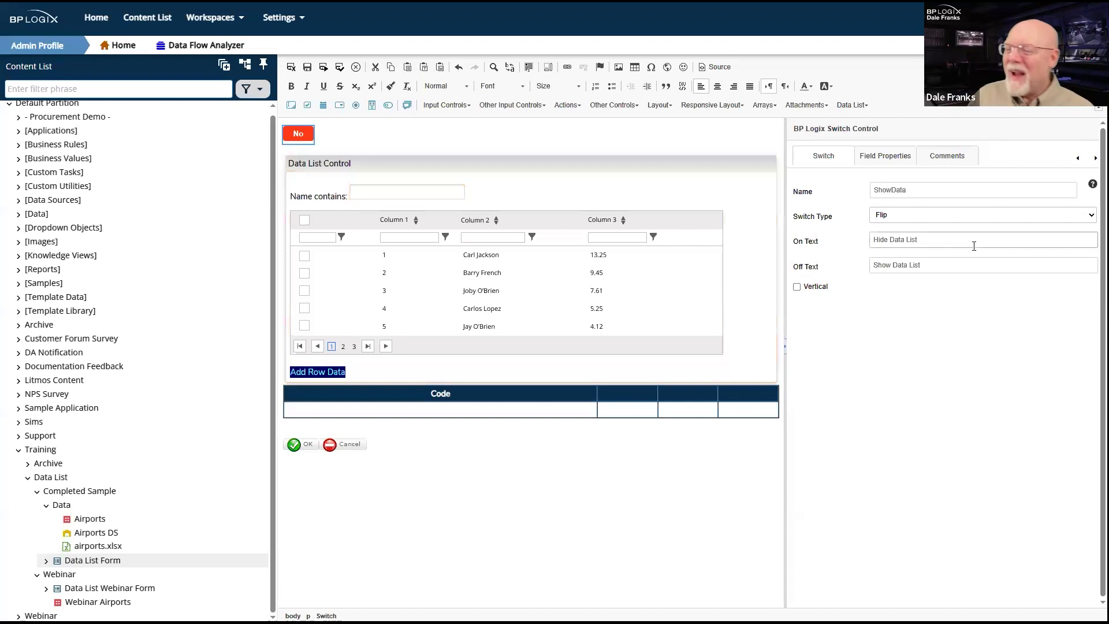
click(885, 157)
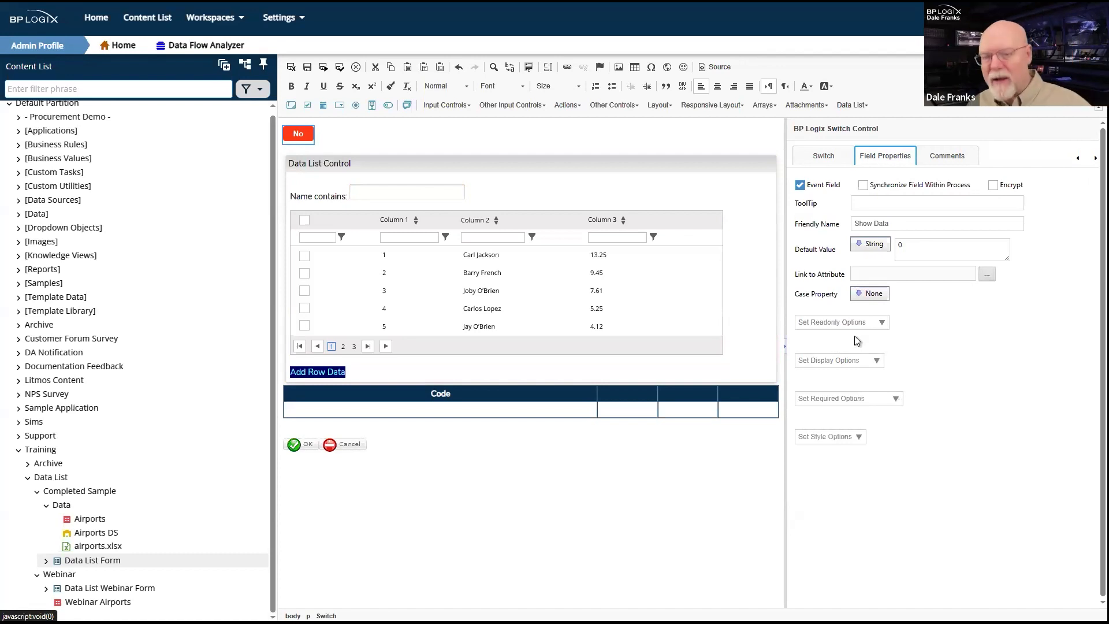
click(291, 150)
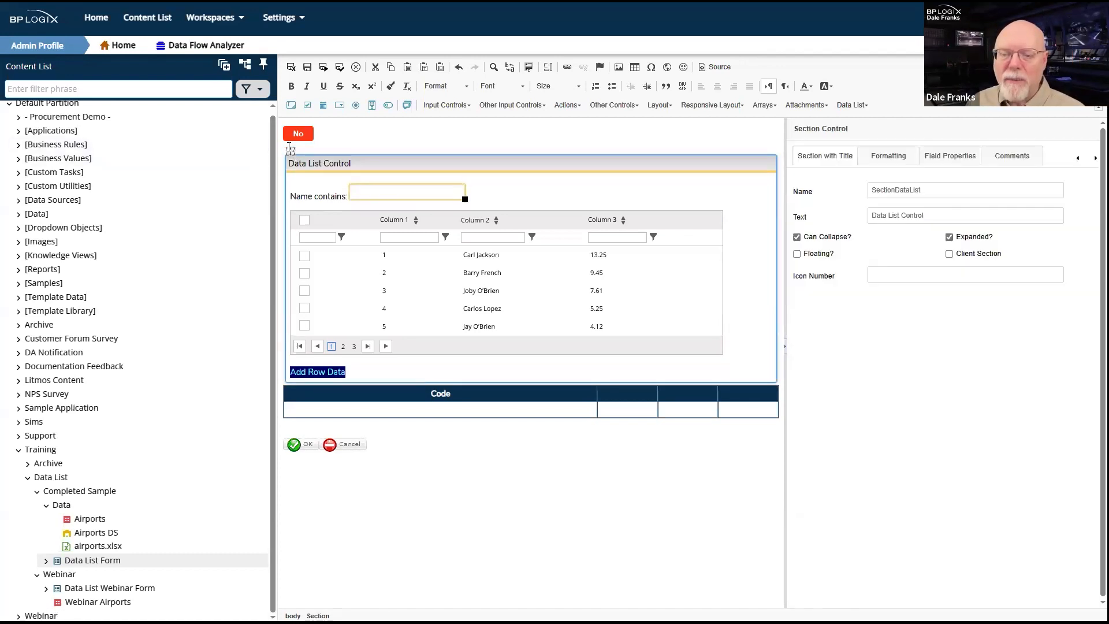
click(974, 155)
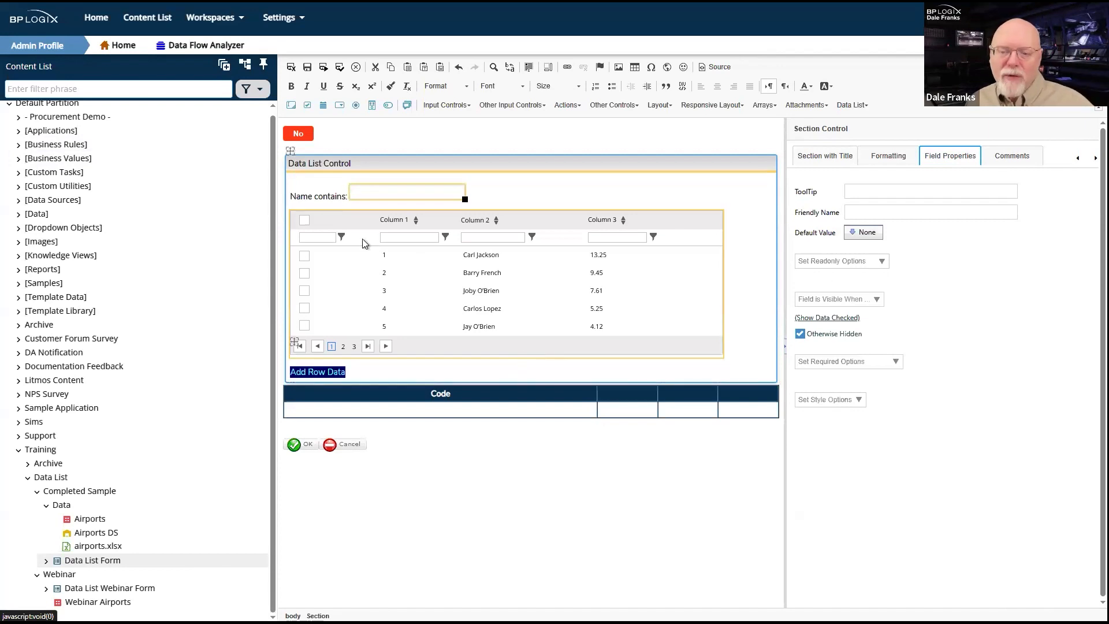
Check in the completed Data List Form and run it in a test window.
click(294, 67)
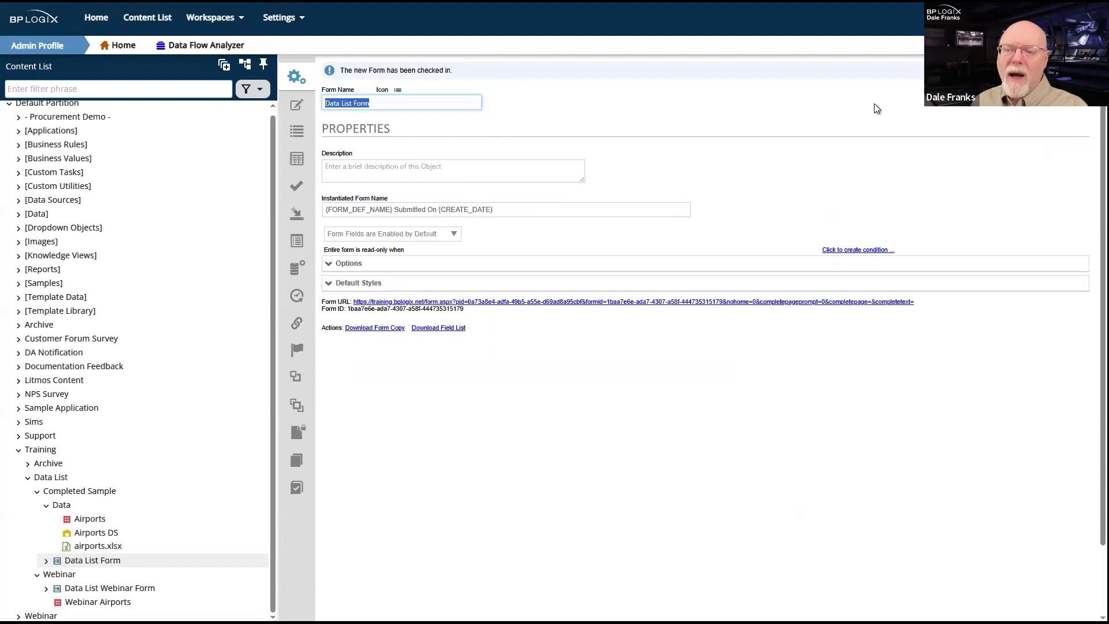
mouse_move(1033, 78)
click(1021, 114)
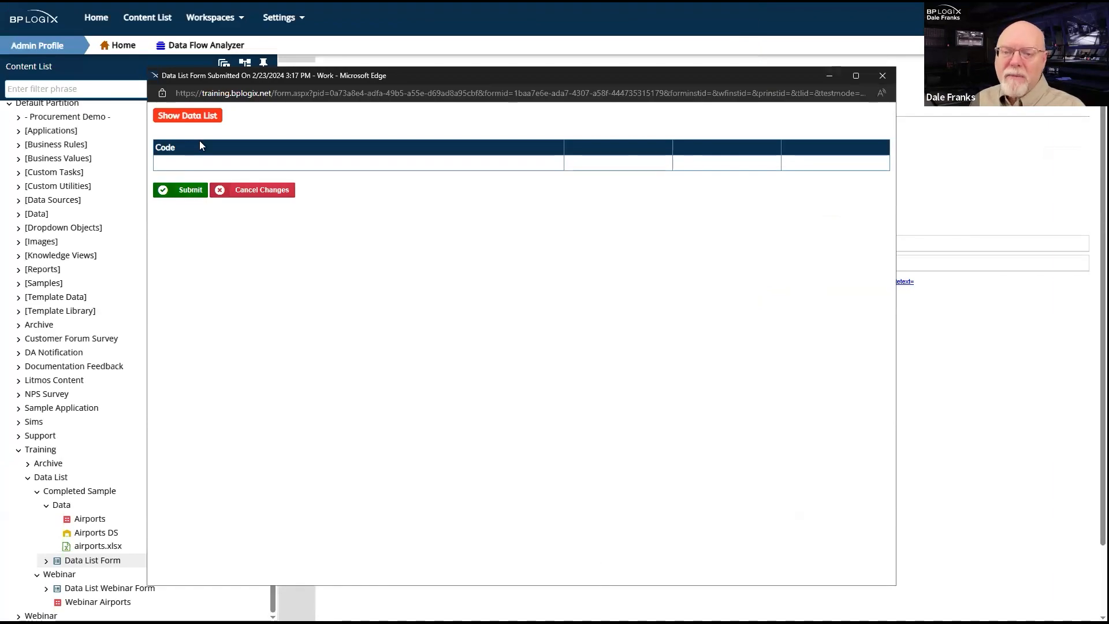
Test the form's switch by repeatedly showing and hiding the data list, ending with it hidden, and close the test form.
click(204, 117)
click(203, 117)
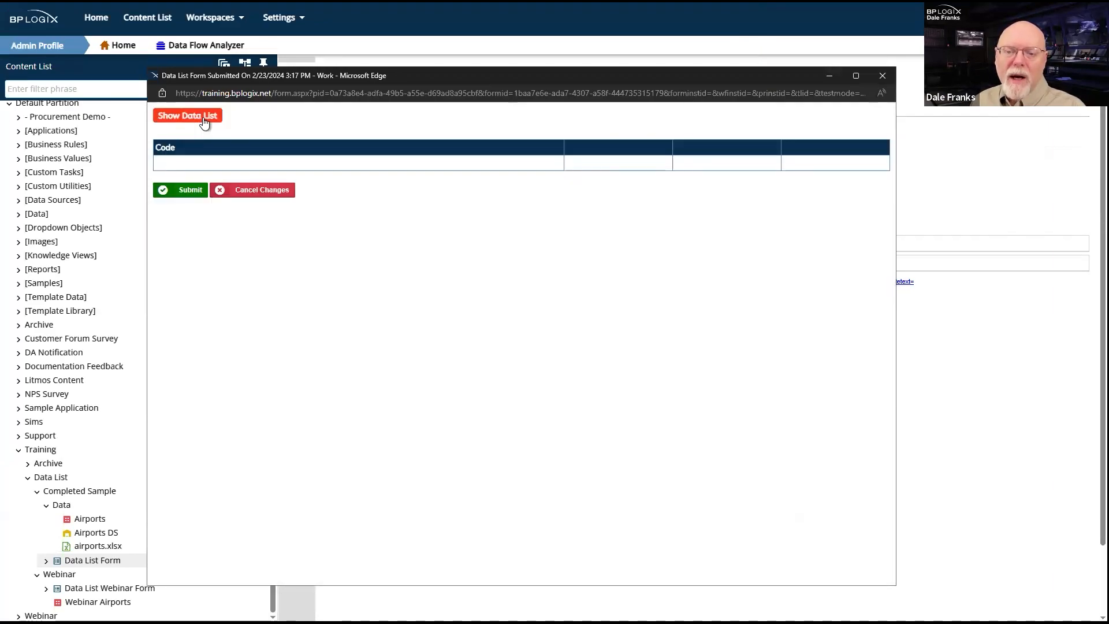
click(204, 118)
click(203, 117)
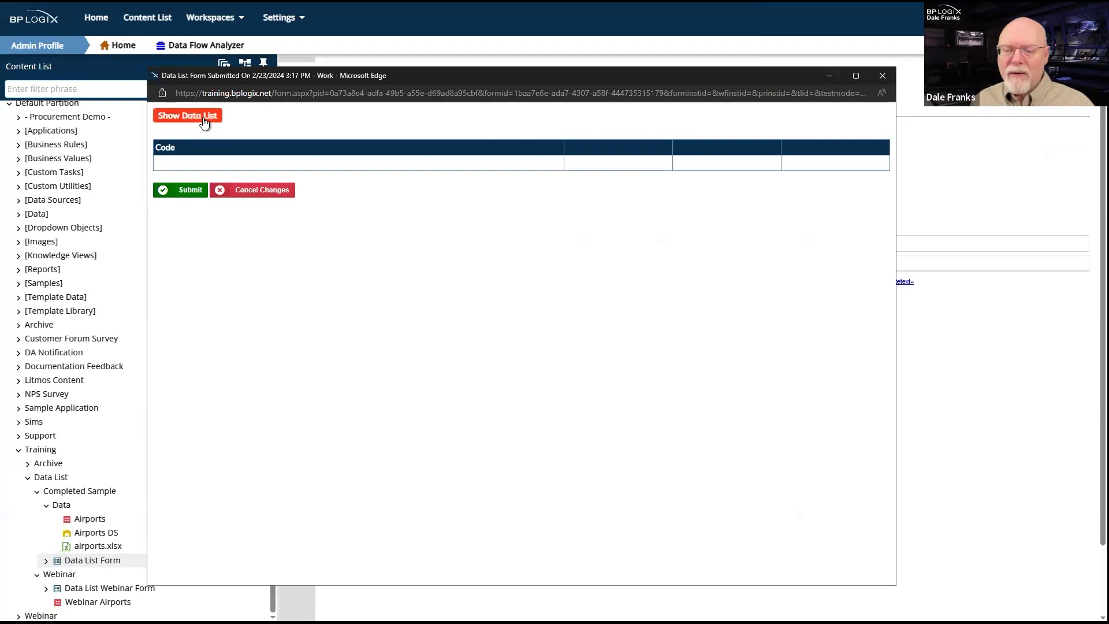
click(203, 117)
click(203, 117)
click(203, 117)
click(203, 117)
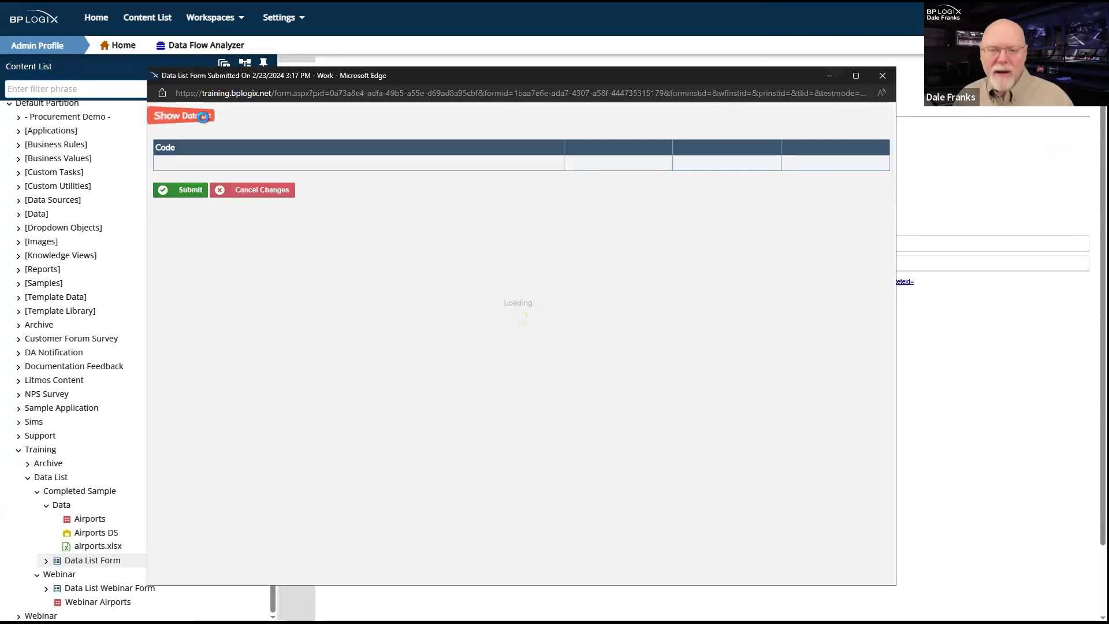
click(204, 119)
click(203, 117)
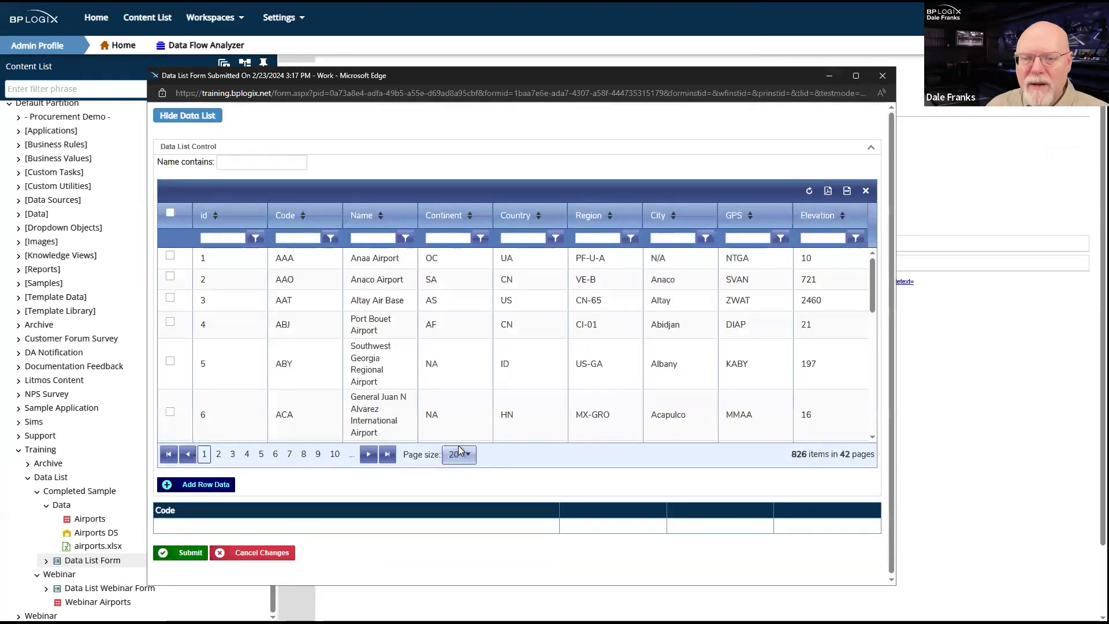
click(199, 117)
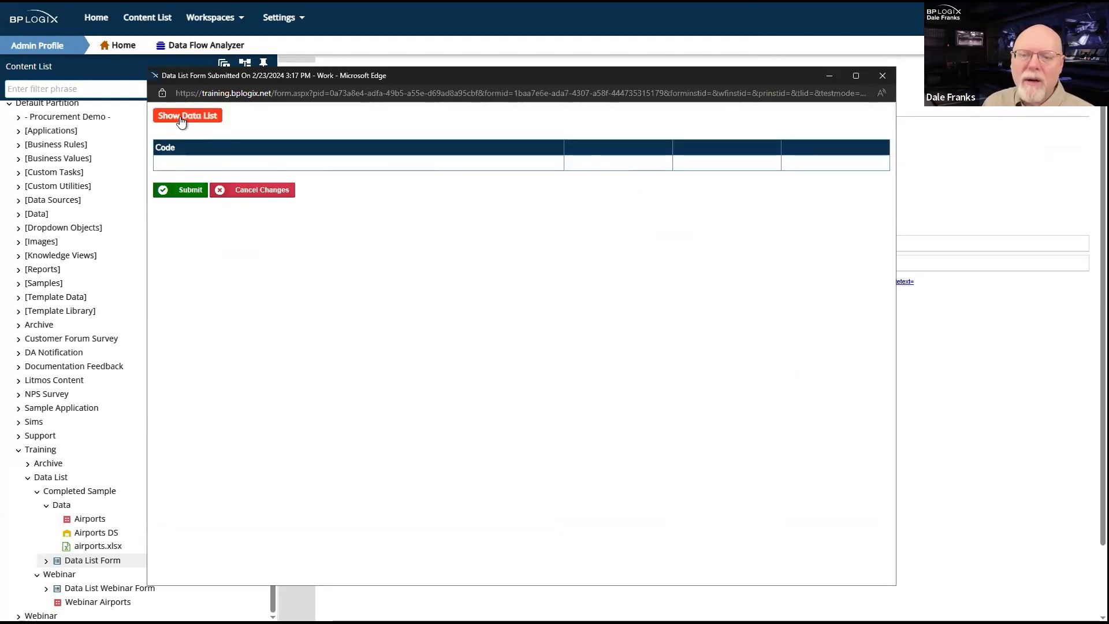
click(882, 75)
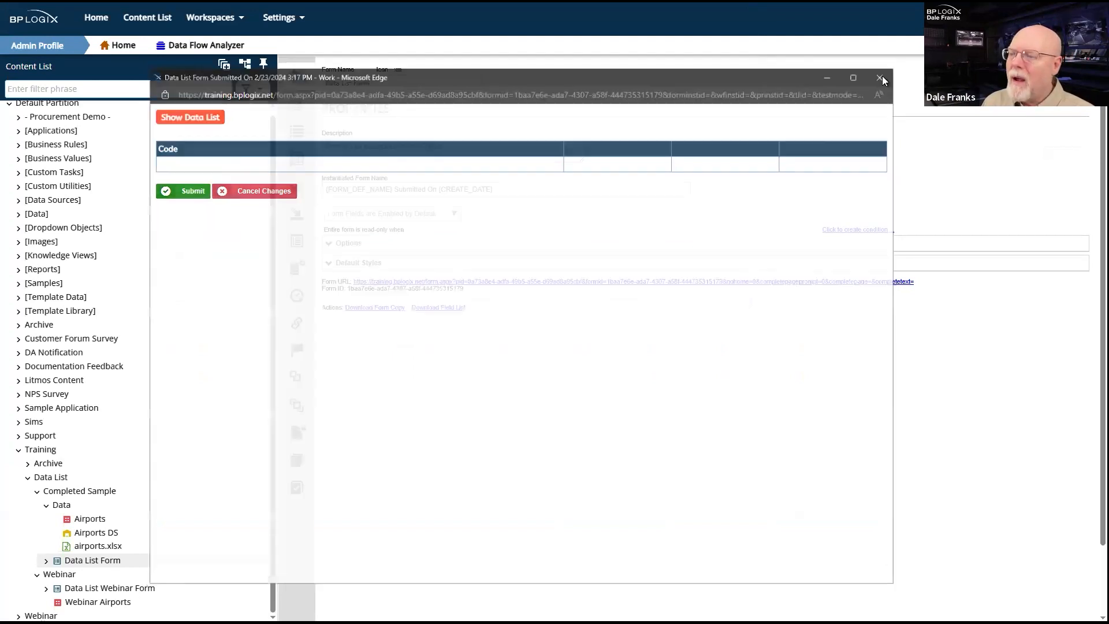
Reopen the completed Data List Form for editing and examine the layout of its Code array table and Name contains field.
click(297, 105)
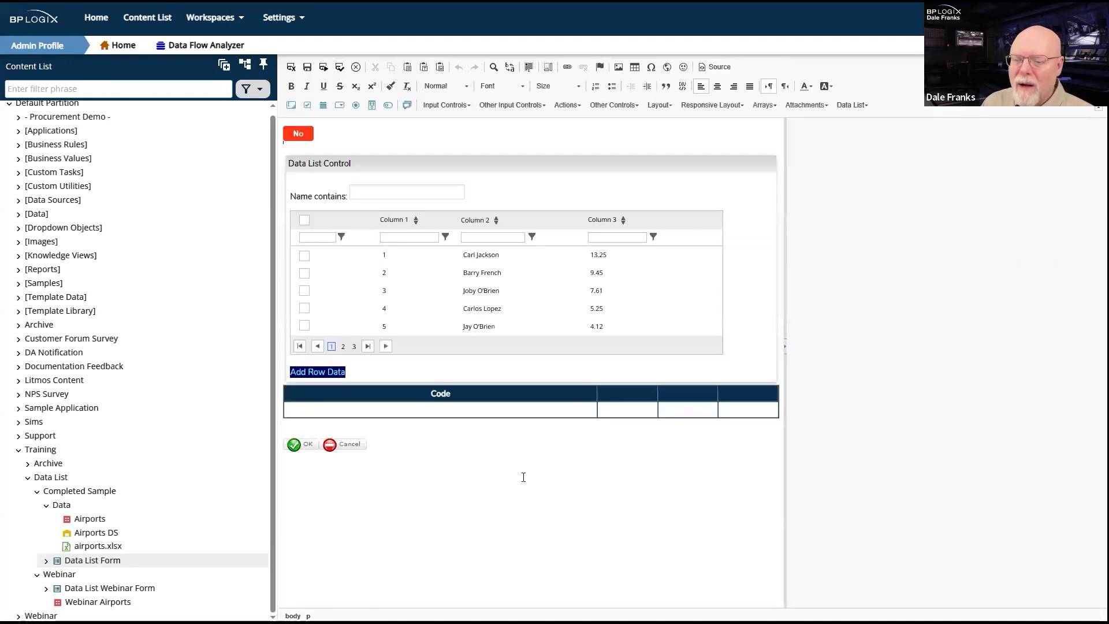
click(446, 411)
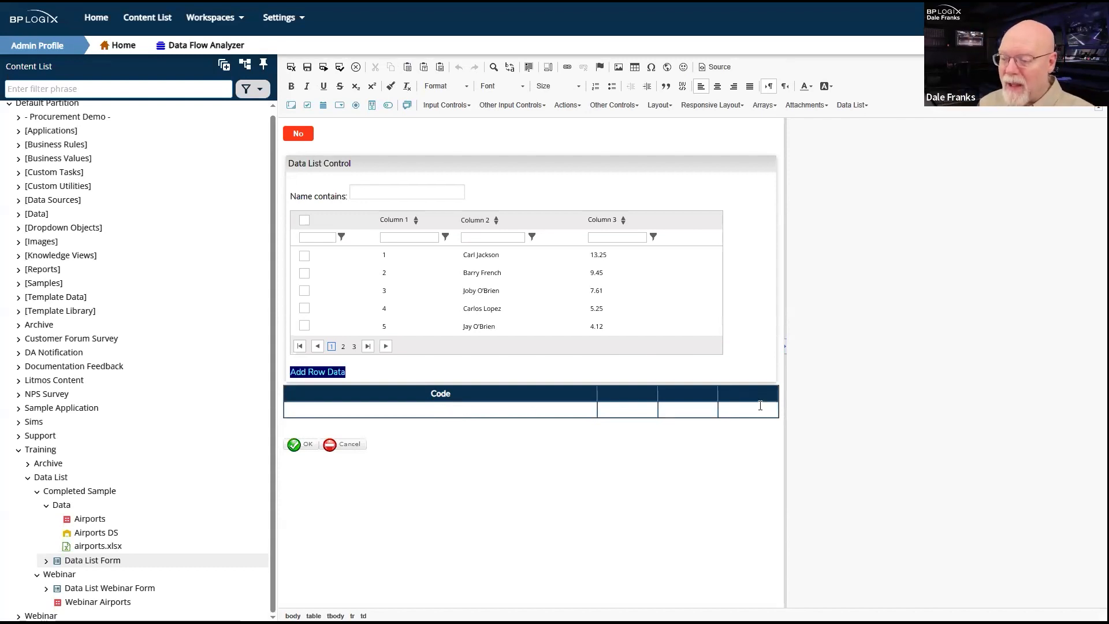
drag(757, 408, 597, 400)
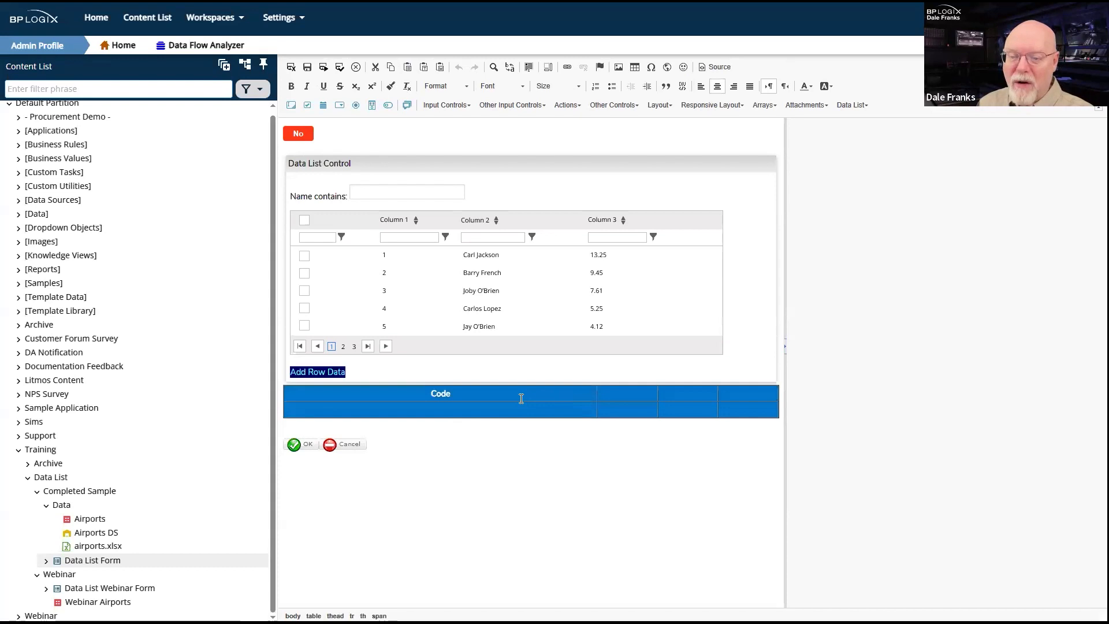
click(568, 417)
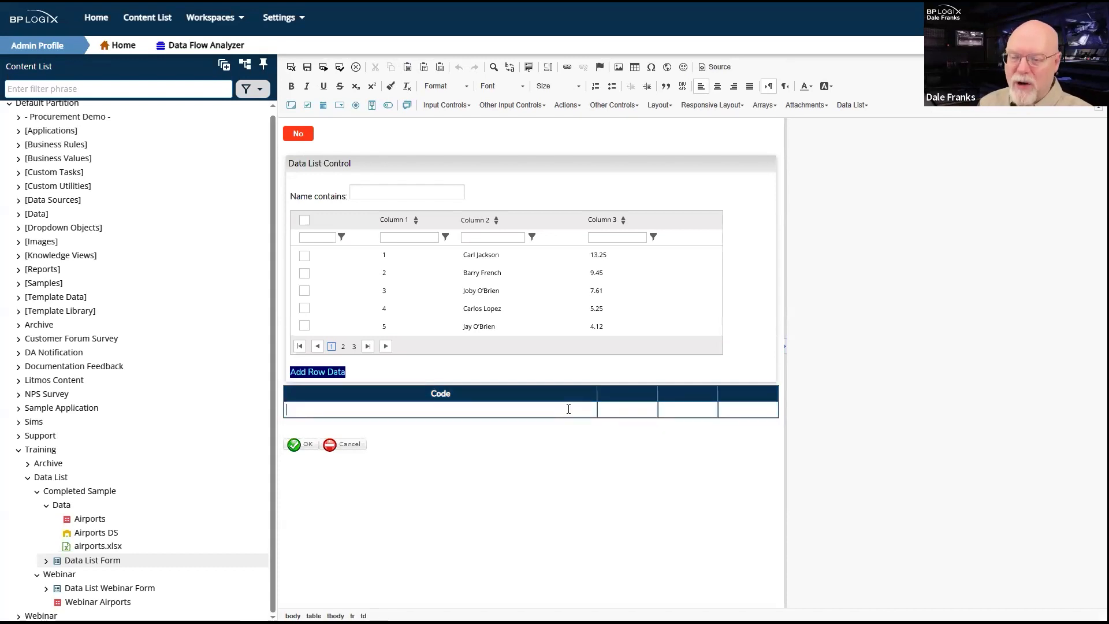
click(377, 197)
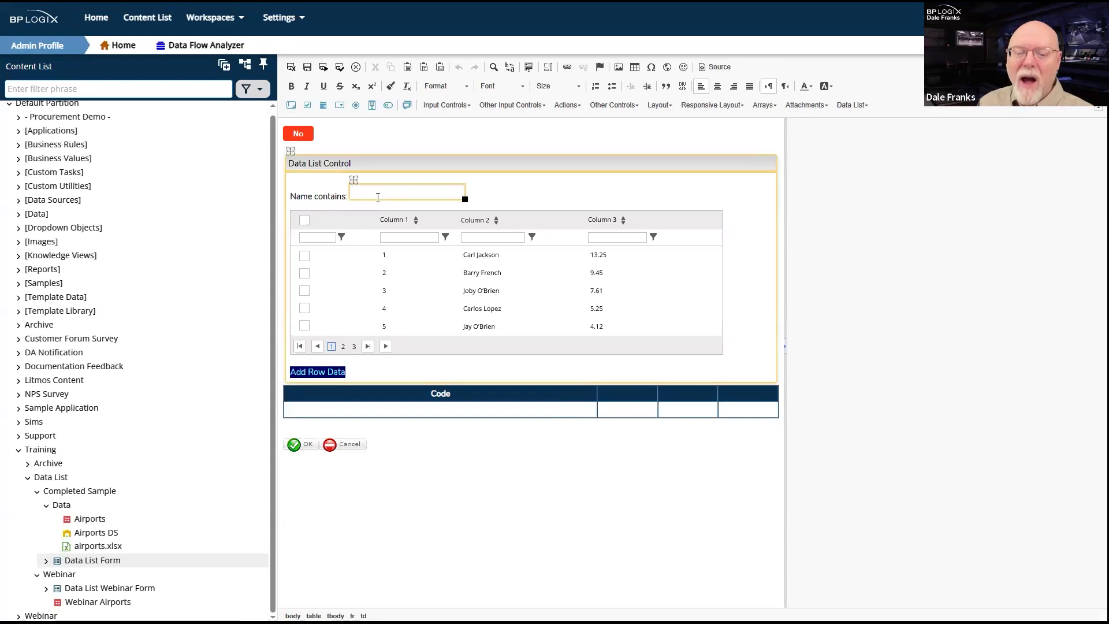
click(372, 361)
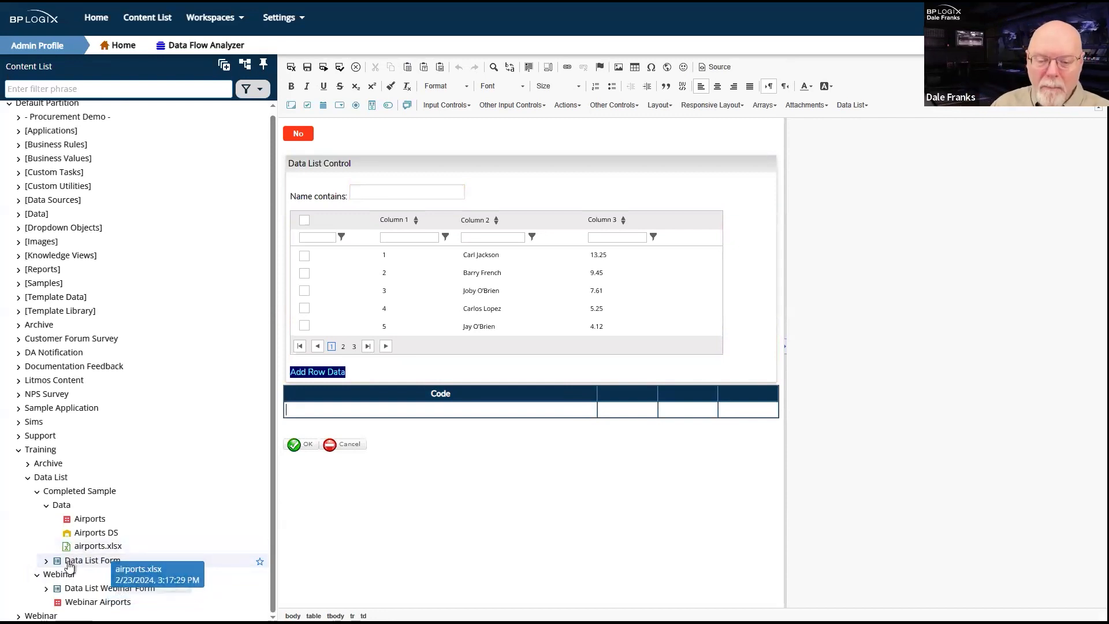
Leave the form editor and view the completed Data List Form's list of form controls.
click(68, 561)
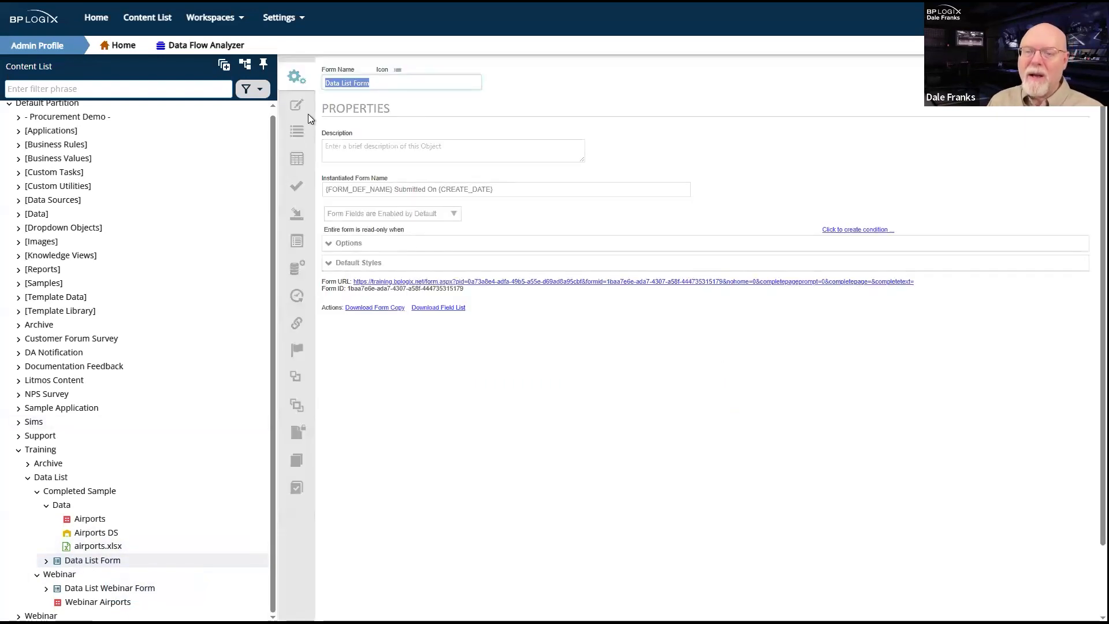
click(297, 131)
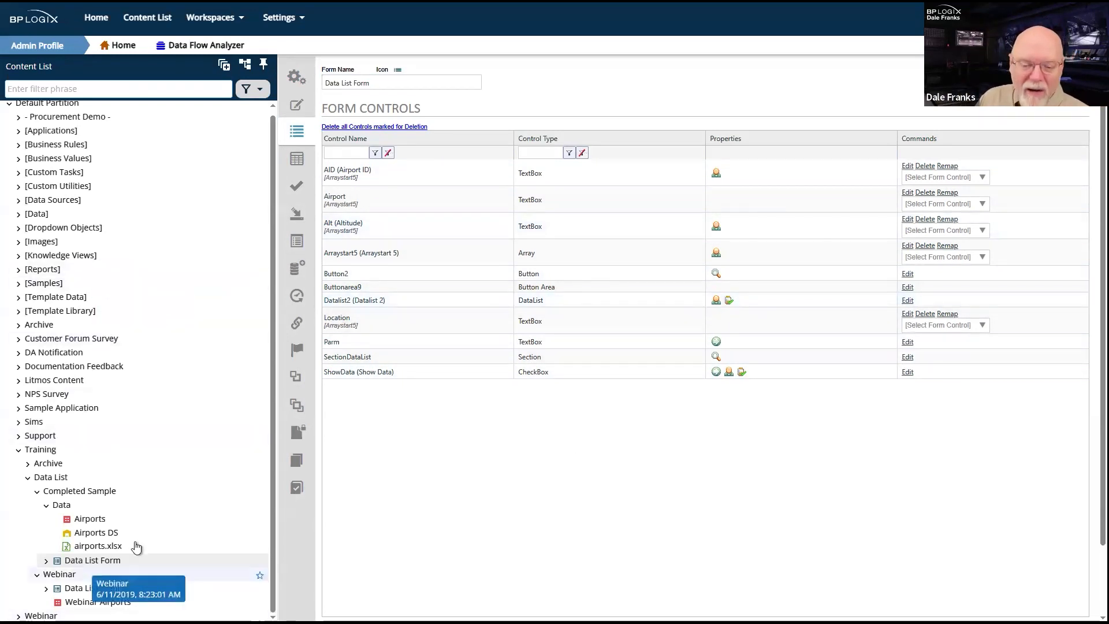
Look through the Completed Sample Data folder, the Webinar Airports configuration and the Data List Webinar Form's controls.
click(62, 505)
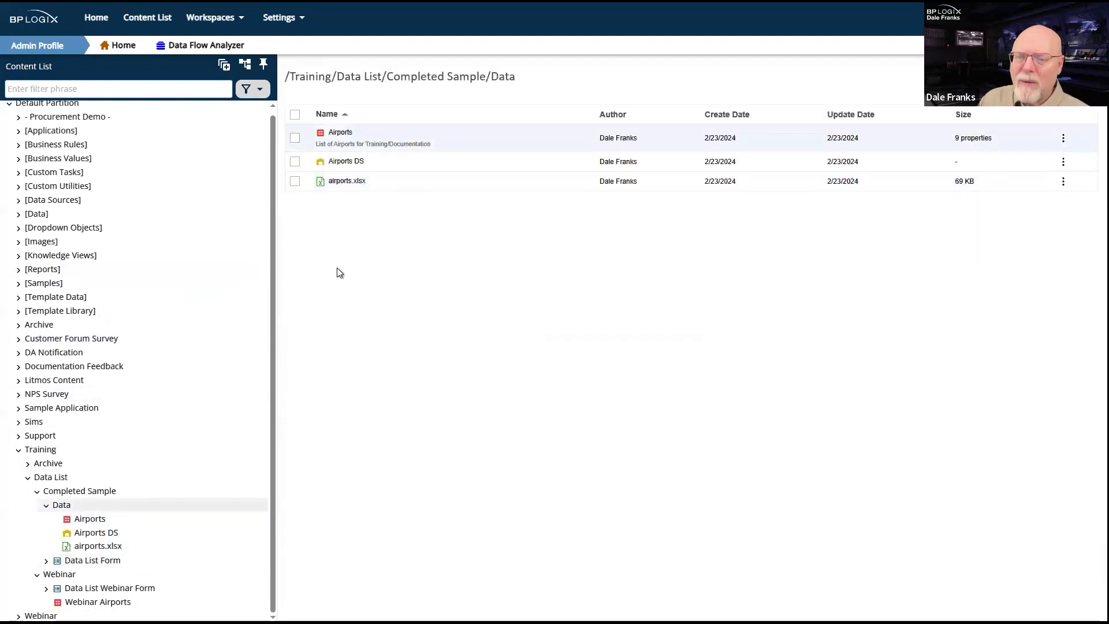
click(87, 601)
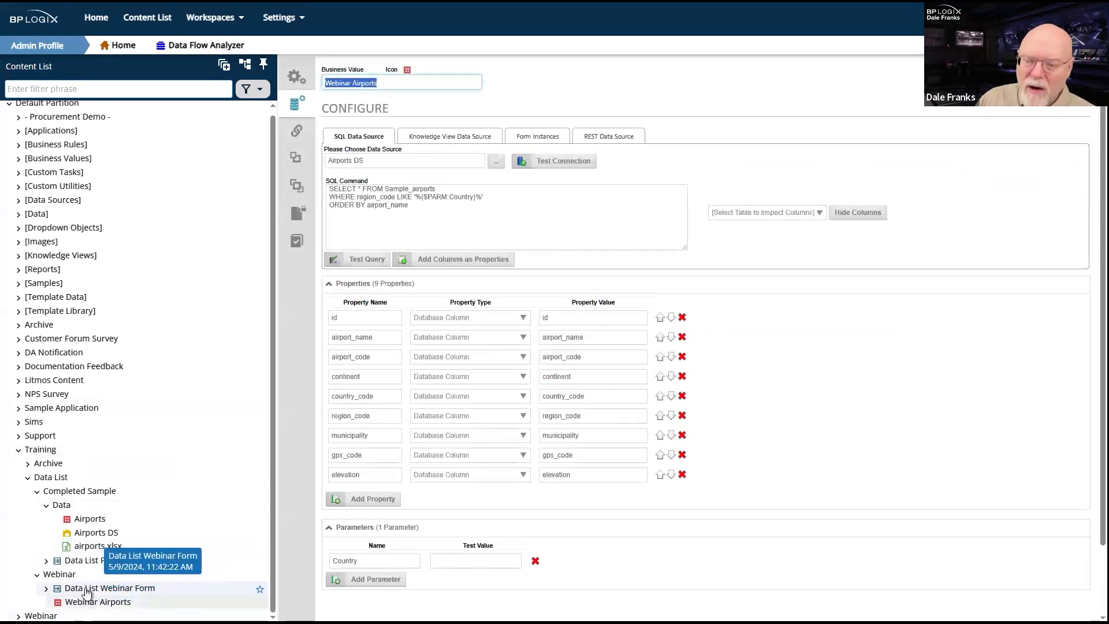
click(89, 589)
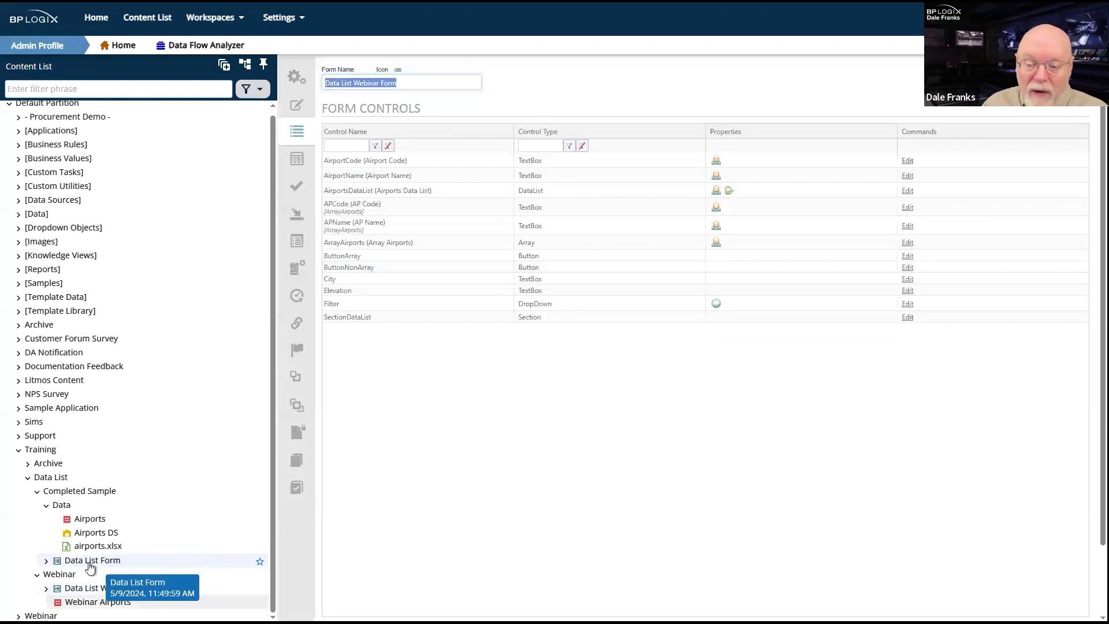